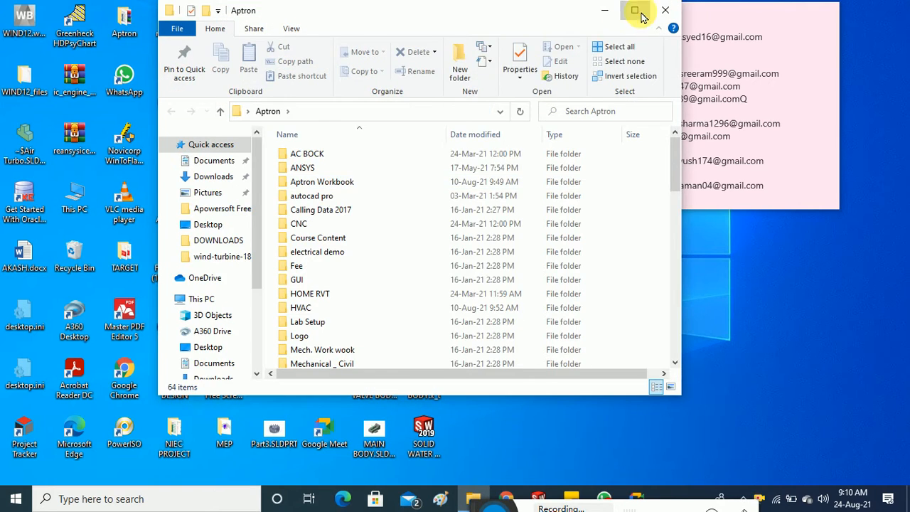
# Open the Mechanical Designing 3D Workbook PDF from the Mechanical Design folder inside Aptron Workbook.
pyautogui.click(640, 12)
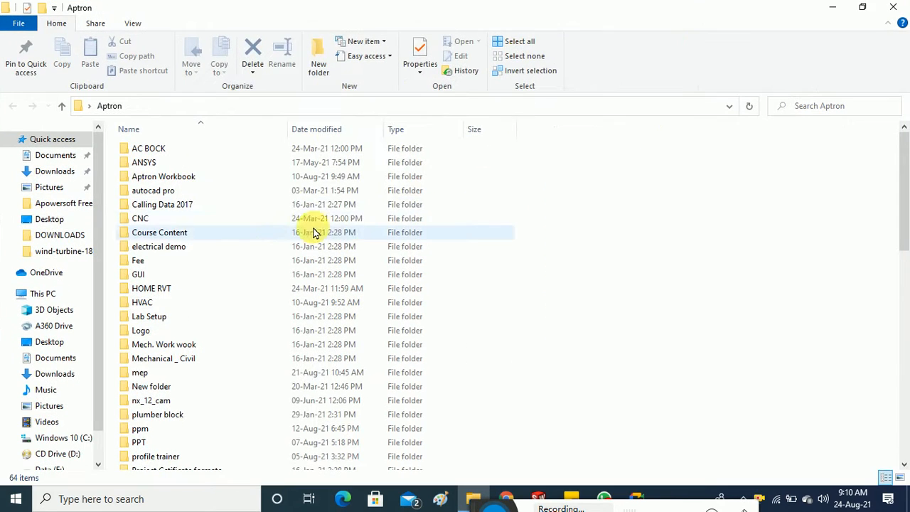
pyautogui.doubleClick(221, 177)
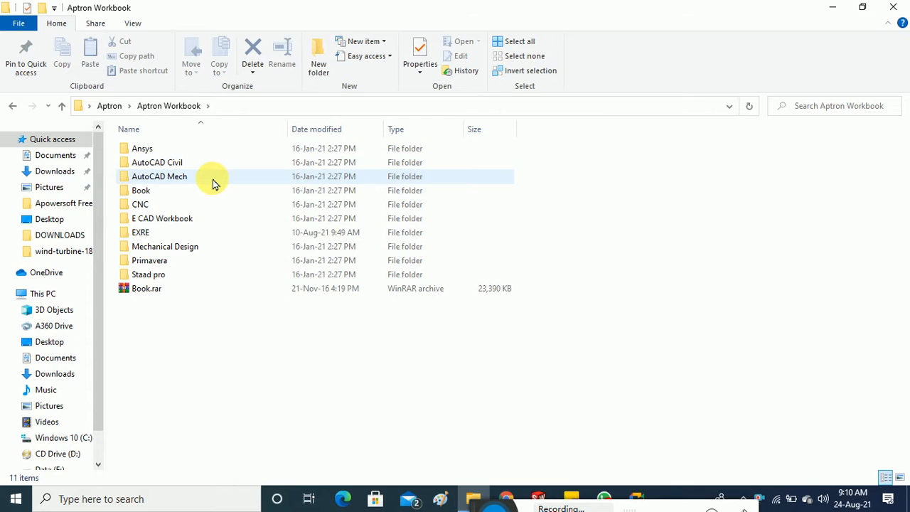
pyautogui.doubleClick(213, 247)
pyautogui.doubleClick(195, 166)
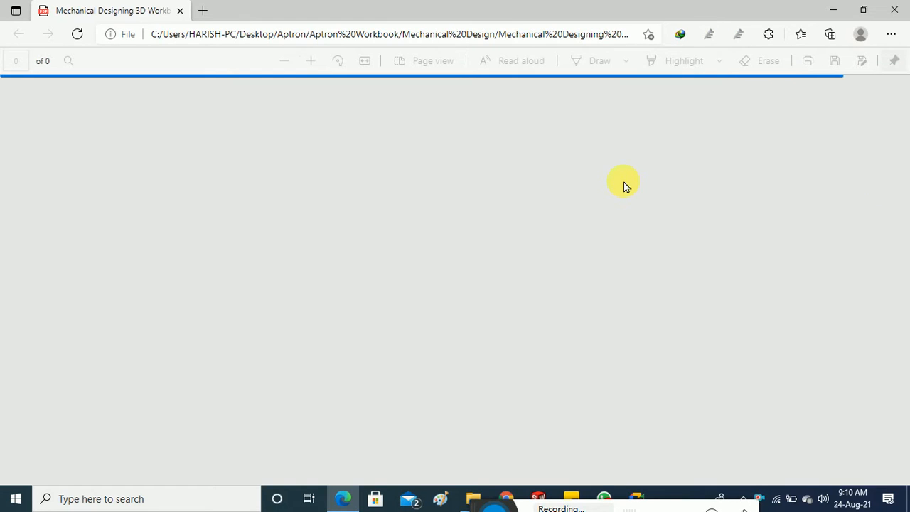
# Browse the workbook PDF to the Surface Modeling tray exercise on page 31.
pyautogui.scroll(-8, 622, 188)
pyautogui.scroll(-20, 623, 188)
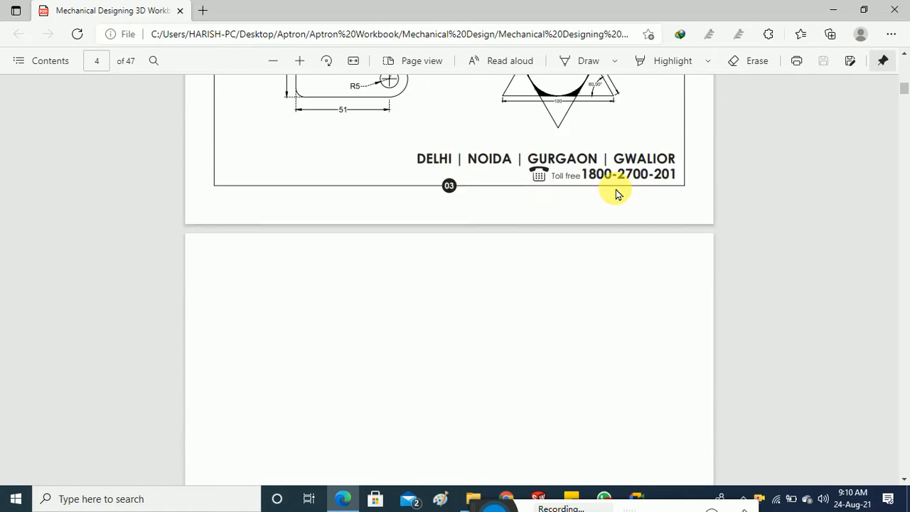
pyautogui.moveTo(903, 107); pyautogui.dragTo(865, 317)
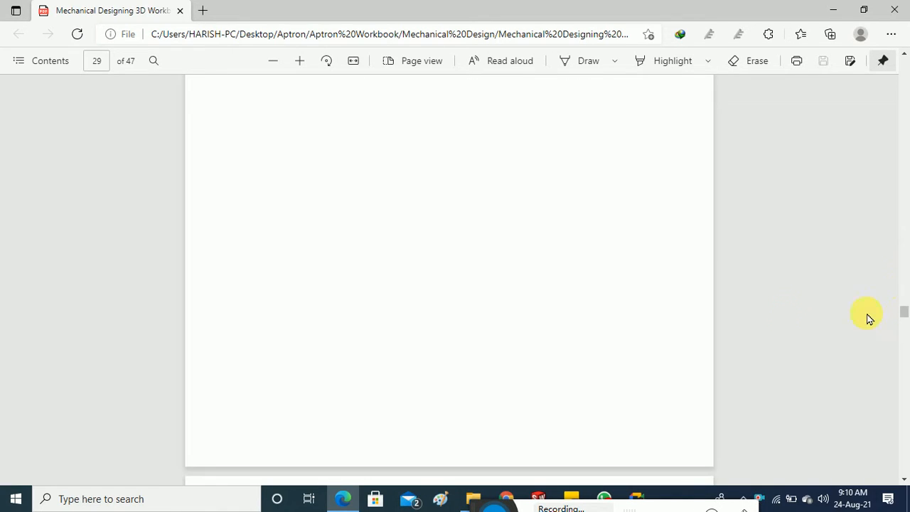
pyautogui.scroll(-15, 575, 287)
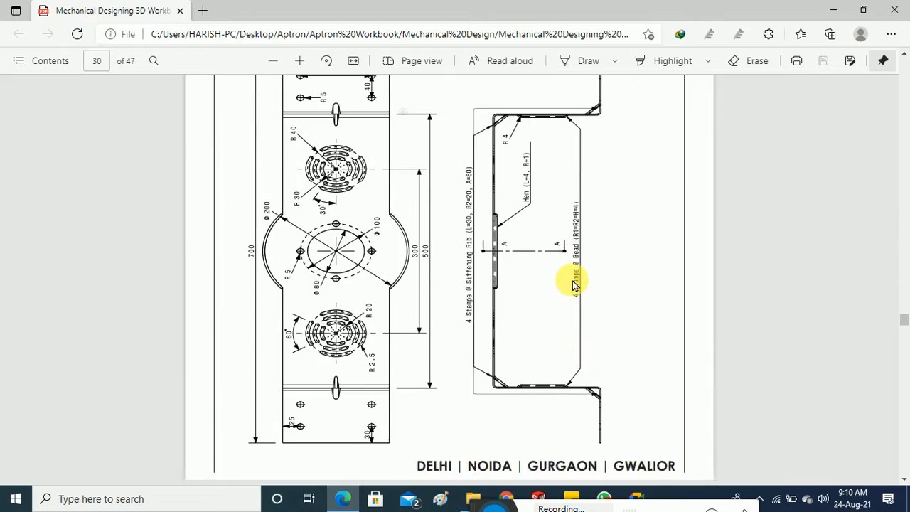
pyautogui.scroll(3, 574, 284)
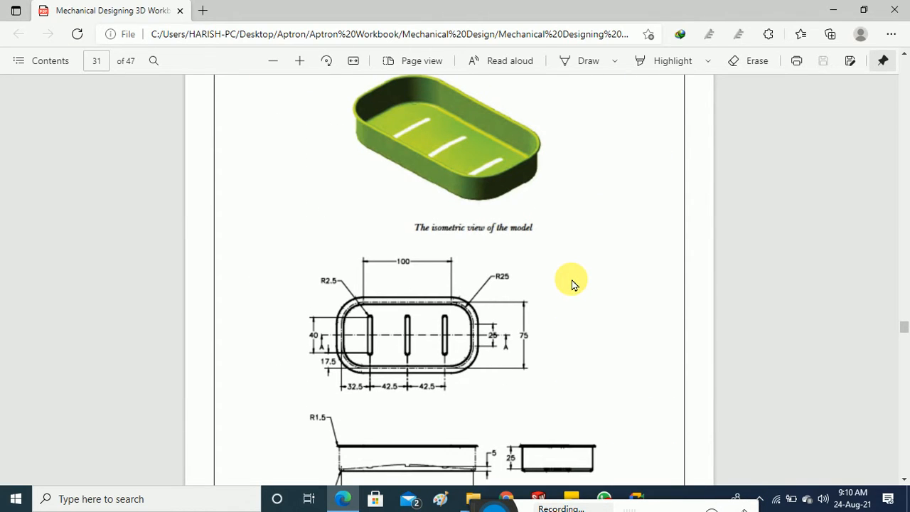
# Examine the slotted tray's isometric view together with its top, front and side drawings on page 31.
pyautogui.scroll(-1, 574, 284)
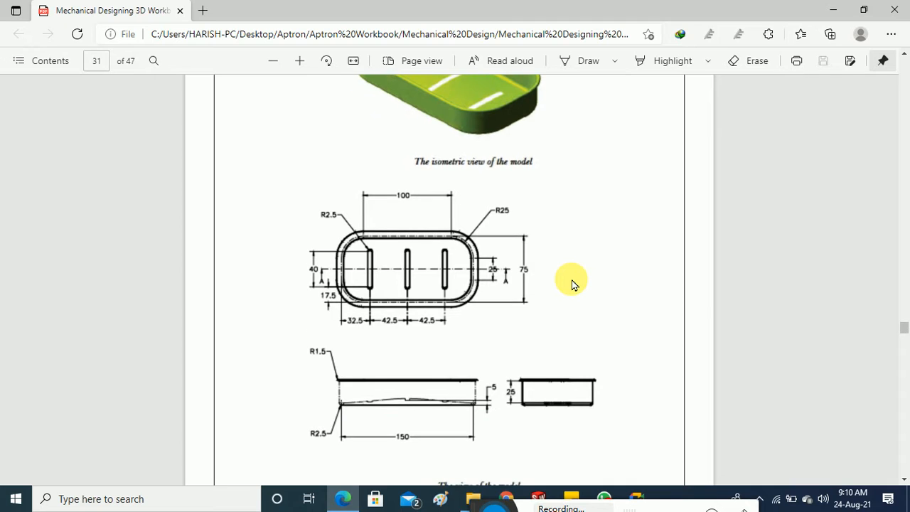
pyautogui.scroll(1, 575, 284)
pyautogui.scroll(1, 575, 284)
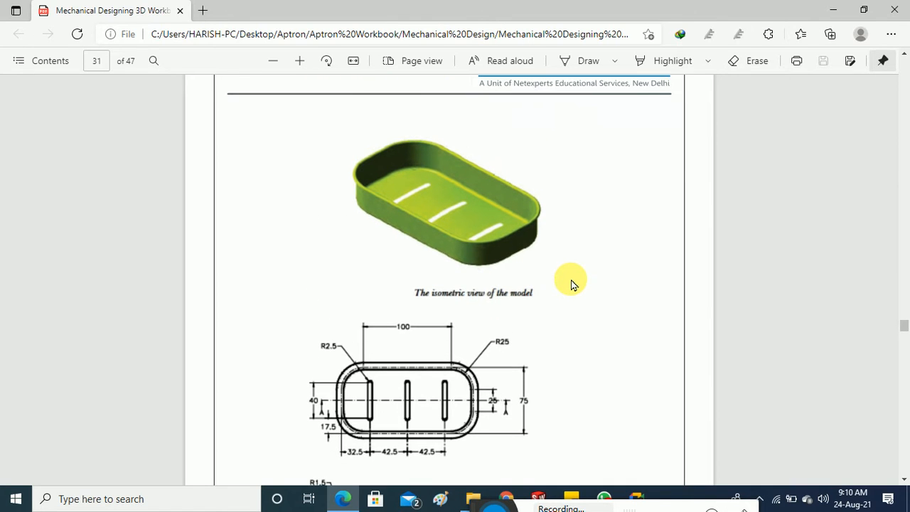
pyautogui.scroll(-2, 575, 284)
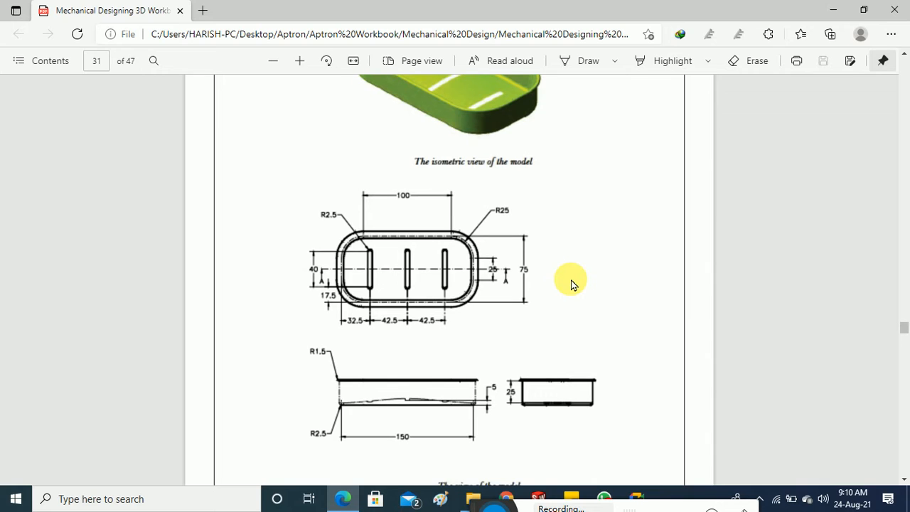
pyautogui.scroll(-1, 574, 284)
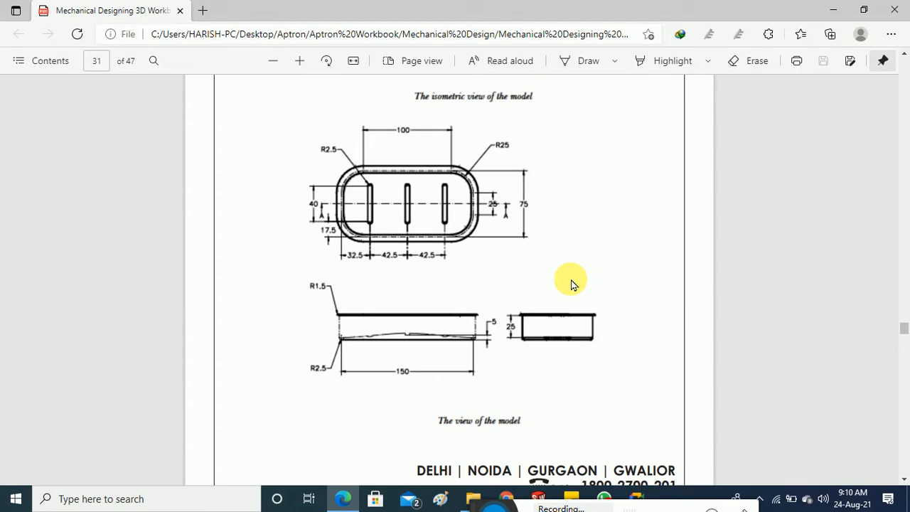
pyautogui.scroll(4, 484, 281)
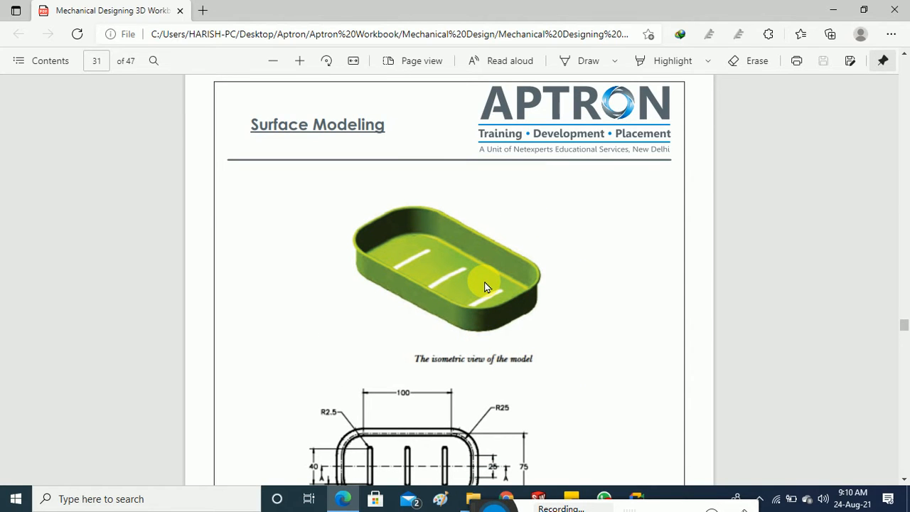
pyautogui.scroll(-1, 485, 287)
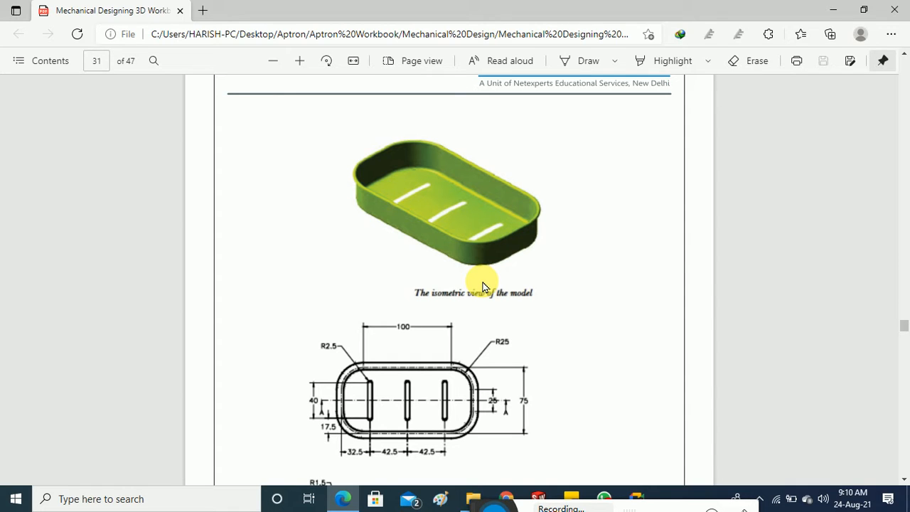
pyautogui.scroll(-1, 490, 288)
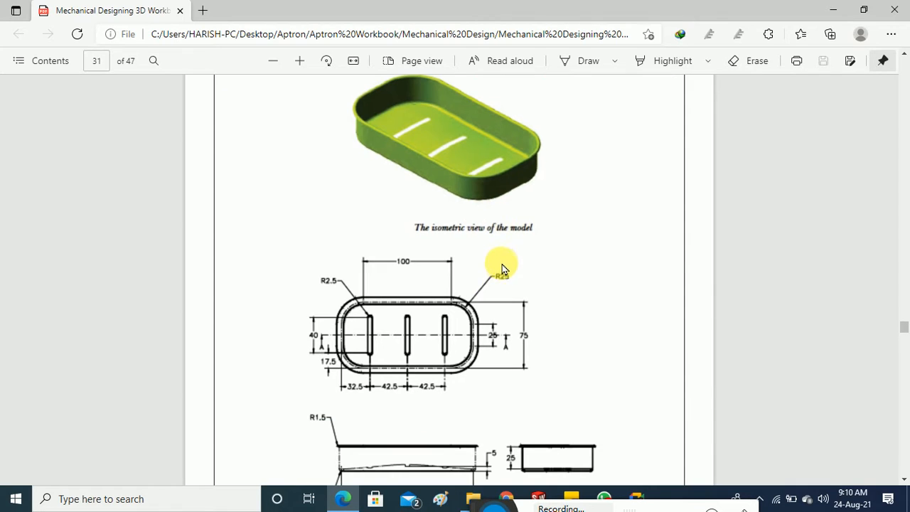
pyautogui.scroll(1, 500, 264)
pyautogui.scroll(-1, 501, 267)
pyautogui.scroll(-1, 502, 267)
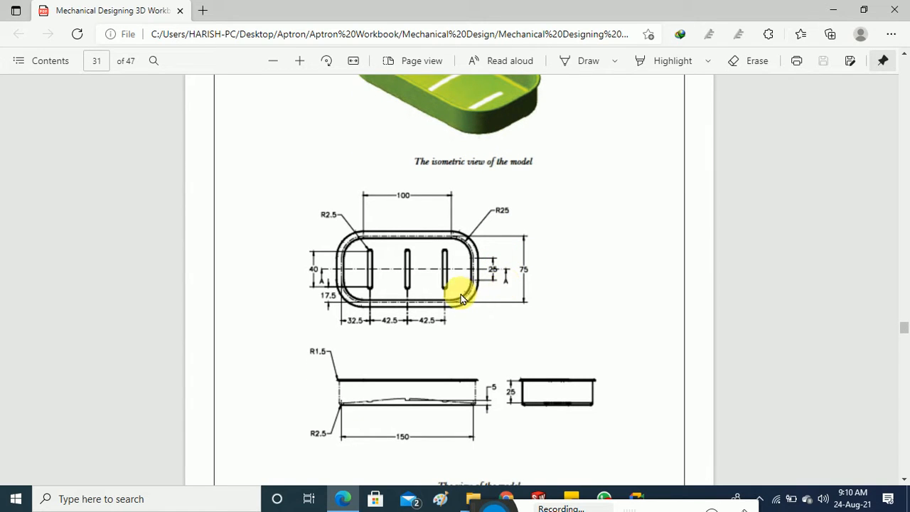
# Enlarge the tray drawing and read the outline, slot, corner radius, height and base curve dimensions.
pyautogui.click(300, 62)
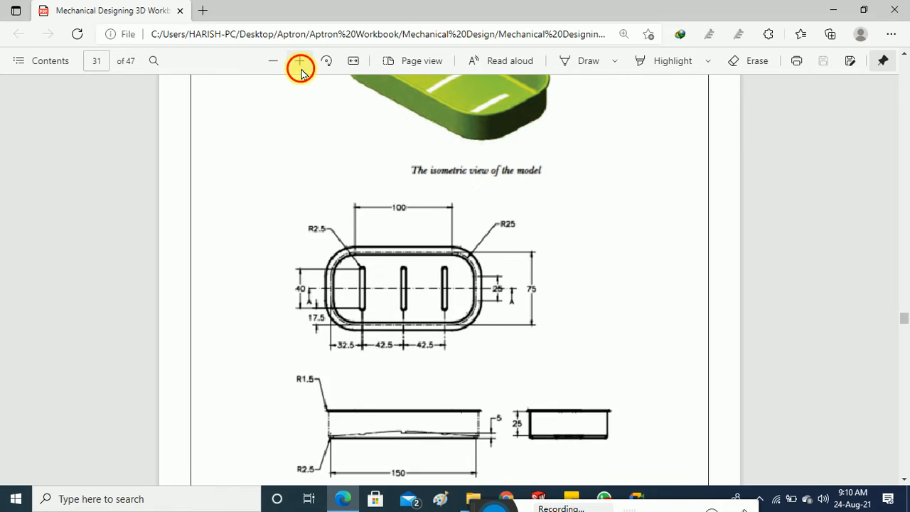
pyautogui.scroll(-1, 388, 338)
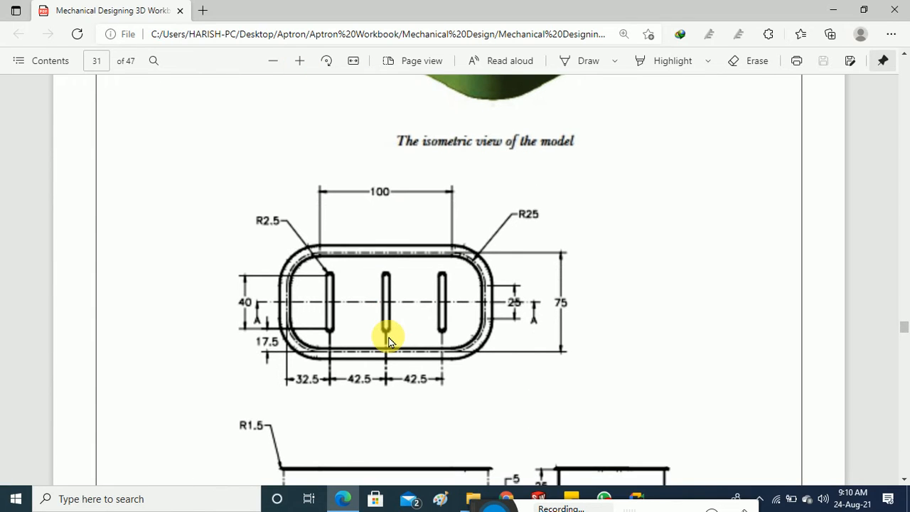
pyautogui.scroll(-1, 389, 340)
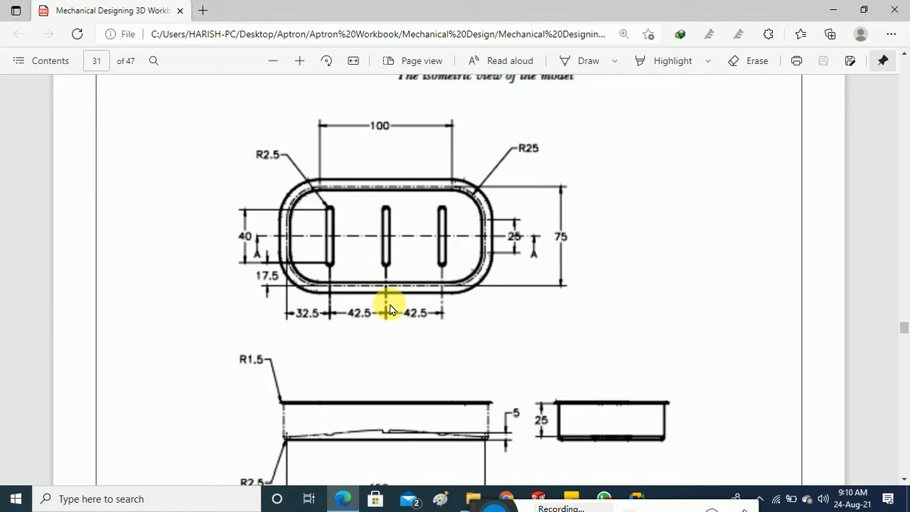
pyautogui.scroll(3, 385, 323)
pyautogui.scroll(-2, 390, 310)
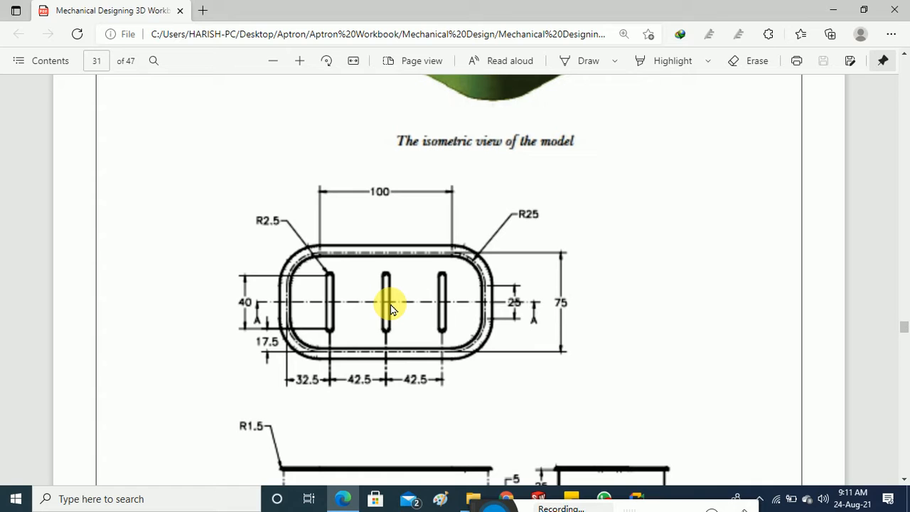
pyautogui.scroll(-2, 390, 309)
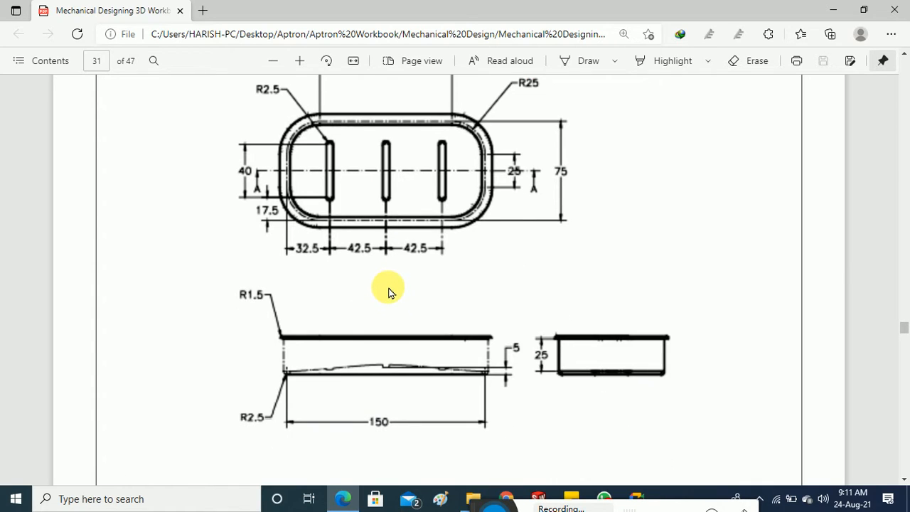
pyautogui.scroll(4, 390, 291)
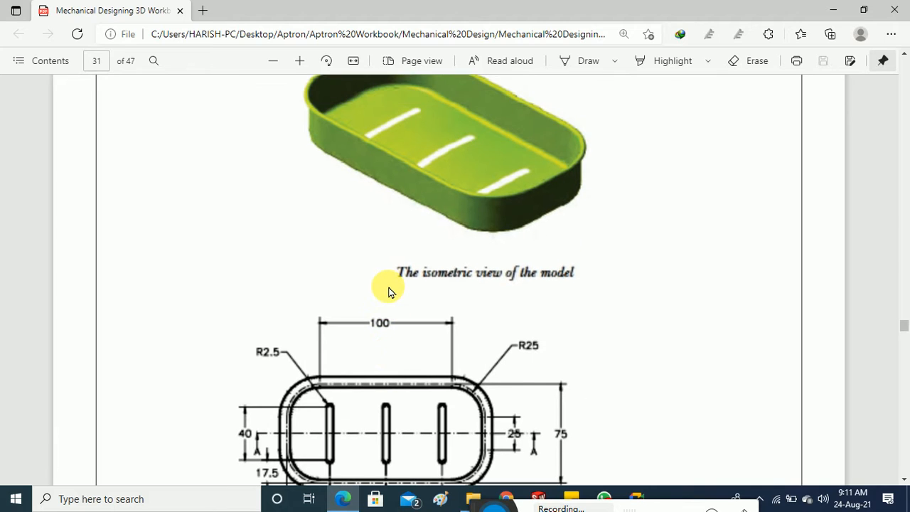
pyautogui.scroll(-1, 390, 291)
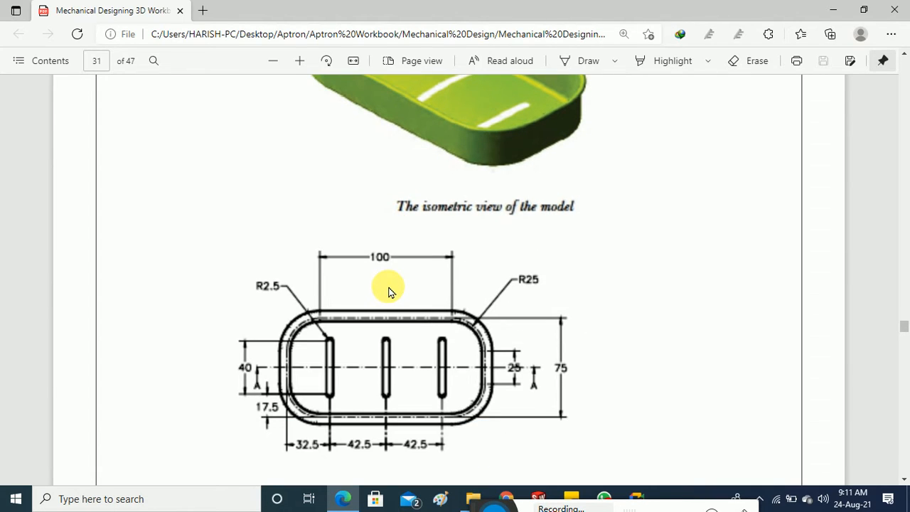
pyautogui.scroll(-2, 390, 291)
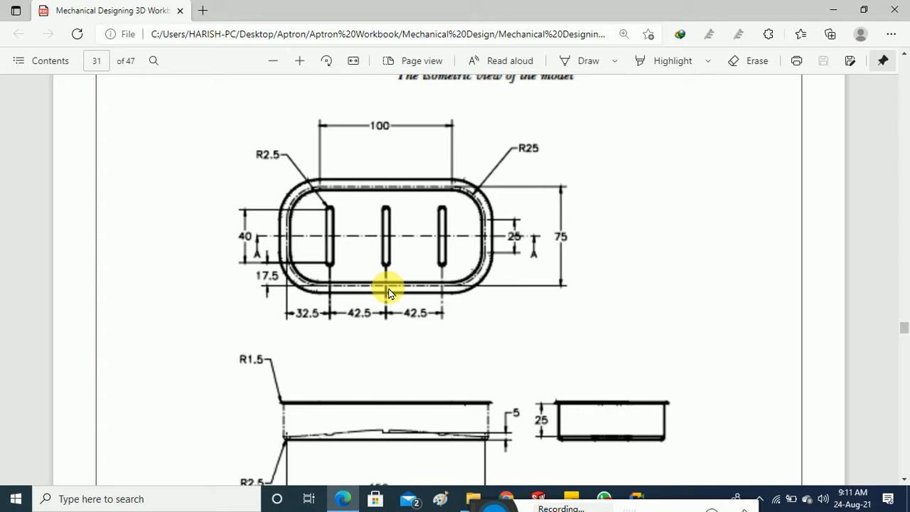
pyautogui.scroll(3, 389, 293)
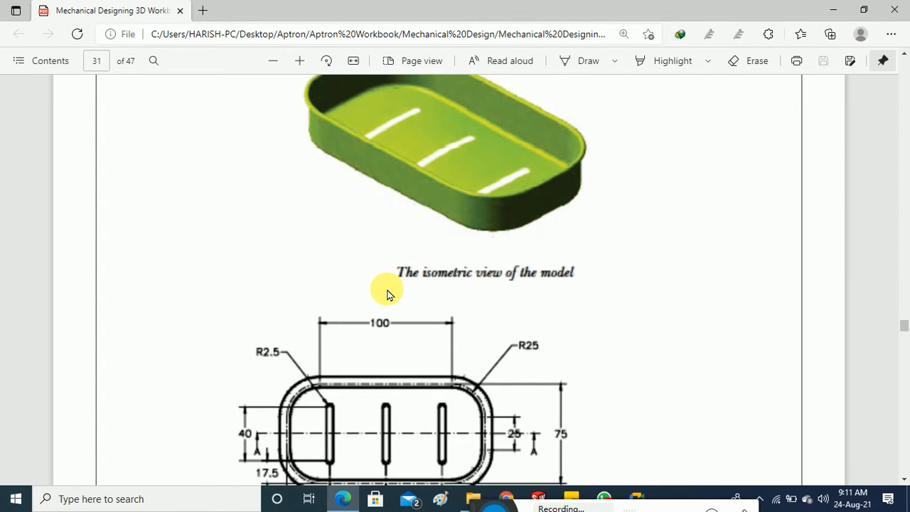
pyautogui.scroll(-1, 389, 293)
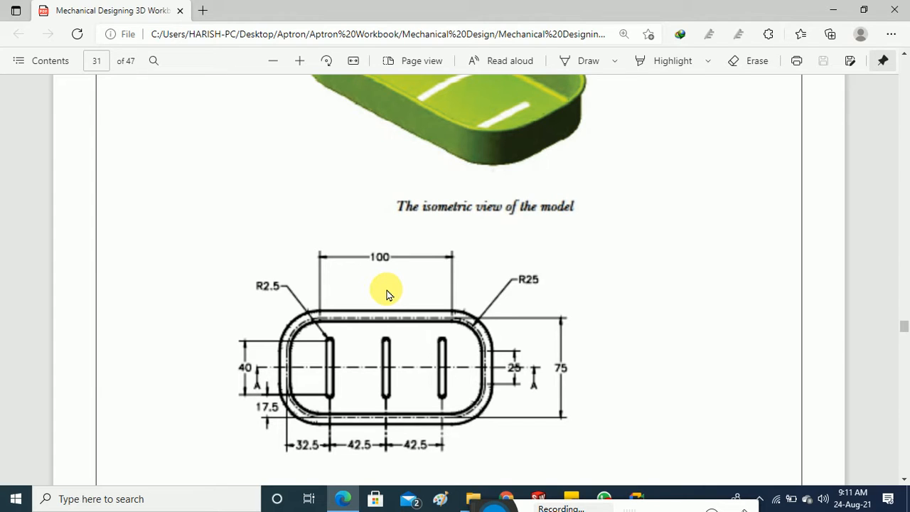
pyautogui.scroll(-4, 386, 291)
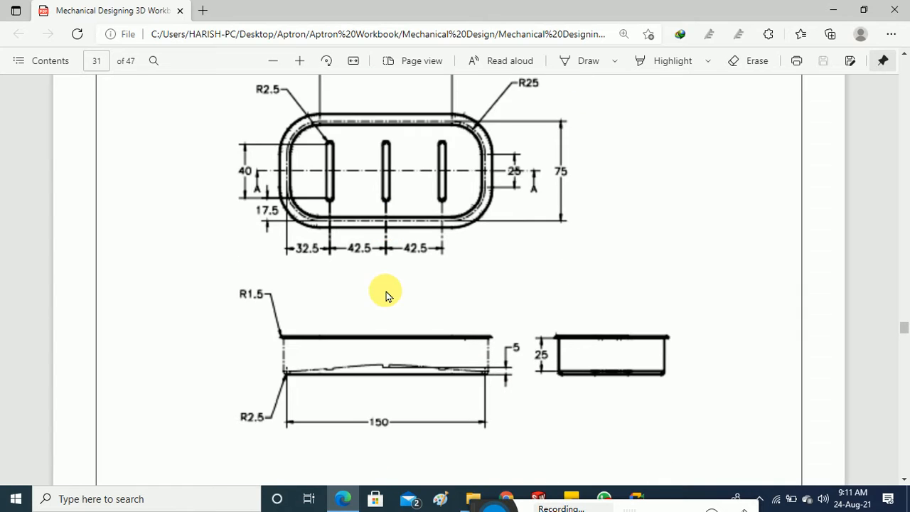
pyautogui.scroll(1, 385, 295)
pyautogui.scroll(-1, 386, 295)
pyautogui.scroll(2, 386, 295)
pyautogui.scroll(-1, 384, 295)
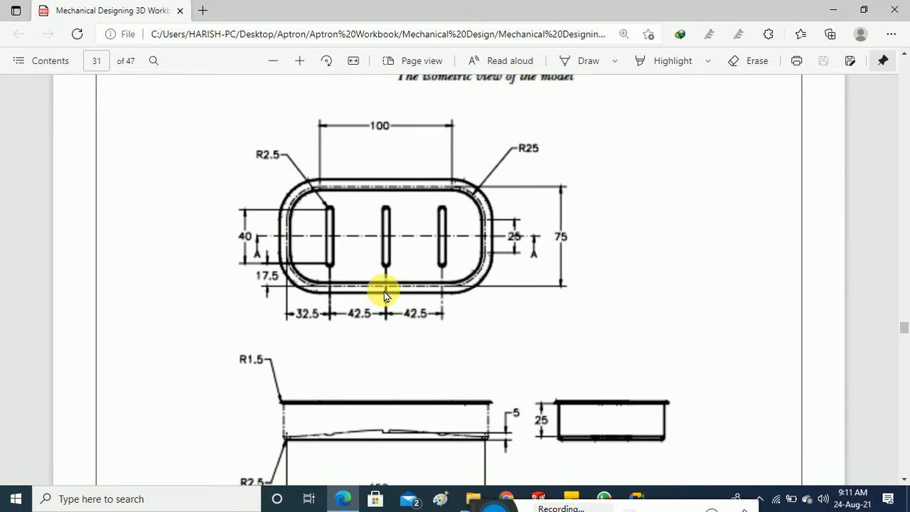
pyautogui.scroll(1, 385, 295)
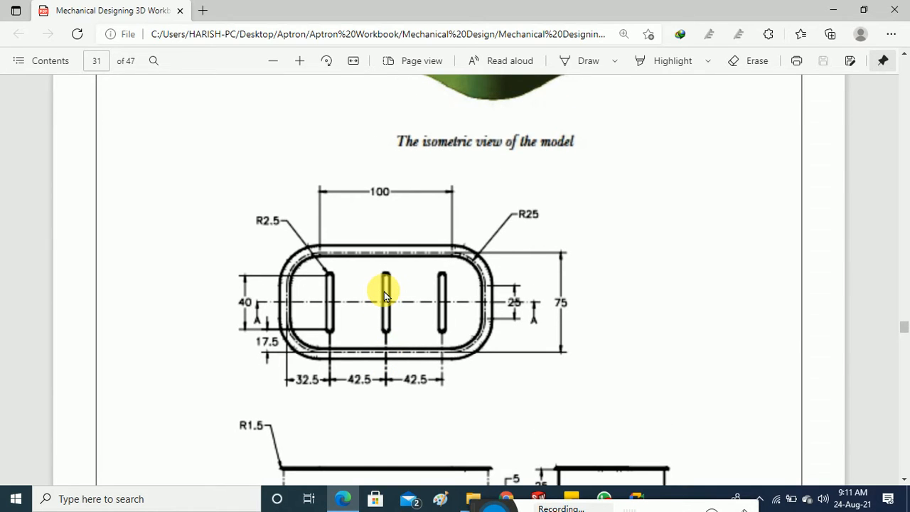
pyautogui.scroll(-2, 426, 297)
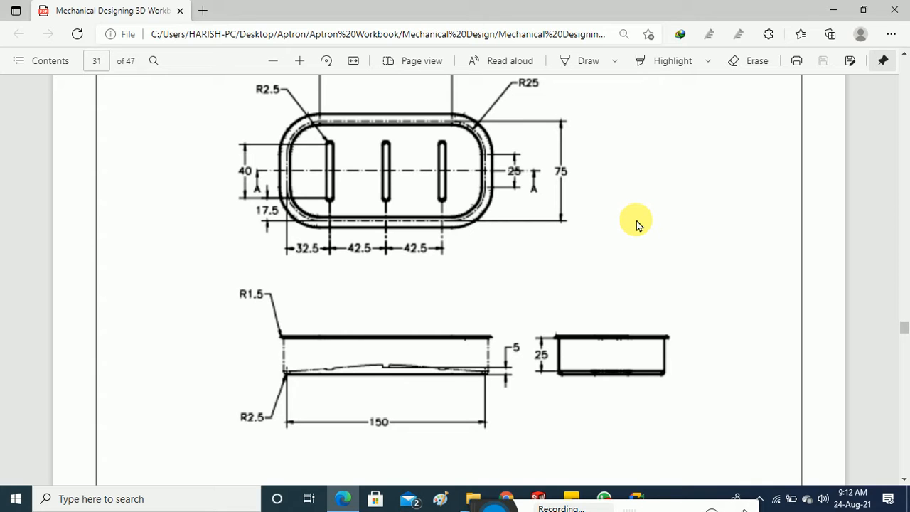
# Minimize the workbook and its folder, switch to SOLIDWORKS, and create a new document from the part template.
pyautogui.click(834, 10)
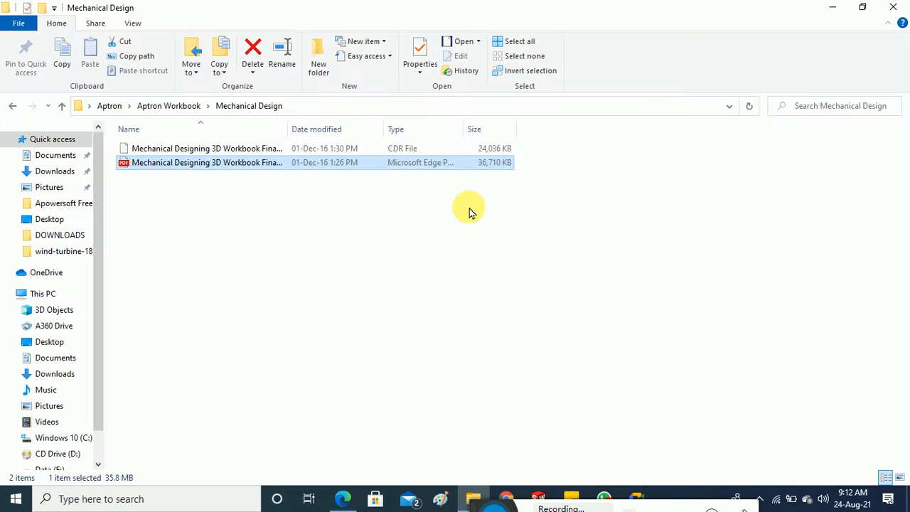
pyautogui.click(833, 7)
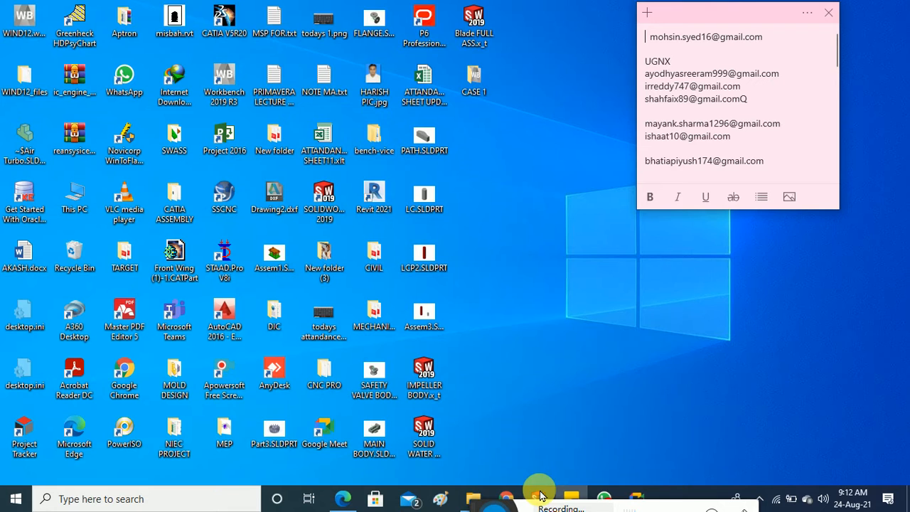
pyautogui.click(539, 496)
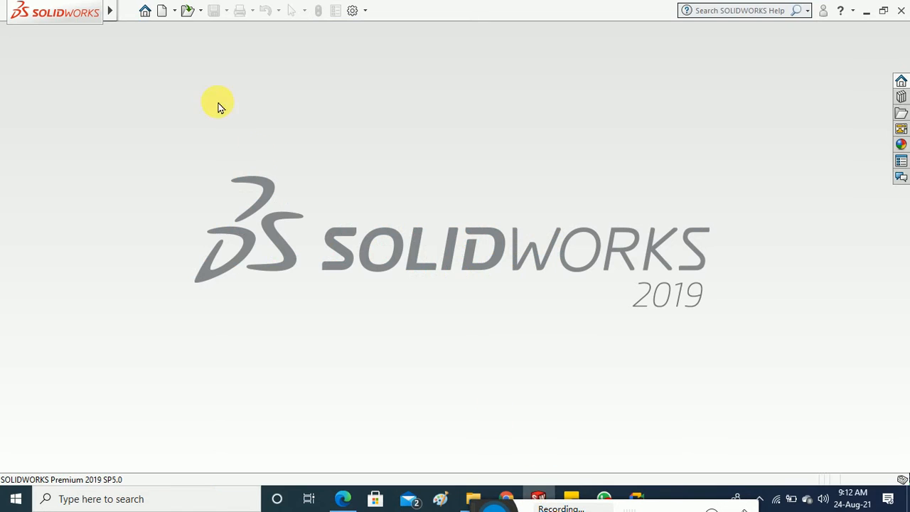
pyautogui.click(162, 11)
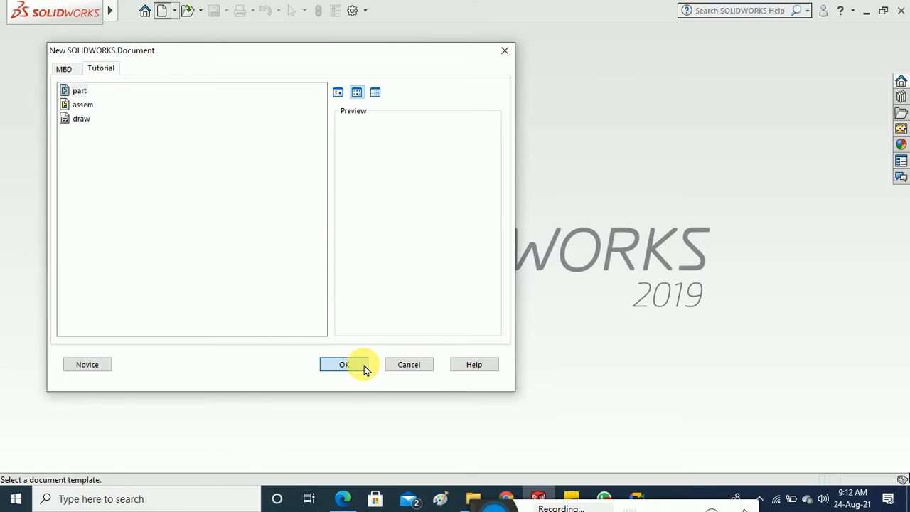
pyautogui.click(365, 368)
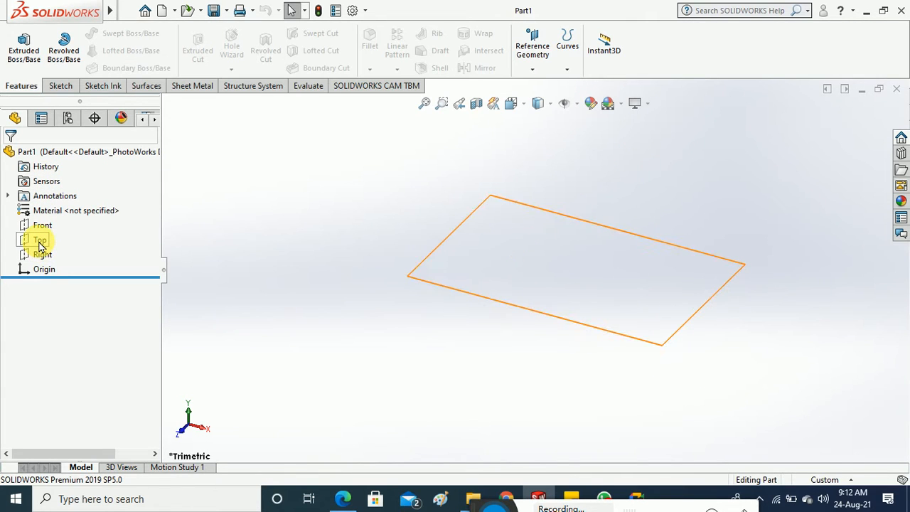
# Start a sketch on the Top plane and draw a centre rectangle about 245 mm wide from the origin.
pyautogui.rightClick(39, 244)
pyautogui.click(71, 221)
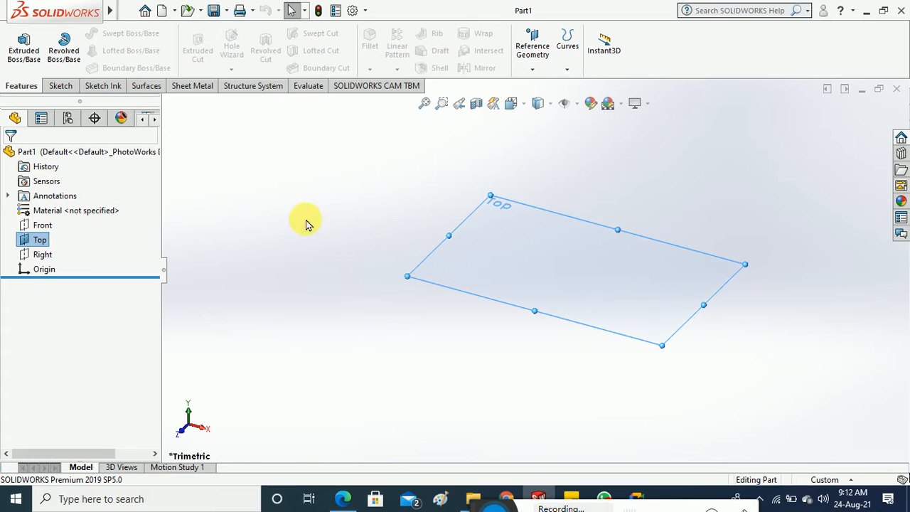
pyautogui.click(306, 225)
pyautogui.click(62, 85)
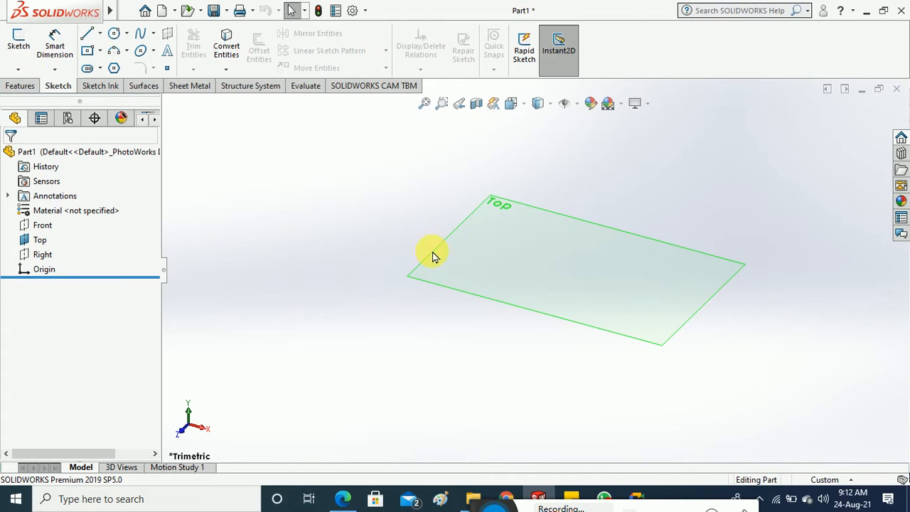
pyautogui.click(434, 275)
pyautogui.click(20, 44)
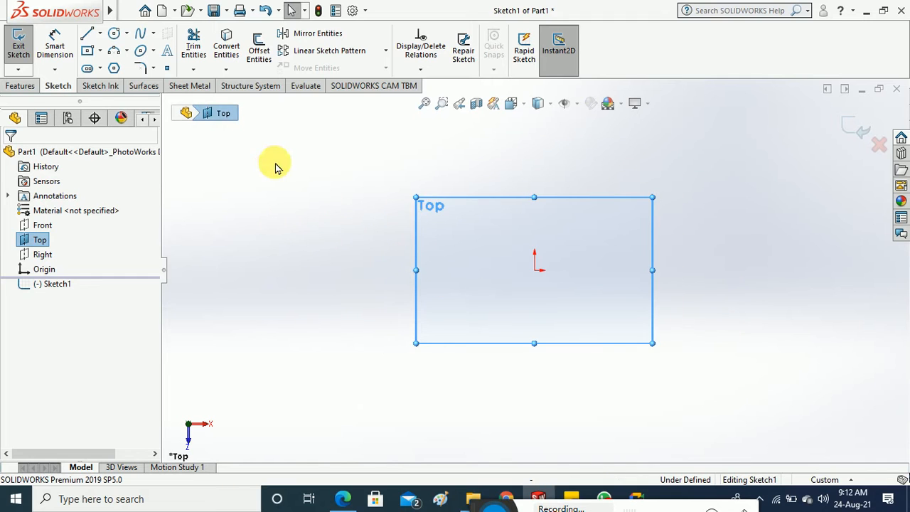
pyautogui.click(87, 51)
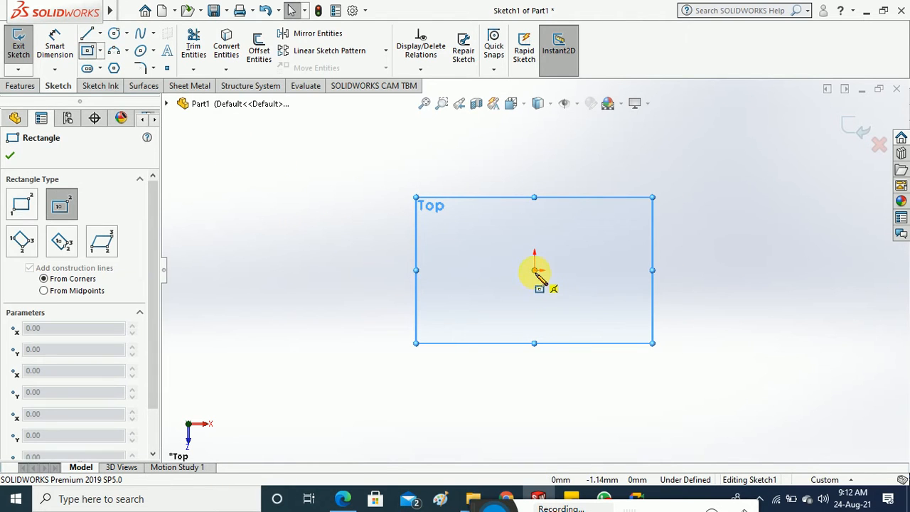
pyautogui.moveTo(535, 270)
pyautogui.mouseDown()
pyautogui.moveTo(642, 343)
pyautogui.moveTo(713, 367)
pyautogui.mouseUp()
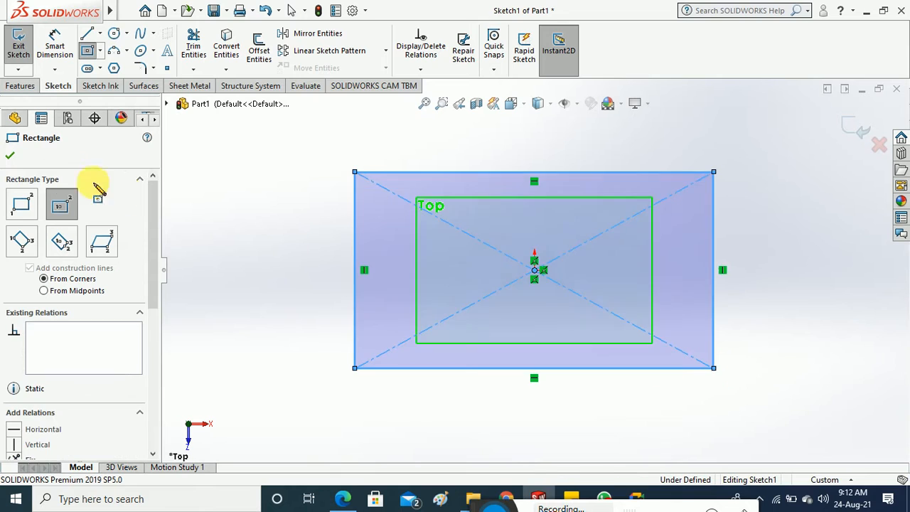
pyautogui.press('Escape')
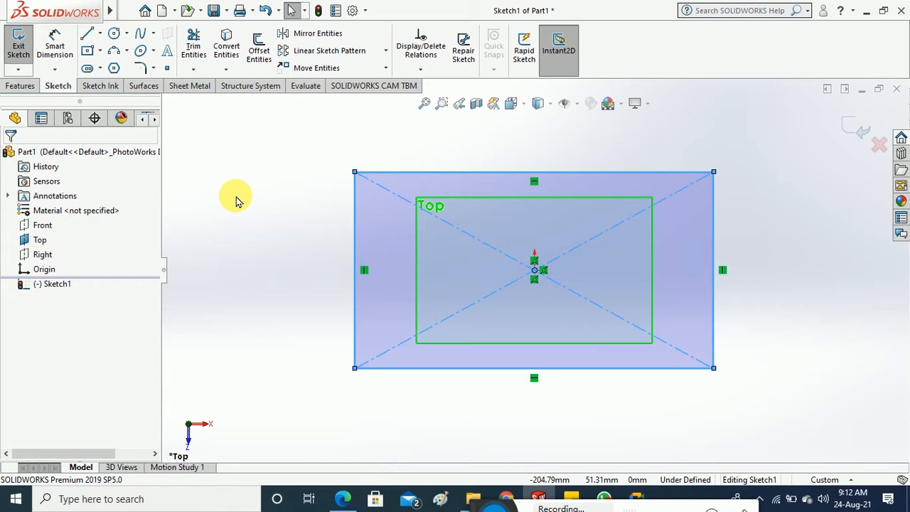
# Dimension the rectangle's long upper edge to 150 mm.
pyautogui.click(54, 46)
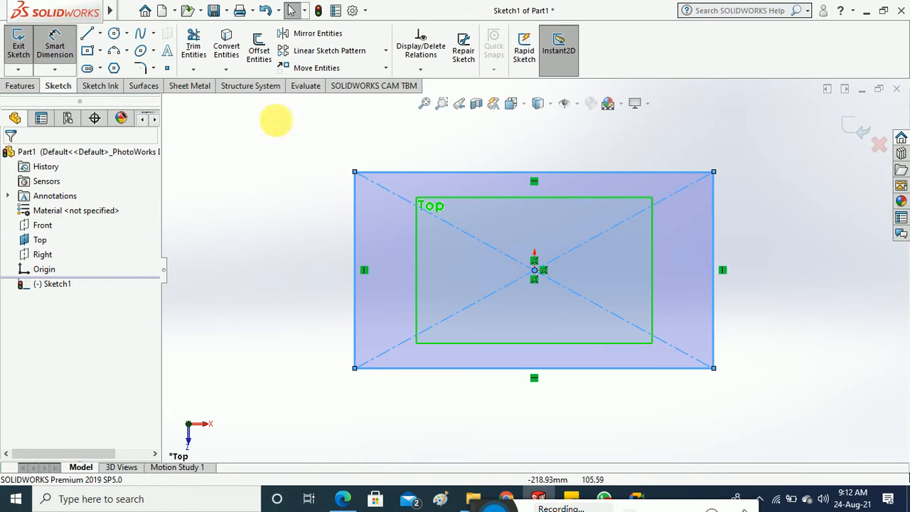
pyautogui.click(472, 170)
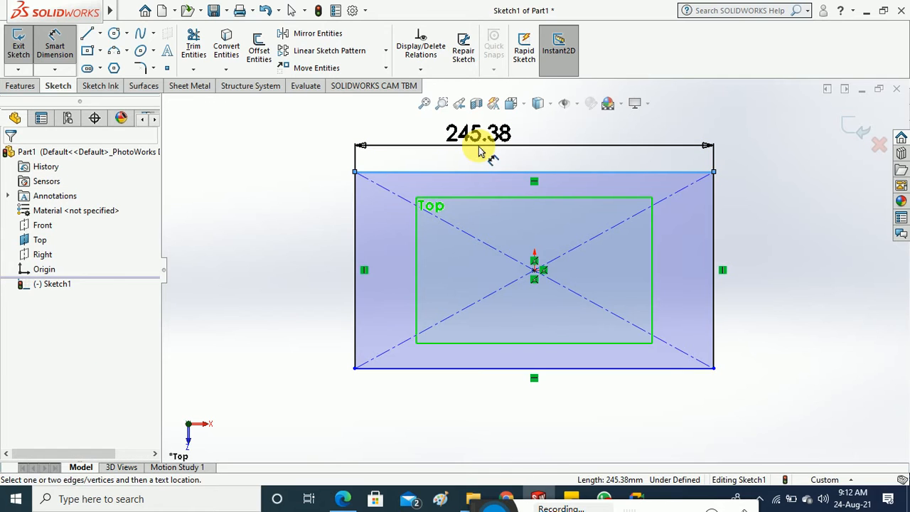
pyautogui.click(479, 151)
pyautogui.write('150')
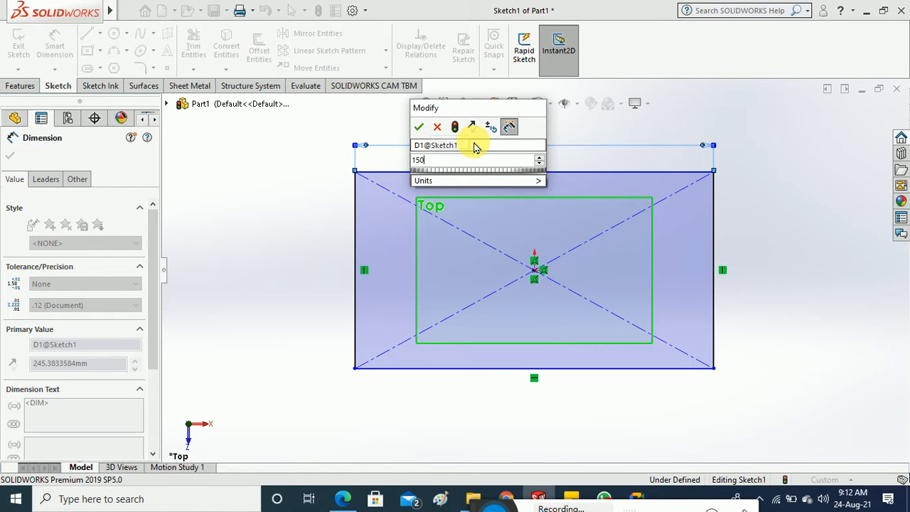
pyautogui.press('Return')
pyautogui.click(231, 224)
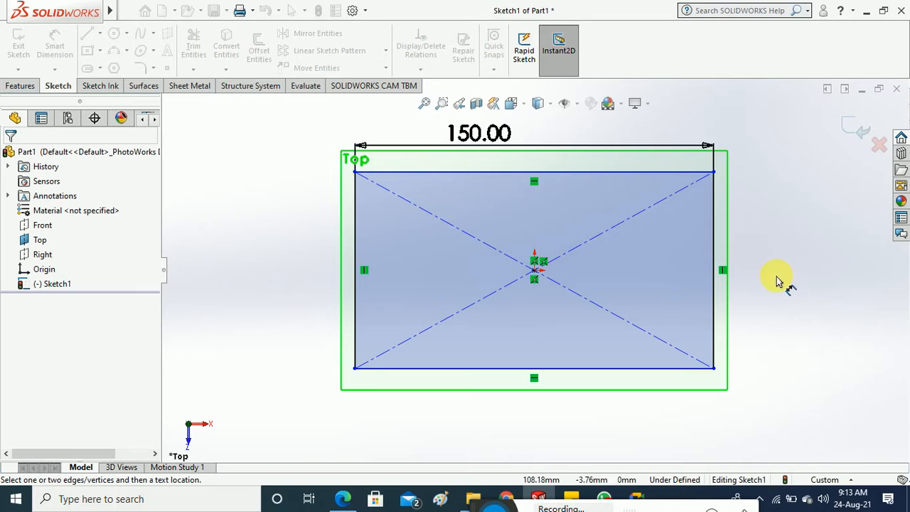
# Dimension the rectangle's short side to 75 mm and exit the sketch.
pyautogui.click(714, 243)
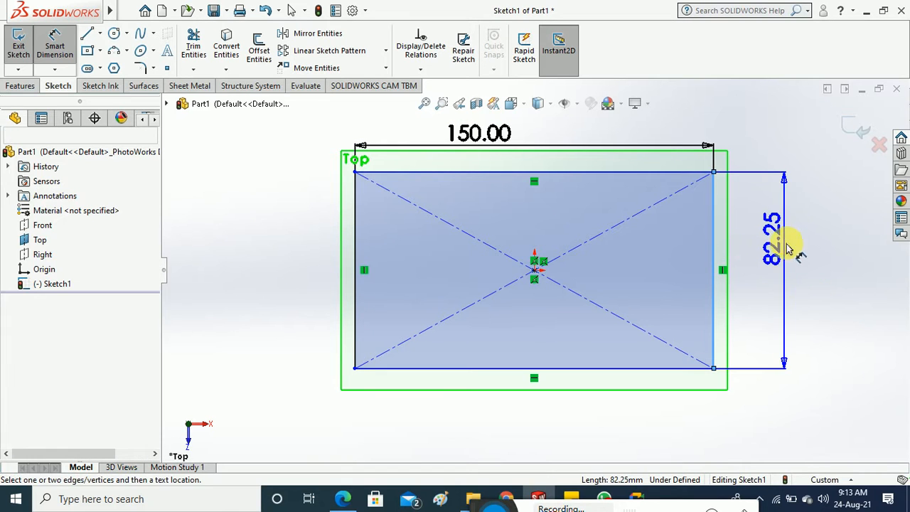
pyautogui.click(825, 316)
pyautogui.write('7')
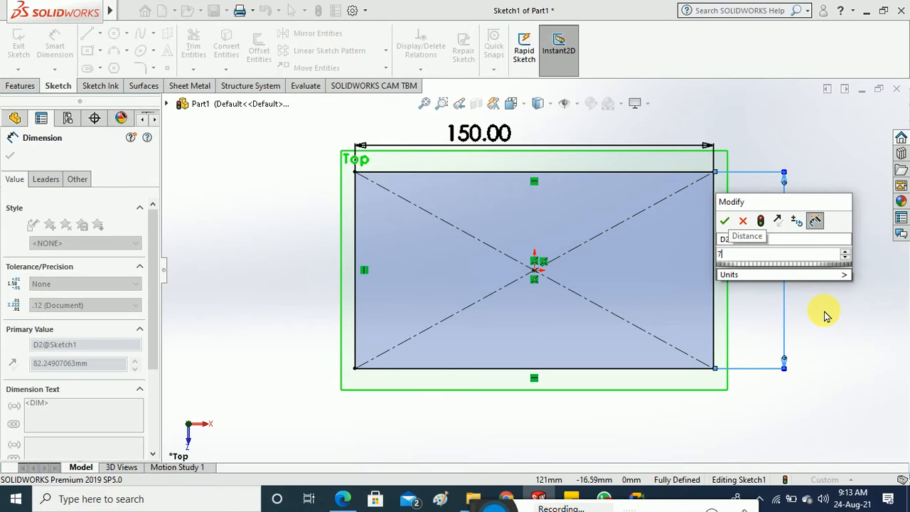
pyautogui.write('5')
pyautogui.press('Return')
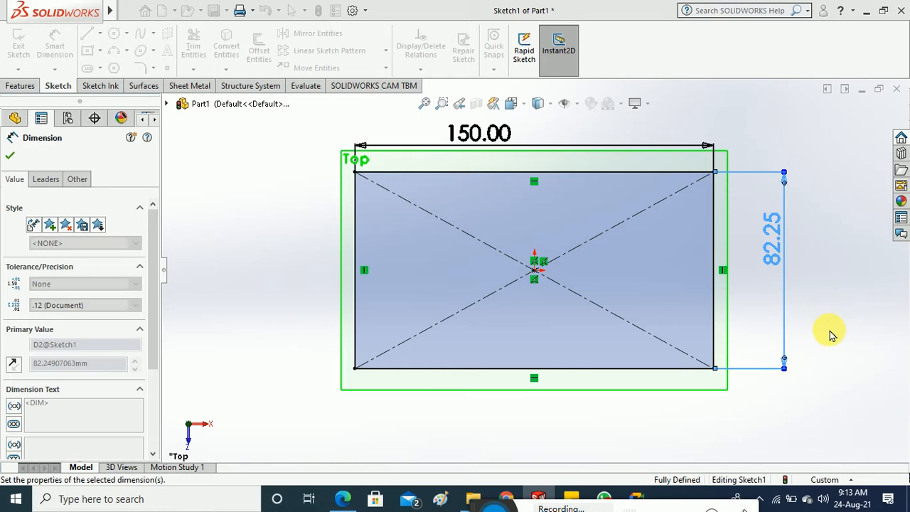
pyautogui.click(832, 334)
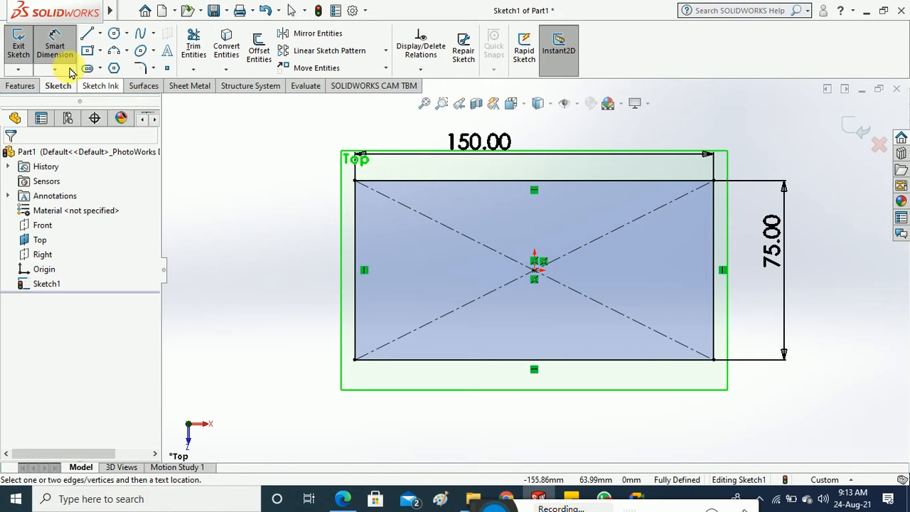
pyautogui.click(18, 44)
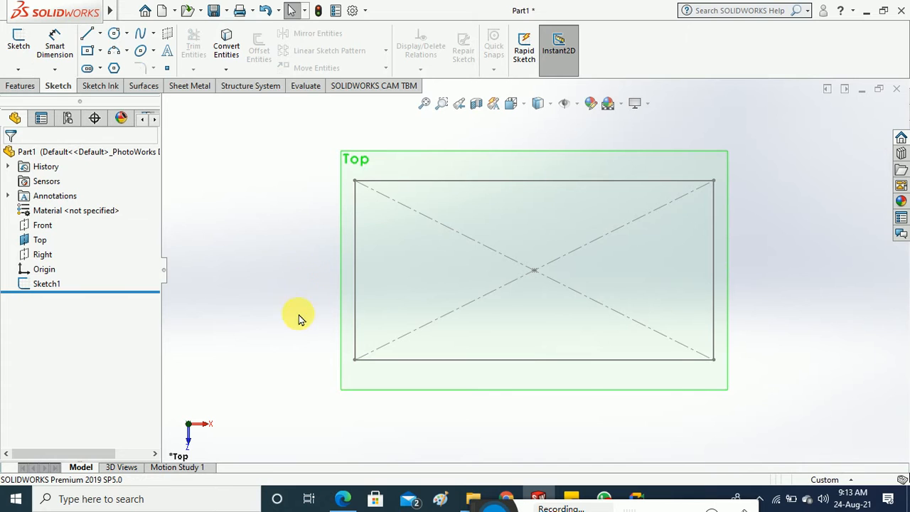
# Start an Extruded Surface from the 150 x 75 mm rectangle sketch.
pyautogui.moveTo(299, 317)
pyautogui.mouseDown(button='middle')
pyautogui.moveTo(311, 173)
pyautogui.moveTo(294, 147)
pyautogui.moveTo(296, 262)
pyautogui.moveTo(315, 306)
pyautogui.moveTo(321, 300)
pyautogui.mouseUp(button='middle')
pyautogui.rightClick(554, 223)
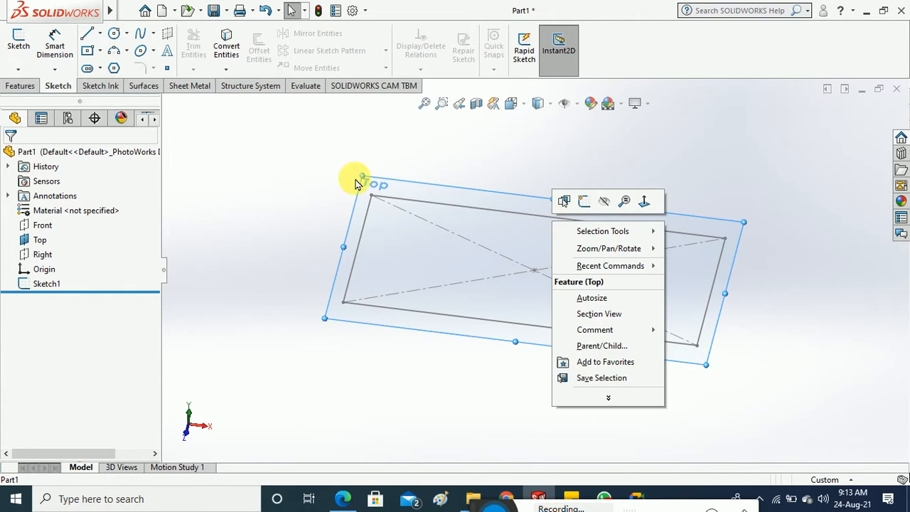
pyautogui.click(538, 180)
pyautogui.click(20, 85)
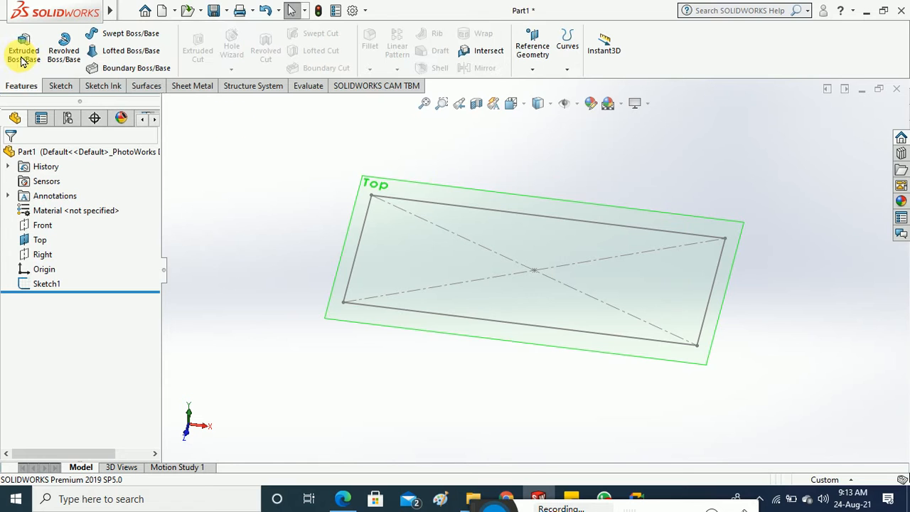
pyautogui.click(146, 86)
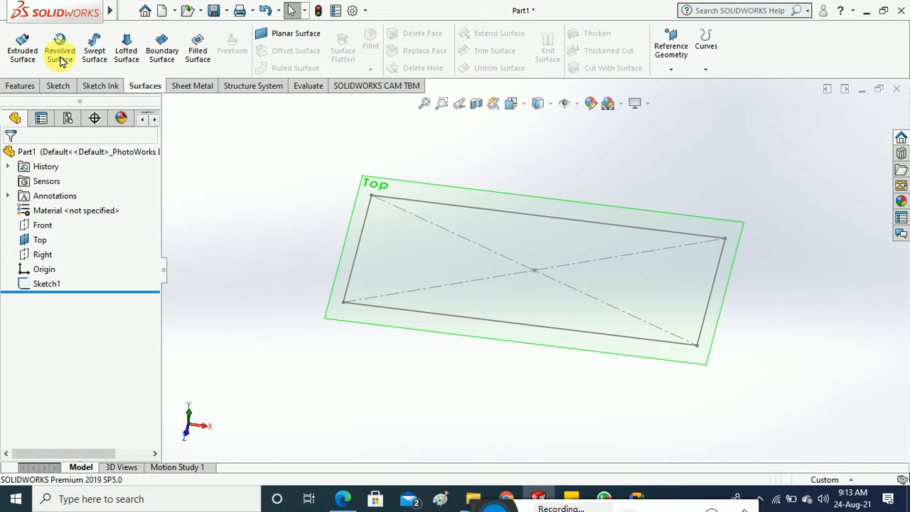
pyautogui.click(22, 46)
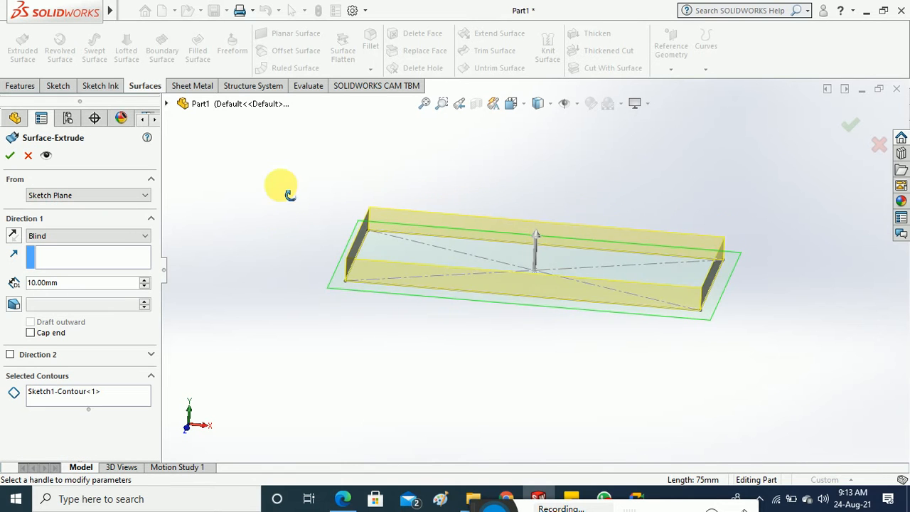
# Check the tray height in the workbook PDF, then return to SOLIDWORKS and extrude the surface walls blind to a depth of 25 mm.
pyautogui.click(337, 497)
pyautogui.scroll(-1, 572, 362)
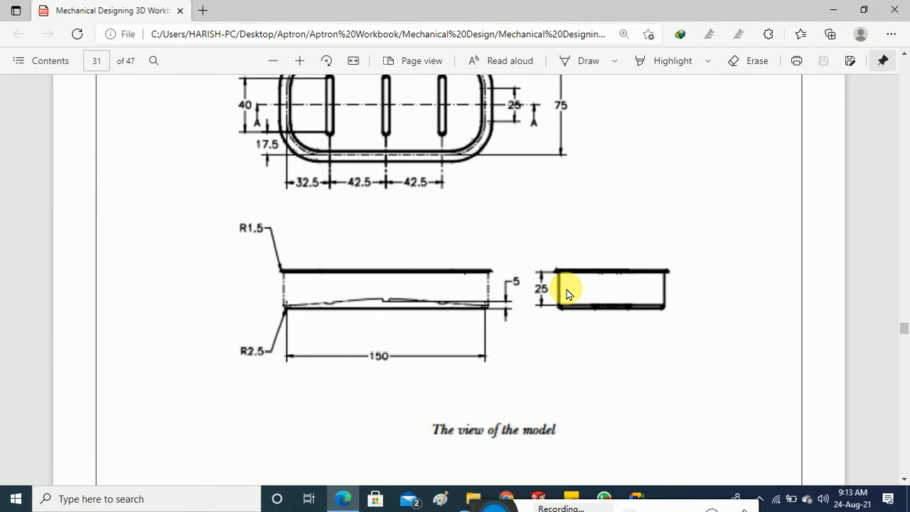
pyautogui.click(833, 10)
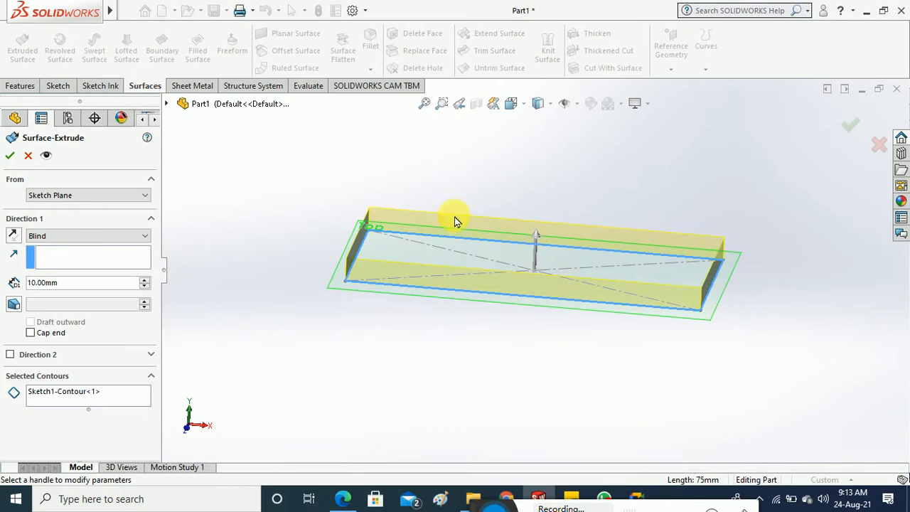
pyautogui.moveTo(534, 232); pyautogui.dragTo(538, 202)
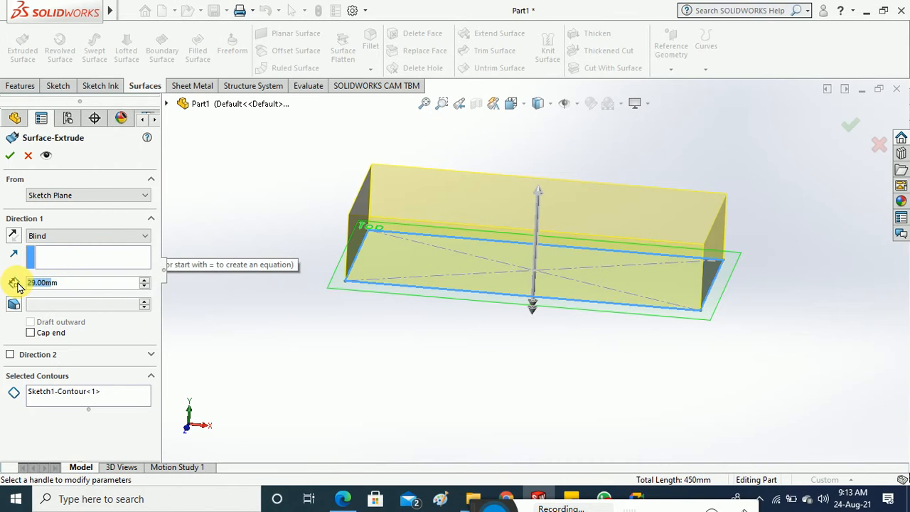
pyautogui.write('200')
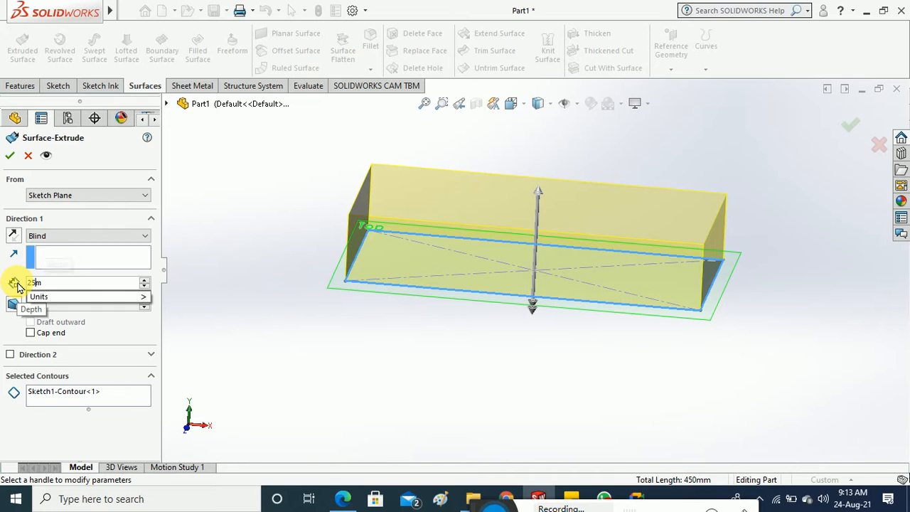
pyautogui.press('Return')
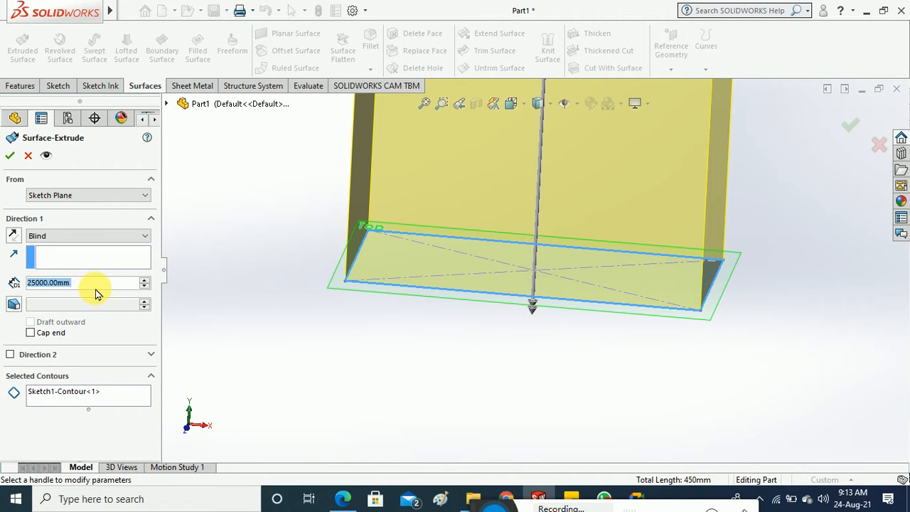
pyautogui.write('25')
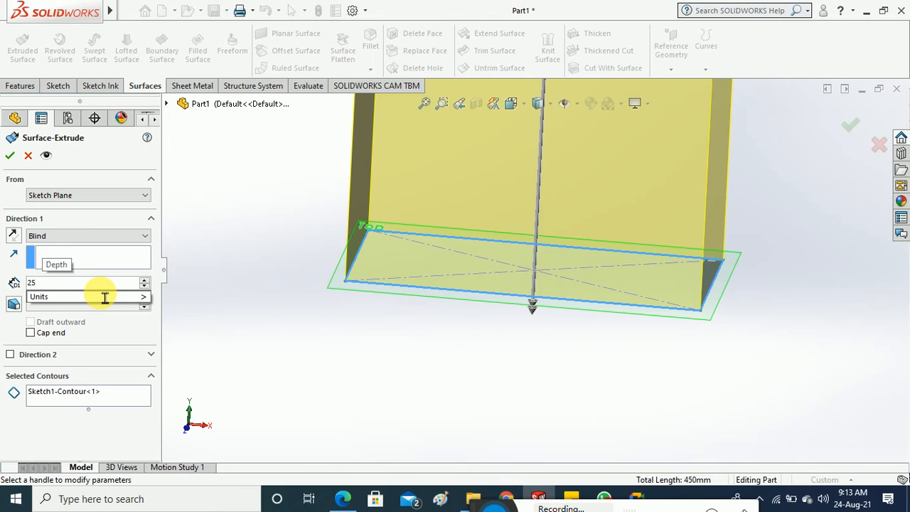
pyautogui.press('Return')
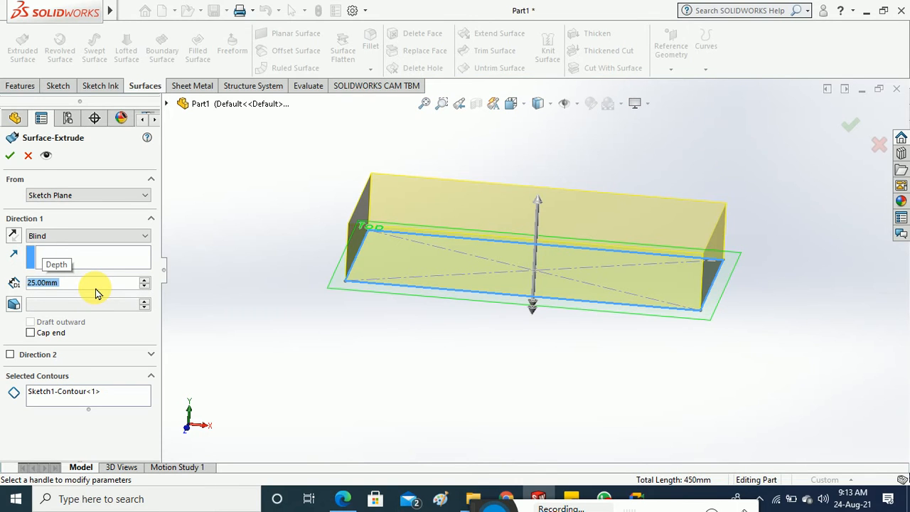
pyautogui.click(9, 156)
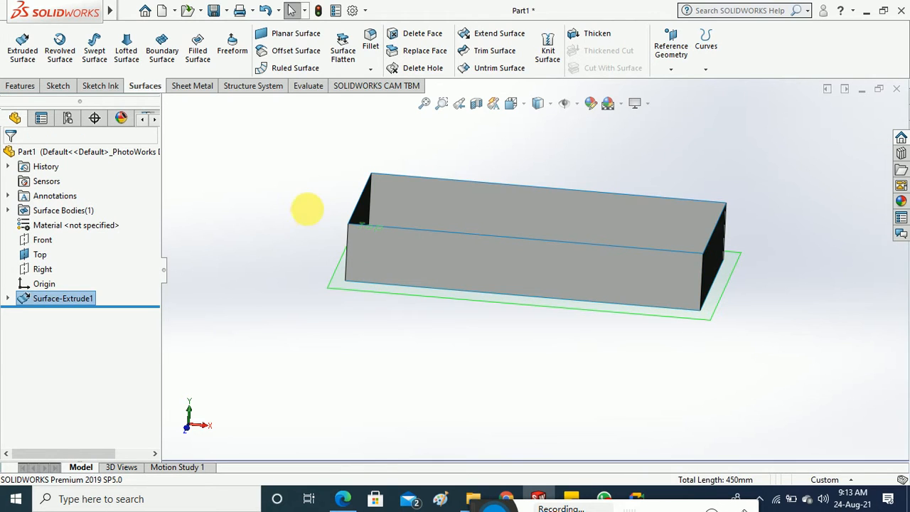
# Check the tray's corner radius in the workbook PDF, then return to SOLIDWORKS and fillet the four vertical wall edges with a 25 mm radius.
pyautogui.moveTo(315, 256); pyautogui.dragTo(301, 224, button='middle')
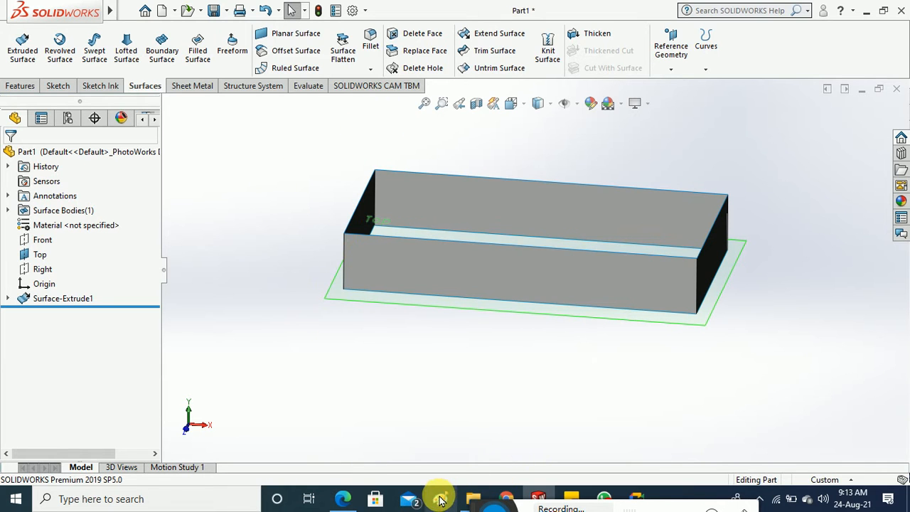
pyautogui.click(344, 498)
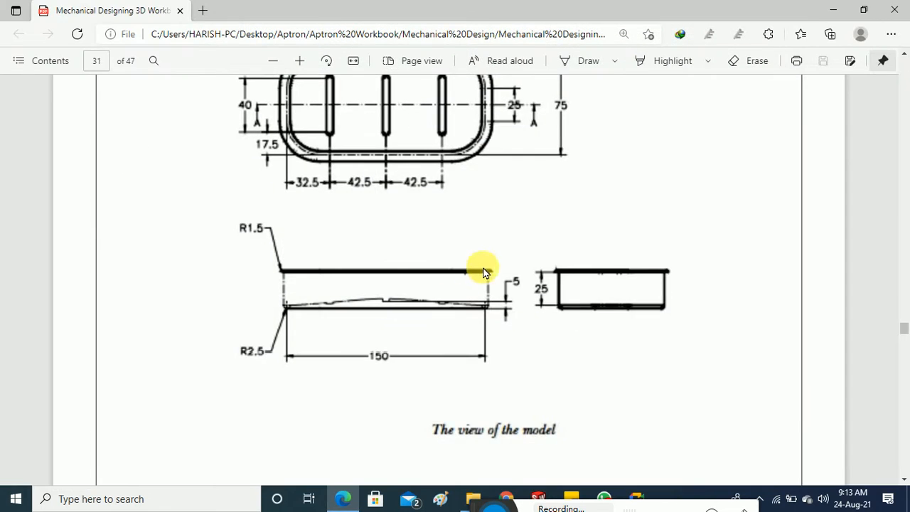
pyautogui.scroll(2, 489, 298)
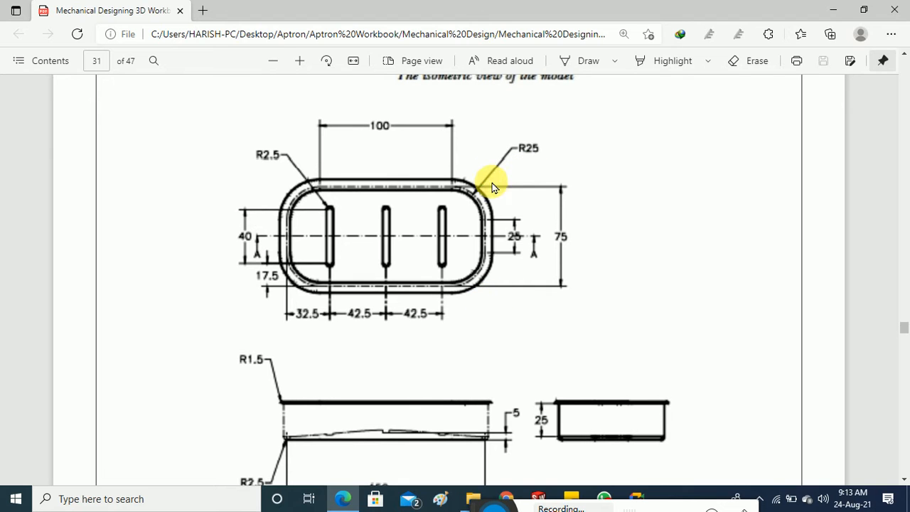
pyautogui.click(832, 10)
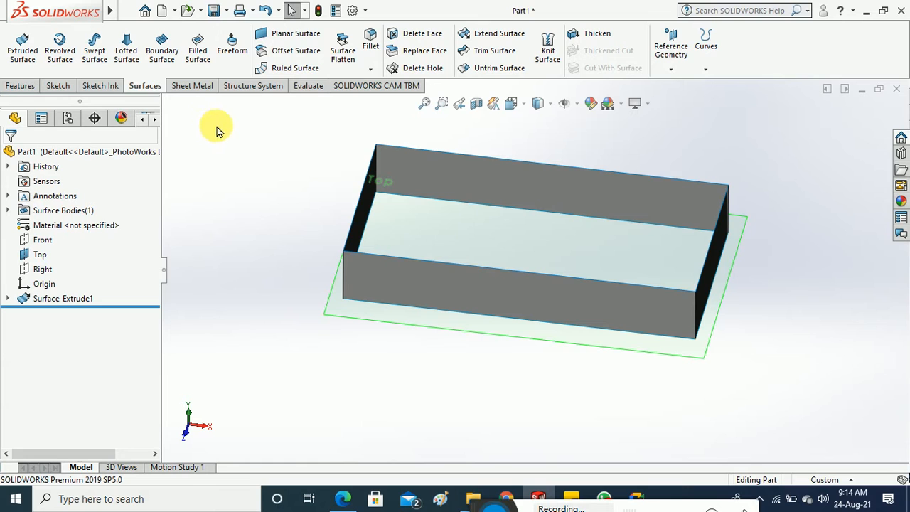
pyautogui.click(370, 69)
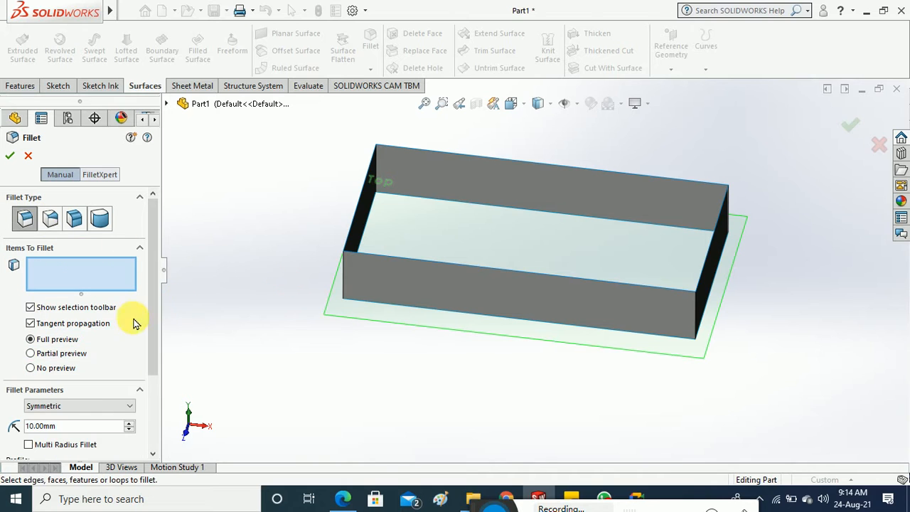
pyautogui.moveTo(91, 426); pyautogui.dragTo(10, 431)
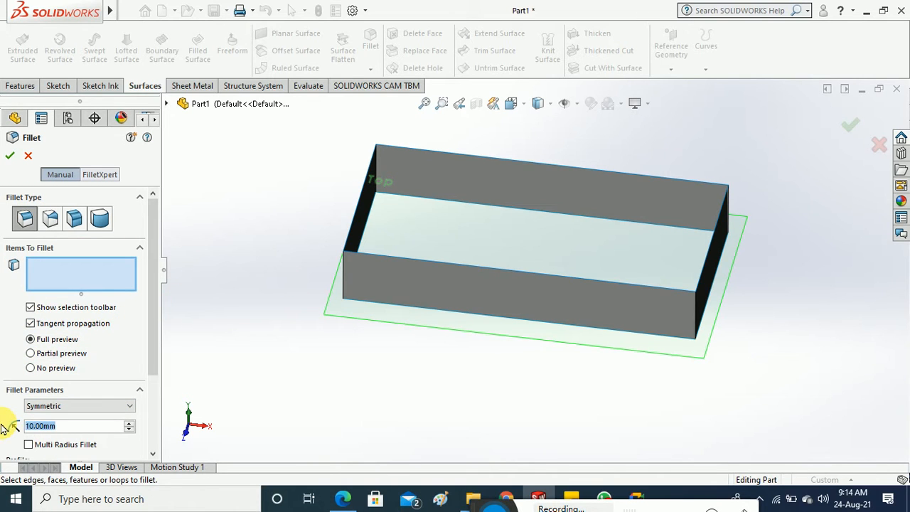
pyautogui.write('25')
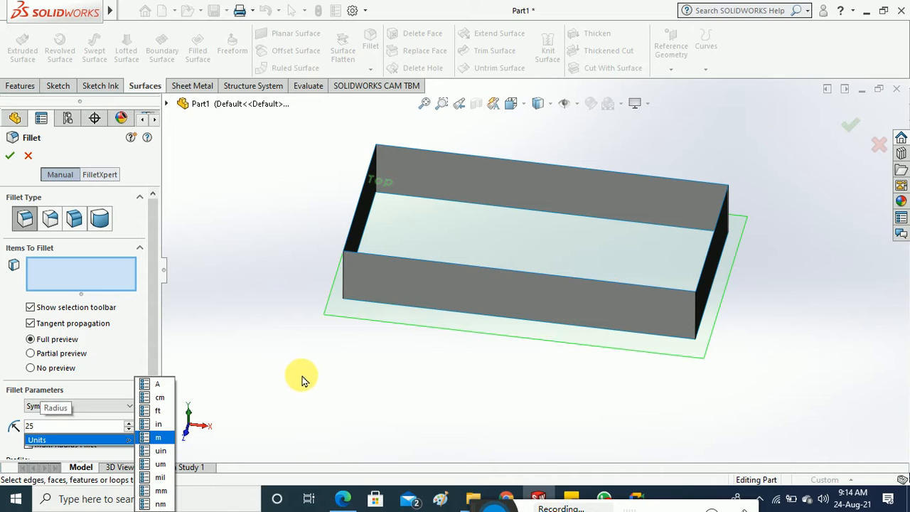
pyautogui.press('Return')
pyautogui.click(344, 290)
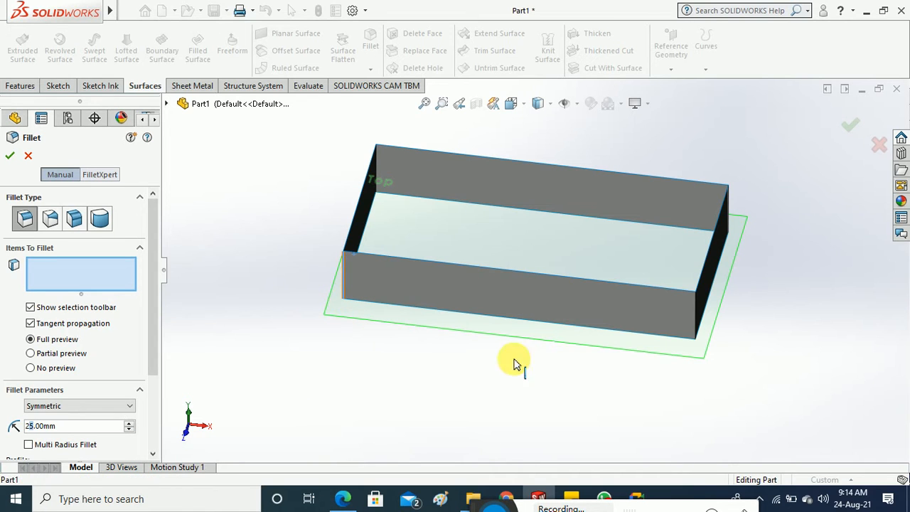
pyautogui.click(692, 324)
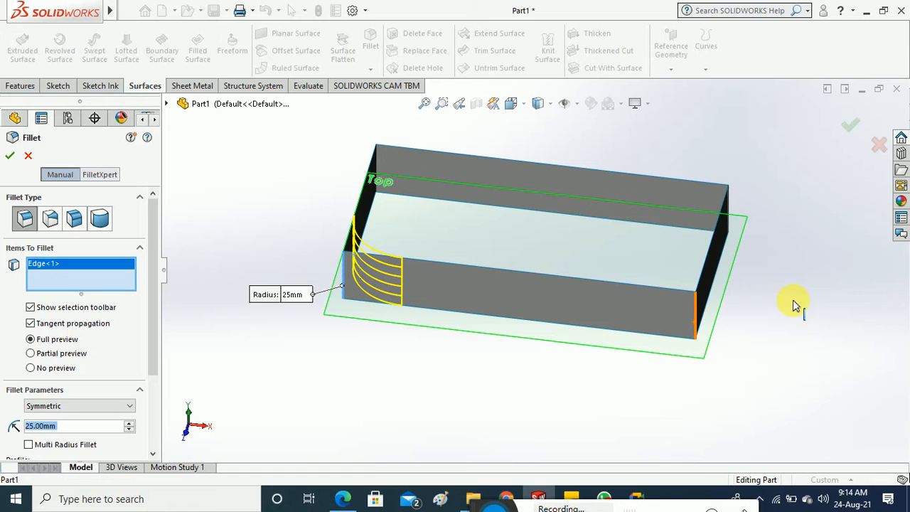
pyautogui.click(730, 206)
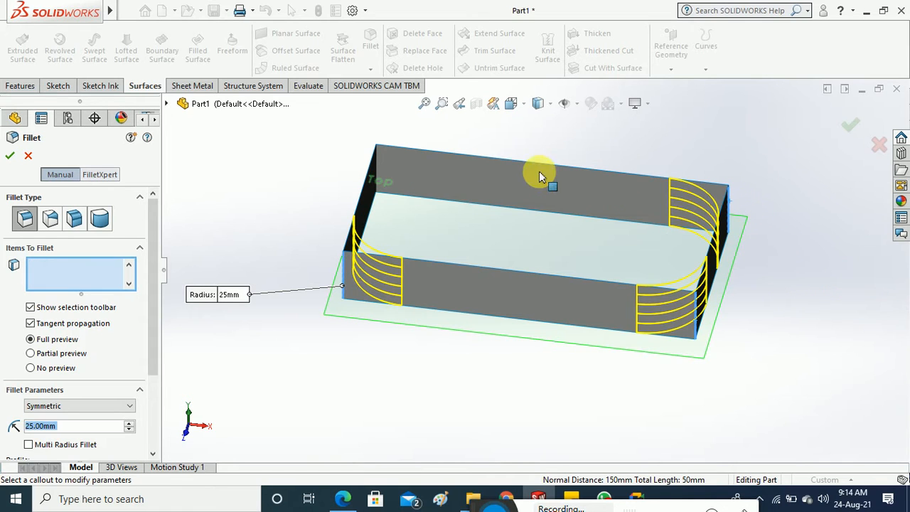
pyautogui.click(545, 232)
pyautogui.click(10, 155)
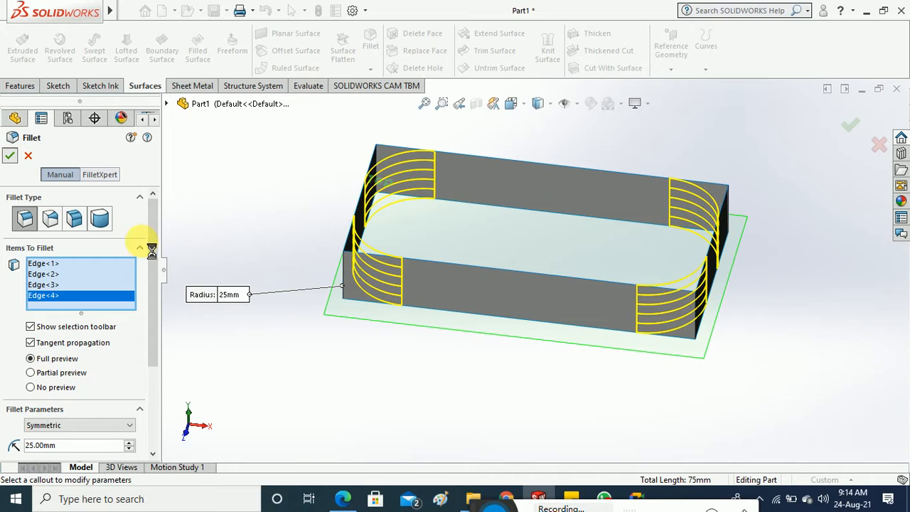
# Inspect the filleted walls, study the plan and side view dimensions in the workbook PDF, and return to SOLIDWORKS.
pyautogui.moveTo(262, 362)
pyautogui.mouseDown(button='middle')
pyautogui.moveTo(275, 261)
pyautogui.moveTo(286, 319)
pyautogui.moveTo(266, 361)
pyautogui.moveTo(271, 379)
pyautogui.mouseUp(button='middle')
pyautogui.click(248, 260)
pyautogui.moveTo(248, 260); pyautogui.dragTo(266, 274, button='middle')
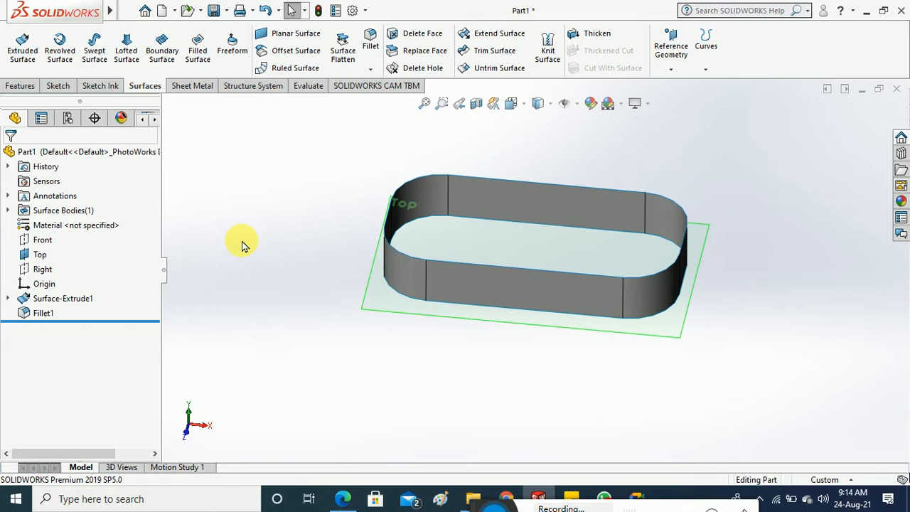
pyautogui.moveTo(245, 254); pyautogui.dragTo(281, 251, button='middle')
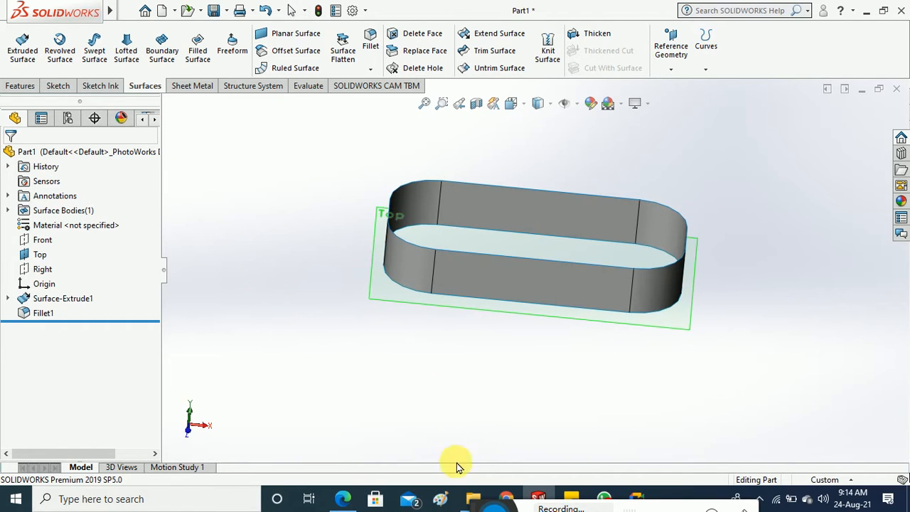
pyautogui.click(344, 495)
pyautogui.scroll(-1, 459, 291)
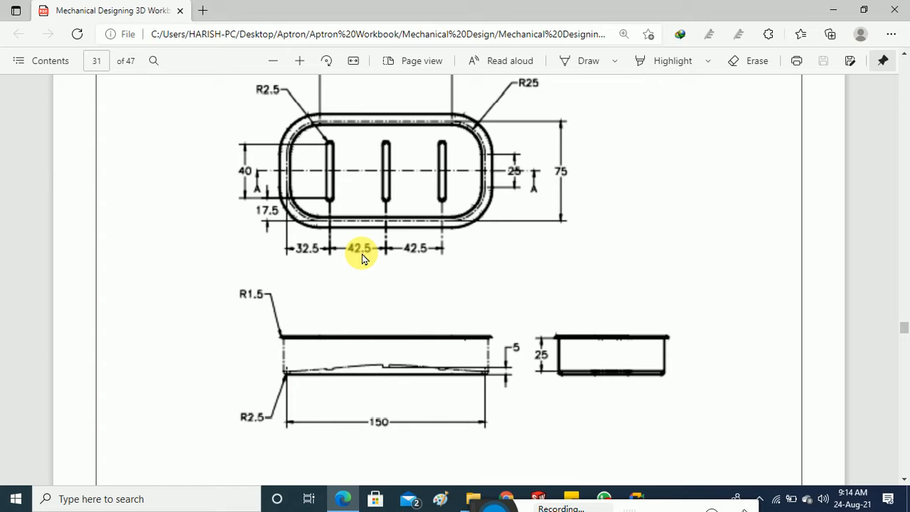
pyautogui.scroll(2, 361, 258)
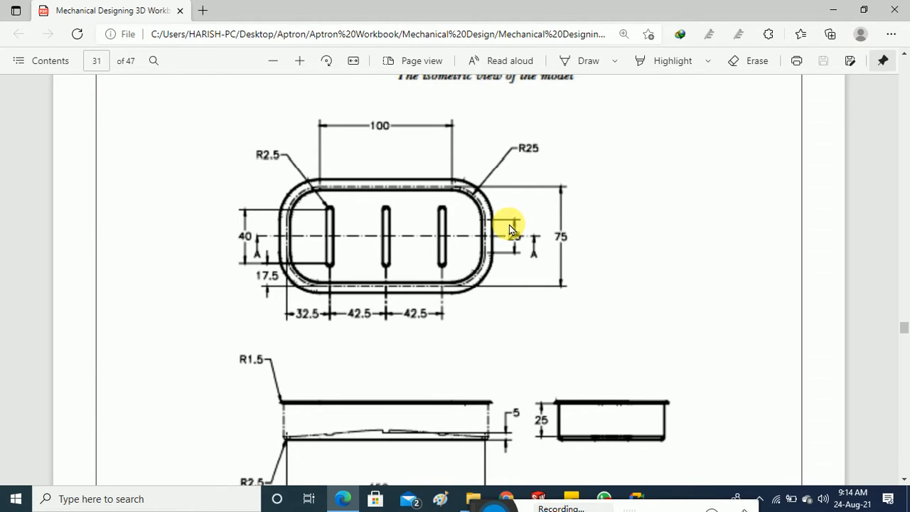
pyautogui.scroll(-3, 483, 263)
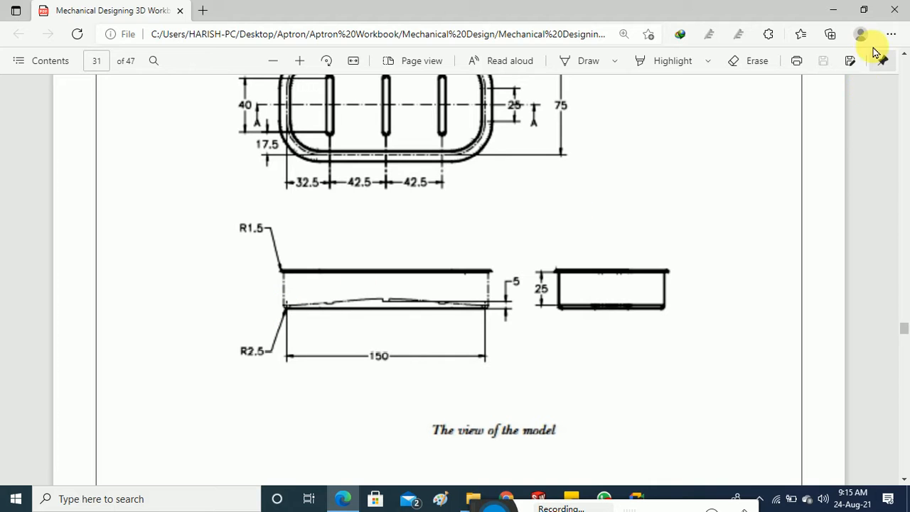
pyautogui.click(834, 13)
pyautogui.moveTo(305, 258); pyautogui.dragTo(325, 262, button='middle')
pyautogui.moveTo(330, 221); pyautogui.dragTo(340, 201, button='middle')
pyautogui.rightClick(72, 300)
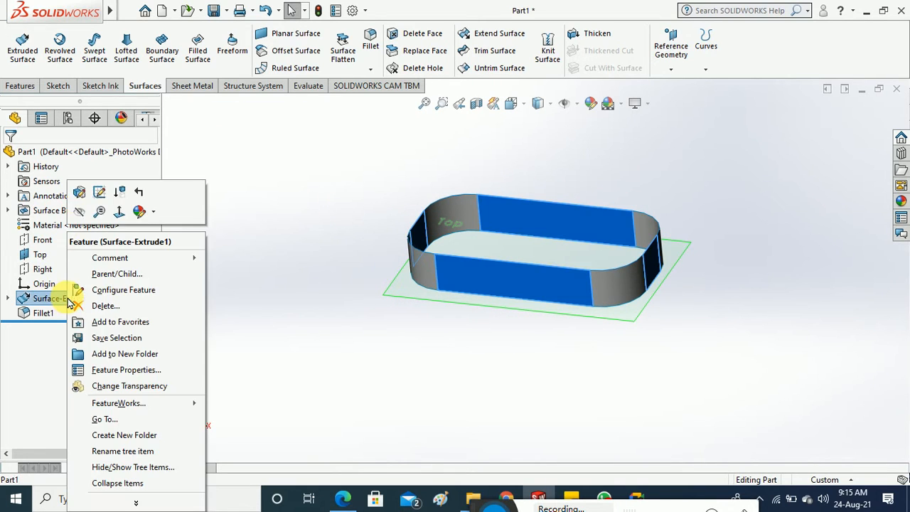
pyautogui.click(99, 192)
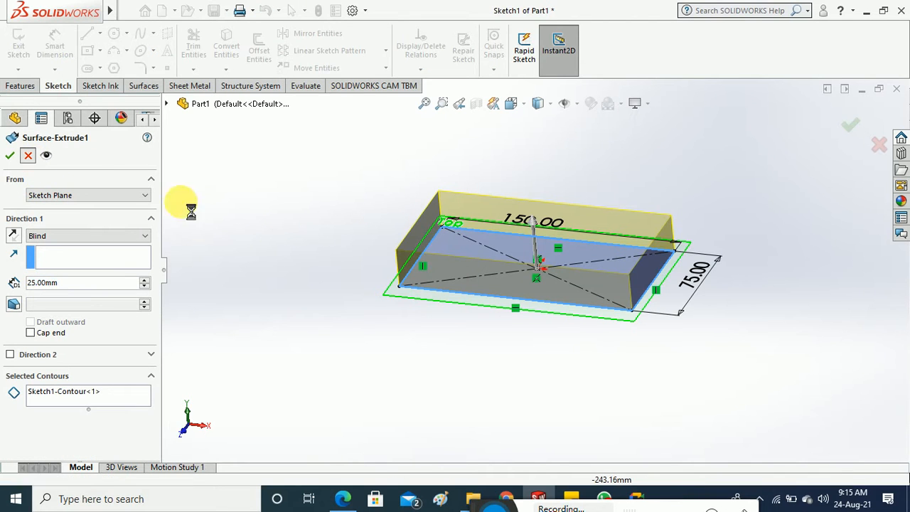
pyautogui.moveTo(283, 209); pyautogui.dragTo(293, 285, button='middle')
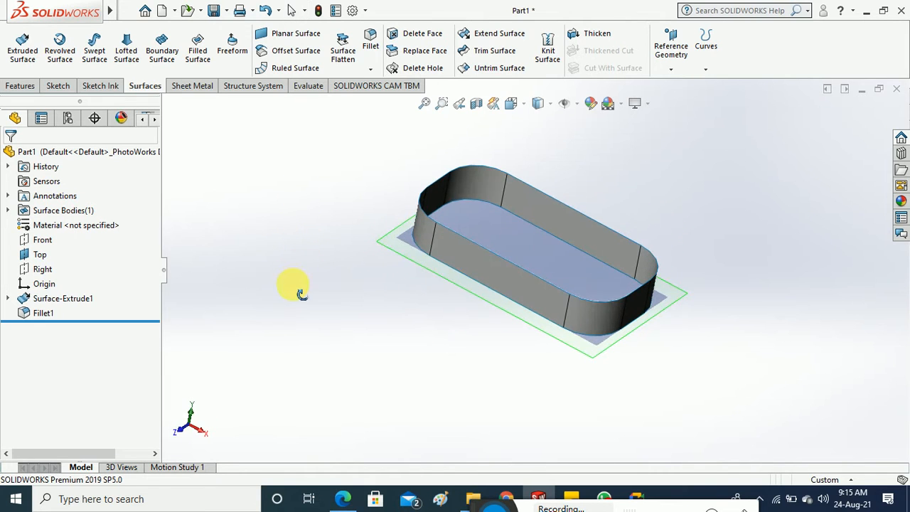
pyautogui.click(550, 105)
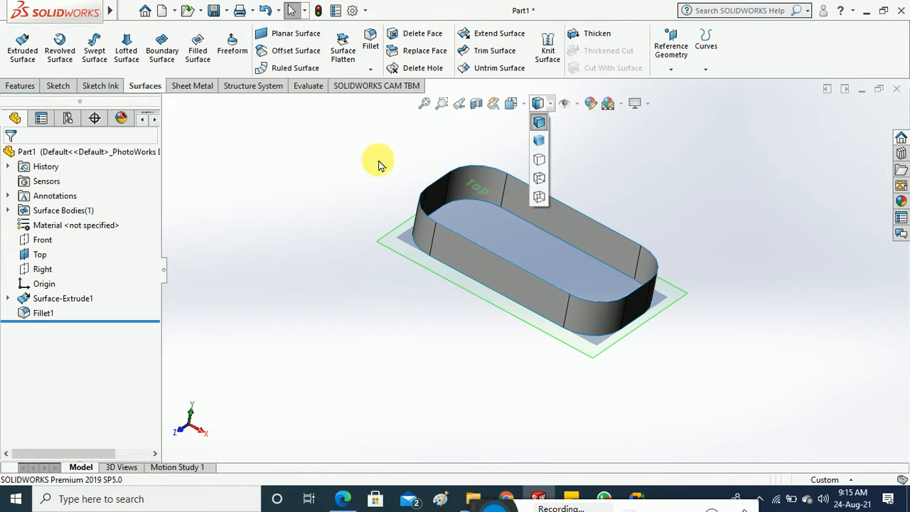
pyautogui.moveTo(325, 234); pyautogui.dragTo(270, 260, button='middle')
# Show the Front and Right reference planes around the tray walls.
pyautogui.click(41, 256)
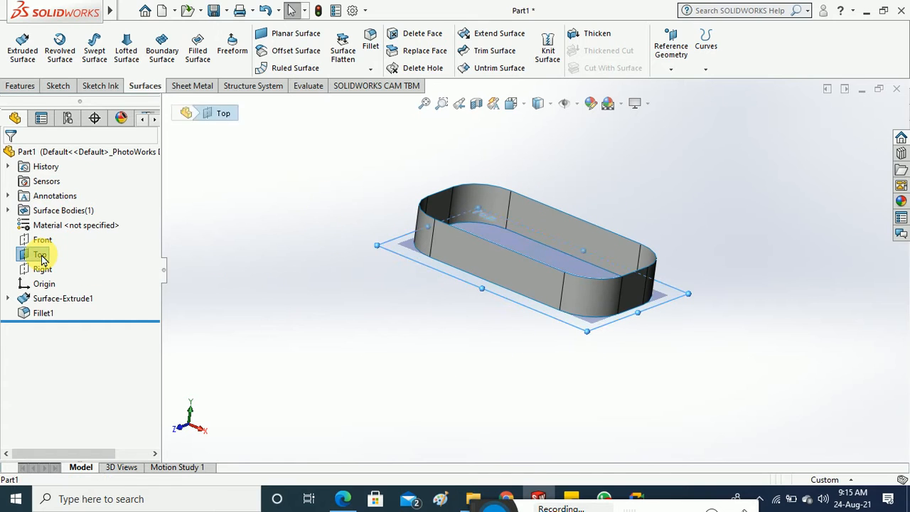
pyautogui.rightClick(40, 256)
pyautogui.keyDown('ctrl'); pyautogui.click(41, 240); pyautogui.keyUp('ctrl')
pyautogui.rightClick(42, 240)
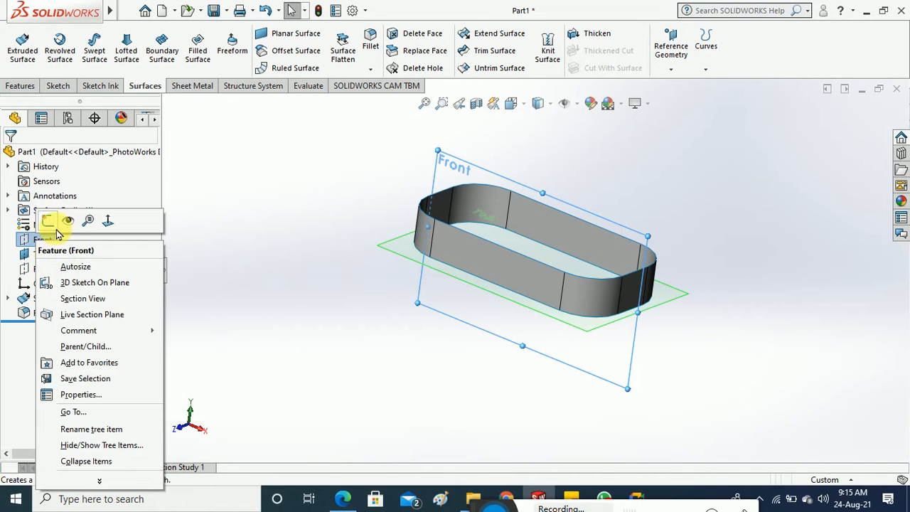
pyautogui.click(320, 305)
pyautogui.rightClick(44, 271)
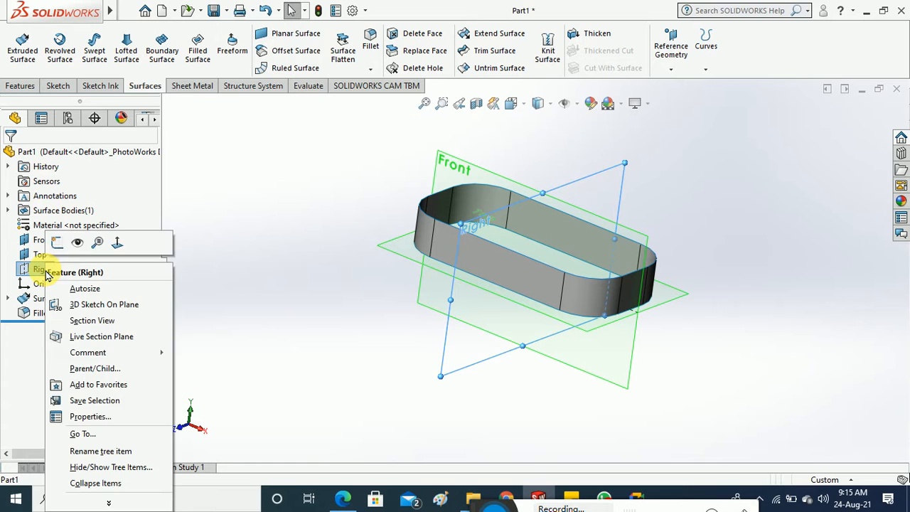
pyautogui.click(77, 242)
pyautogui.moveTo(313, 279); pyautogui.dragTo(327, 282, button='middle')
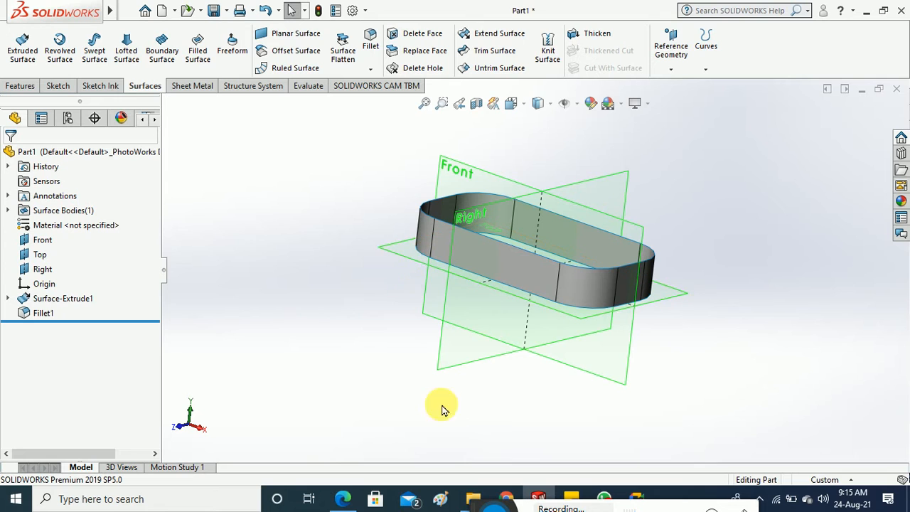
# Switch to the workbook PDF and examine the enlarged front and side views for the tray's rim, height and floor profile.
pyautogui.click(344, 497)
pyautogui.scroll(1, 427, 298)
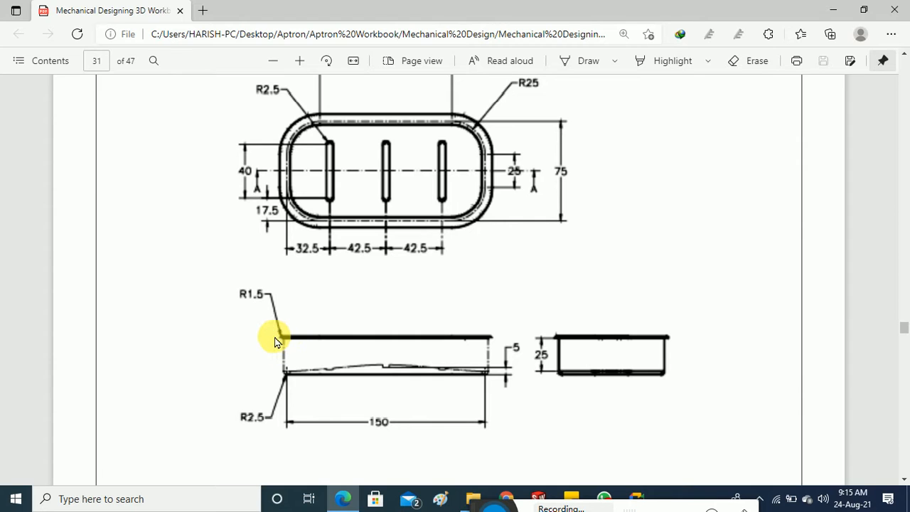
pyautogui.scroll(1, 366, 328)
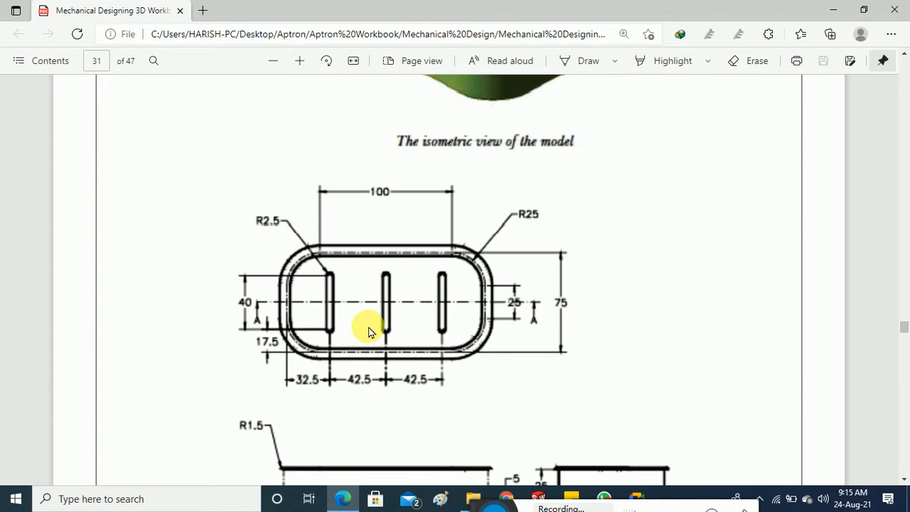
pyautogui.scroll(-1, 370, 327)
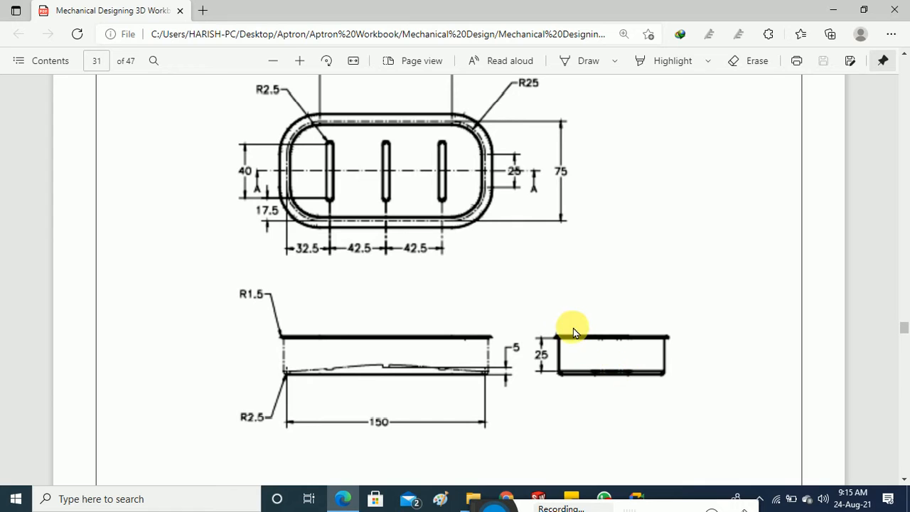
pyautogui.click(299, 61)
pyautogui.click(299, 60)
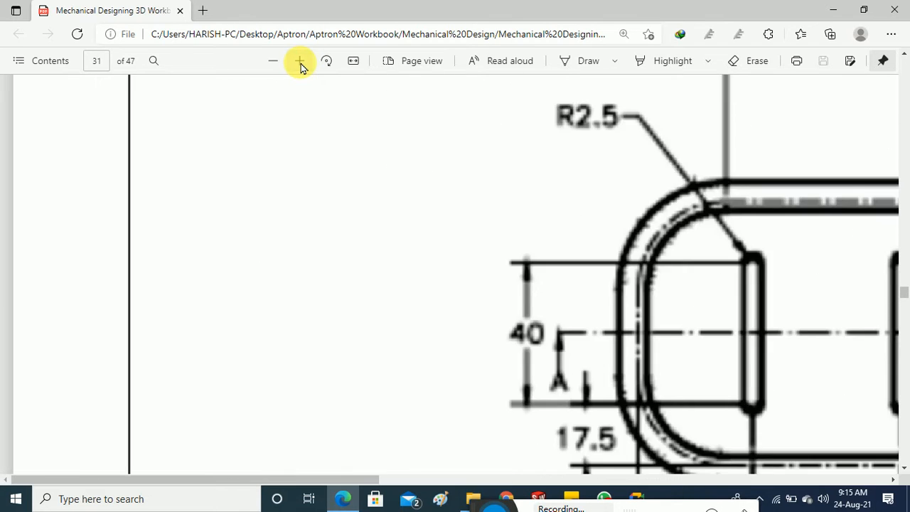
pyautogui.click(300, 61)
pyautogui.moveTo(299, 479); pyautogui.dragTo(779, 458)
pyautogui.scroll(-5, 573, 299)
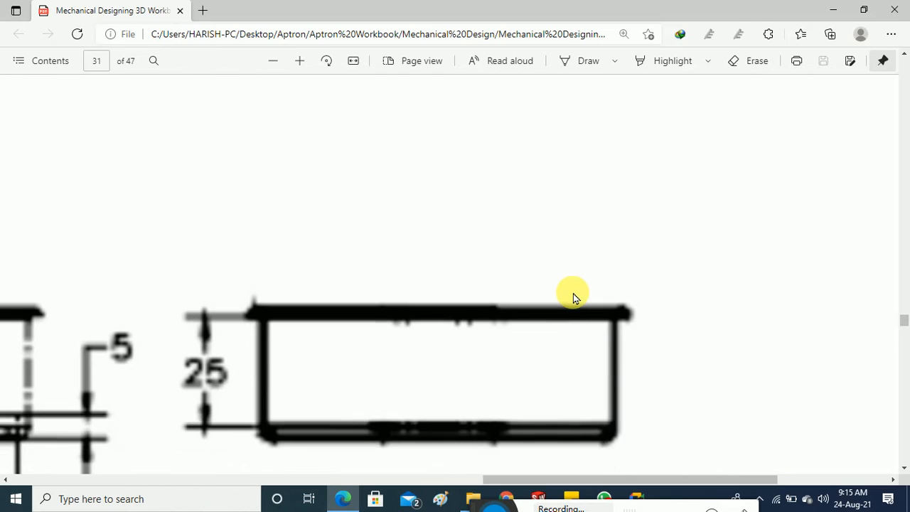
pyautogui.scroll(-1, 573, 298)
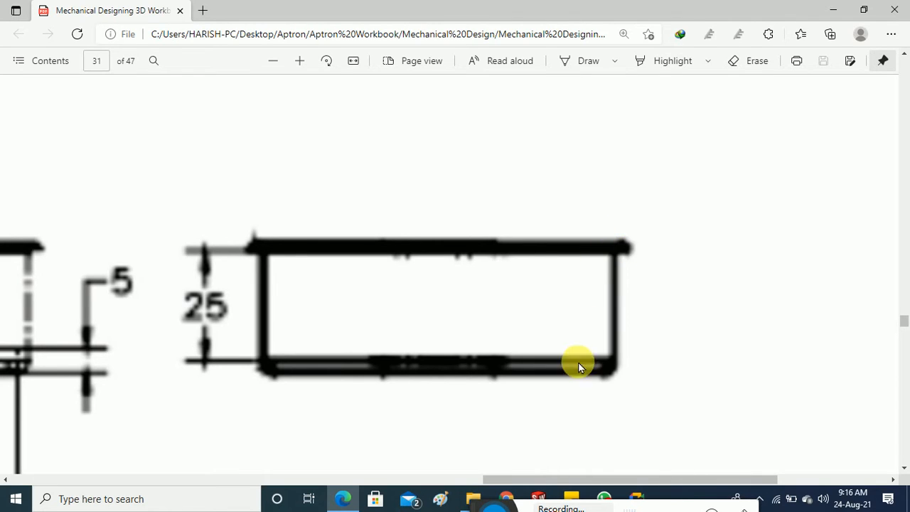
pyautogui.moveTo(593, 479); pyautogui.dragTo(262, 441)
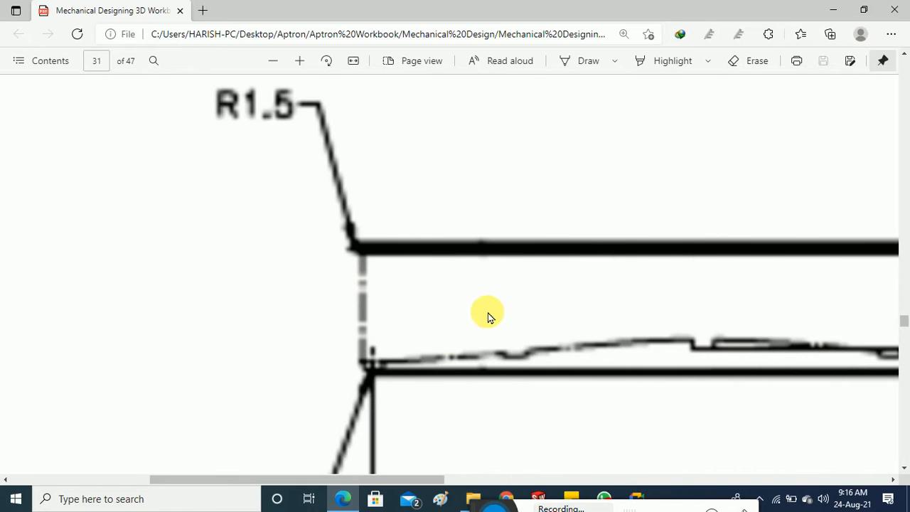
# Examine the slots and outline in the workbook's plan view, then return to SOLIDWORKS and view the tray walls.
pyautogui.scroll(1, 497, 291)
pyautogui.scroll(1, 402, 328)
pyautogui.scroll(5, 402, 329)
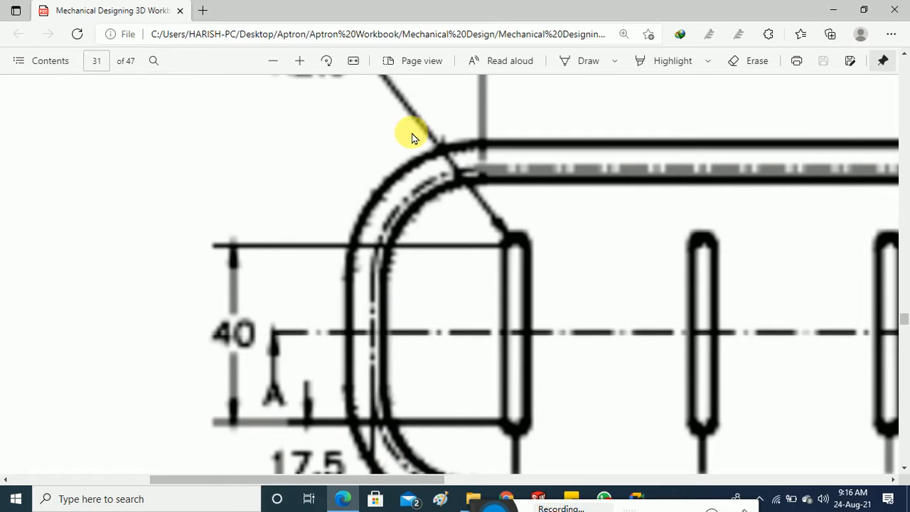
pyautogui.click(274, 64)
pyautogui.click(275, 65)
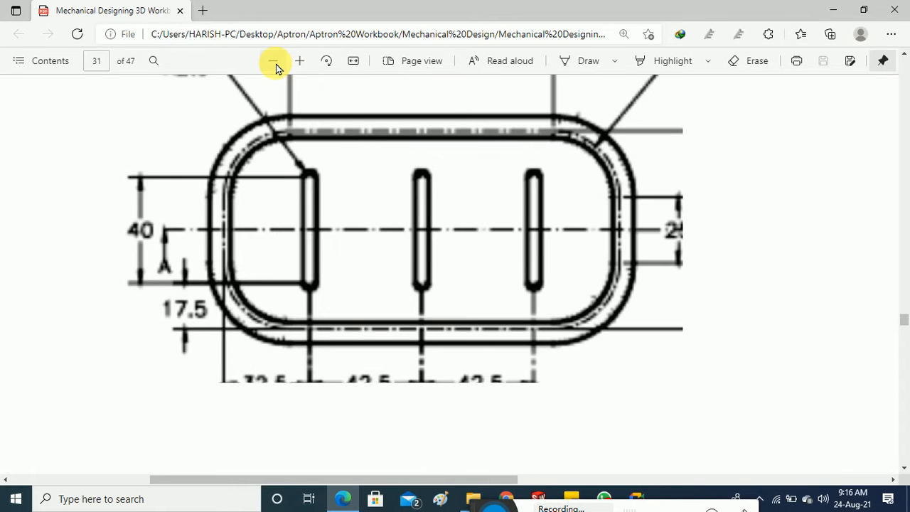
pyautogui.click(275, 65)
pyautogui.keyDown('ctrl'); pyautogui.scroll(-1, 350, 231); pyautogui.keyUp('ctrl')
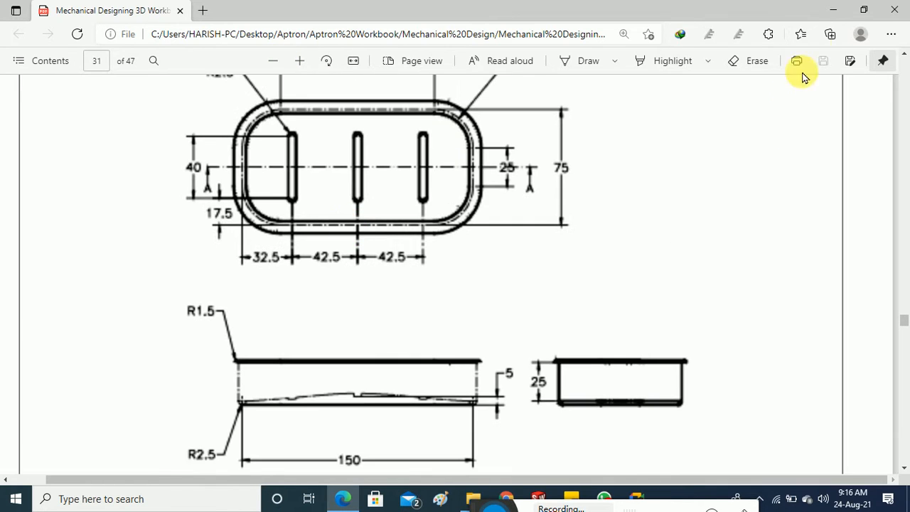
pyautogui.click(832, 10)
pyautogui.moveTo(382, 251); pyautogui.dragTo(358, 199, button='middle')
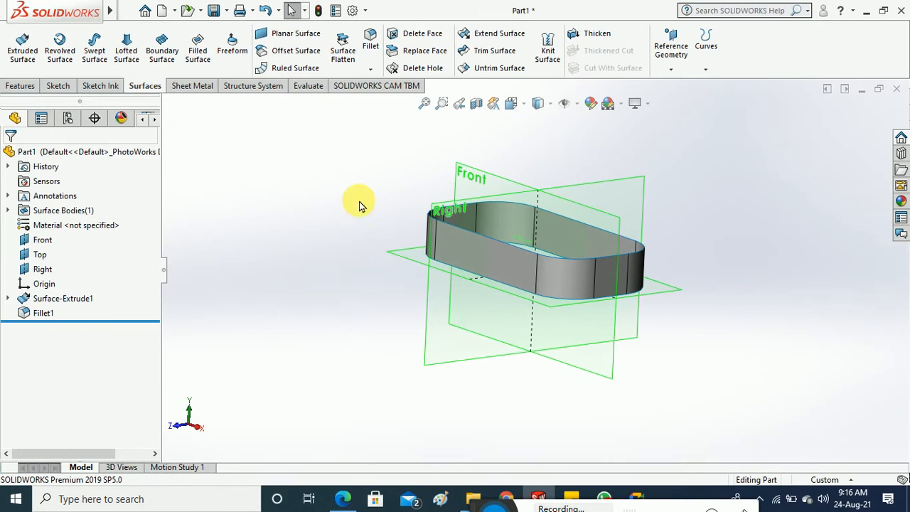
# Start a sketch on the Right plane and view it face-on at the tray wall's upper edge.
pyautogui.click(57, 85)
pyautogui.click(22, 50)
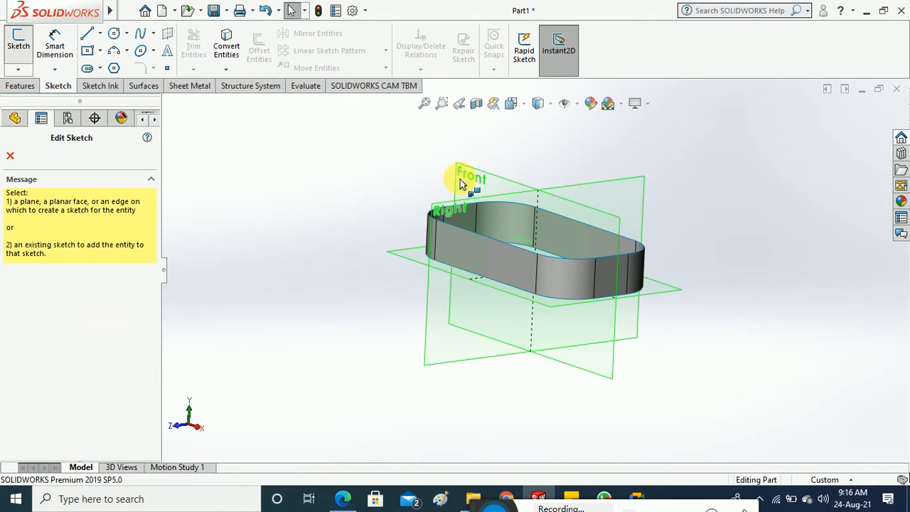
pyautogui.click(431, 216)
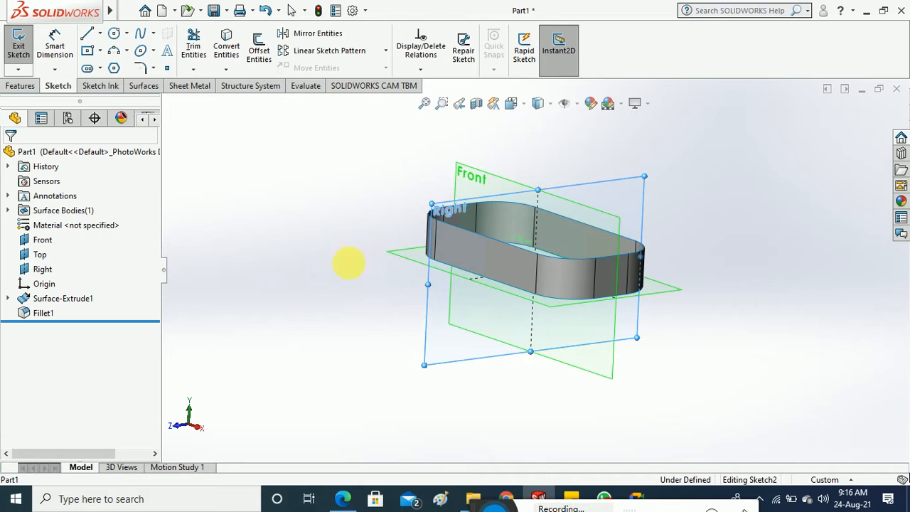
pyautogui.click(512, 105)
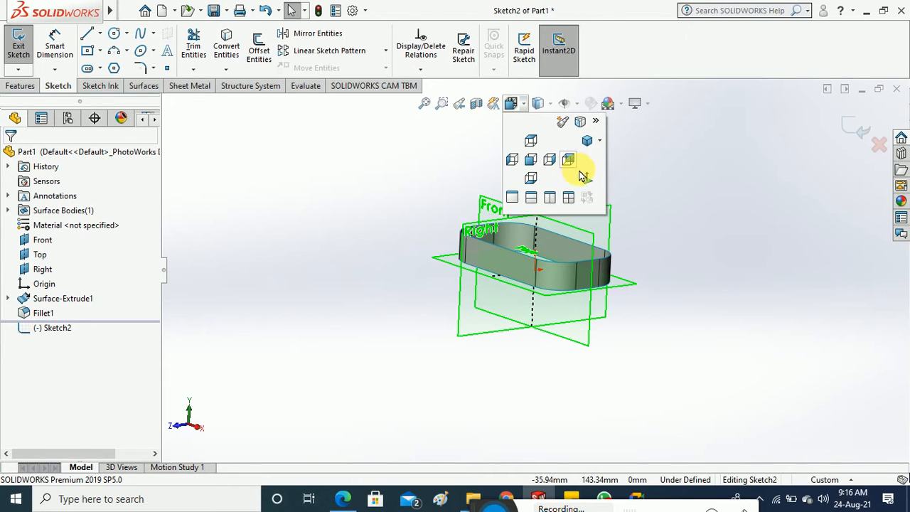
pyautogui.click(583, 175)
pyautogui.scroll(-4, 498, 253)
pyautogui.scroll(-3, 531, 250)
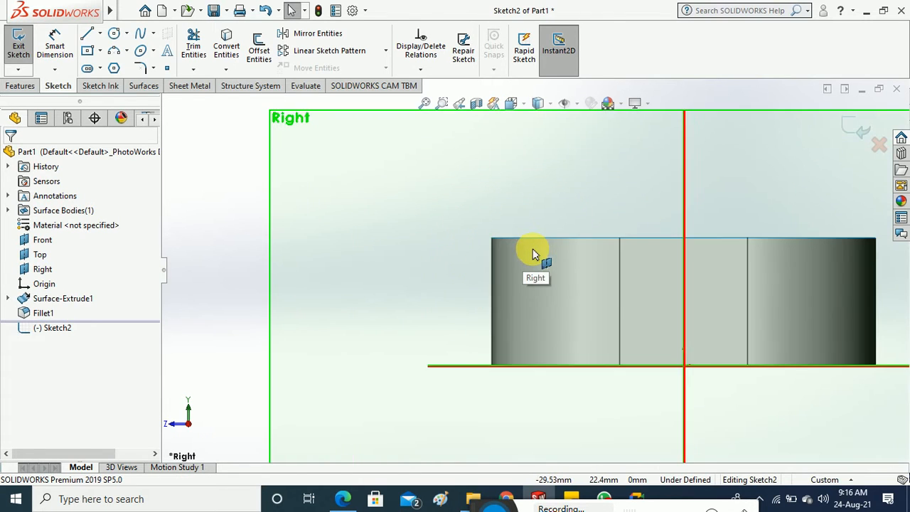
# Sketch a circle about 4 mm in diameter just above the tray wall's upper outer corner.
pyautogui.click(99, 33)
pyautogui.click(135, 52)
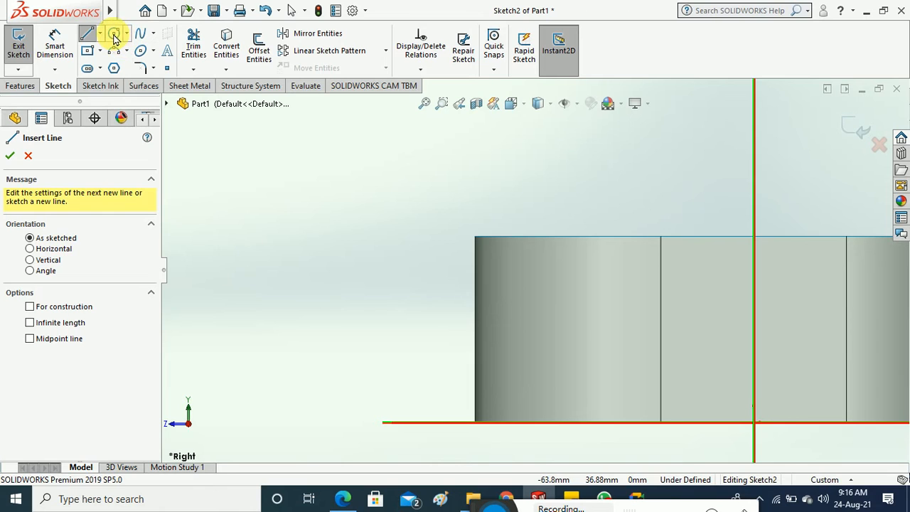
pyautogui.click(114, 36)
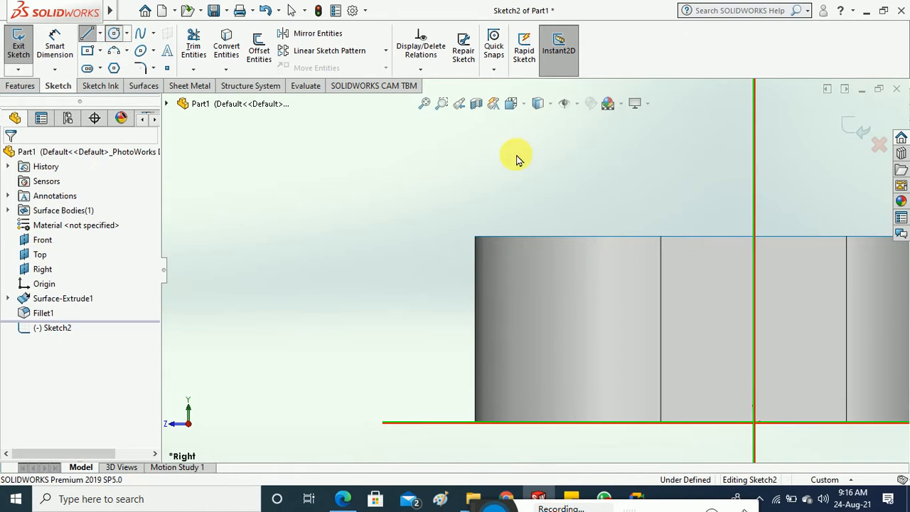
pyautogui.click(463, 197)
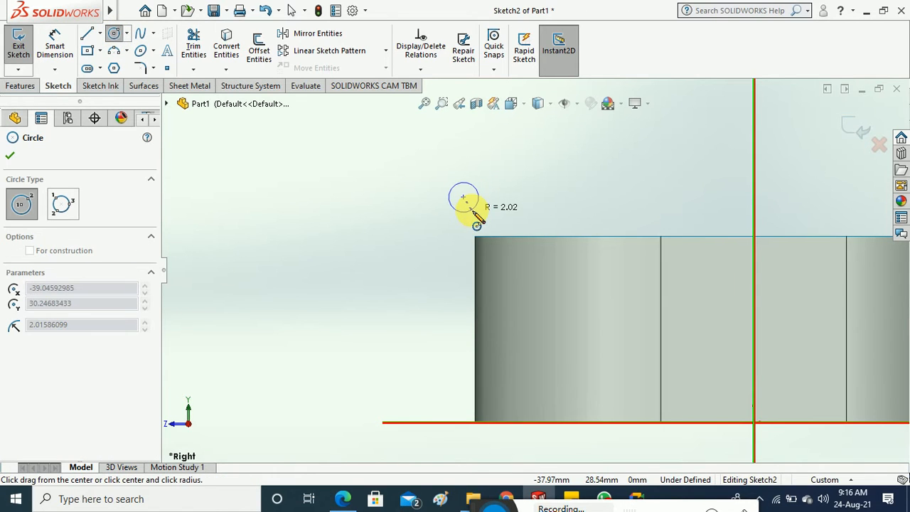
pyautogui.click(473, 211)
# Dimension the circle's diameter and set it to 3 mm.
pyautogui.click(55, 44)
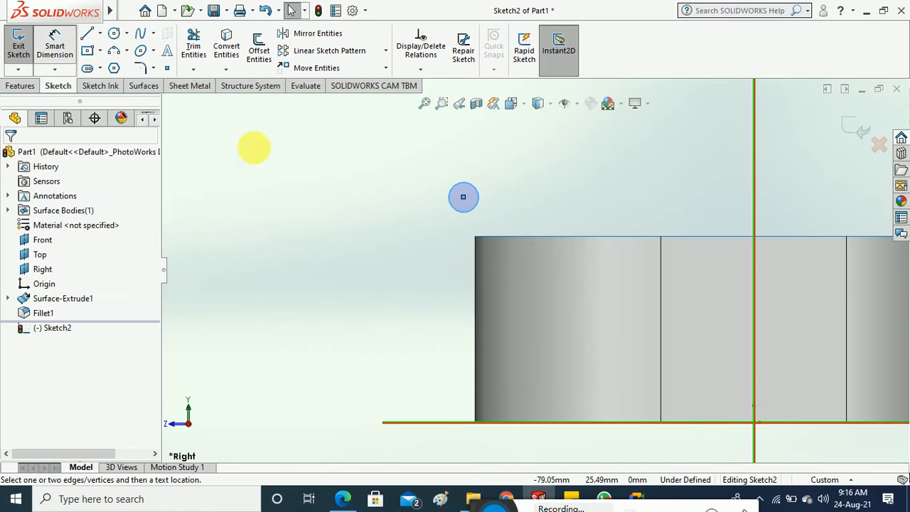
pyautogui.click(471, 183)
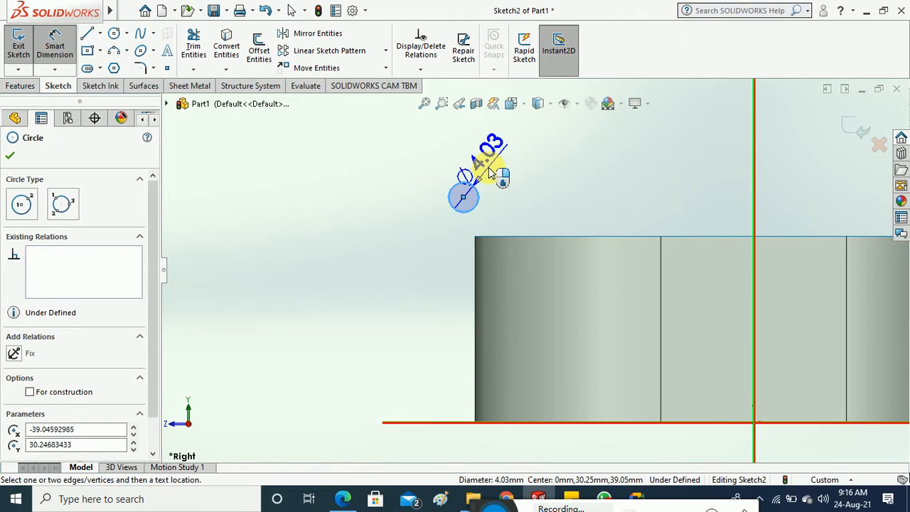
pyautogui.click(490, 173)
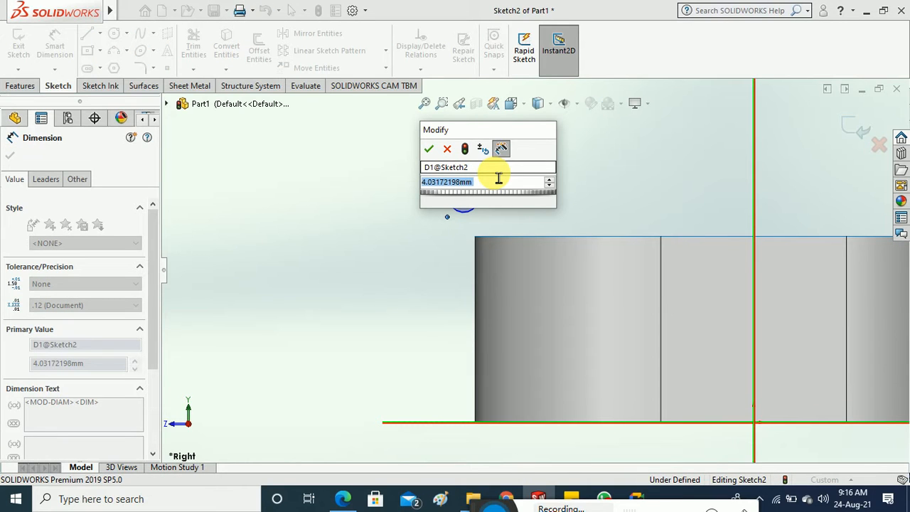
pyautogui.write('3')
pyautogui.press('Return')
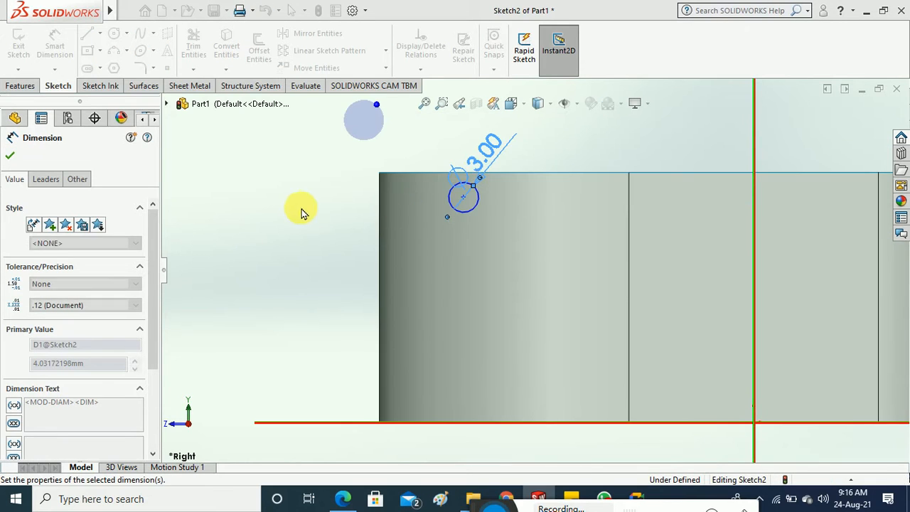
pyautogui.click(295, 209)
pyautogui.press('z')
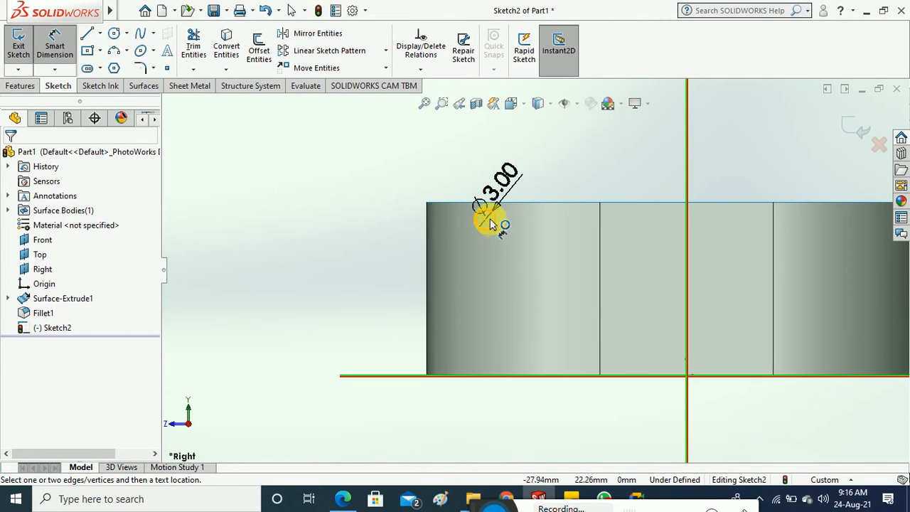
# Reposition the diameter dimension and move the circle just outside and above the wall's upper outer corner.
pyautogui.moveTo(488, 220); pyautogui.dragTo(357, 184)
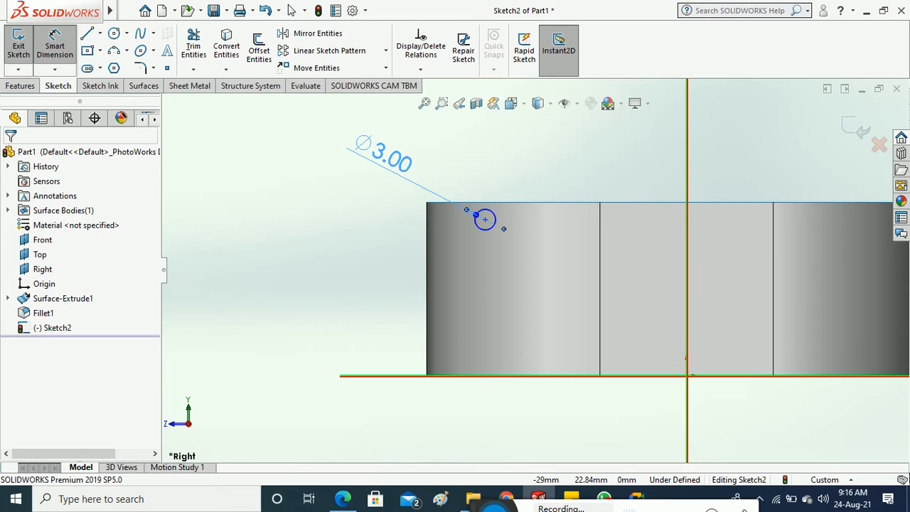
pyautogui.click(338, 236)
pyautogui.scroll(2, 481, 234)
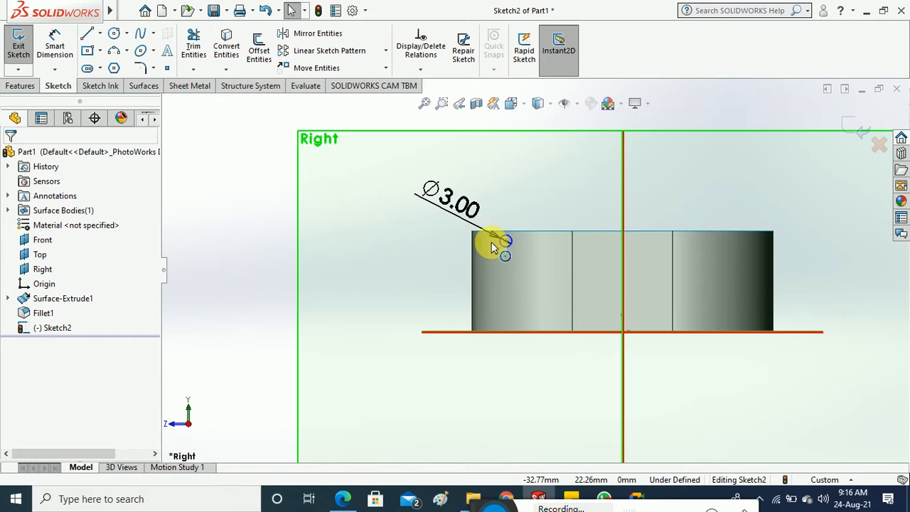
pyautogui.scroll(-4, 487, 244)
pyautogui.moveTo(538, 250); pyautogui.dragTo(408, 204)
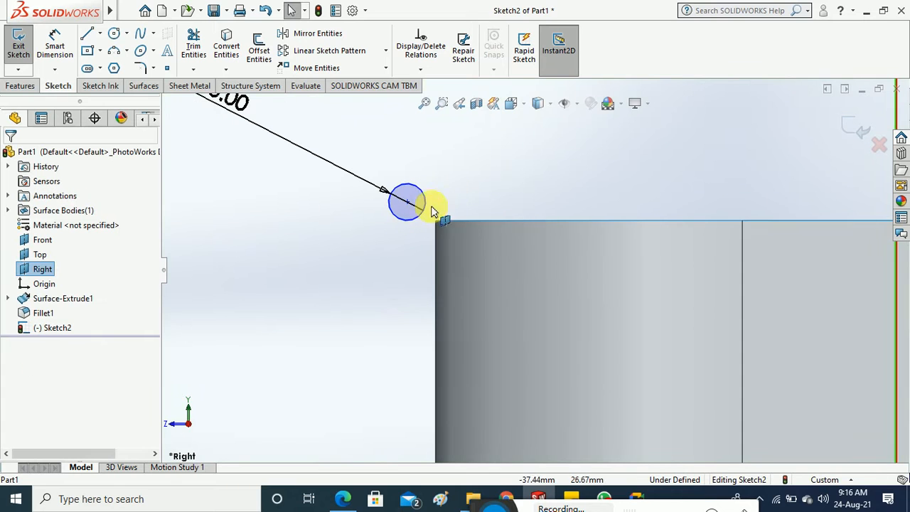
pyautogui.scroll(3, 427, 217)
pyautogui.scroll(-1, 462, 234)
pyautogui.scroll(-4, 516, 257)
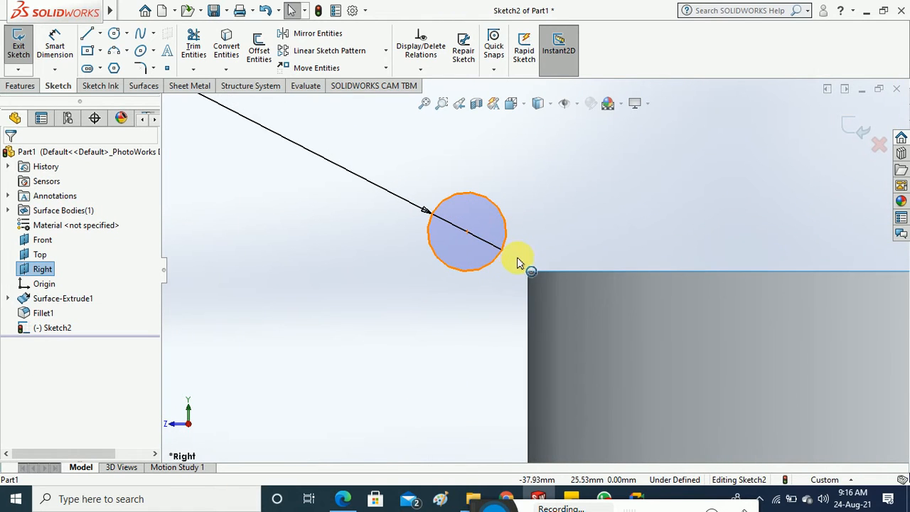
# Draw a vertical line about 1.9 mm long upward from the wall's upper outer corner.
pyautogui.click(87, 33)
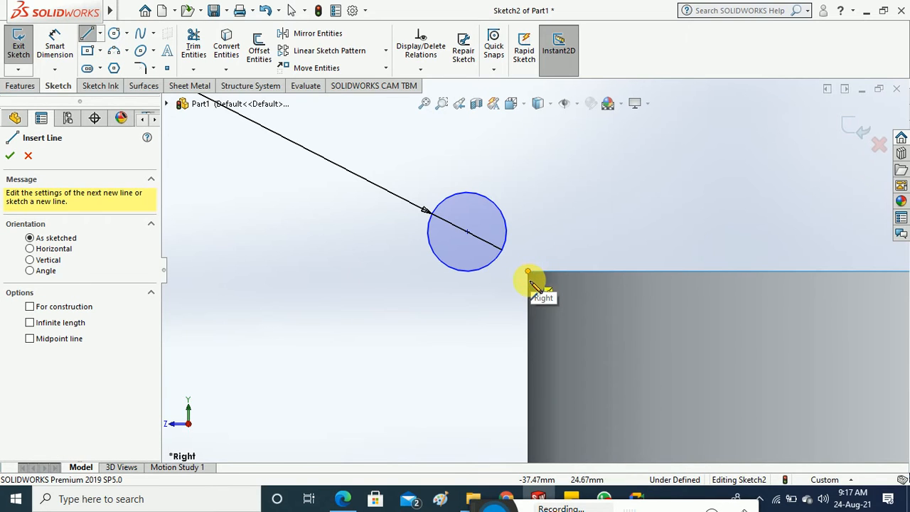
pyautogui.click(528, 270)
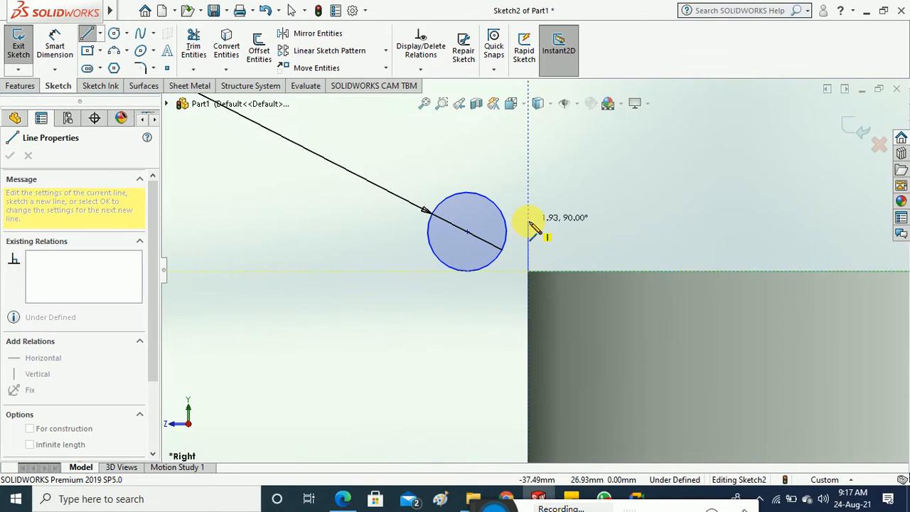
pyautogui.click(527, 222)
pyautogui.press('Escape')
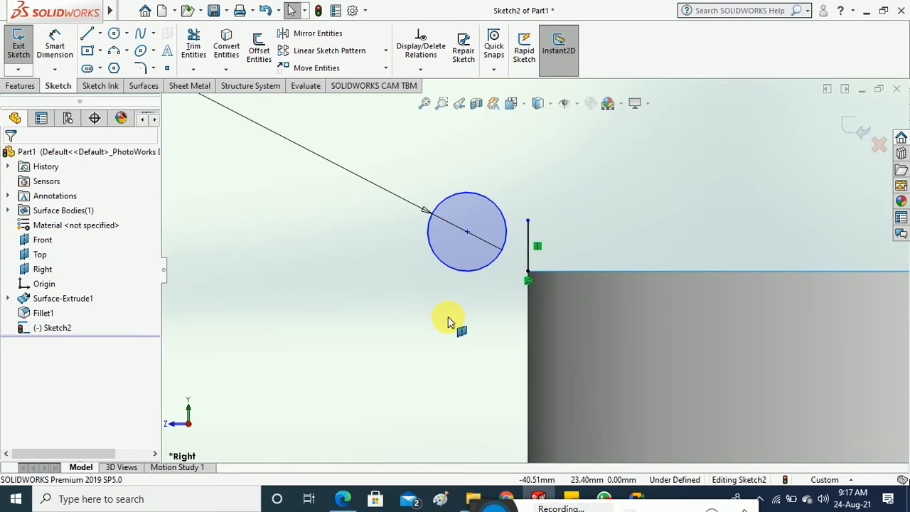
pyautogui.scroll(-3, 509, 268)
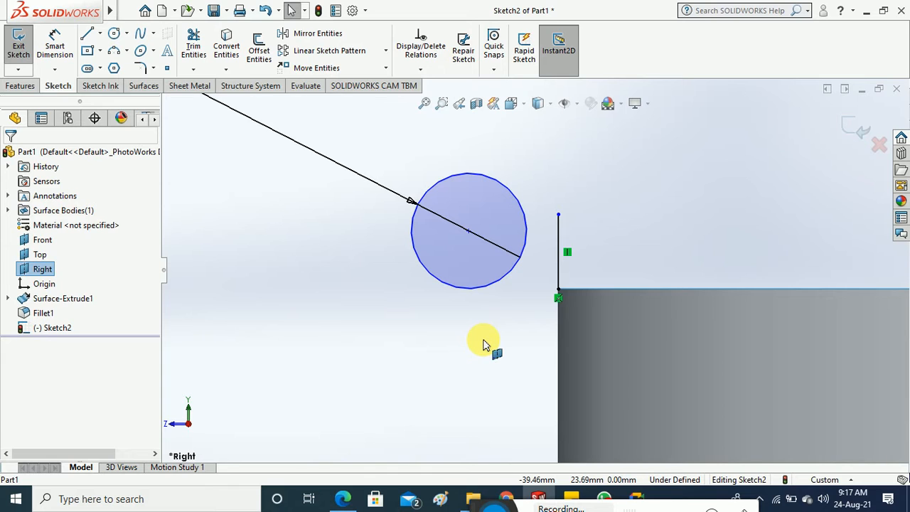
# Add a Tangent relation between the circle and the vertical line.
pyautogui.click(435, 350)
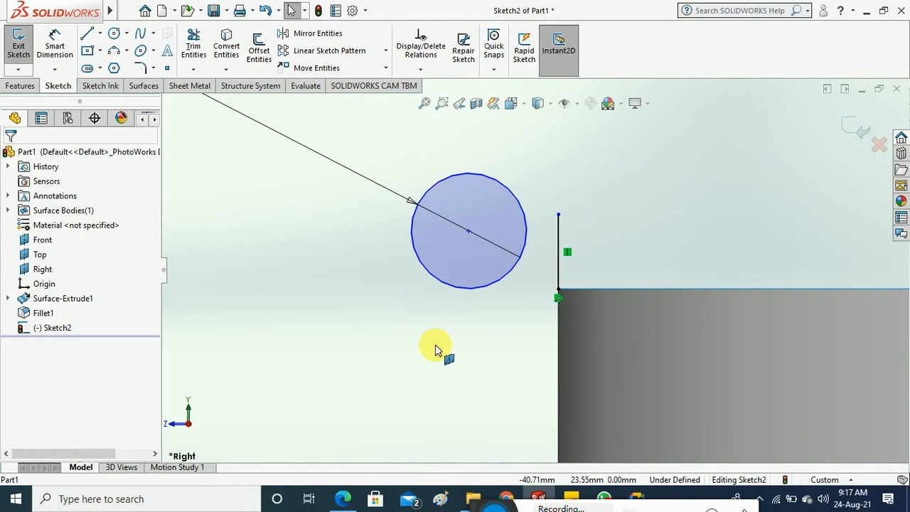
pyautogui.click(530, 227)
pyautogui.keyDown('ctrl'); pyautogui.click(558, 238); pyautogui.keyUp('ctrl')
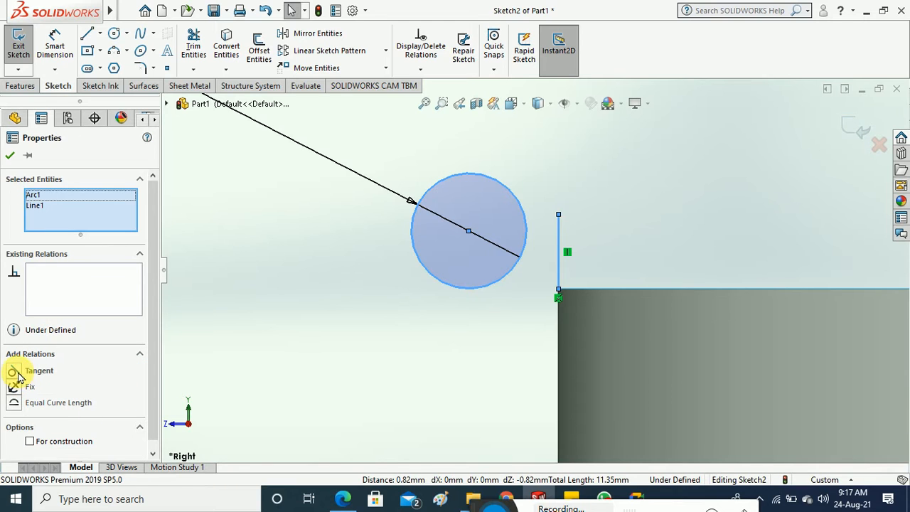
pyautogui.click(14, 371)
pyautogui.click(10, 155)
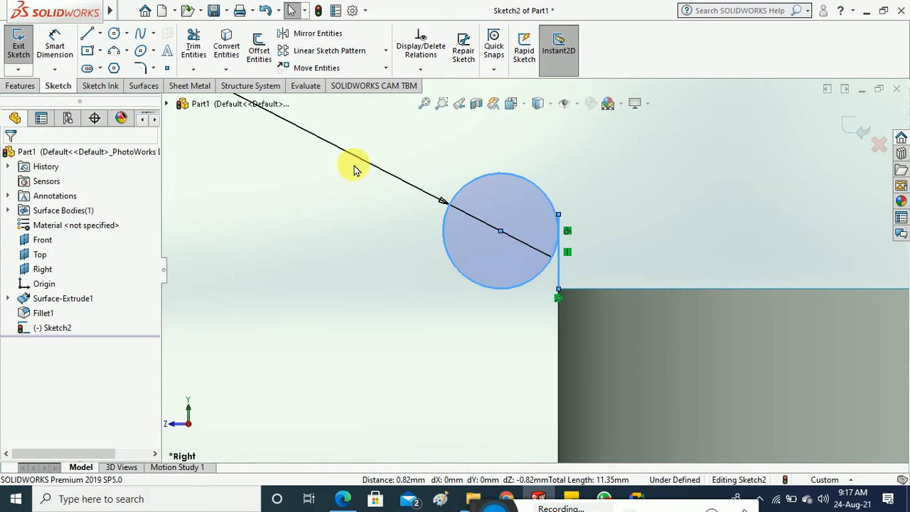
pyautogui.scroll(-5, 562, 245)
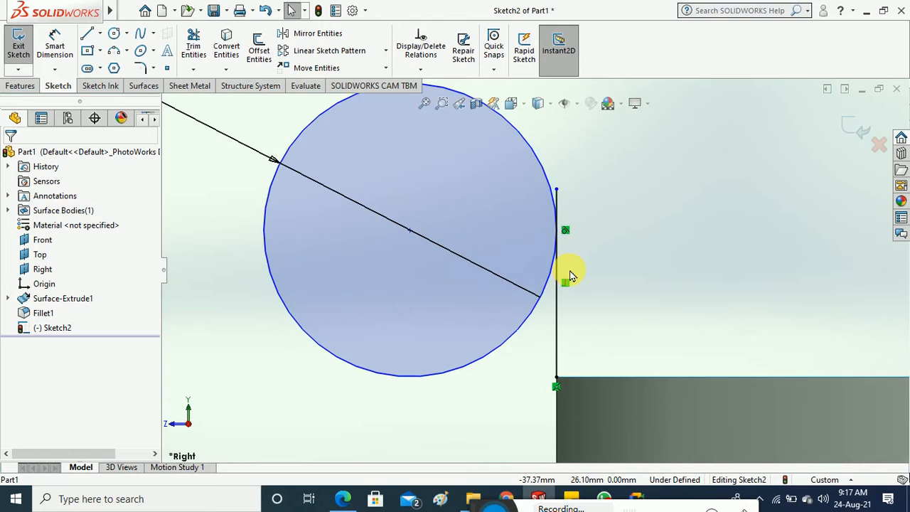
pyautogui.scroll(2, 567, 273)
# Switch to the workbook PDF, examine the tray's rim in the isometric and plan views, and return to SOLIDWORKS.
pyautogui.click(343, 498)
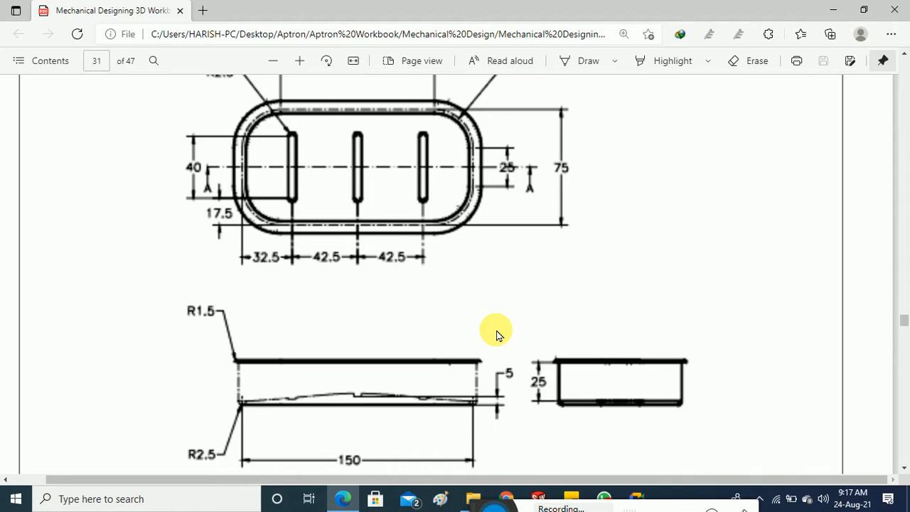
pyautogui.scroll(3, 496, 334)
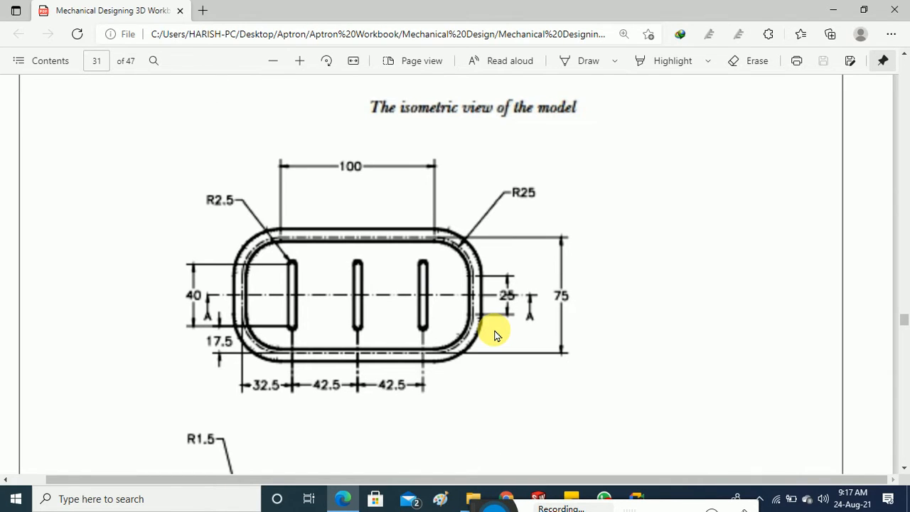
pyautogui.scroll(6, 496, 334)
pyautogui.scroll(-2, 497, 334)
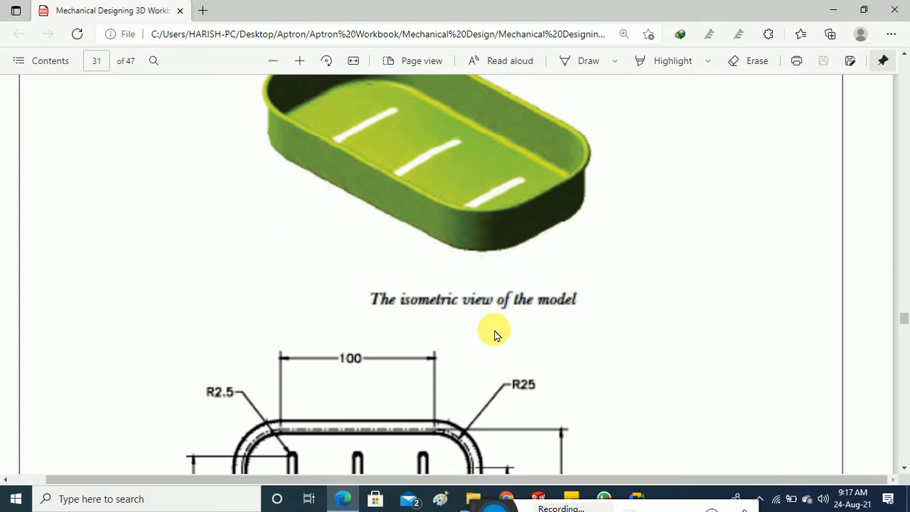
pyautogui.scroll(-5, 496, 334)
pyautogui.click(834, 10)
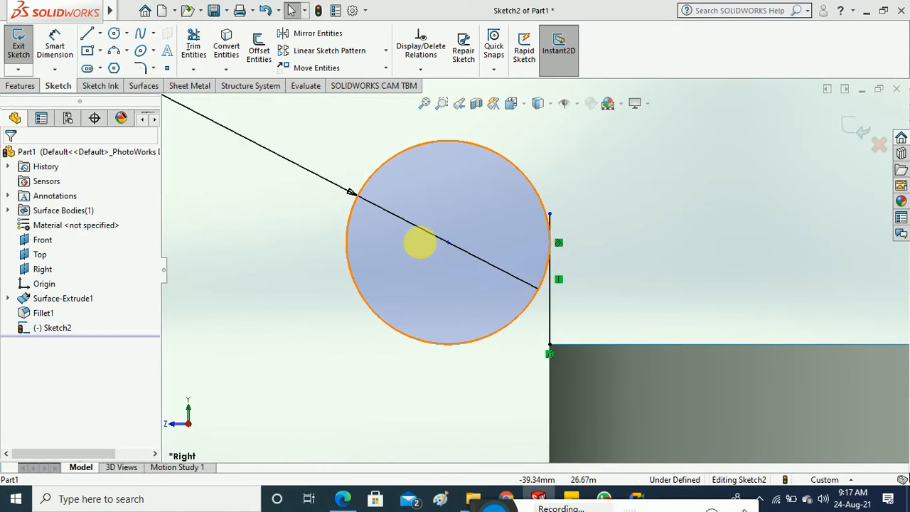
# Delete the vertical line between the circle and the wall corner.
pyautogui.scroll(2, 550, 270)
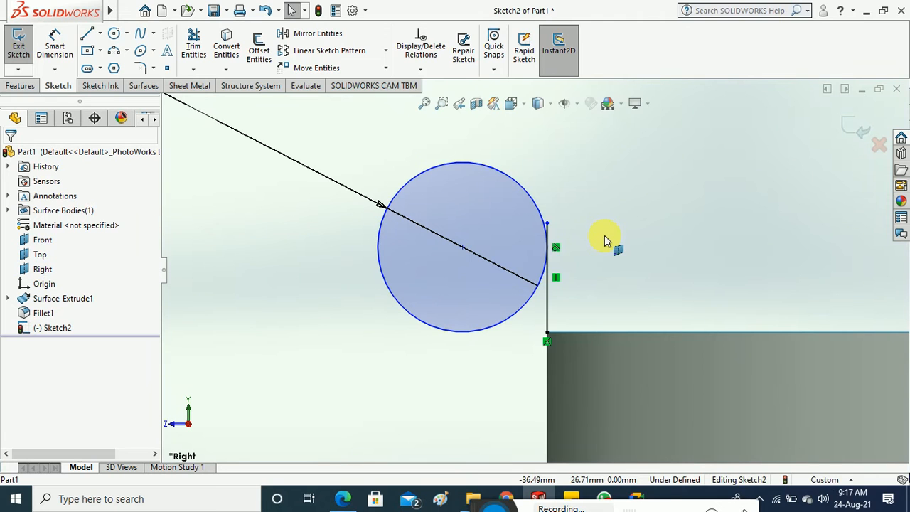
pyautogui.click(547, 302)
pyautogui.press('Delete')
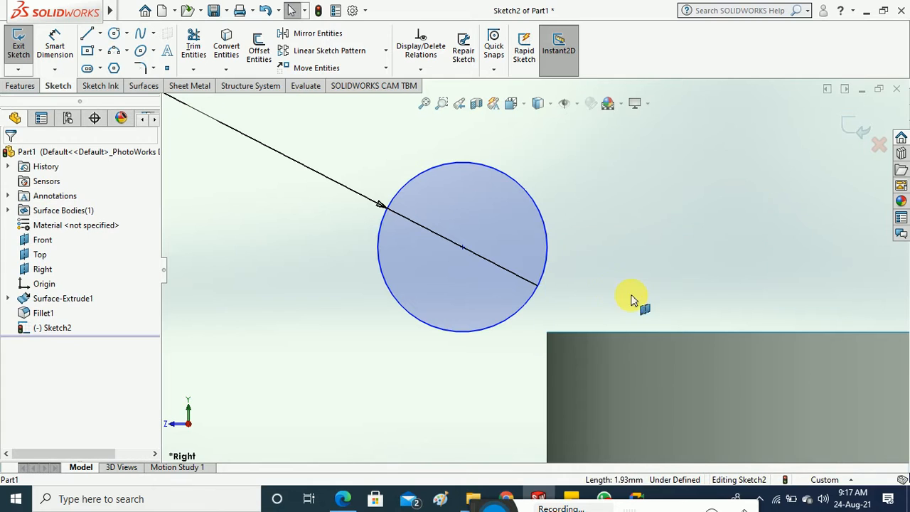
pyautogui.scroll(1, 564, 280)
pyautogui.scroll(-1, 559, 281)
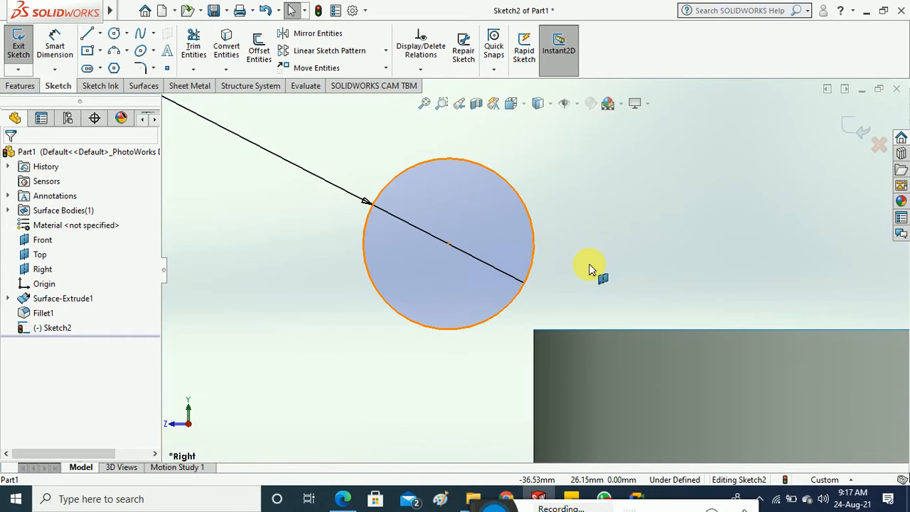
pyautogui.click(590, 268)
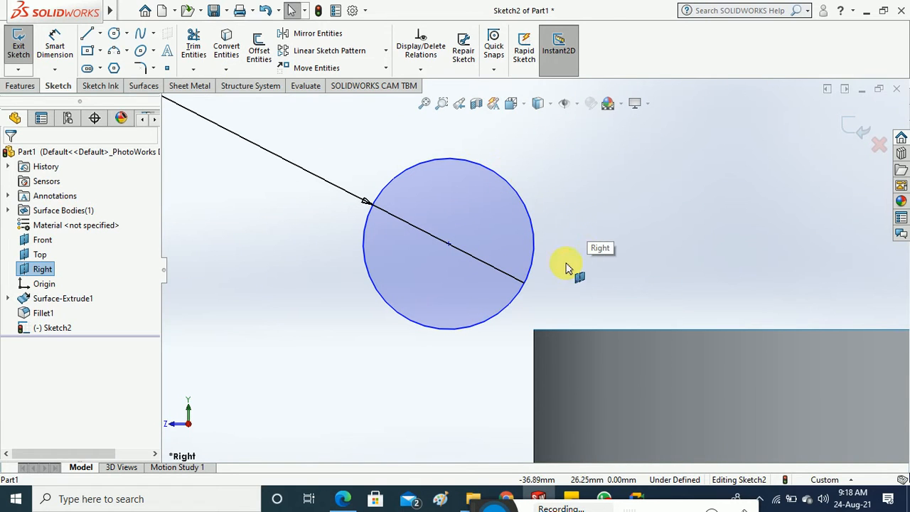
pyautogui.click(534, 273)
pyautogui.keyDown('ctrl'); pyautogui.click(535, 359); pyautogui.keyUp('ctrl')
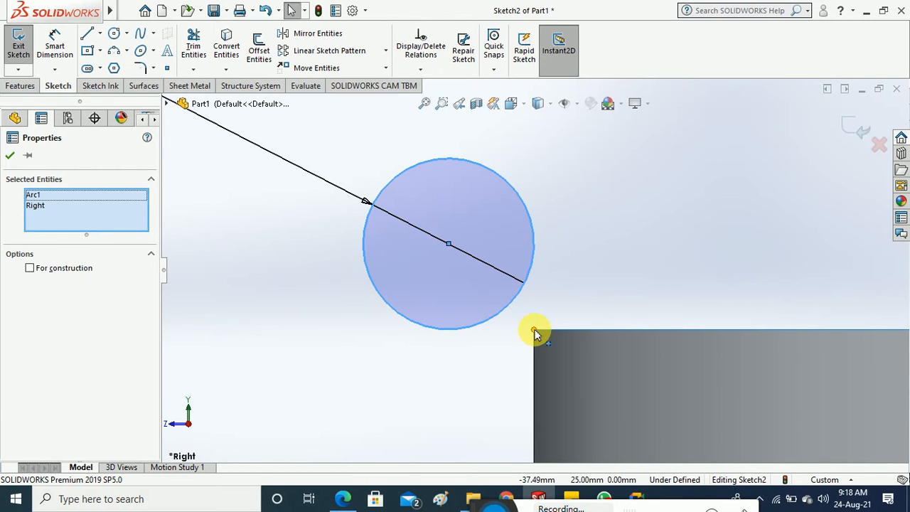
pyautogui.keyDown('ctrl'); pyautogui.click(534, 330); pyautogui.keyUp('ctrl')
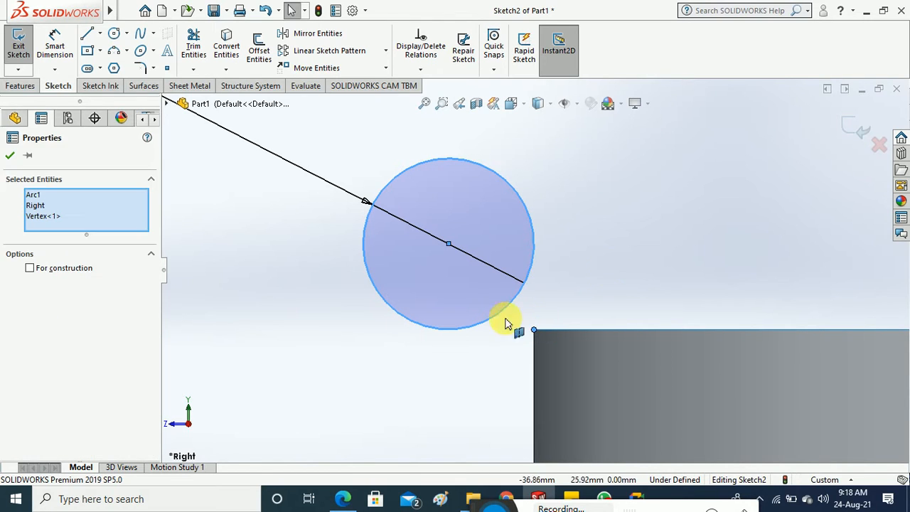
pyautogui.click(232, 309)
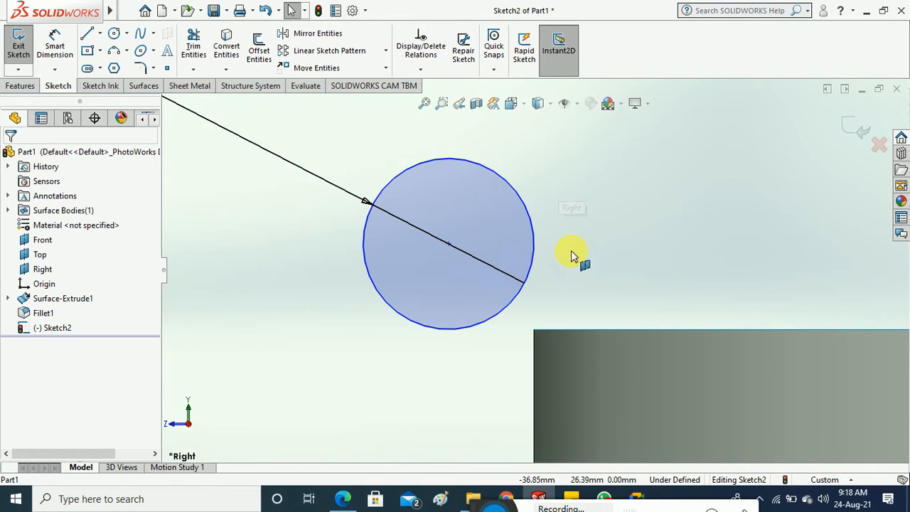
pyautogui.click(535, 264)
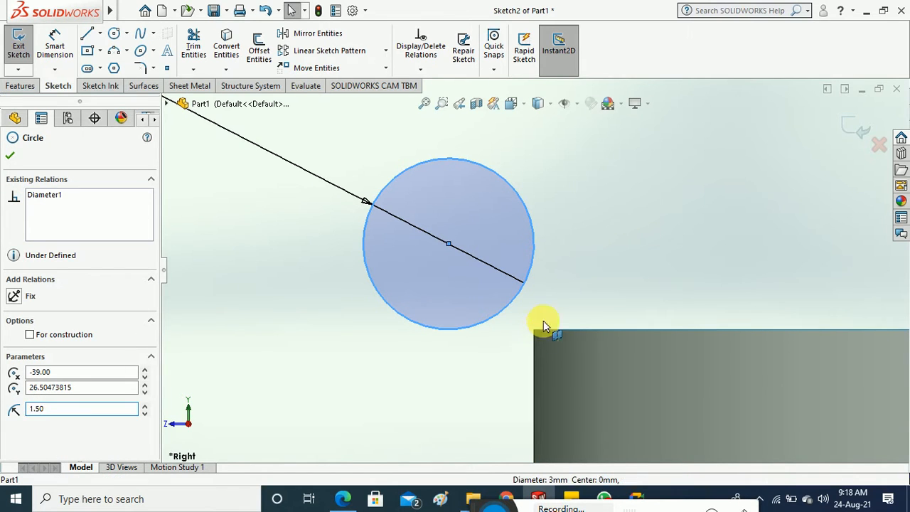
pyautogui.click(544, 326)
pyautogui.keyDown('ctrl'); pyautogui.click(534, 330); pyautogui.keyUp('ctrl')
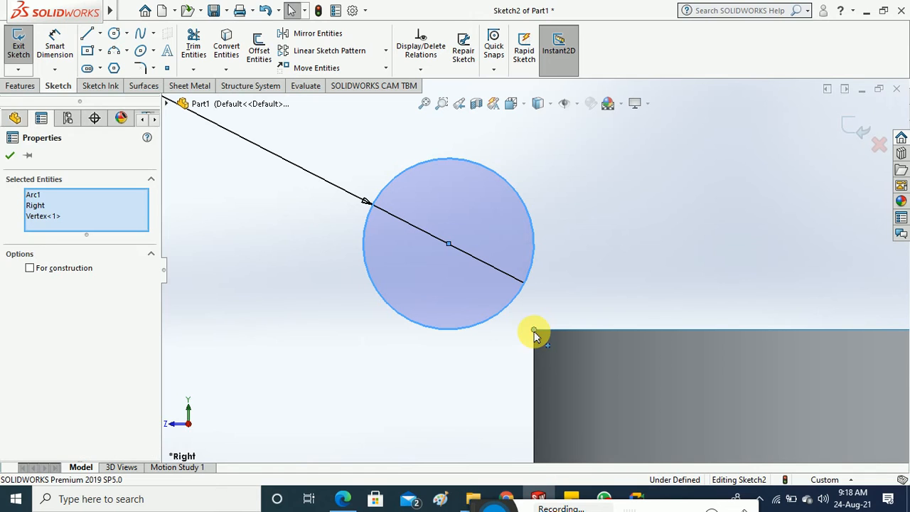
pyautogui.click(309, 254)
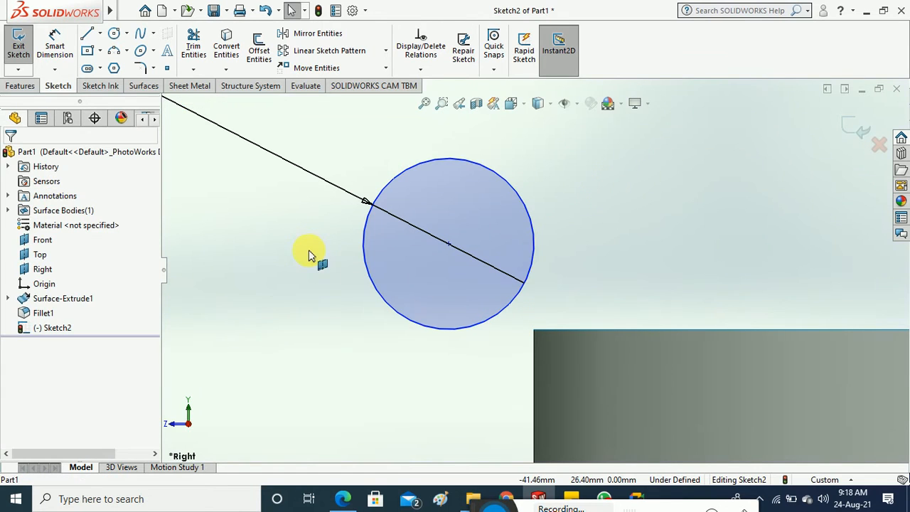
# Add a Coincident relation between the circle and the wall's upper outer corner.
pyautogui.click(534, 249)
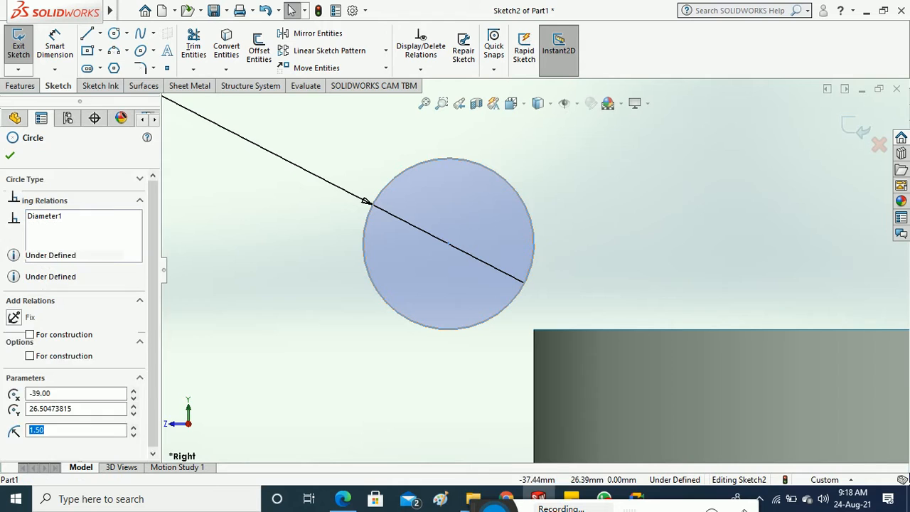
pyautogui.keyDown('ctrl'); pyautogui.click(535, 331); pyautogui.keyUp('ctrl')
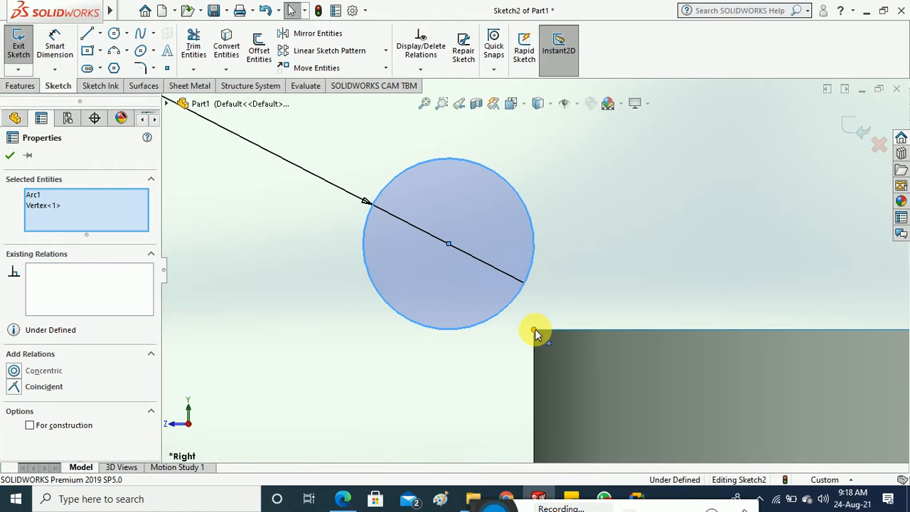
pyautogui.click(14, 387)
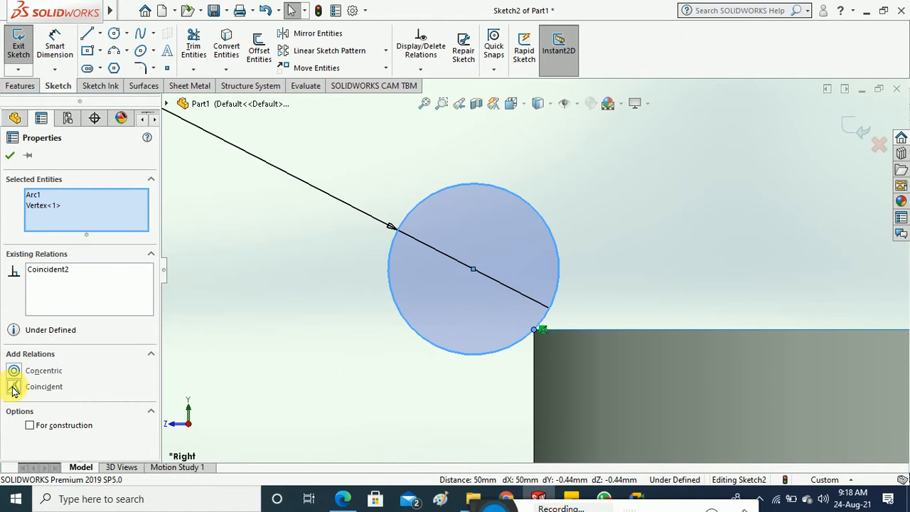
pyautogui.click(11, 157)
pyautogui.scroll(1, 569, 285)
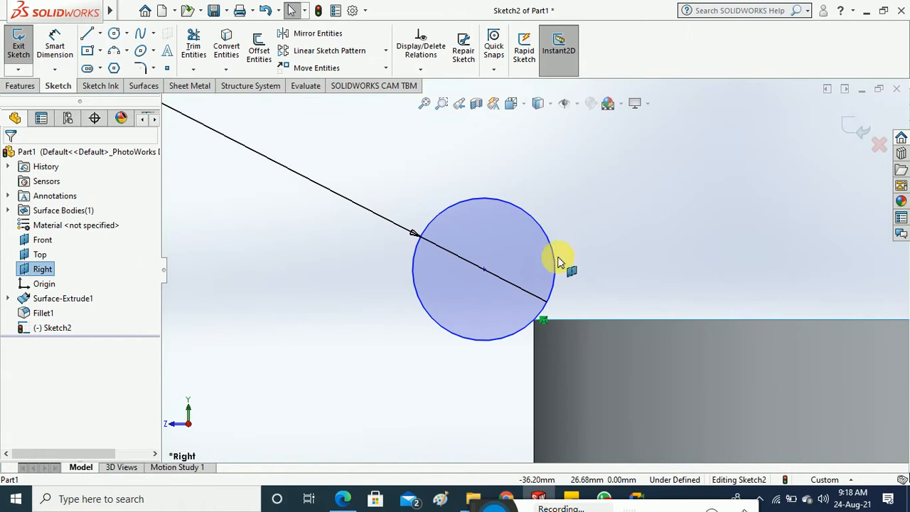
pyautogui.click(483, 270)
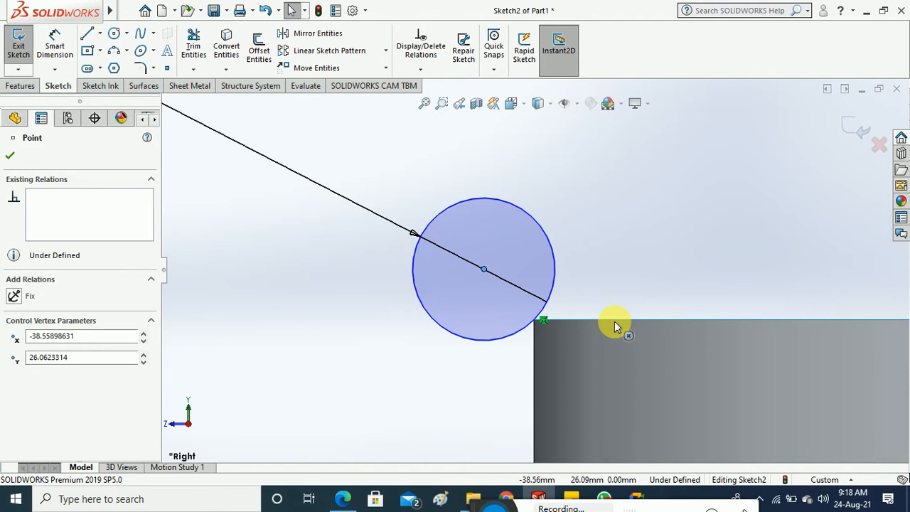
pyautogui.keyDown('ctrl'); pyautogui.click(616, 322); pyautogui.keyUp('ctrl')
pyautogui.keyDown('ctrl'); pyautogui.click(622, 324); pyautogui.keyUp('ctrl')
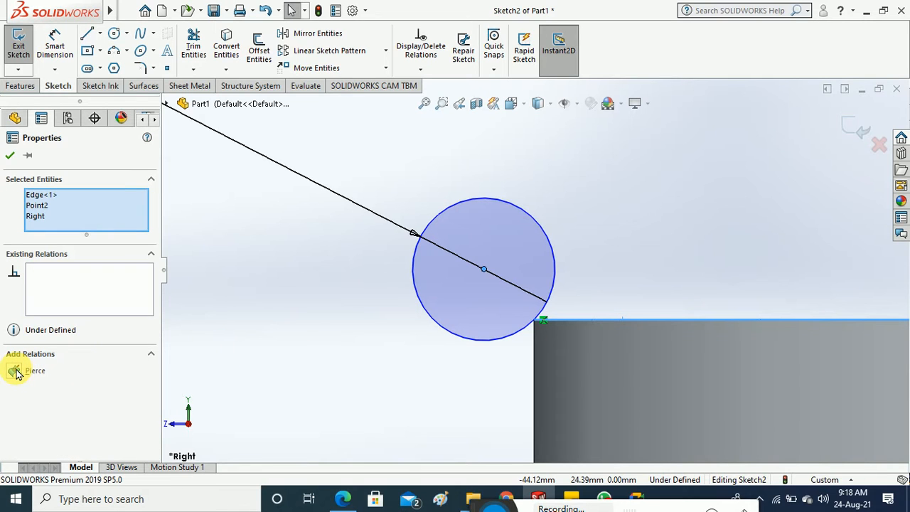
pyautogui.click(10, 155)
# Make the circle's center point coincident with the wall's upper edge.
pyautogui.click(484, 269)
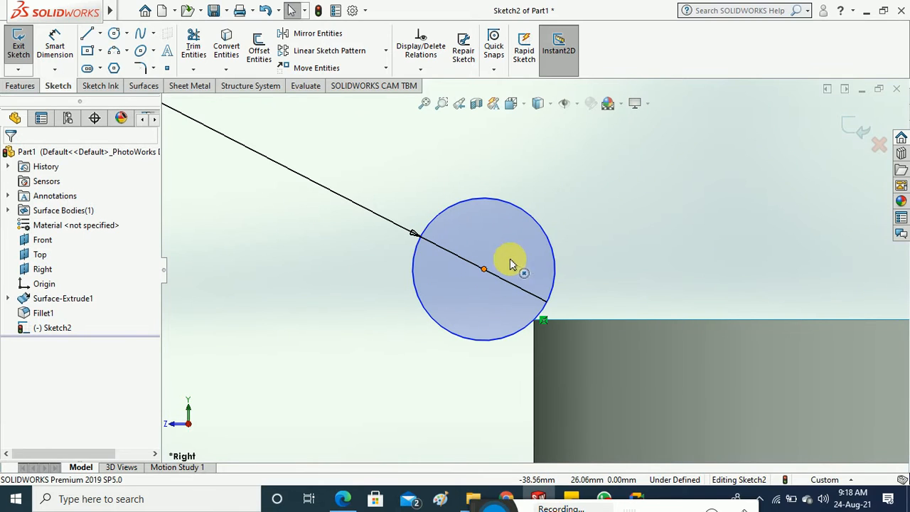
pyautogui.keyDown('ctrl'); pyautogui.click(591, 327); pyautogui.keyUp('ctrl')
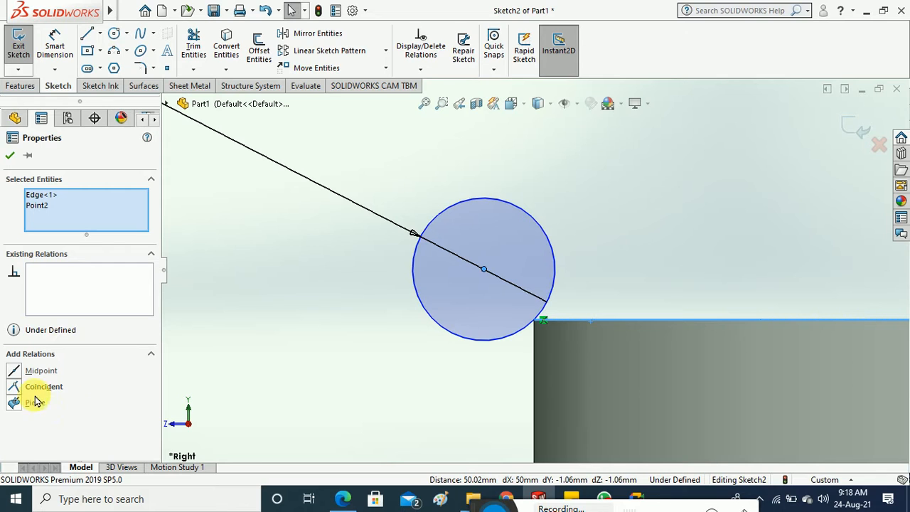
pyautogui.click(16, 388)
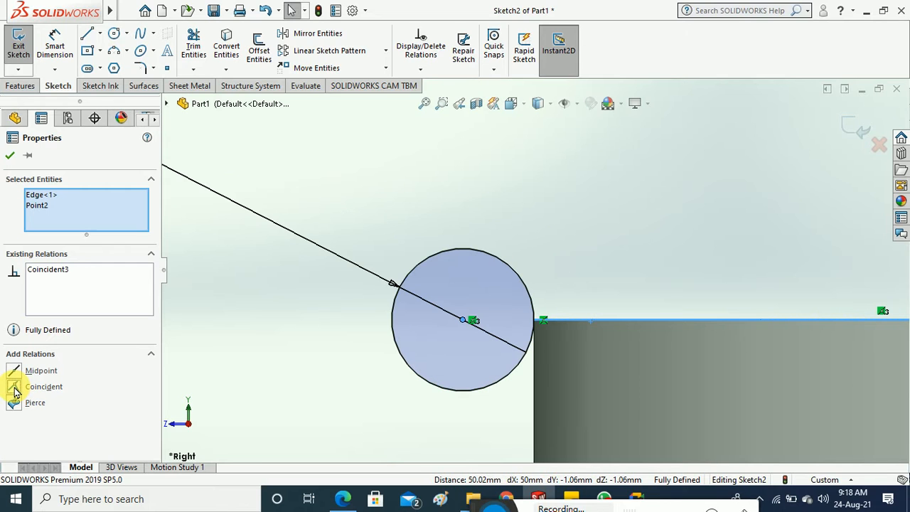
pyautogui.click(10, 155)
pyautogui.scroll(-5, 435, 321)
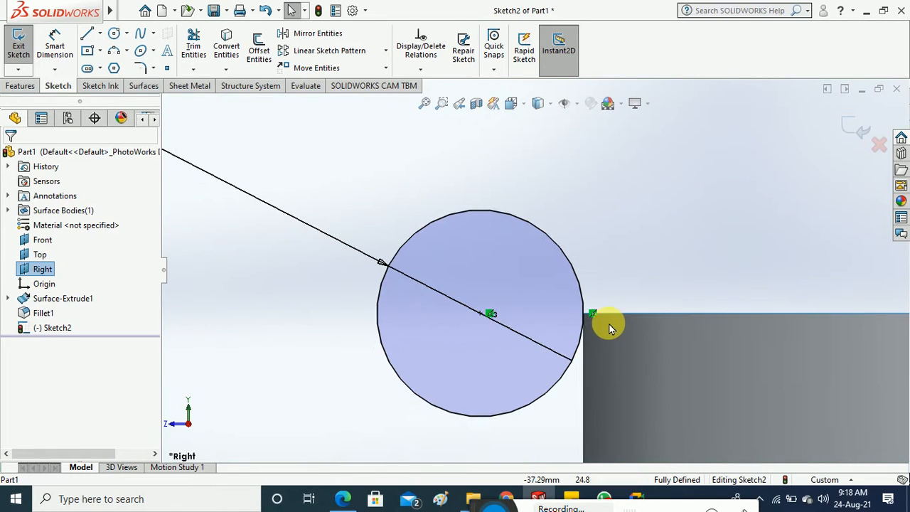
pyautogui.click(87, 33)
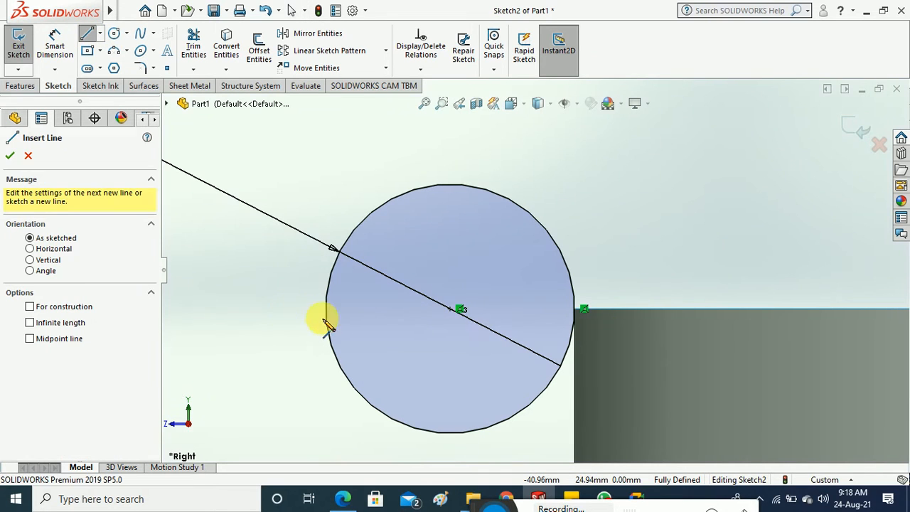
pyautogui.click(461, 309)
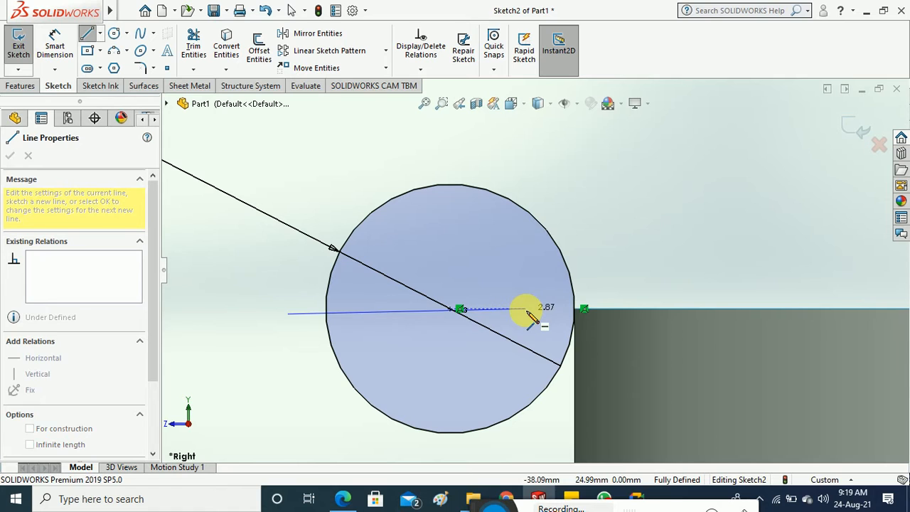
pyautogui.press('Escape')
pyautogui.press('Escape')
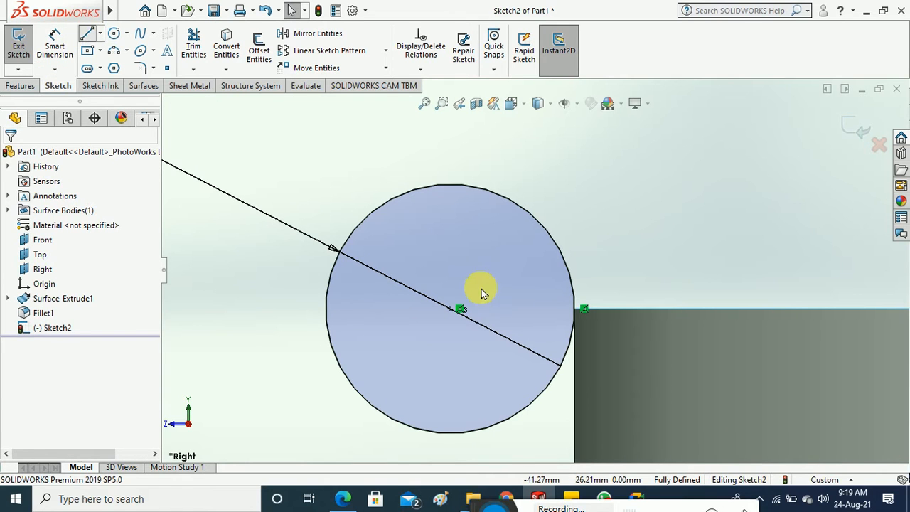
# Draw a horizontal line across the circle from its outer quadrant point to the wall's upper corner.
pyautogui.press('l')
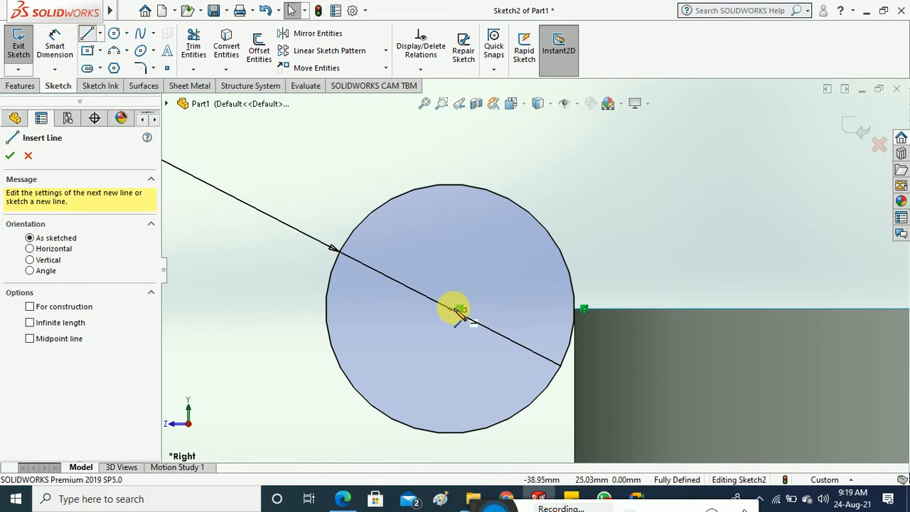
pyautogui.click(326, 309)
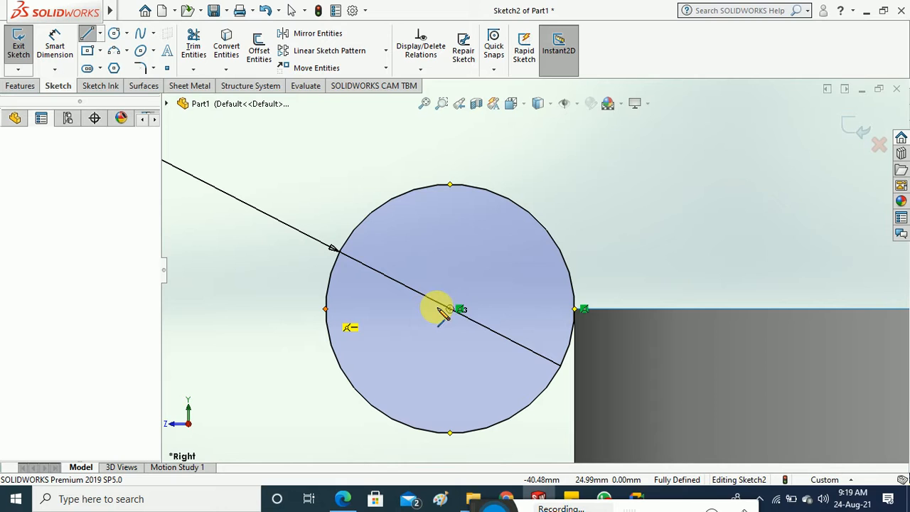
pyautogui.click(574, 309)
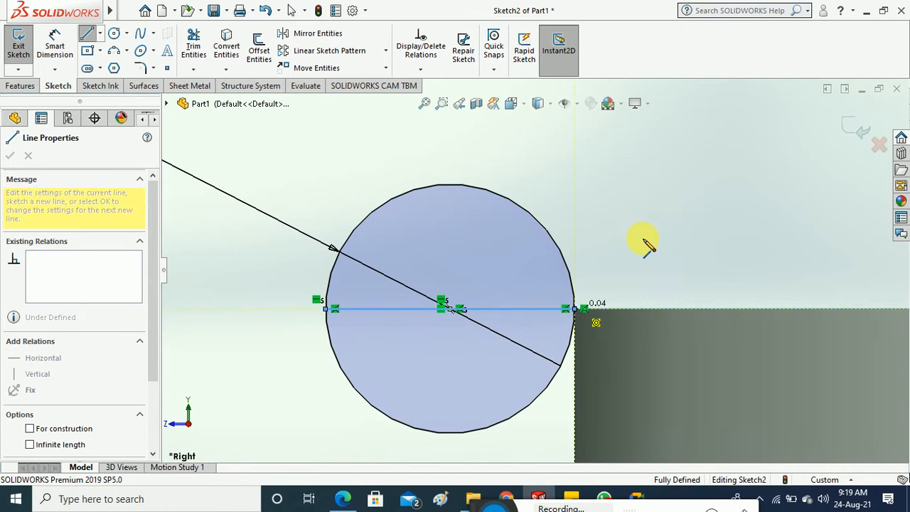
pyautogui.press('Escape')
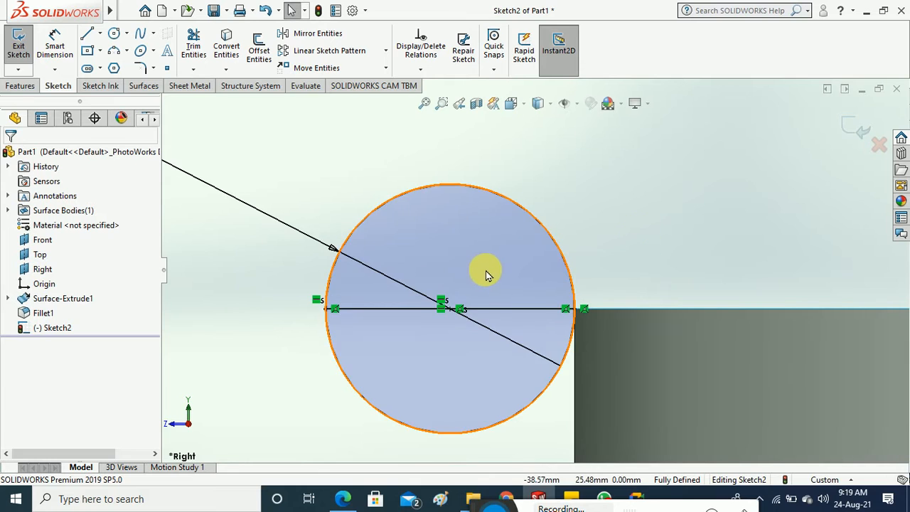
# Trim away the circle's lower half and the horizontal line across it, leaving the upper semicircle.
pyautogui.scroll(1, 487, 270)
pyautogui.click(190, 47)
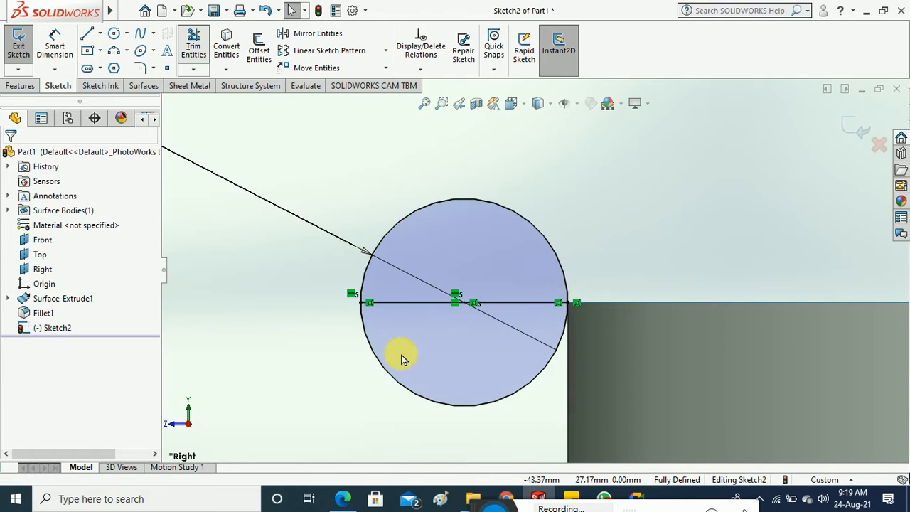
pyautogui.click(432, 404)
pyautogui.click(432, 303)
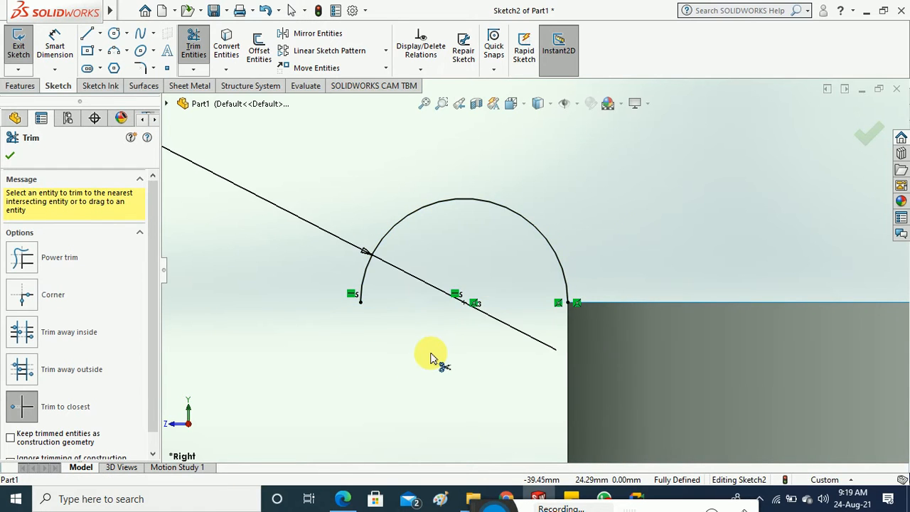
pyautogui.press('Escape')
# Delete the Coincident relation between the arc's center point and the wall's upper edge.
pyautogui.scroll(3, 453, 327)
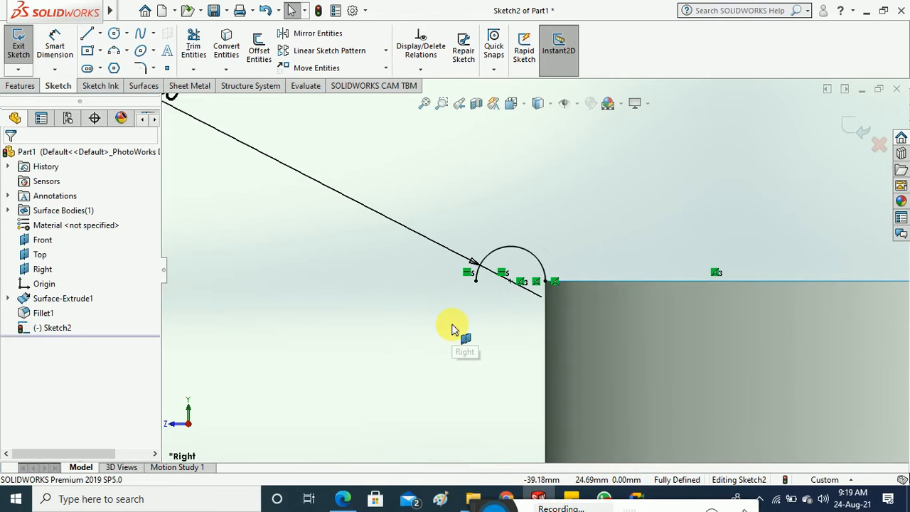
pyautogui.scroll(-3, 534, 274)
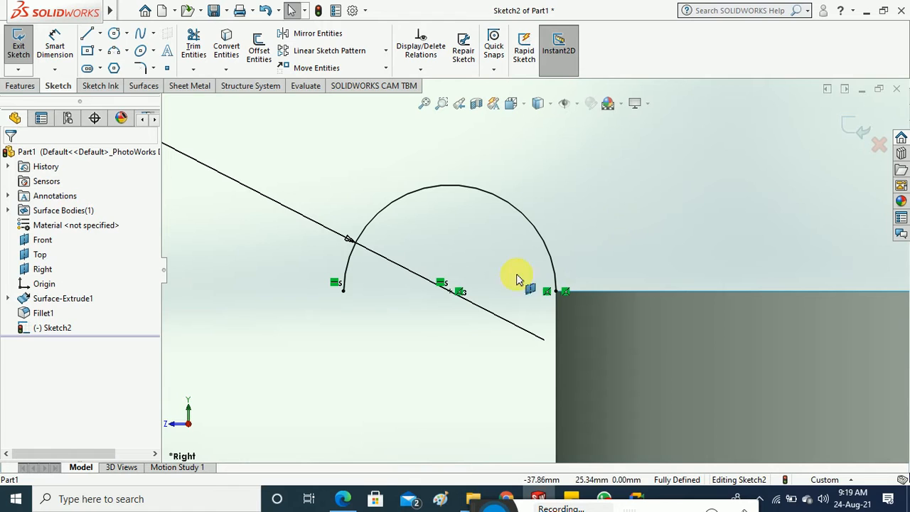
pyautogui.click(462, 292)
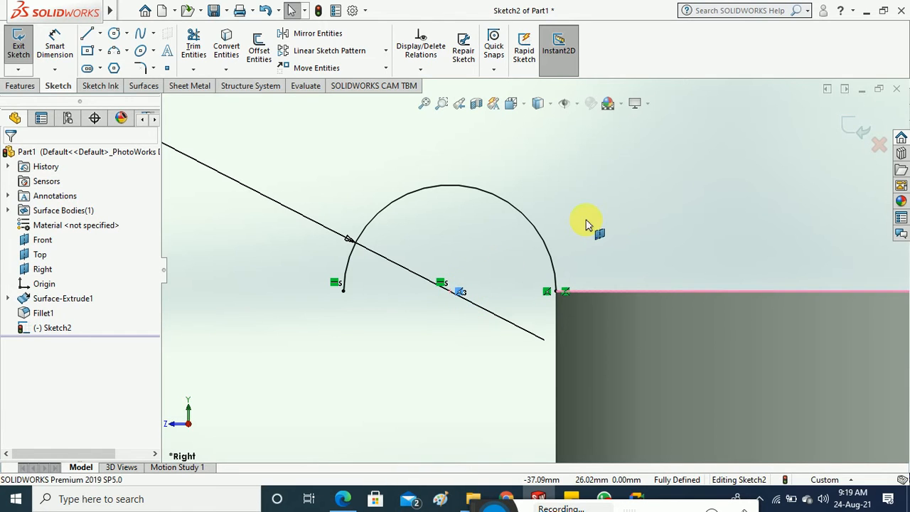
pyautogui.press('Delete')
pyautogui.click(591, 217)
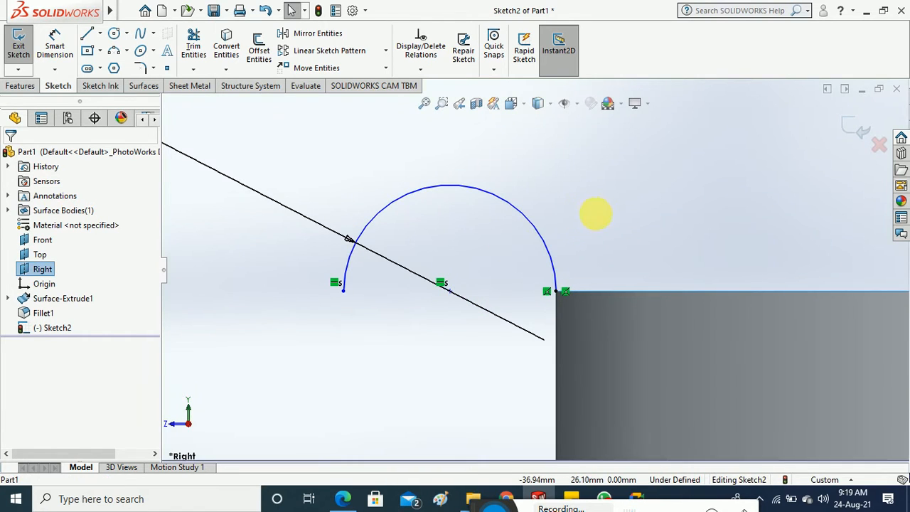
pyautogui.click(552, 248)
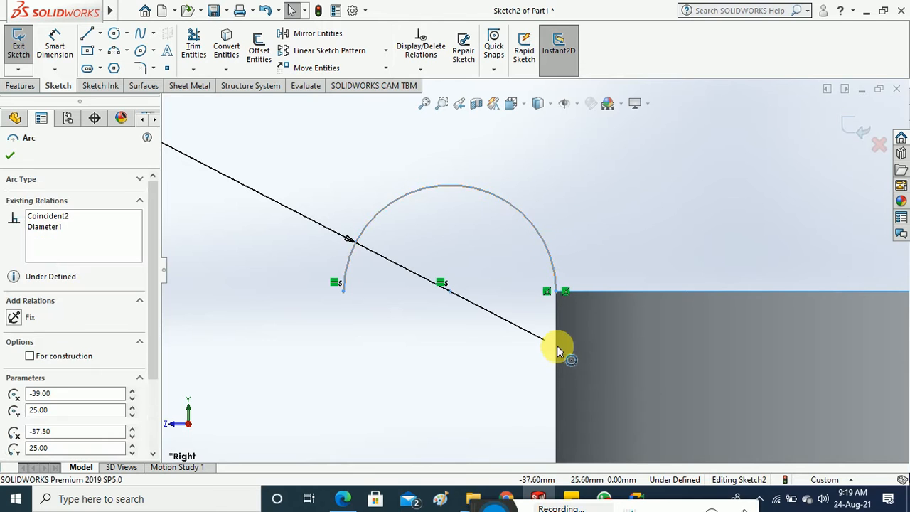
pyautogui.keyDown('ctrl'); pyautogui.click(558, 350); pyautogui.keyUp('ctrl')
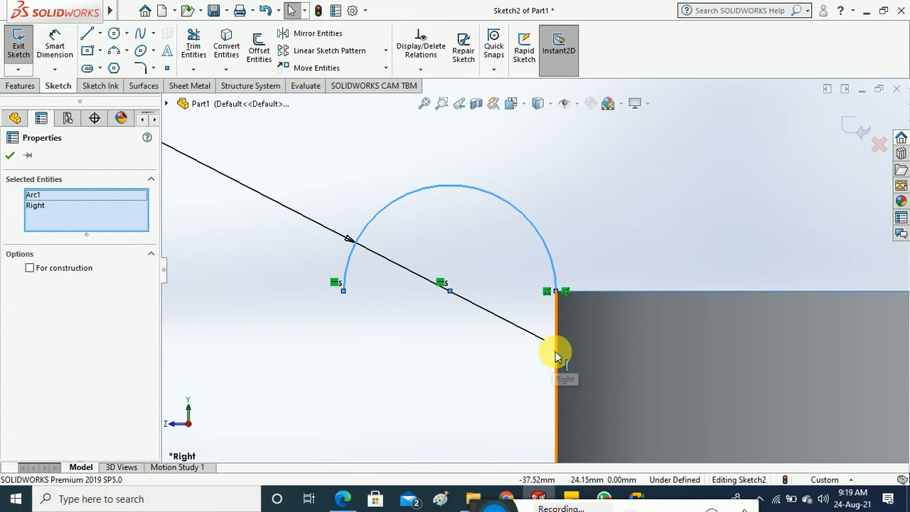
pyautogui.keyDown('ctrl'); pyautogui.click(554, 351); pyautogui.keyUp('ctrl')
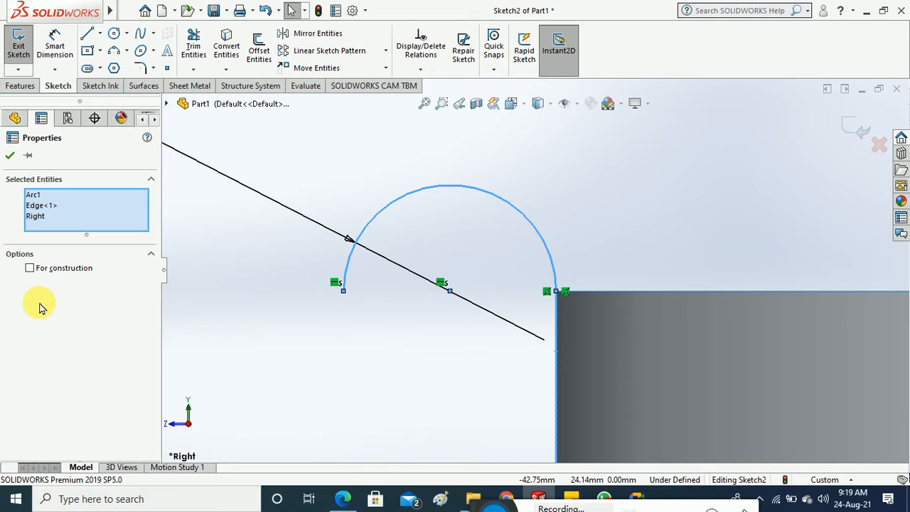
pyautogui.click(305, 362)
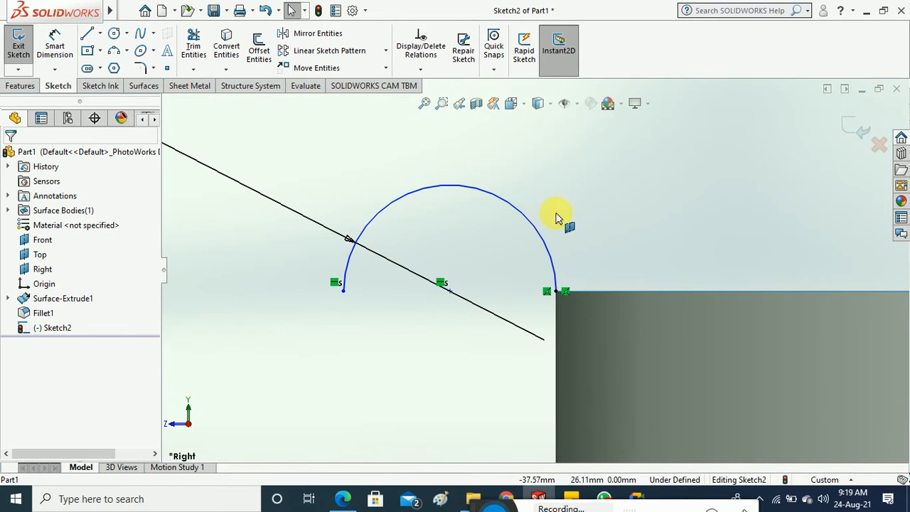
# Add a Tangent relation between the semicircular arc and the wall's vertical outer edge.
pyautogui.click(549, 242)
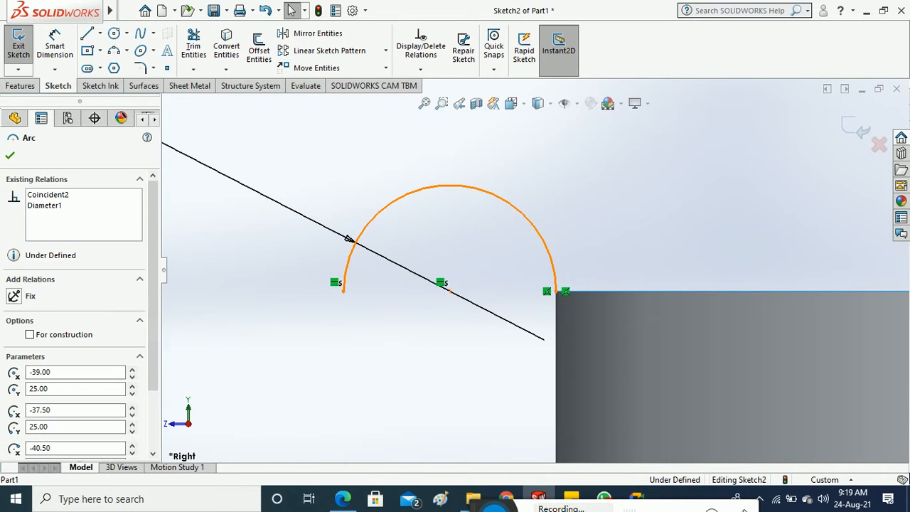
pyautogui.keyDown('ctrl'); pyautogui.click(557, 334); pyautogui.keyUp('ctrl')
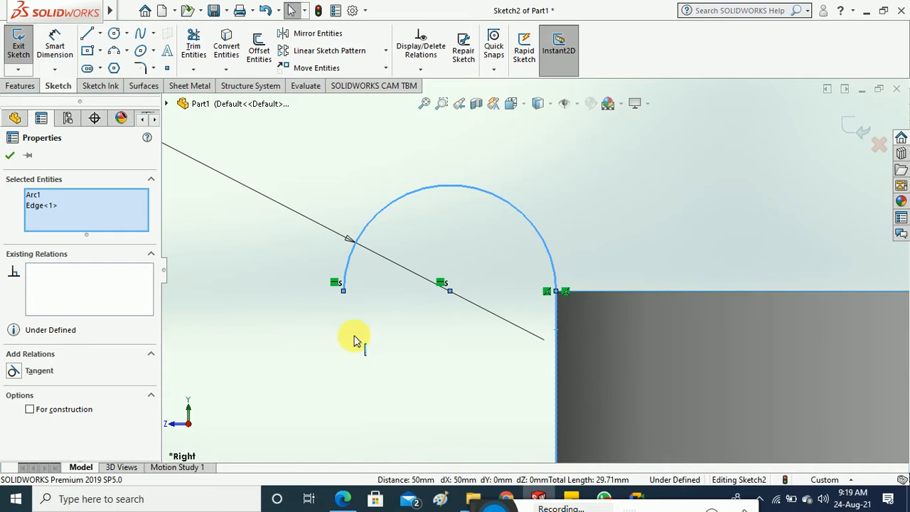
pyautogui.click(13, 373)
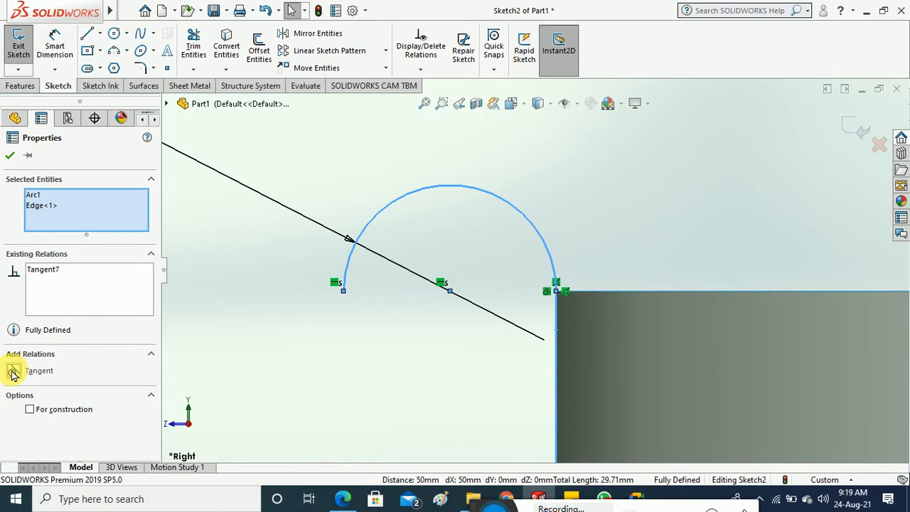
pyautogui.click(10, 155)
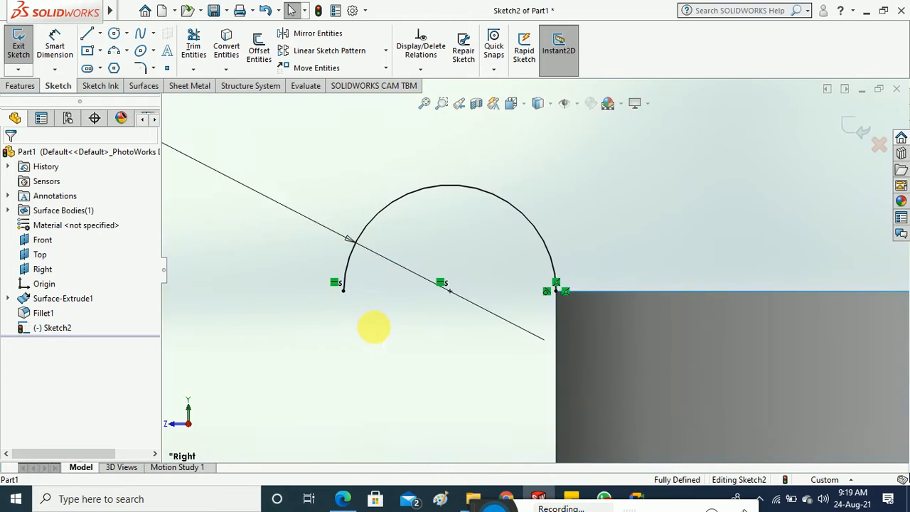
pyautogui.press('z')
pyautogui.press('z')
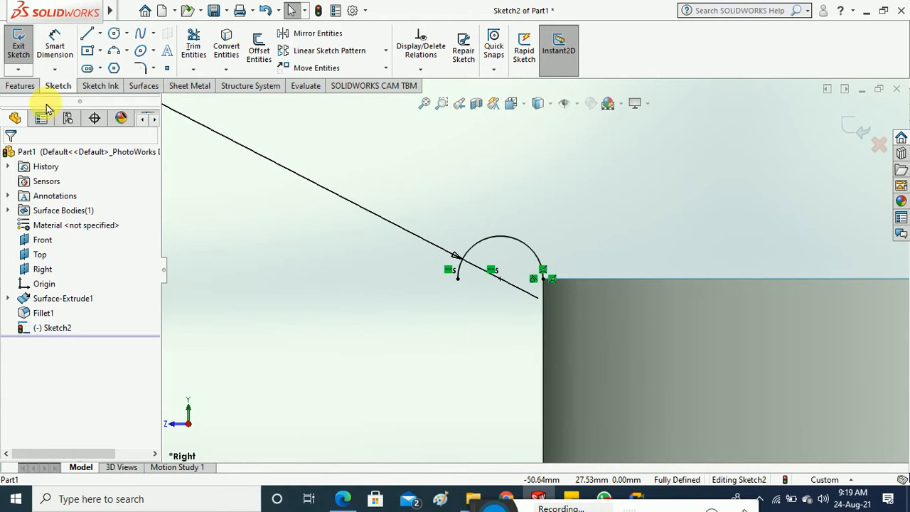
# Exit the semicircular rim profile sketch and show the whole tray wall in a three-dimensional view.
pyautogui.click(19, 47)
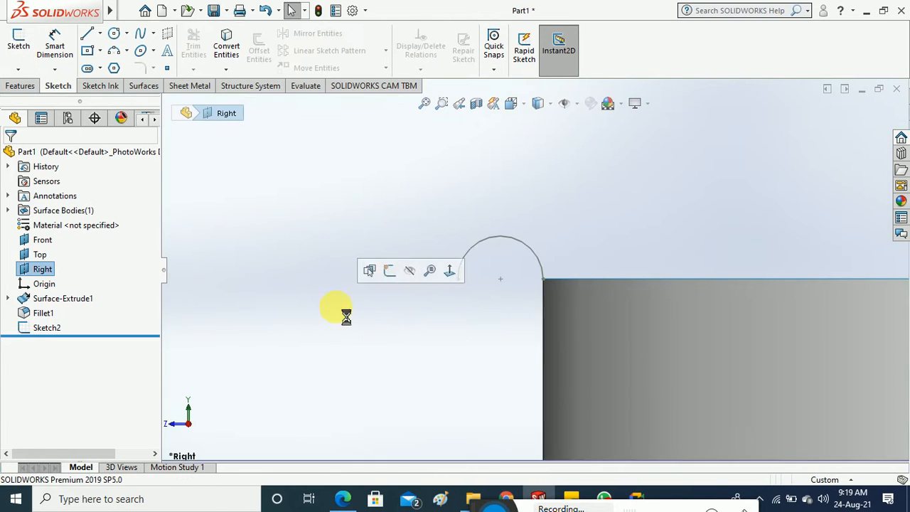
pyautogui.moveTo(400, 345); pyautogui.dragTo(426, 363, button='middle')
pyautogui.scroll(11, 408, 341)
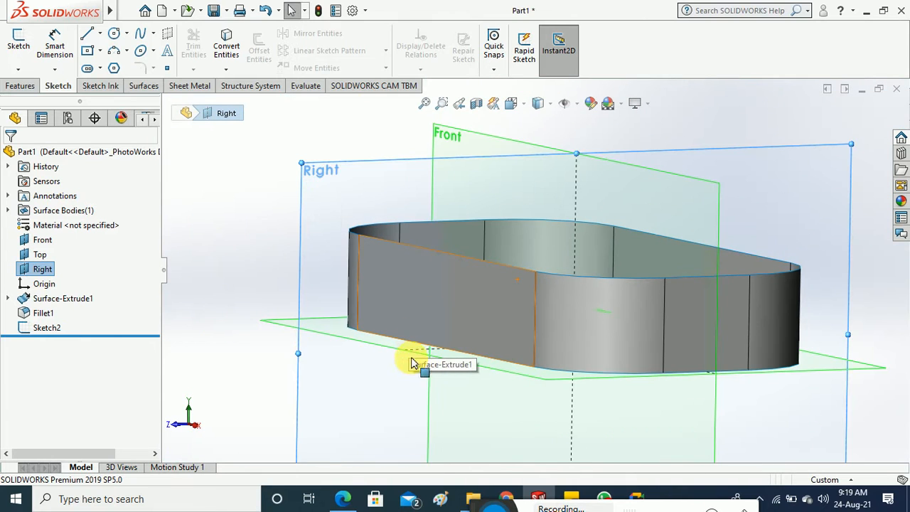
pyautogui.scroll(1, 364, 343)
pyautogui.click(239, 258)
pyautogui.moveTo(240, 259); pyautogui.dragTo(259, 261, button='middle')
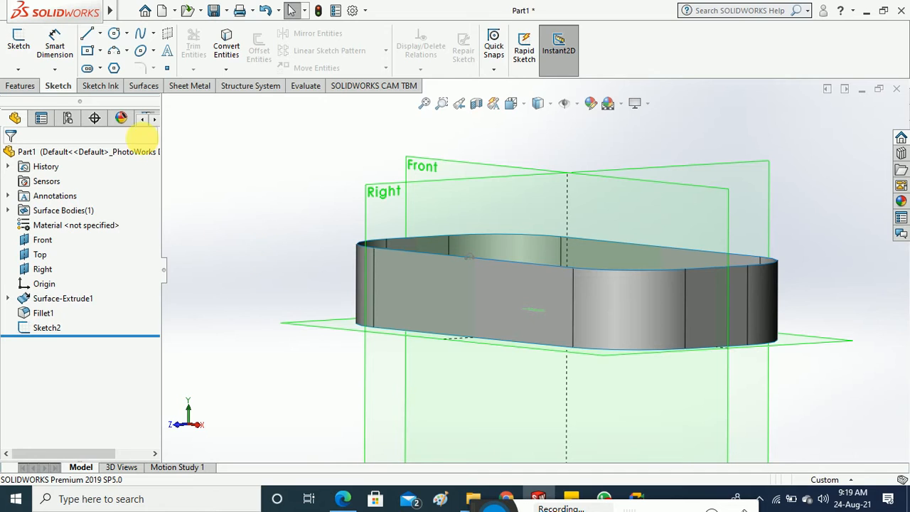
# Start a Swept Surface with the semicircle sketch as its profile.
pyautogui.click(22, 85)
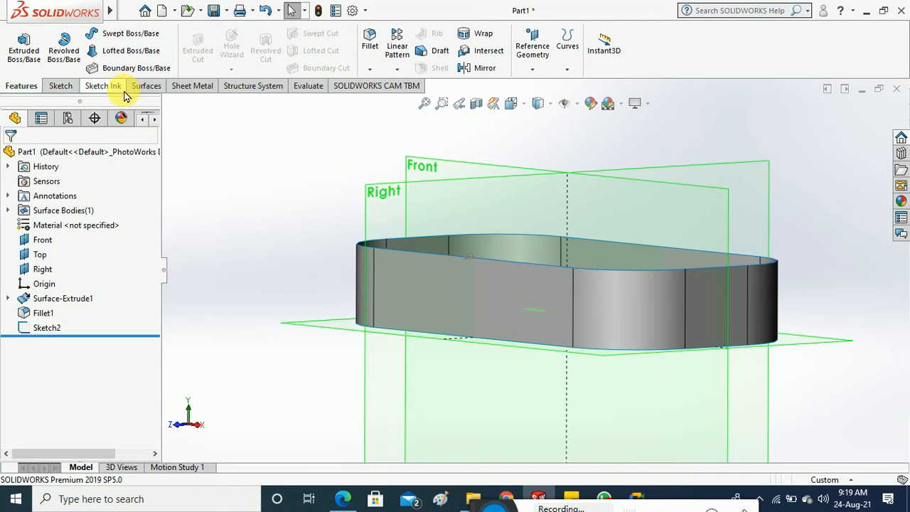
pyautogui.click(147, 87)
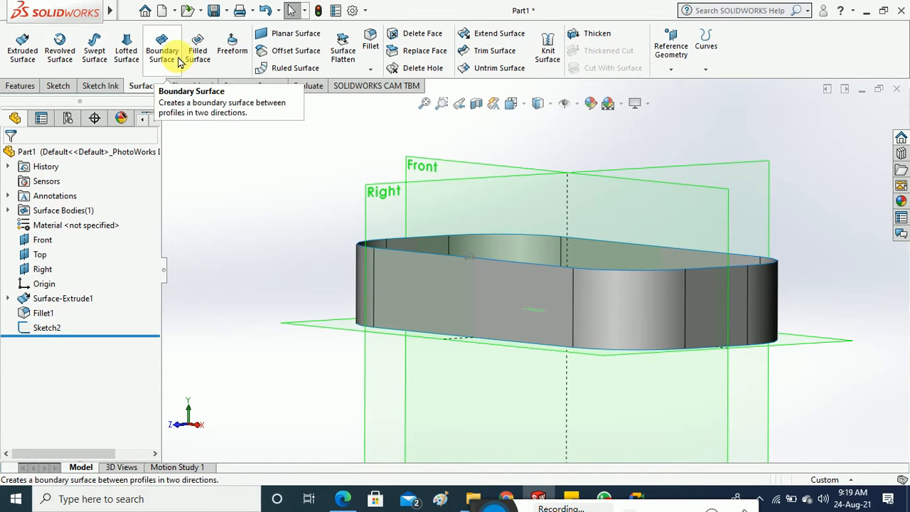
pyautogui.click(94, 51)
pyautogui.scroll(-3, 479, 257)
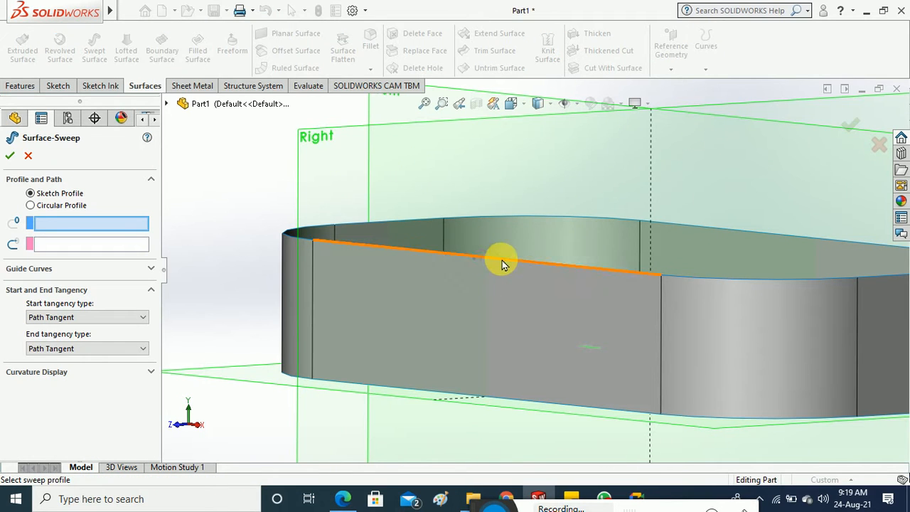
pyautogui.click(485, 257)
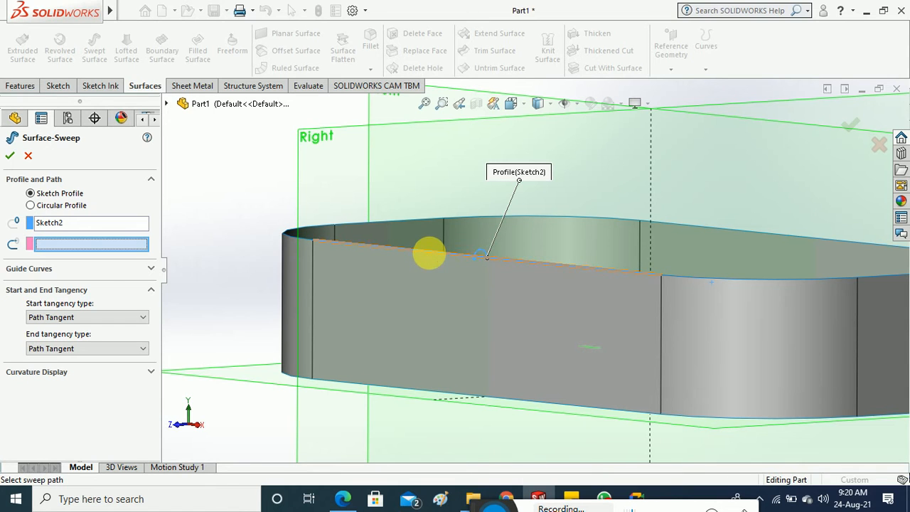
# Pick the full loop of the wall's upper edges as a closed group for the path and finish the swept surface.
pyautogui.rightClick(432, 250)
pyautogui.click(445, 243)
pyautogui.click(331, 243)
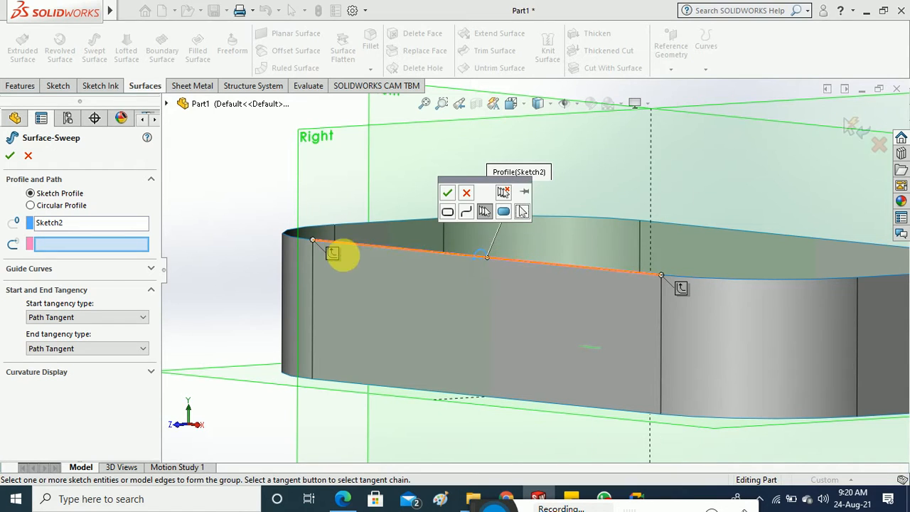
pyautogui.moveTo(394, 264); pyautogui.dragTo(406, 303, button='middle')
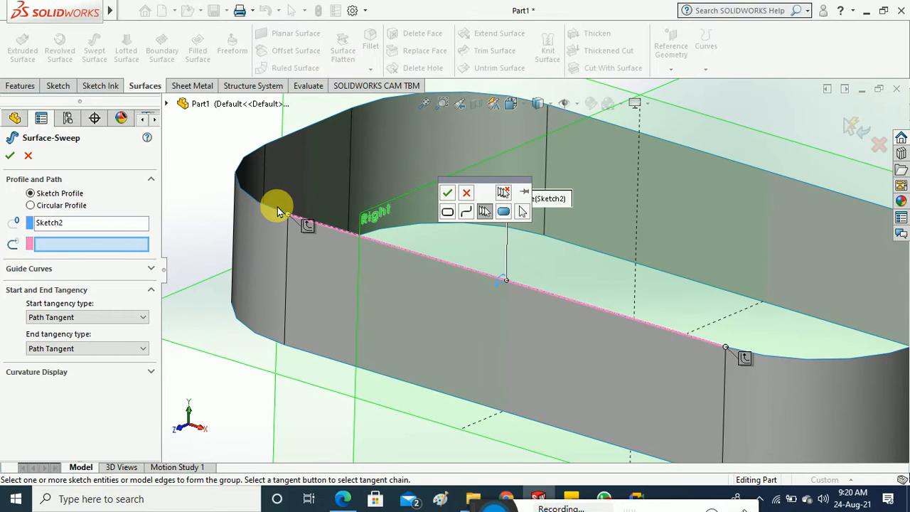
pyautogui.scroll(2, 298, 307)
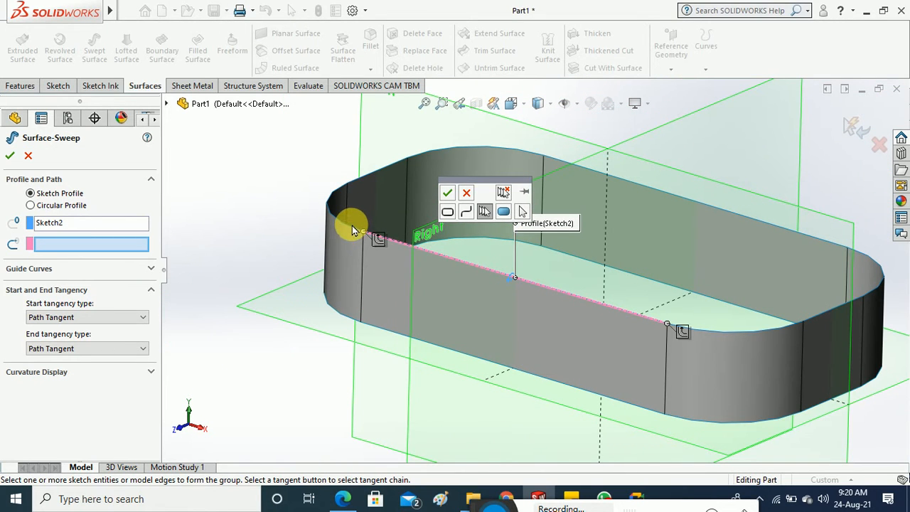
pyautogui.moveTo(349, 234)
pyautogui.mouseDown(button='middle')
pyautogui.moveTo(346, 243)
pyautogui.moveTo(353, 231)
pyautogui.mouseUp(button='middle')
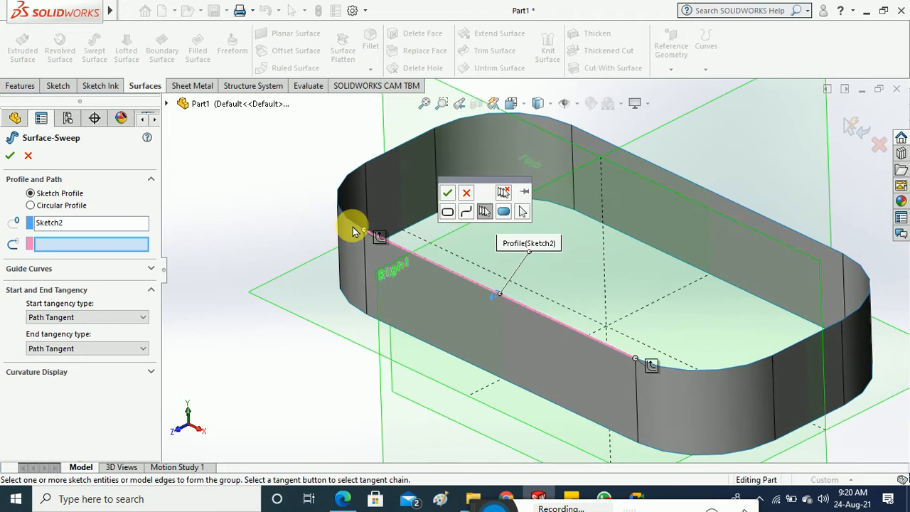
pyautogui.click(356, 226)
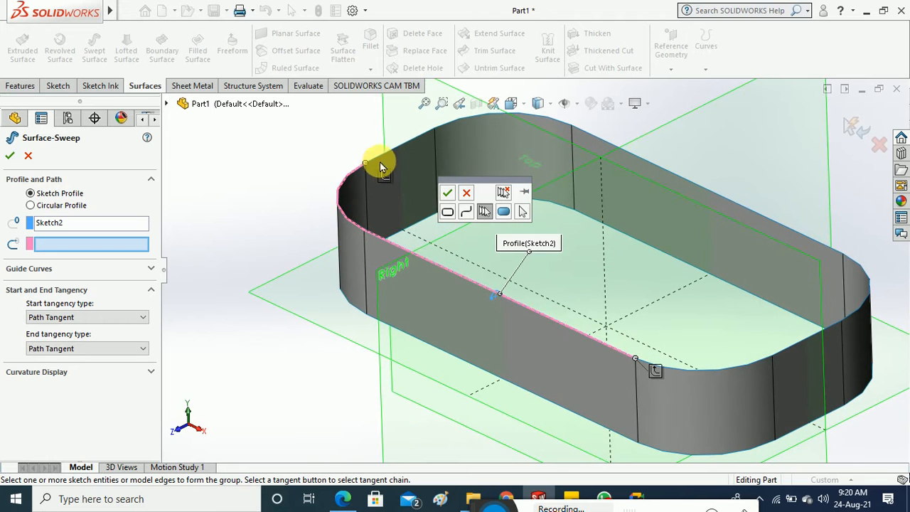
pyautogui.click(436, 129)
pyautogui.click(541, 119)
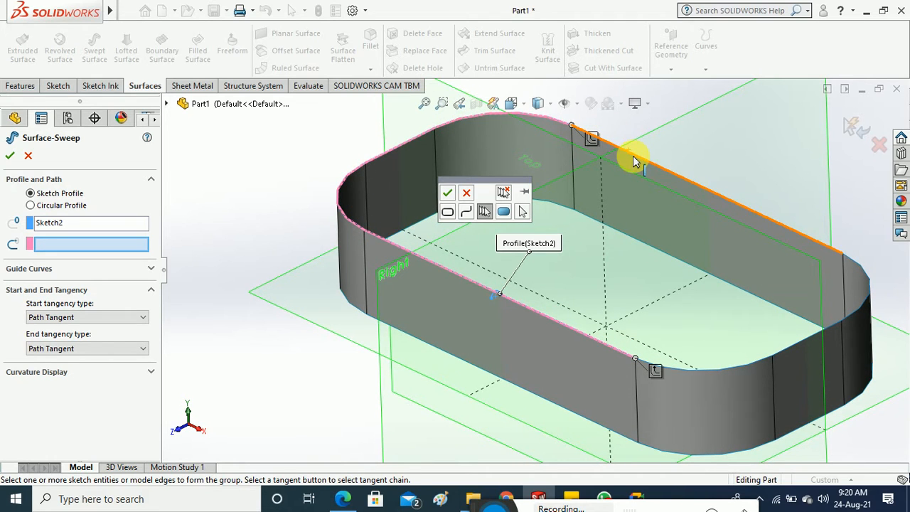
pyautogui.click(635, 161)
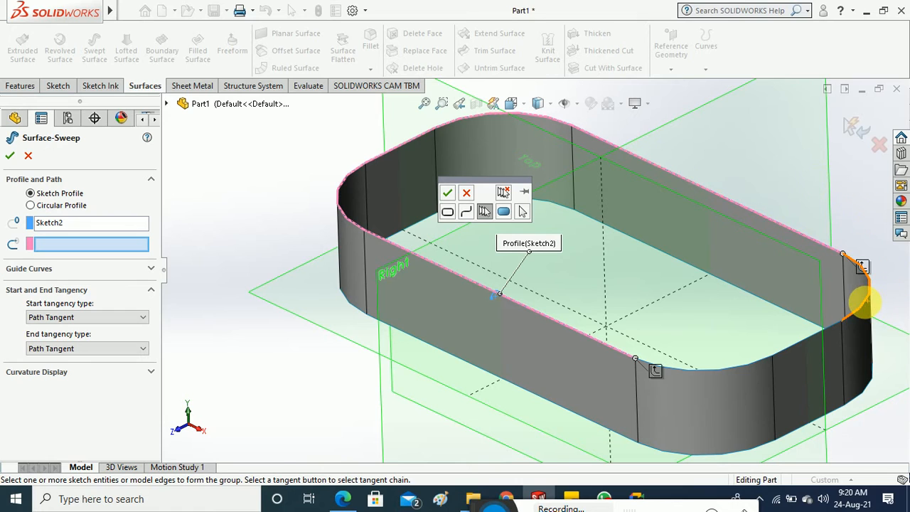
pyautogui.click(861, 302)
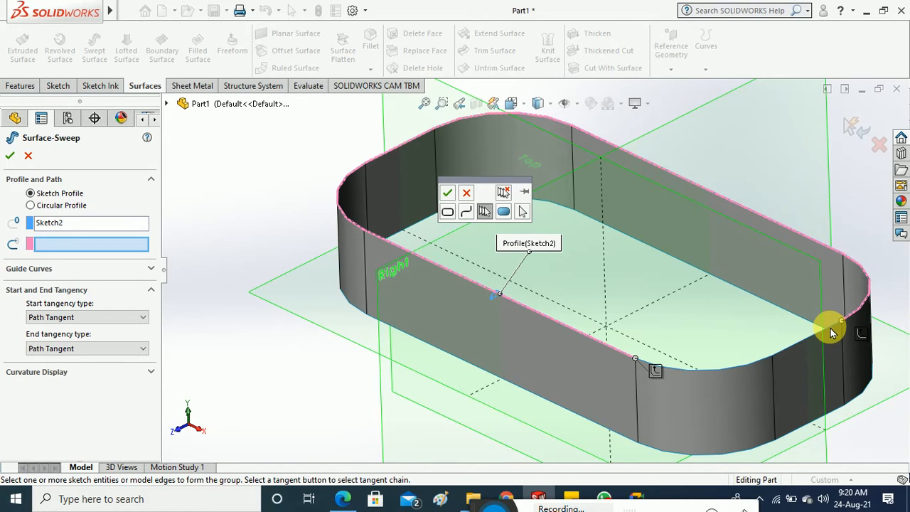
pyautogui.click(832, 330)
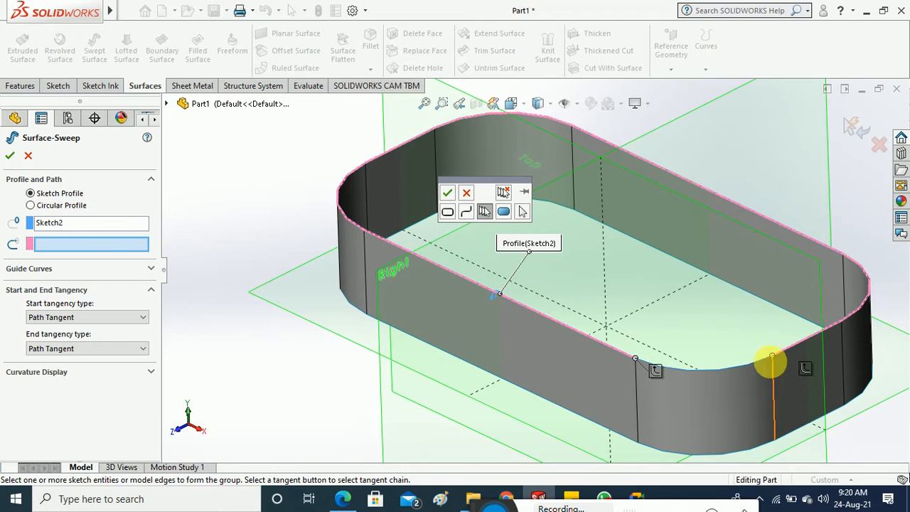
pyautogui.click(755, 366)
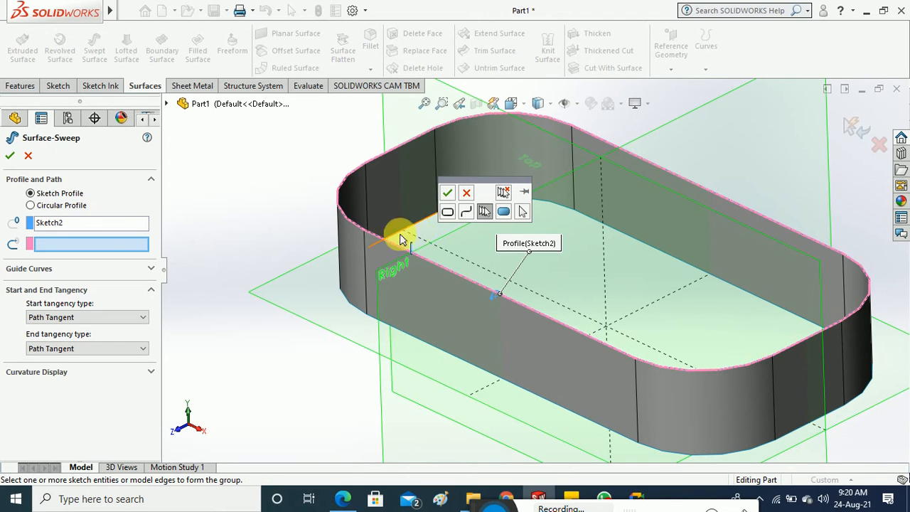
pyautogui.click(448, 192)
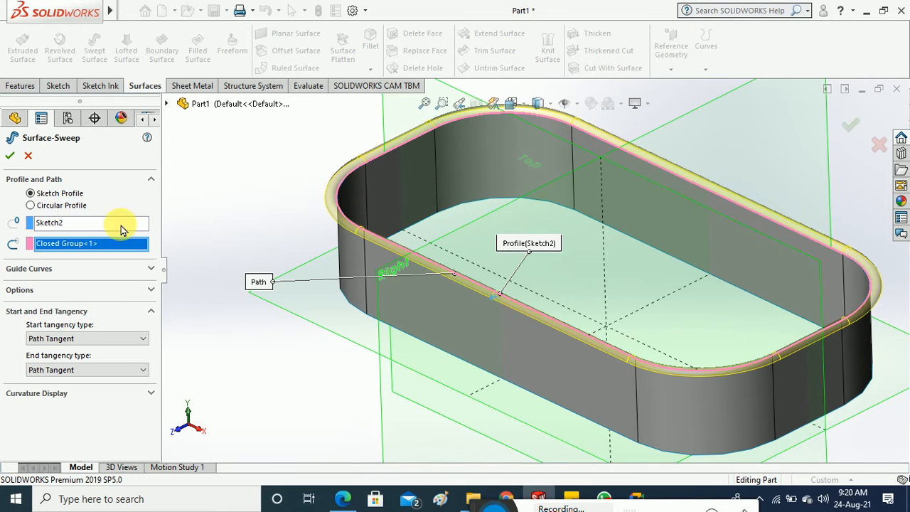
pyautogui.click(10, 155)
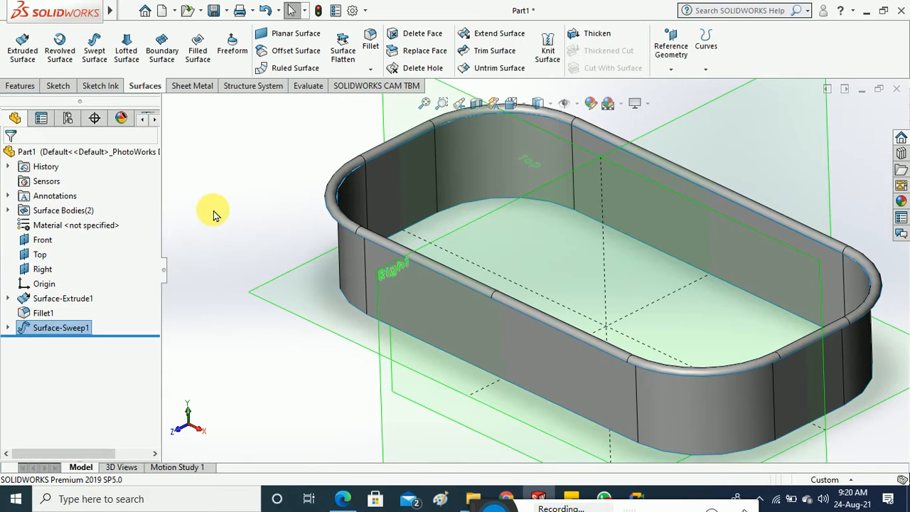
# Open a new sketch on the Front plane and orient the model to the Front view.
pyautogui.click(228, 222)
pyautogui.moveTo(234, 225); pyautogui.dragTo(318, 230, button='middle')
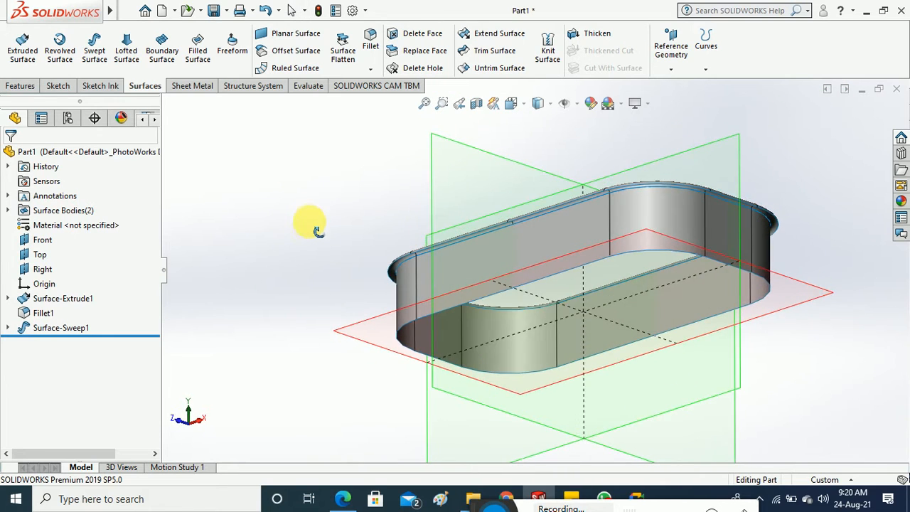
pyautogui.scroll(-5, 498, 309)
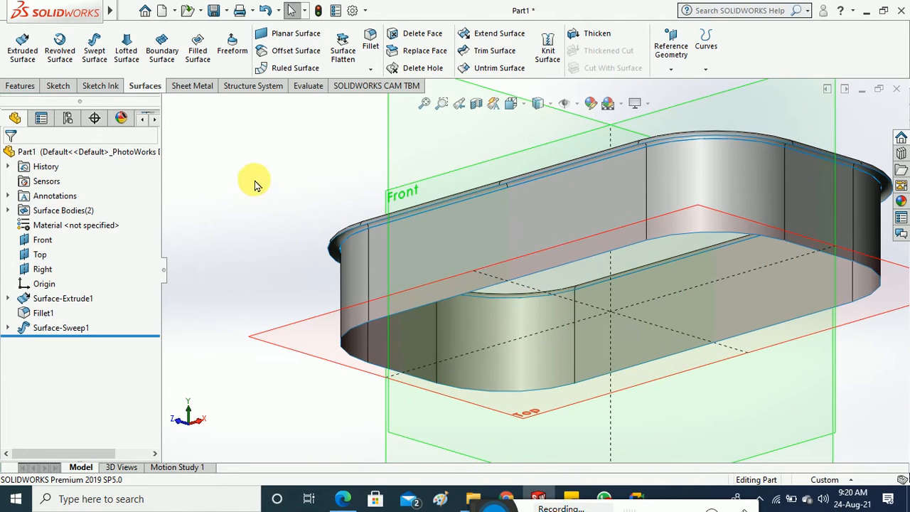
pyautogui.moveTo(256, 183); pyautogui.dragTo(571, 463, button='middle')
pyautogui.scroll(5, 528, 372)
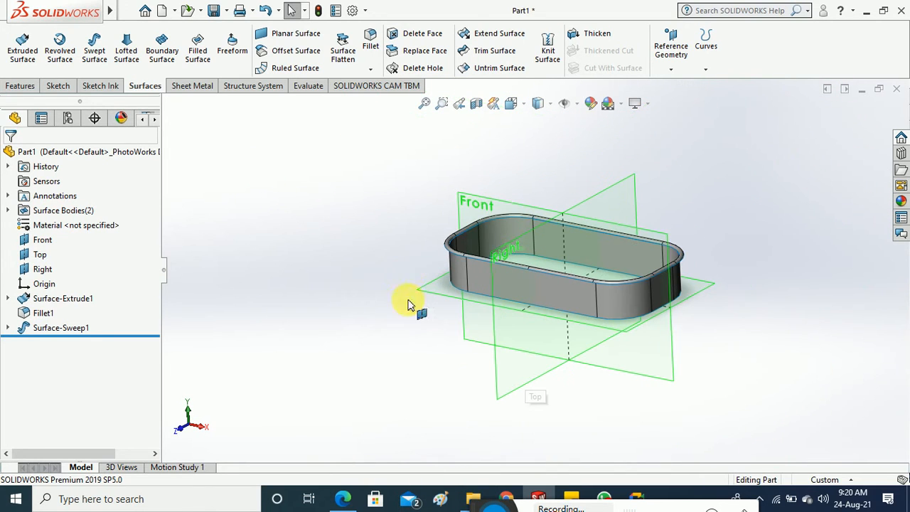
pyautogui.click(58, 86)
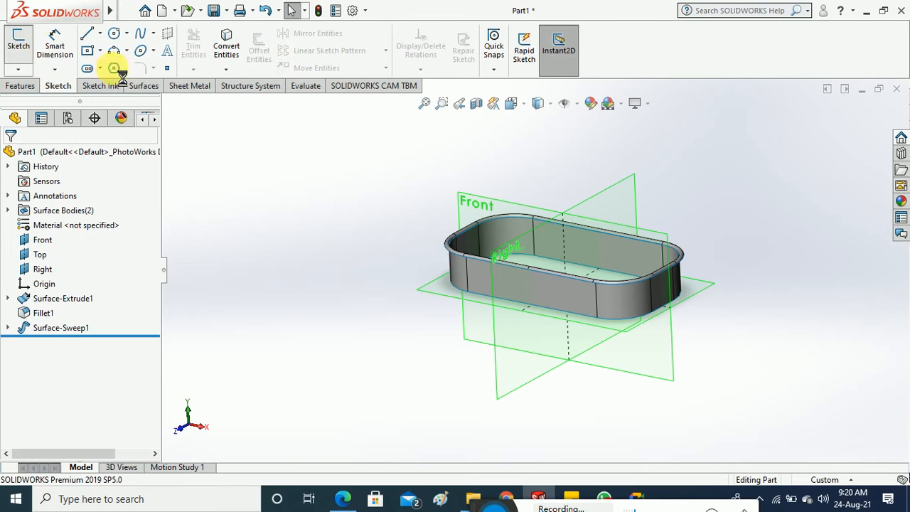
pyautogui.click(18, 42)
pyautogui.click(508, 199)
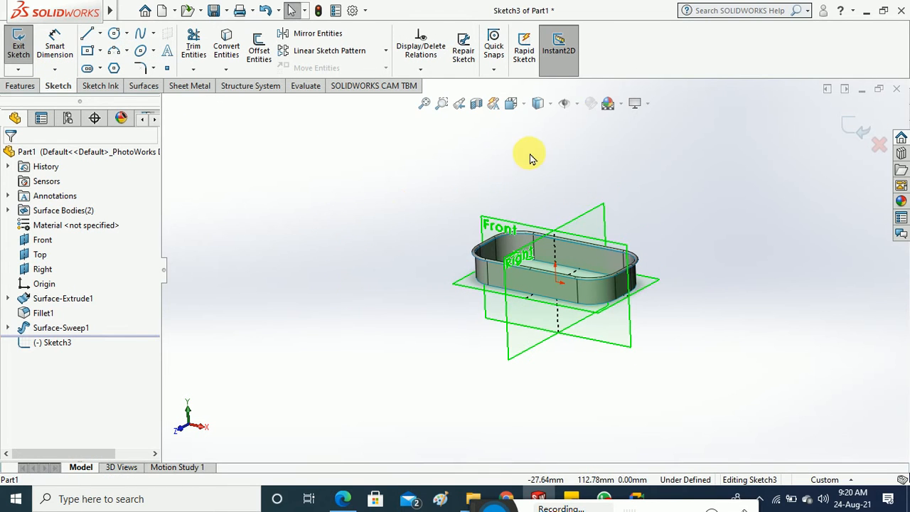
pyautogui.click(539, 104)
pyautogui.click(575, 168)
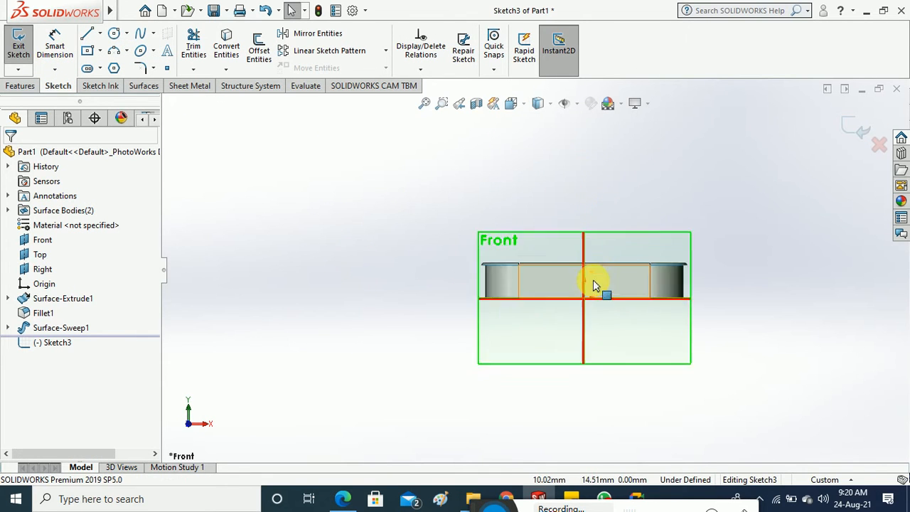
pyautogui.scroll(-5, 594, 288)
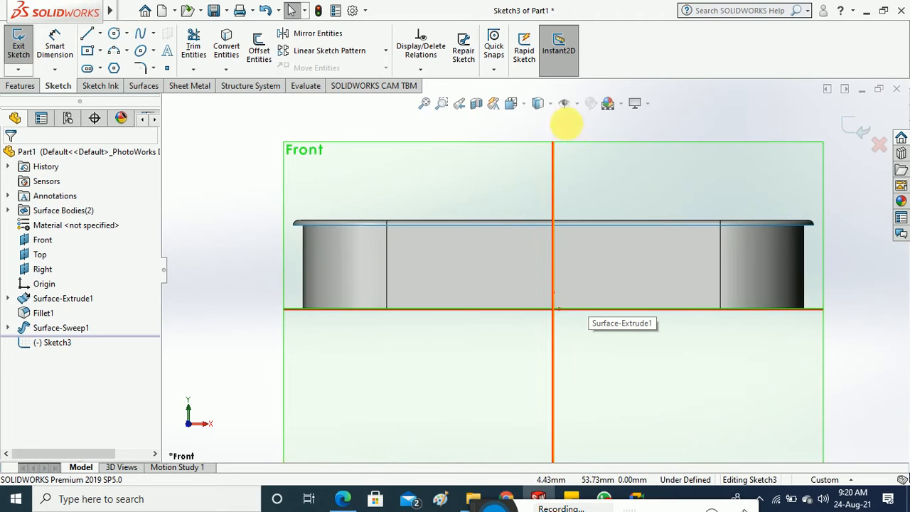
# Switch the model to wireframe display and hide the reference planes.
pyautogui.click(542, 103)
pyautogui.click(539, 178)
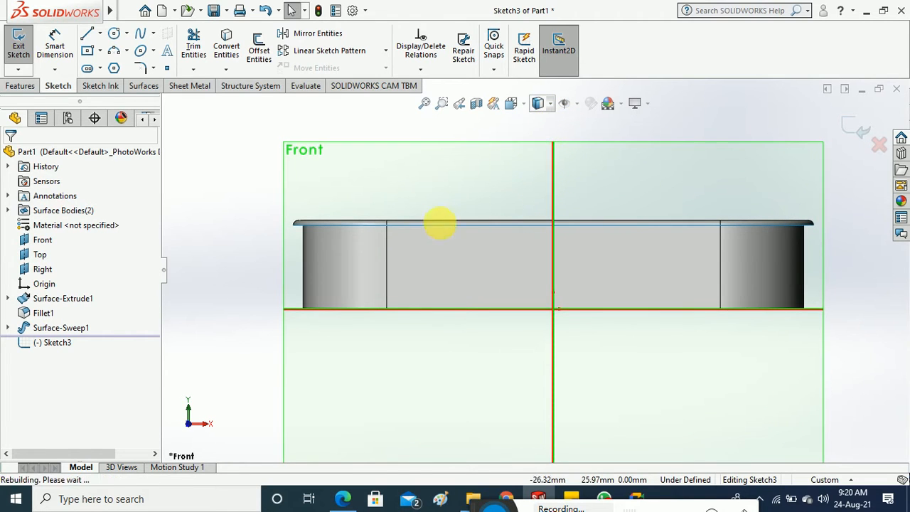
pyautogui.scroll(2, 462, 265)
pyautogui.scroll(-1, 481, 266)
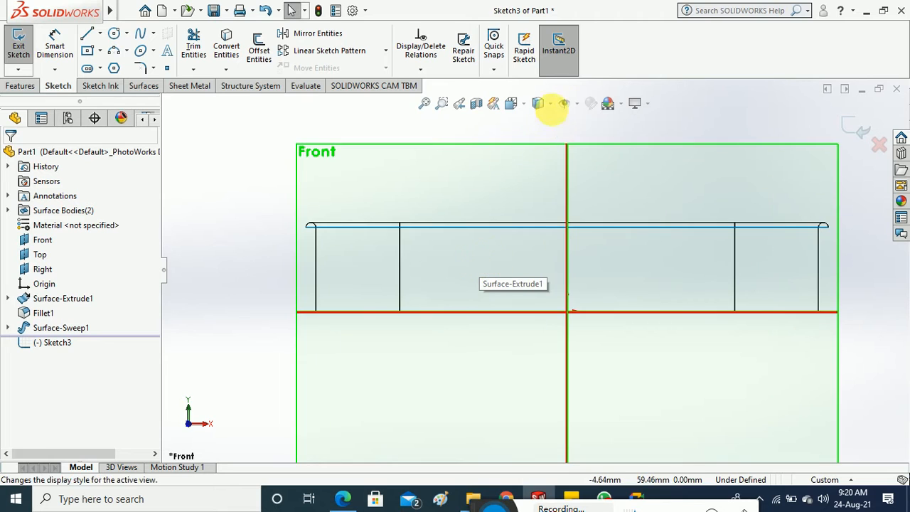
pyautogui.click(576, 104)
pyautogui.click(566, 125)
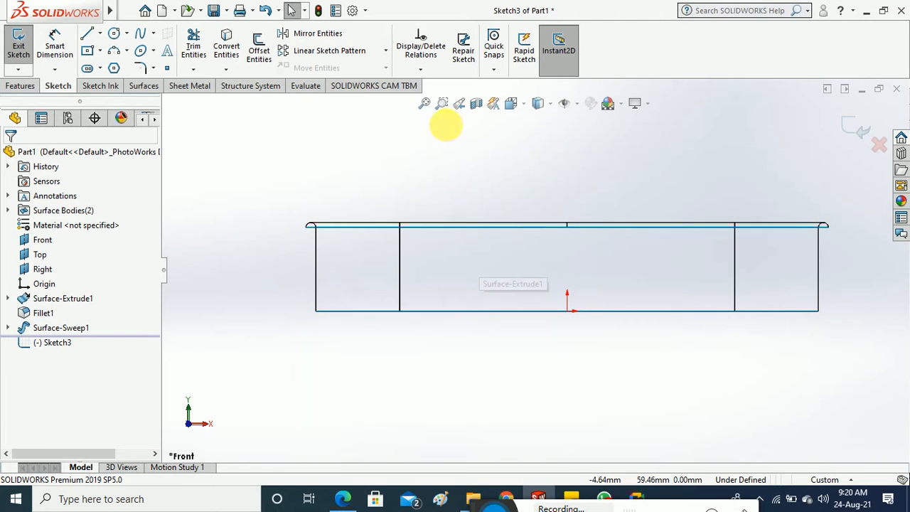
# Sketch a point about 15 mm directly above the origin, inside the tray.
pyautogui.click(167, 68)
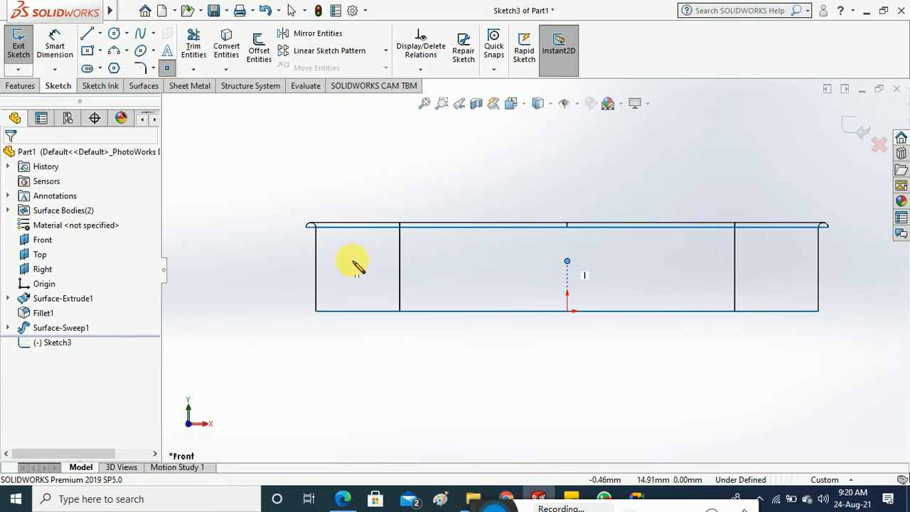
pyautogui.press('Escape')
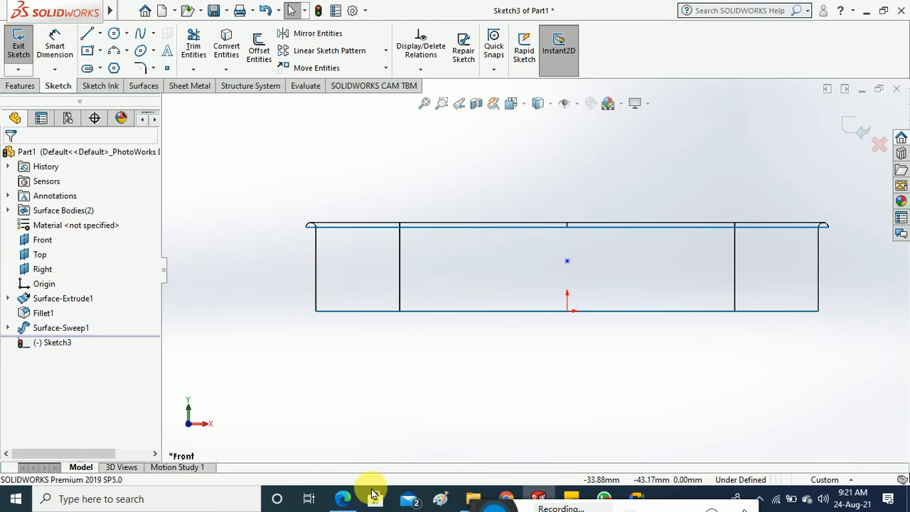
# Switch to the workbook PDF, check the raised base height on the page 31 drawing, and return to SOLIDWORKS.
pyautogui.click(344, 497)
pyautogui.scroll(5, 444, 303)
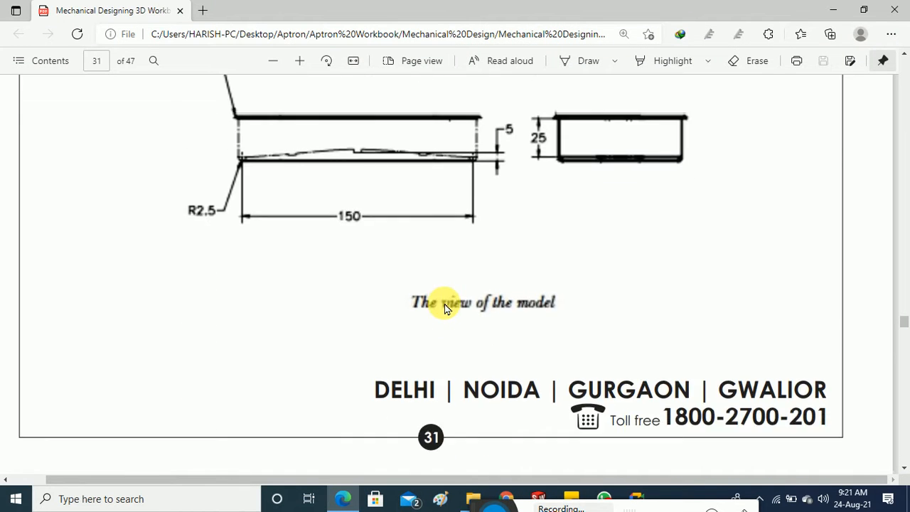
pyautogui.scroll(1, 444, 305)
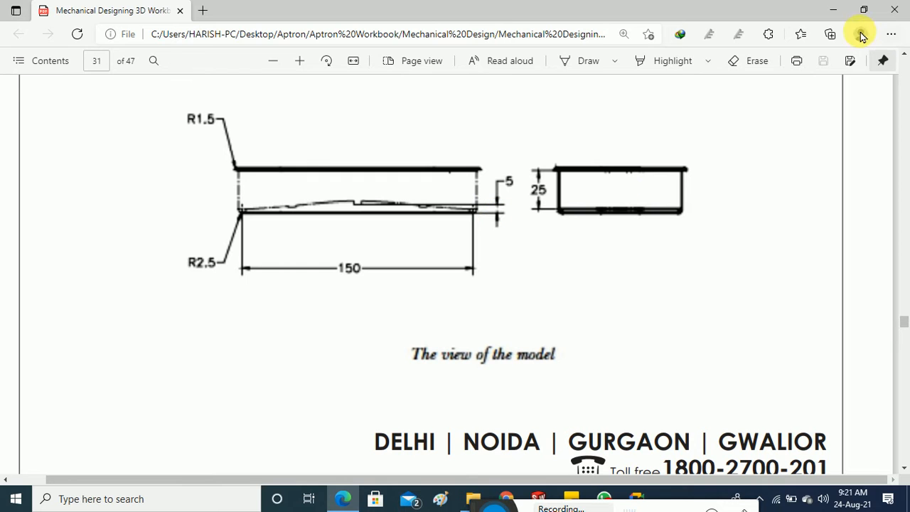
pyautogui.hotkey('alt', 'Tab')
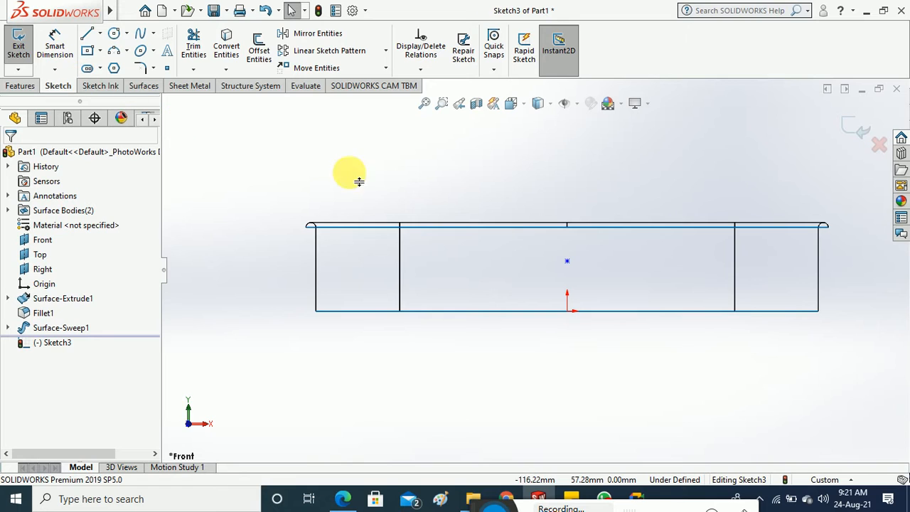
# Dimension the sketched point at 5 mm above the origin.
pyautogui.click(66, 50)
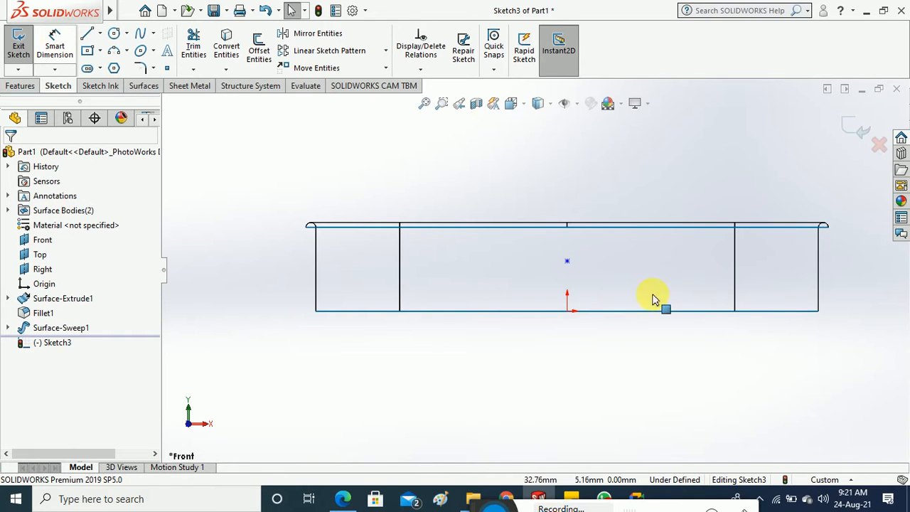
pyautogui.click(567, 263)
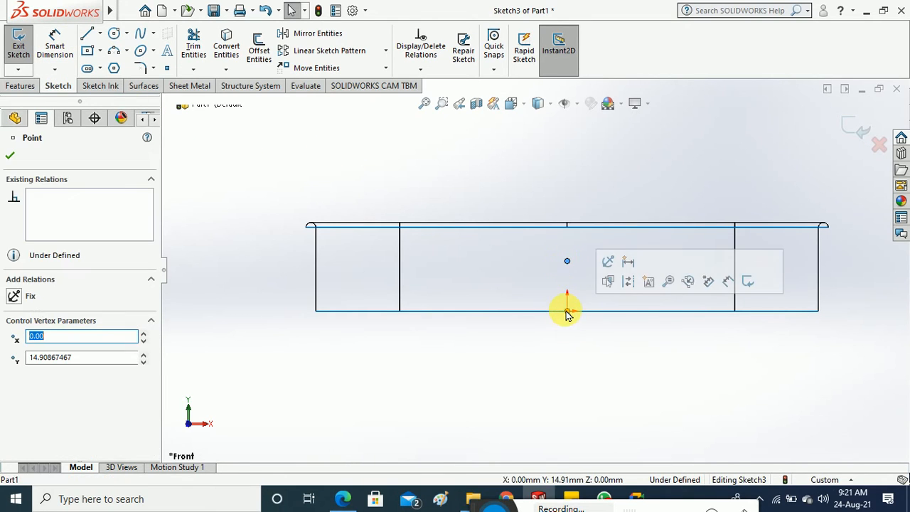
pyautogui.click(567, 311)
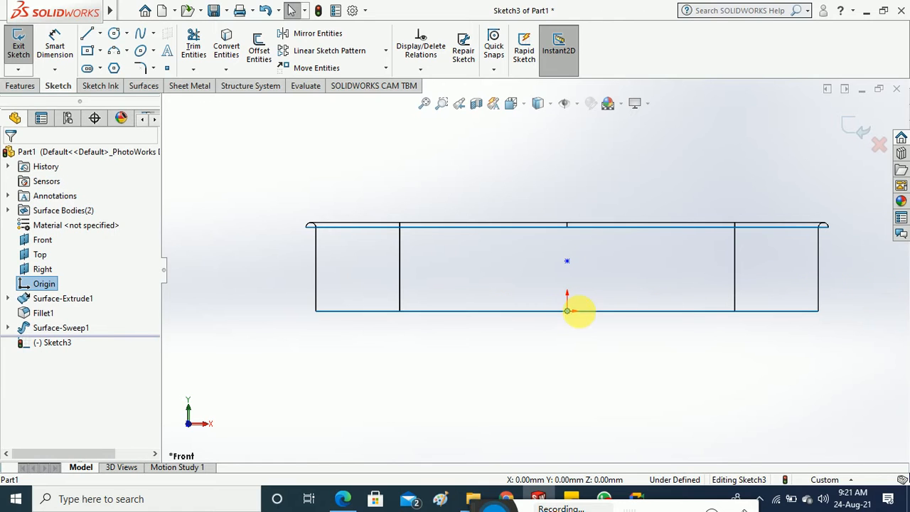
pyautogui.click(63, 44)
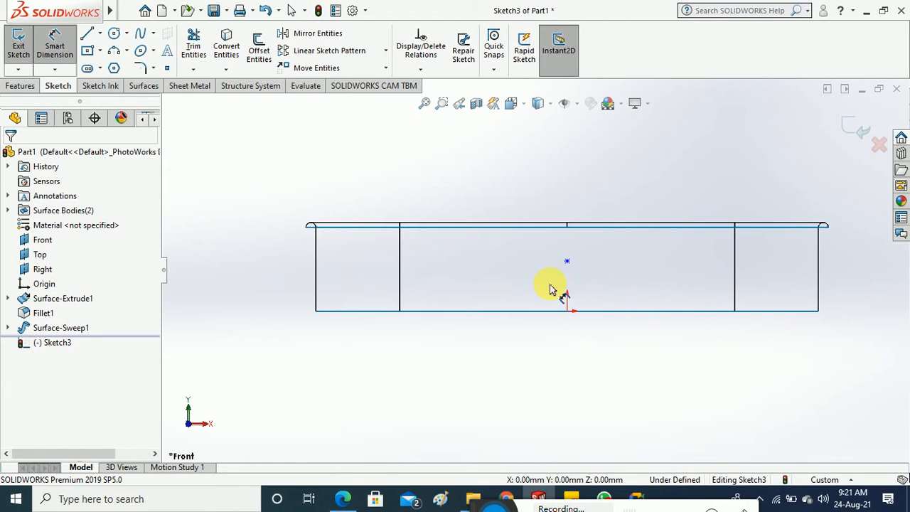
pyautogui.click(567, 261)
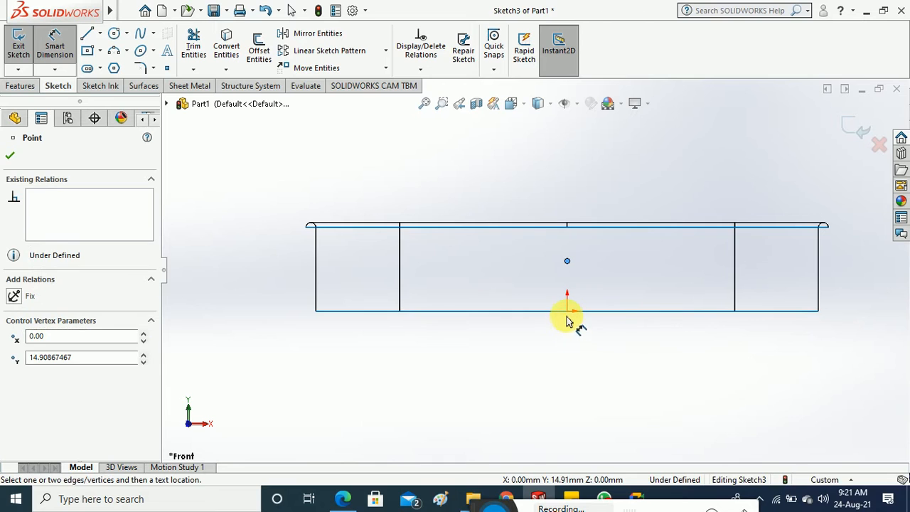
pyautogui.click(567, 311)
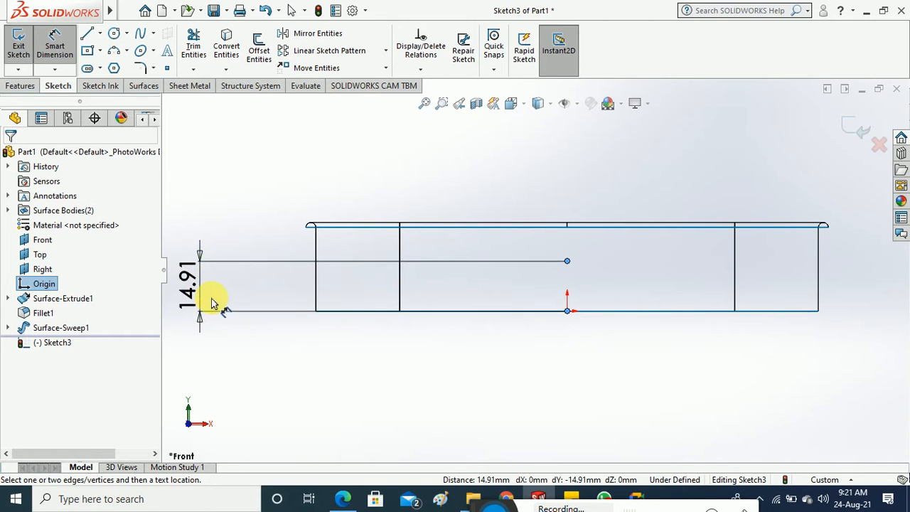
pyautogui.click(209, 305)
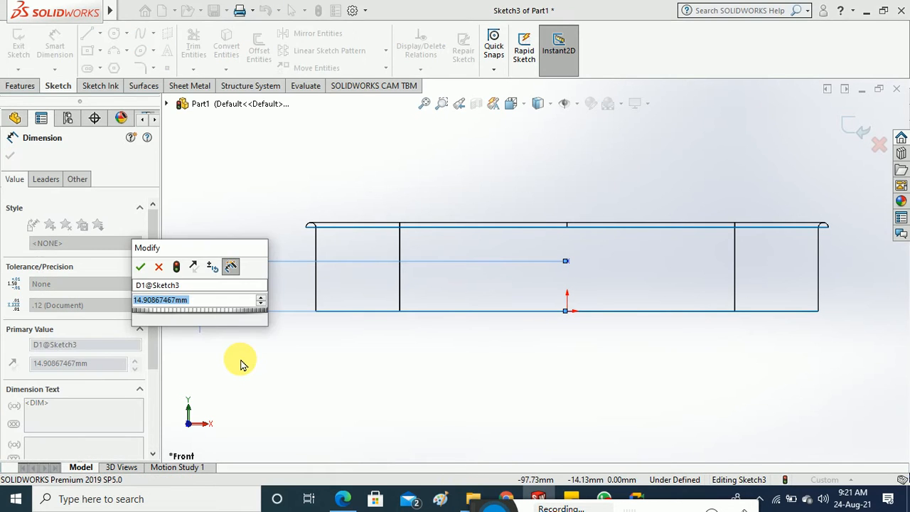
pyautogui.write('5')
pyautogui.press('Return')
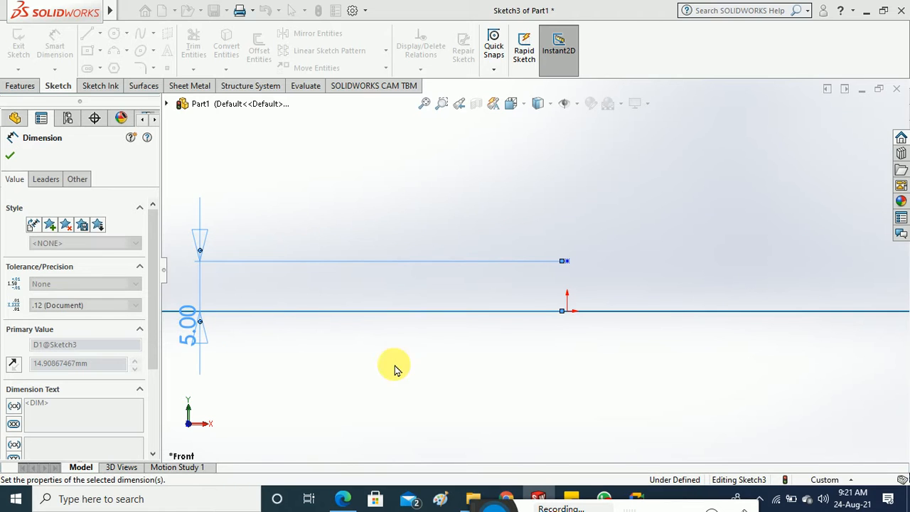
pyautogui.click(488, 377)
pyautogui.scroll(5, 488, 377)
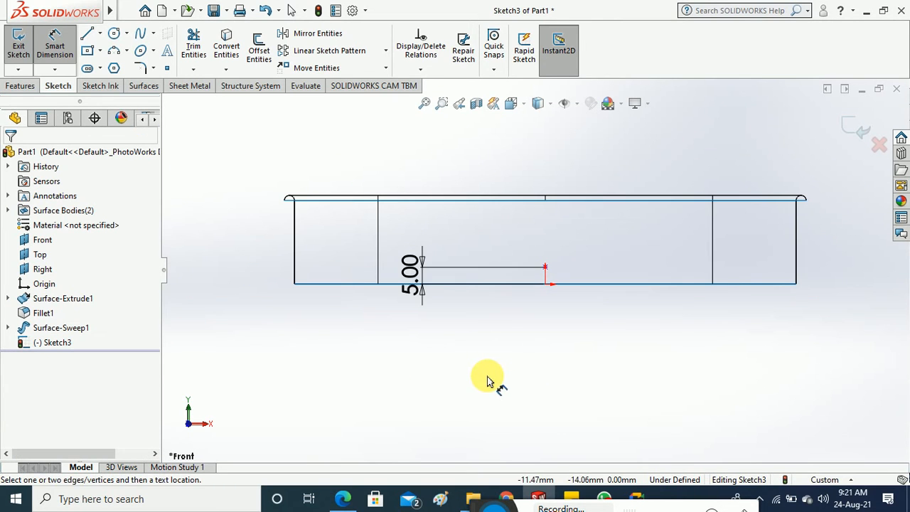
pyautogui.scroll(-5, 505, 306)
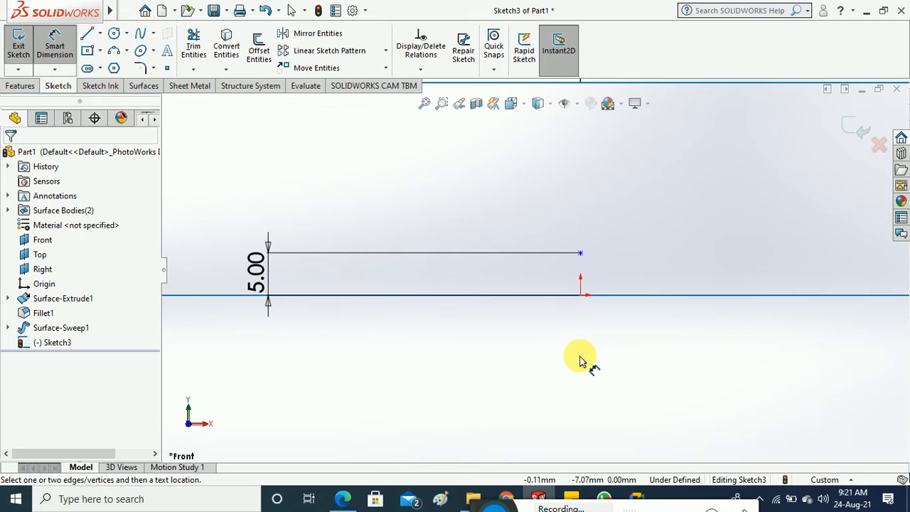
pyautogui.press('Escape')
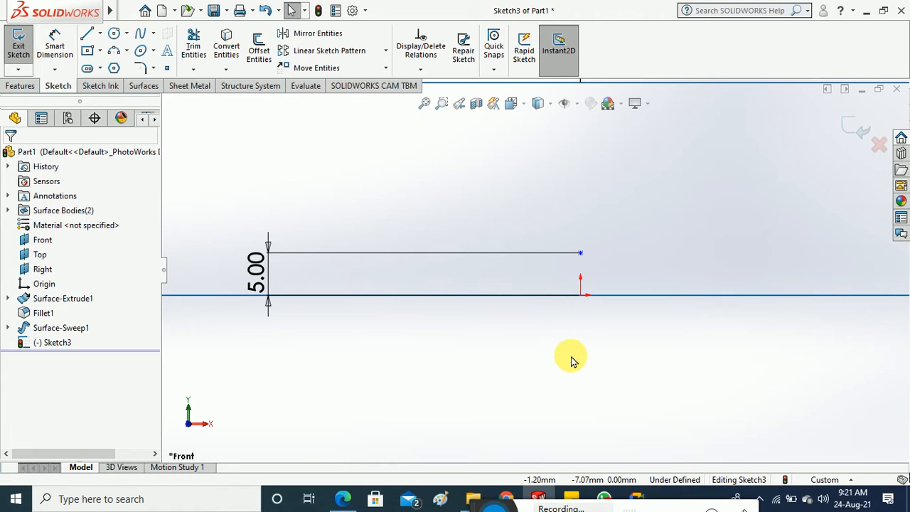
# Add a Vertical relation between the sketched point and the origin and exit the sketch.
pyautogui.keyDown('ctrl'); pyautogui.click(581, 296); pyautogui.keyUp('ctrl')
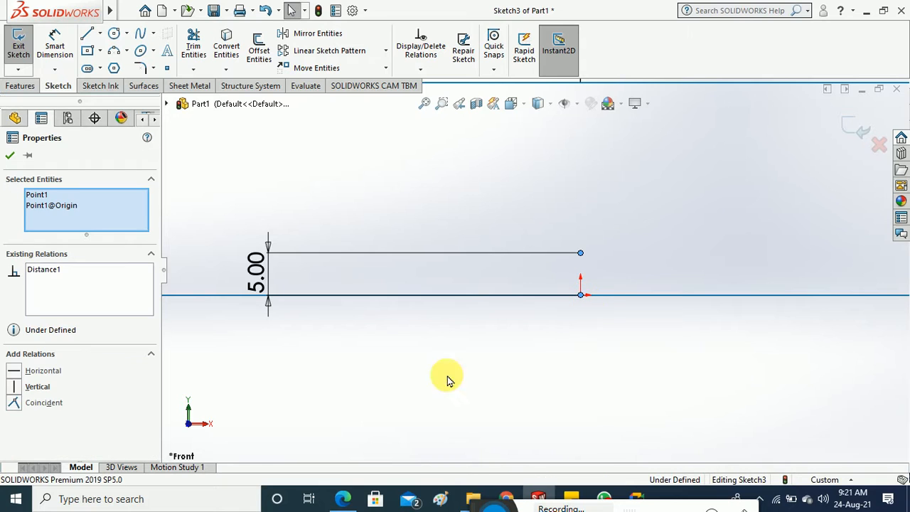
pyautogui.click(14, 386)
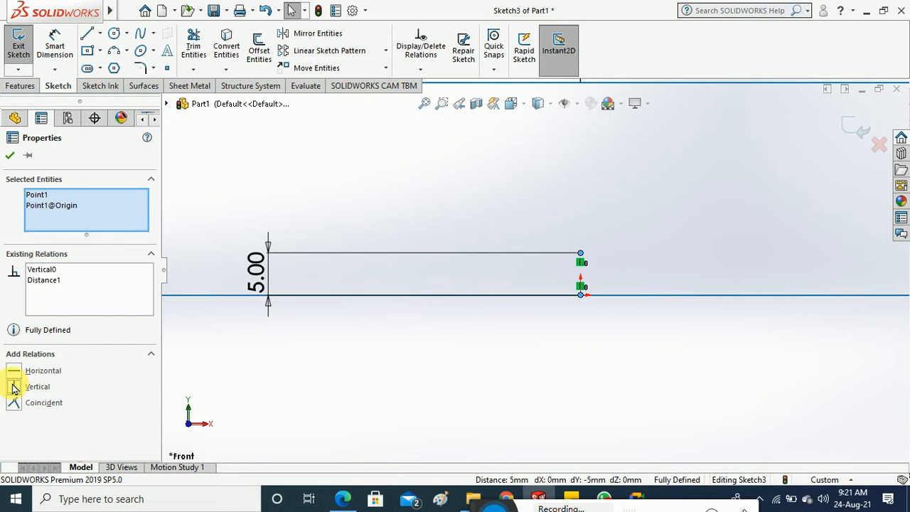
pyautogui.click(10, 155)
pyautogui.press('f')
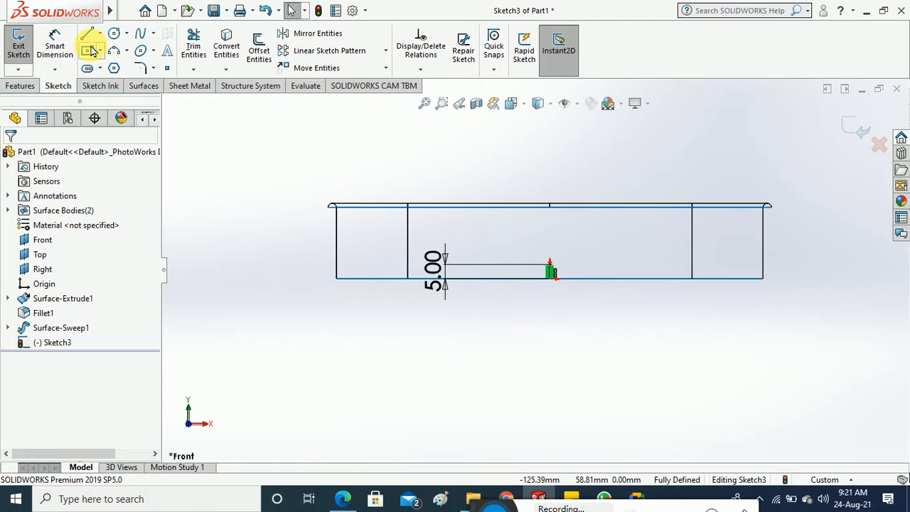
pyautogui.click(18, 44)
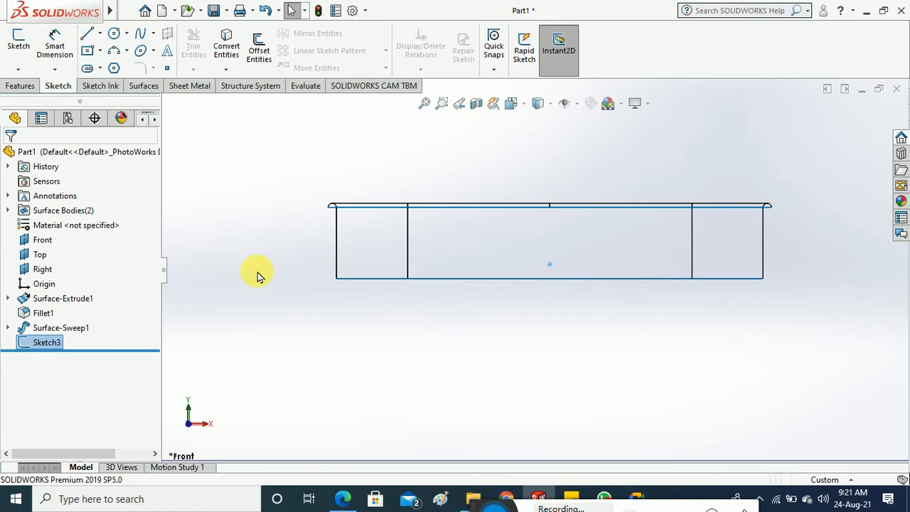
# Start a Filled Surface and select all eight lower edges of the tray wall as its patch boundary with Contact settings.
pyautogui.moveTo(254, 270)
pyautogui.mouseDown(button='middle')
pyautogui.moveTo(230, 335)
pyautogui.moveTo(327, 338)
pyautogui.mouseUp(button='middle')
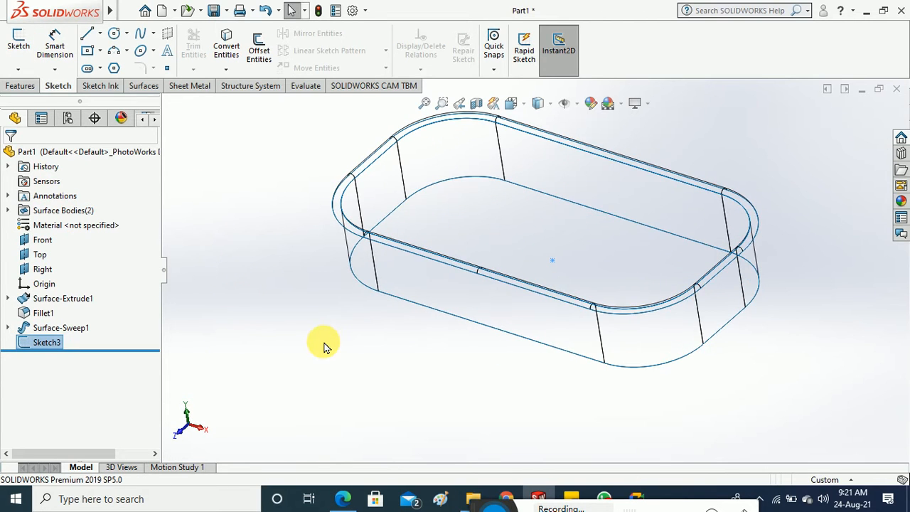
pyautogui.click(22, 85)
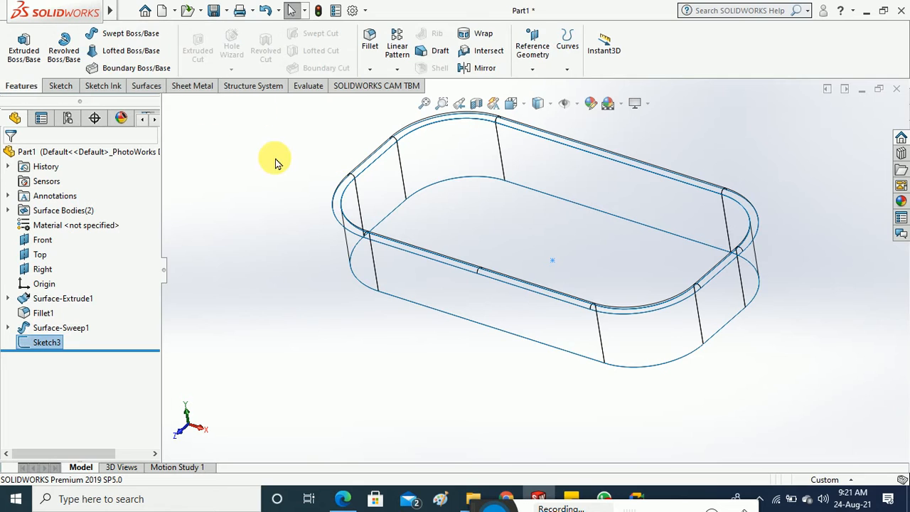
pyautogui.click(145, 87)
pyautogui.click(231, 54)
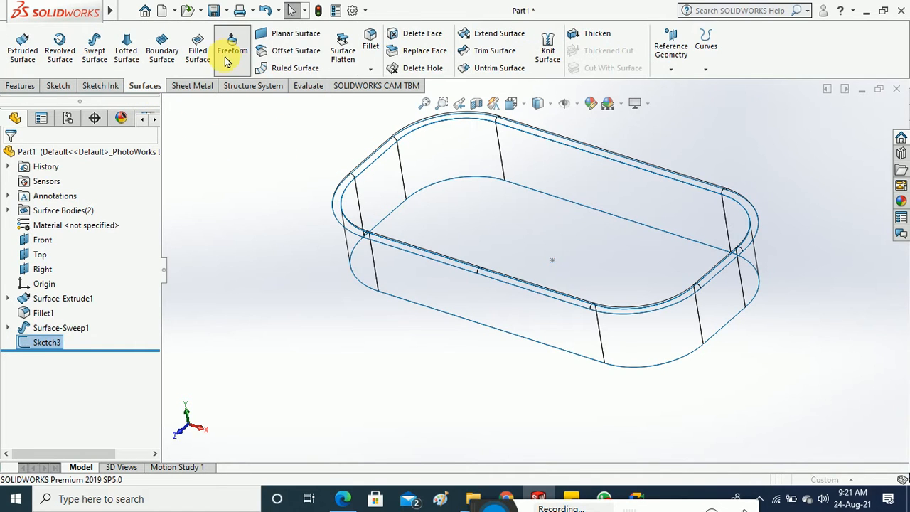
pyautogui.click(29, 156)
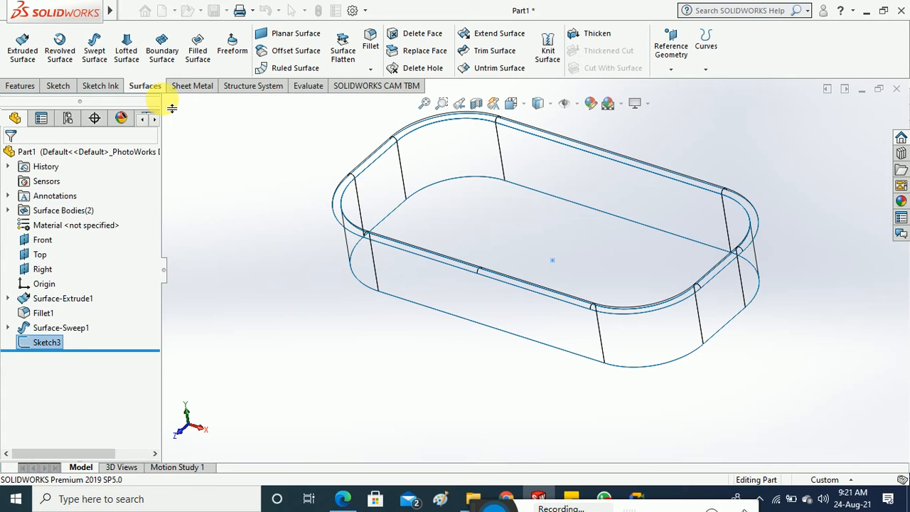
pyautogui.click(197, 51)
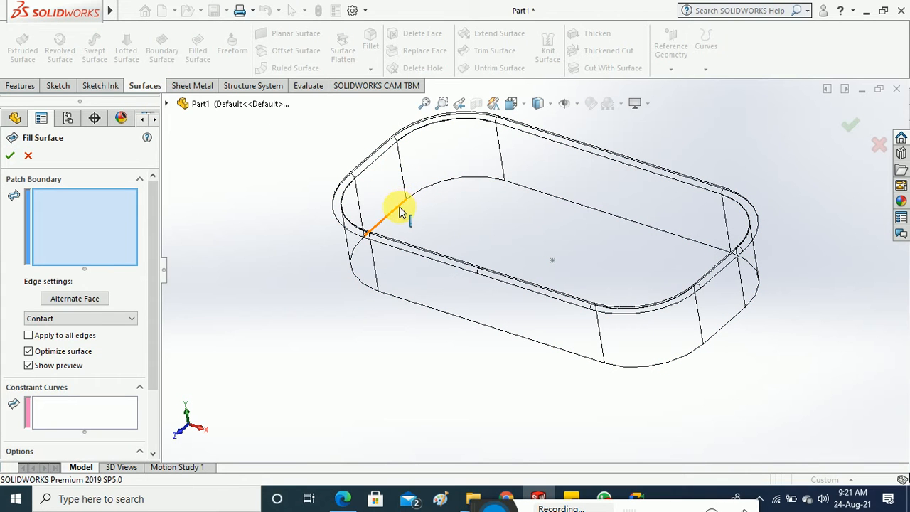
pyautogui.click(399, 212)
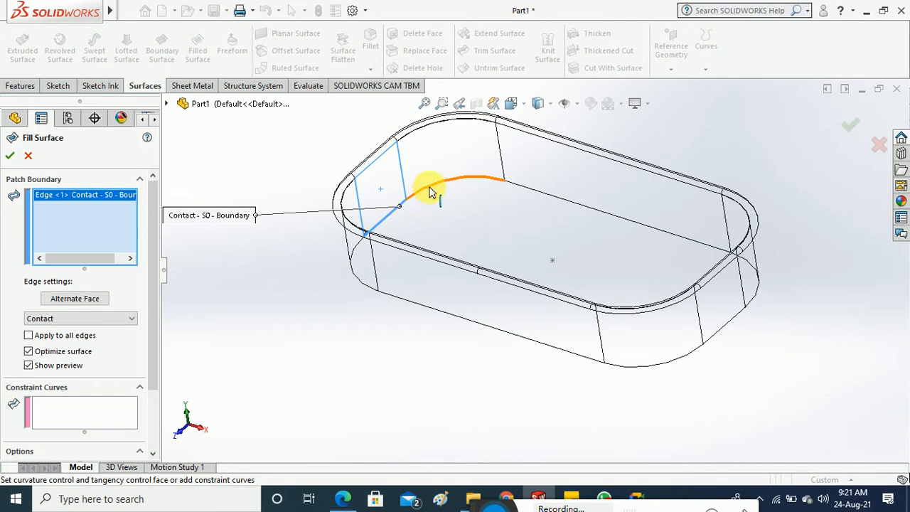
pyautogui.click(430, 192)
pyautogui.click(539, 198)
pyautogui.moveTo(633, 240); pyautogui.dragTo(610, 331, button='middle')
pyautogui.click(711, 254)
pyautogui.click(745, 292)
pyautogui.click(701, 320)
pyautogui.click(619, 339)
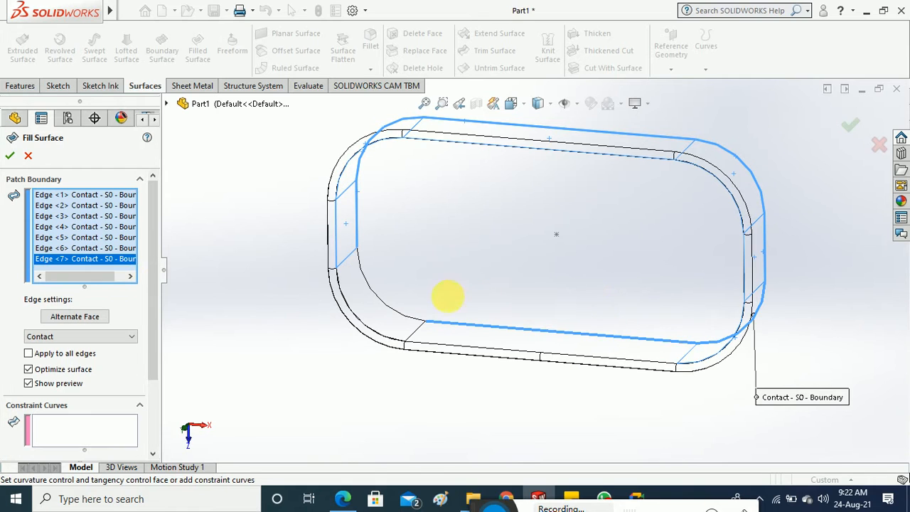
pyautogui.click(399, 317)
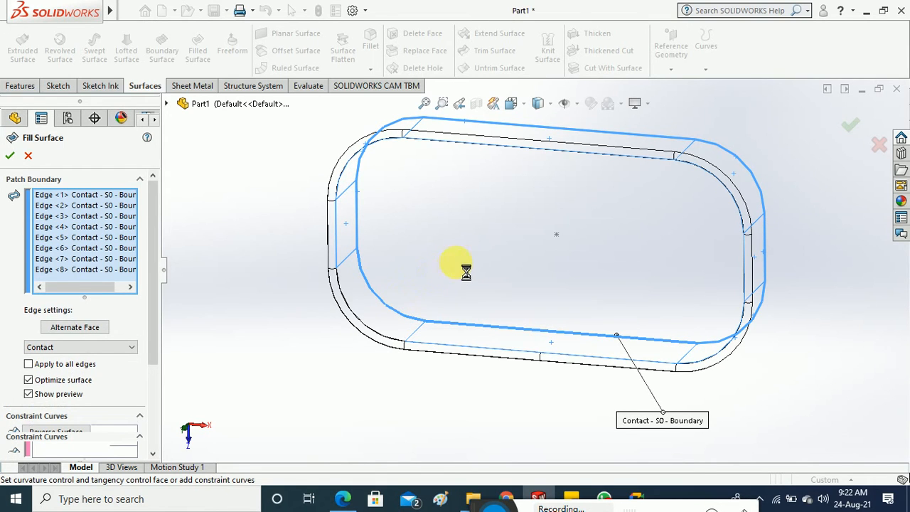
# Use the sketched point above the origin as the fill's constraint curve and finish the filled surface.
pyautogui.moveTo(466, 205)
pyautogui.mouseDown(button='middle')
pyautogui.moveTo(477, 239)
pyautogui.moveTo(475, 204)
pyautogui.mouseUp(button='middle')
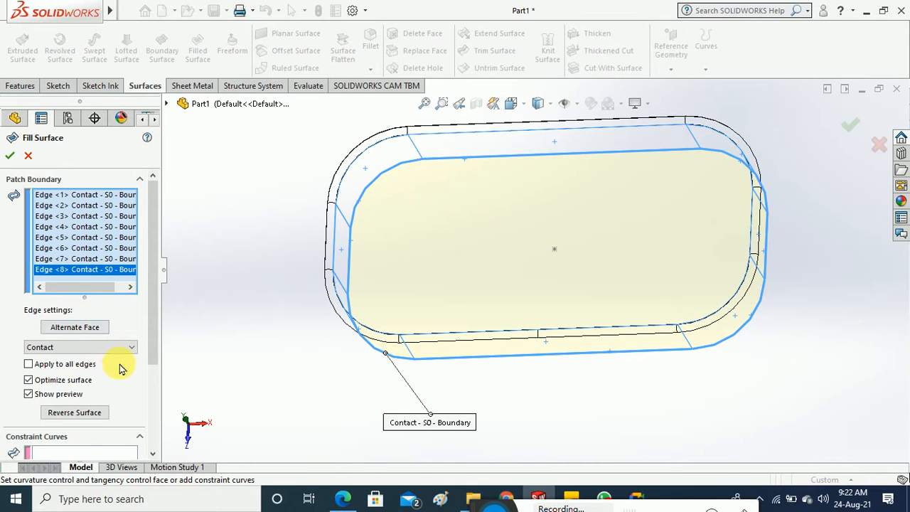
pyautogui.moveTo(151, 325); pyautogui.dragTo(149, 379)
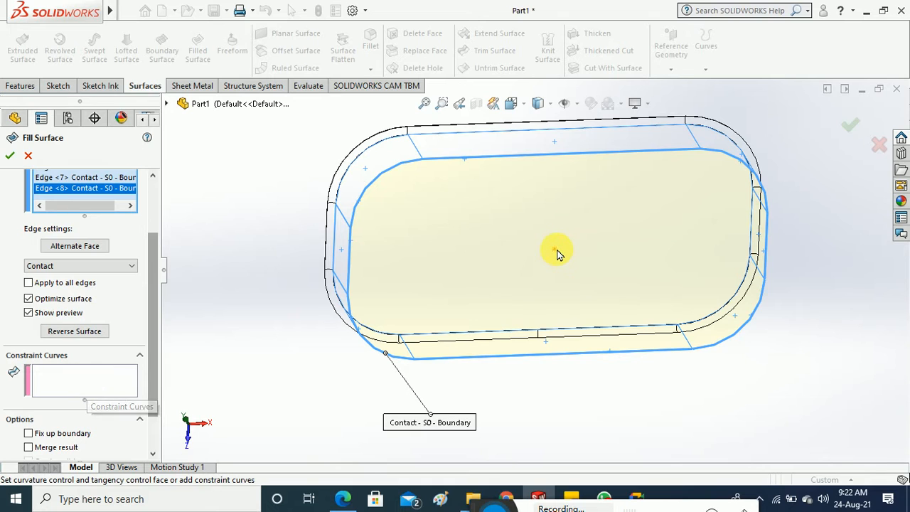
pyautogui.click(556, 252)
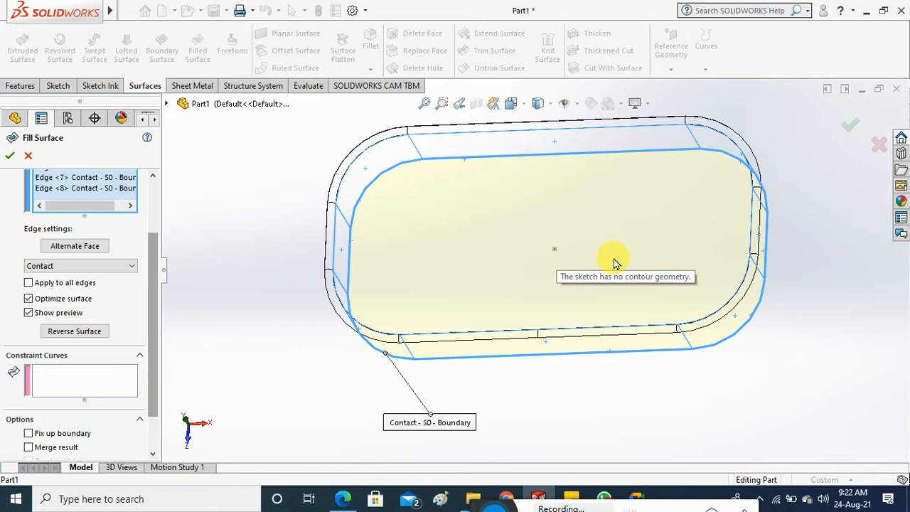
pyautogui.click(81, 389)
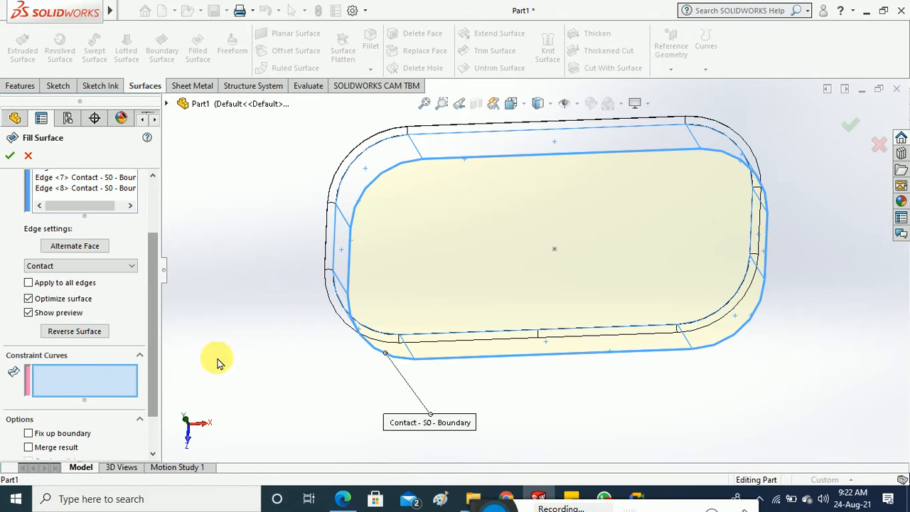
pyautogui.click(556, 254)
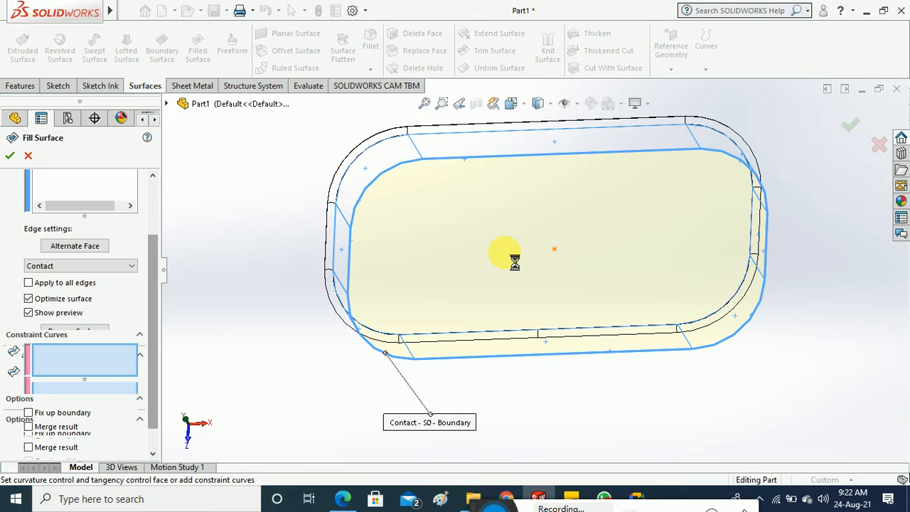
pyautogui.click(10, 156)
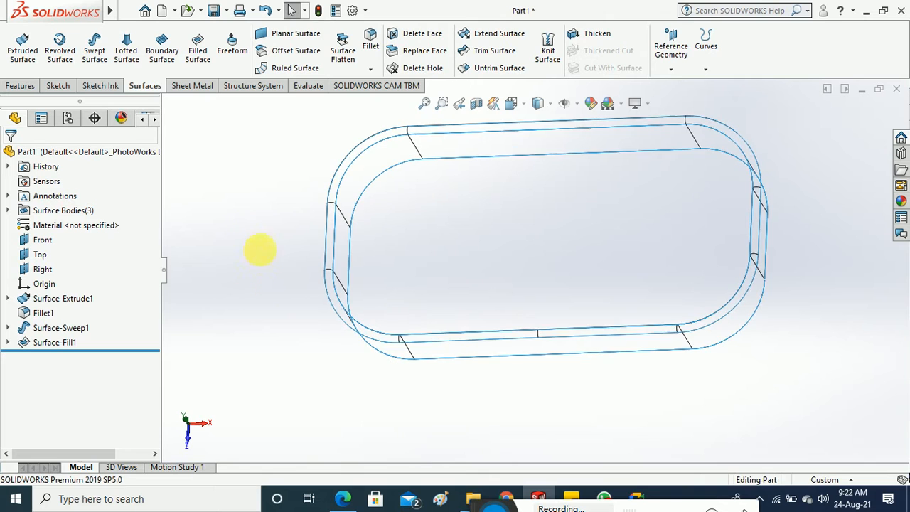
# Switch the model to shaded display with edges and inspect the tray's filled base from above and below.
pyautogui.click(550, 104)
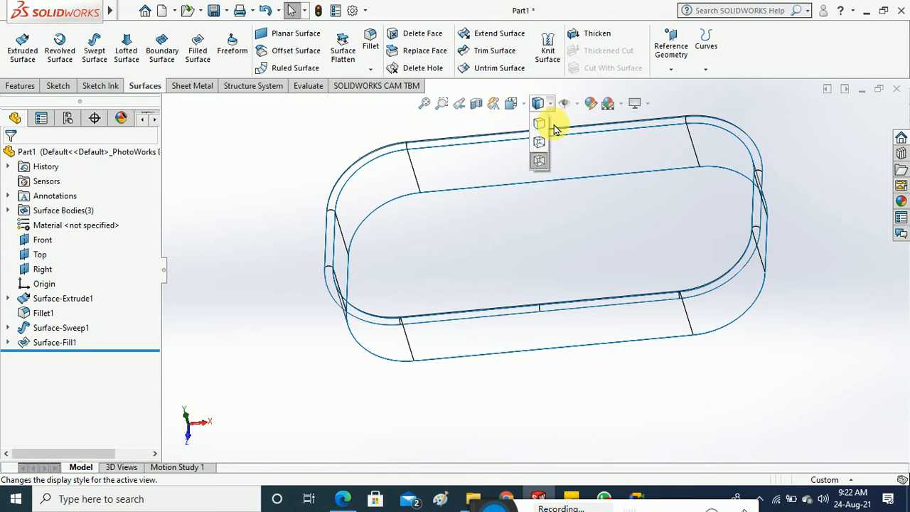
pyautogui.click(539, 123)
pyautogui.moveTo(278, 300)
pyautogui.mouseDown(button='middle')
pyautogui.moveTo(264, 159)
pyautogui.moveTo(324, 305)
pyautogui.moveTo(294, 177)
pyautogui.moveTo(356, 345)
pyautogui.moveTo(408, 377)
pyautogui.moveTo(420, 370)
pyautogui.moveTo(406, 377)
pyautogui.moveTo(518, 384)
pyautogui.mouseUp(button='middle')
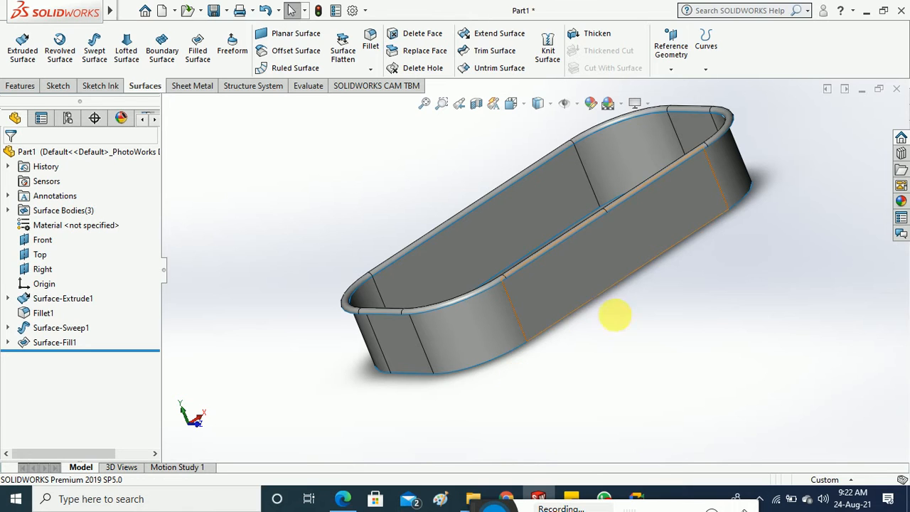
pyautogui.moveTo(609, 315); pyautogui.dragTo(645, 354, button='middle')
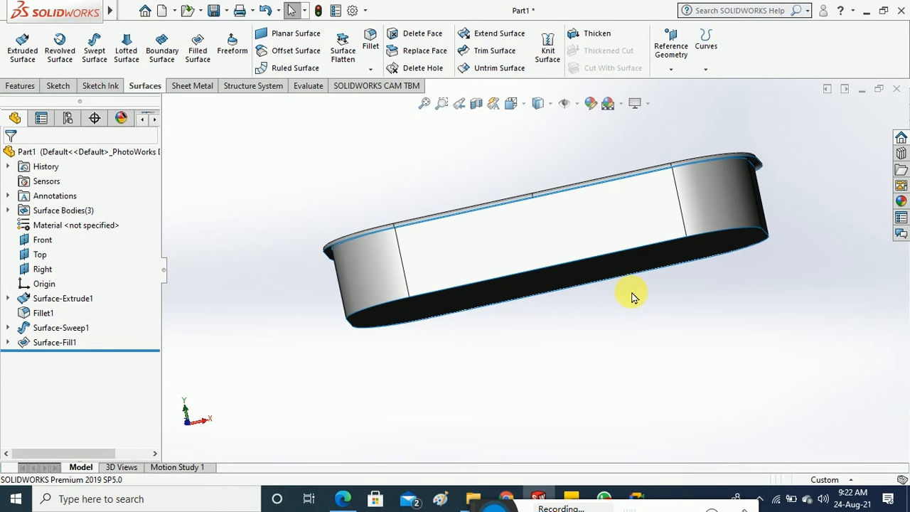
# Examine the finished tray from above and the side, and expand the rim's surface sweep to view its sketch.
pyautogui.moveTo(633, 297); pyautogui.dragTo(662, 395, button='middle')
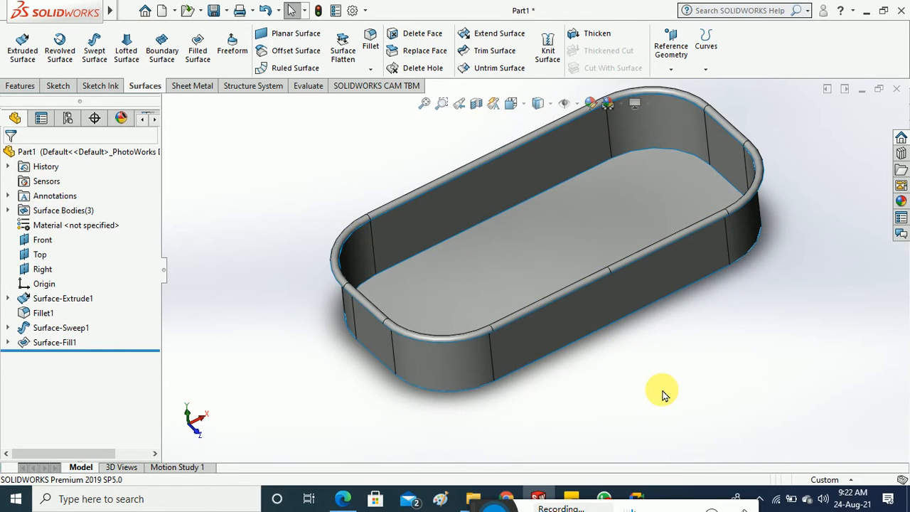
pyautogui.click(8, 329)
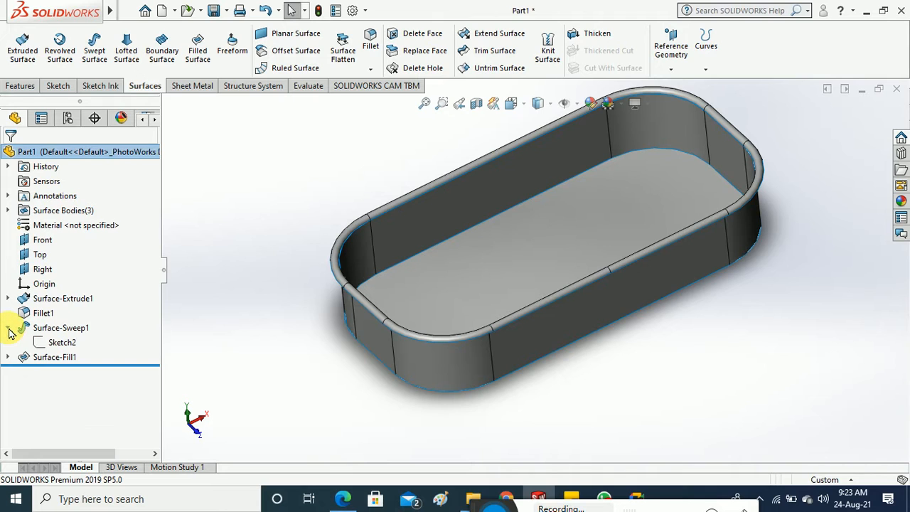
pyautogui.click(49, 347)
pyautogui.rightClick(50, 347)
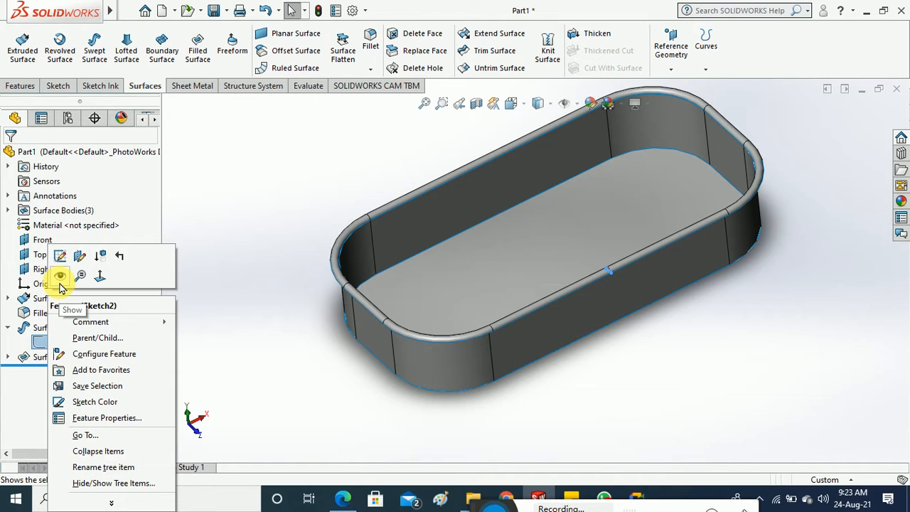
pyautogui.click(248, 274)
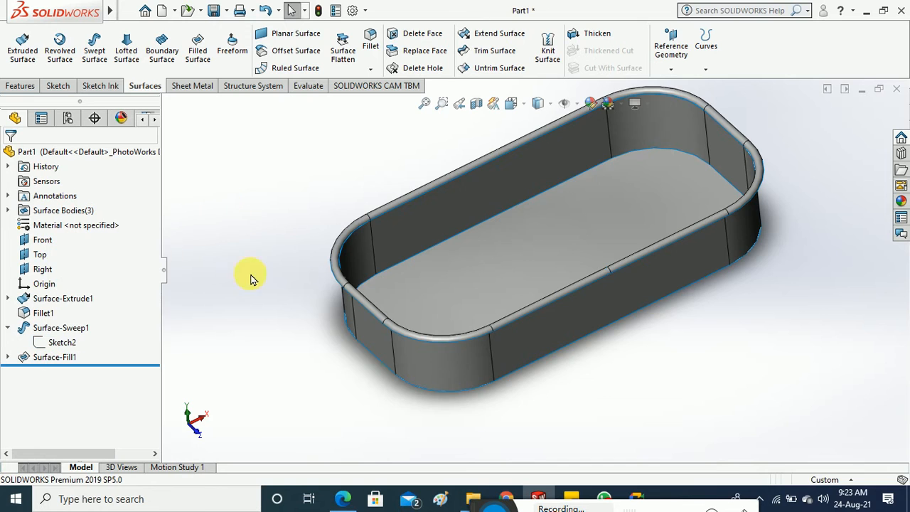
pyautogui.moveTo(248, 274)
pyautogui.mouseDown(button='middle')
pyautogui.moveTo(238, 135)
pyautogui.moveTo(248, 296)
pyautogui.mouseUp(button='middle')
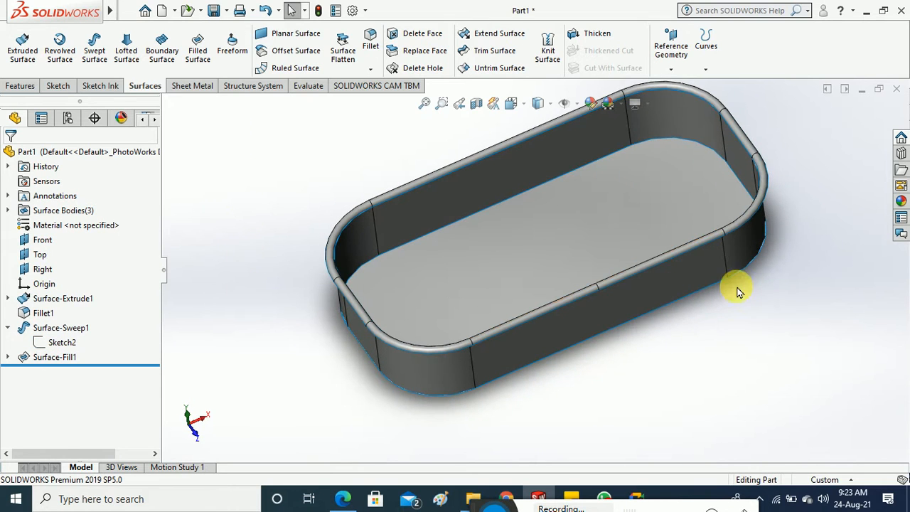
pyautogui.moveTo(737, 289)
pyautogui.mouseDown(button='middle')
pyautogui.moveTo(646, 278)
pyautogui.moveTo(648, 292)
pyautogui.moveTo(735, 291)
pyautogui.moveTo(734, 274)
pyautogui.mouseUp(button='middle')
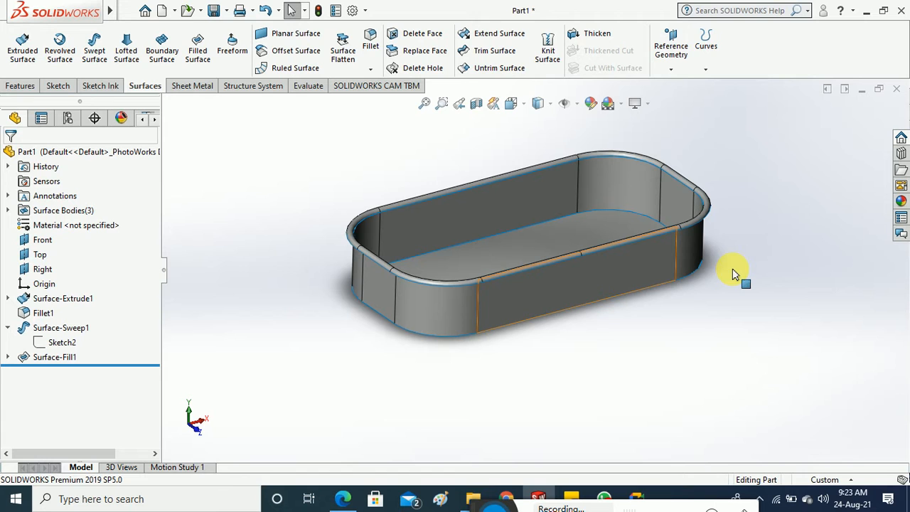
# Switch to the workbook PDF in Edge and examine the surface modeling drawings on pages 32 to 34, ending at the bottle's neck.
pyautogui.click(344, 497)
pyautogui.scroll(-3, 477, 281)
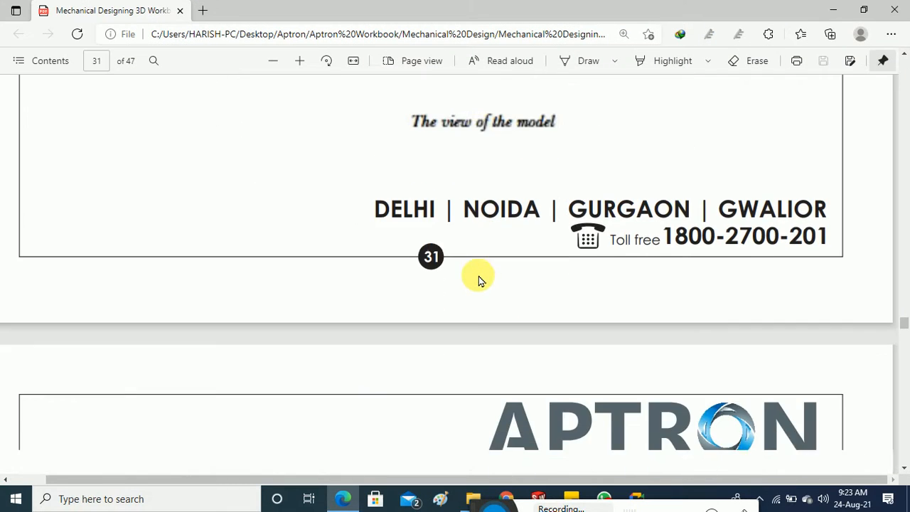
pyautogui.scroll(-6, 479, 278)
pyautogui.scroll(-1, 478, 277)
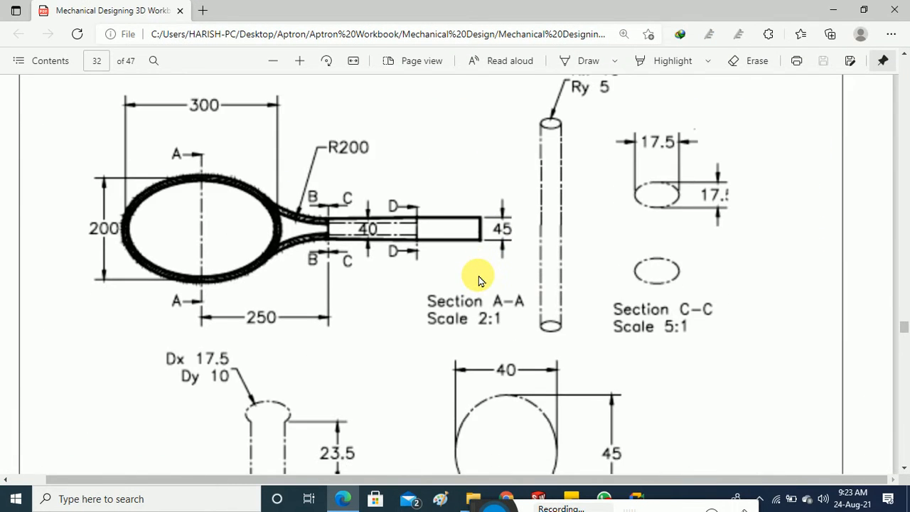
pyautogui.scroll(-10, 479, 278)
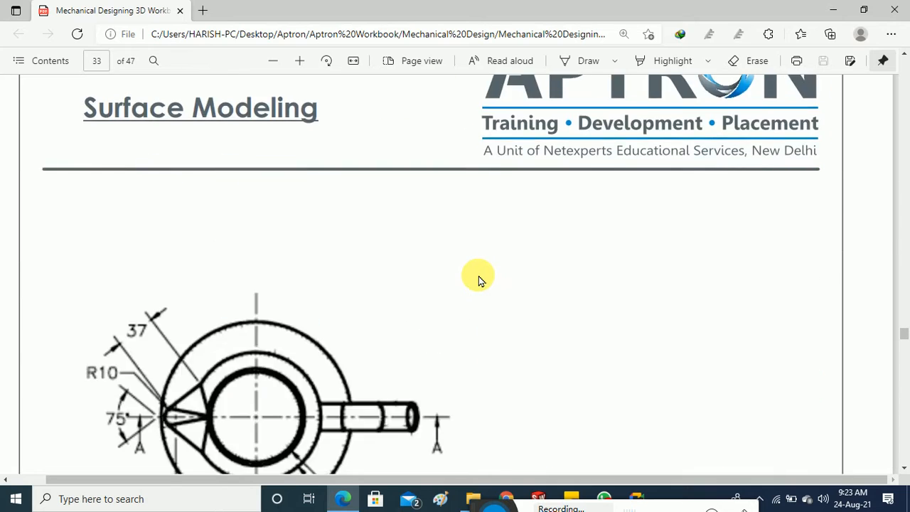
pyautogui.scroll(-10, 478, 278)
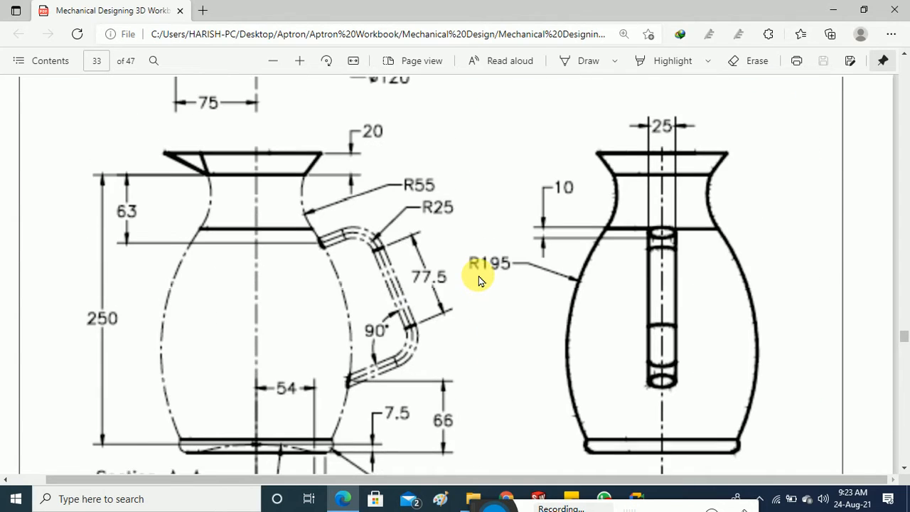
pyautogui.scroll(1, 478, 278)
pyautogui.scroll(-15, 478, 278)
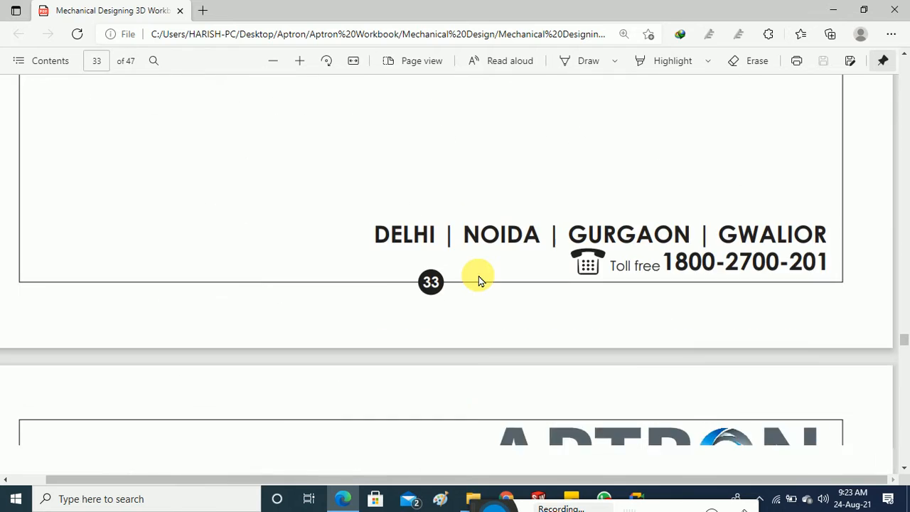
pyautogui.scroll(-8, 479, 278)
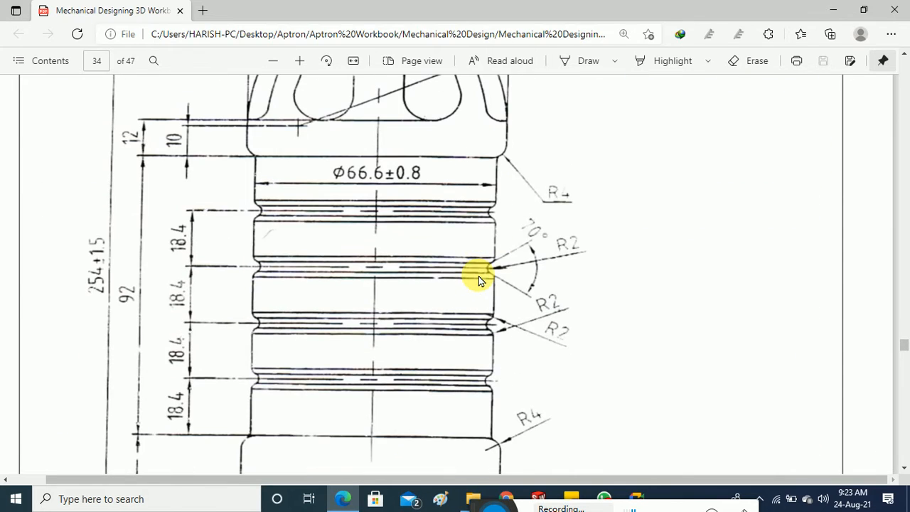
pyautogui.scroll(2, 478, 279)
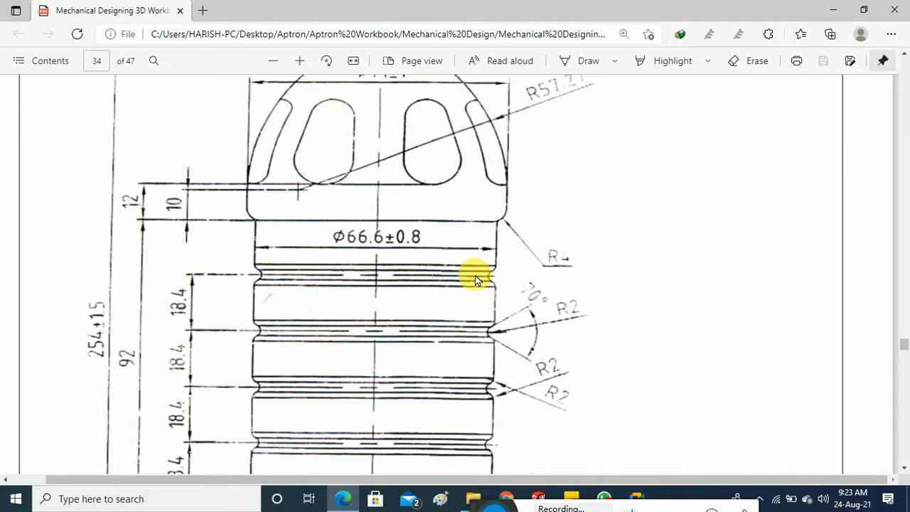
pyautogui.scroll(6, 475, 291)
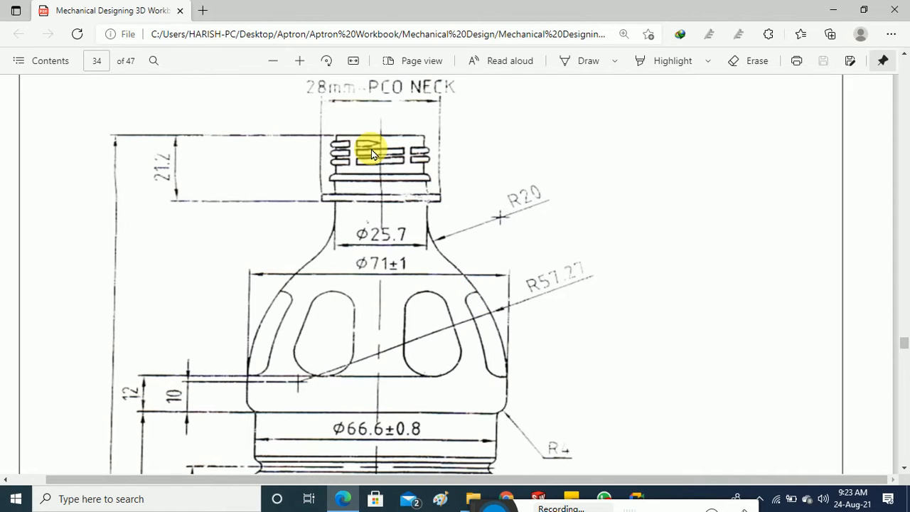
# Circle the threaded area of the bottle neck on page 34 with a thin orange pen stroke.
pyautogui.click(614, 63)
pyautogui.click(524, 139)
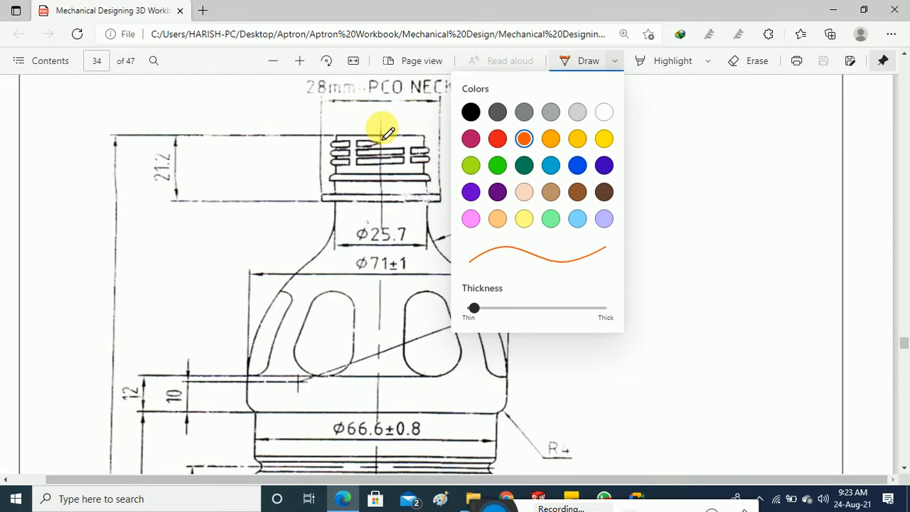
pyautogui.moveTo(373, 121)
pyautogui.mouseDown()
pyautogui.moveTo(331, 122)
pyautogui.moveTo(326, 161)
pyautogui.moveTo(352, 175)
pyautogui.moveTo(440, 175)
pyautogui.moveTo(439, 138)
pyautogui.moveTo(369, 121)
pyautogui.mouseUp()
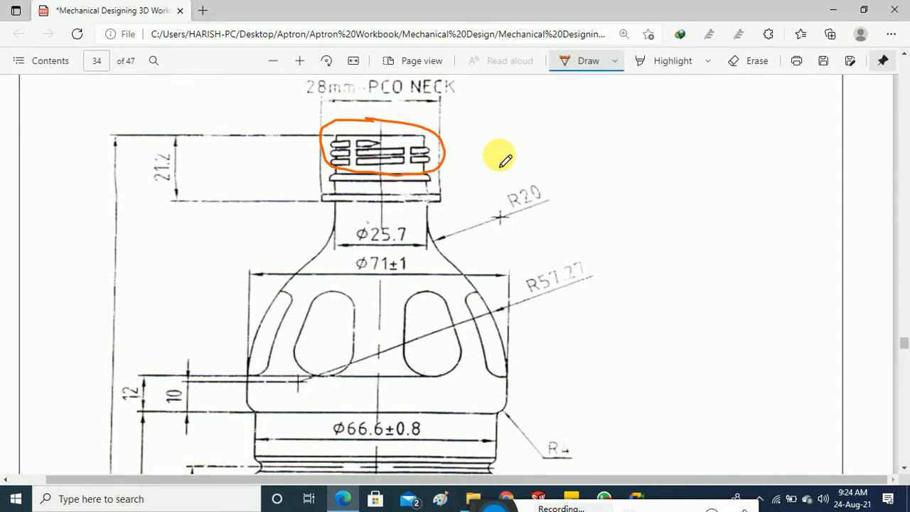
# Draw an orange check mark above the racket drawing on page 32 of the workbook.
pyautogui.scroll(-10, 501, 160)
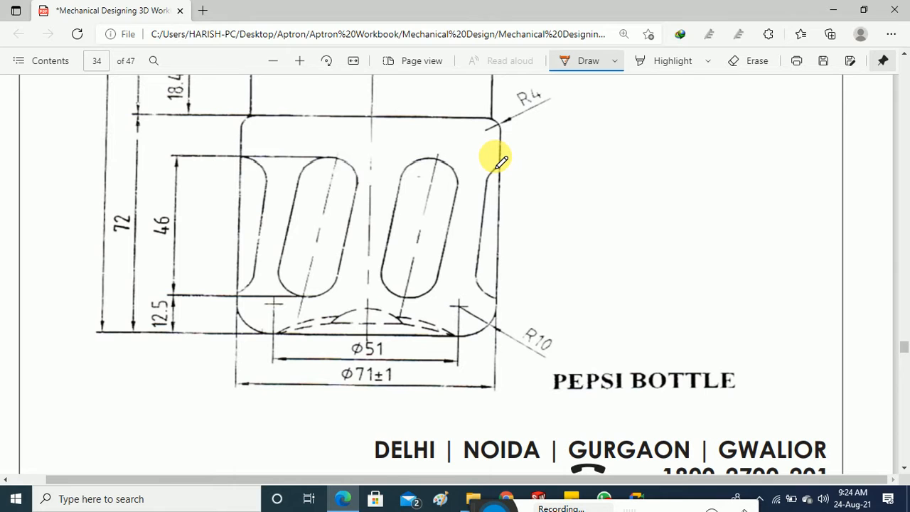
pyautogui.scroll(-10, 501, 161)
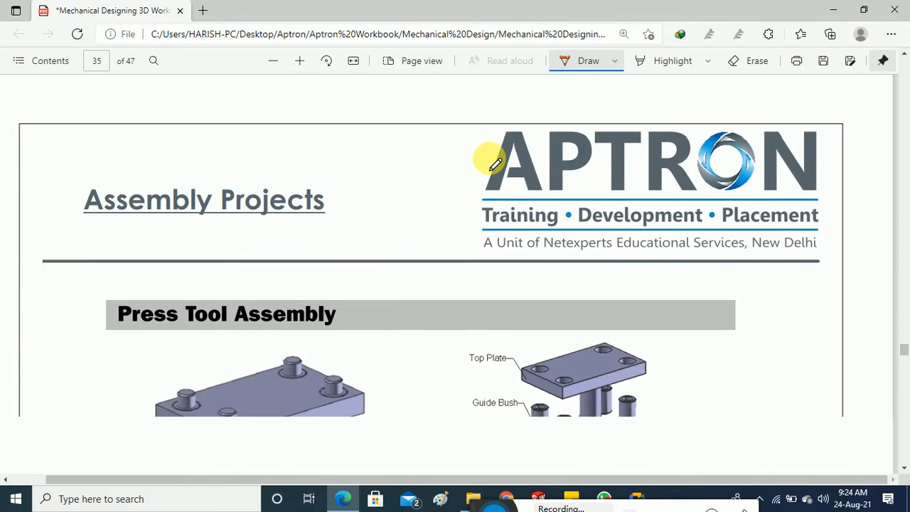
pyautogui.scroll(6, 492, 163)
pyautogui.scroll(15, 488, 176)
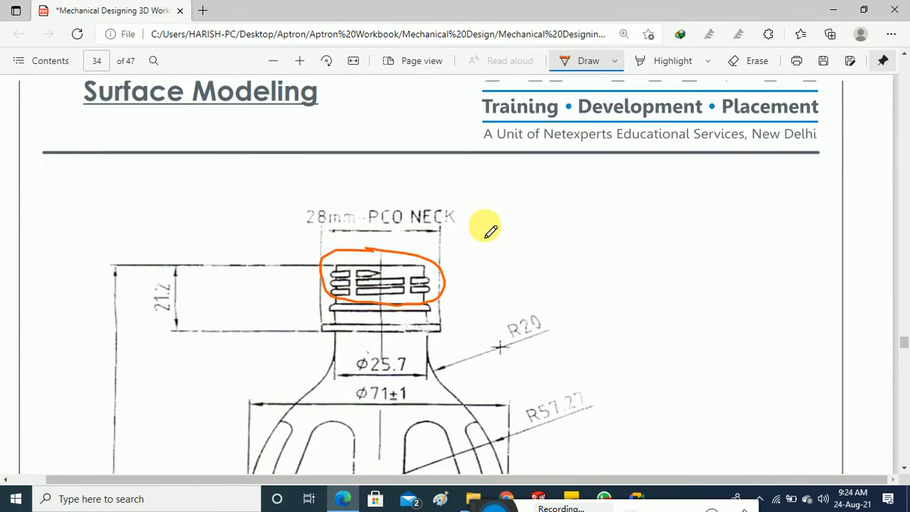
pyautogui.scroll(5, 484, 229)
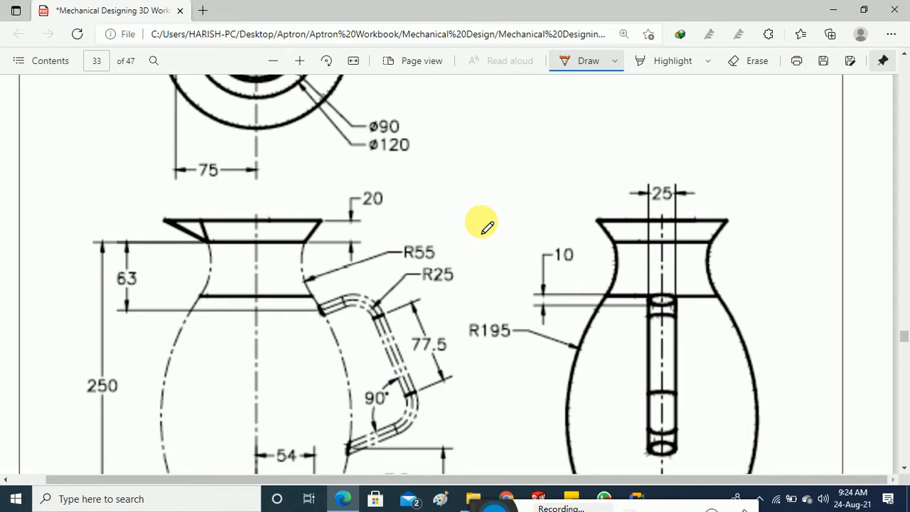
pyautogui.scroll(12, 488, 227)
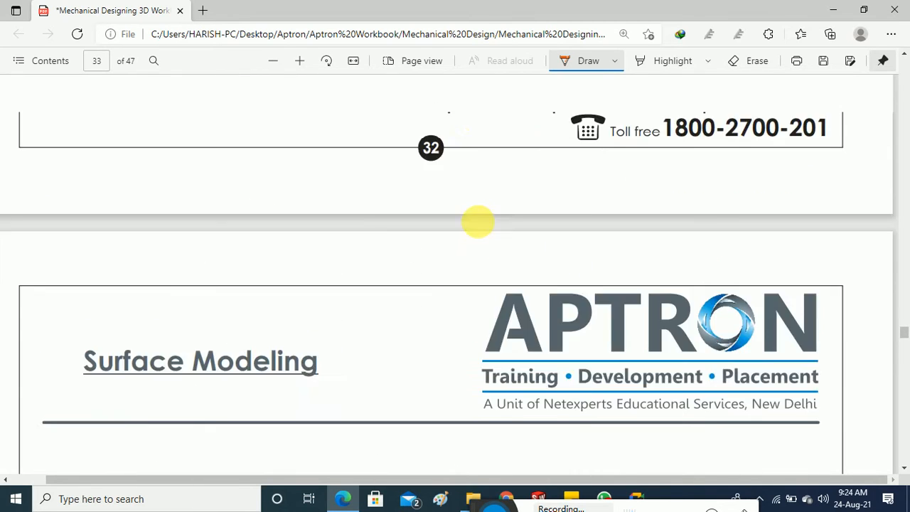
pyautogui.scroll(20, 478, 223)
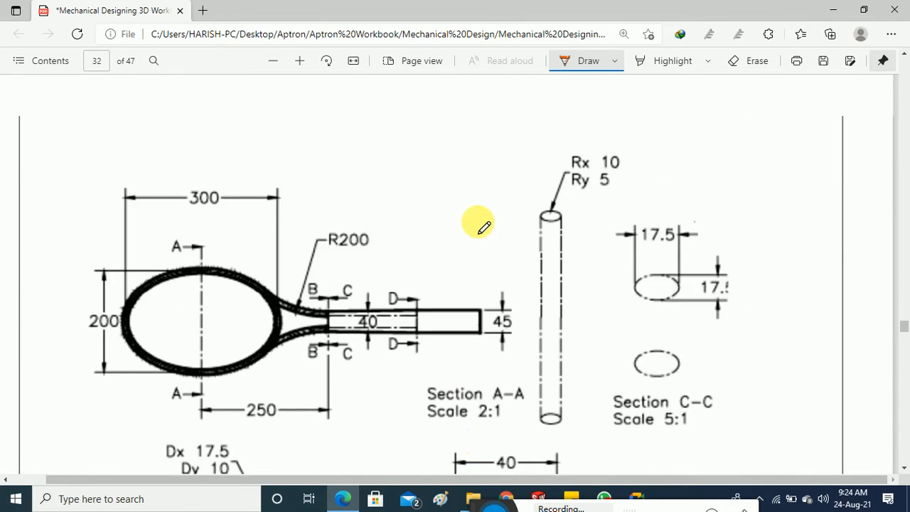
pyautogui.scroll(1, 483, 226)
pyautogui.moveTo(409, 213)
pyautogui.mouseDown()
pyautogui.moveTo(433, 254)
pyautogui.moveTo(505, 195)
pyautogui.mouseUp()
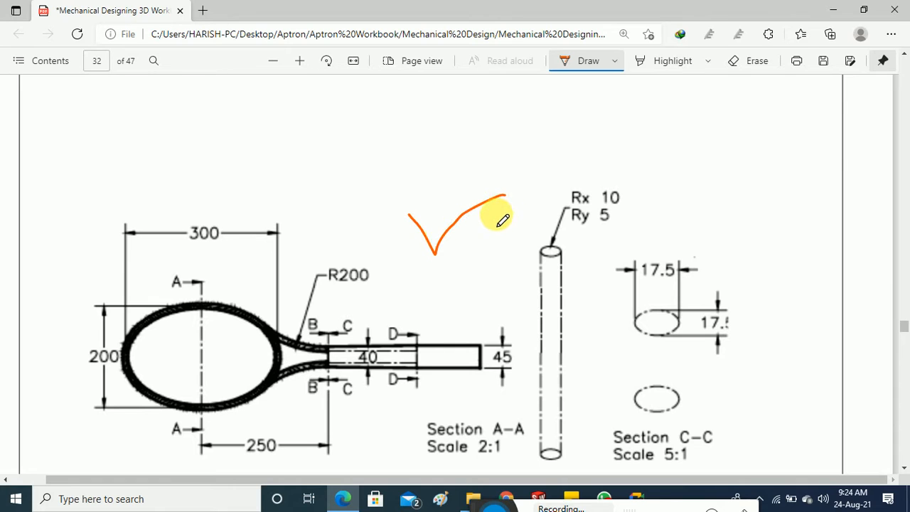
pyautogui.scroll(4, 497, 234)
pyautogui.scroll(-5, 497, 237)
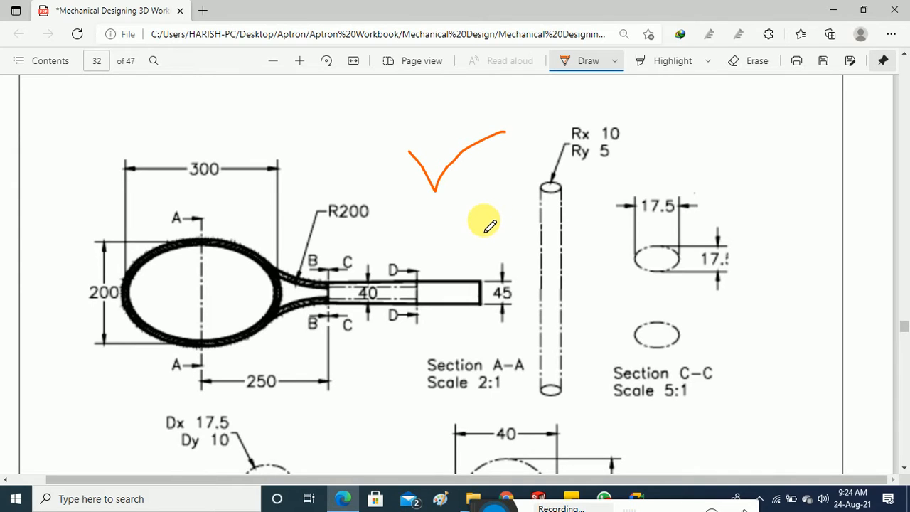
pyautogui.scroll(-1, 487, 224)
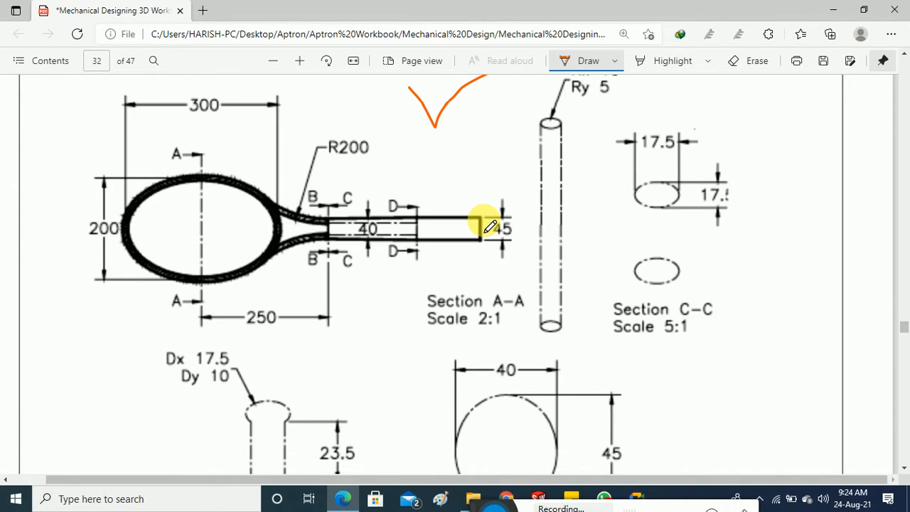
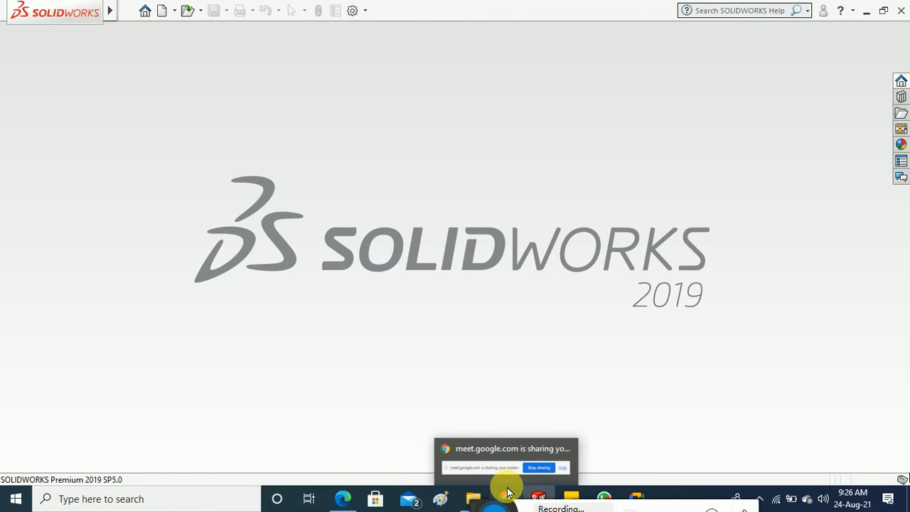
# Switch to the Google Meet call, mute the microphone and admit the waiting participant.
pyautogui.click(556, 443)
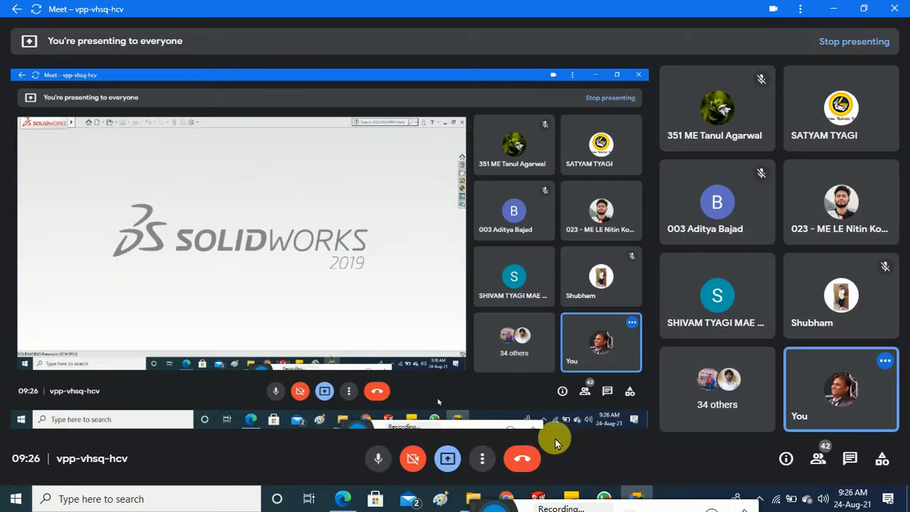
pyautogui.click(379, 458)
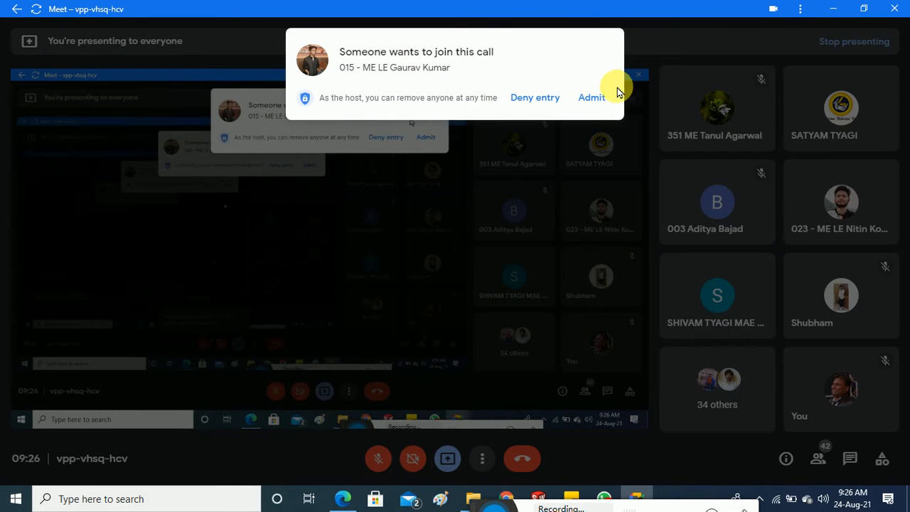
pyautogui.click(596, 100)
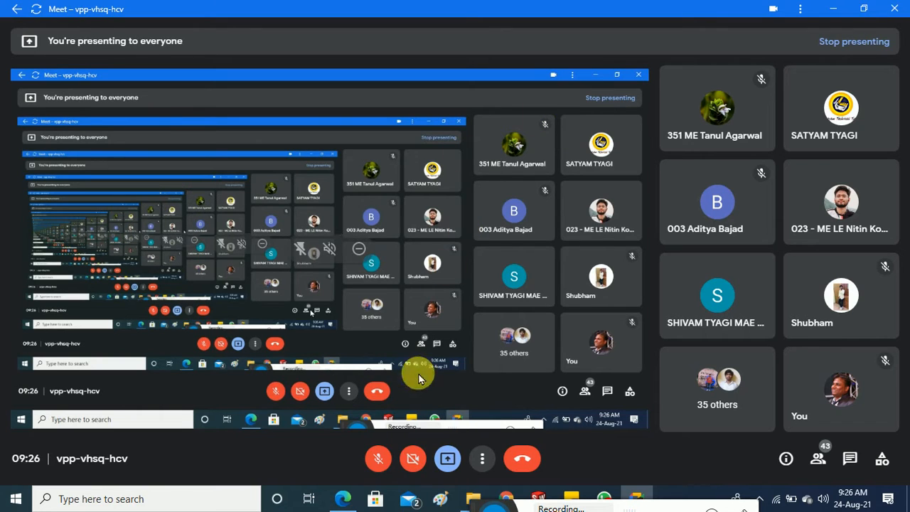
# Admit the next waiting participant to the call, leave the microphone on and return to SOLIDWORKS.
pyautogui.click(384, 454)
pyautogui.click(386, 457)
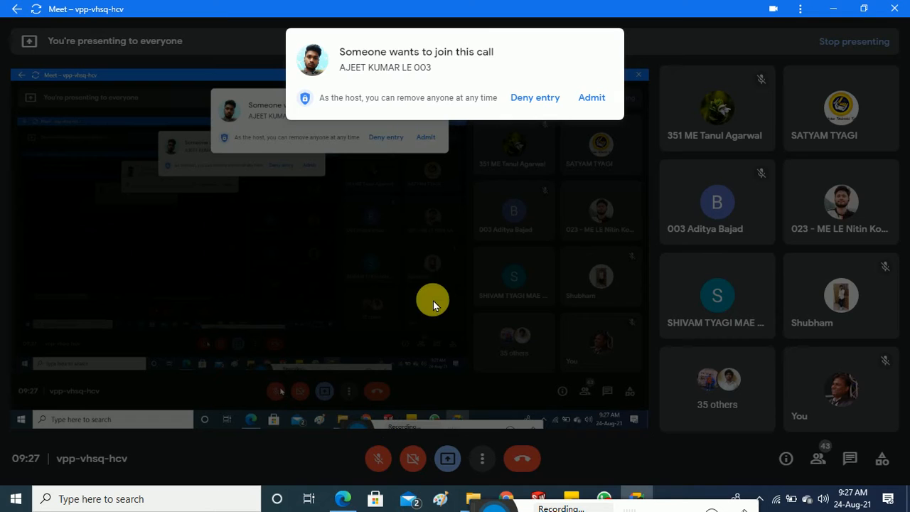
pyautogui.click(595, 100)
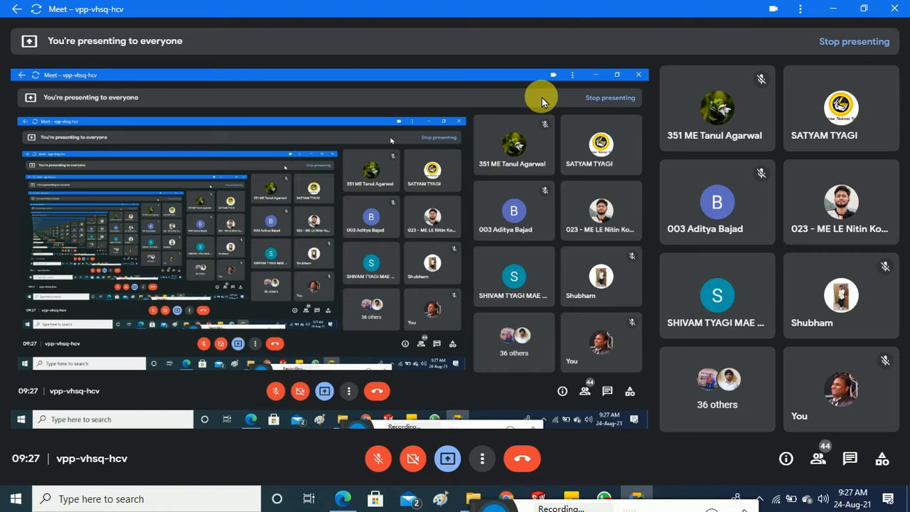
pyautogui.click(377, 458)
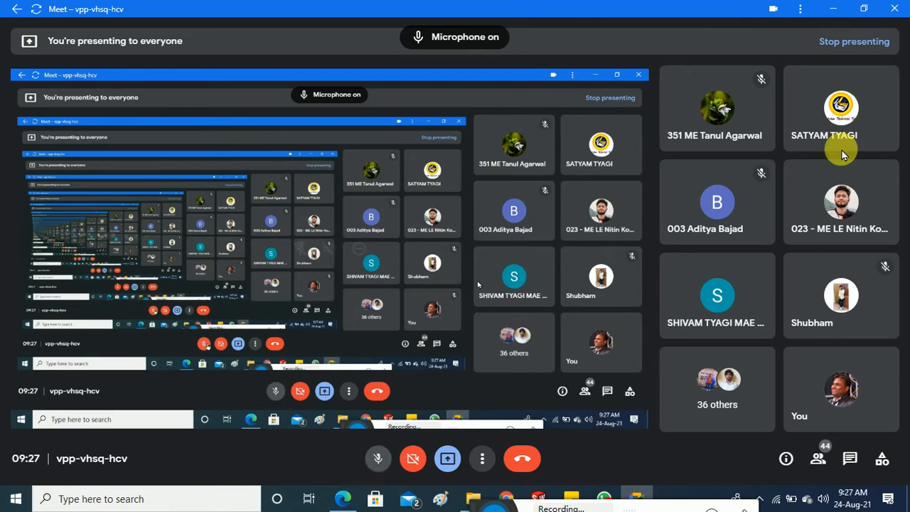
pyautogui.click(834, 8)
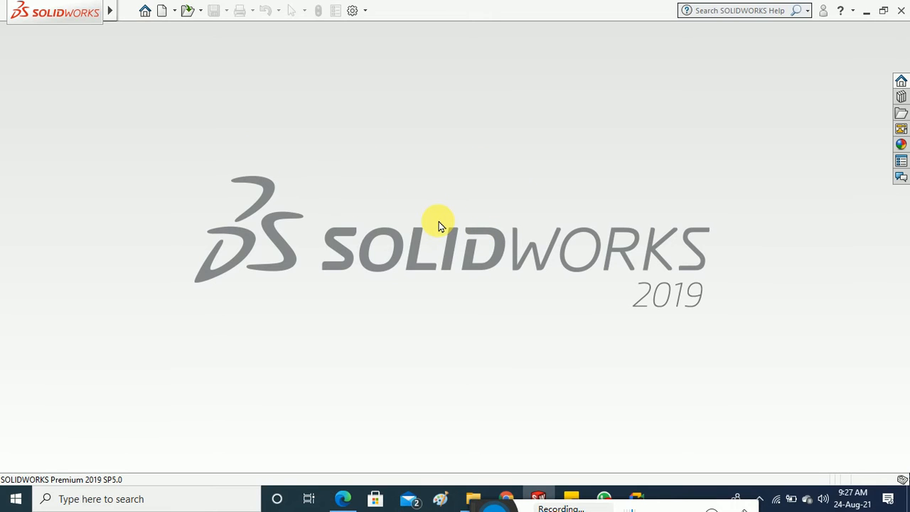
# Open and cancel the new document dialog, check the participants in the Google Meet call and minimize the call window.
pyautogui.click(162, 10)
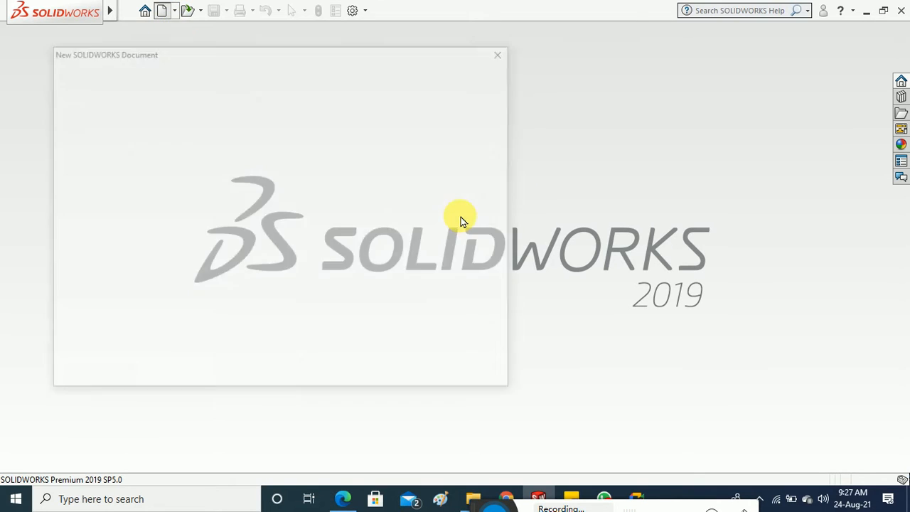
pyautogui.click(420, 364)
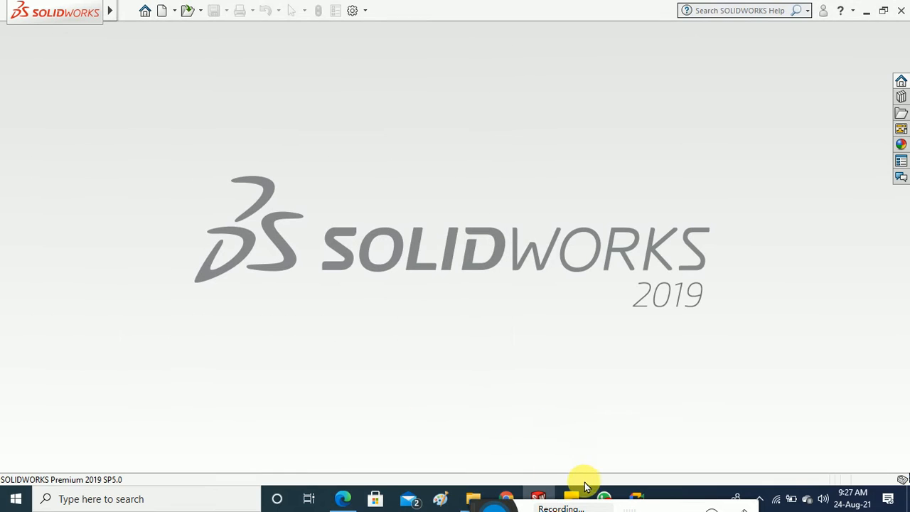
pyautogui.click(634, 496)
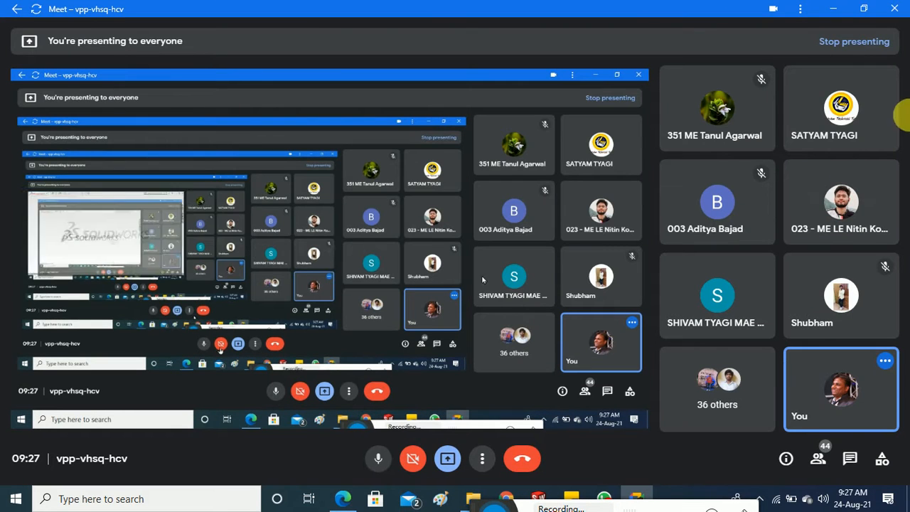
pyautogui.click(836, 10)
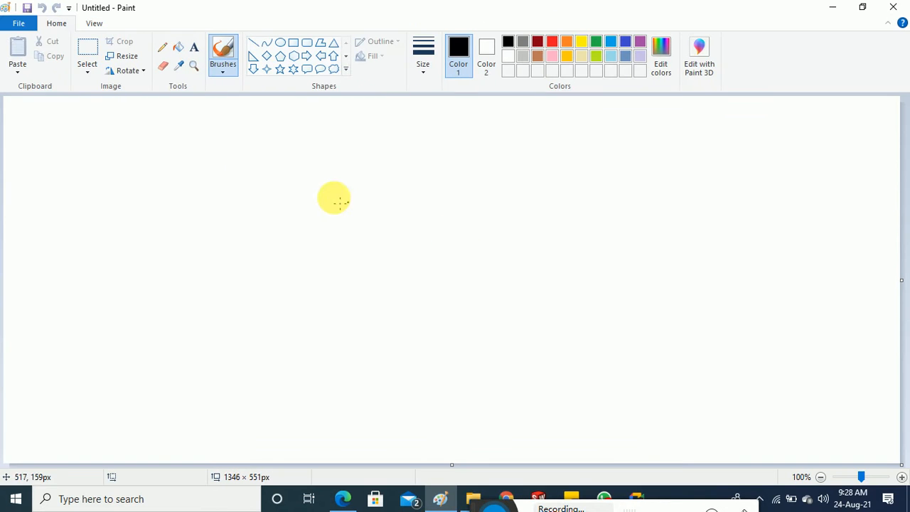
# Handwrite "Member → Welding → Weldment" on the blank Paint canvas with the black brush, underline "Welding" and minimize Paint.
pyautogui.moveTo(102, 118)
pyautogui.mouseDown()
pyautogui.moveTo(101, 138)
pyautogui.moveTo(124, 150)
pyautogui.moveTo(147, 138)
pyautogui.moveTo(206, 146)
pyautogui.moveTo(252, 119)
pyautogui.moveTo(302, 155)
pyautogui.moveTo(362, 129)
pyautogui.moveTo(371, 142)
pyautogui.moveTo(361, 154)
pyautogui.mouseUp()
pyautogui.moveTo(409, 118)
pyautogui.mouseDown()
pyautogui.moveTo(447, 122)
pyautogui.moveTo(459, 145)
pyautogui.moveTo(474, 128)
pyautogui.moveTo(493, 136)
pyautogui.moveTo(526, 125)
pyautogui.moveTo(542, 136)
pyautogui.moveTo(560, 123)
pyautogui.moveTo(581, 134)
pyautogui.mouseUp()
pyautogui.moveTo(424, 177)
pyautogui.mouseDown()
pyautogui.moveTo(673, 152)
pyautogui.moveTo(704, 135)
pyautogui.moveTo(713, 147)
pyautogui.moveTo(756, 122)
pyautogui.moveTo(797, 138)
pyautogui.moveTo(904, 137)
pyautogui.mouseUp()
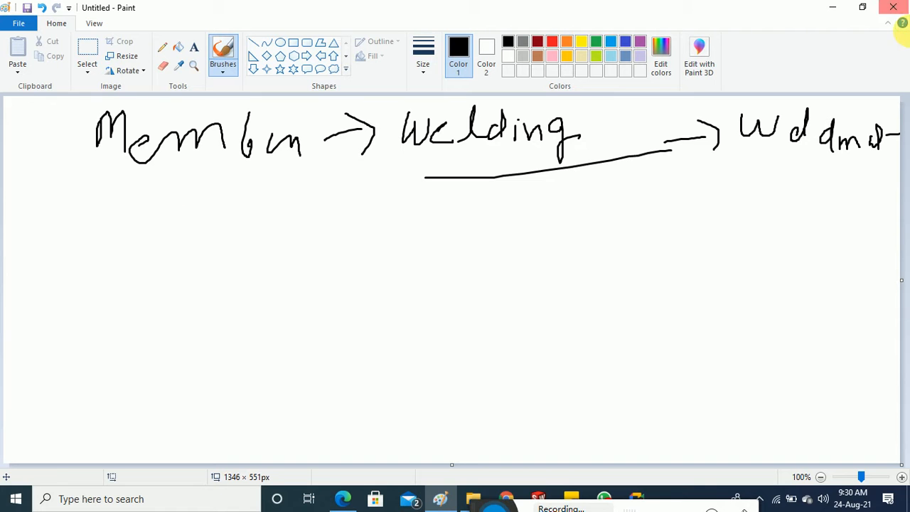
pyautogui.click(833, 11)
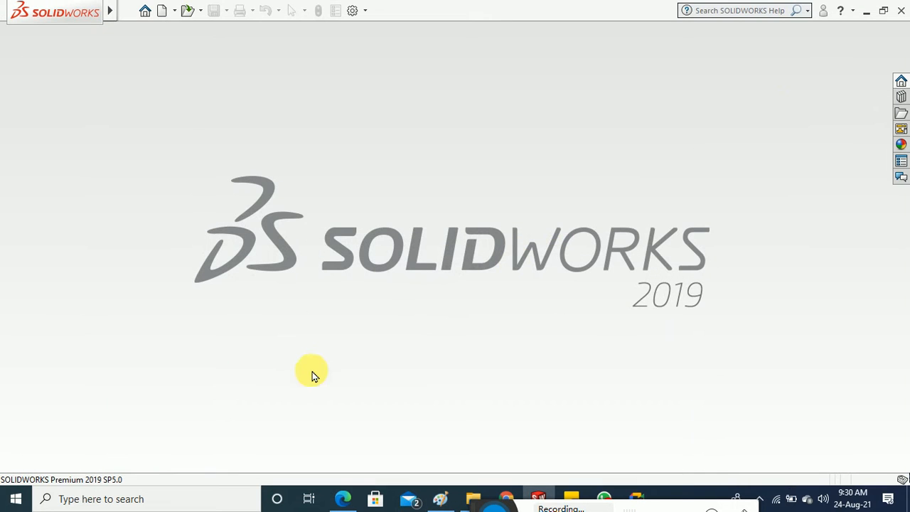
# Minimize SOLIDWORKS and open a new Google Chrome window.
pyautogui.click(868, 14)
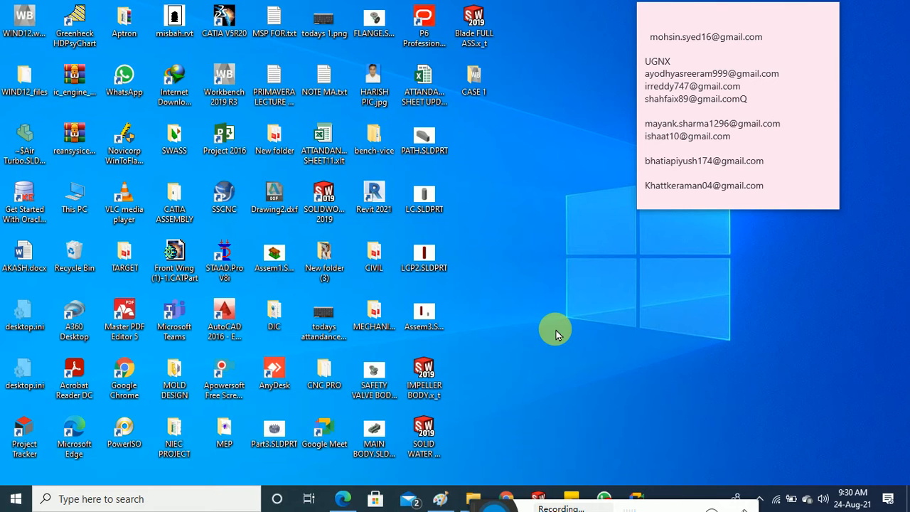
pyautogui.click(513, 496)
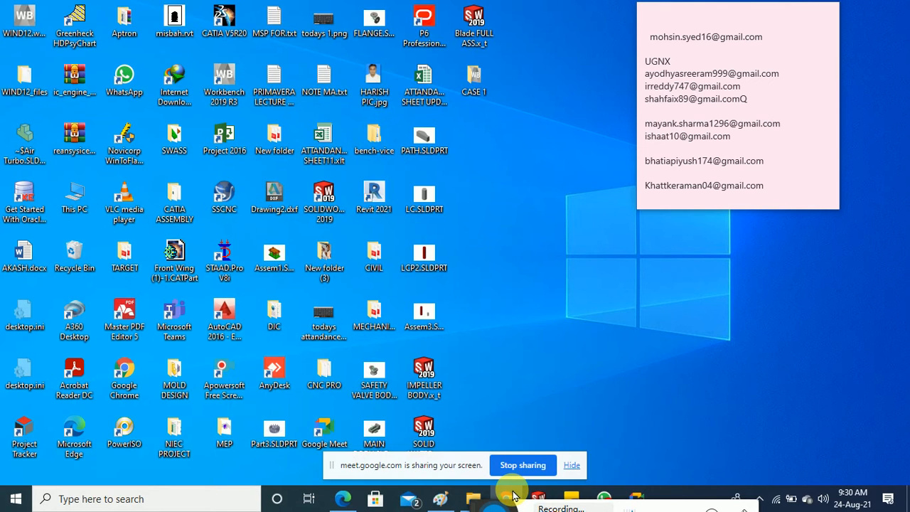
pyautogui.rightClick(512, 497)
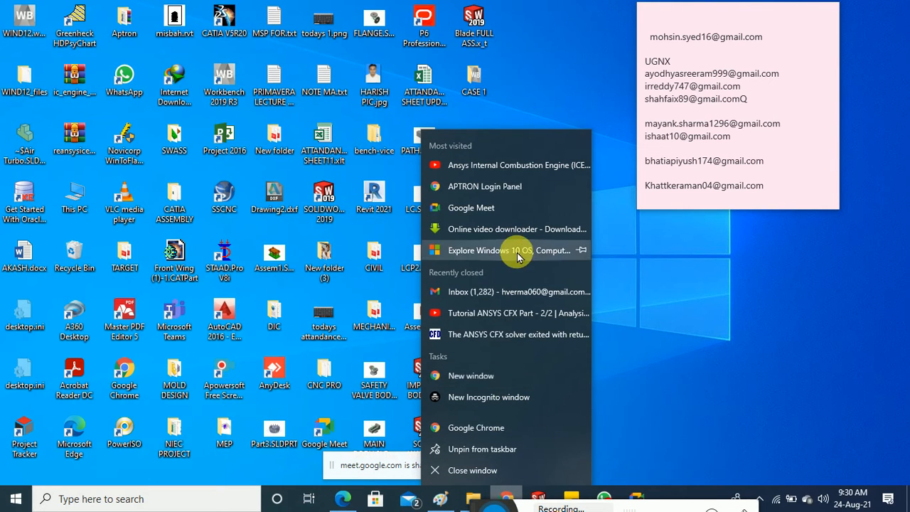
pyautogui.click(484, 376)
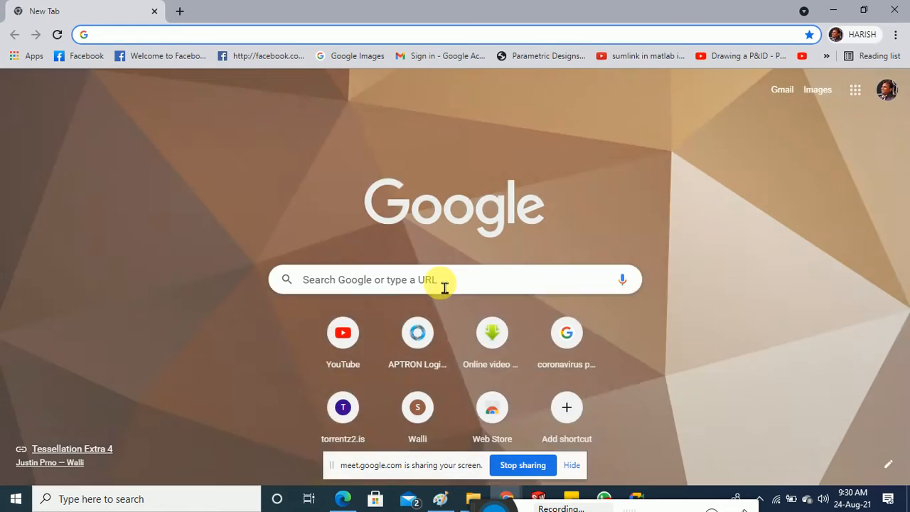
# Search Google for "weldment" and show the image results.
pyautogui.click(443, 286)
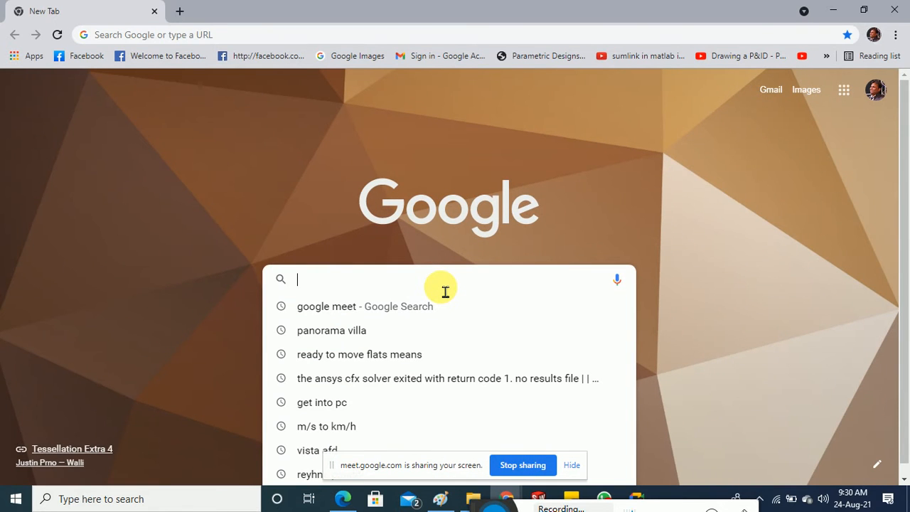
pyautogui.write('WEL')
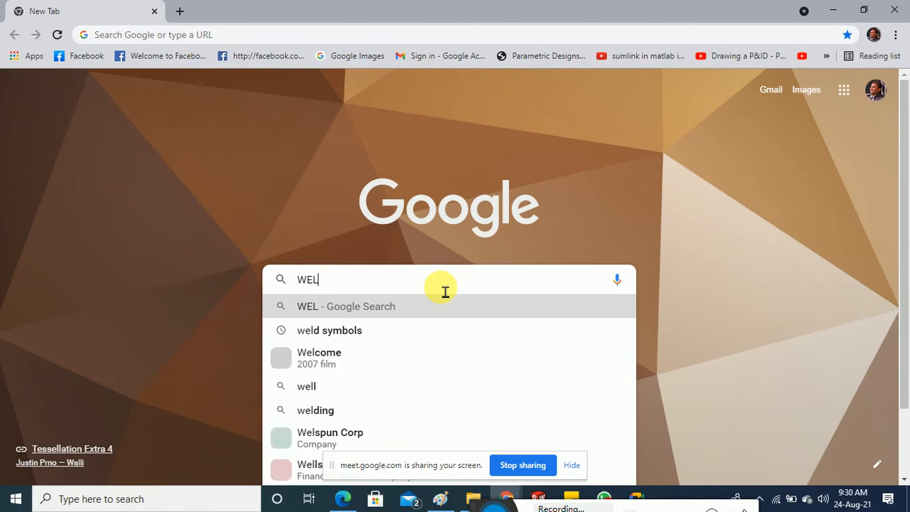
pyautogui.write('DMENT')
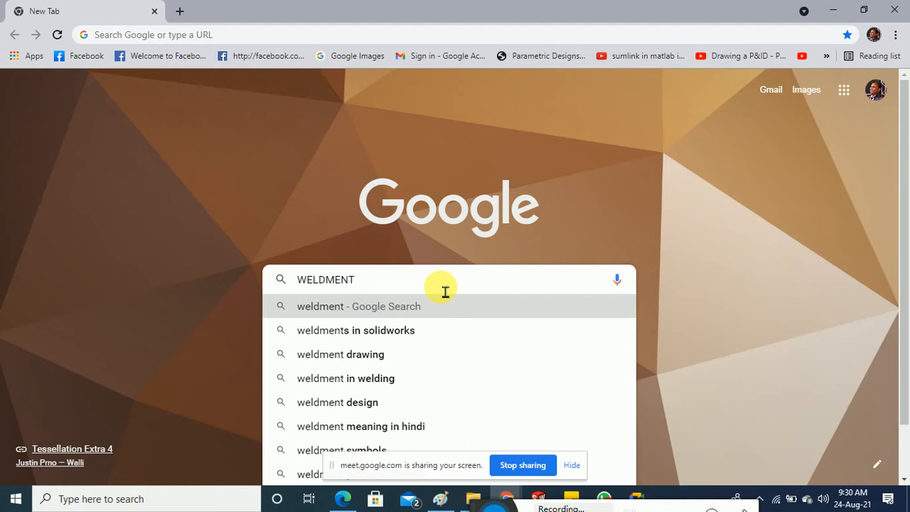
pyautogui.click(400, 307)
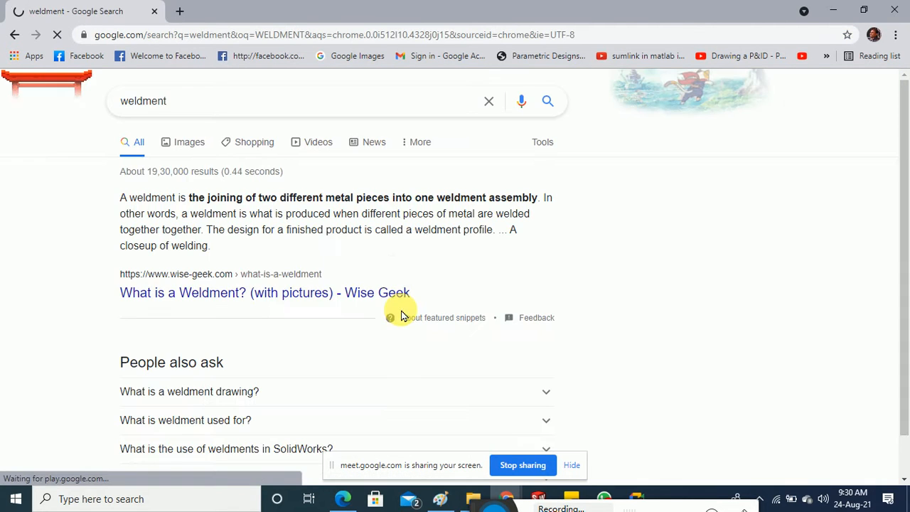
pyautogui.click(190, 142)
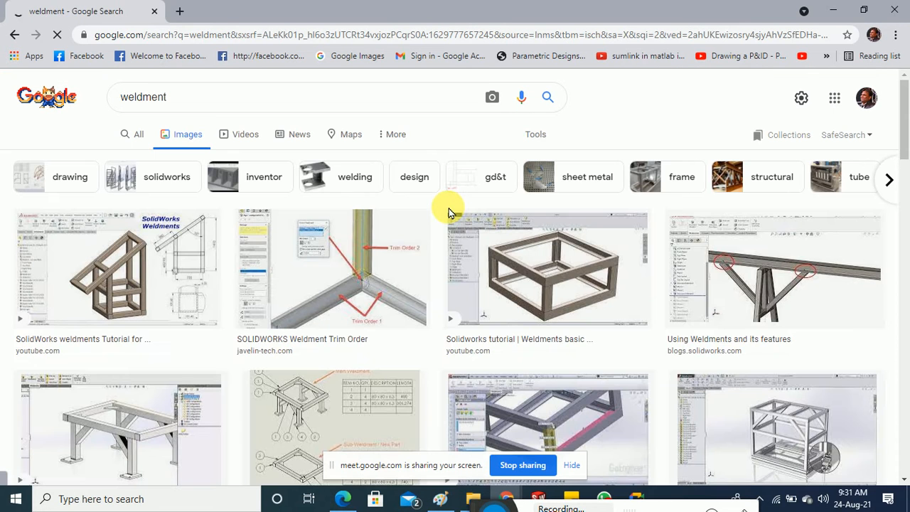
# Browse the weldment image results and open the preview of the orange tubular vehicle frame from CAD CAM Teacher.
pyautogui.scroll(-2, 497, 264)
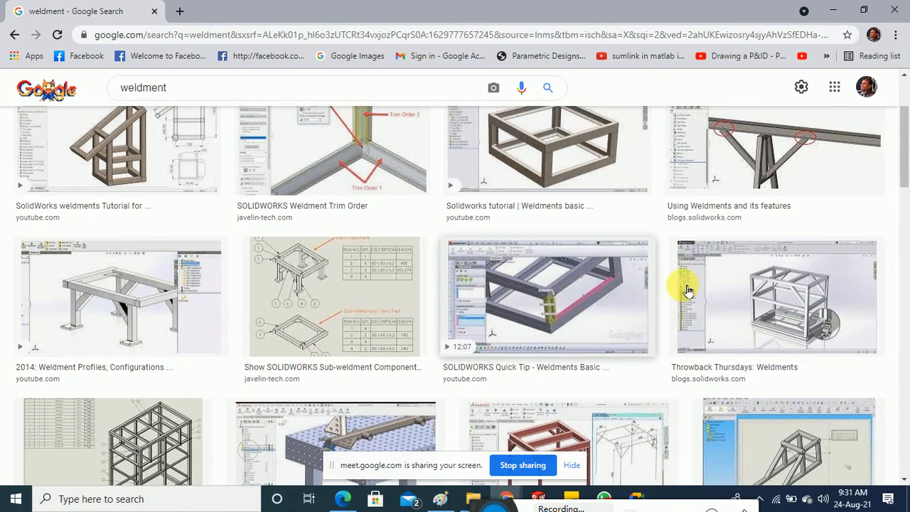
pyautogui.scroll(-3, 810, 299)
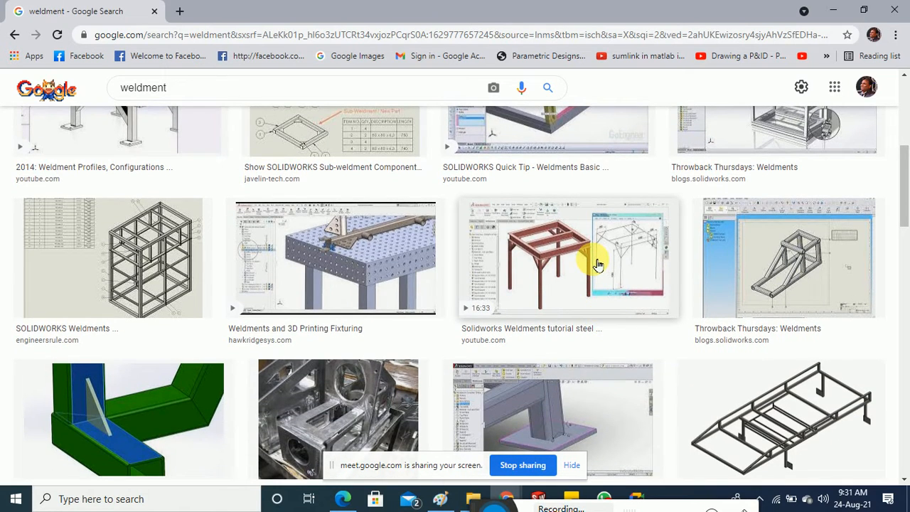
pyautogui.scroll(-2, 591, 281)
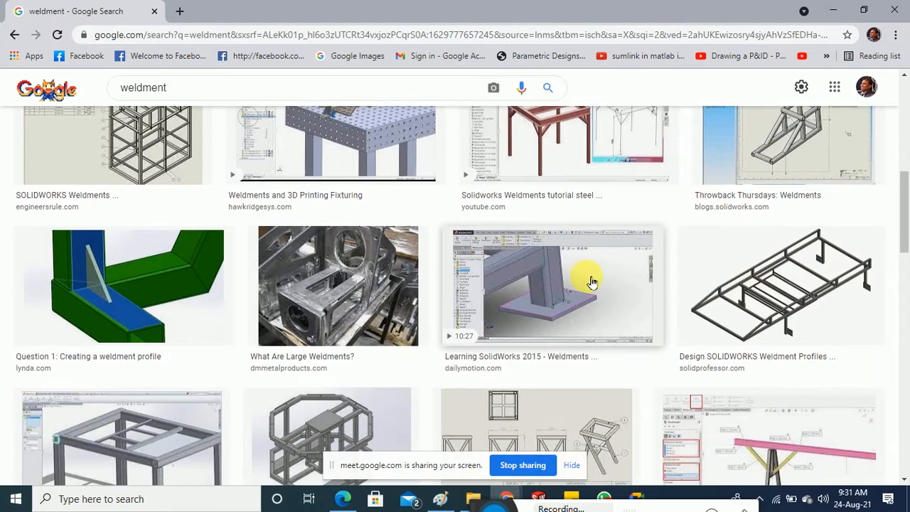
pyautogui.scroll(-3, 592, 282)
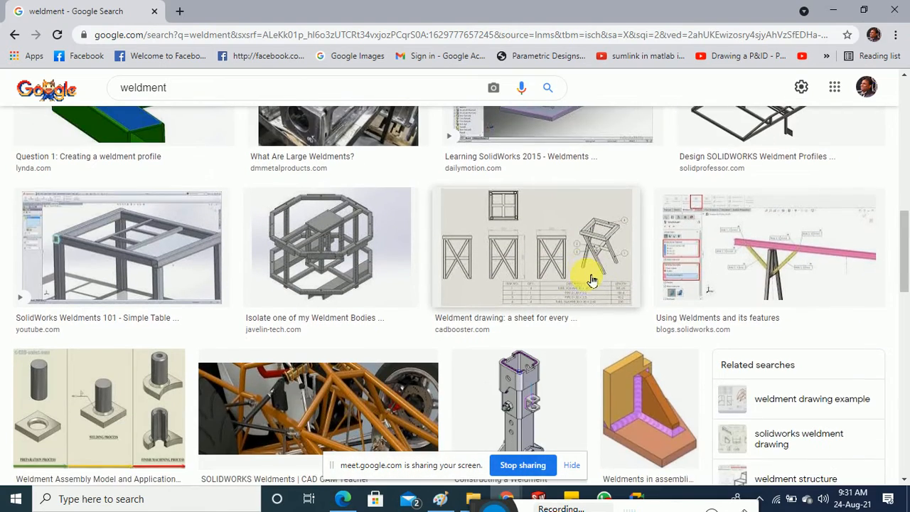
pyautogui.scroll(-3, 590, 277)
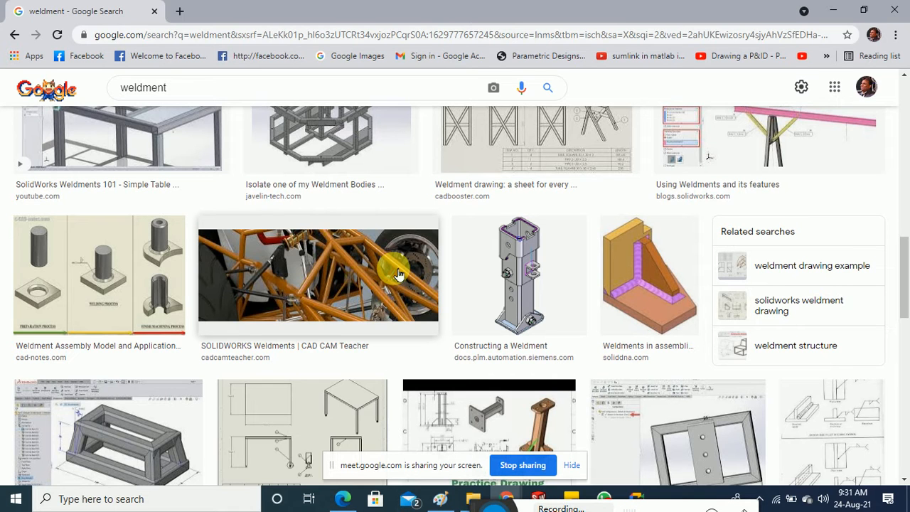
pyautogui.click(396, 274)
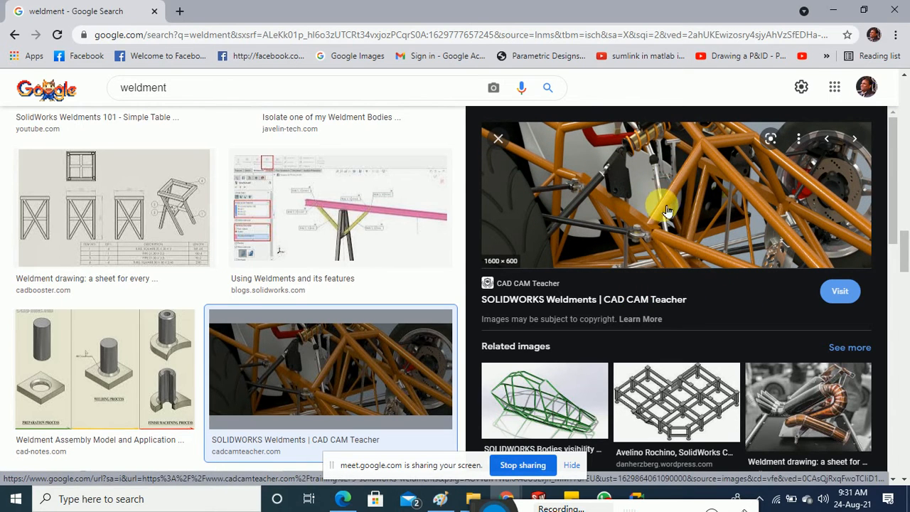
# Open the related image of the green tubular chassis from Javelin Technologies and look through its related images.
pyautogui.scroll(-1, 662, 216)
pyautogui.click(569, 331)
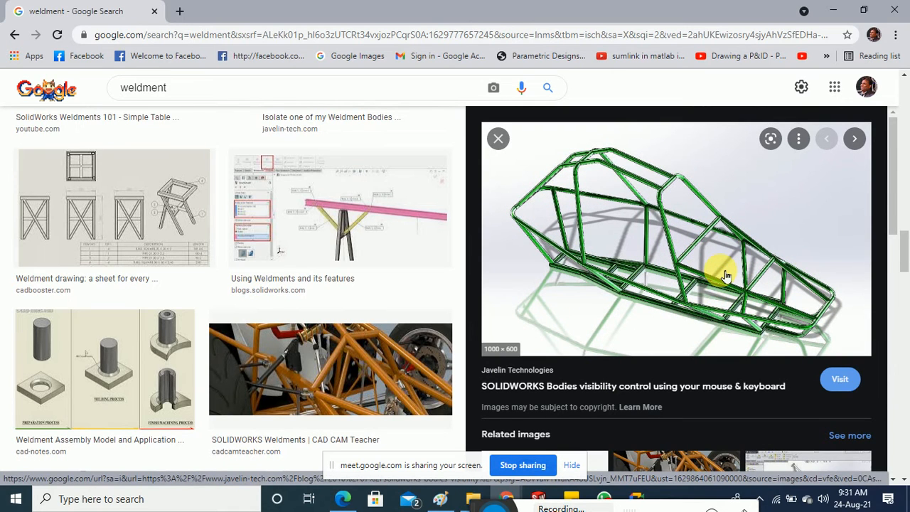
pyautogui.scroll(-3, 681, 258)
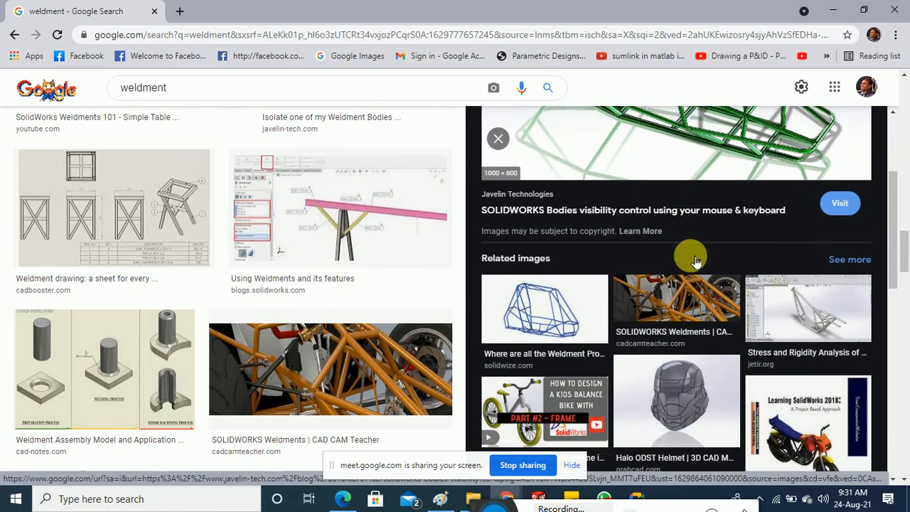
pyautogui.scroll(-1, 686, 250)
pyautogui.scroll(2, 688, 256)
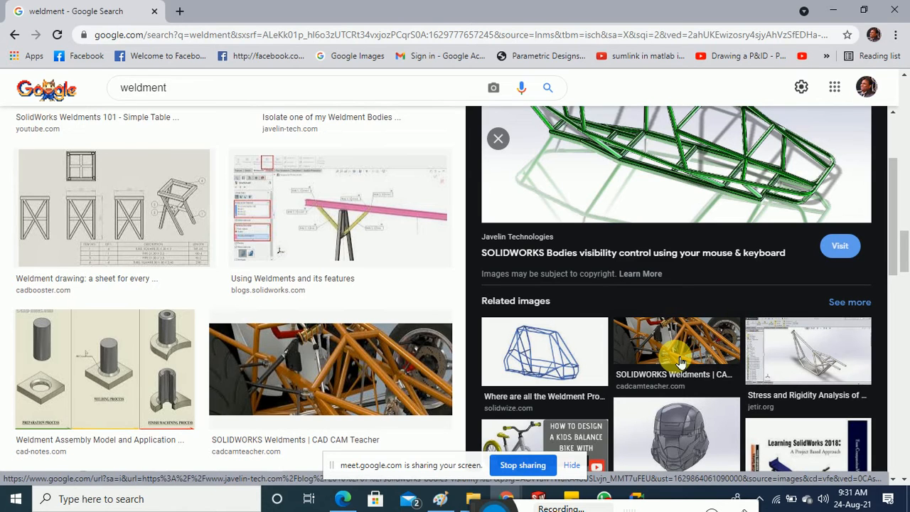
pyautogui.scroll(-3, 680, 362)
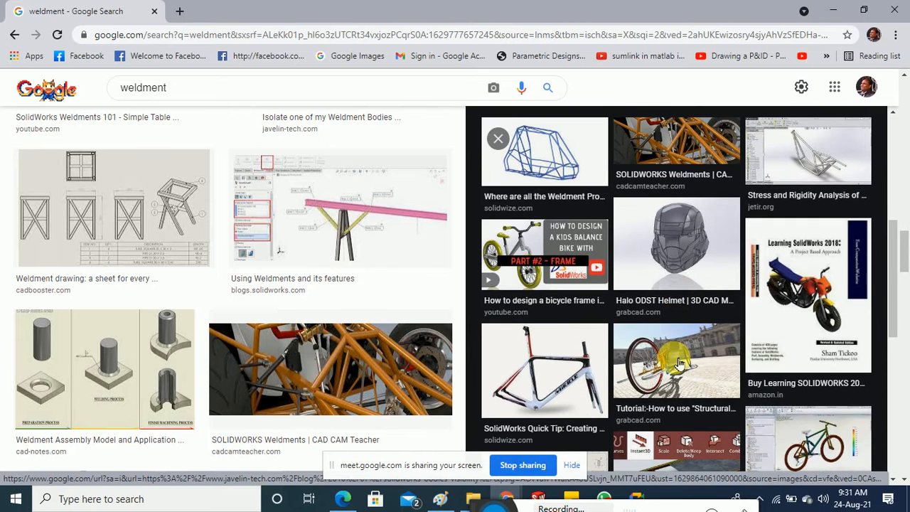
pyautogui.scroll(-3, 679, 363)
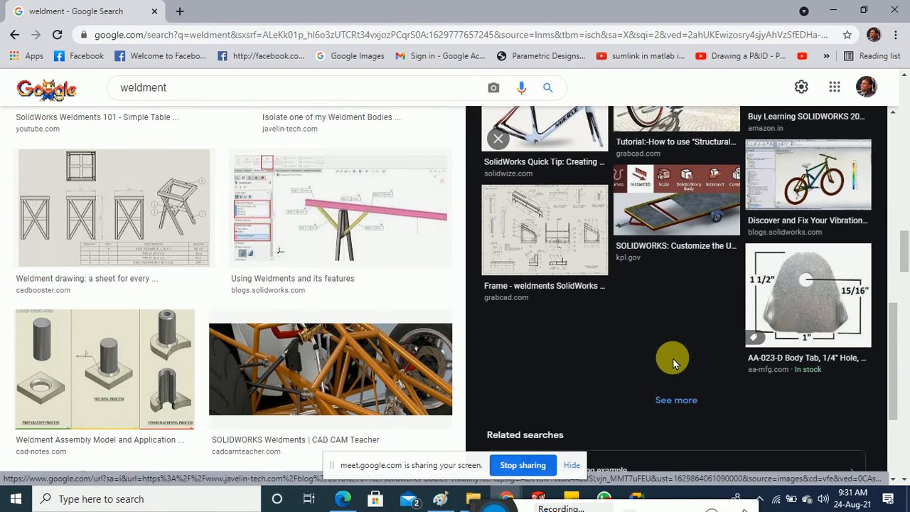
pyautogui.scroll(1, 672, 360)
# Examine further weldment examples in the image results, such as frames, brackets and tables, alongside the green chassis preview.
pyautogui.scroll(-3, 285, 361)
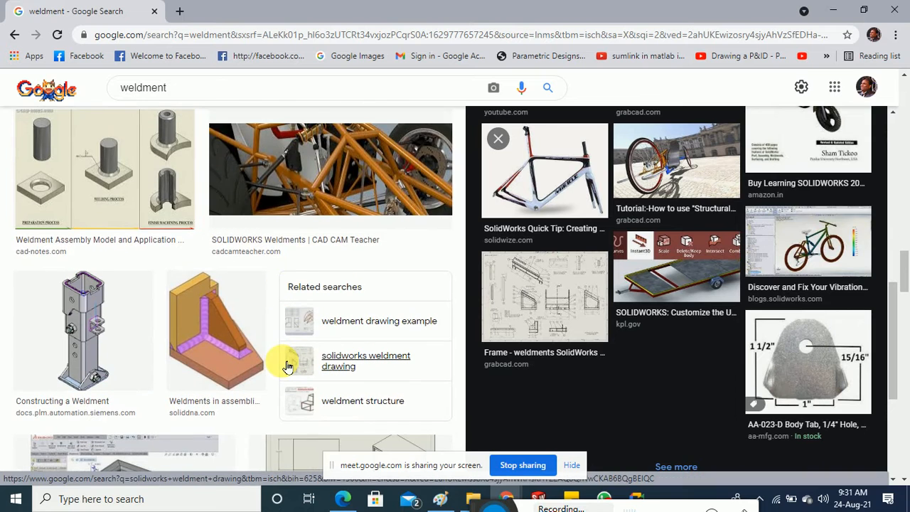
pyautogui.scroll(-5, 287, 366)
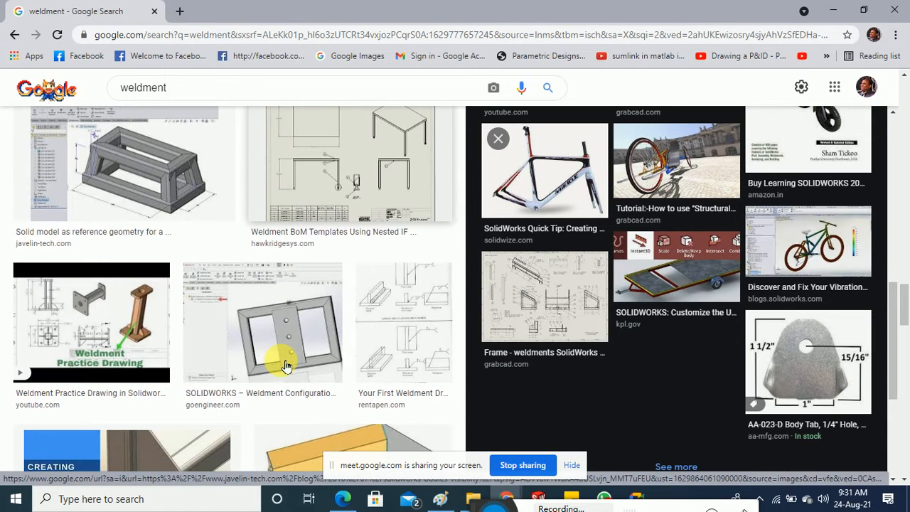
pyautogui.scroll(-2, 284, 366)
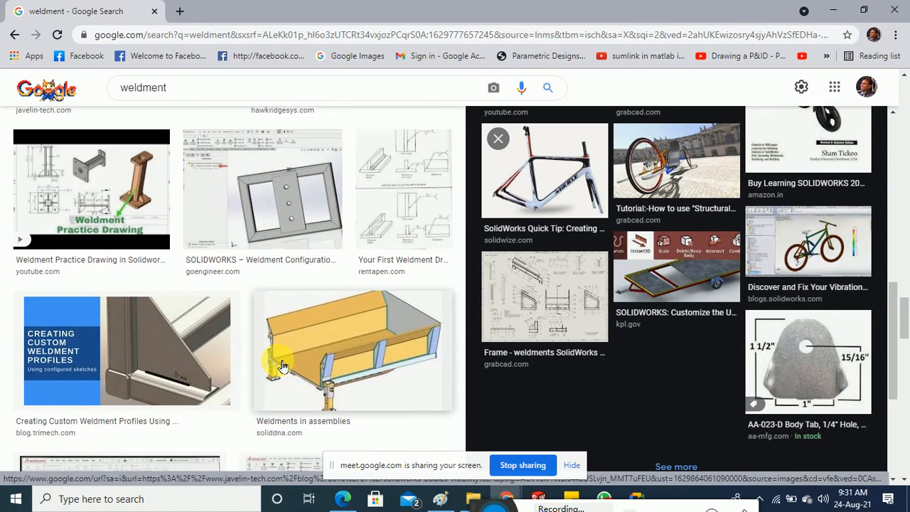
pyautogui.scroll(-2, 283, 364)
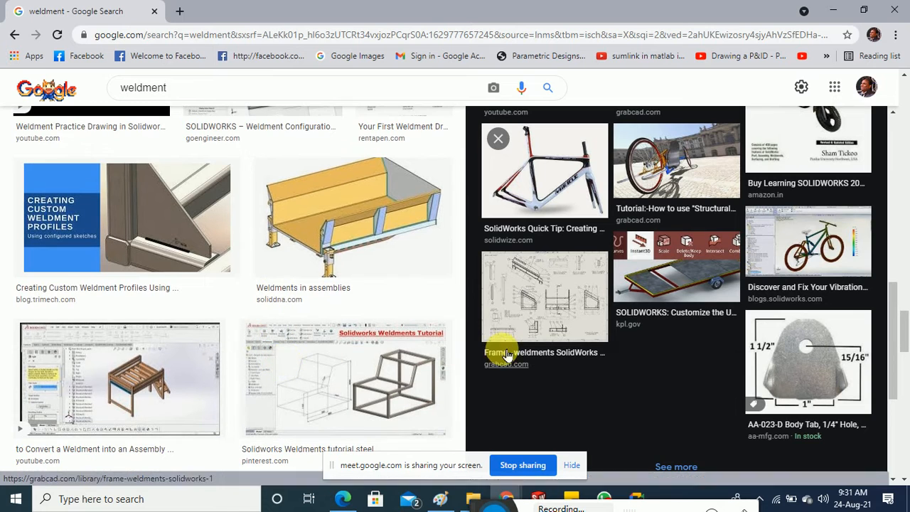
pyautogui.scroll(6, 509, 352)
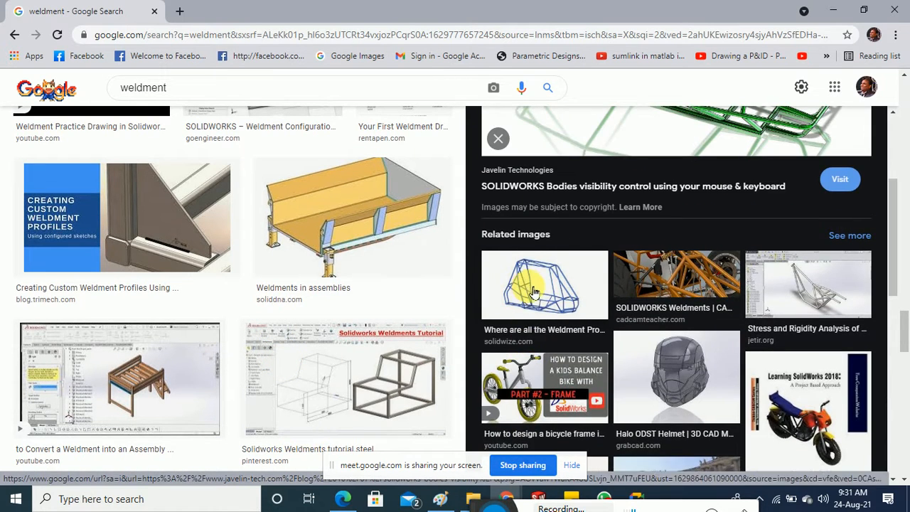
pyautogui.scroll(2, 612, 284)
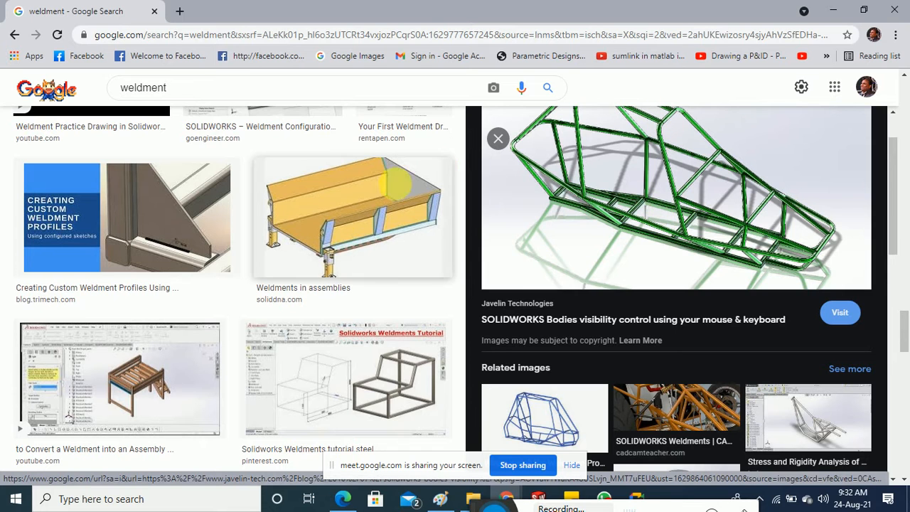
pyautogui.scroll(3, 320, 286)
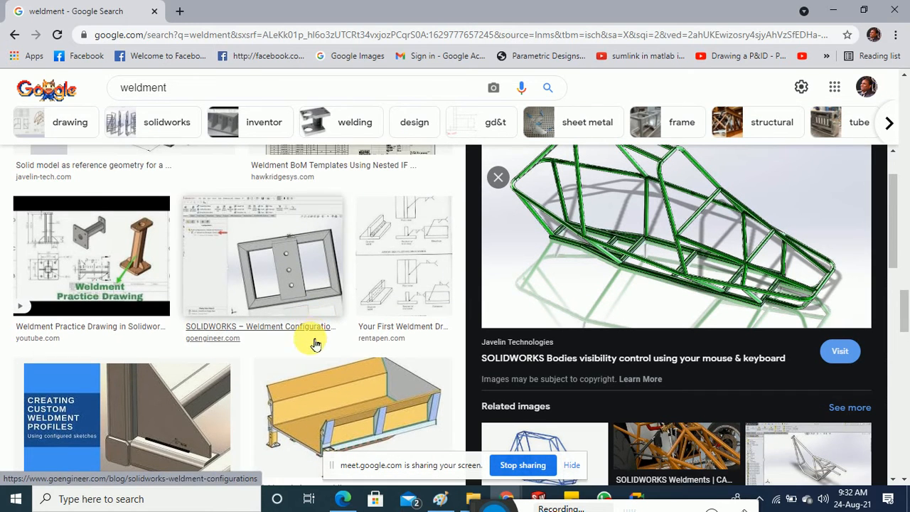
pyautogui.scroll(6, 302, 362)
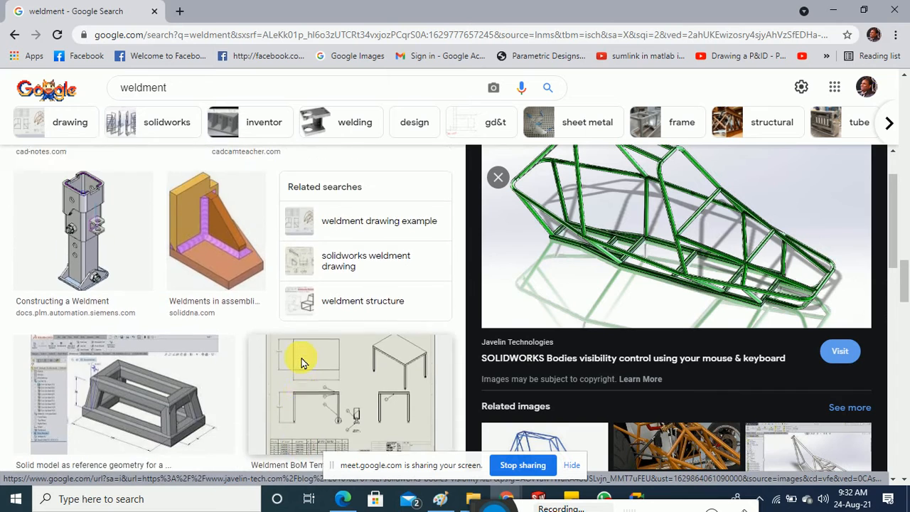
pyautogui.scroll(5, 302, 362)
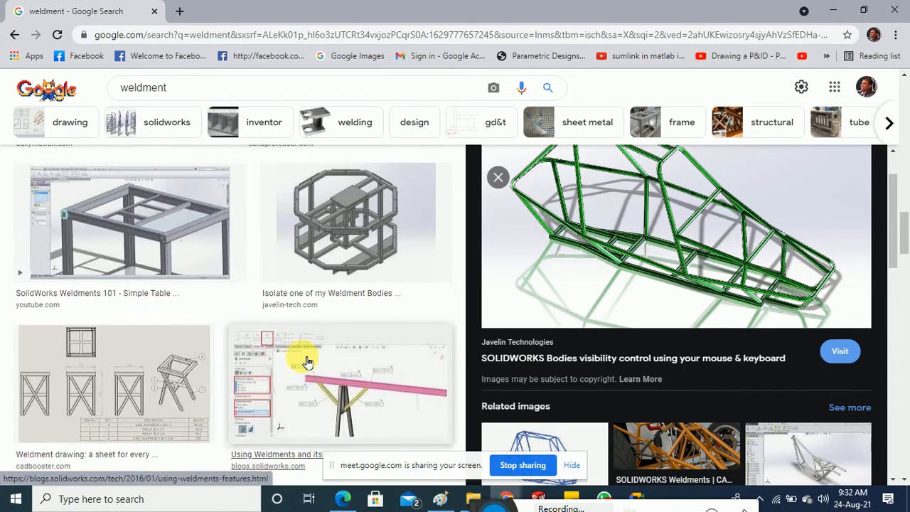
# Preview the SolidWorks Weldments 101 simple table image and the Learning SolidWorks 2015 weld beads image in the weldment results.
pyautogui.scroll(2, 331, 327)
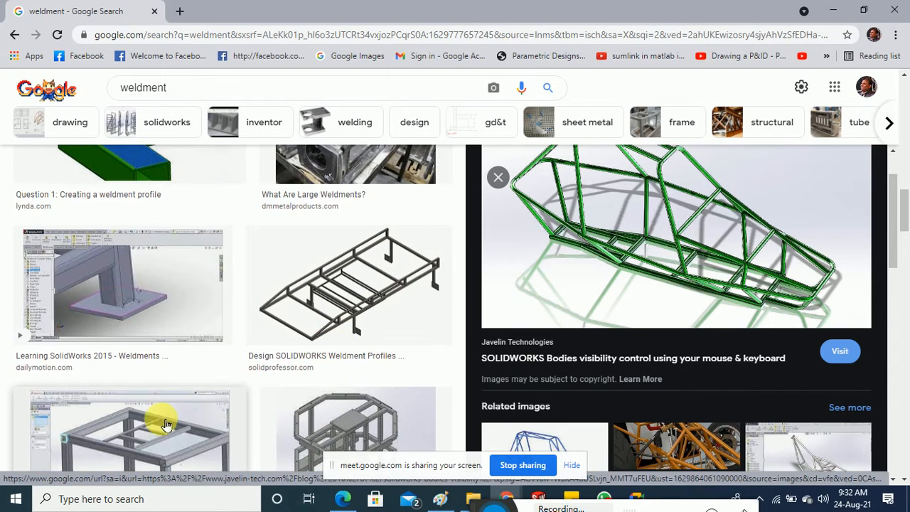
pyautogui.click(162, 421)
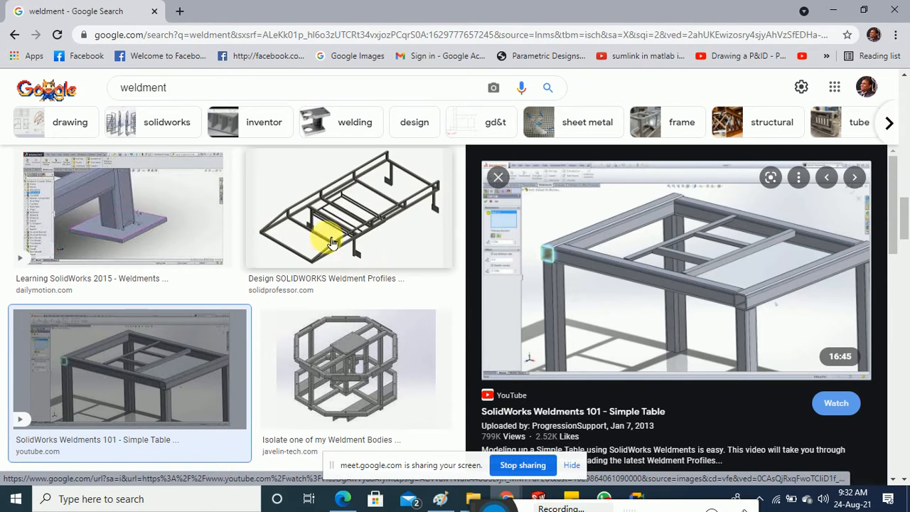
pyautogui.scroll(1, 373, 284)
pyautogui.scroll(1, 377, 302)
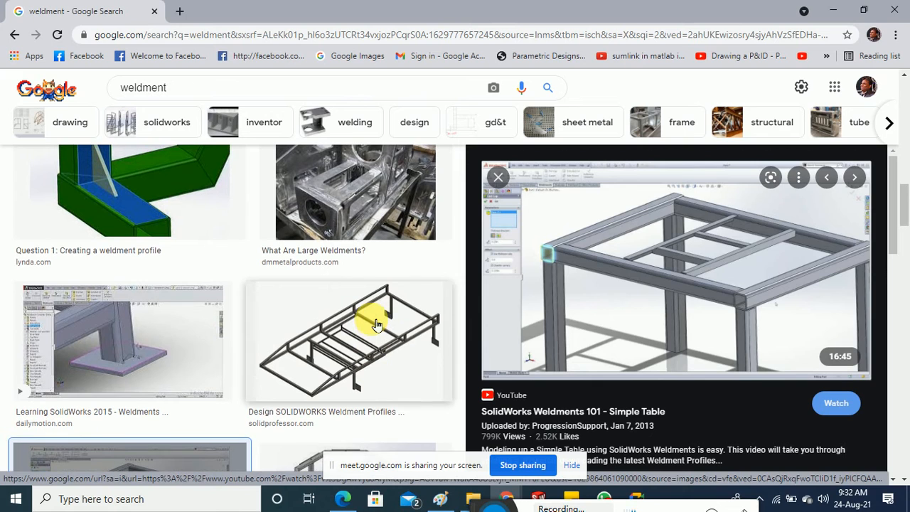
pyautogui.click(178, 349)
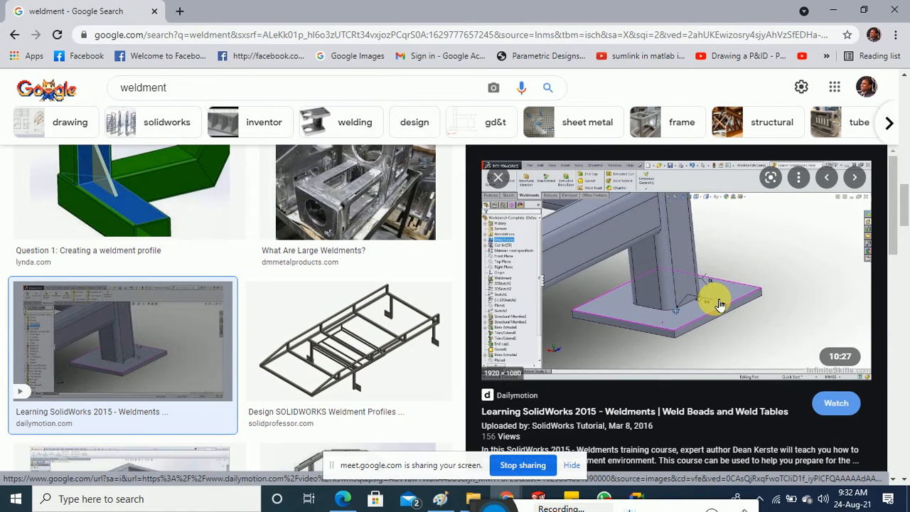
# Preview the red steel structure from the Solidworks Weldments tutorial and the box frame from Throwback Thursdays: Weldments.
pyautogui.scroll(-6, 284, 370)
pyautogui.scroll(1, 304, 356)
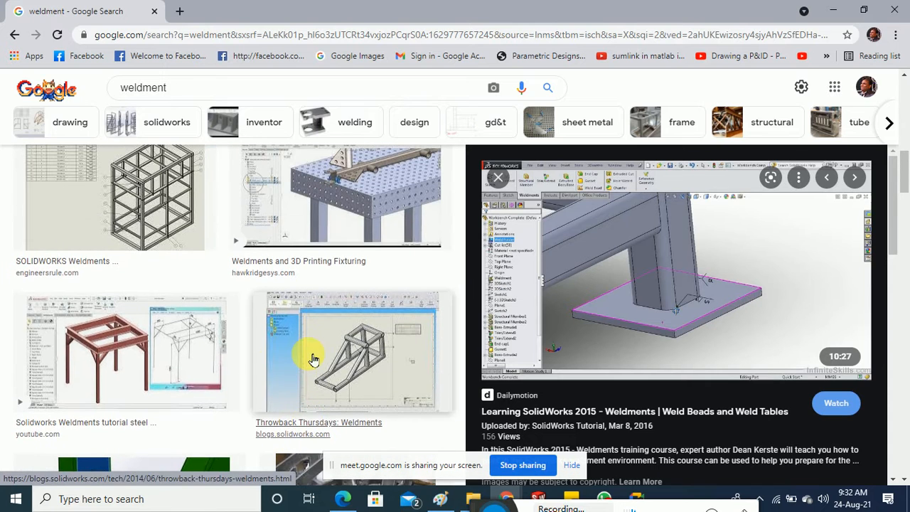
pyautogui.click(128, 349)
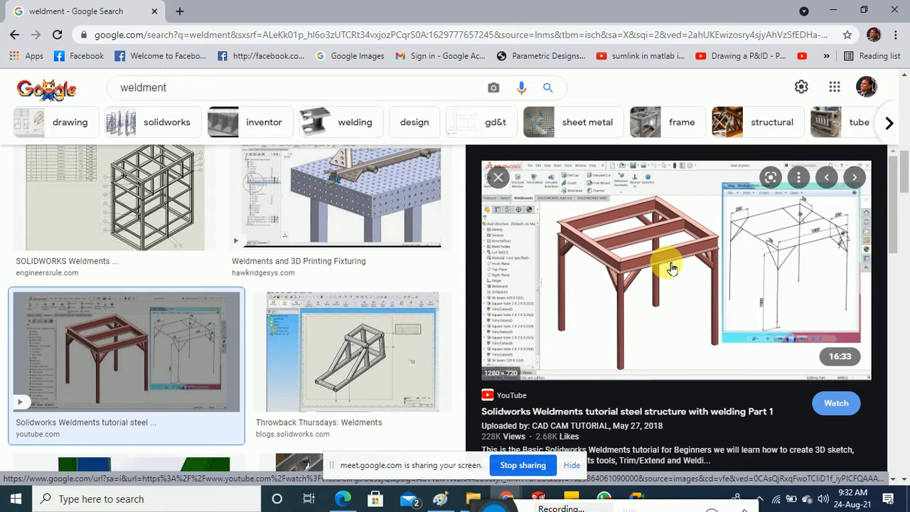
pyautogui.scroll(3, 640, 276)
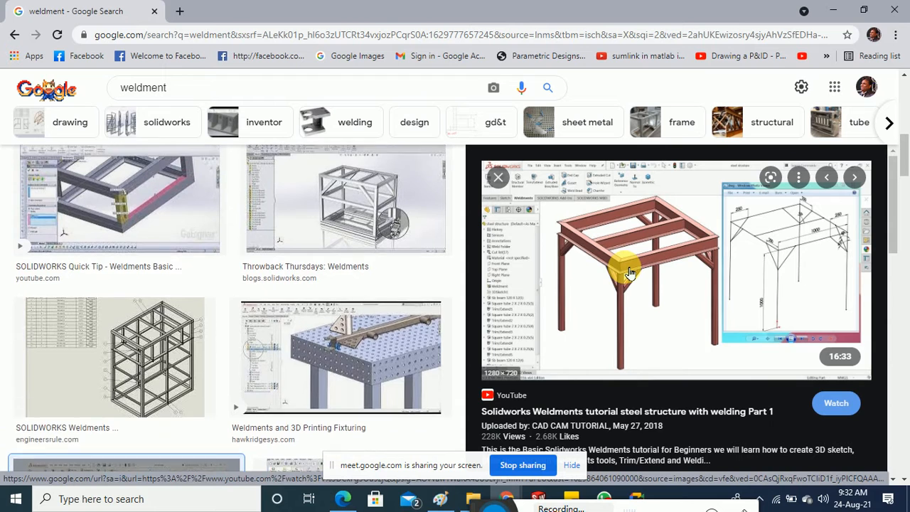
pyautogui.scroll(2, 630, 272)
pyautogui.click(413, 299)
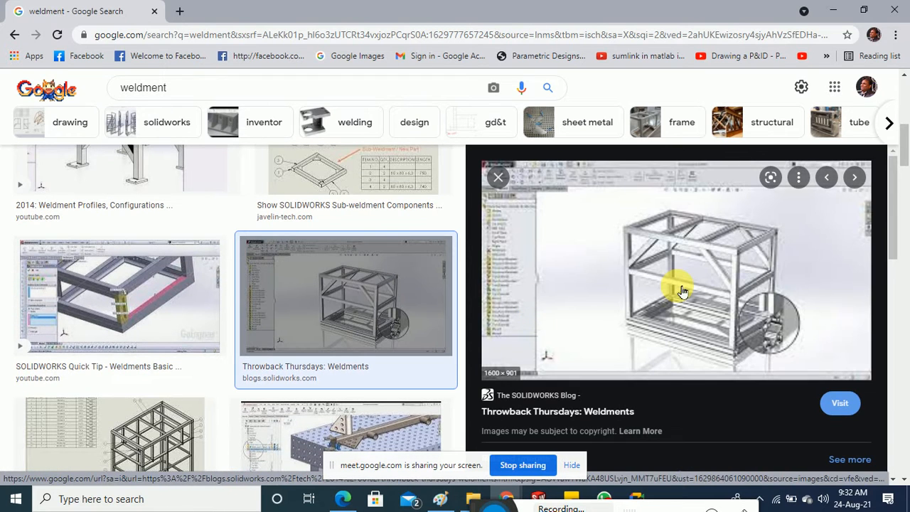
# Preview the New in 2014: Weldment Profiles, Configurations frame and look through its related images.
pyautogui.scroll(2, 687, 302)
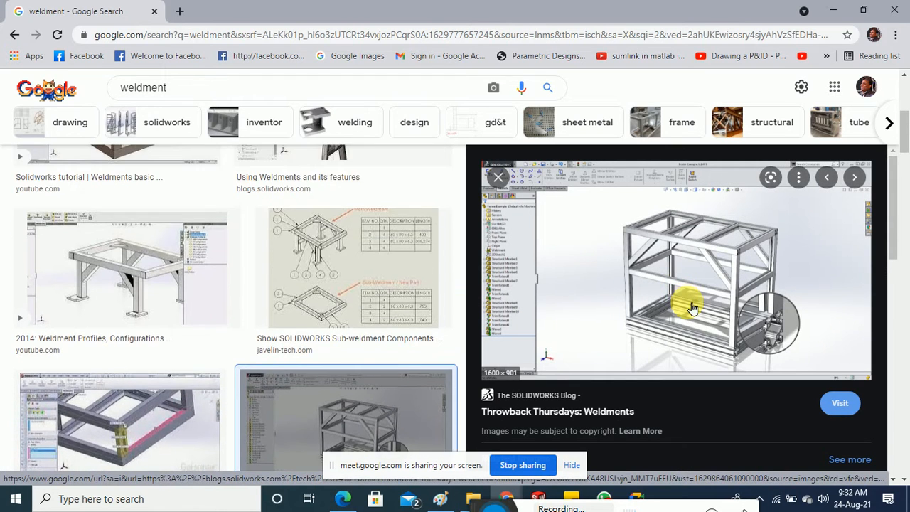
pyautogui.scroll(2, 686, 306)
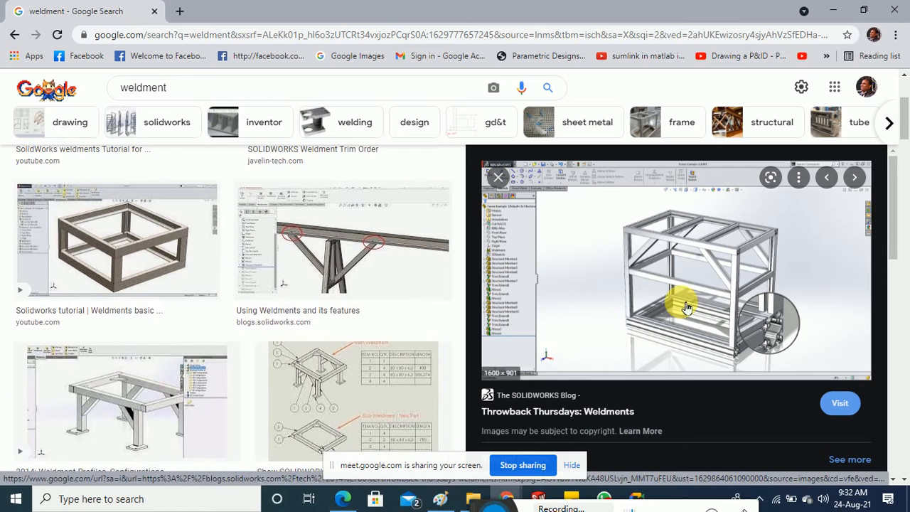
pyautogui.click(116, 412)
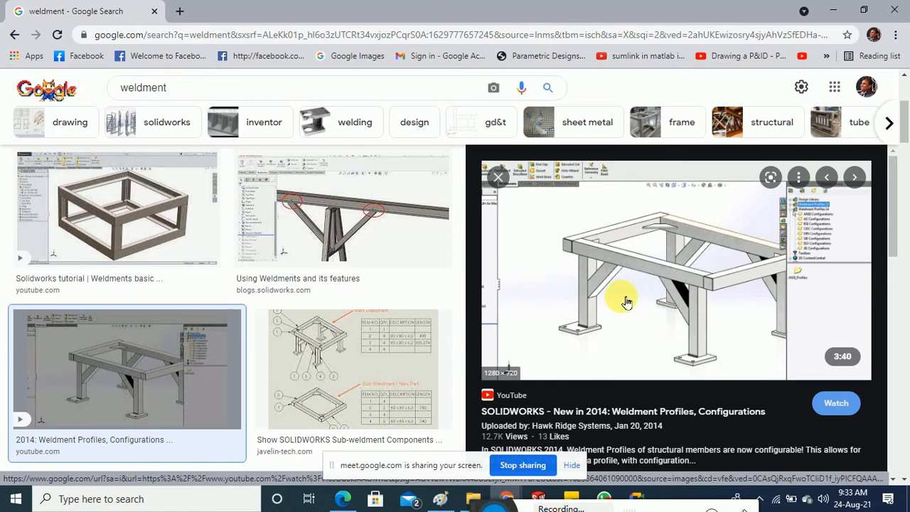
pyautogui.scroll(3, 622, 301)
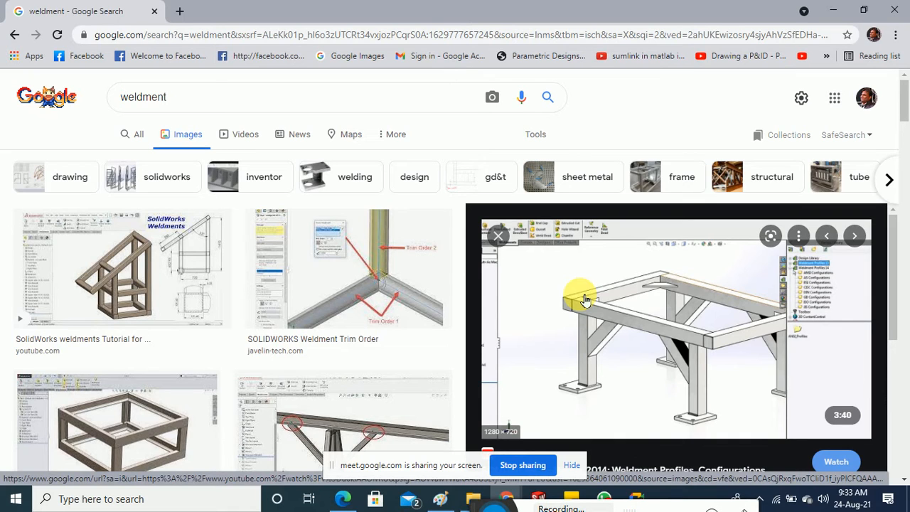
pyautogui.click(572, 465)
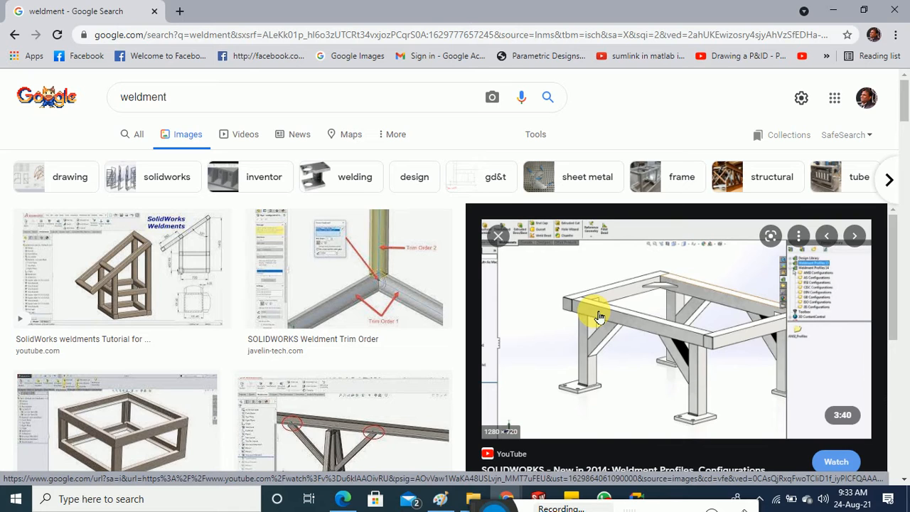
pyautogui.scroll(-4, 599, 316)
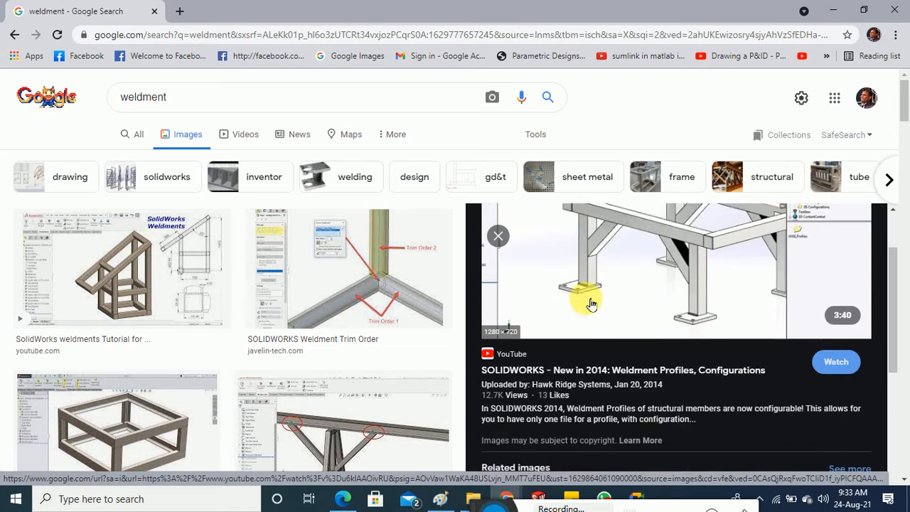
pyautogui.scroll(-4, 596, 325)
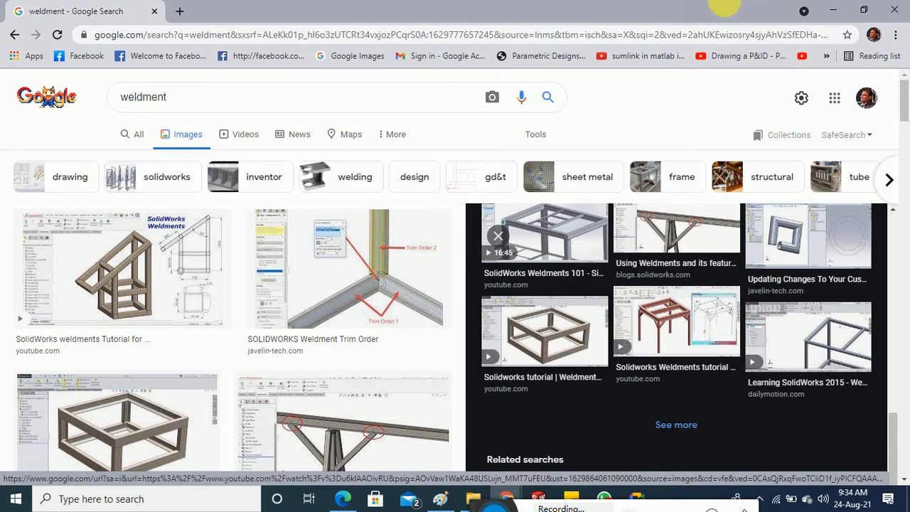
# Switch to SOLIDWORKS and create a new part document from the tutorial part template.
pyautogui.click(830, 11)
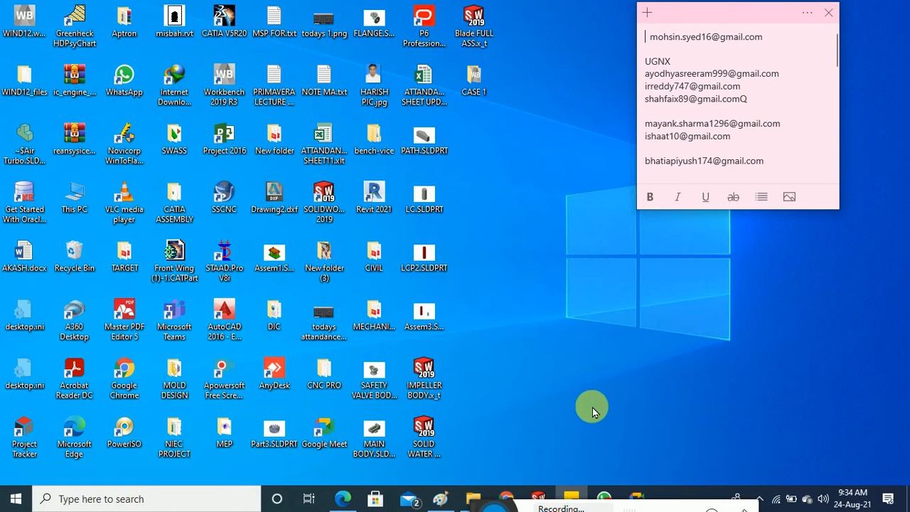
pyautogui.click(539, 496)
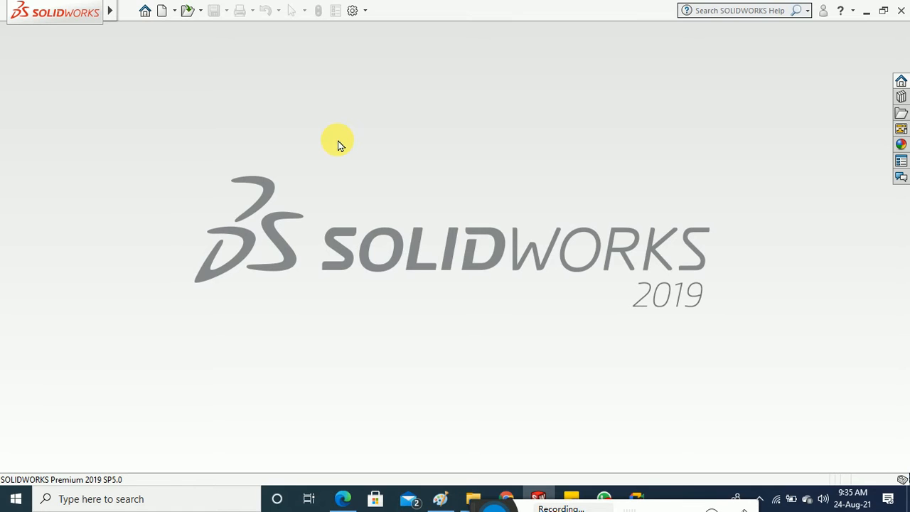
pyautogui.click(163, 10)
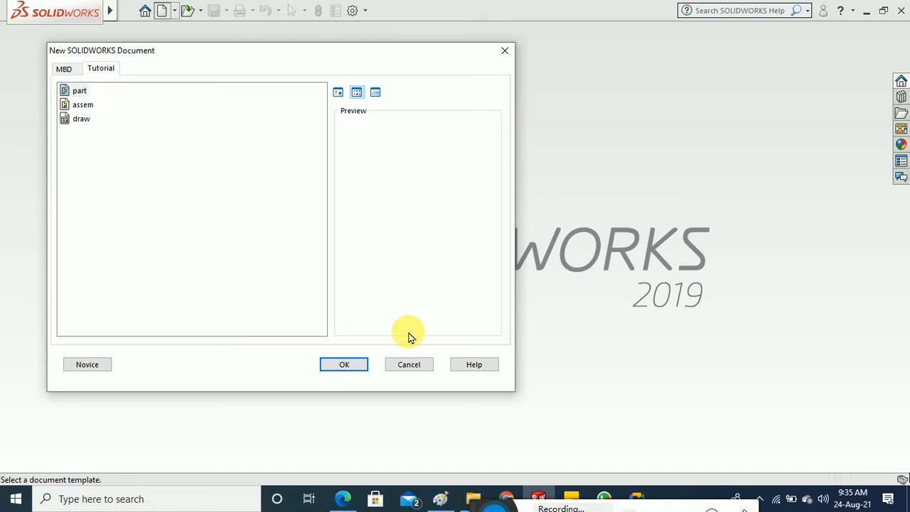
pyautogui.click(361, 364)
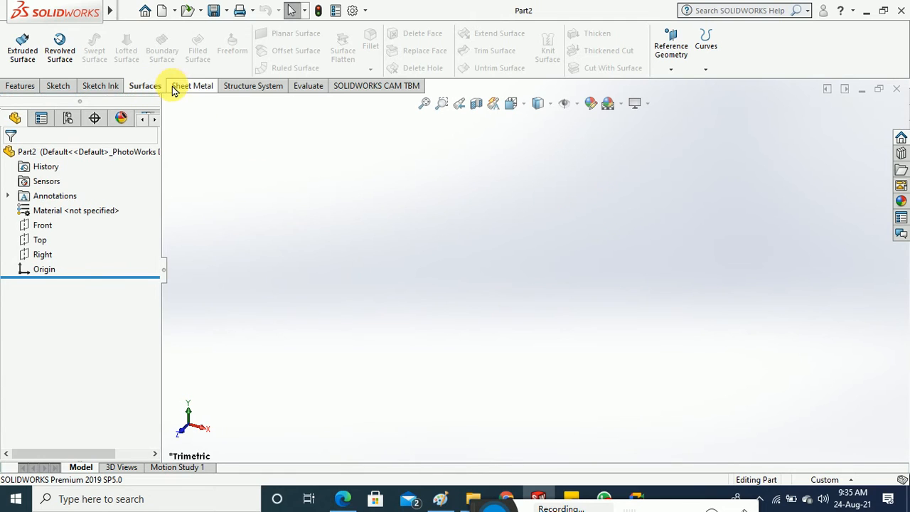
# Hide the Sheet Metal and Surfaces toolsets from the CommandManager.
pyautogui.rightClick(237, 86)
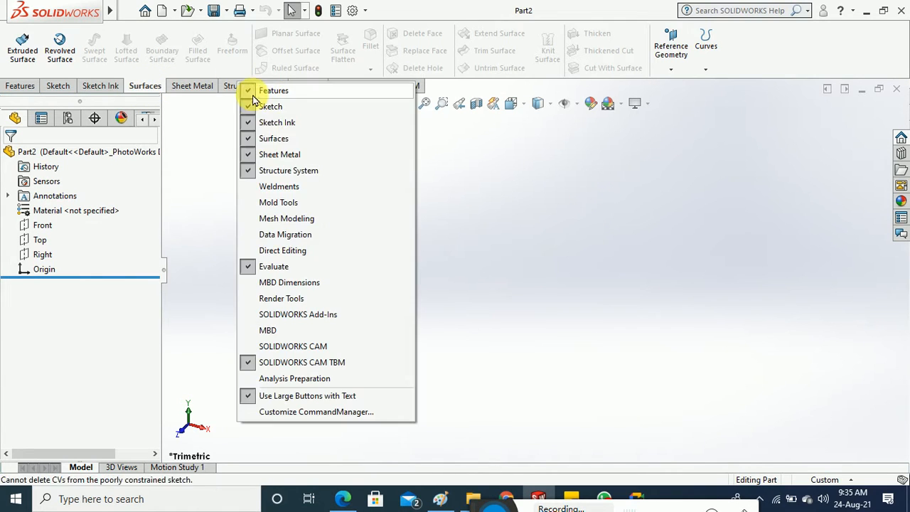
pyautogui.click(280, 156)
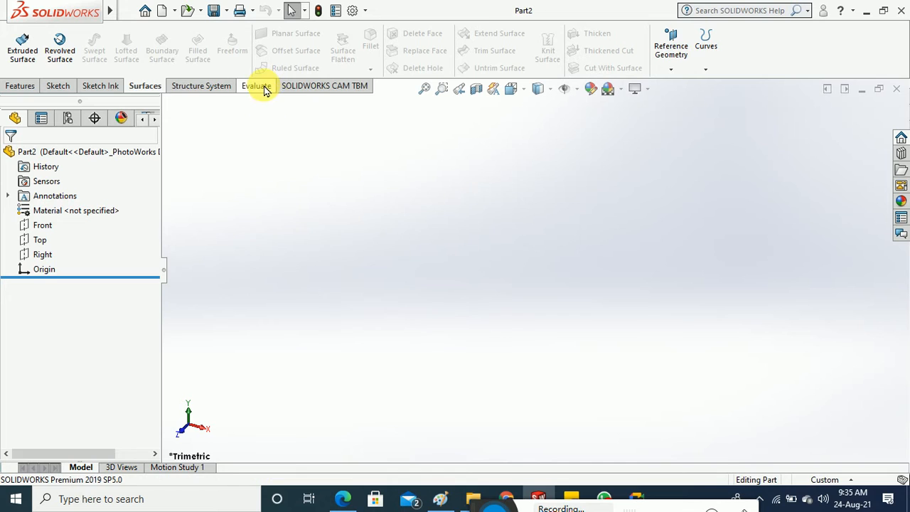
pyautogui.rightClick(264, 86)
pyautogui.click(295, 143)
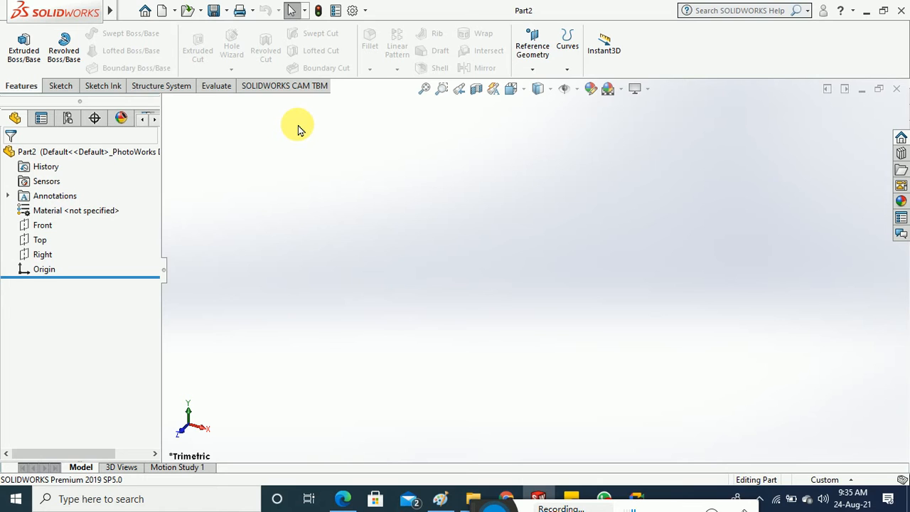
# Restore the Surfaces and Sheet Metal toolsets in the CommandManager.
pyautogui.rightClick(289, 87)
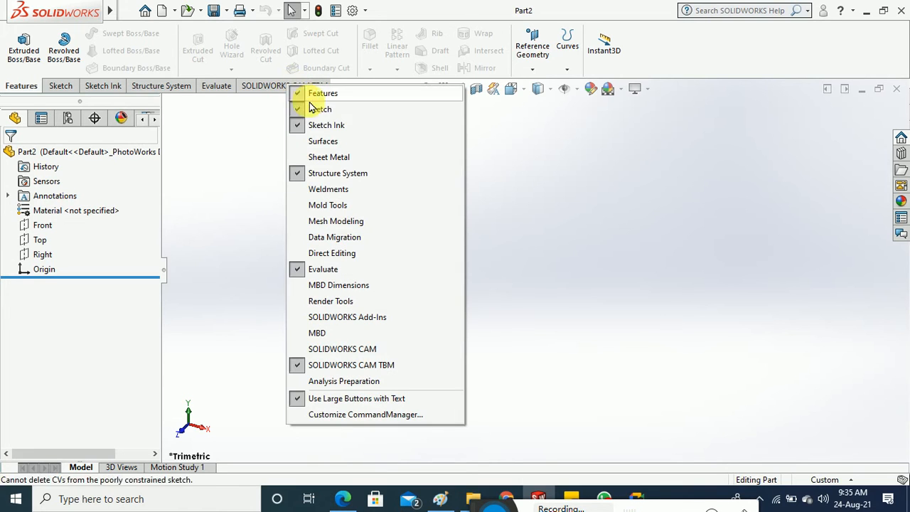
pyautogui.click(324, 141)
pyautogui.rightClick(297, 90)
pyautogui.click(351, 163)
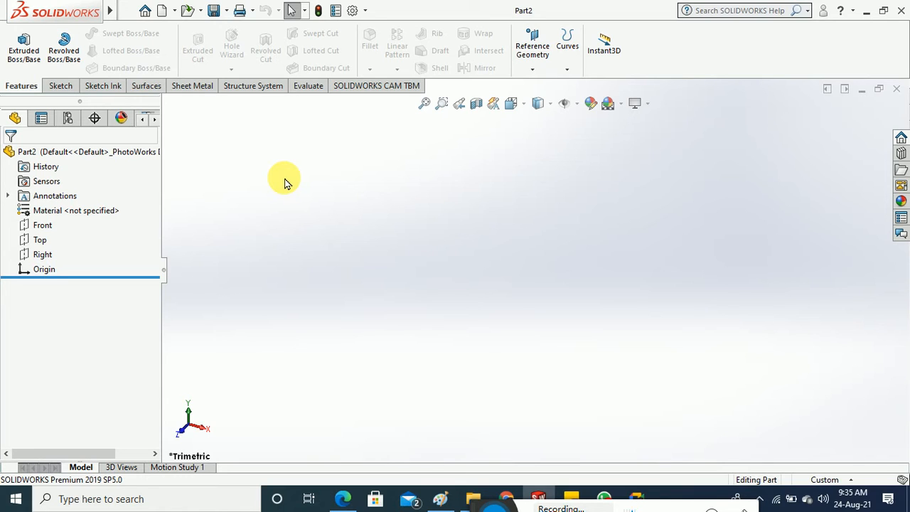
# Add the Weldments toolset to the CommandManager and bring up its commands.
pyautogui.rightClick(254, 91)
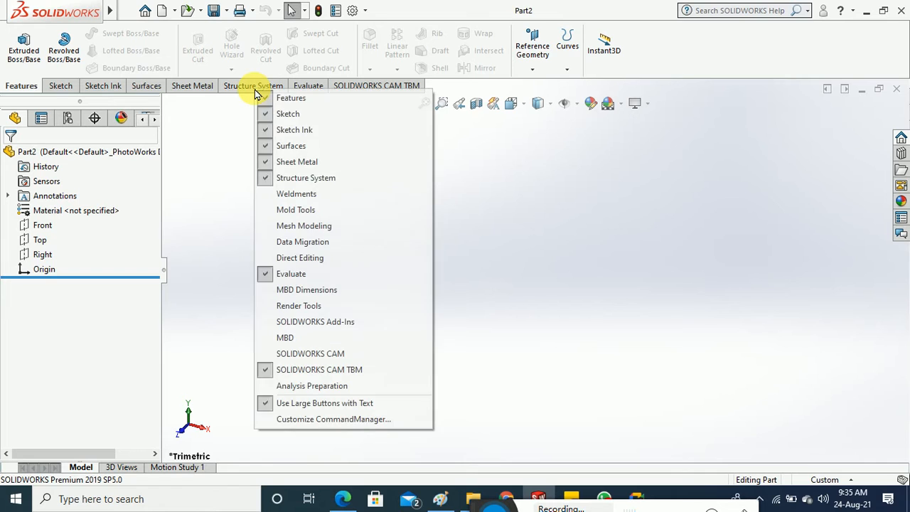
pyautogui.click(324, 203)
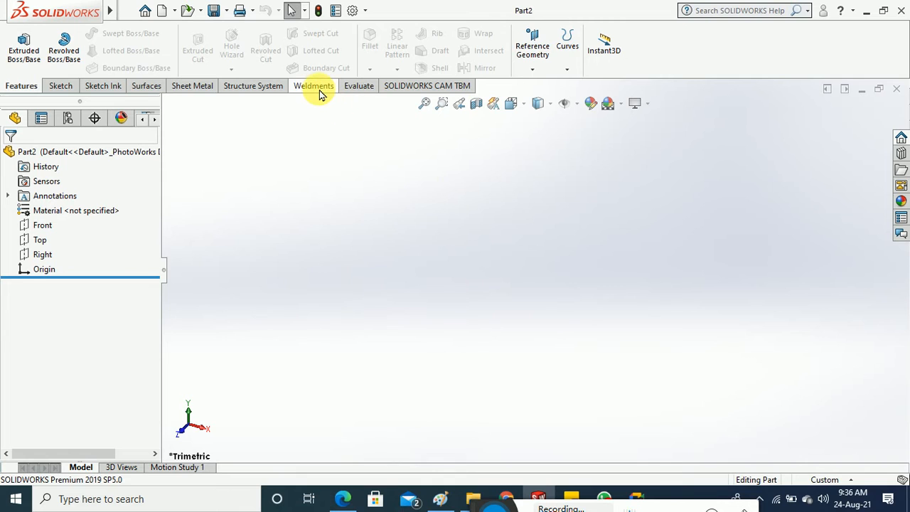
pyautogui.click(318, 92)
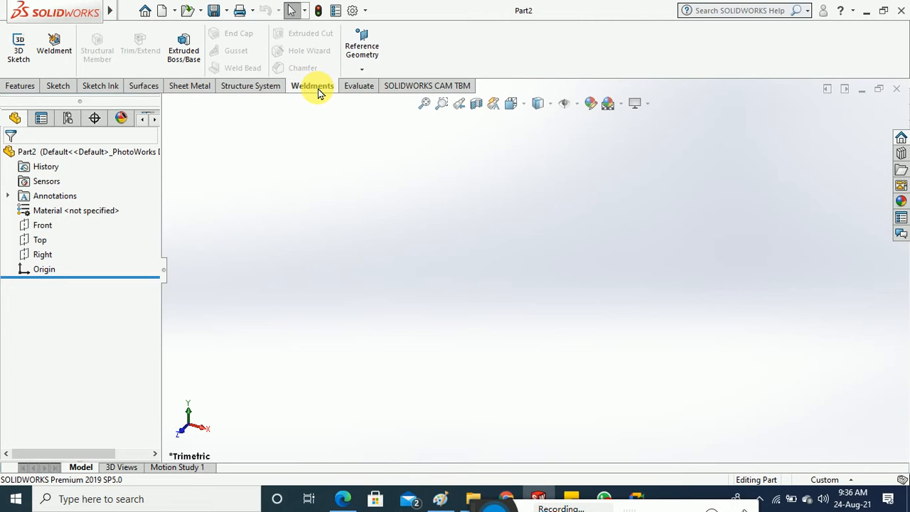
pyautogui.moveTo(98, 10)
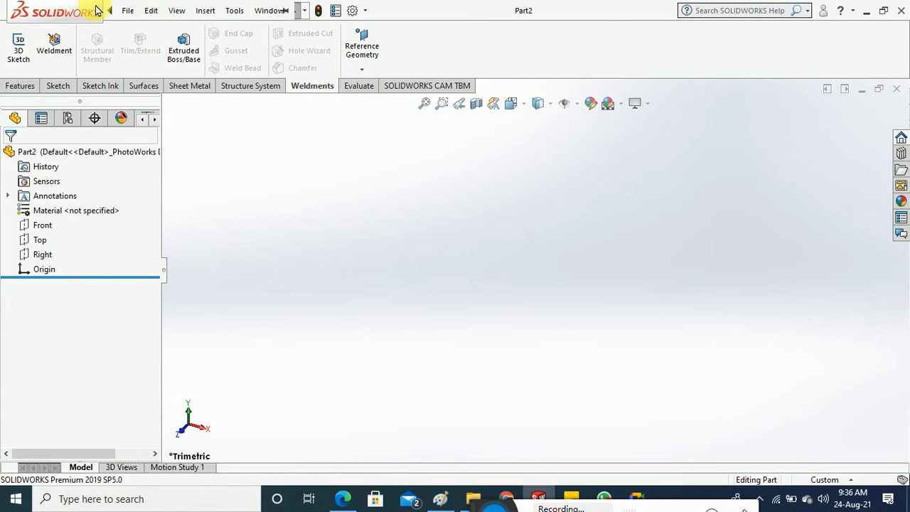
pyautogui.click(269, 10)
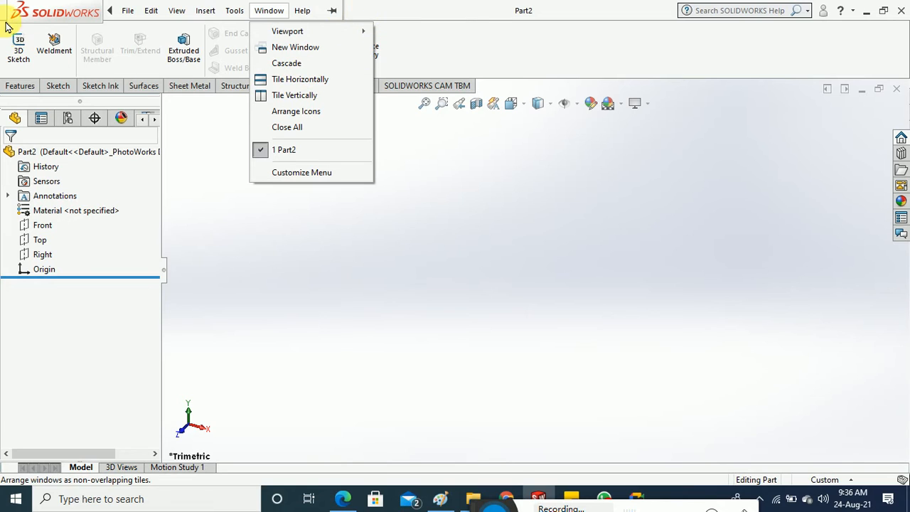
pyautogui.click(319, 246)
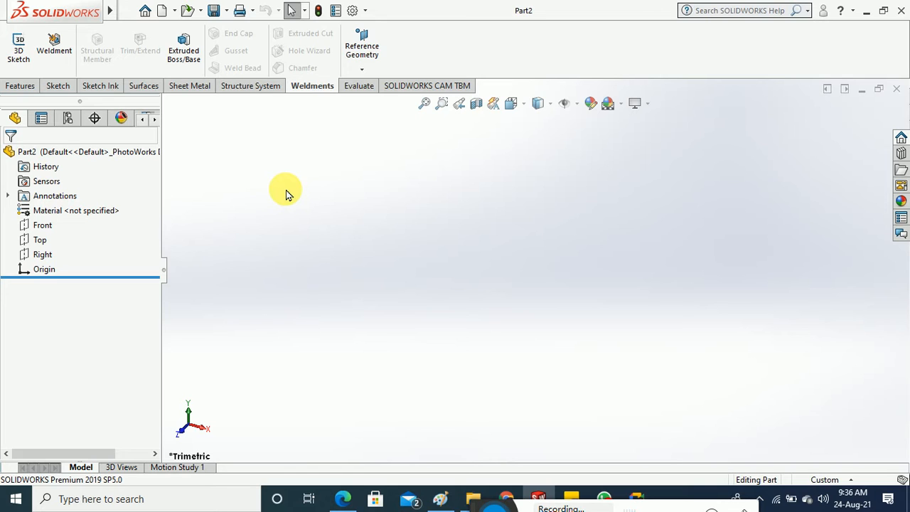
pyautogui.rightClick(265, 91)
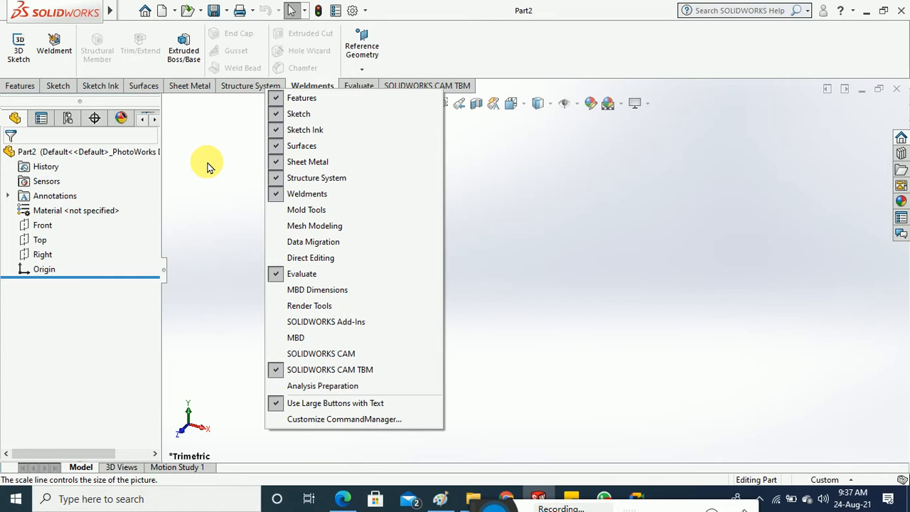
pyautogui.rightClick(253, 86)
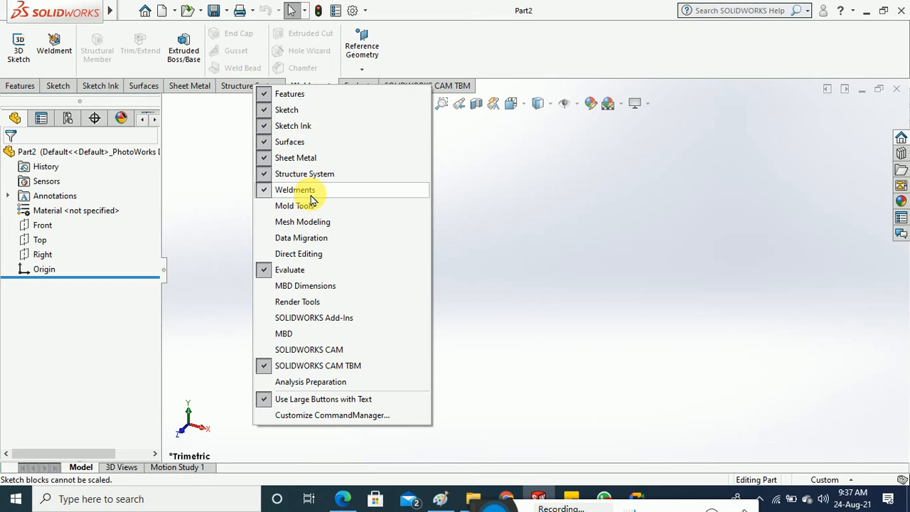
pyautogui.click(574, 226)
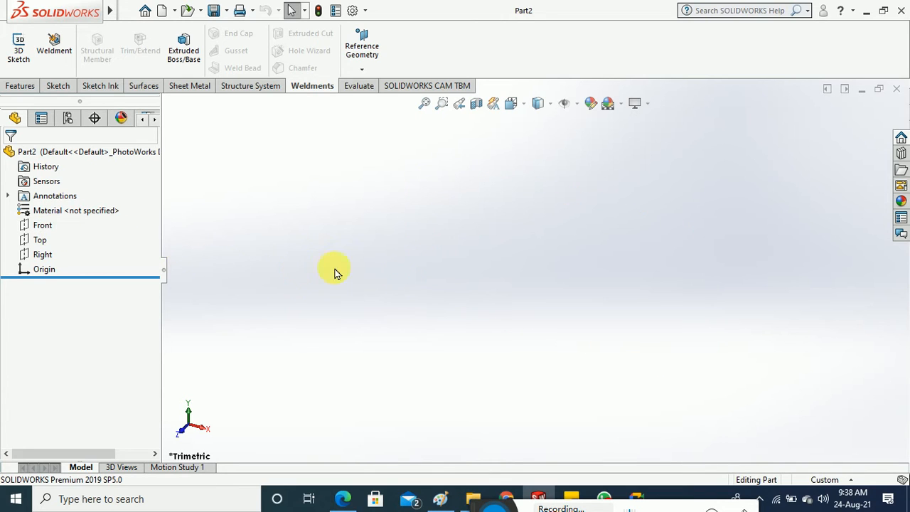
# Select the Front, Top and Right reference planes together.
pyautogui.click(42, 227)
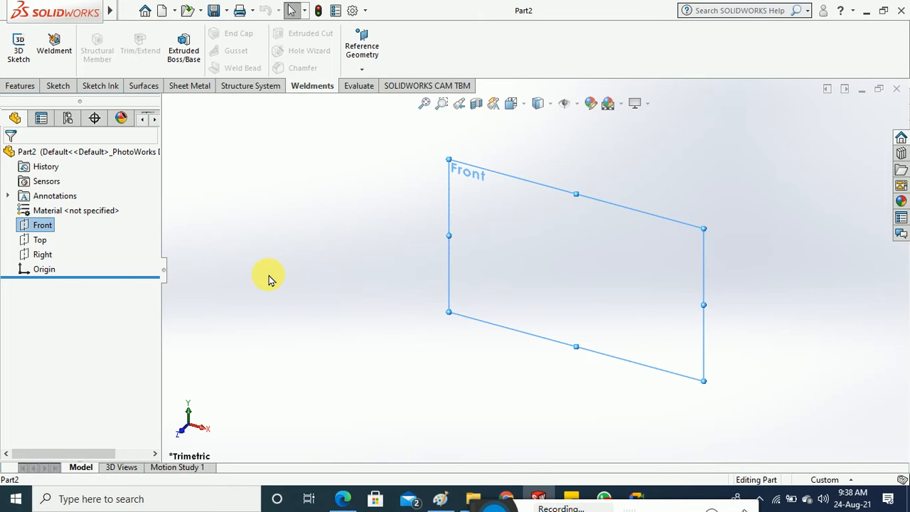
pyautogui.keyDown('ctrl'); pyautogui.click(40, 242); pyautogui.keyUp('ctrl')
pyautogui.keyDown('ctrl'); pyautogui.click(43, 254); pyautogui.keyUp('ctrl')
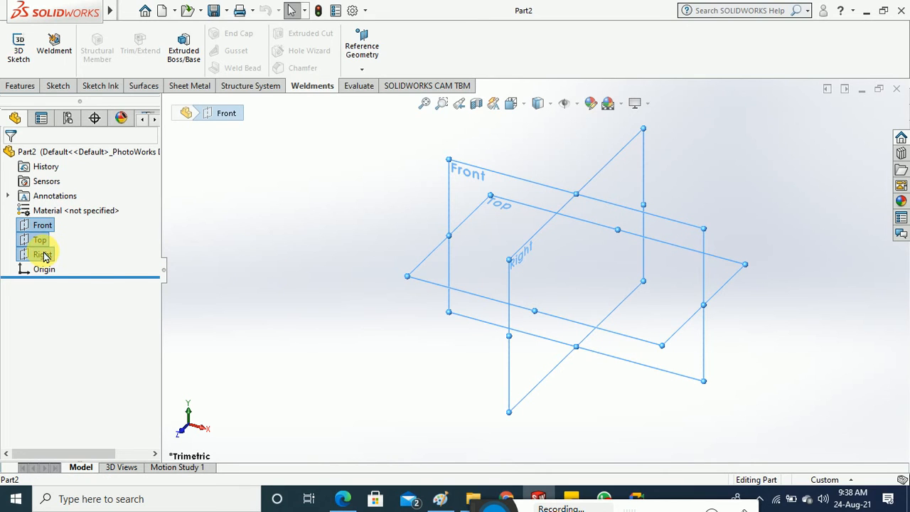
# Show the Front, Top and Right reference planes together in the graphics area.
pyautogui.rightClick(43, 255)
pyautogui.click(54, 235)
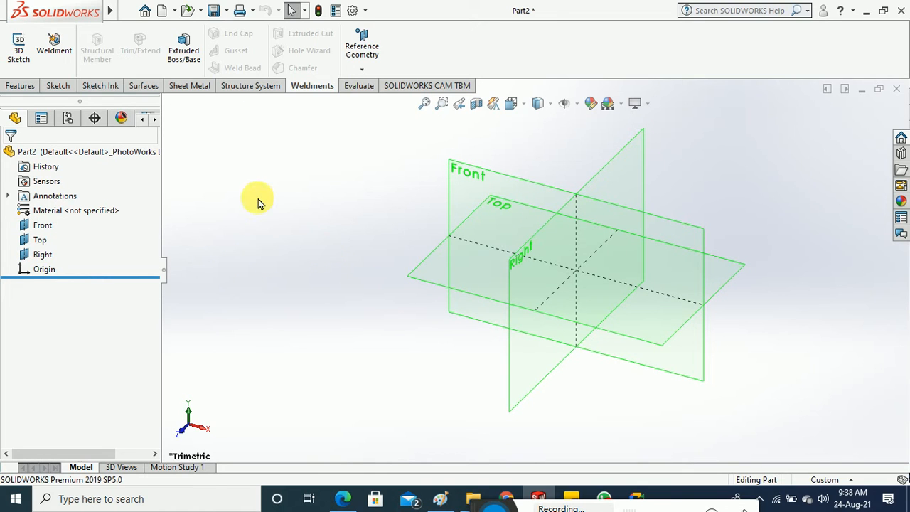
pyautogui.click(17, 65)
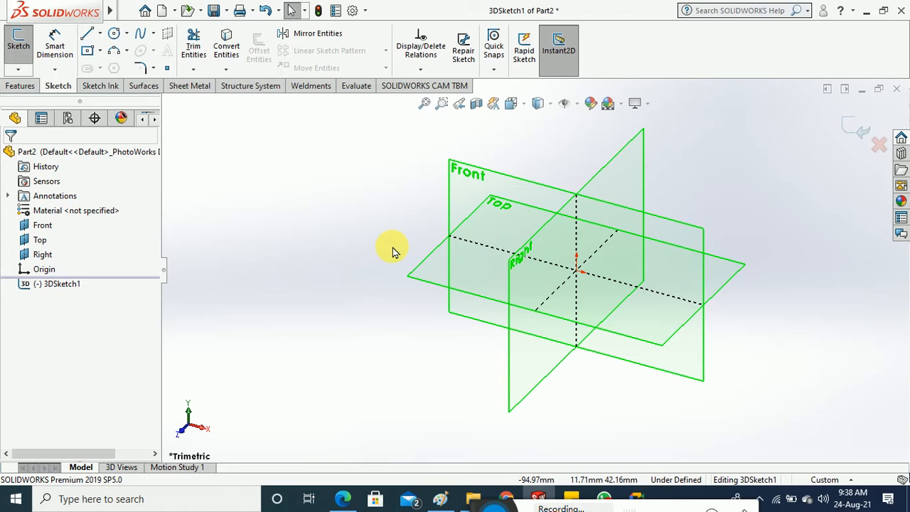
pyautogui.click(18, 69)
pyautogui.click(37, 87)
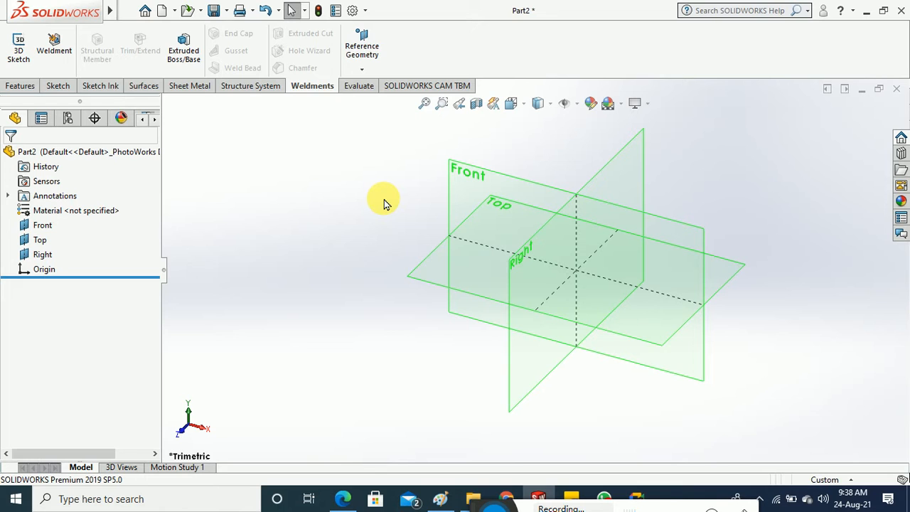
# Start a 3D sketch and draw a three-line open frame on XY, with legs about 77 mm tall and a top line about 143 mm long.
pyautogui.click(20, 56)
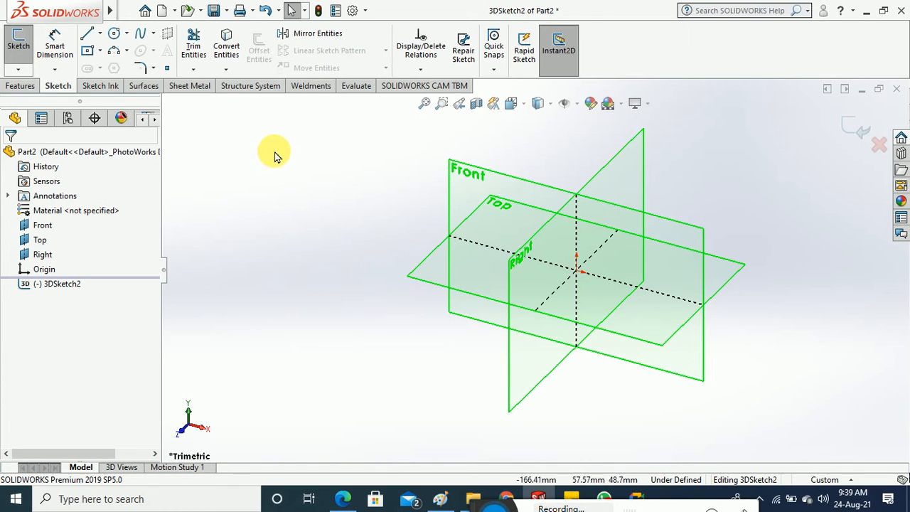
pyautogui.click(90, 39)
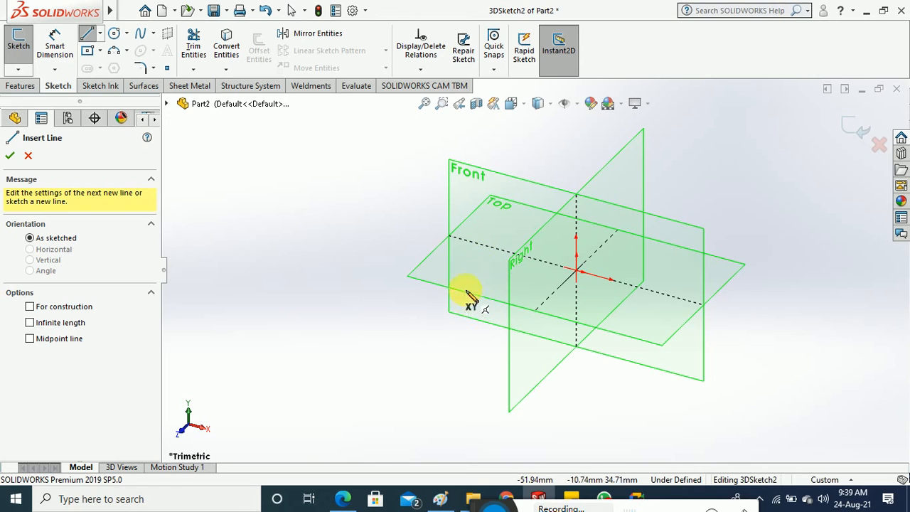
pyautogui.click(478, 245)
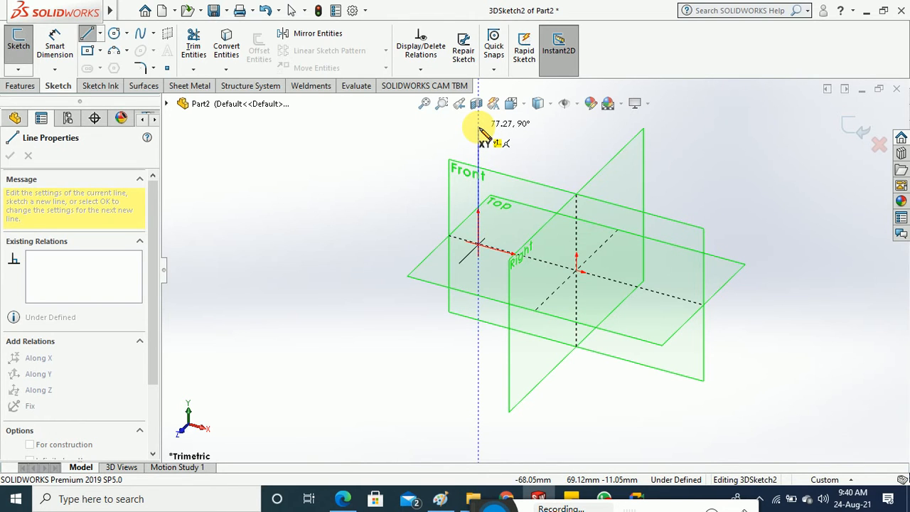
pyautogui.click(479, 127)
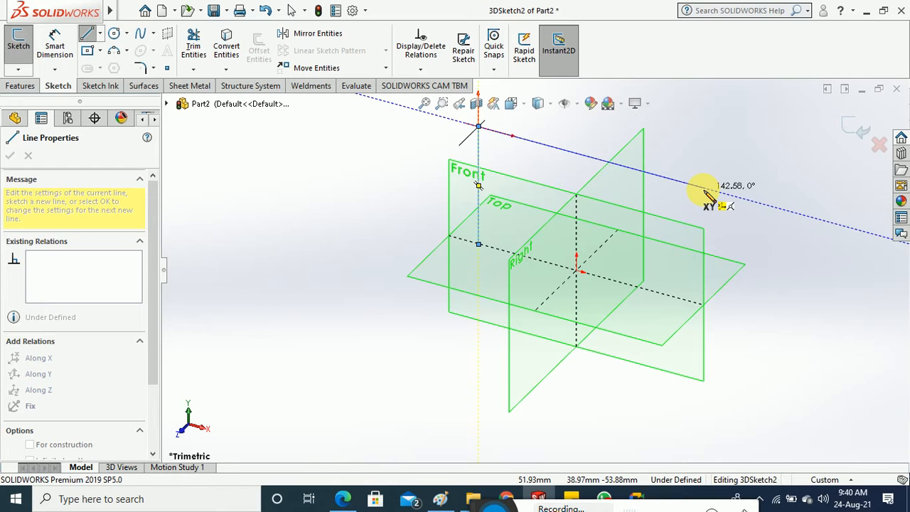
pyautogui.click(703, 189)
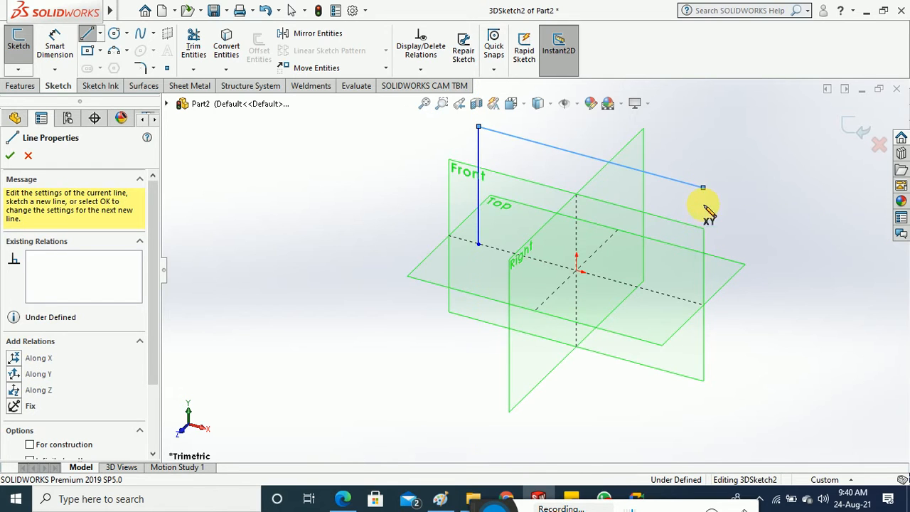
pyautogui.click(703, 305)
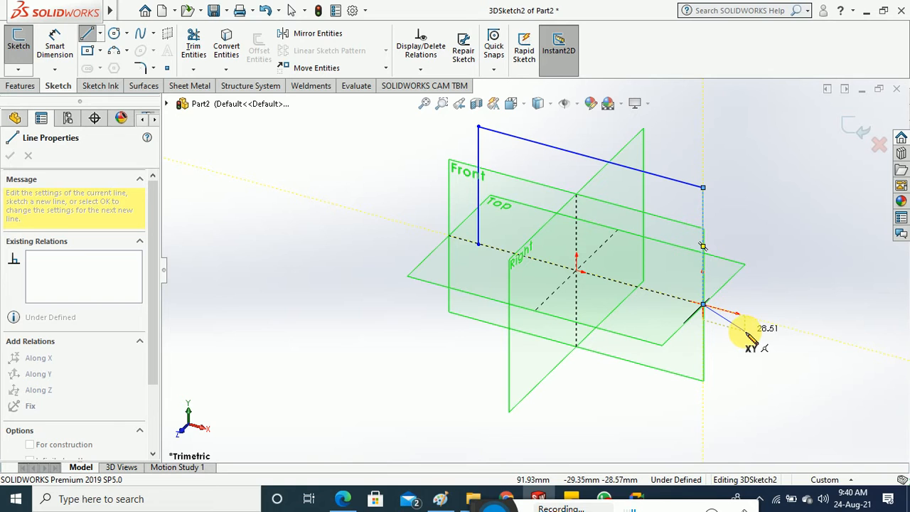
pyautogui.press('Escape')
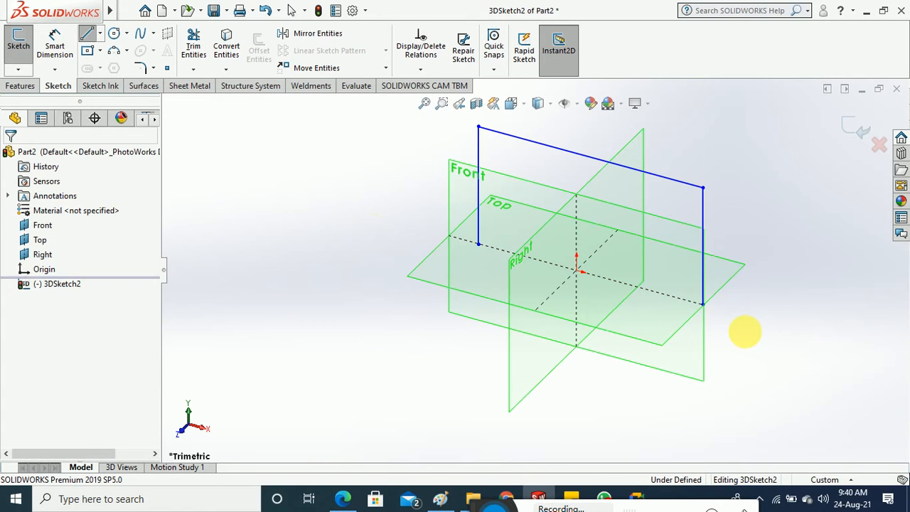
# On the YZ plane, draw a line about 115 mm along Z from the frame's upper right corner, ending in a leg straight down.
pyautogui.moveTo(745, 331)
pyautogui.mouseDown(button='middle')
pyautogui.moveTo(685, 311)
pyautogui.moveTo(747, 325)
pyautogui.moveTo(752, 335)
pyautogui.moveTo(726, 320)
pyautogui.mouseUp(button='middle')
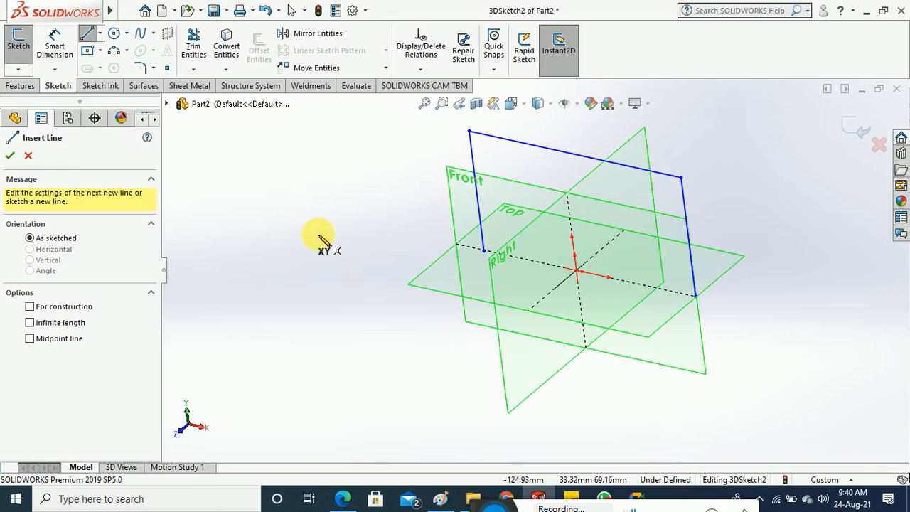
pyautogui.press('Tab')
pyautogui.press('Tab')
pyautogui.press('Tab')
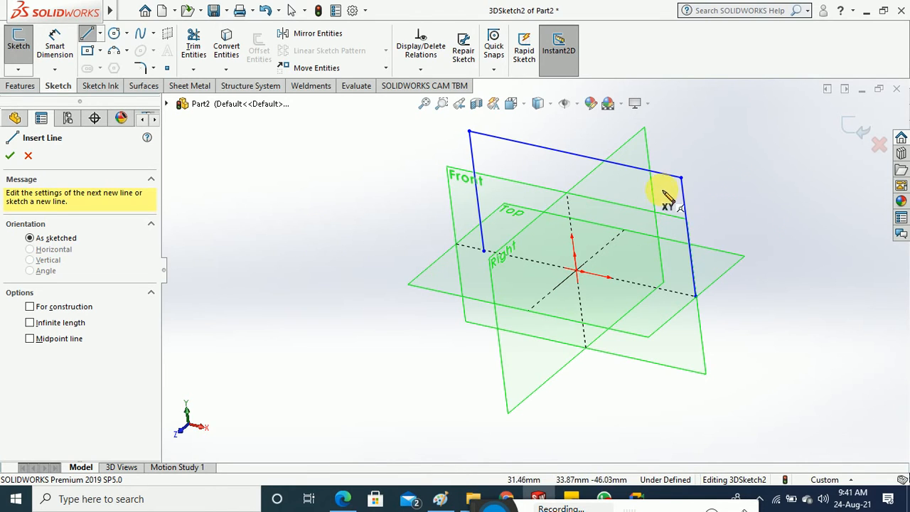
pyautogui.press('Tab')
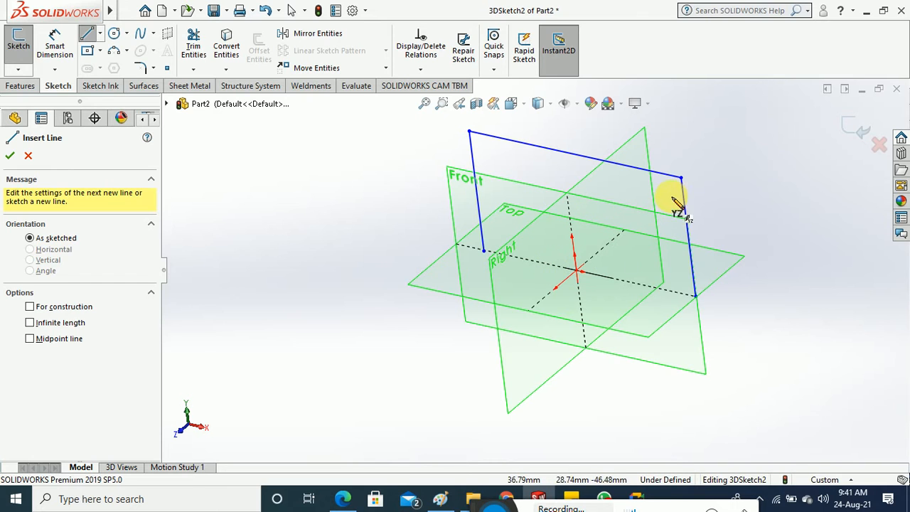
pyautogui.click(682, 179)
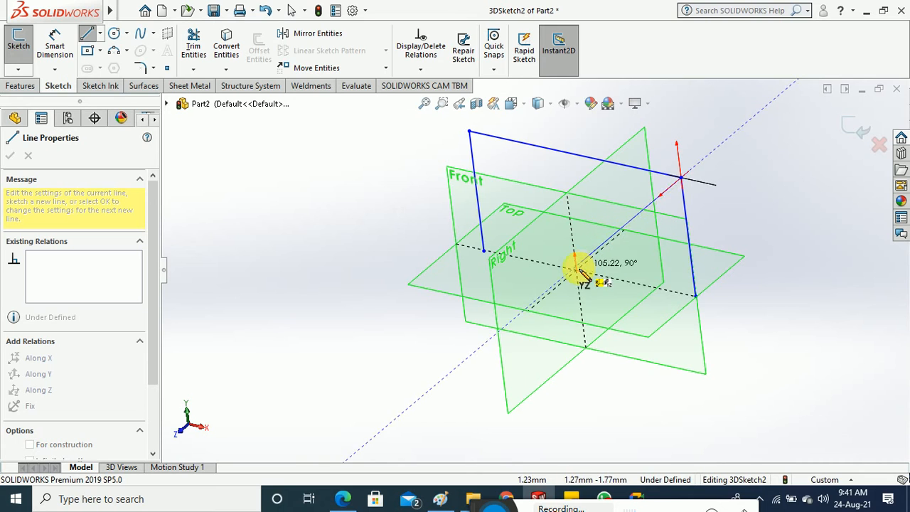
pyautogui.moveTo(573, 273); pyautogui.dragTo(556, 261, button='middle')
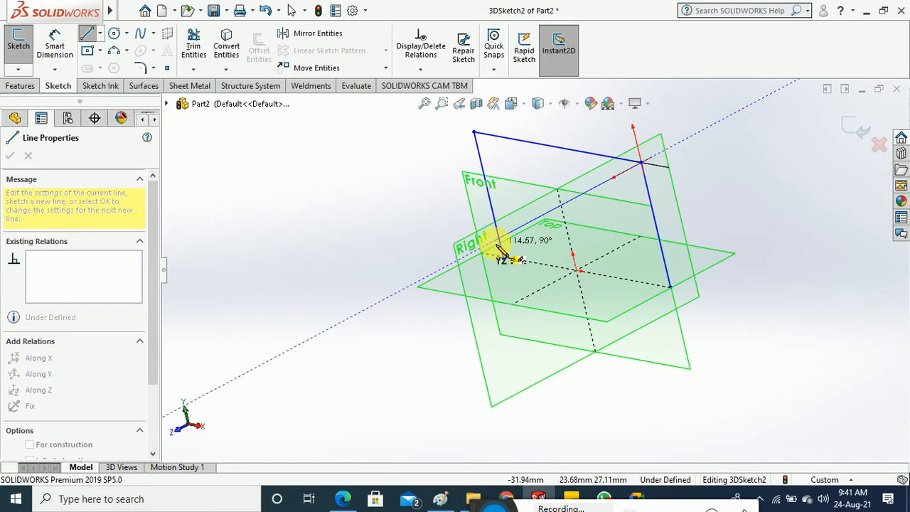
pyautogui.click(498, 245)
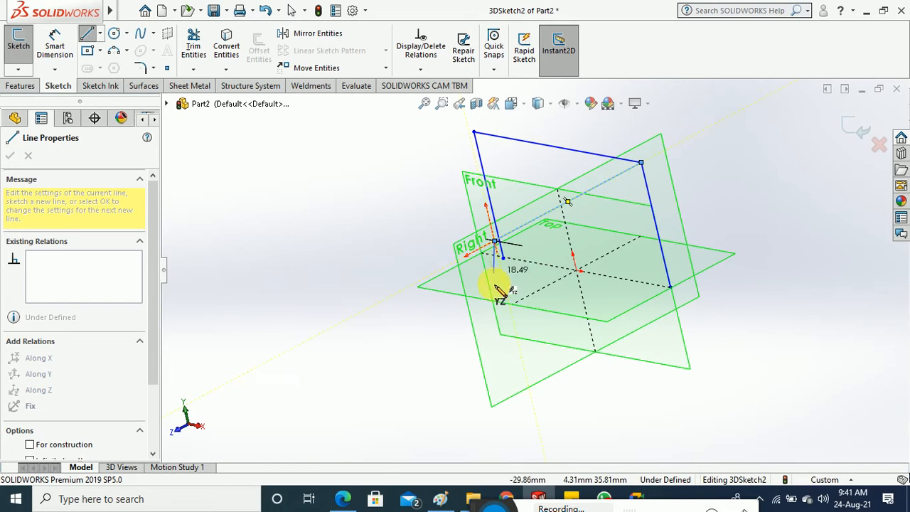
pyautogui.click(522, 357)
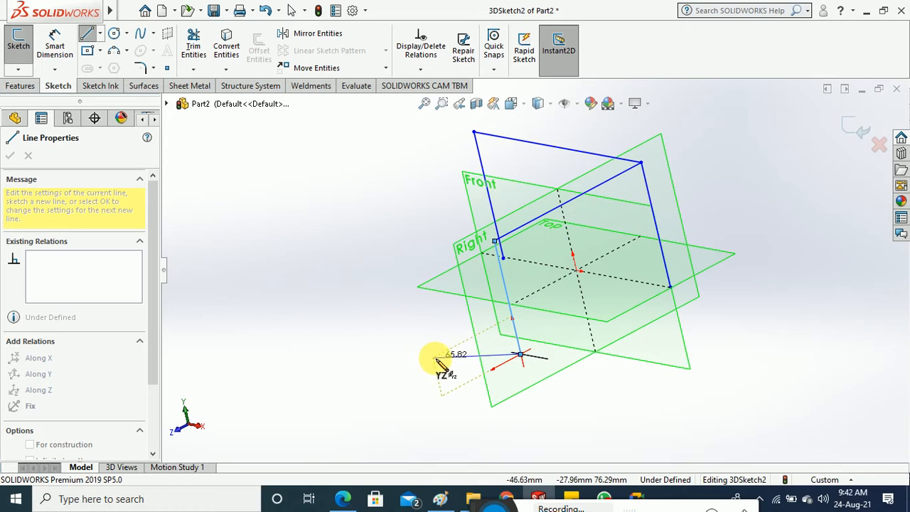
# On the XY plane, draw a bottom line about 179 mm along X, a leg upward and a closing line to the front right corner.
pyautogui.moveTo(439, 361)
pyautogui.mouseDown(button='middle')
pyautogui.moveTo(489, 362)
pyautogui.moveTo(487, 334)
pyautogui.mouseUp(button='middle')
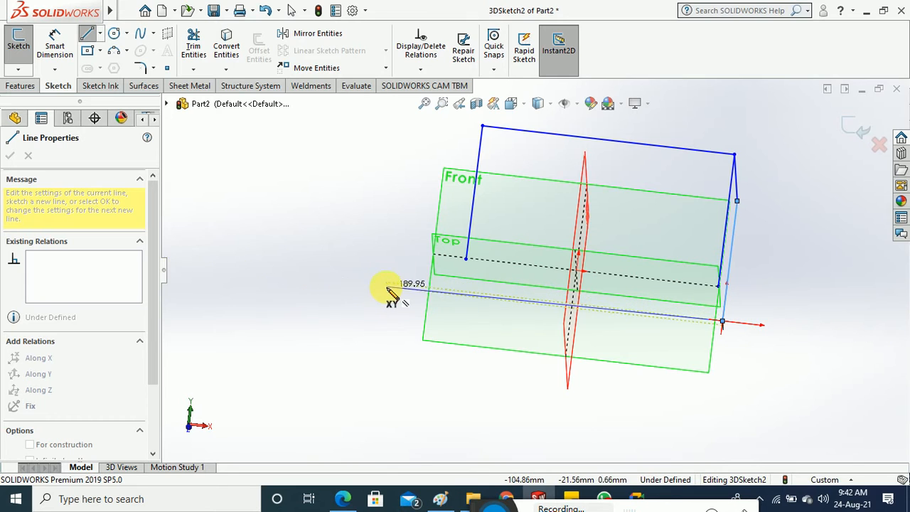
pyautogui.moveTo(381, 291); pyautogui.dragTo(386, 310, button='middle')
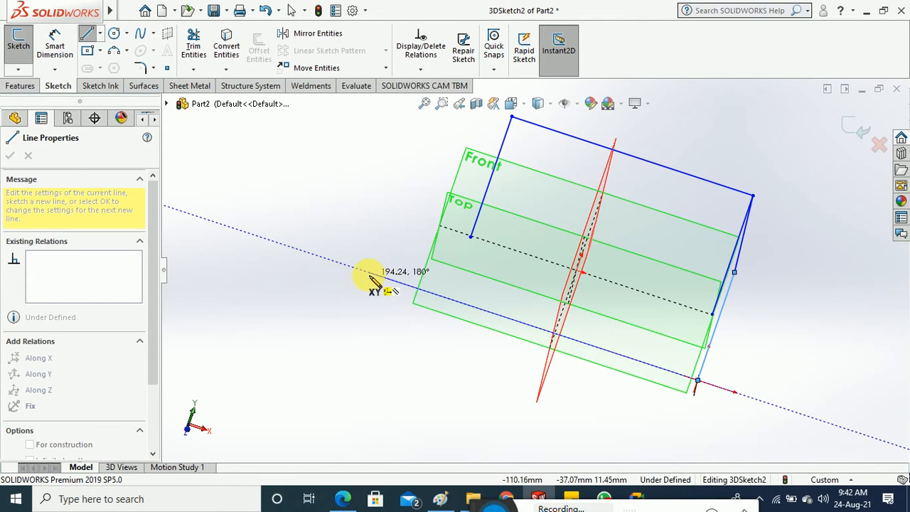
pyautogui.click(395, 282)
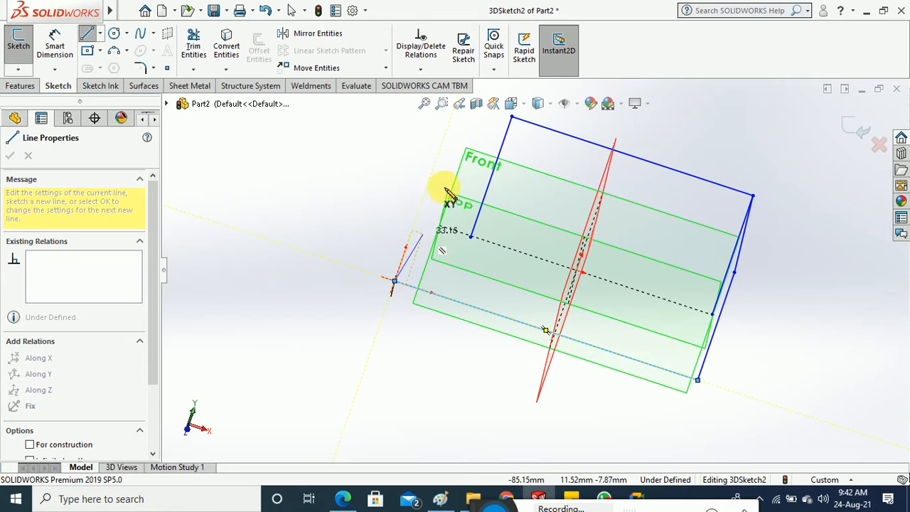
pyautogui.click(449, 133)
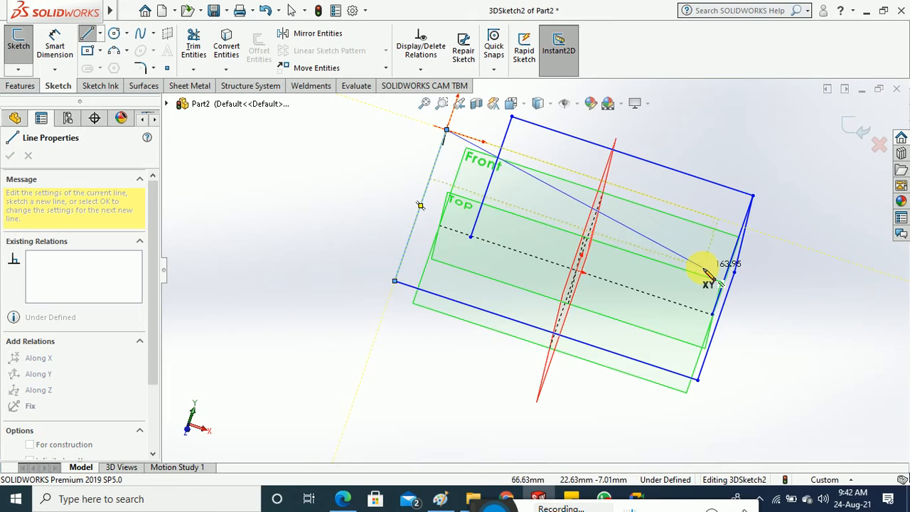
pyautogui.moveTo(701, 270); pyautogui.dragTo(681, 234, button='middle')
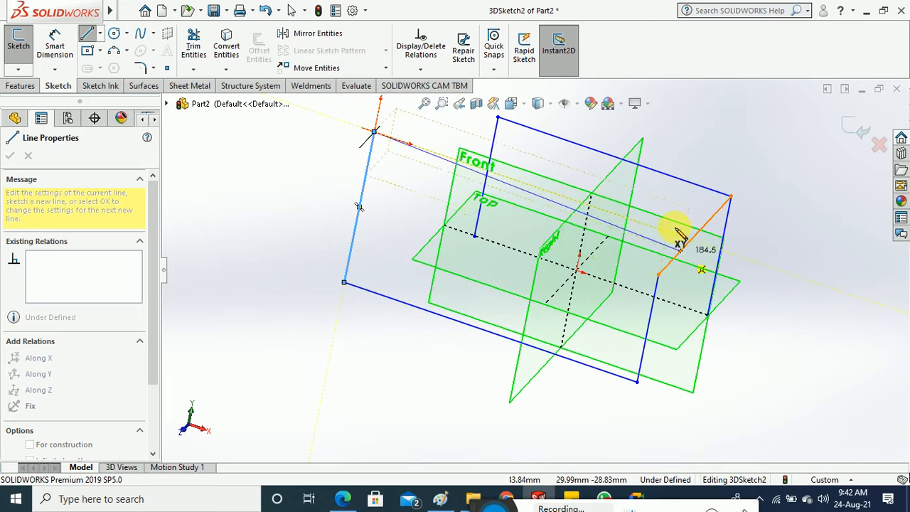
pyautogui.click(659, 276)
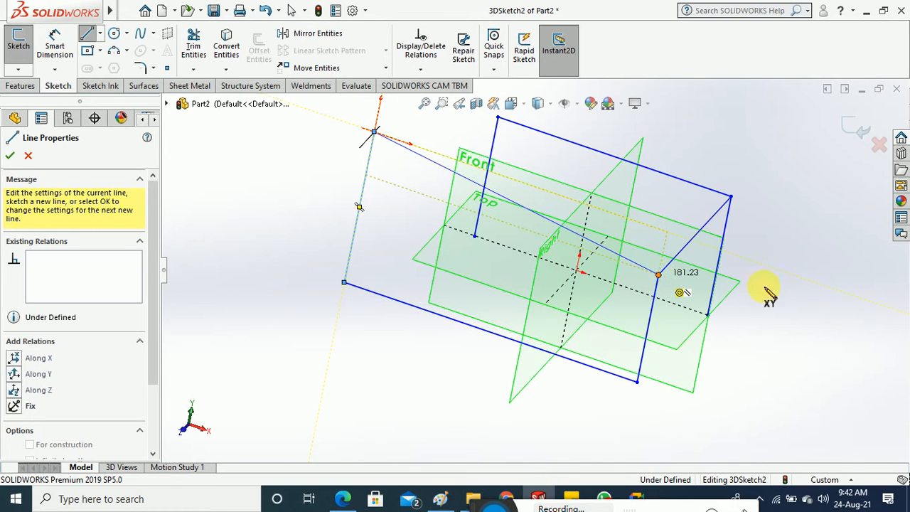
pyautogui.press('Escape')
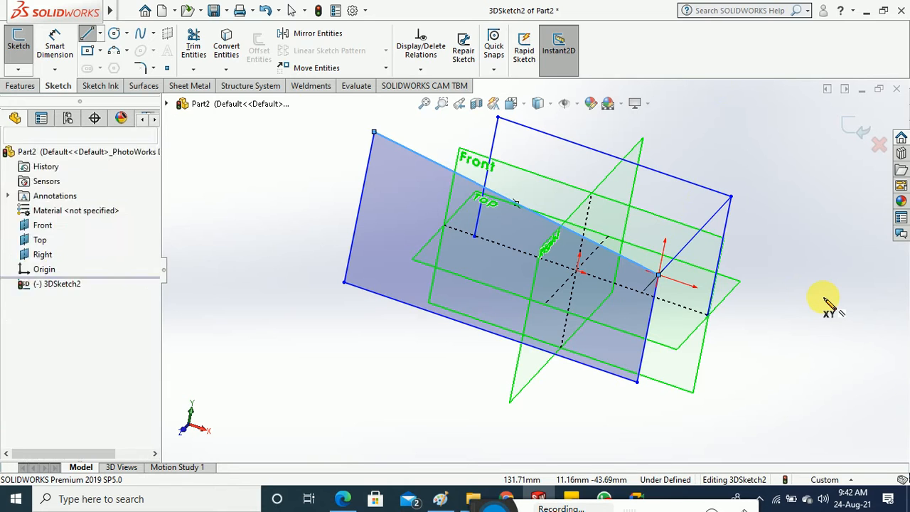
# Delete the bottom line between the two front legs and apply an Along X relation to the sloping front top line.
pyautogui.click(594, 369)
pyautogui.press('Delete')
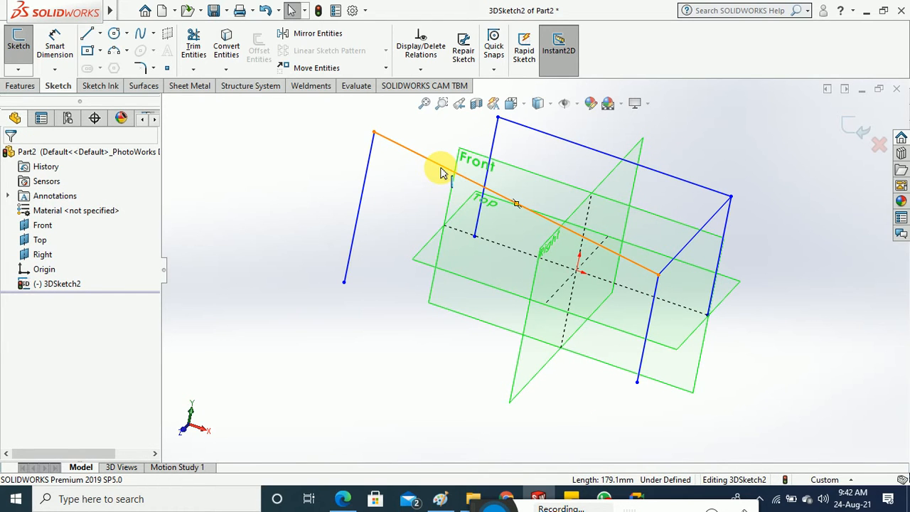
pyautogui.click(441, 173)
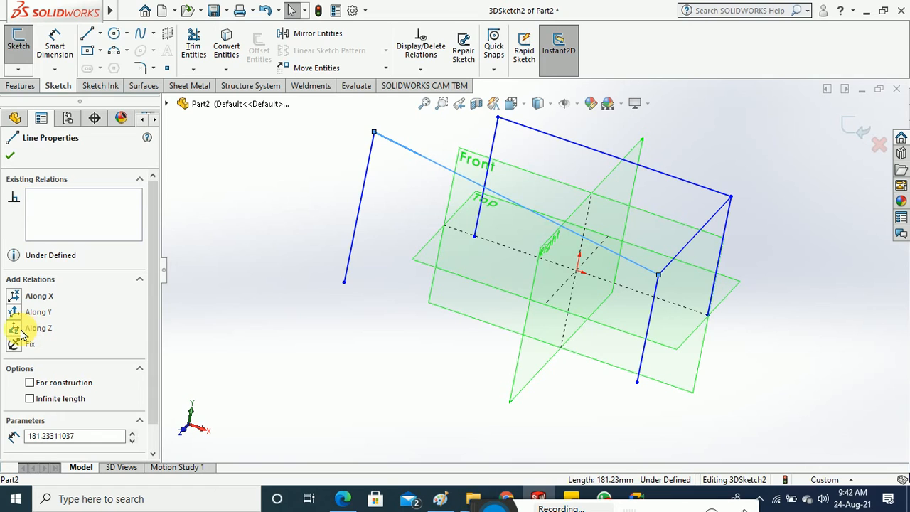
pyautogui.click(14, 297)
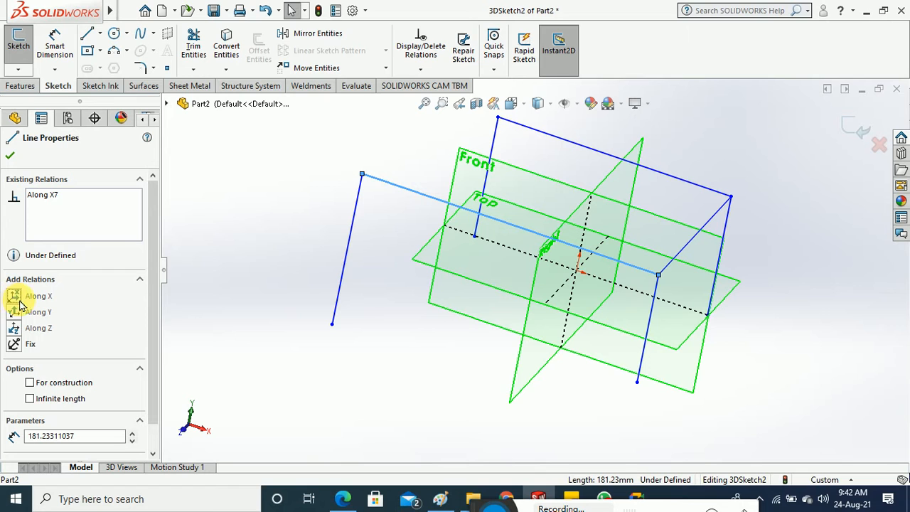
pyautogui.click(10, 155)
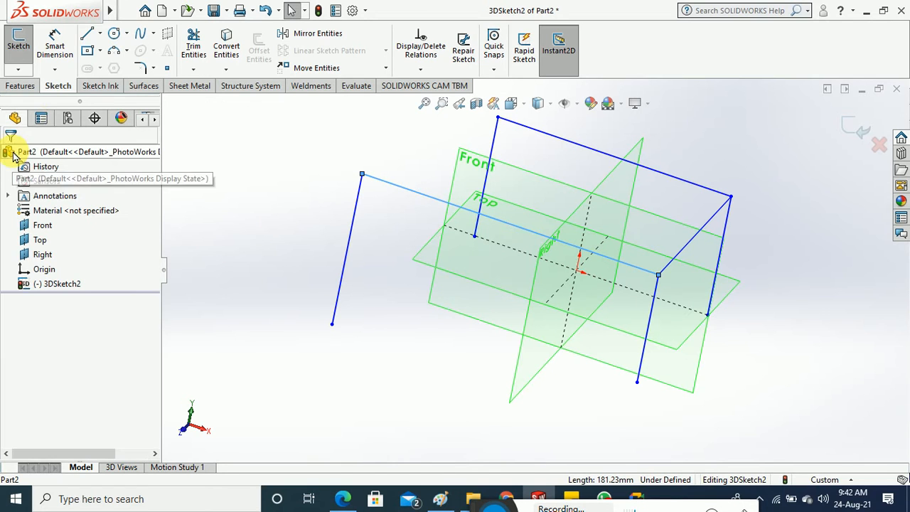
# Join the front and back left upper corners with a line about 121 mm long and apply an Along Z relation to it.
pyautogui.click(87, 33)
pyautogui.press('z')
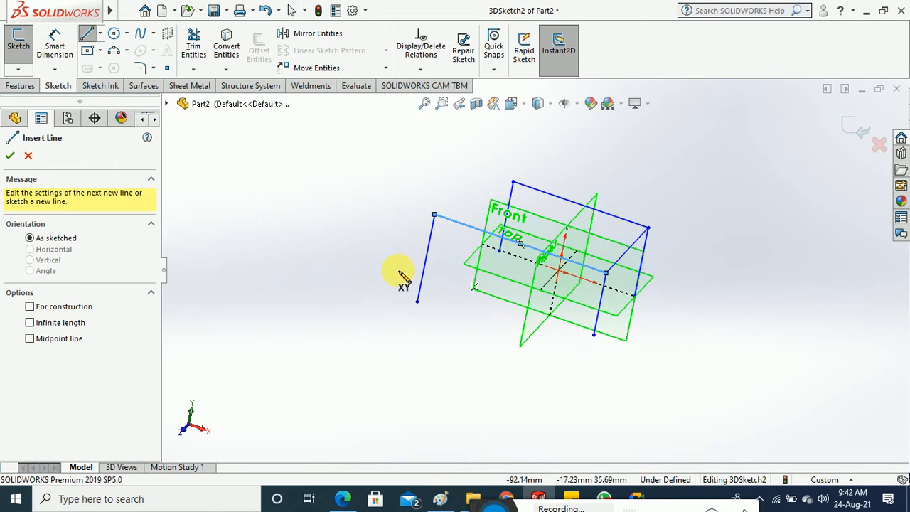
pyautogui.click(436, 214)
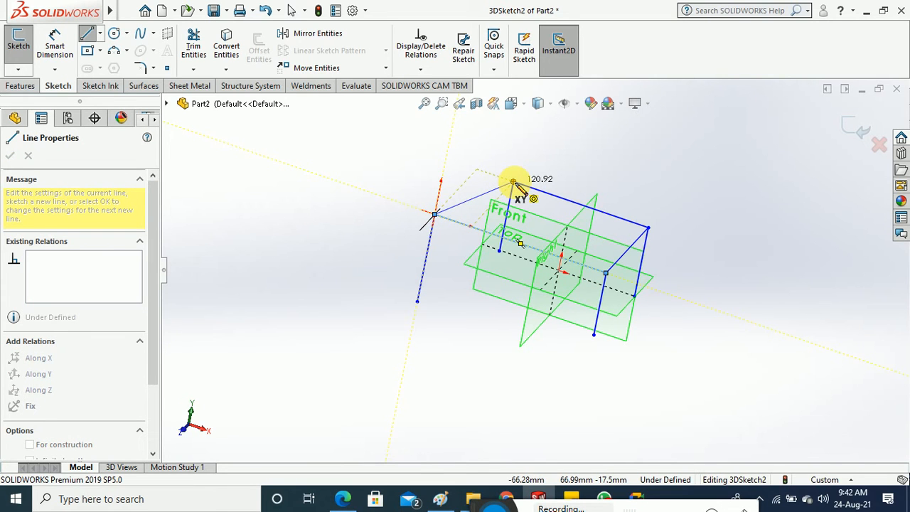
pyautogui.moveTo(514, 183)
pyautogui.mouseDown(button='middle')
pyautogui.moveTo(532, 270)
pyautogui.moveTo(526, 344)
pyautogui.moveTo(511, 225)
pyautogui.mouseUp(button='middle')
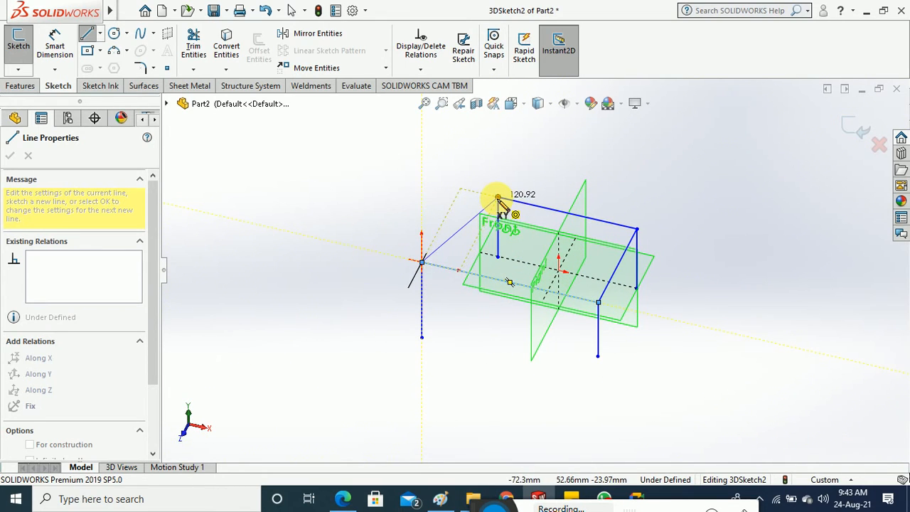
pyautogui.click(497, 197)
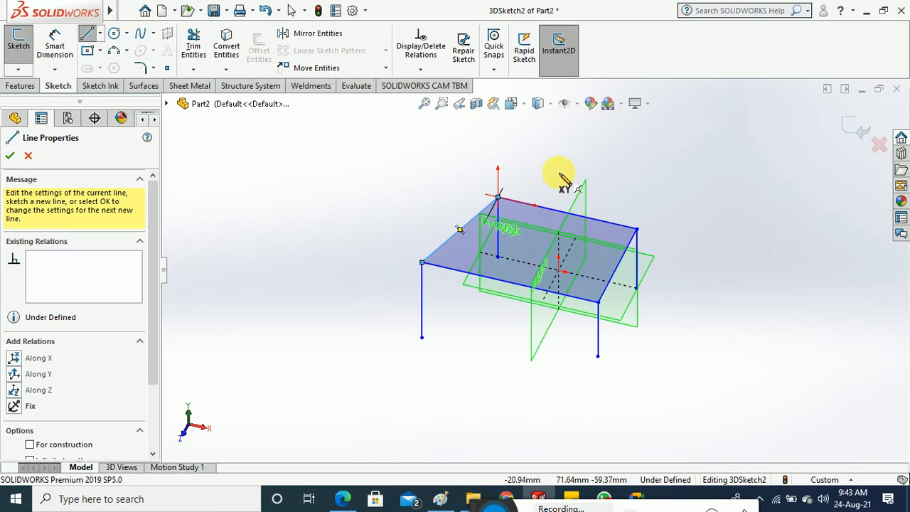
pyautogui.press('Escape')
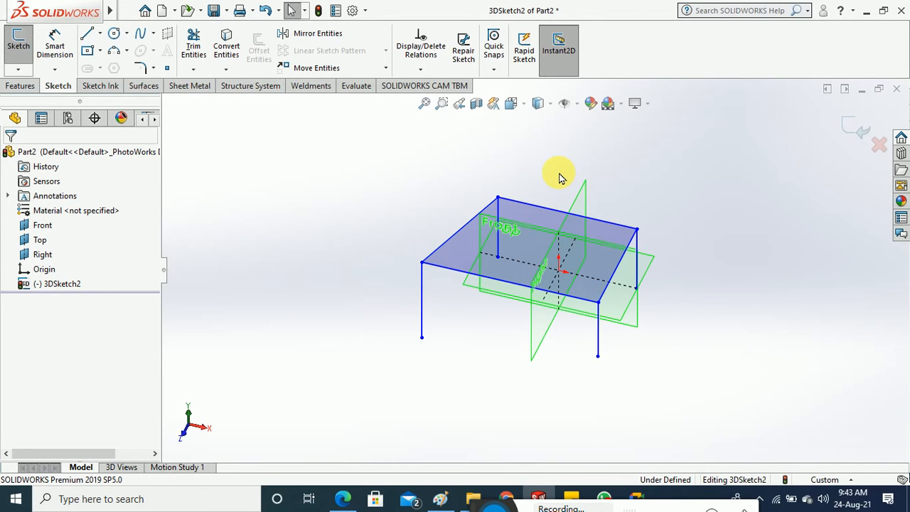
pyautogui.click(463, 229)
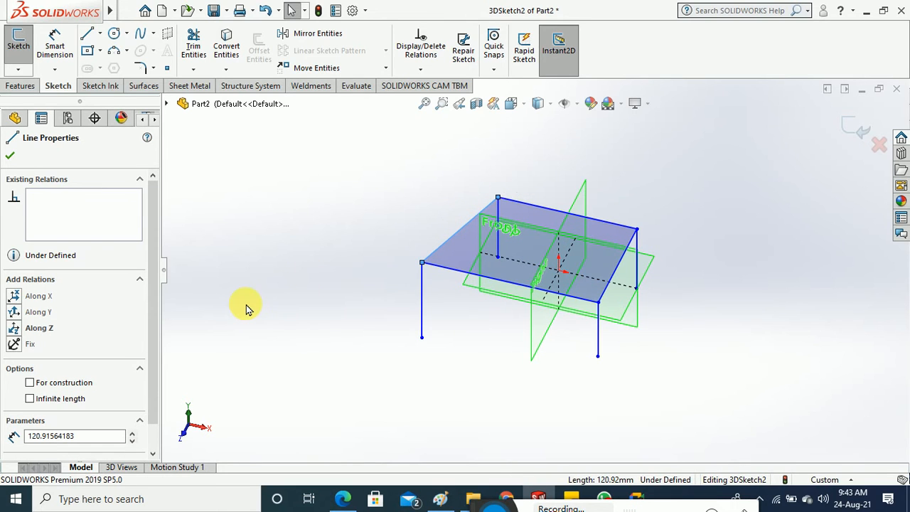
pyautogui.click(16, 328)
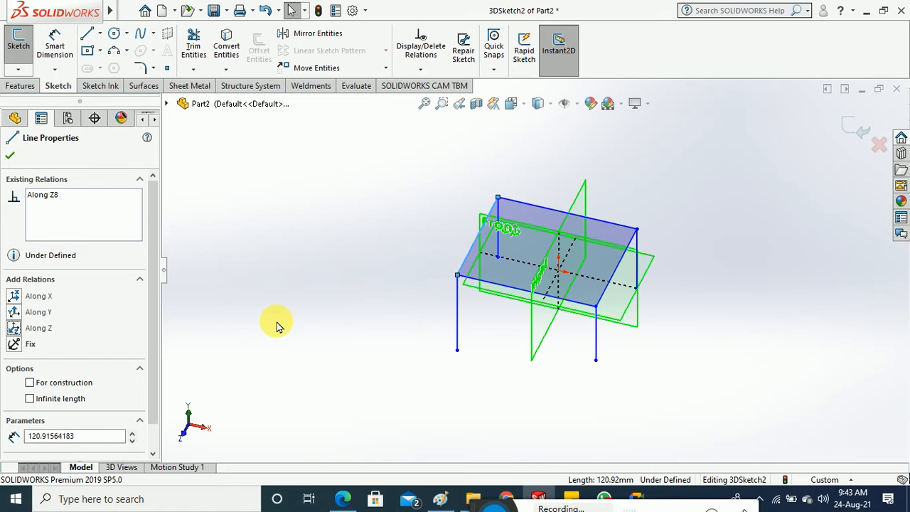
# Dimension the back left leg of the frame and set its length to 300 mm.
pyautogui.click(10, 155)
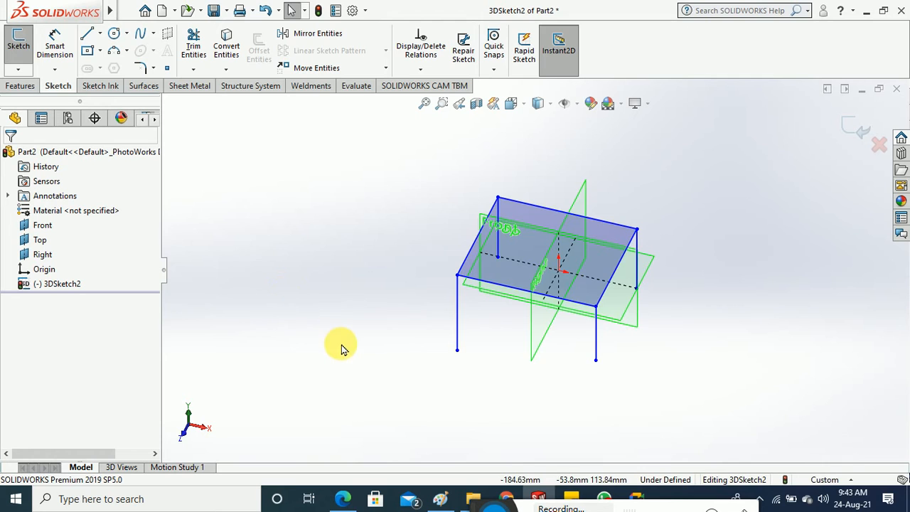
pyautogui.moveTo(339, 345)
pyautogui.mouseDown(button='middle')
pyautogui.moveTo(367, 306)
pyautogui.moveTo(386, 309)
pyautogui.moveTo(384, 322)
pyautogui.mouseUp(button='middle')
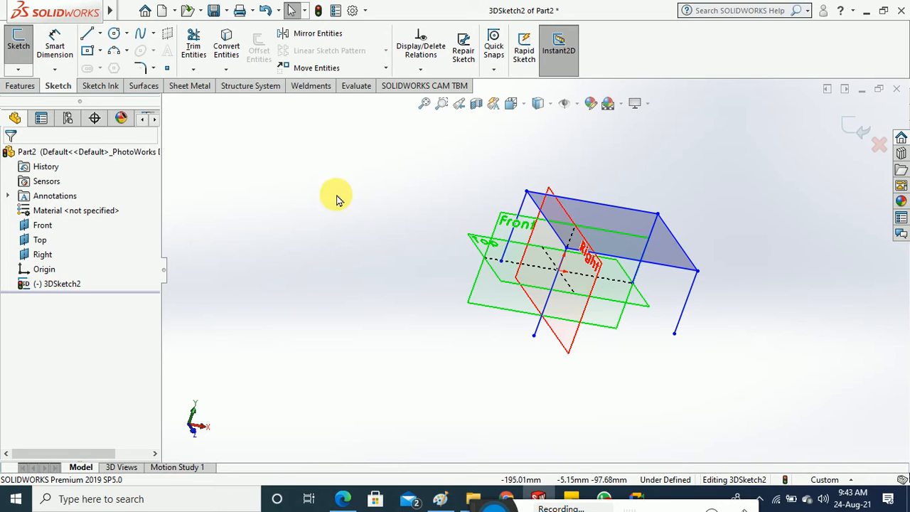
pyautogui.click(55, 44)
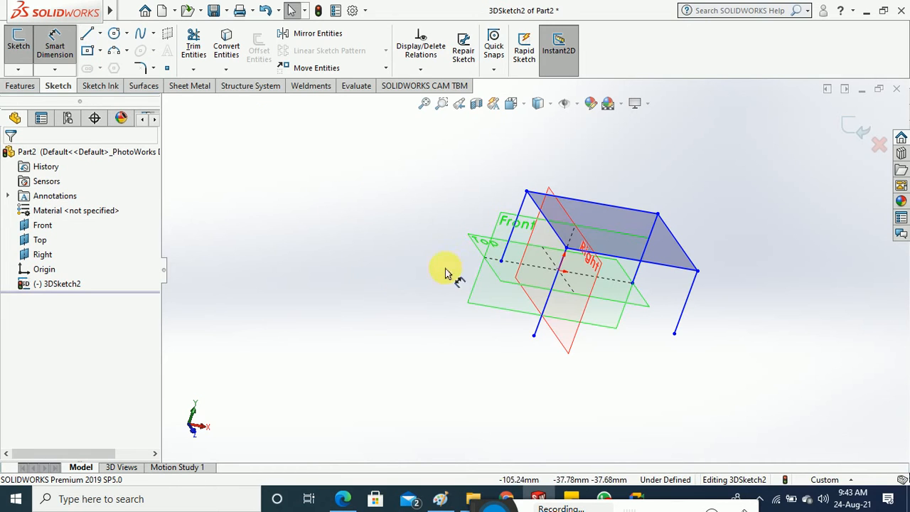
pyautogui.click(509, 241)
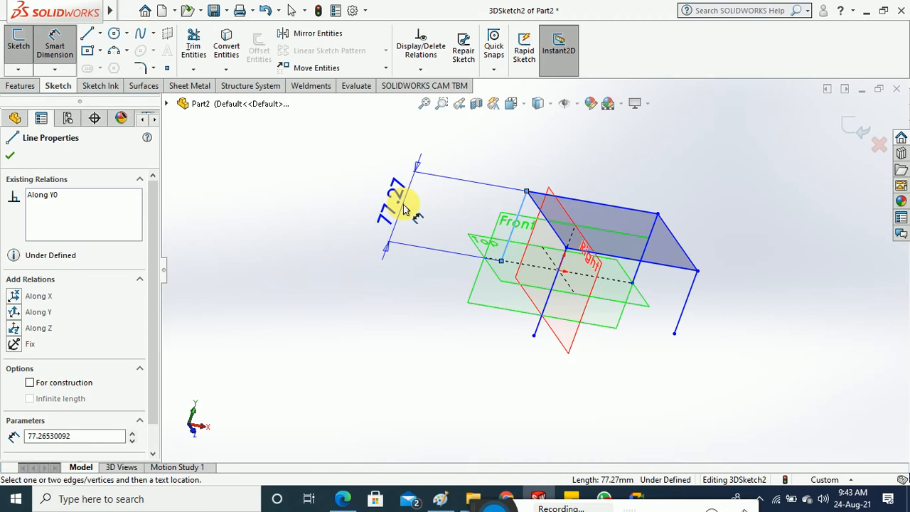
pyautogui.click(402, 204)
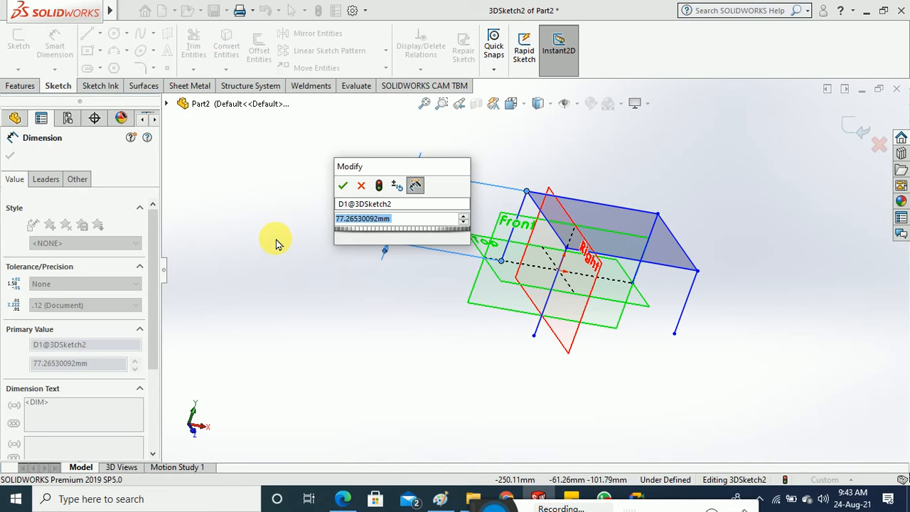
pyautogui.write('300')
pyautogui.press('Return')
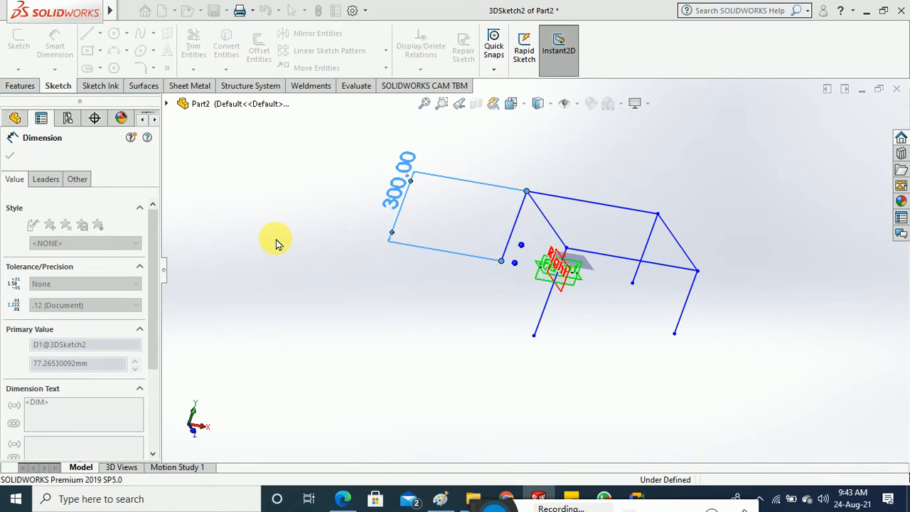
pyautogui.click(317, 276)
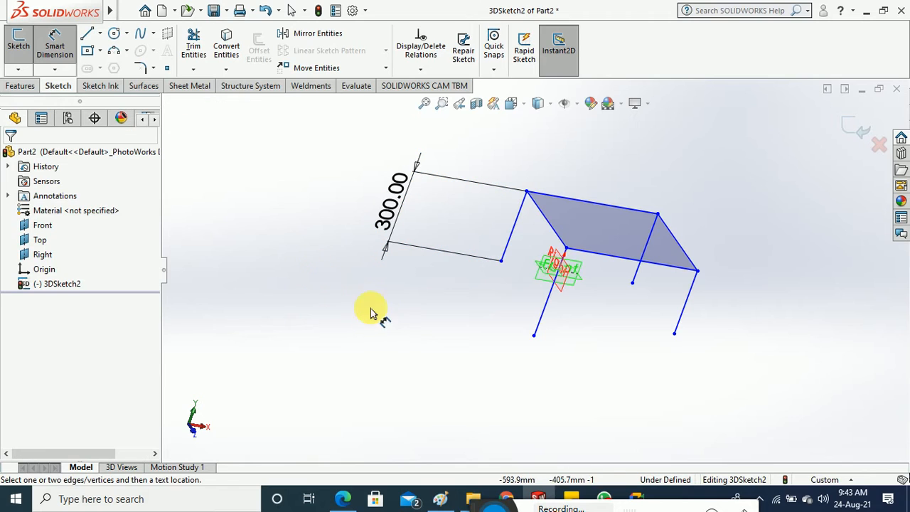
pyautogui.press('Escape')
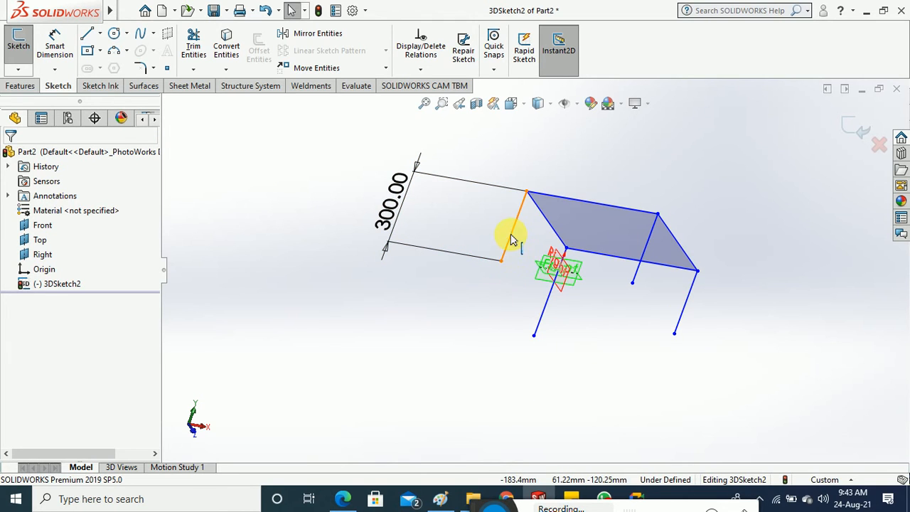
# Select all four legs of the frame and apply an Equal relation to them.
pyautogui.click(521, 311)
pyautogui.keyDown('ctrl'); pyautogui.click(538, 325); pyautogui.keyUp('ctrl')
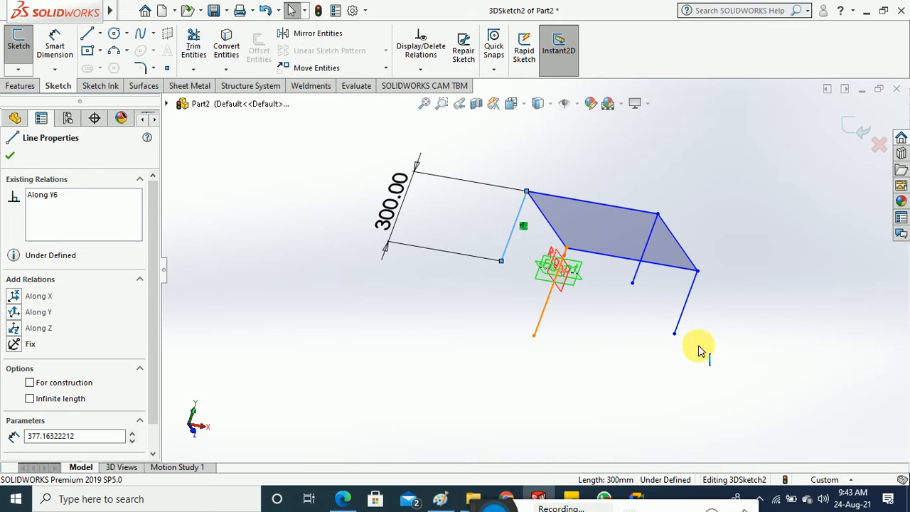
pyautogui.click(633, 281)
pyautogui.keyDown('ctrl'); pyautogui.click(633, 282); pyautogui.keyUp('ctrl')
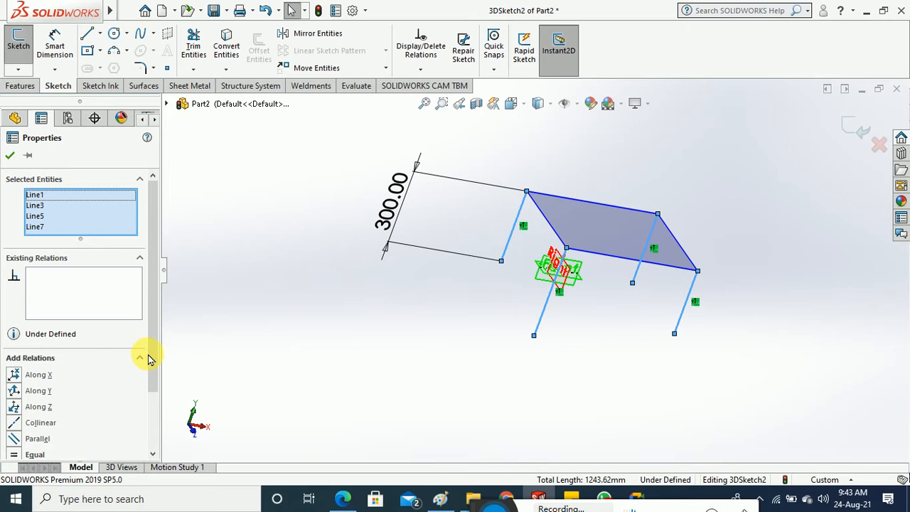
pyautogui.moveTo(148, 355); pyautogui.dragTo(92, 417)
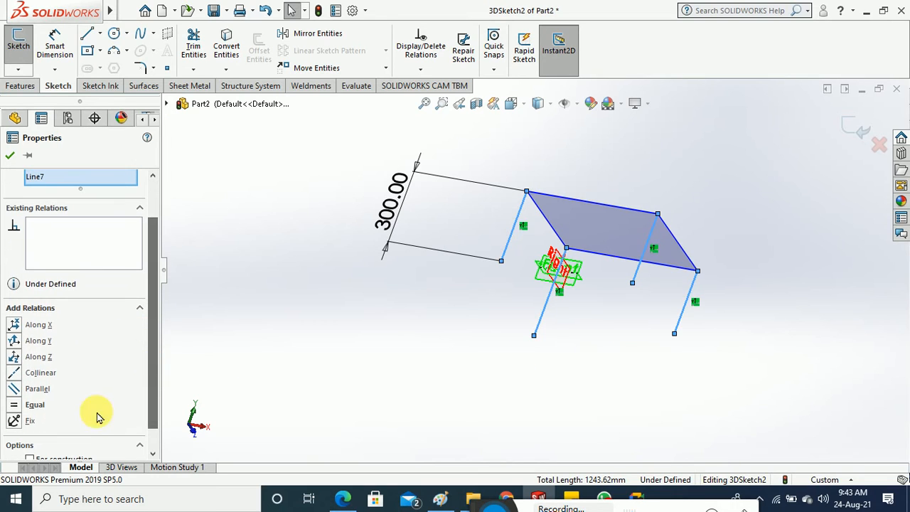
pyautogui.click(14, 404)
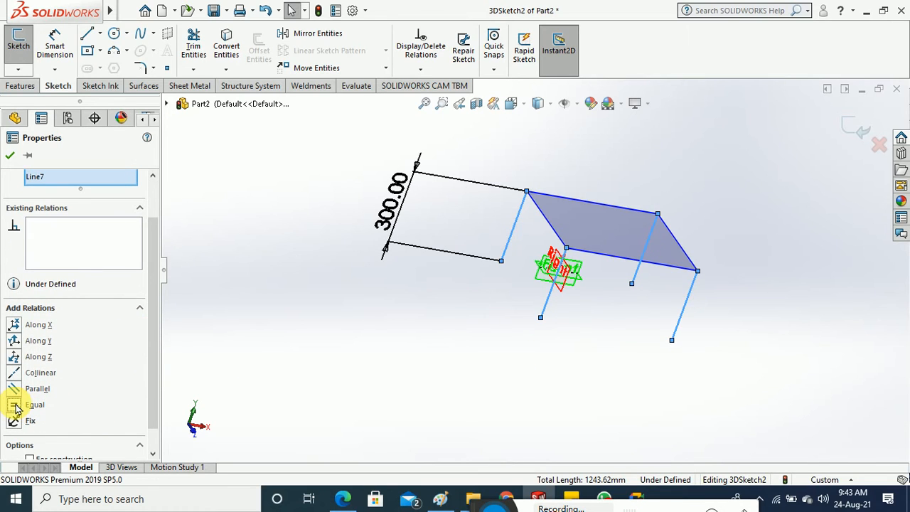
pyautogui.click(10, 155)
pyautogui.click(285, 305)
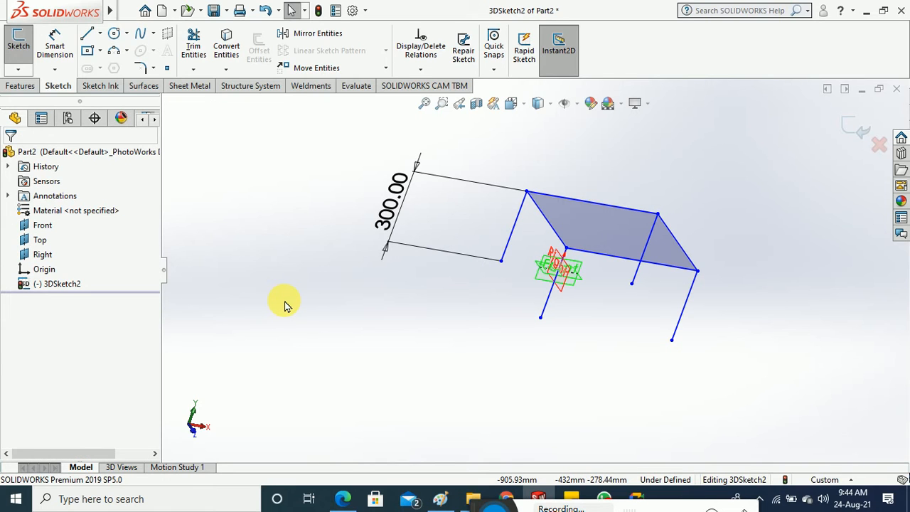
# Dimension the back line of the frame's top rectangle and set its length to 200 mm.
pyautogui.click(56, 43)
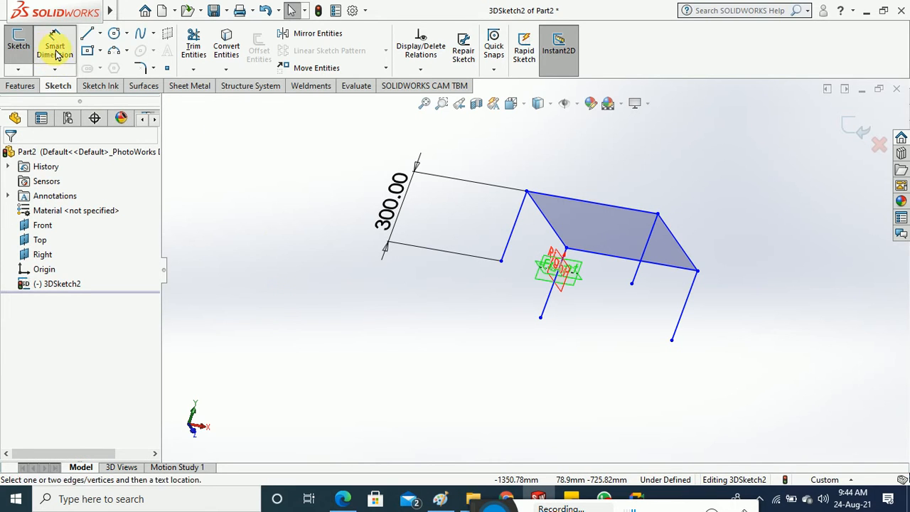
pyautogui.click(569, 170)
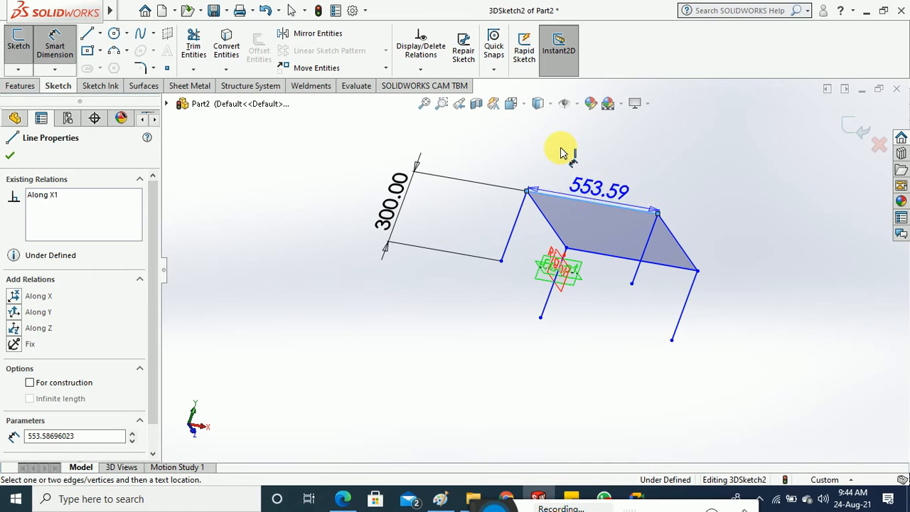
pyautogui.click(588, 162)
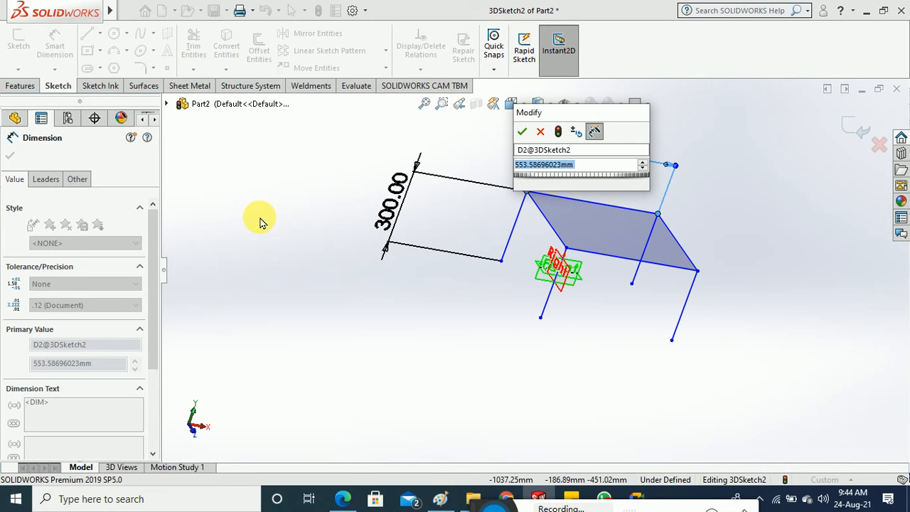
pyautogui.write('200')
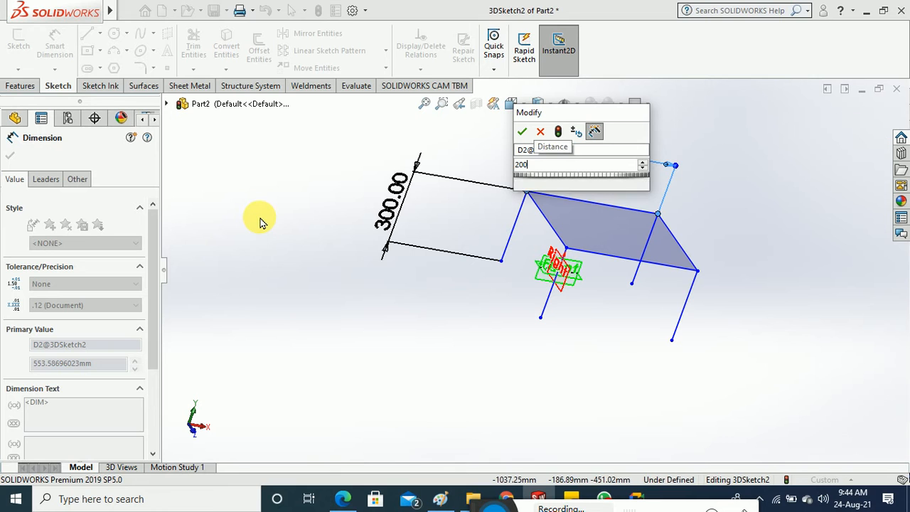
pyautogui.press('Return')
pyautogui.click(338, 245)
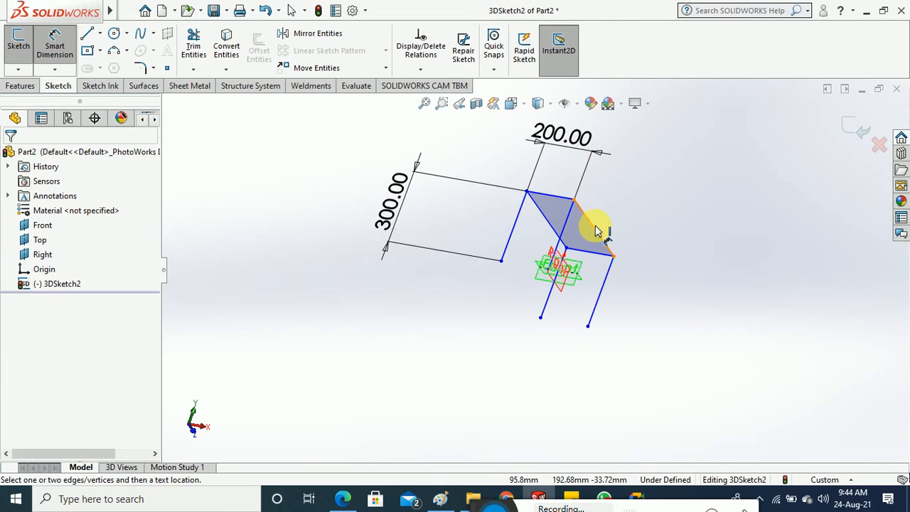
pyautogui.press('Escape')
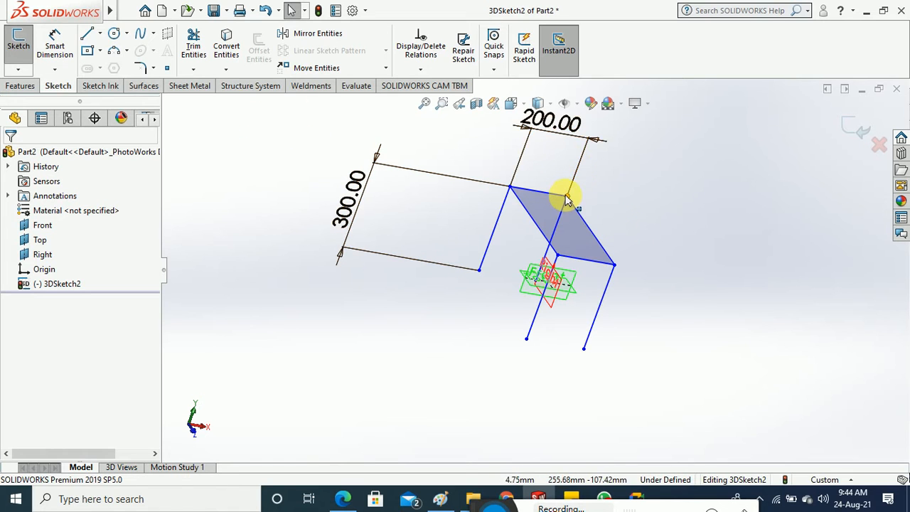
# Apply an Equal relation to all four lines of the frame's top rectangle.
pyautogui.scroll(1, 538, 201)
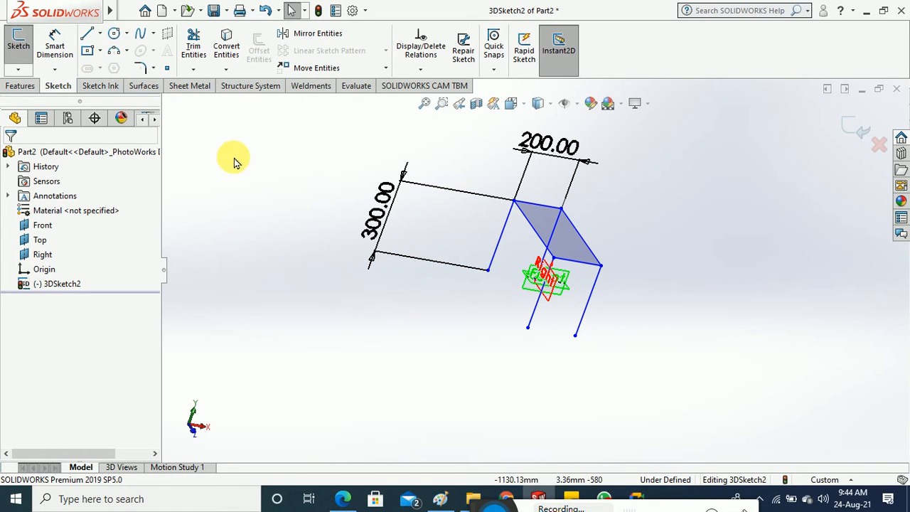
pyautogui.click(545, 206)
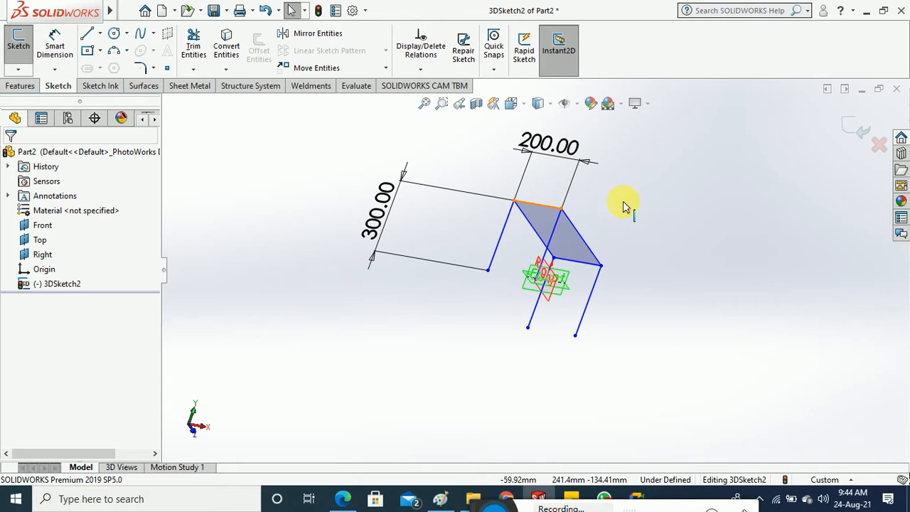
pyautogui.keyDown('ctrl'); pyautogui.click(589, 261); pyautogui.keyUp('ctrl')
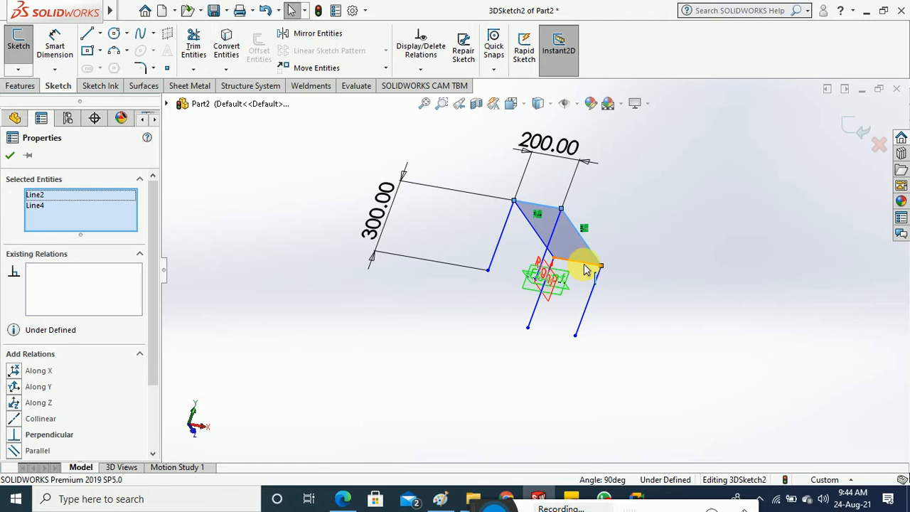
pyautogui.keyDown('ctrl'); pyautogui.click(541, 244); pyautogui.keyUp('ctrl')
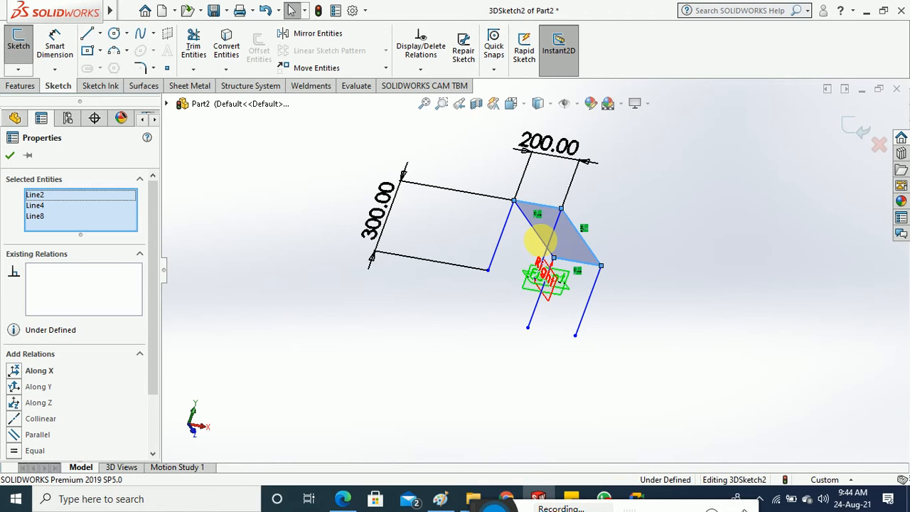
pyautogui.keyDown('ctrl'); pyautogui.click(541, 244); pyautogui.keyUp('ctrl')
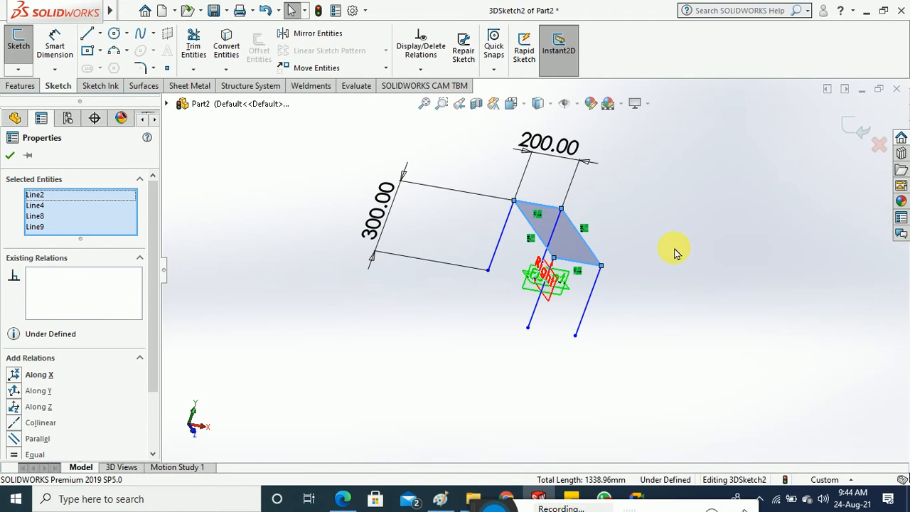
pyautogui.click(15, 454)
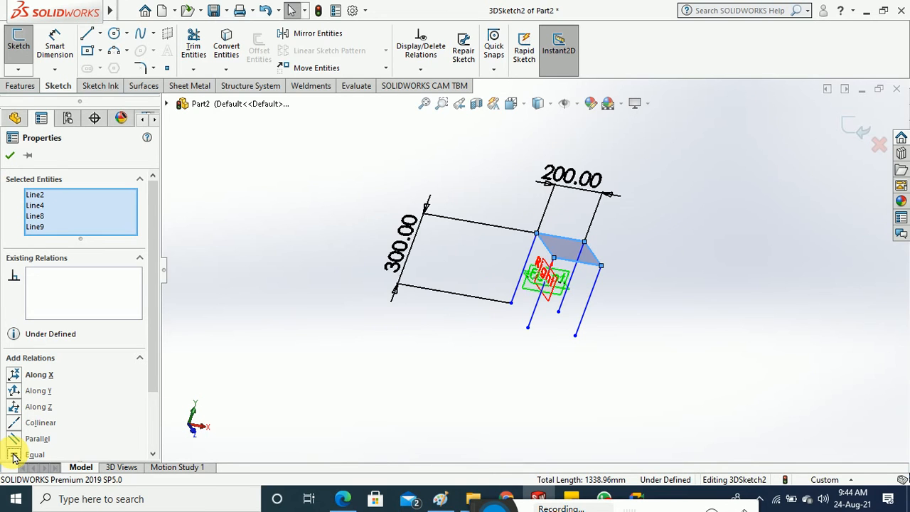
pyautogui.click(10, 156)
# Shift the frame in space by moving the lower endpoint of its front right leg.
pyautogui.scroll(-2, 597, 295)
pyautogui.scroll(-2, 607, 320)
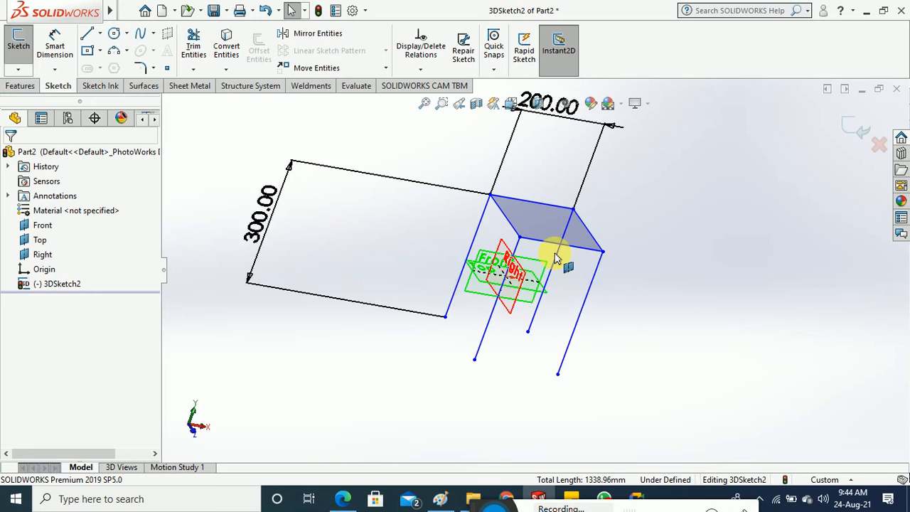
pyautogui.scroll(-2, 603, 299)
pyautogui.scroll(1, 597, 296)
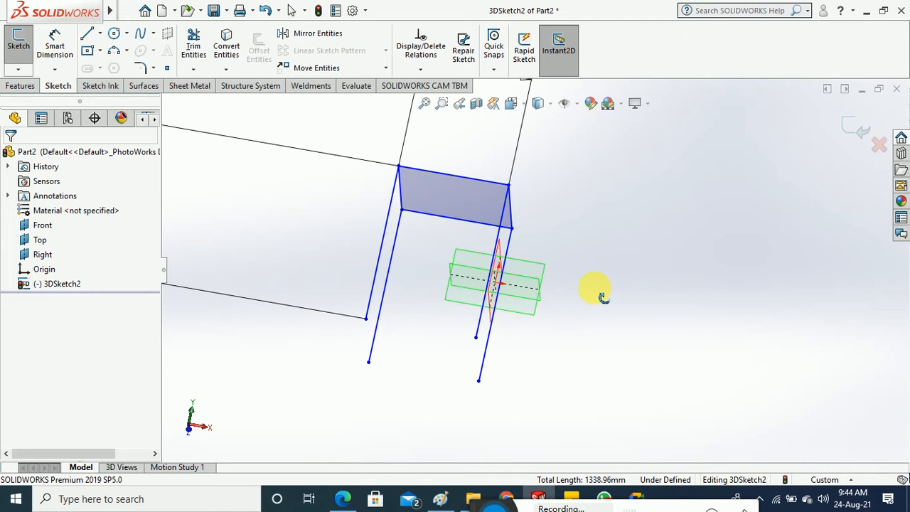
pyautogui.scroll(2, 636, 355)
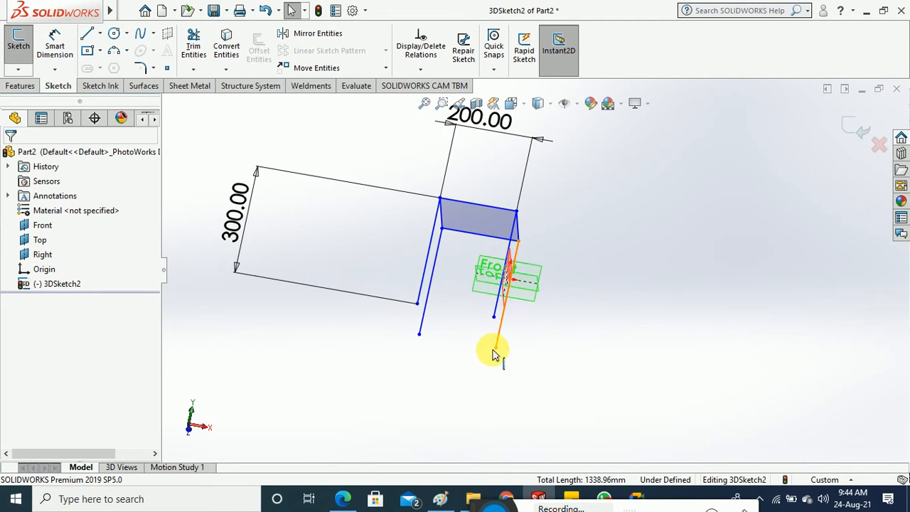
pyautogui.moveTo(496, 352)
pyautogui.mouseDown()
pyautogui.moveTo(481, 390)
pyautogui.moveTo(545, 325)
pyautogui.moveTo(601, 315)
pyautogui.moveTo(575, 372)
pyautogui.moveTo(562, 369)
pyautogui.mouseUp()
pyautogui.hotkey('ctrl', '7')
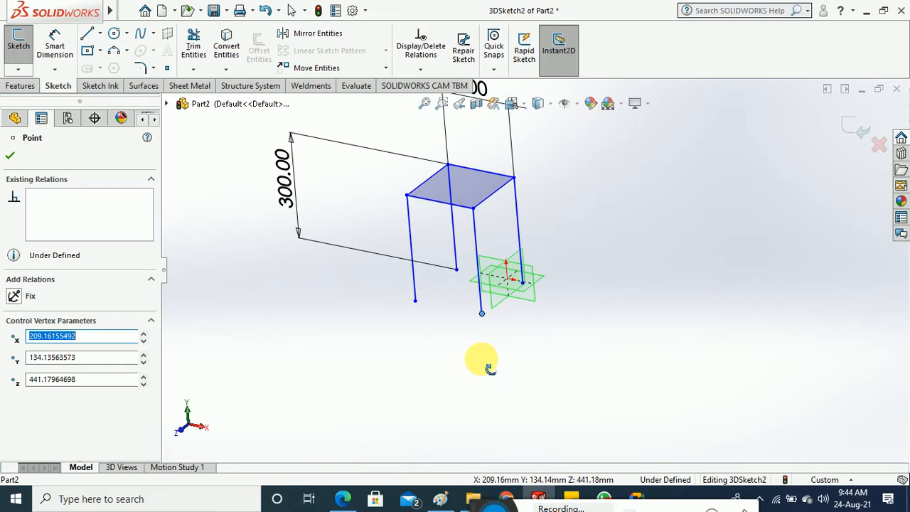
pyautogui.click(479, 368)
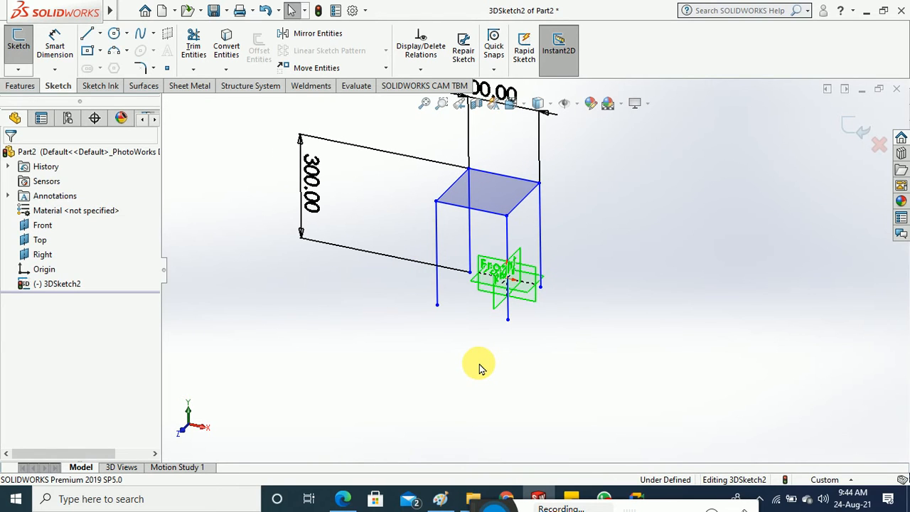
# Make the lower endpoint of the back left leg coincident with the origin.
pyautogui.click(469, 272)
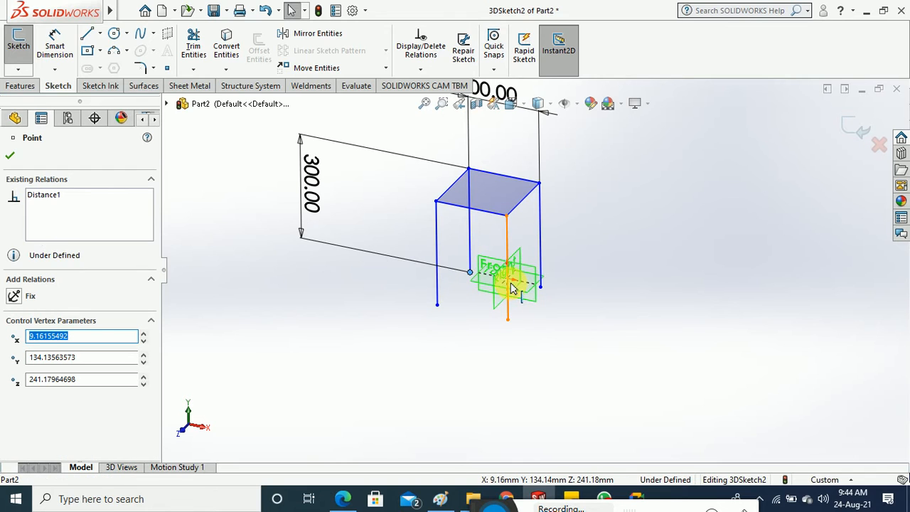
pyautogui.moveTo(544, 309)
pyautogui.mouseDown(button='middle')
pyautogui.moveTo(524, 320)
pyautogui.moveTo(538, 319)
pyautogui.mouseUp(button='middle')
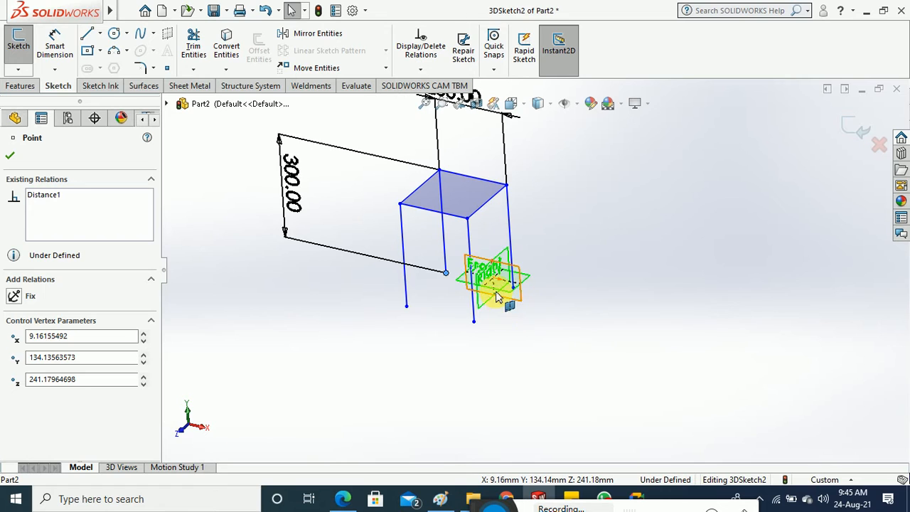
pyautogui.keyDown('ctrl'); pyautogui.click(493, 278); pyautogui.keyUp('ctrl')
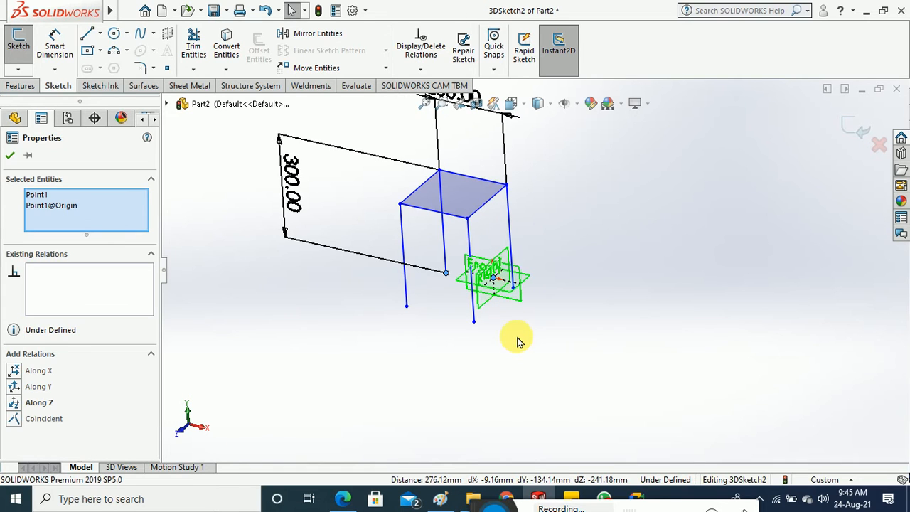
pyautogui.click(19, 419)
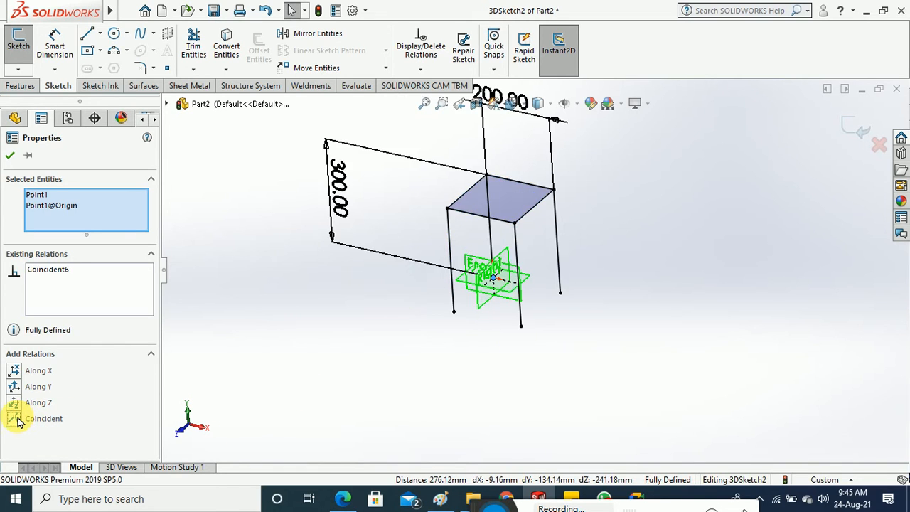
pyautogui.click(10, 156)
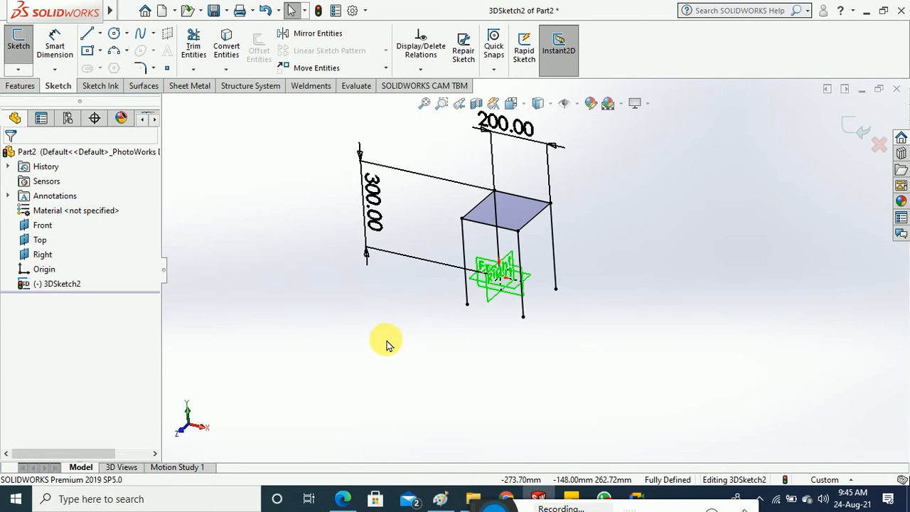
# Exit the 3D sketch of the table frame.
pyautogui.moveTo(427, 355)
pyautogui.mouseDown(button='middle')
pyautogui.moveTo(448, 369)
pyautogui.moveTo(489, 370)
pyautogui.moveTo(488, 357)
pyautogui.mouseUp(button='middle')
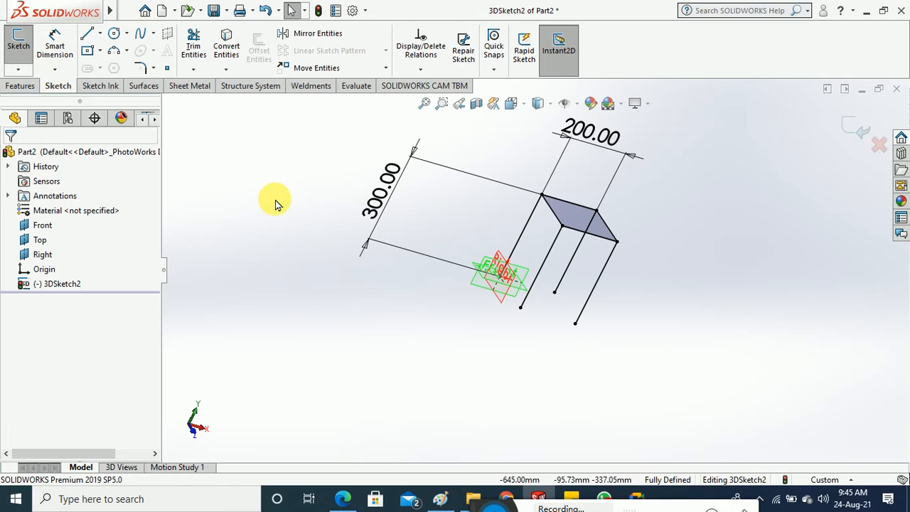
pyautogui.click(18, 69)
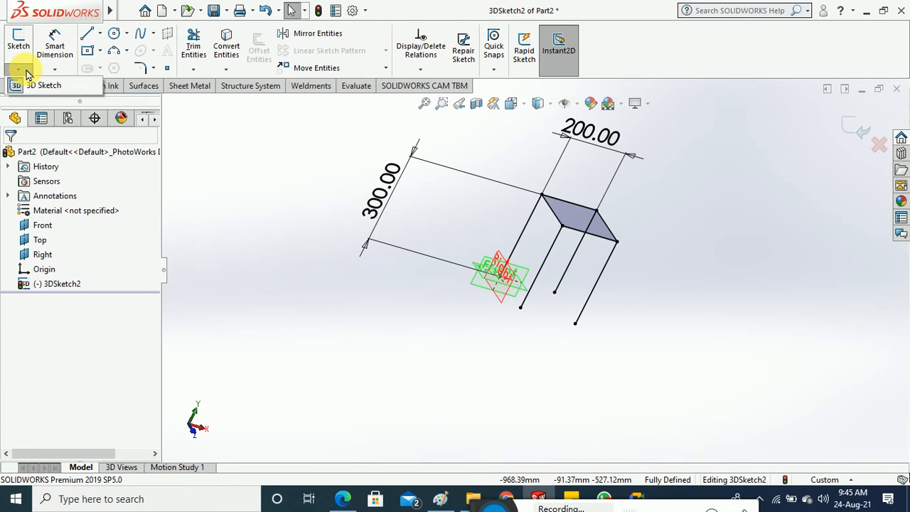
pyautogui.click(44, 86)
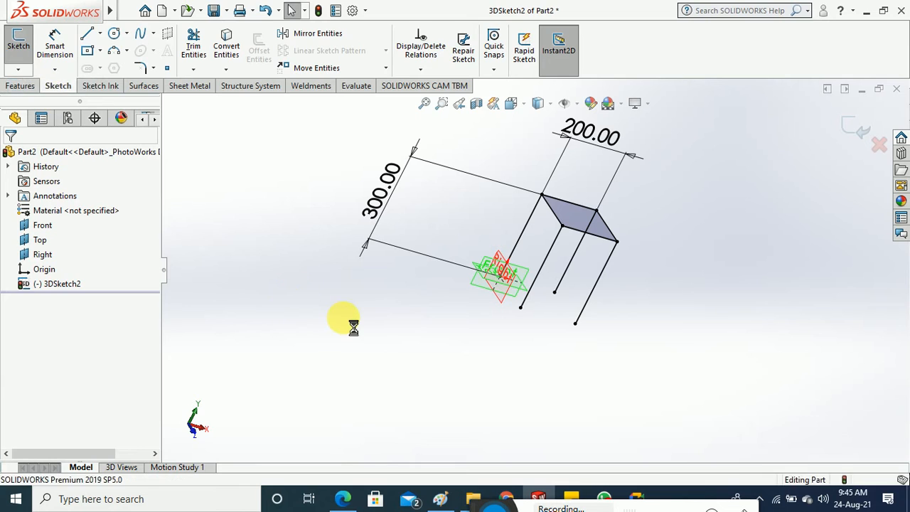
pyautogui.click(382, 328)
pyautogui.moveTo(406, 311)
pyautogui.mouseDown(button='middle')
pyautogui.moveTo(396, 268)
pyautogui.moveTo(349, 264)
pyautogui.mouseUp(button='middle')
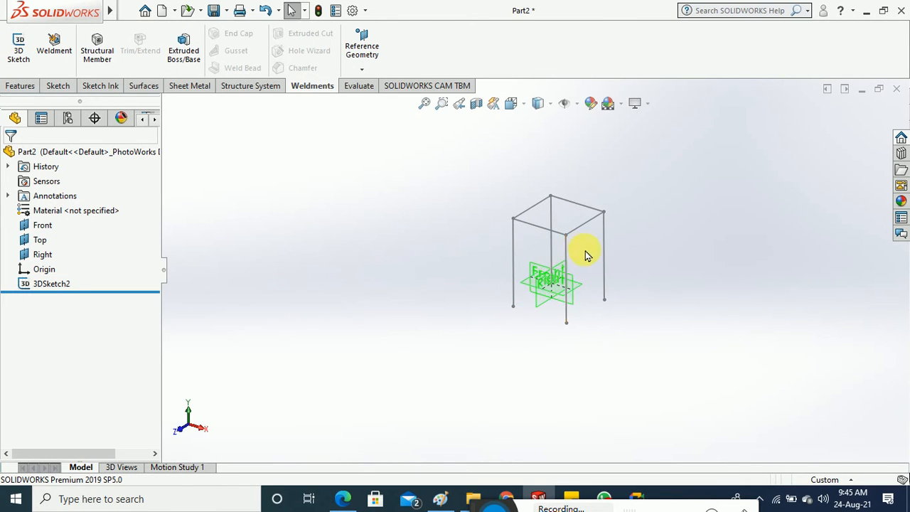
pyautogui.scroll(-5, 573, 239)
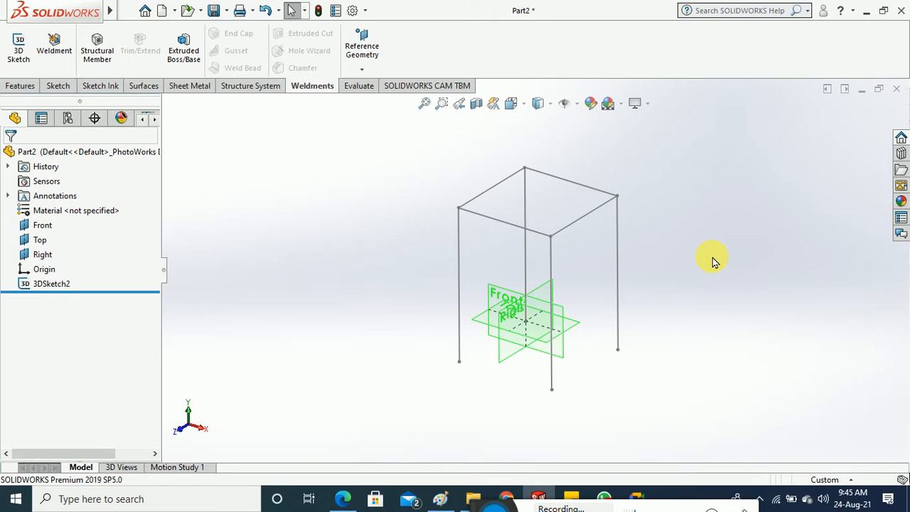
# Reopen the frame's 3D sketch, set the leg height dimension to 150 mm, and exit the sketch.
pyautogui.click(43, 286)
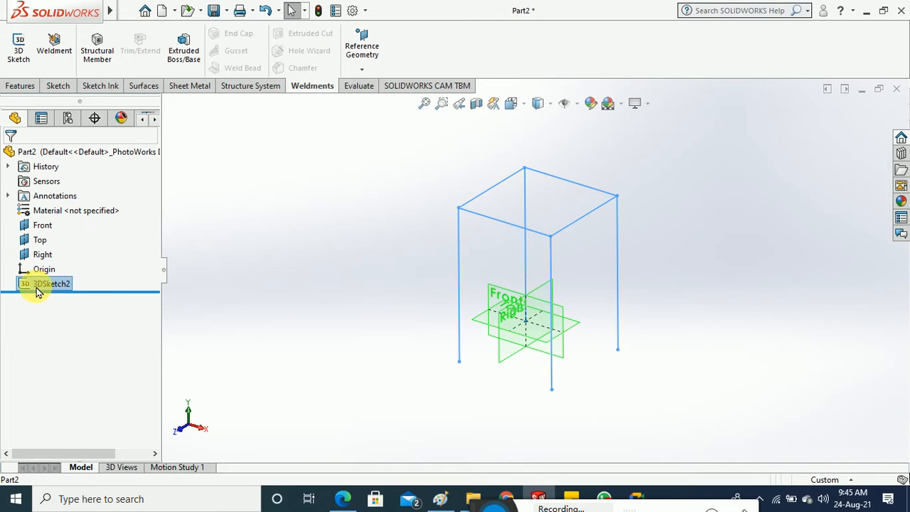
pyautogui.rightClick(38, 293)
pyautogui.click(69, 227)
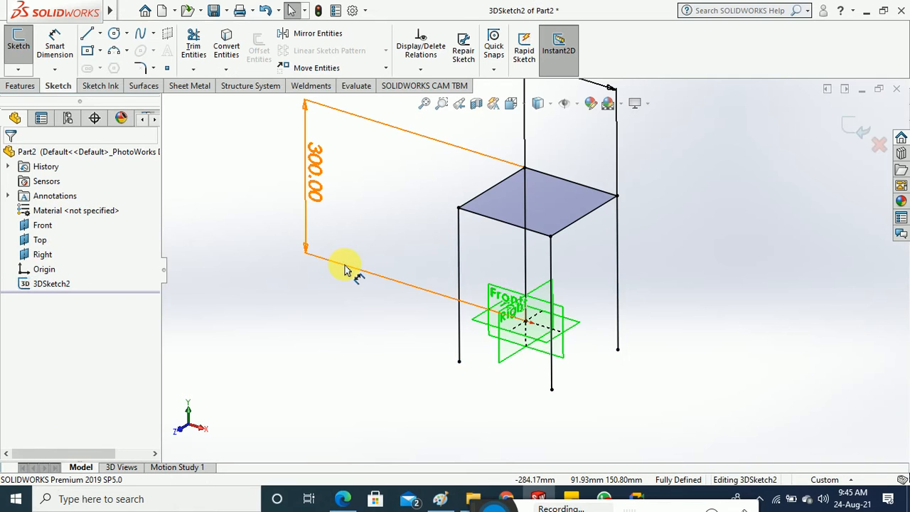
pyautogui.doubleClick(318, 194)
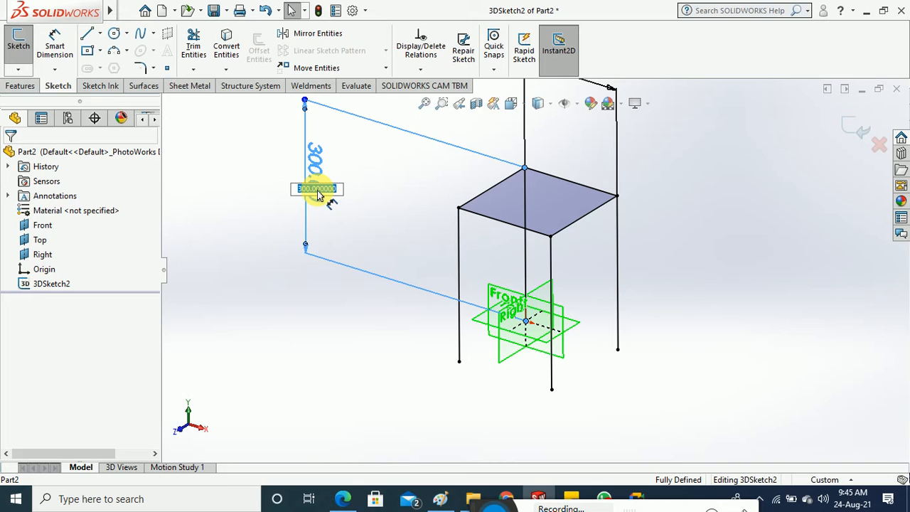
pyautogui.write('150')
pyautogui.press('Return')
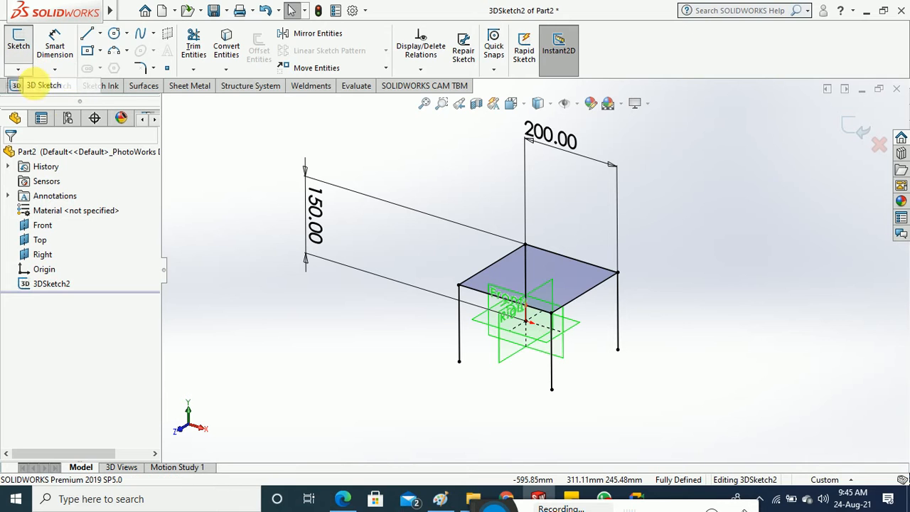
pyautogui.click(18, 49)
# Add a Weldment feature to the part.
pyautogui.moveTo(365, 330)
pyautogui.mouseDown(button='middle')
pyautogui.moveTo(396, 355)
pyautogui.moveTo(496, 370)
pyautogui.moveTo(408, 366)
pyautogui.moveTo(396, 339)
pyautogui.mouseUp(button='middle')
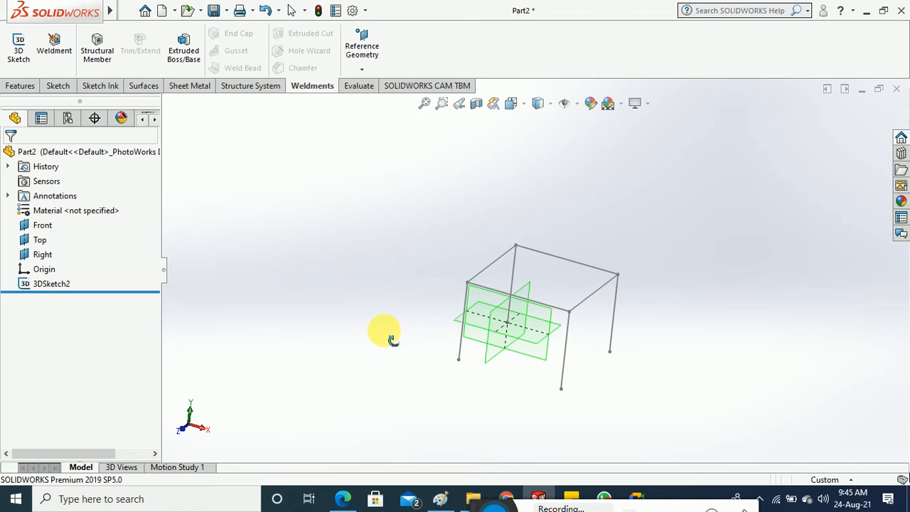
pyautogui.scroll(-3, 569, 324)
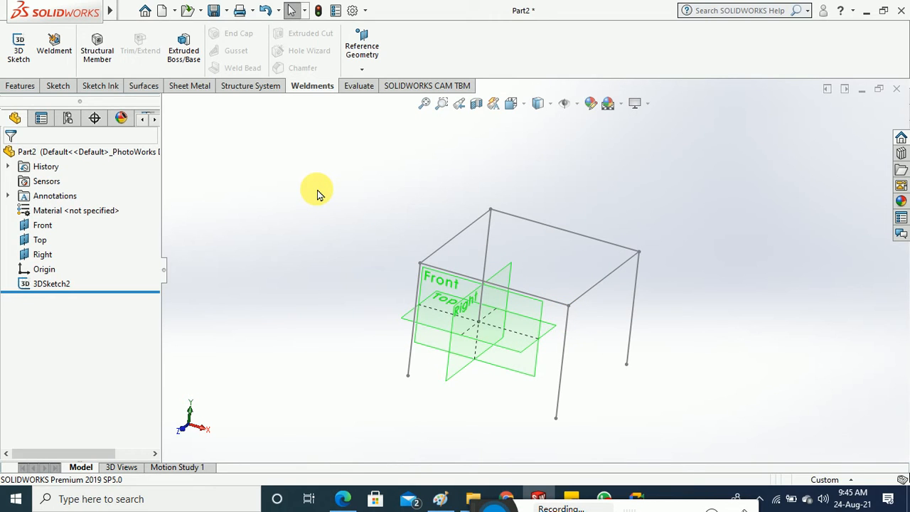
pyautogui.moveTo(318, 194); pyautogui.dragTo(326, 241, button='middle')
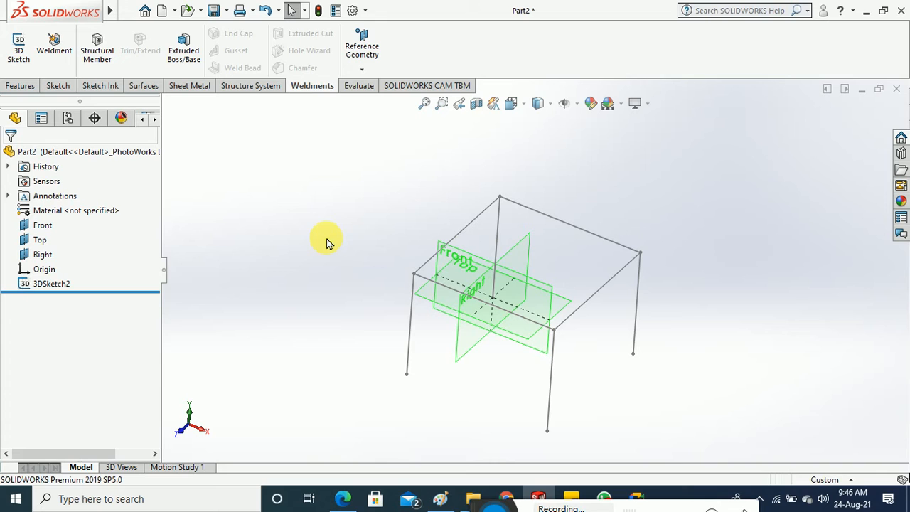
pyautogui.click(61, 66)
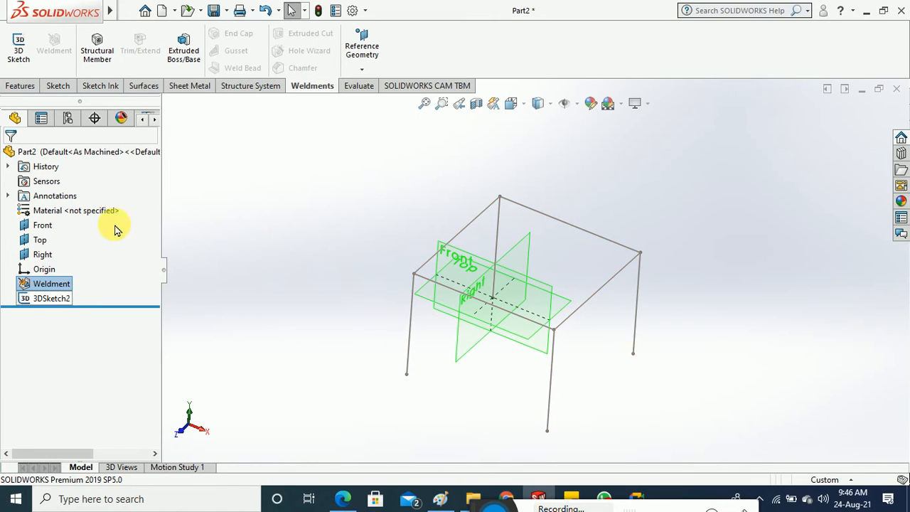
# Define a Structural Member with the iso standard, sb beam type and 80 x 6 size along the frame's front left leg.
pyautogui.click(96, 58)
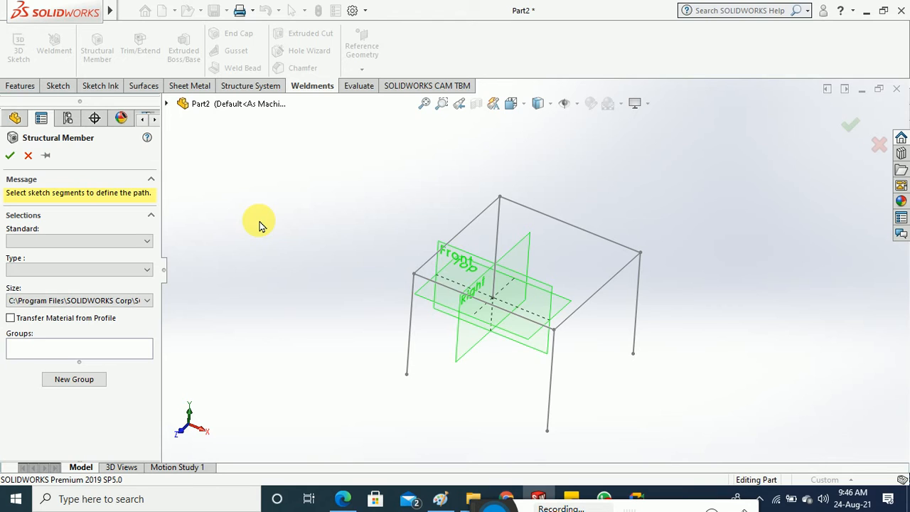
pyautogui.click(146, 241)
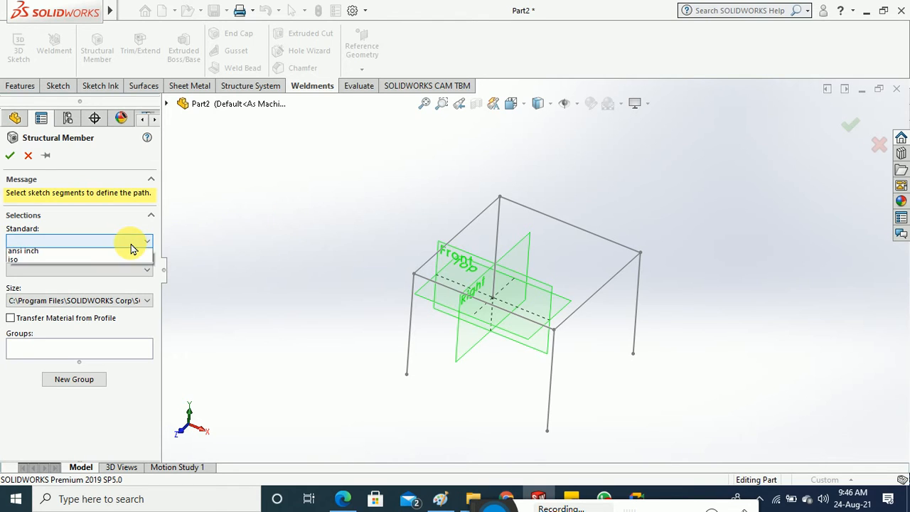
pyautogui.click(83, 263)
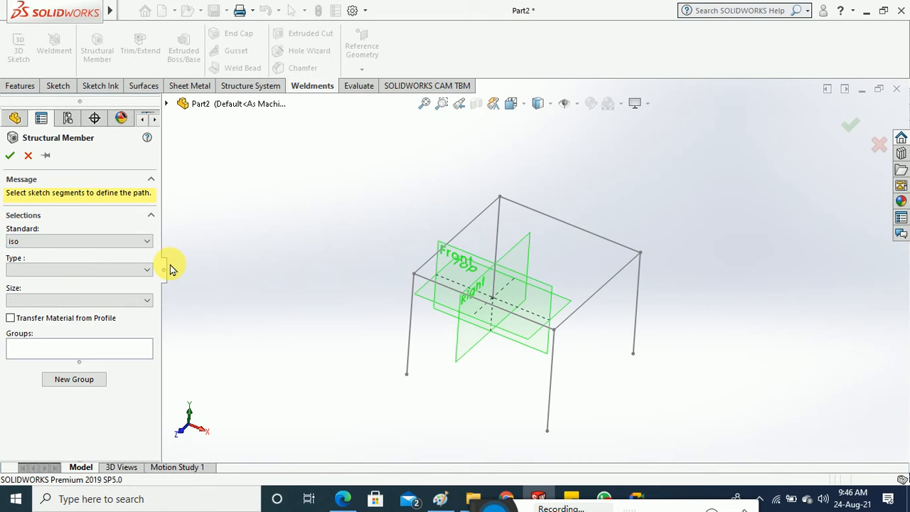
pyautogui.click(146, 270)
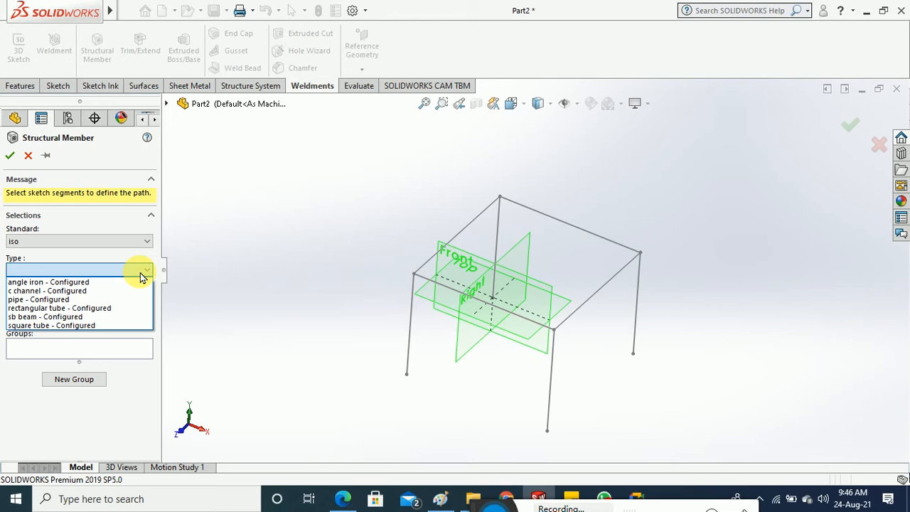
pyautogui.click(111, 317)
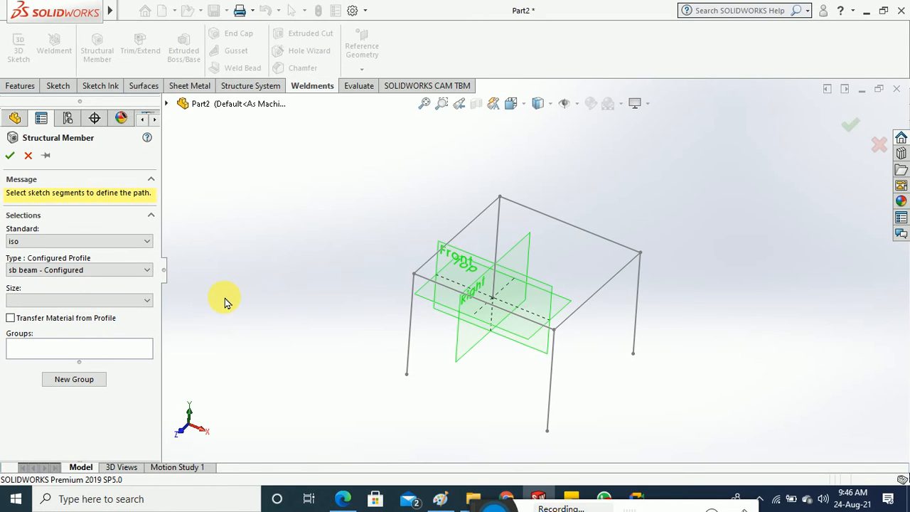
pyautogui.click(142, 305)
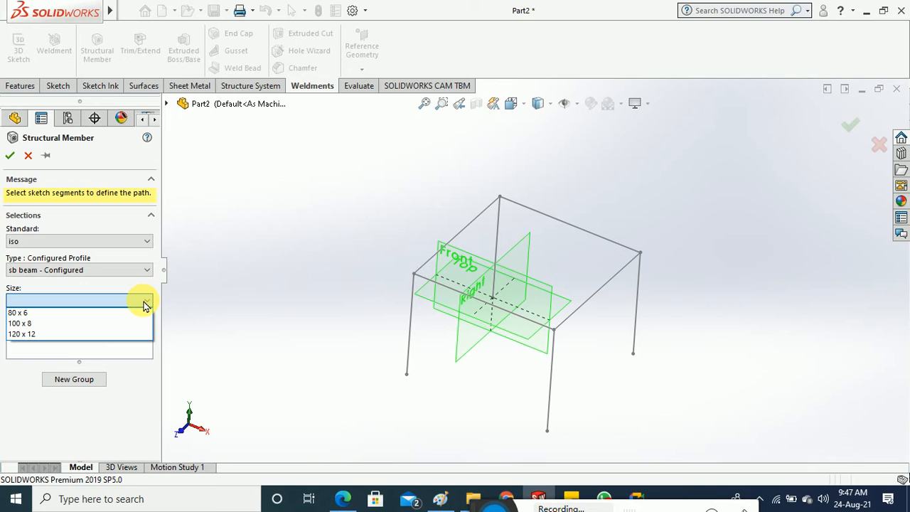
pyautogui.click(39, 313)
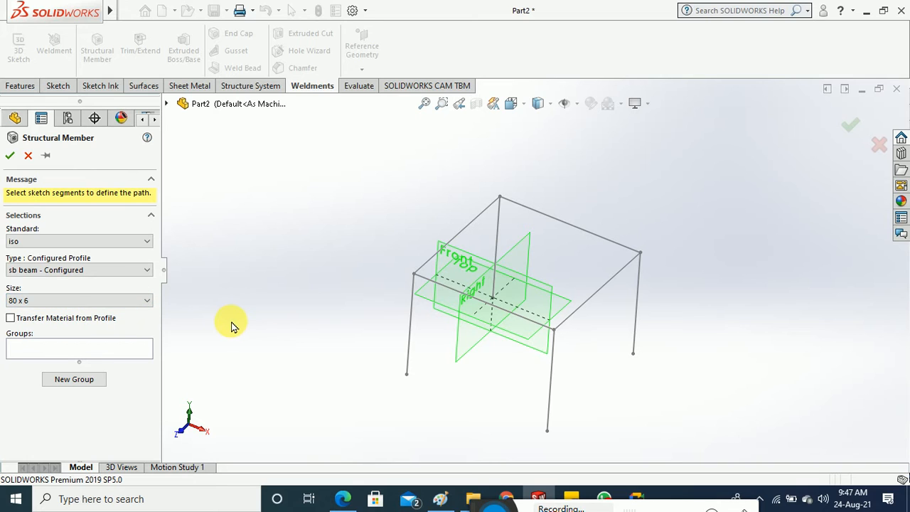
pyautogui.click(409, 354)
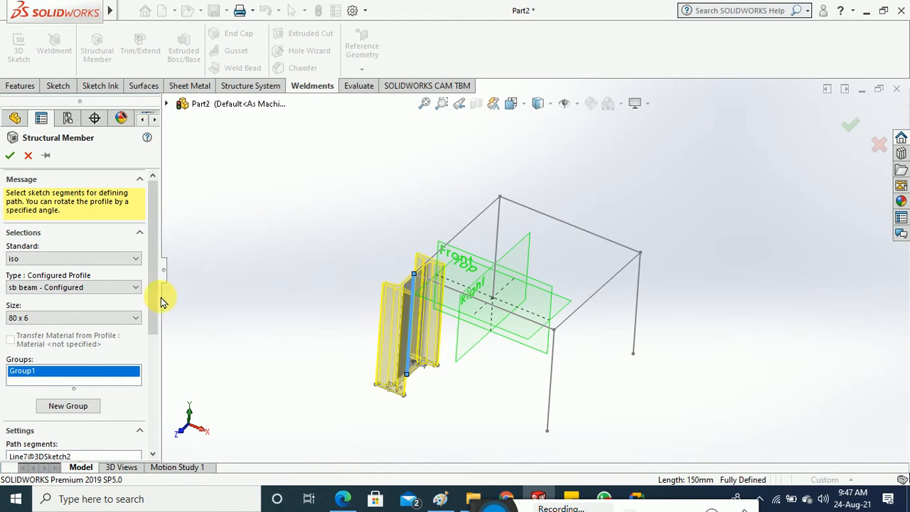
# Change the structural member's profile type to square tube and its size to 20 x 20 x 2.
pyautogui.click(125, 289)
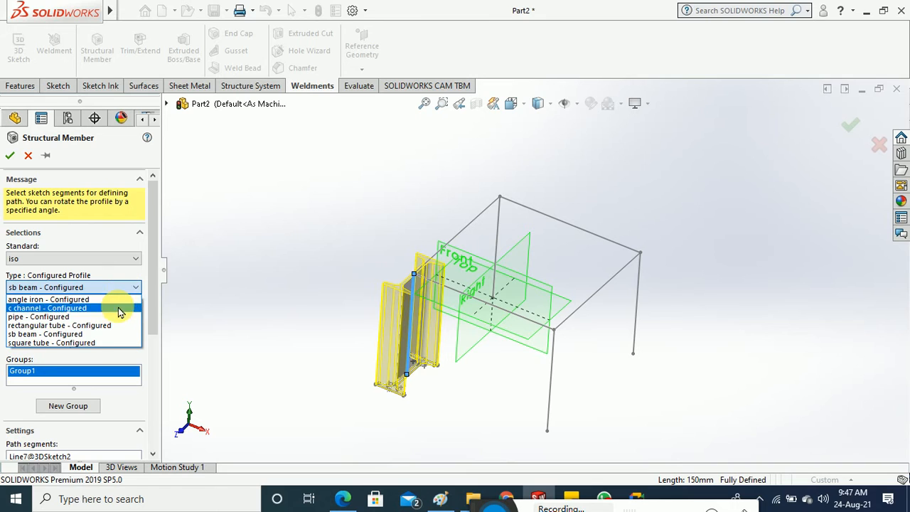
pyautogui.click(71, 342)
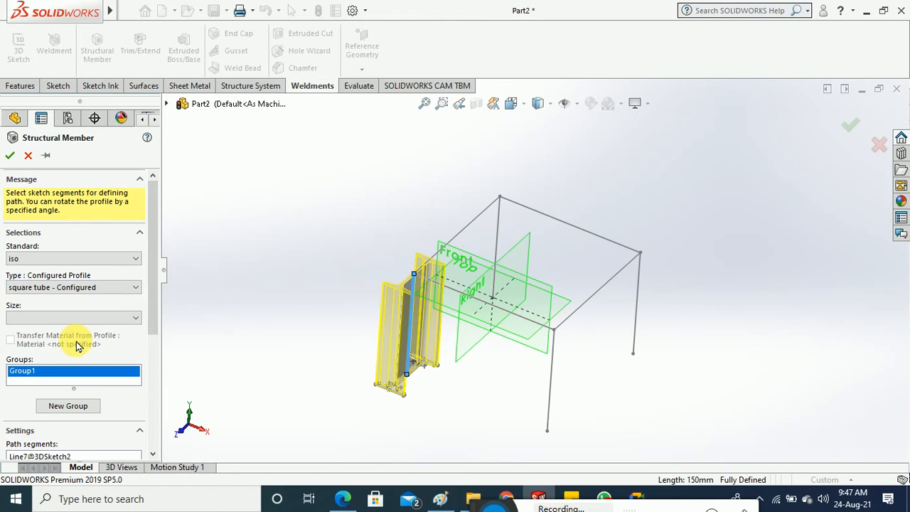
pyautogui.click(135, 318)
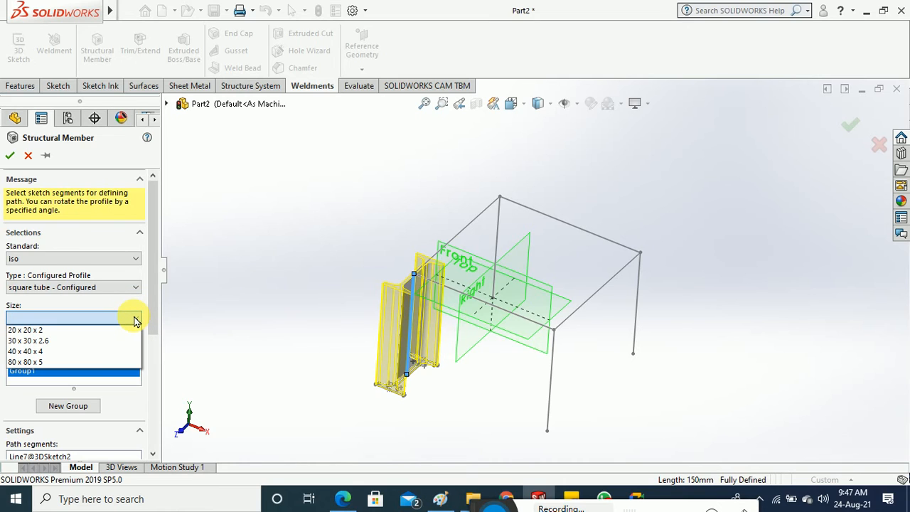
pyautogui.click(88, 330)
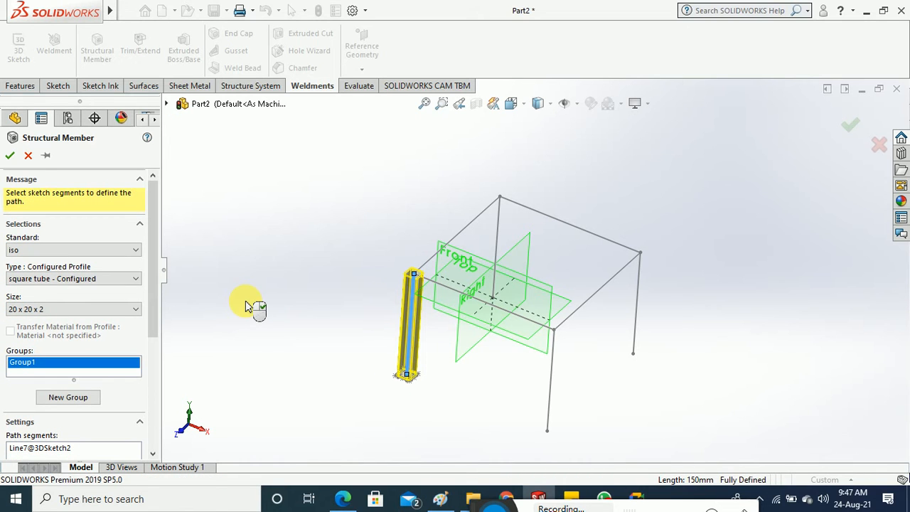
pyautogui.scroll(-5, 427, 274)
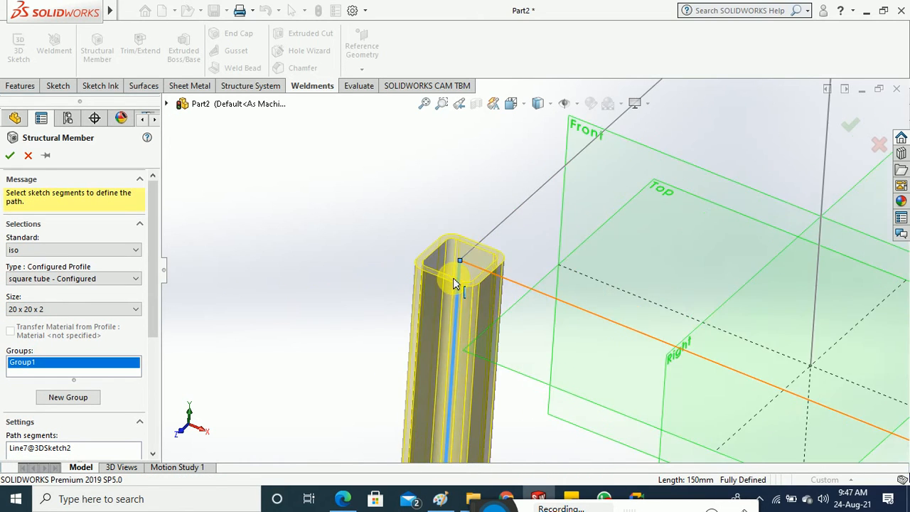
pyautogui.scroll(5, 400, 284)
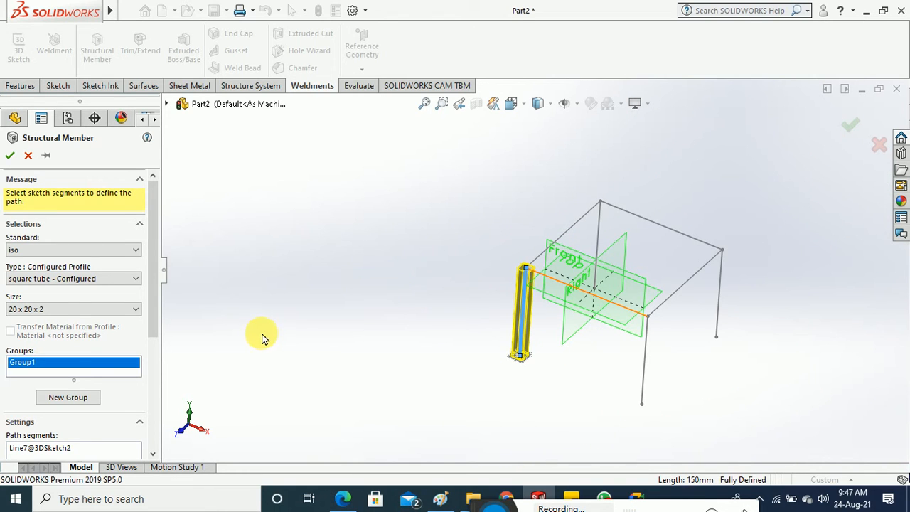
pyautogui.click(585, 295)
pyautogui.click(585, 295)
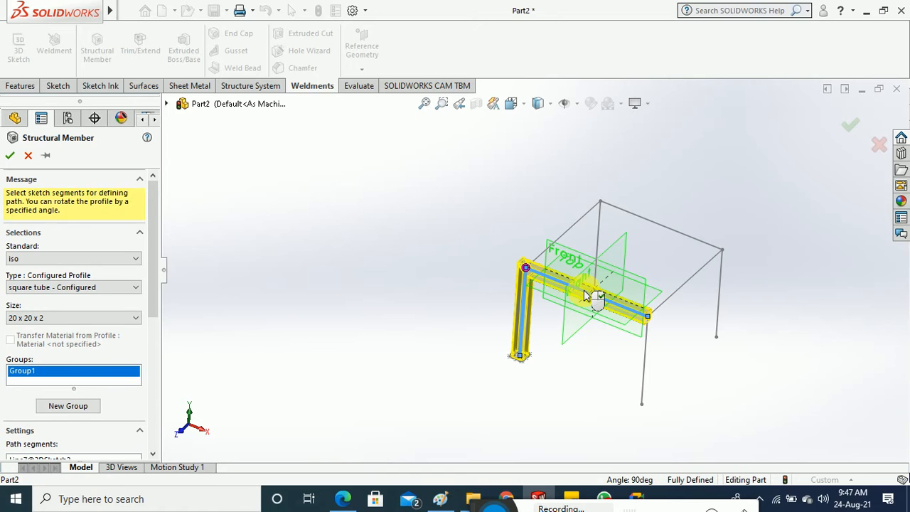
pyautogui.click(645, 352)
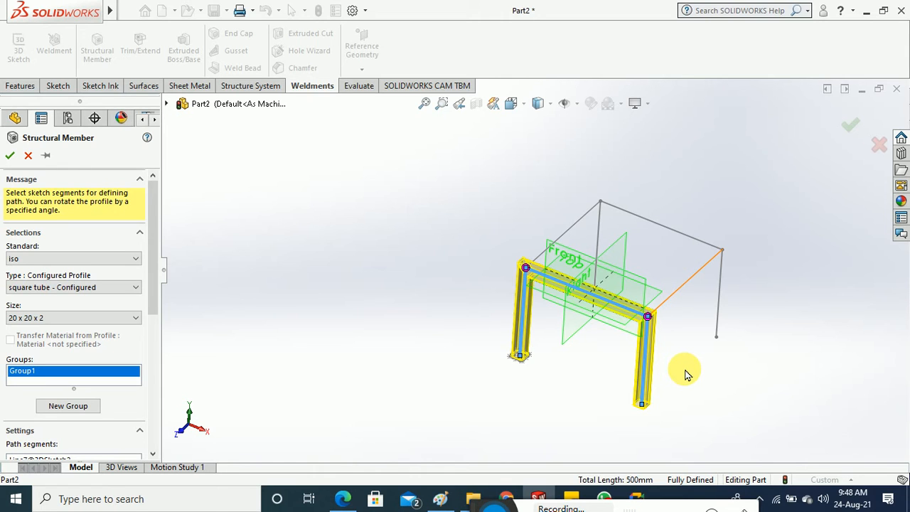
pyautogui.click(28, 155)
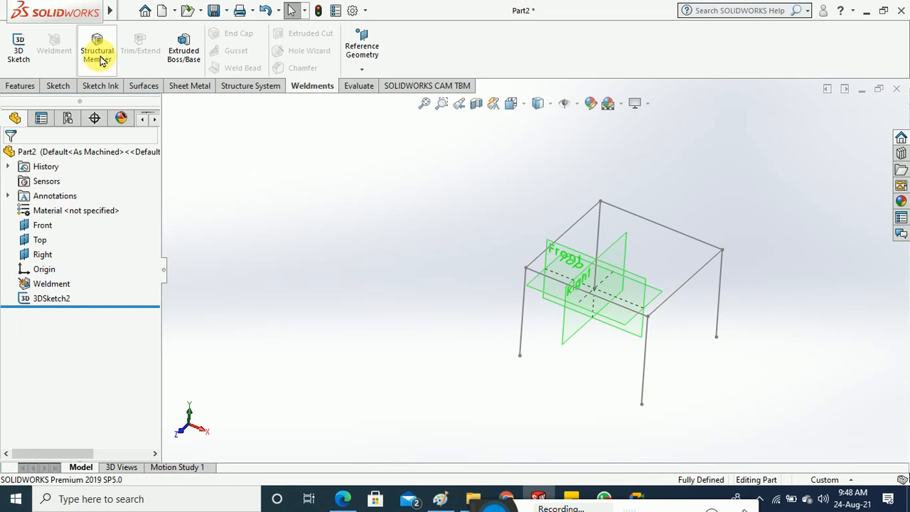
# Apply an iso square tube structural member of size 20 x 20 x 2 to the frame's four legs as one group.
pyautogui.click(101, 59)
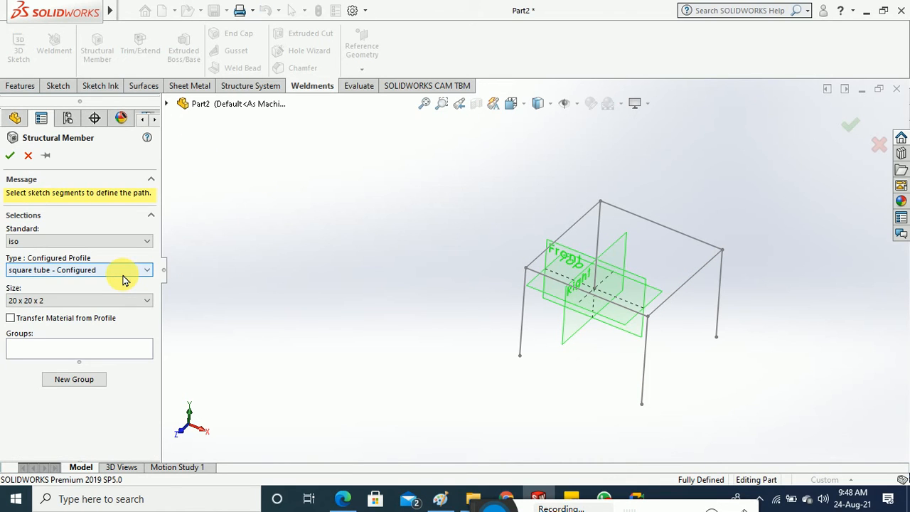
pyautogui.click(90, 353)
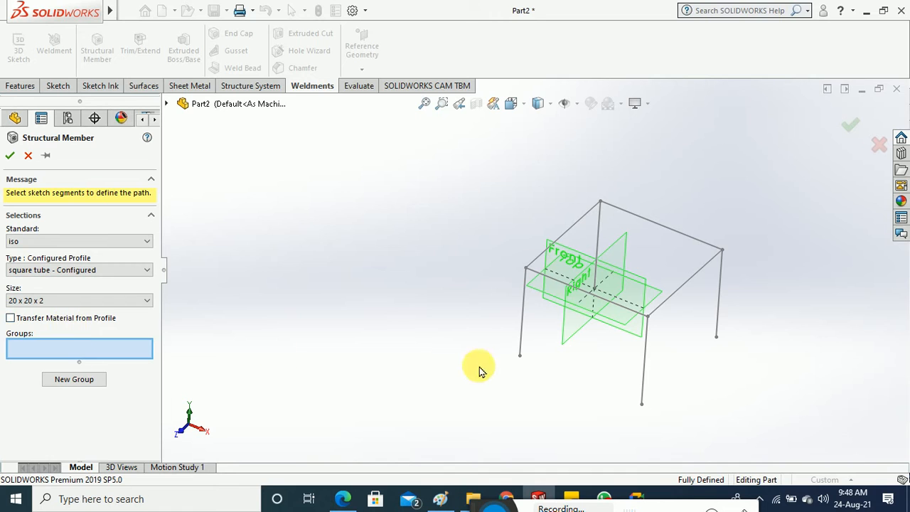
pyautogui.click(521, 344)
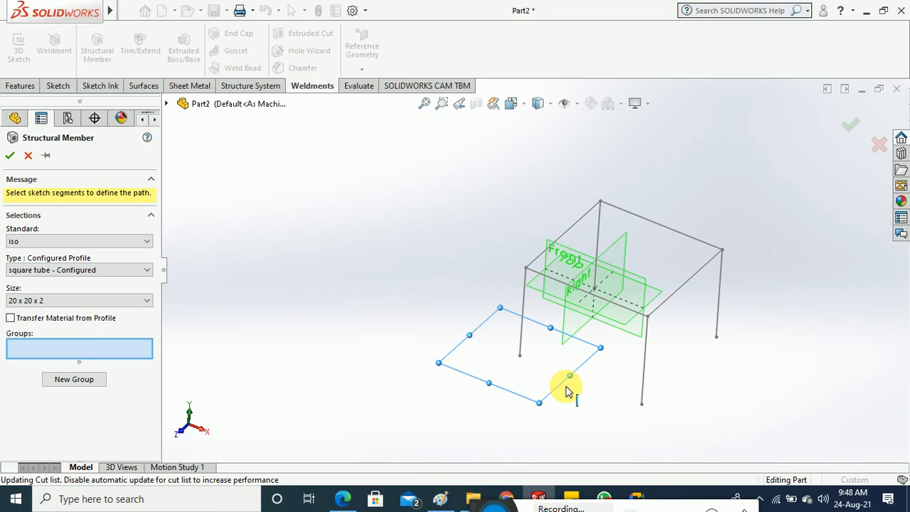
pyautogui.click(645, 381)
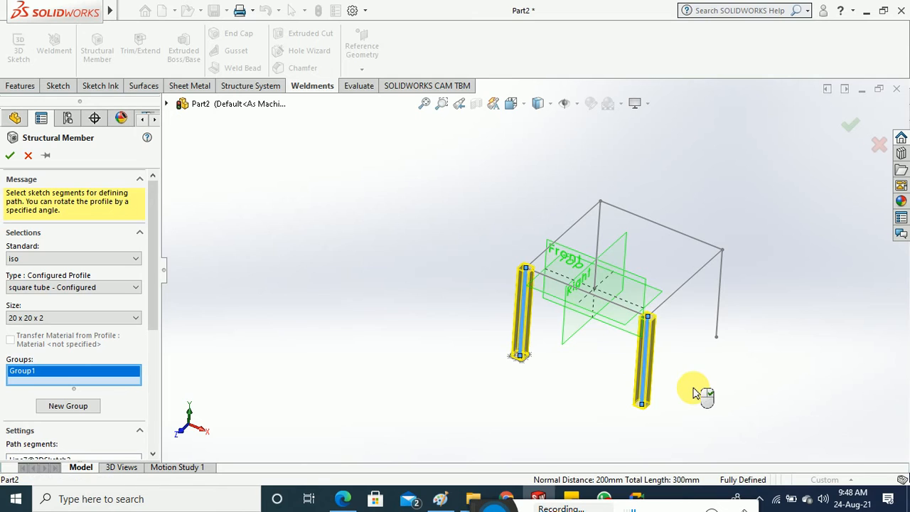
pyautogui.click(717, 313)
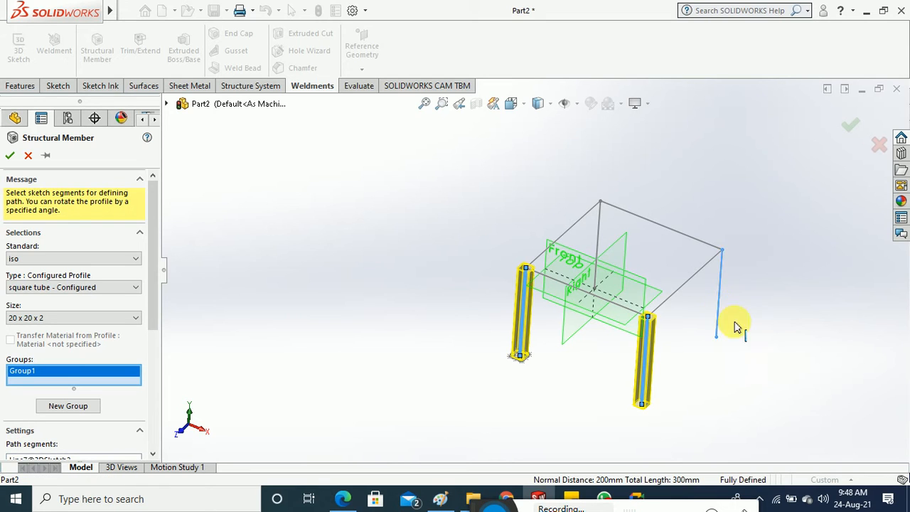
pyautogui.click(601, 231)
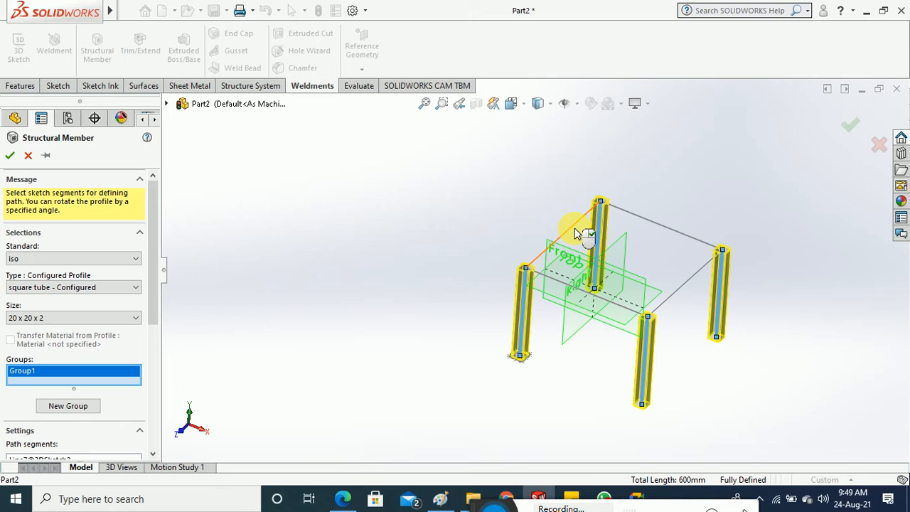
# Add a second structural member group along the four top edges and create the square tube feature.
pyautogui.click(86, 407)
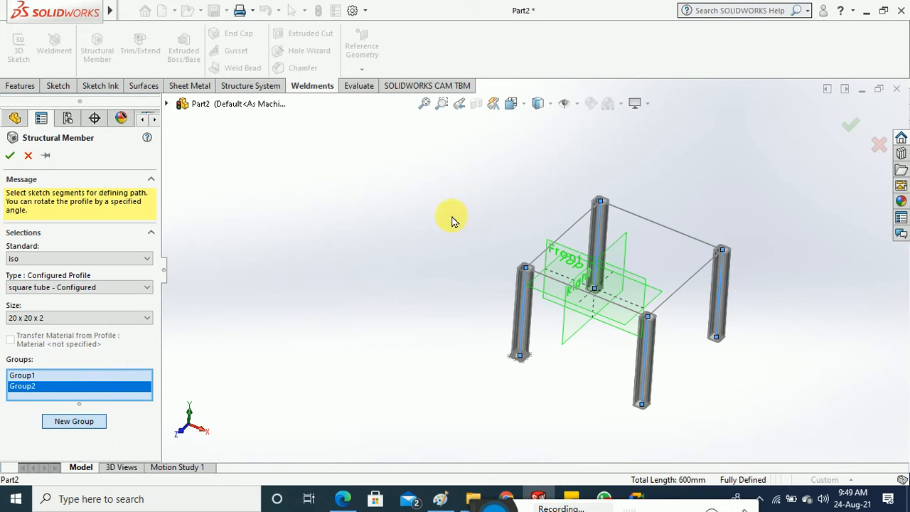
pyautogui.click(554, 242)
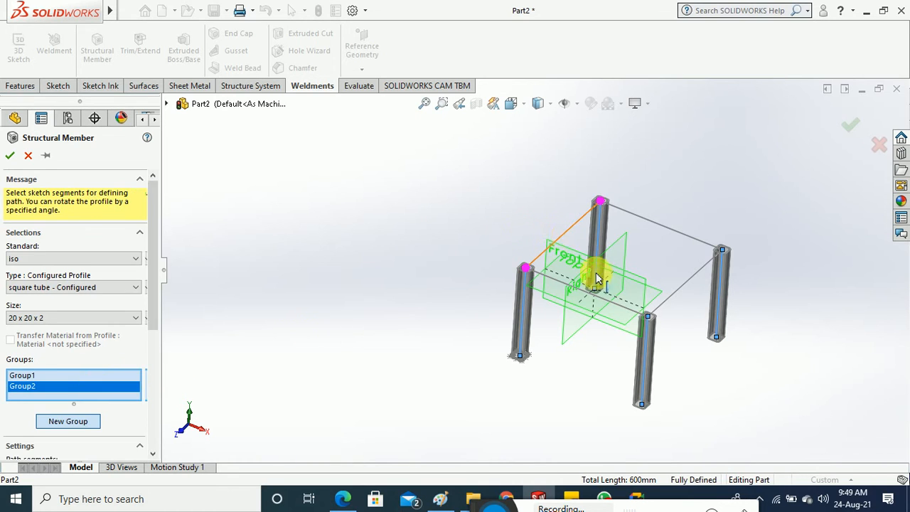
pyautogui.click(600, 301)
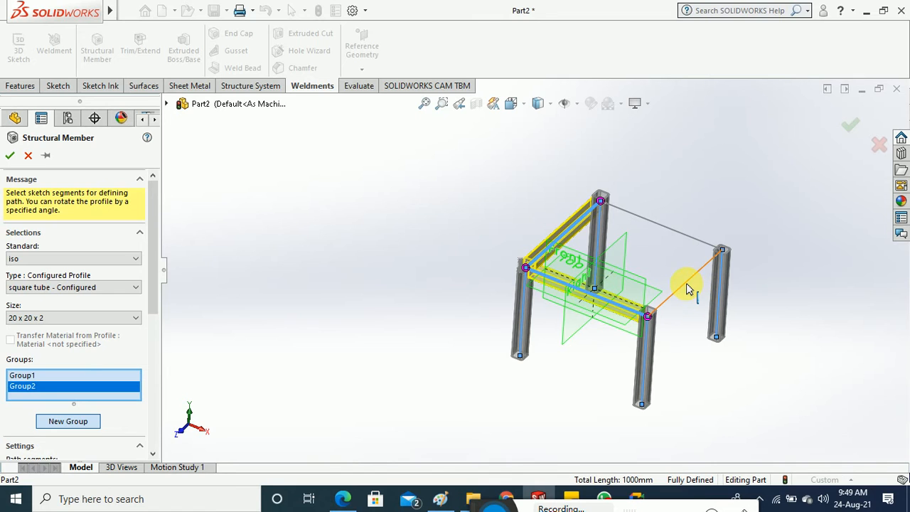
pyautogui.click(694, 237)
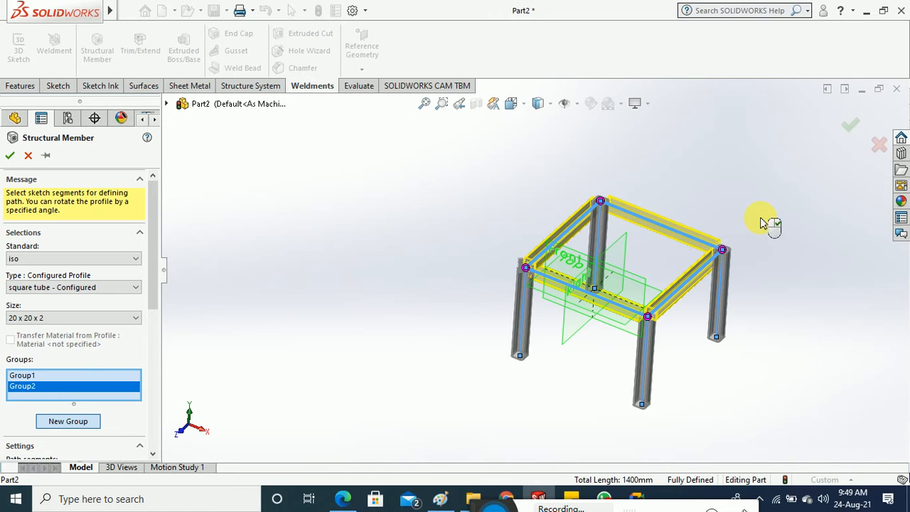
pyautogui.click(9, 158)
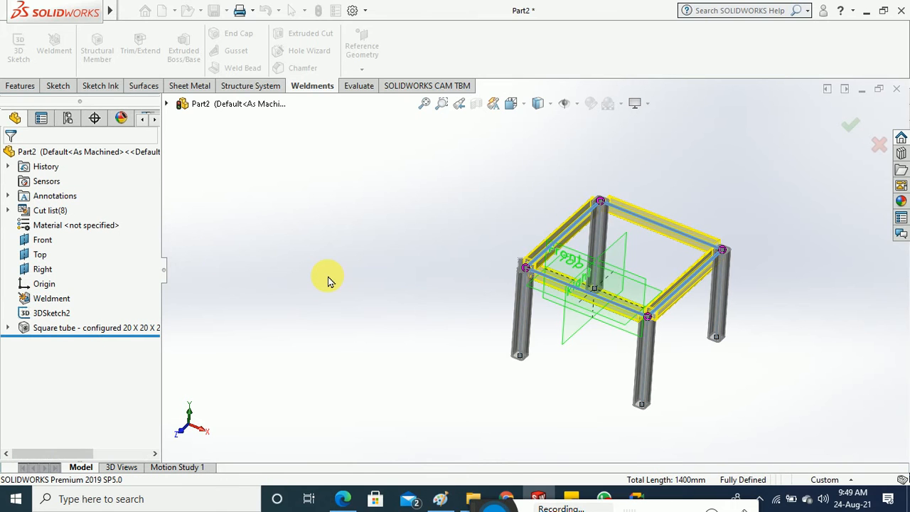
# Delete the square tube structural member feature together with its dependent plane and sketch.
pyautogui.scroll(-3, 631, 317)
pyautogui.scroll(-5, 633, 314)
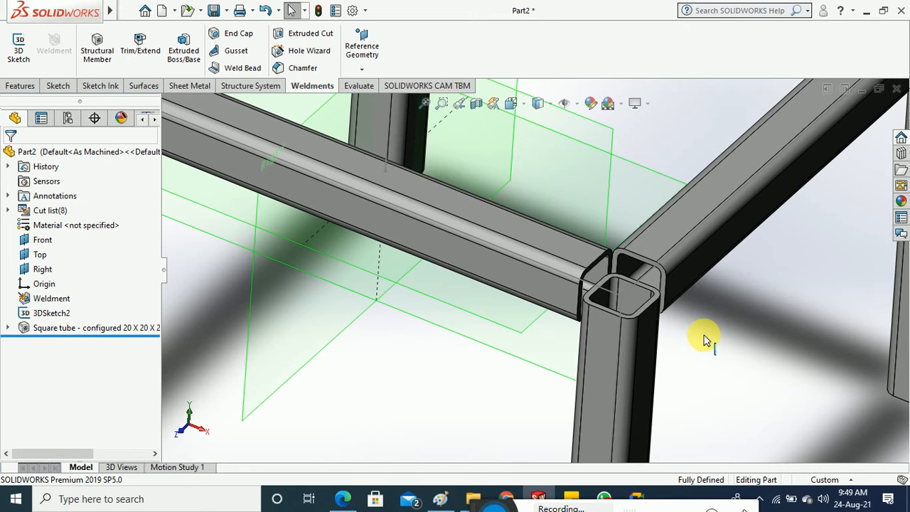
pyautogui.scroll(5, 644, 340)
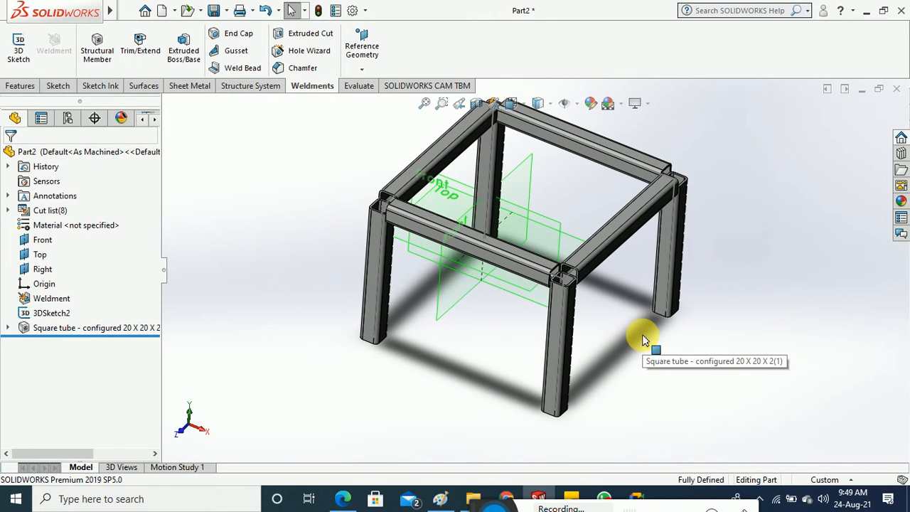
pyautogui.rightClick(118, 335)
pyautogui.click(153, 276)
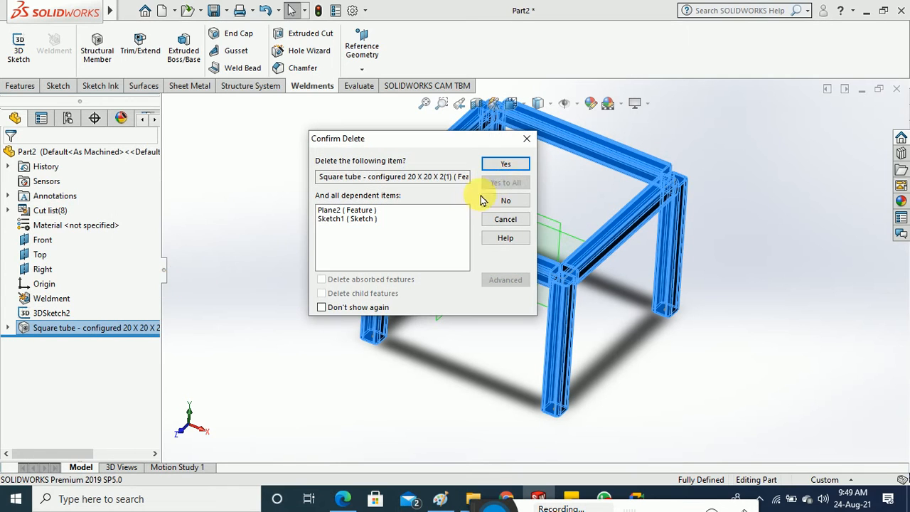
pyautogui.click(517, 167)
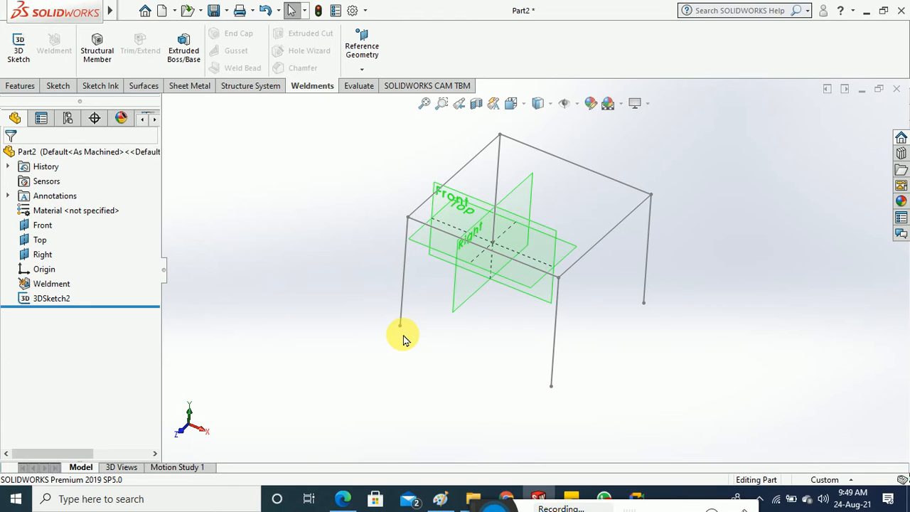
# Start a new Structural Member with iso square tube 20 x 20 x 2 and group the frame's four legs as its path.
pyautogui.scroll(-2, 363, 220)
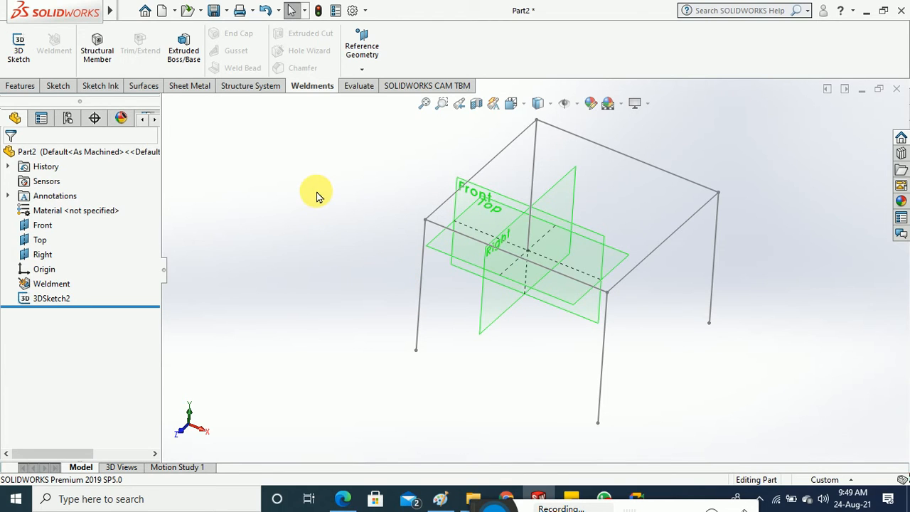
pyautogui.click(97, 50)
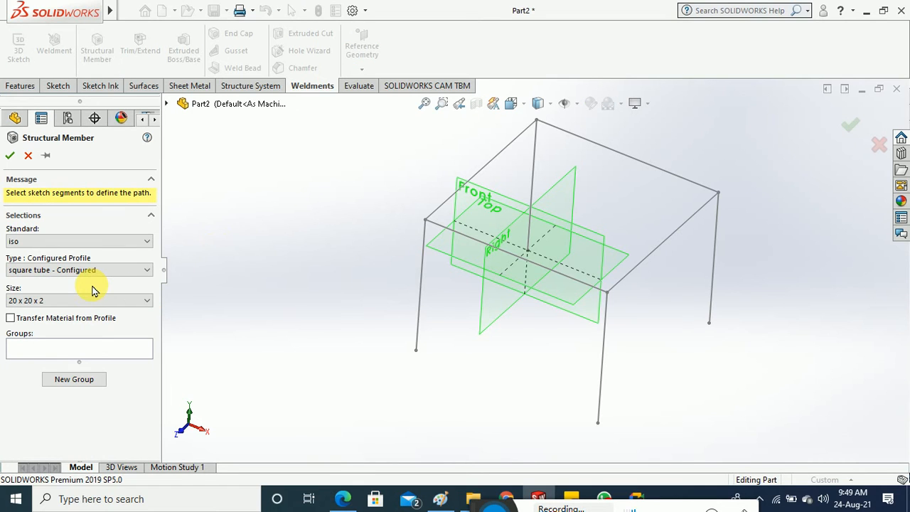
pyautogui.click(90, 354)
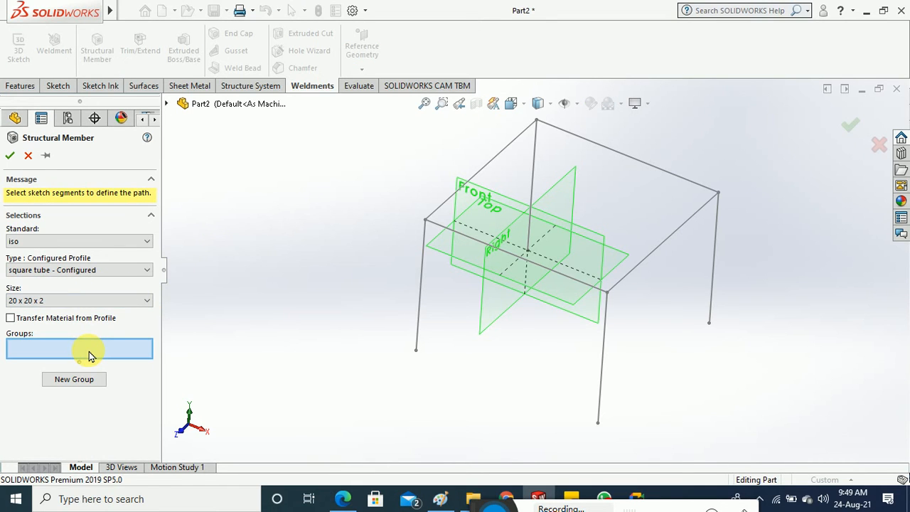
pyautogui.click(420, 306)
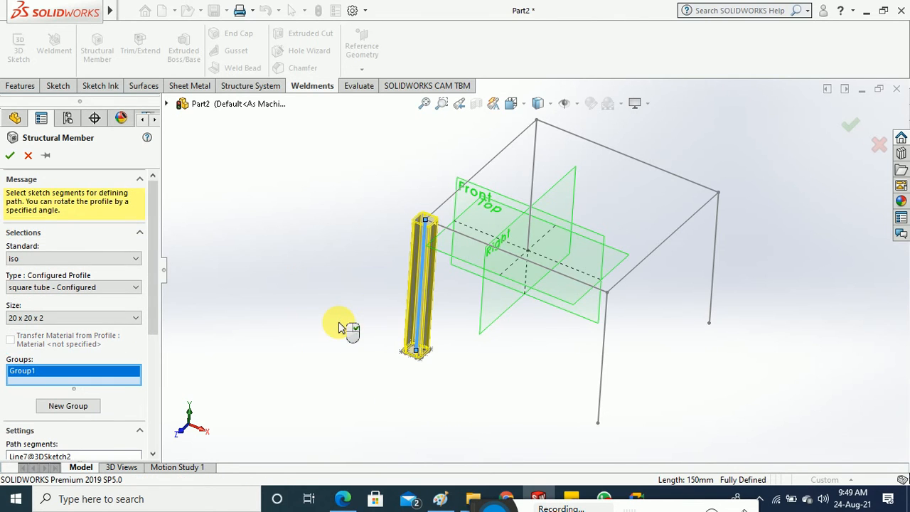
pyautogui.click(602, 361)
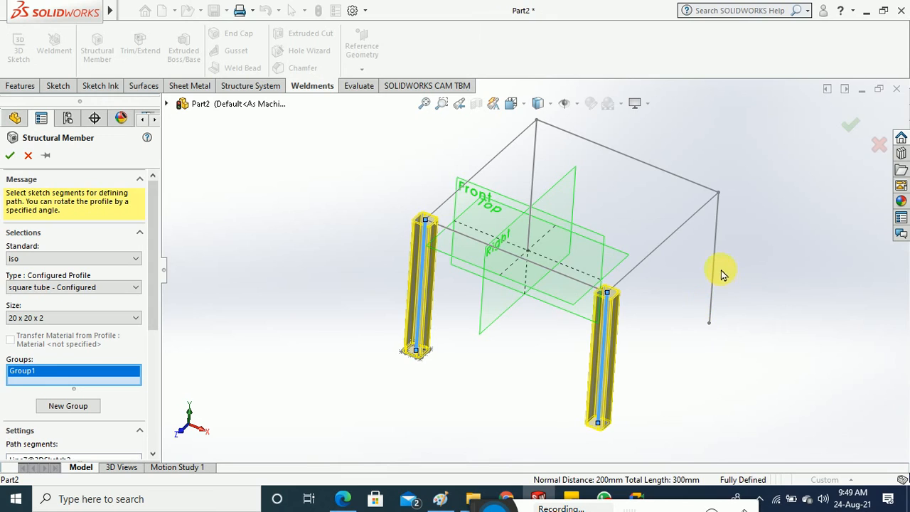
pyautogui.click(717, 269)
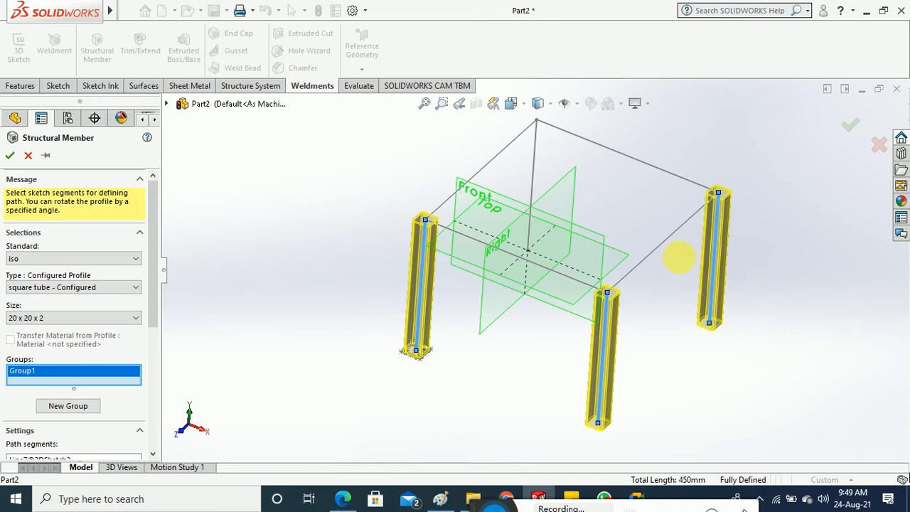
pyautogui.click(536, 159)
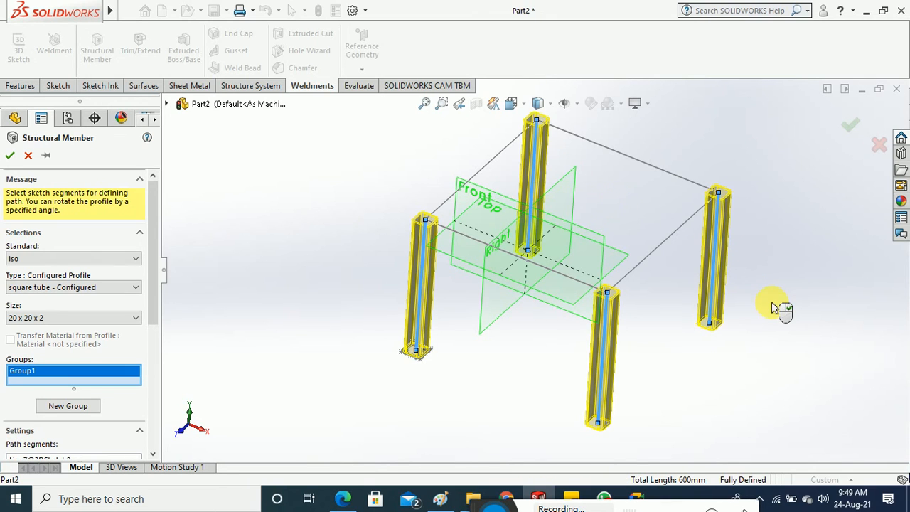
# Add a second group with the four edges of the square top and create the structural member.
pyautogui.click(68, 406)
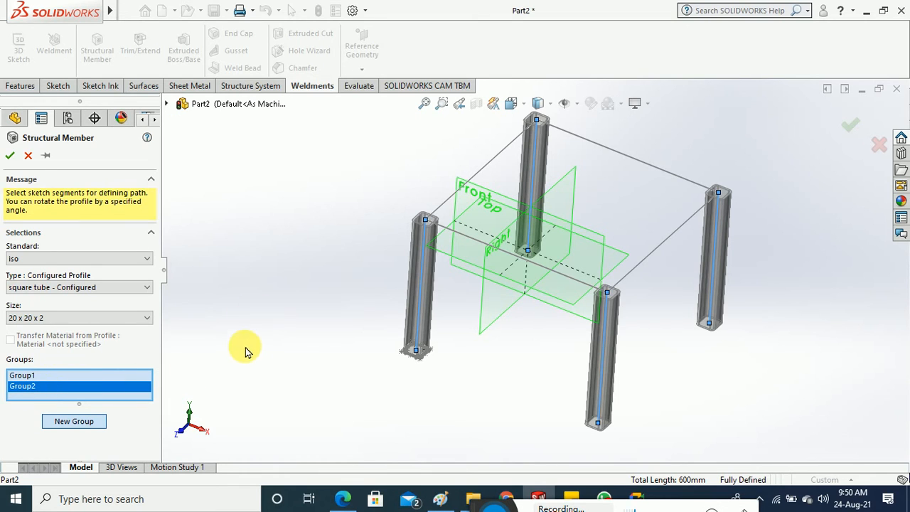
pyautogui.click(436, 216)
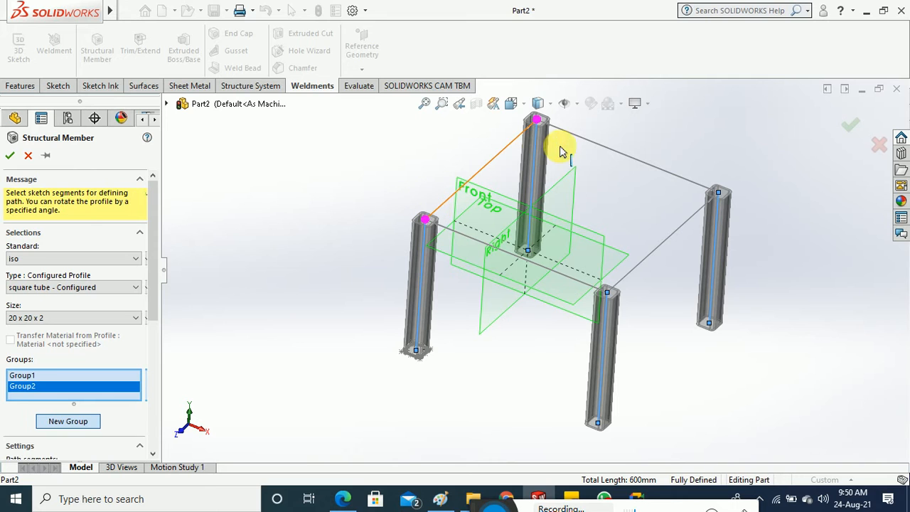
pyautogui.click(593, 147)
pyautogui.click(683, 223)
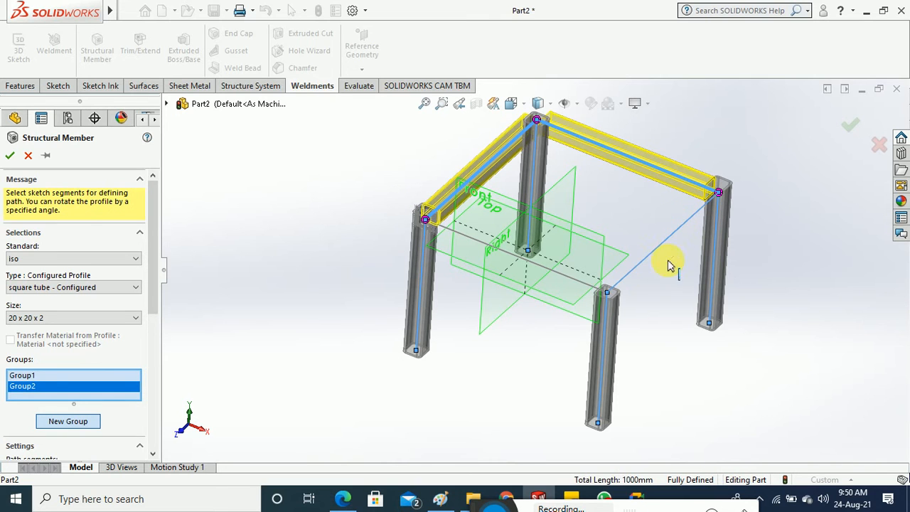
pyautogui.click(564, 282)
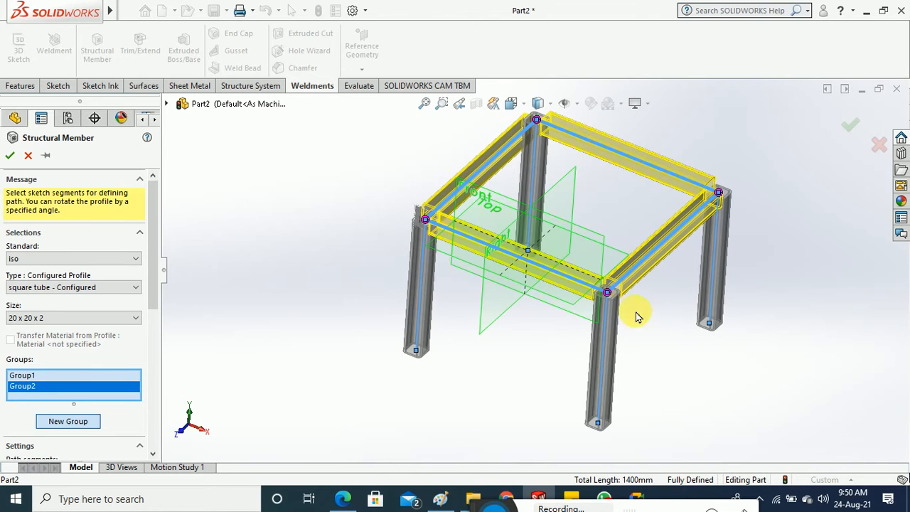
pyautogui.scroll(-6, 604, 298)
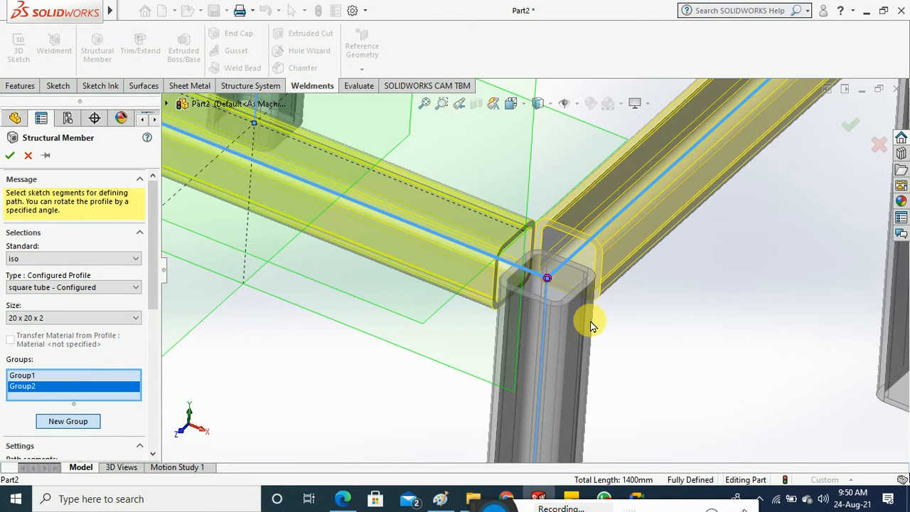
pyautogui.scroll(4, 603, 332)
pyautogui.scroll(4, 608, 336)
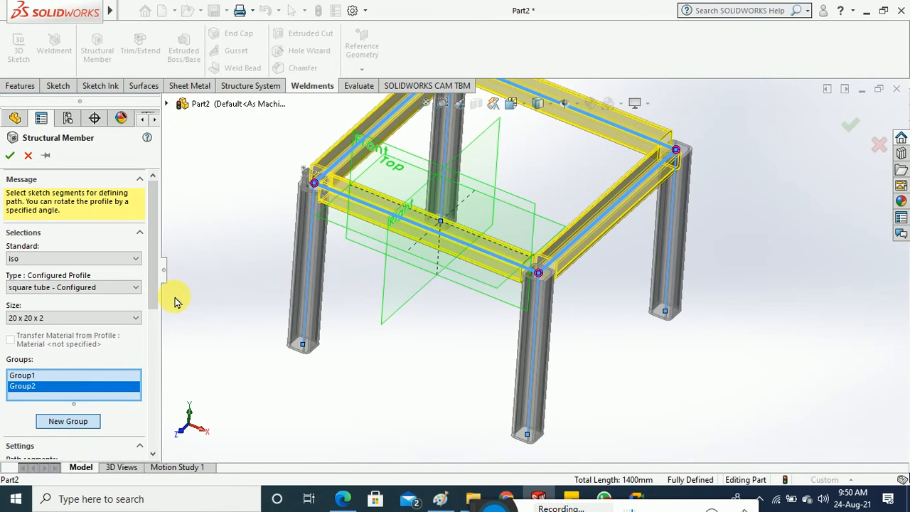
pyautogui.click(10, 155)
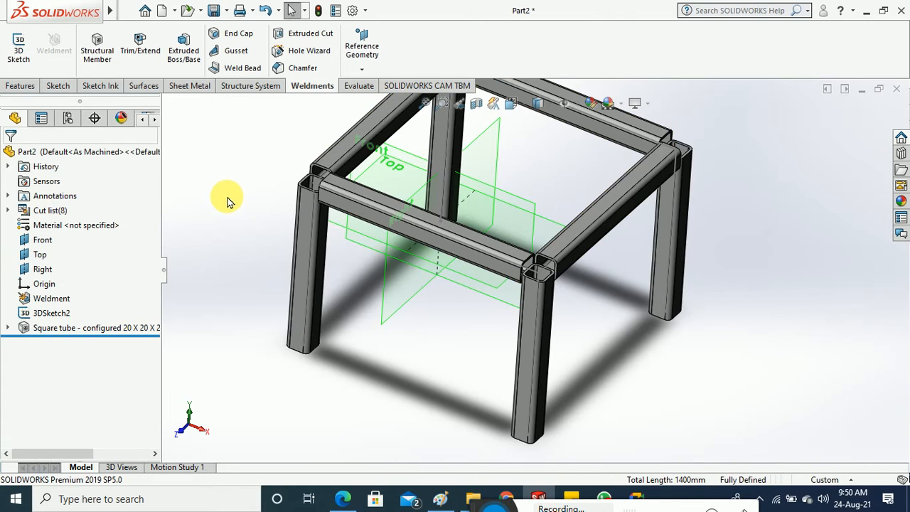
# Edit the square tube structural member feature and make Group2, the four top edges, the active group.
pyautogui.scroll(3, 278, 320)
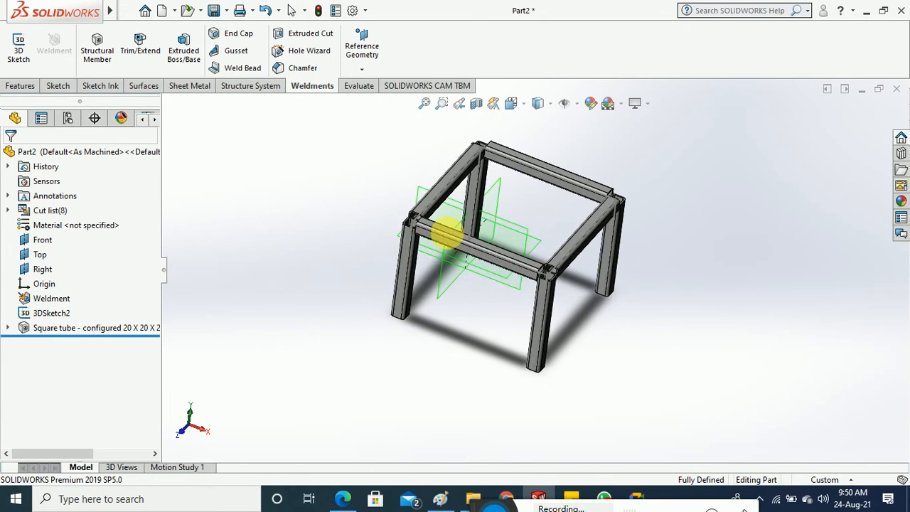
pyautogui.scroll(-6, 446, 233)
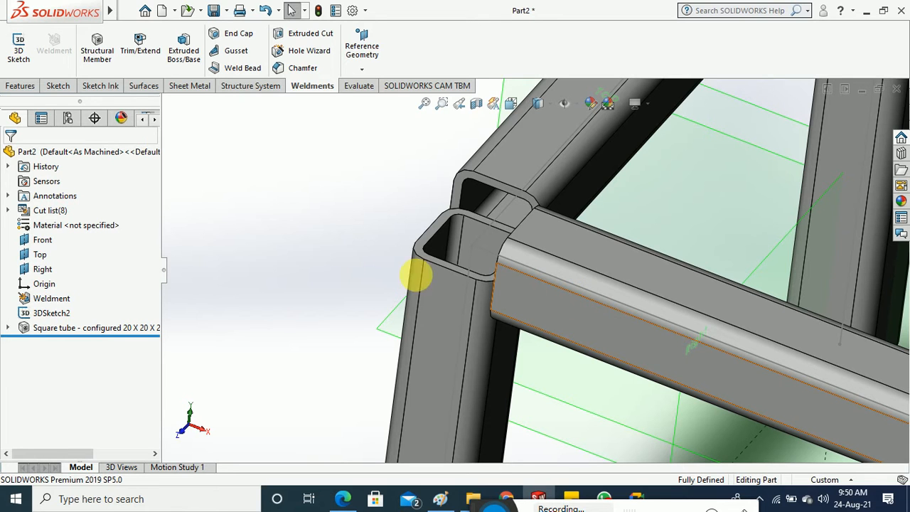
pyautogui.rightClick(127, 328)
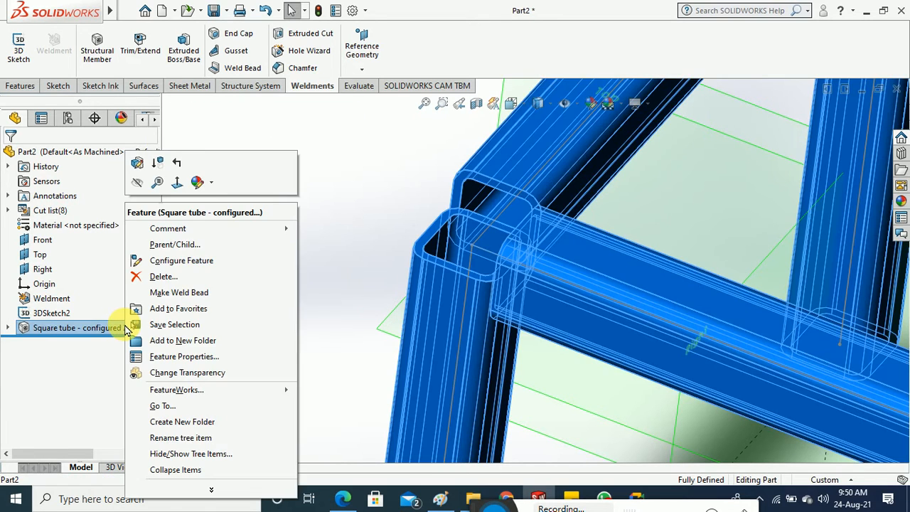
pyautogui.click(138, 166)
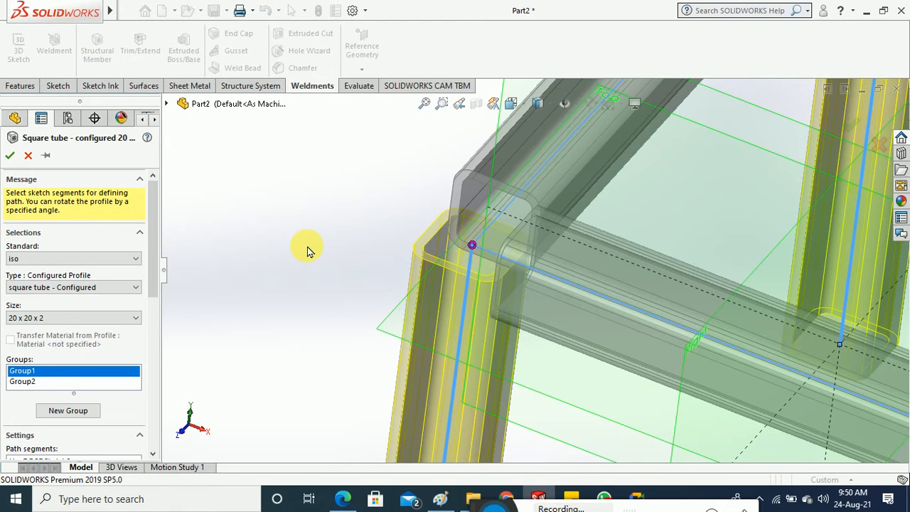
pyautogui.click(50, 381)
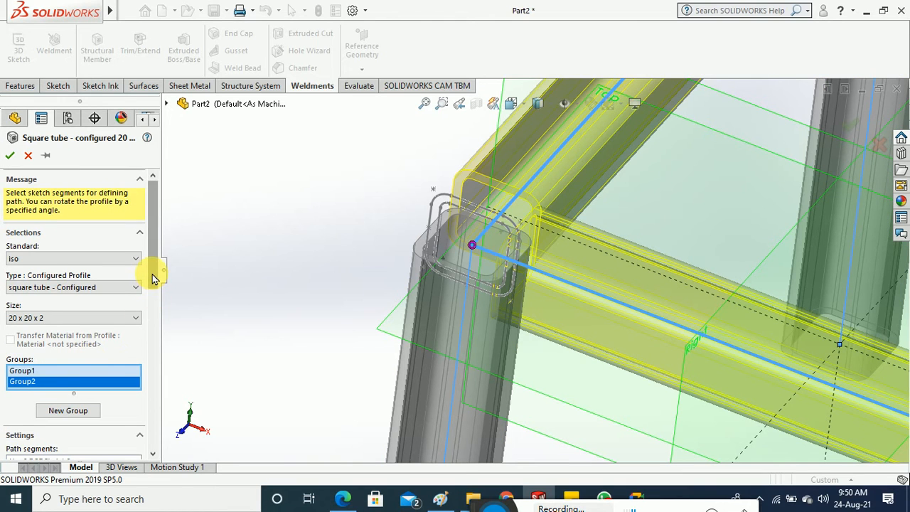
pyautogui.moveTo(152, 282); pyautogui.dragTo(156, 370)
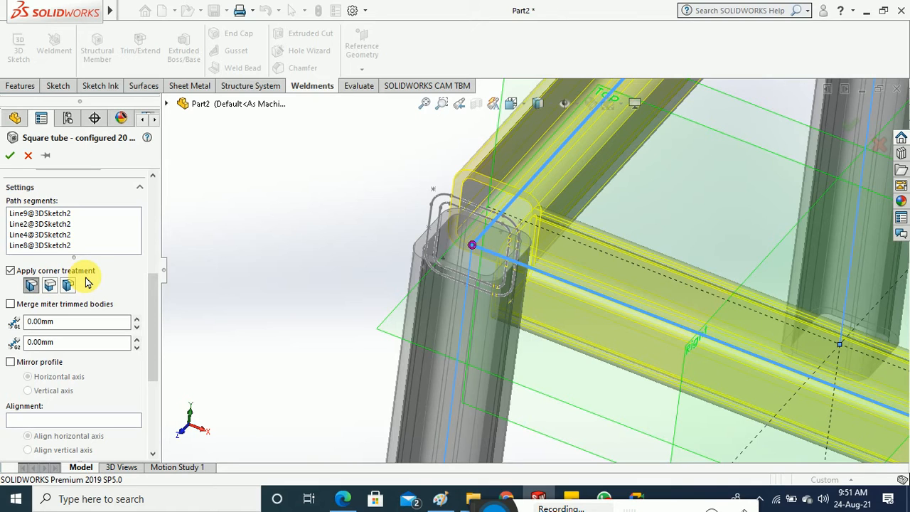
# Try End Butt1 and then End Butt2 corner treatment on Group2 and examine the top corner above a leg.
pyautogui.click(50, 286)
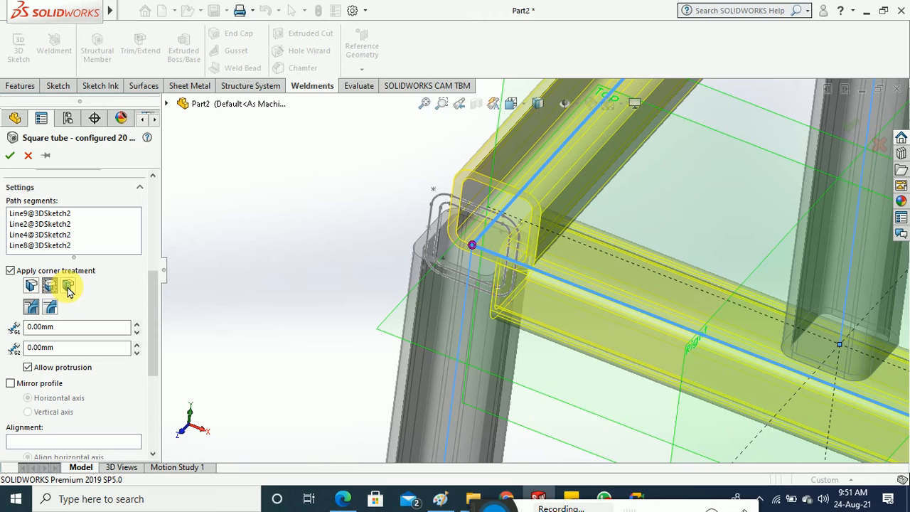
pyautogui.click(69, 286)
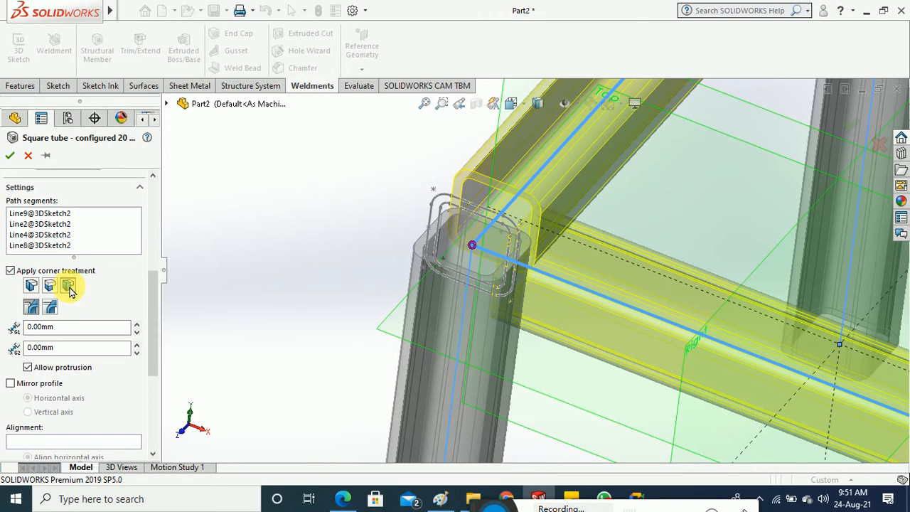
pyautogui.moveTo(270, 270); pyautogui.dragTo(457, 351, button='middle')
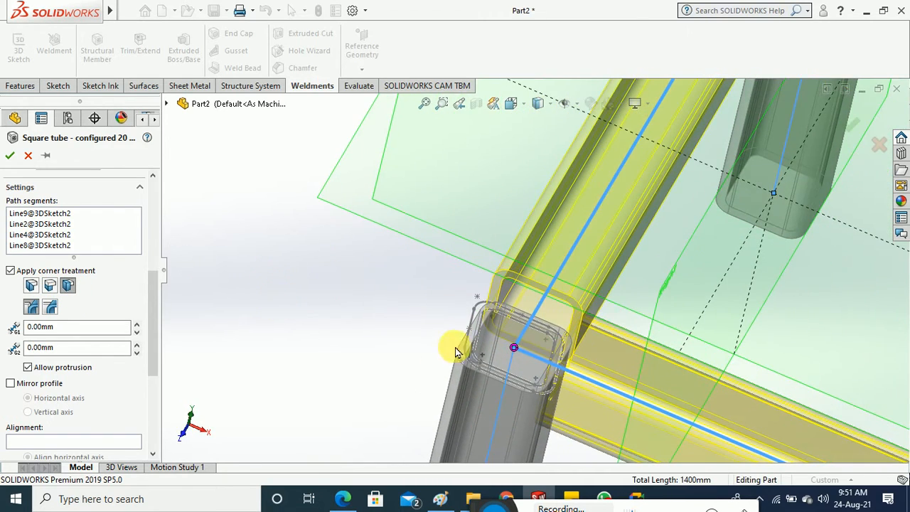
pyautogui.scroll(-5, 544, 336)
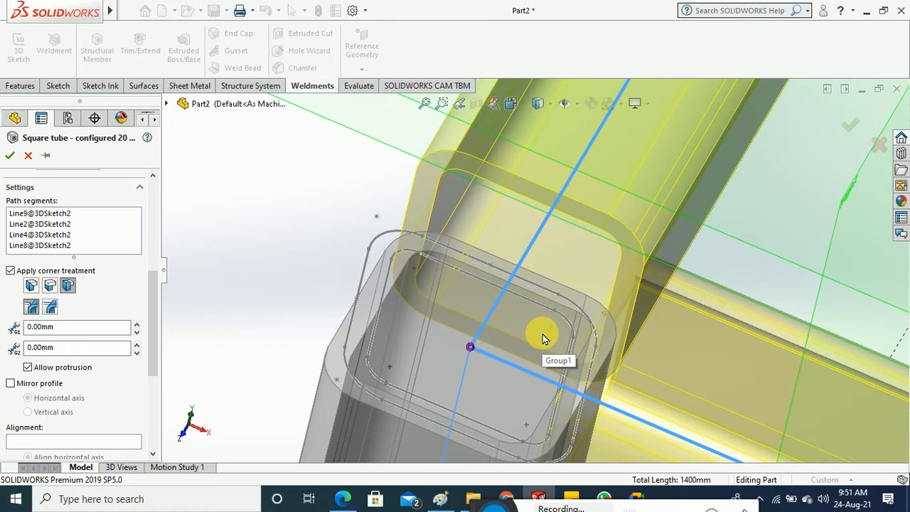
pyautogui.scroll(3, 544, 336)
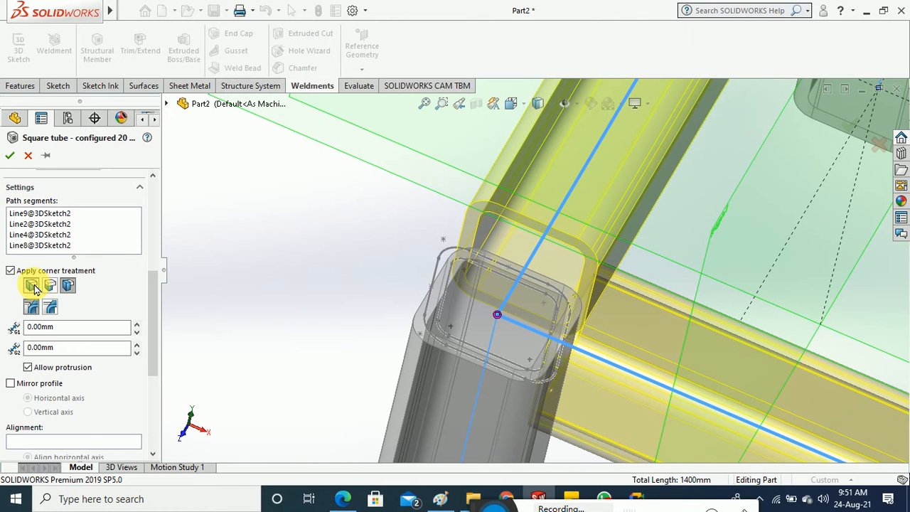
# Try End Miter and then End Butt1 corner treatment on Group2 and inspect the joint close up.
pyautogui.click(32, 285)
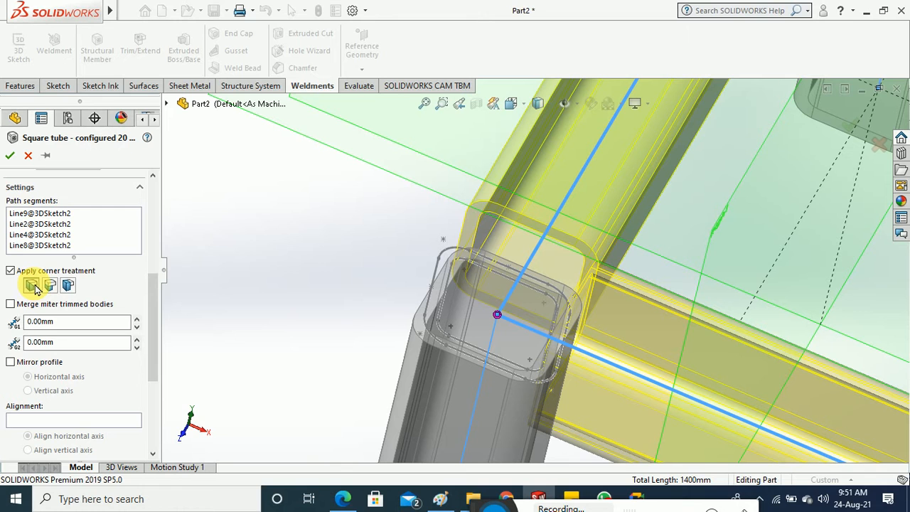
pyautogui.click(49, 286)
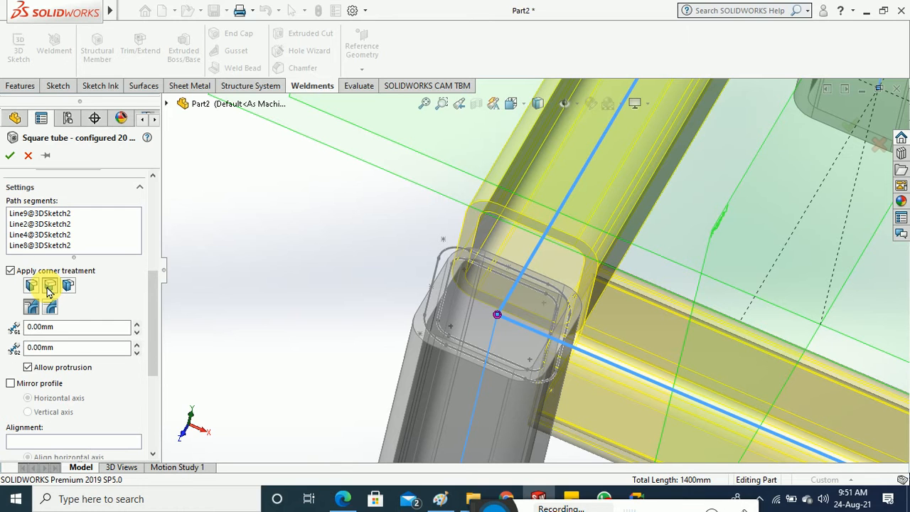
pyautogui.moveTo(398, 266); pyautogui.dragTo(416, 290, button='middle')
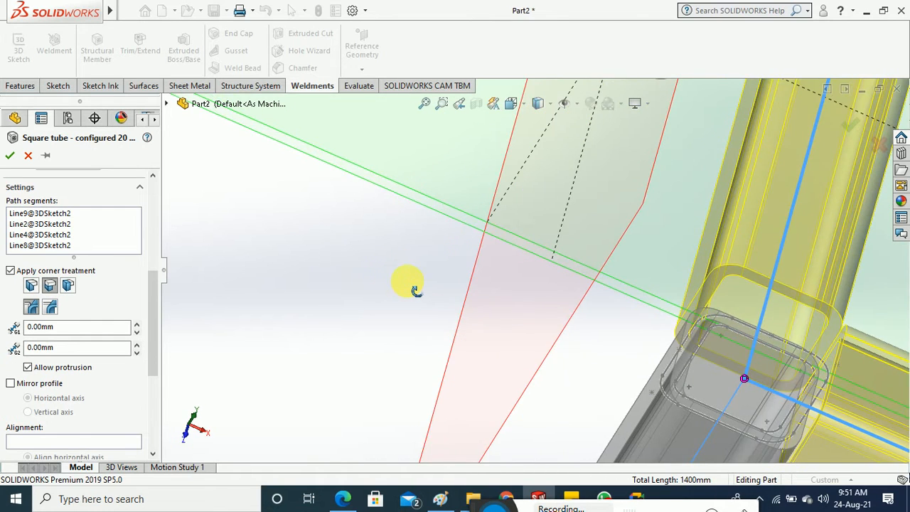
pyautogui.scroll(-5, 841, 341)
pyautogui.scroll(-3, 675, 309)
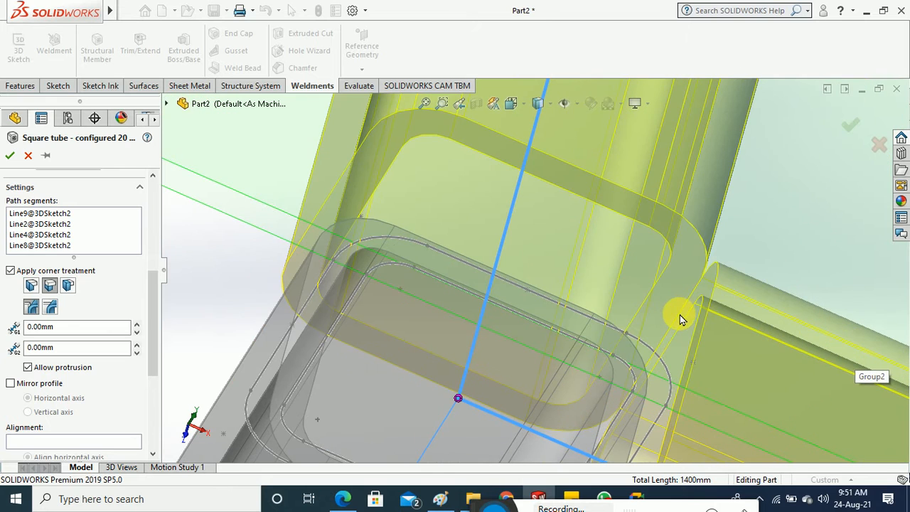
# Cycle Group2's corner treatment through End Butt2, End Miter and End Butt1, and examine how the top tubes meet.
pyautogui.click(69, 287)
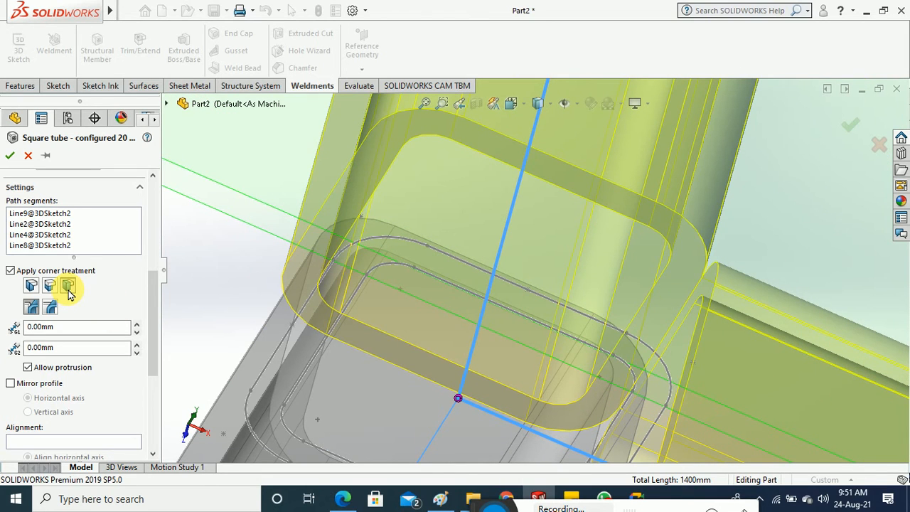
pyautogui.click(30, 286)
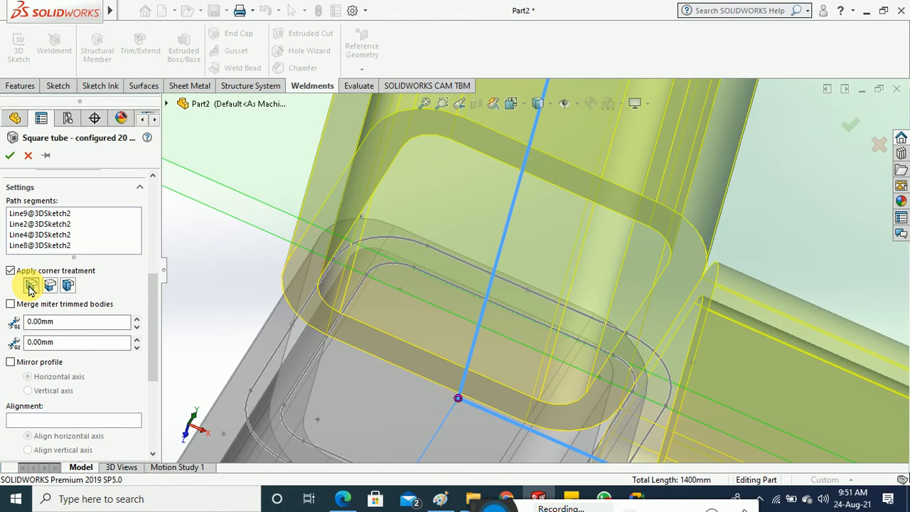
pyautogui.click(50, 285)
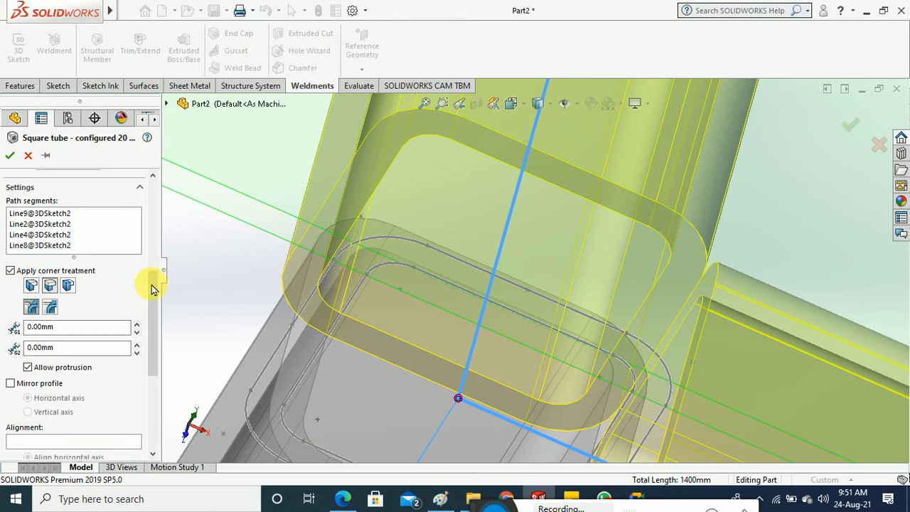
pyautogui.scroll(7, 384, 272)
pyautogui.moveTo(417, 320); pyautogui.dragTo(359, 324, button='middle')
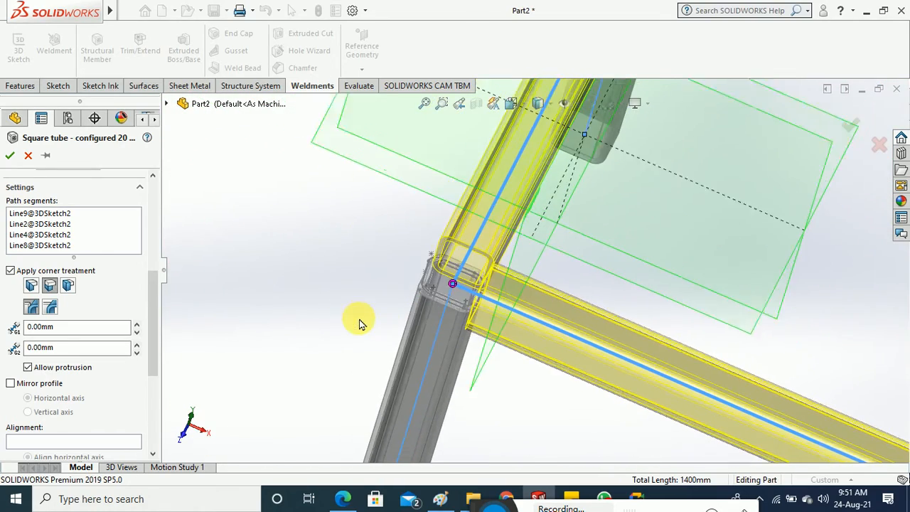
pyautogui.scroll(-2, 478, 330)
pyautogui.scroll(-2, 524, 331)
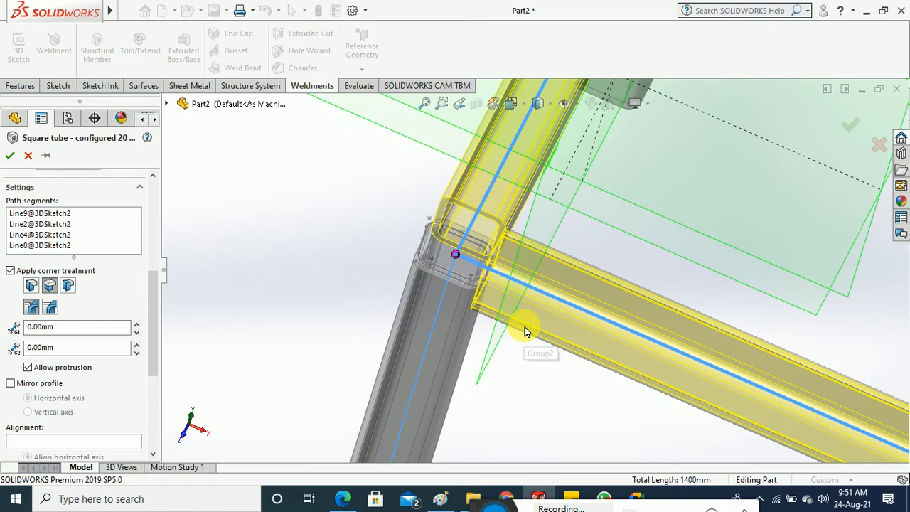
# Set Group2's corner treatment to End Butt2 after comparing it with End Miter and End Butt1 from another side.
pyautogui.click(68, 286)
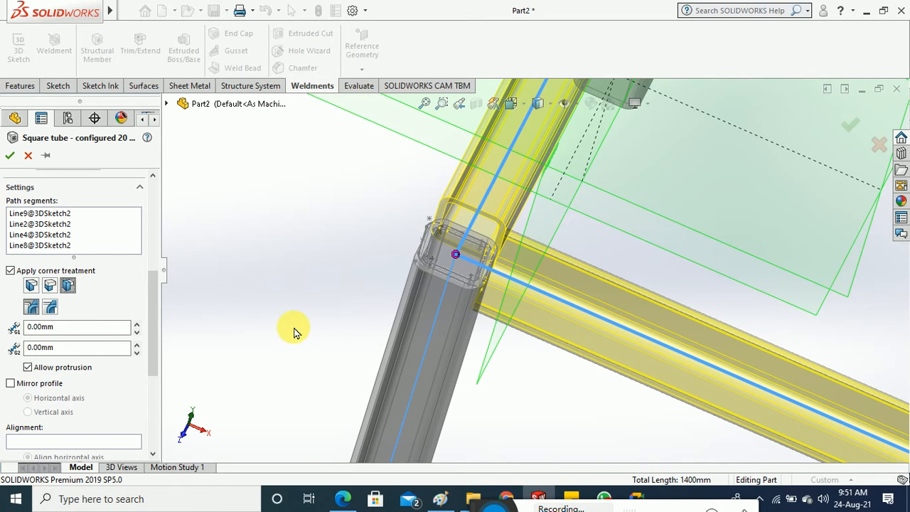
pyautogui.moveTo(294, 329); pyautogui.dragTo(519, 388, button='middle')
pyautogui.scroll(-10, 802, 291)
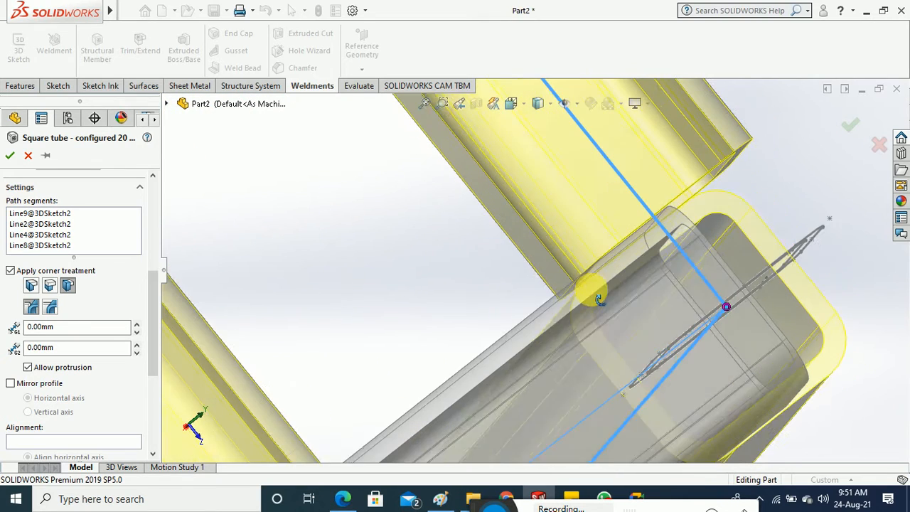
pyautogui.scroll(2, 593, 290)
pyautogui.click(30, 286)
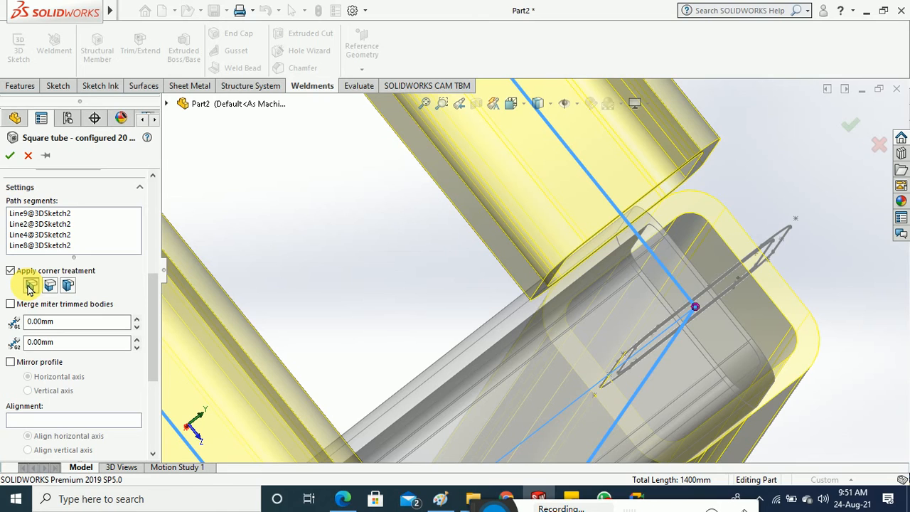
pyautogui.click(49, 285)
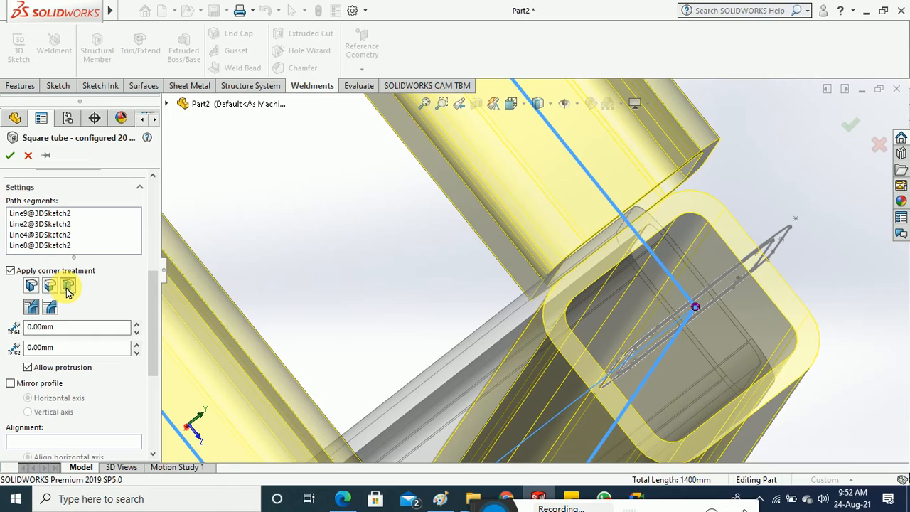
pyautogui.click(68, 288)
# Set the gap between connected segments of the same group (G1) to 30 mm for the top-edge group.
pyautogui.scroll(5, 500, 305)
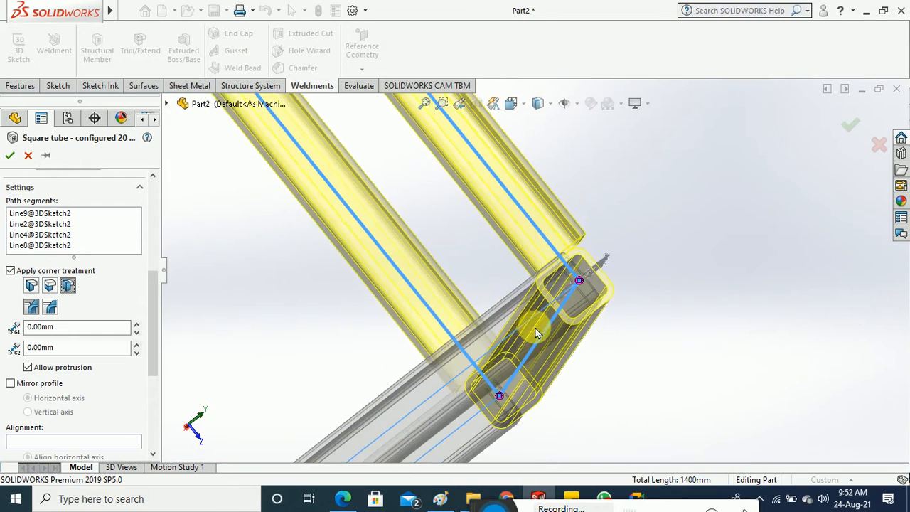
pyautogui.moveTo(537, 333); pyautogui.dragTo(225, 313, button='middle')
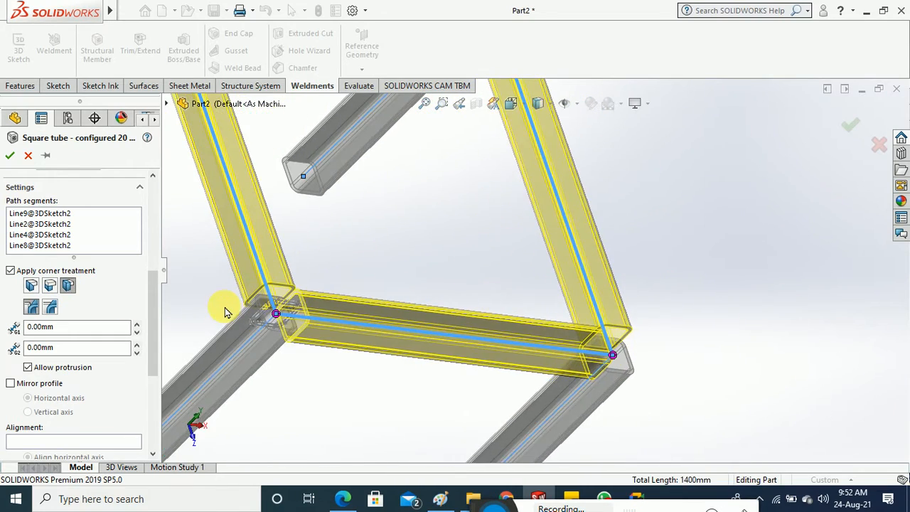
pyautogui.scroll(-2, 225, 313)
pyautogui.click(107, 327)
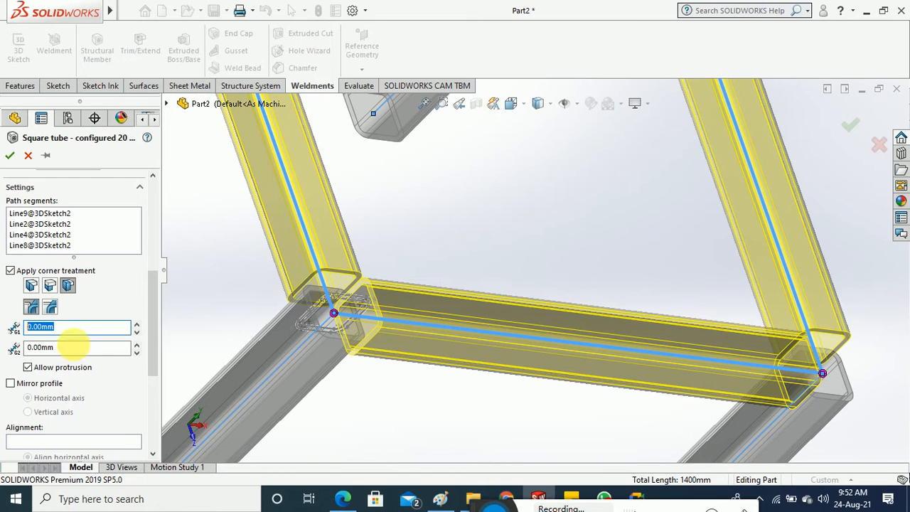
pyautogui.click(74, 346)
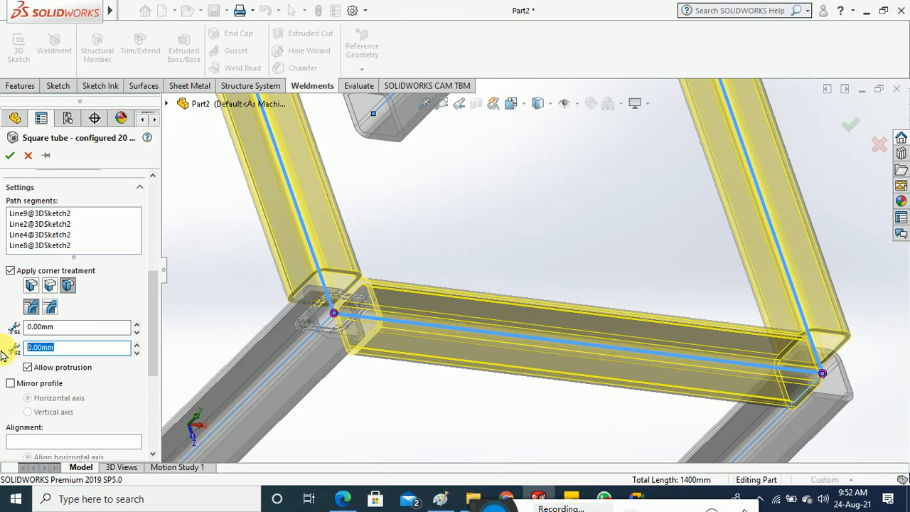
pyautogui.click(136, 323)
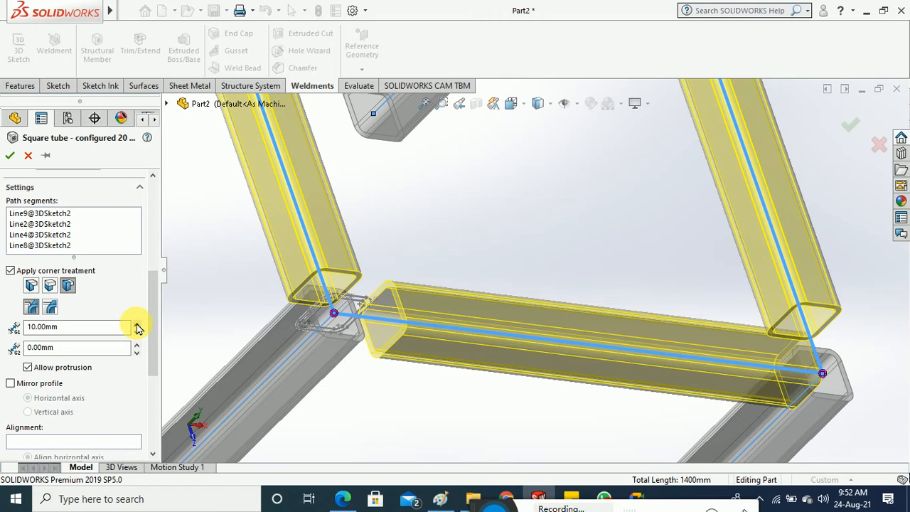
pyautogui.click(136, 323)
pyautogui.click(136, 324)
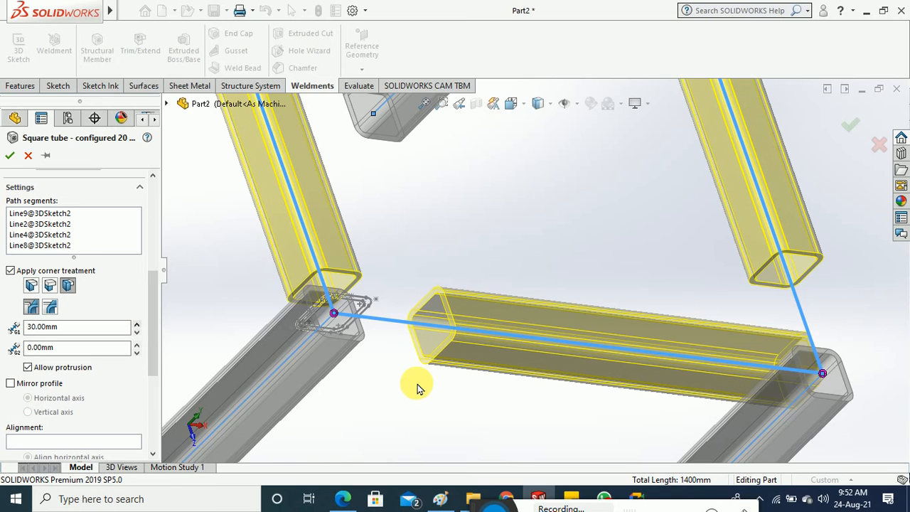
# Set the gap between segments of different groups (G2) to 20 mm for the top-edge group.
pyautogui.scroll(6, 417, 386)
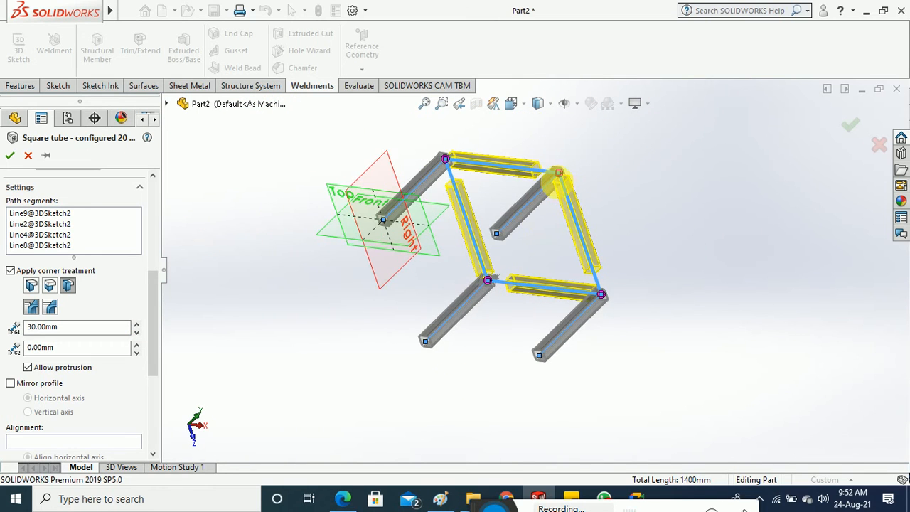
pyautogui.scroll(-5, 491, 200)
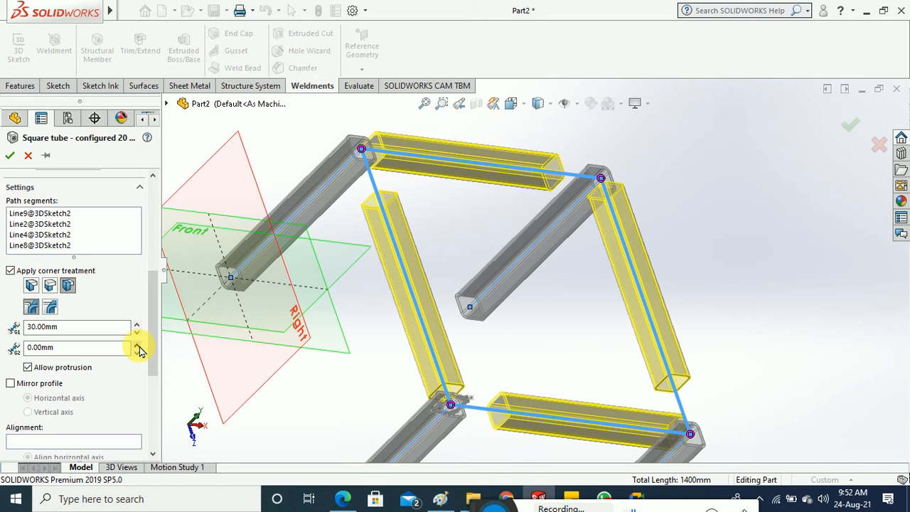
pyautogui.click(138, 345)
pyautogui.click(138, 345)
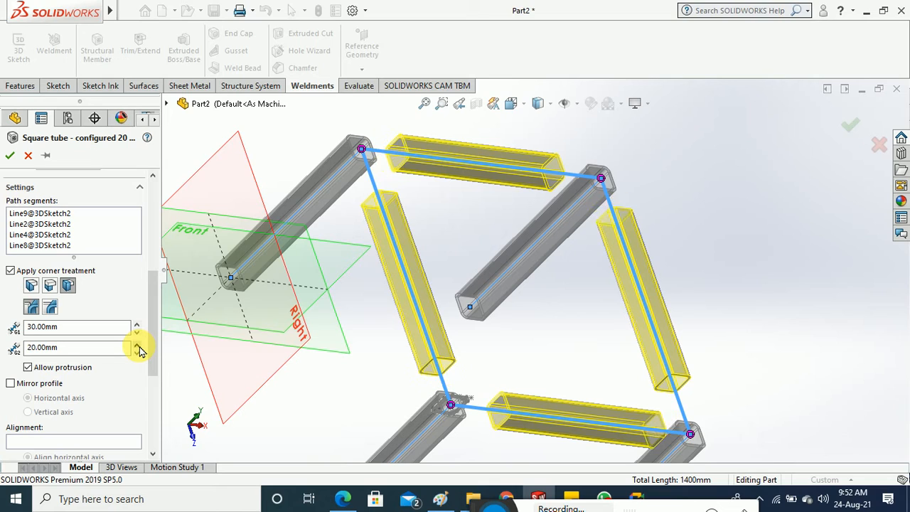
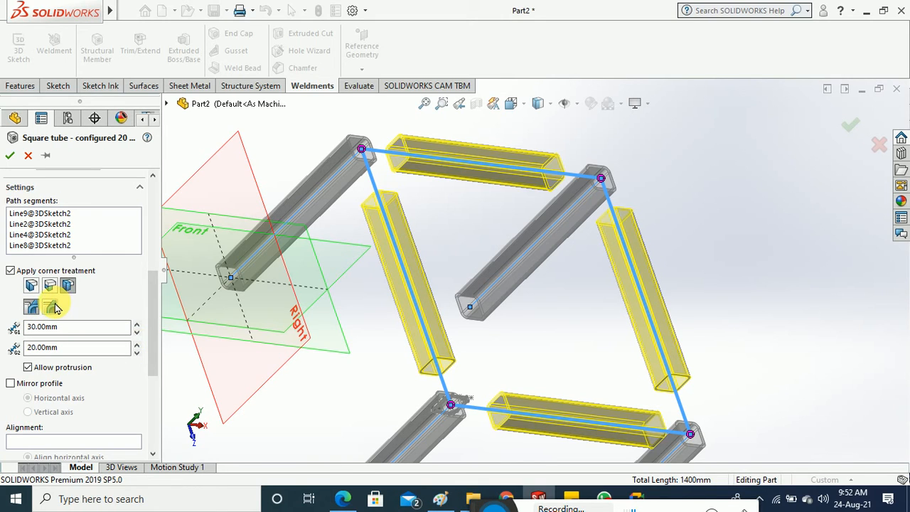
# Set both the same-group gap (G1) and the different-group gap (G2) of the top-edge group to 0 mm.
pyautogui.click(115, 331)
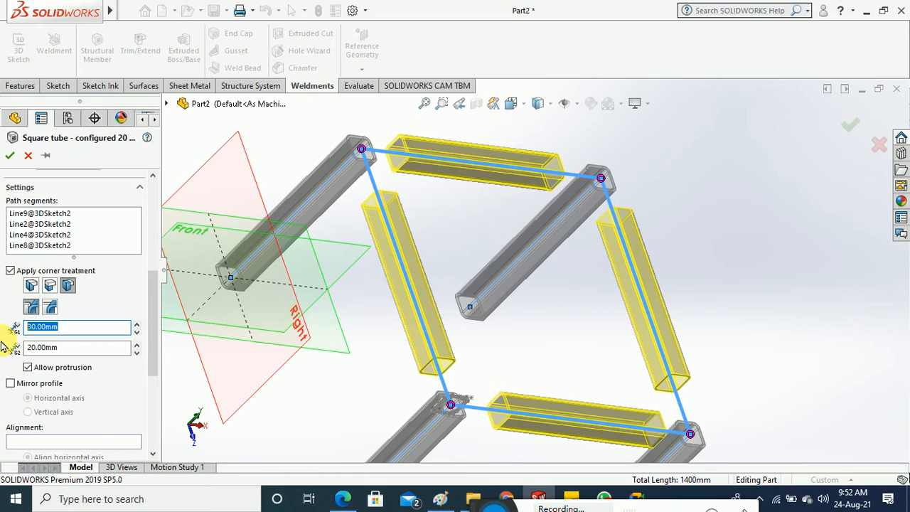
pyautogui.write('0')
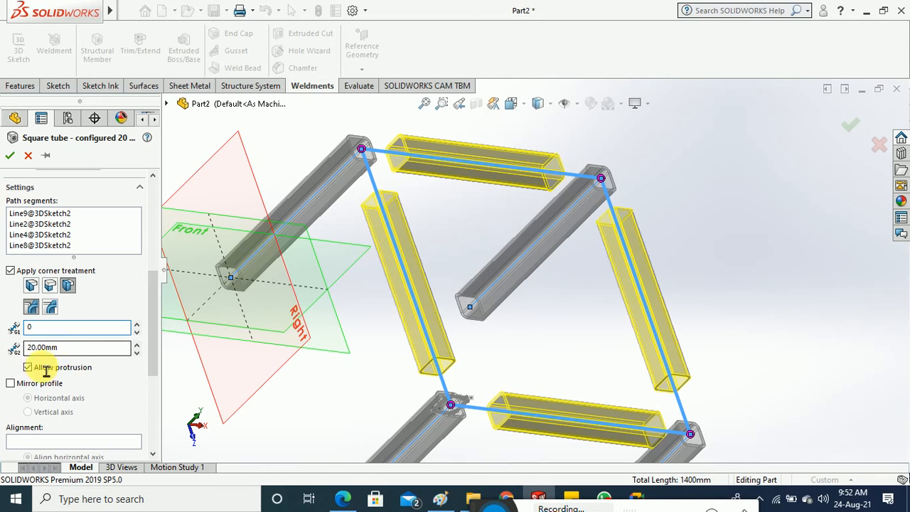
pyautogui.press('Tab')
pyautogui.write('0')
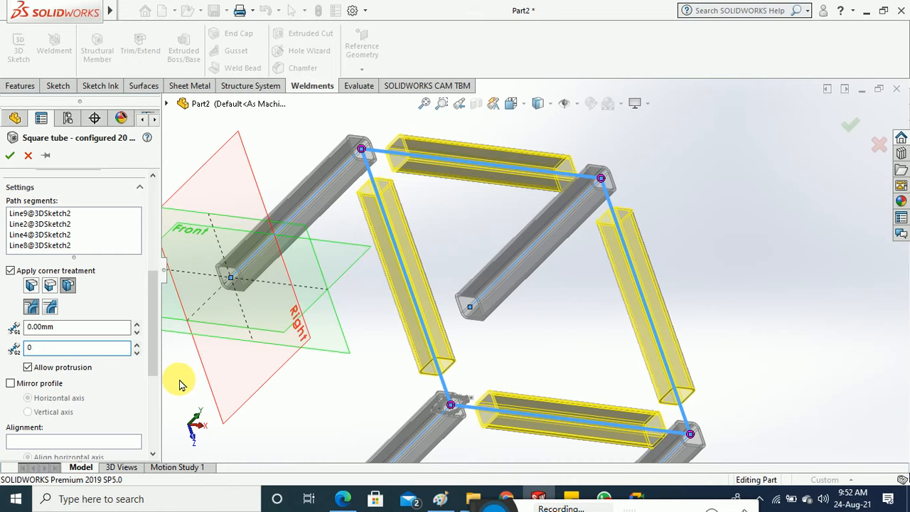
pyautogui.press('Tab')
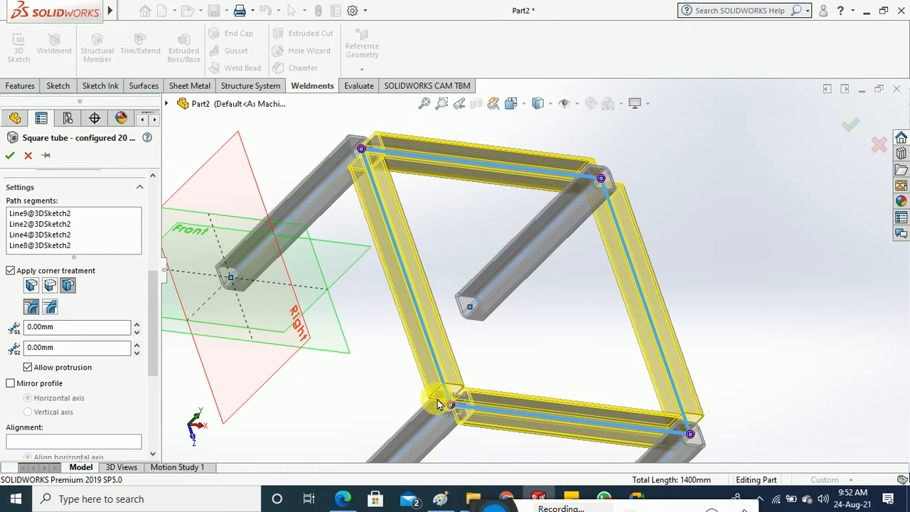
# Change the top-edge group's butt joints to a coped cut between connected segments, inspect the corners and accept the structural member.
pyautogui.scroll(-6, 470, 381)
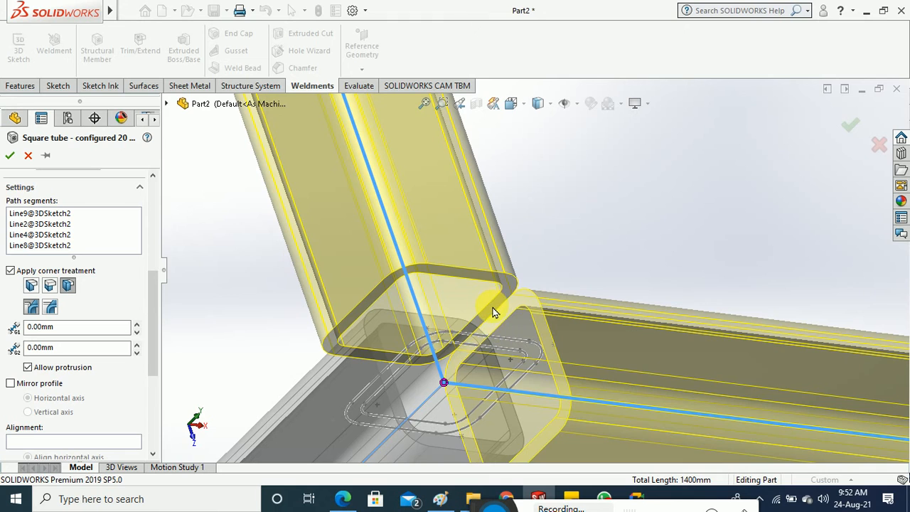
pyautogui.scroll(-3, 506, 315)
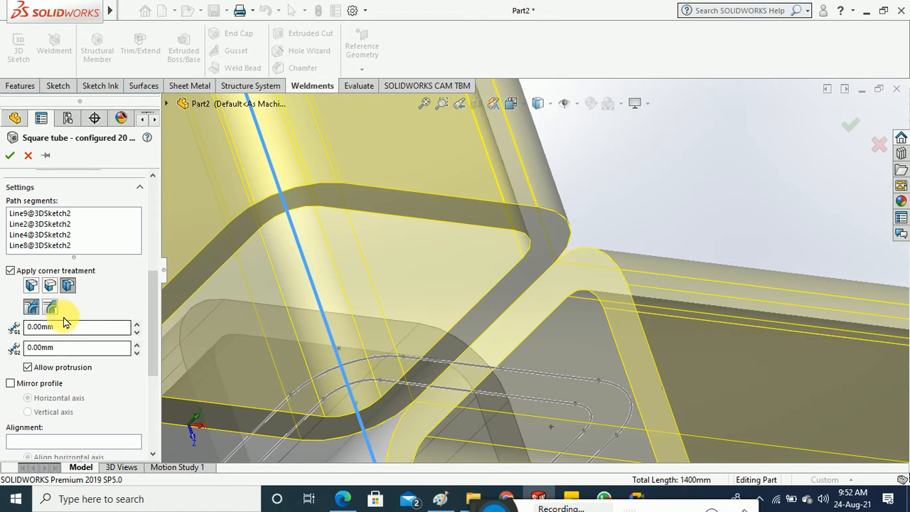
pyautogui.click(52, 311)
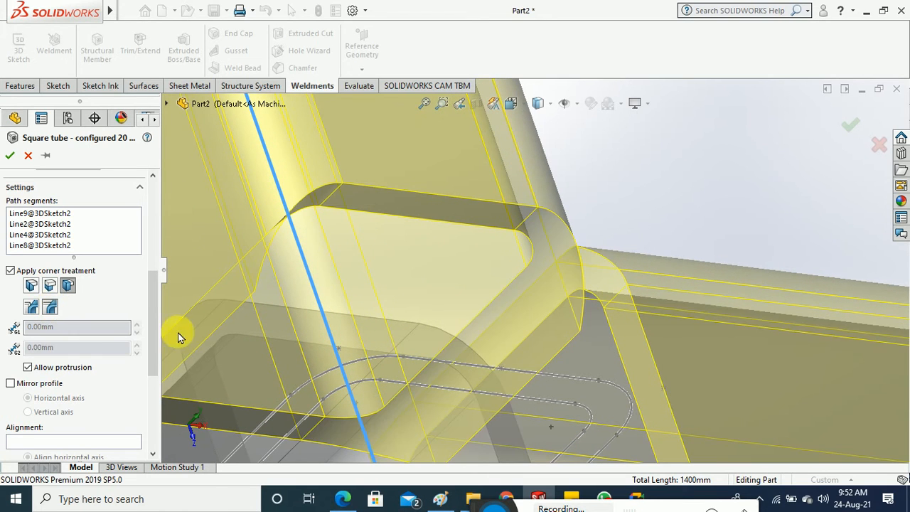
pyautogui.scroll(5, 285, 339)
pyautogui.moveTo(282, 334); pyautogui.dragTo(281, 336, button='middle')
pyautogui.scroll(-1, 398, 391)
pyautogui.scroll(-1, 409, 398)
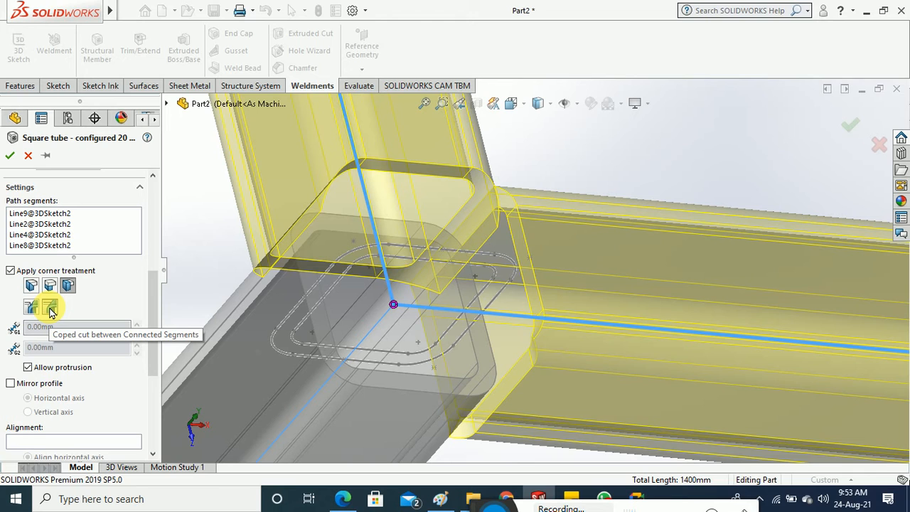
pyautogui.scroll(4, 392, 365)
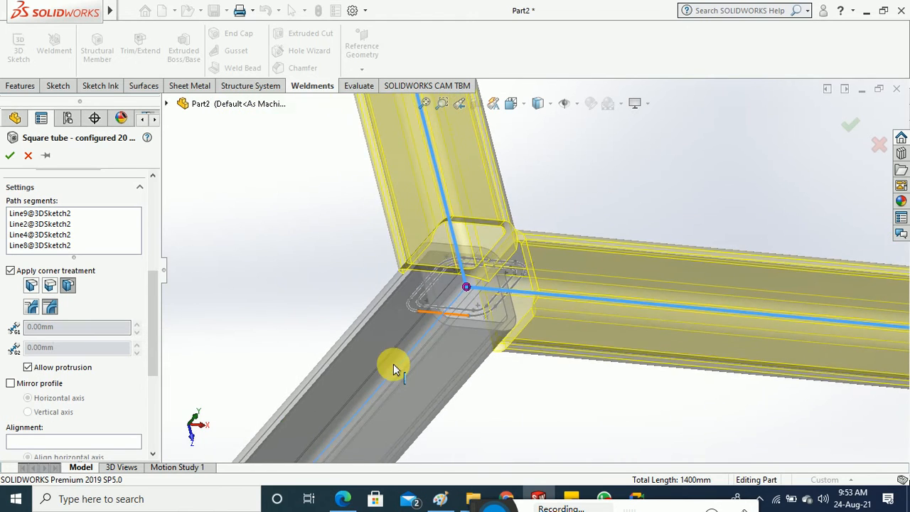
pyautogui.scroll(2, 457, 393)
pyautogui.moveTo(457, 393); pyautogui.dragTo(486, 362, button='middle')
pyautogui.scroll(-6, 632, 283)
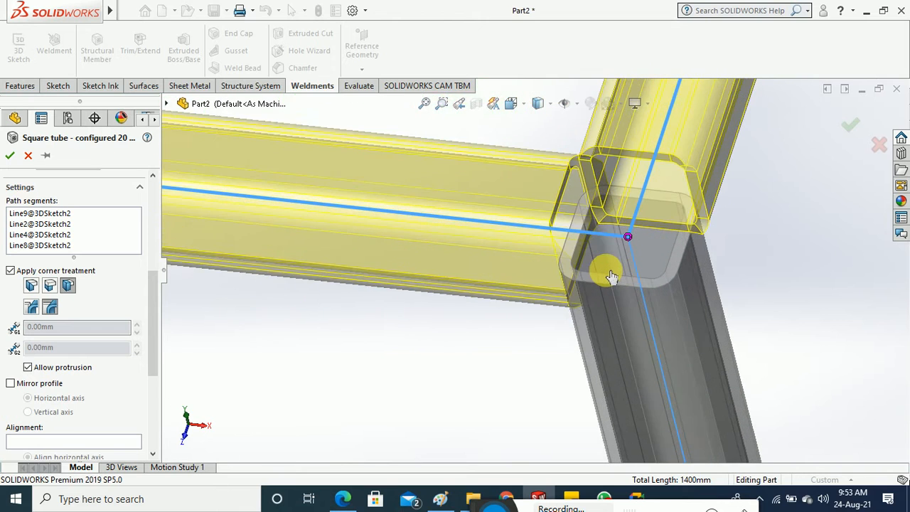
pyautogui.scroll(3, 514, 266)
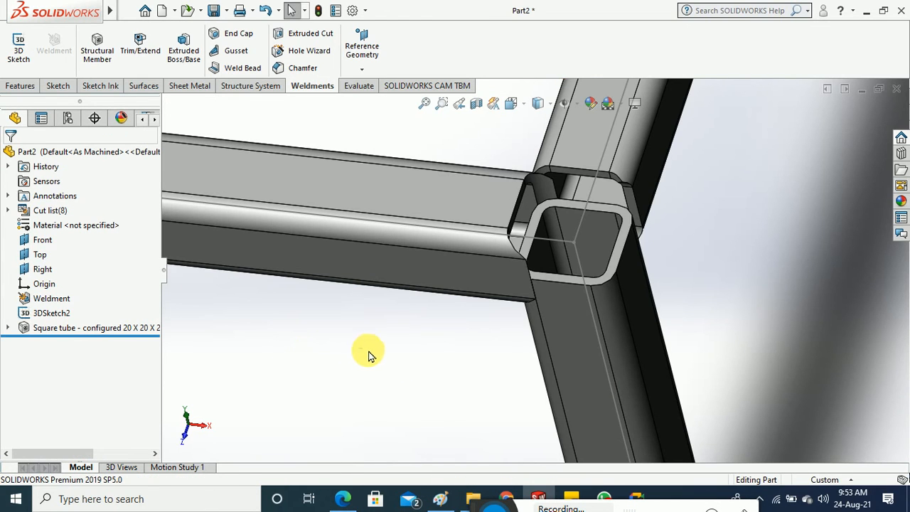
# Examine the coped tube end at a table corner of the finished frame, including its cut face.
pyautogui.moveTo(398, 359); pyautogui.dragTo(368, 458, button='middle')
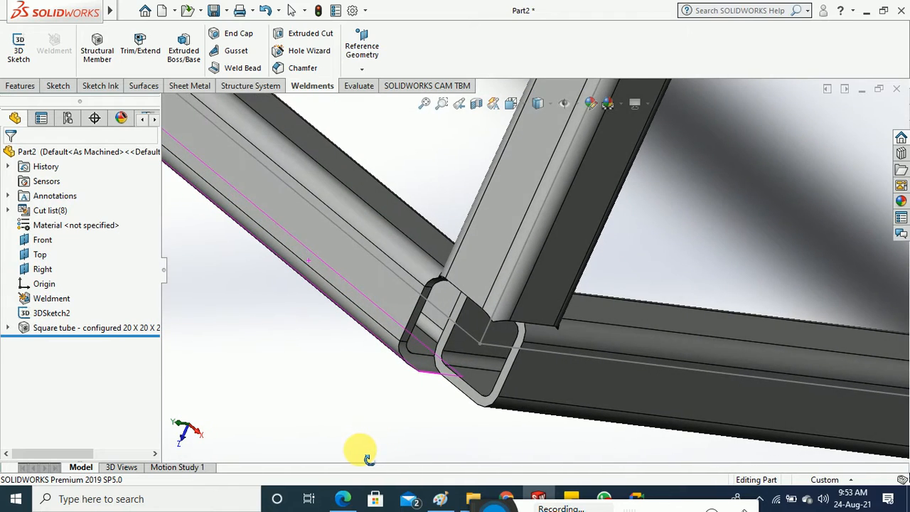
pyautogui.scroll(-6, 441, 356)
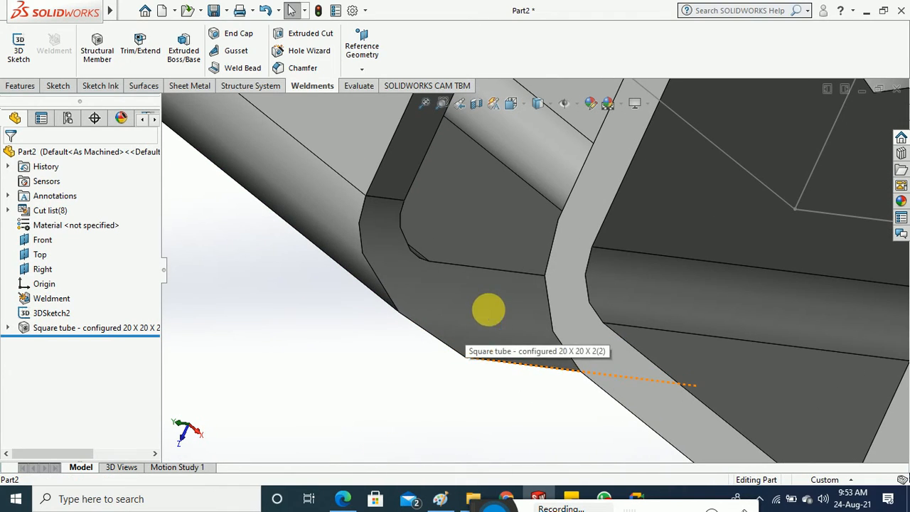
pyautogui.click(489, 311)
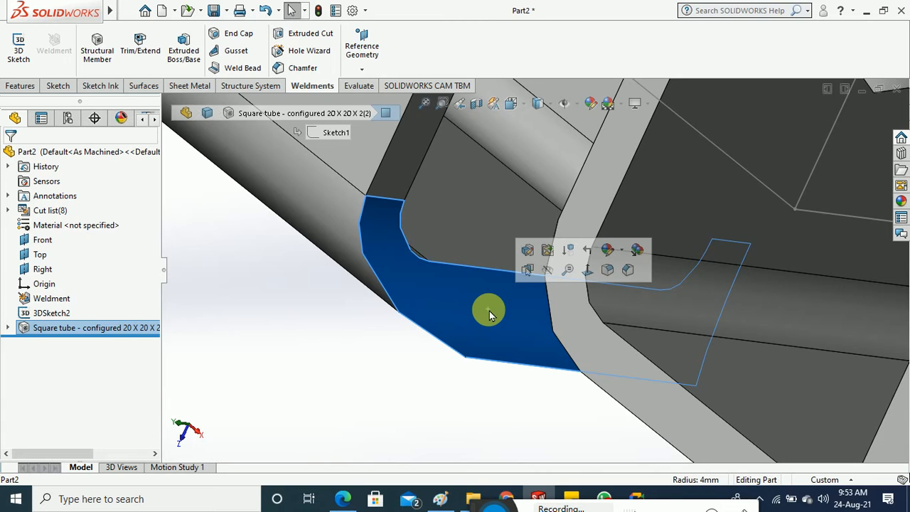
pyautogui.scroll(10, 455, 376)
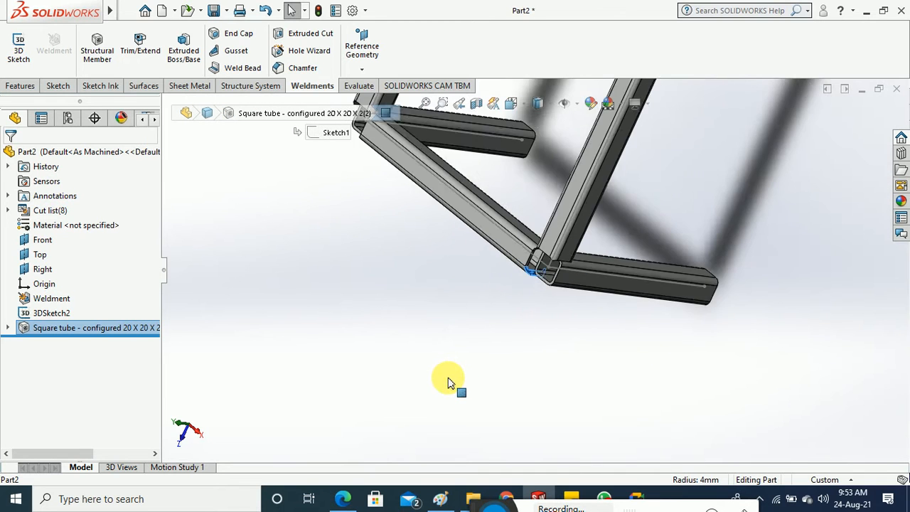
pyautogui.scroll(6, 448, 382)
pyautogui.moveTo(493, 305); pyautogui.dragTo(534, 218, button='middle')
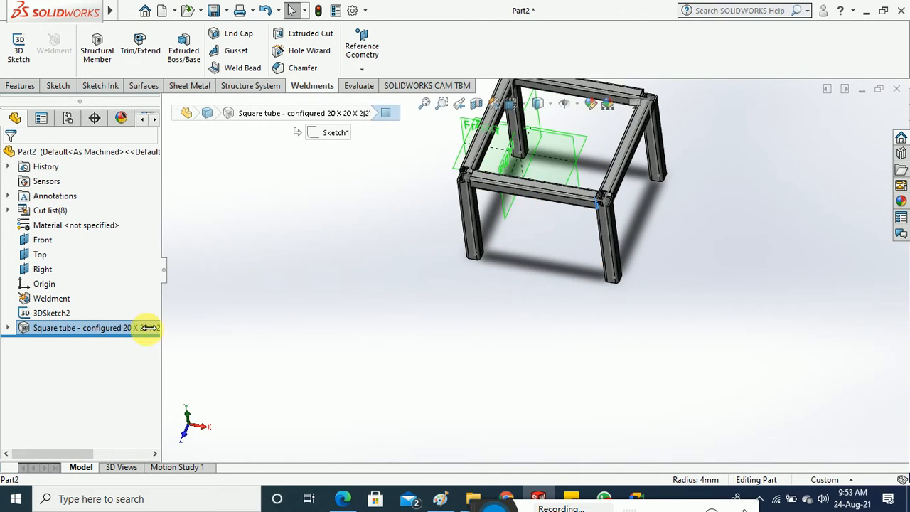
# Reopen the square tube structural member for editing and select Group2, the four top-edge tubes.
pyautogui.rightClick(117, 327)
pyautogui.click(126, 163)
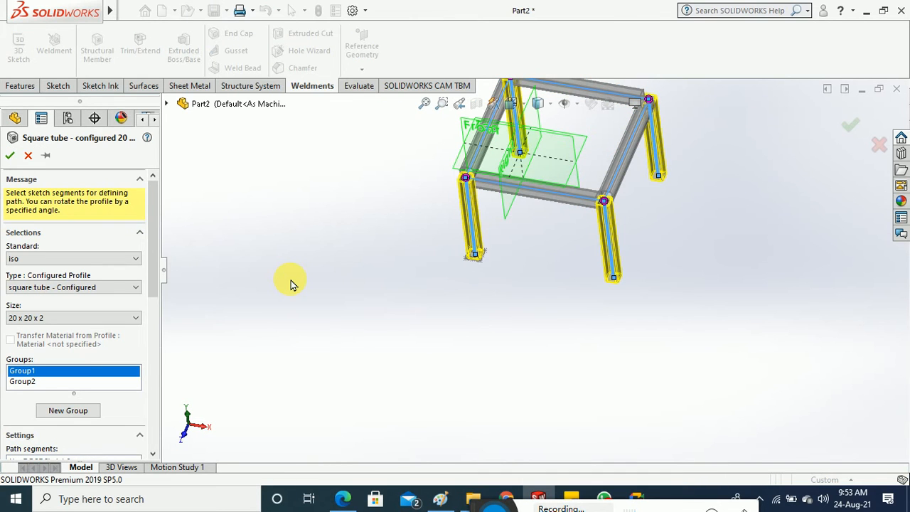
pyautogui.moveTo(155, 291); pyautogui.dragTo(130, 365)
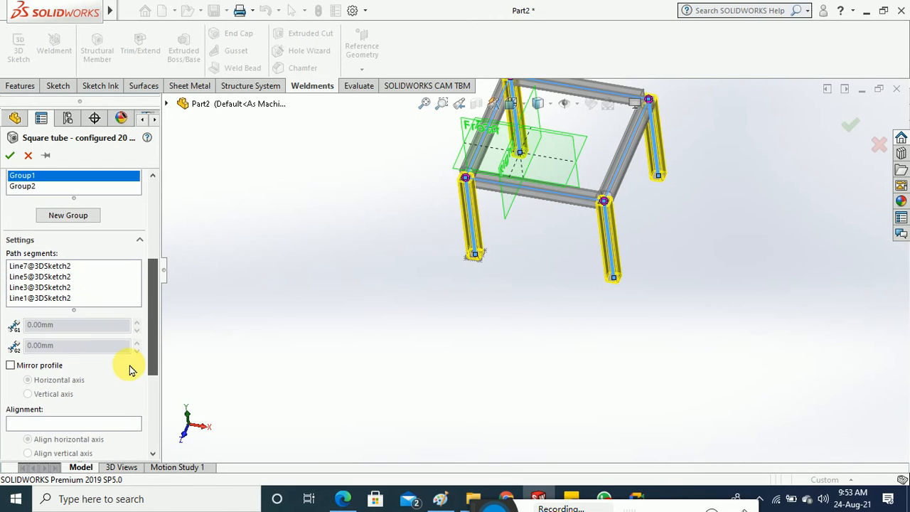
pyautogui.click(57, 302)
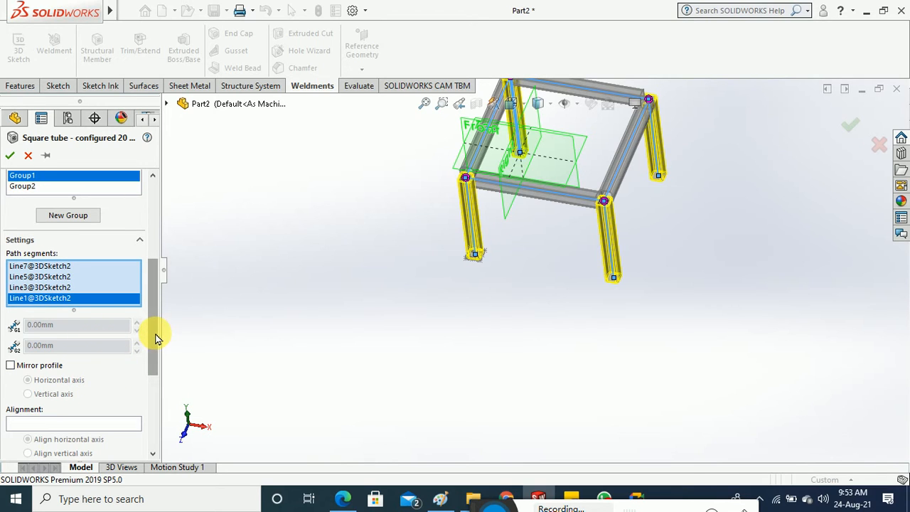
pyautogui.click(39, 192)
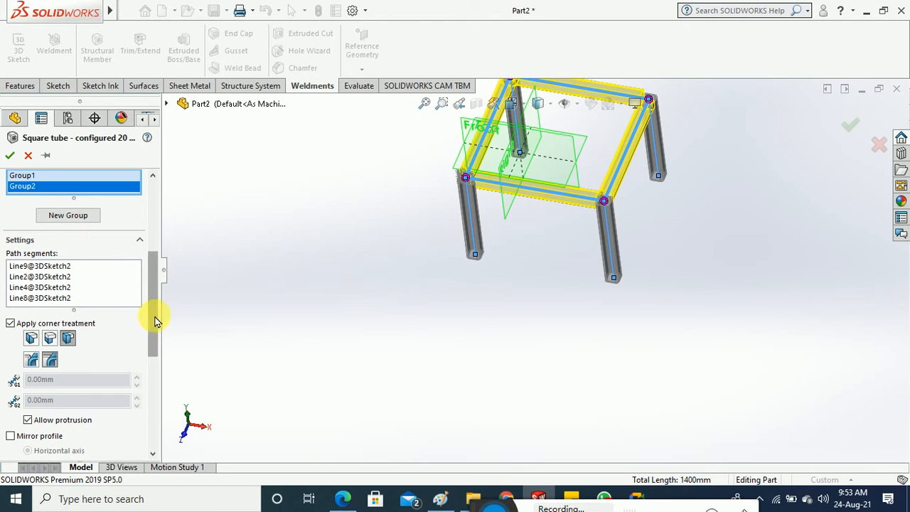
# Set Group2's corner treatment to End Miter after trying the simple cut and End Butt1, and merge the miter trimmed bodies.
pyautogui.moveTo(152, 315); pyautogui.dragTo(152, 341)
pyautogui.click(30, 283)
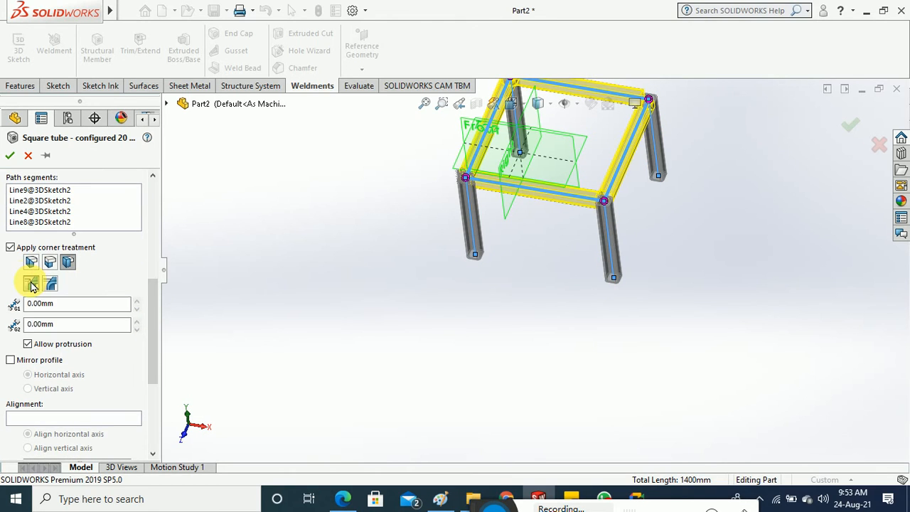
pyautogui.click(31, 263)
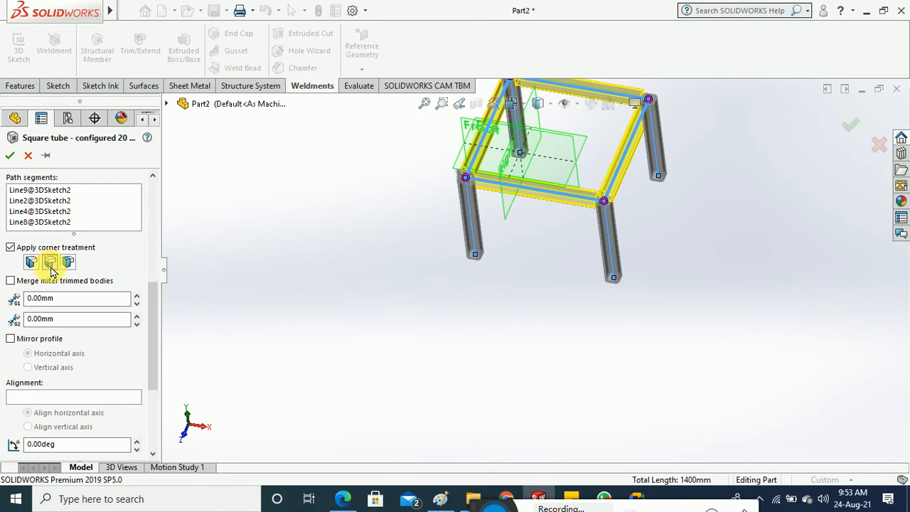
pyautogui.click(49, 265)
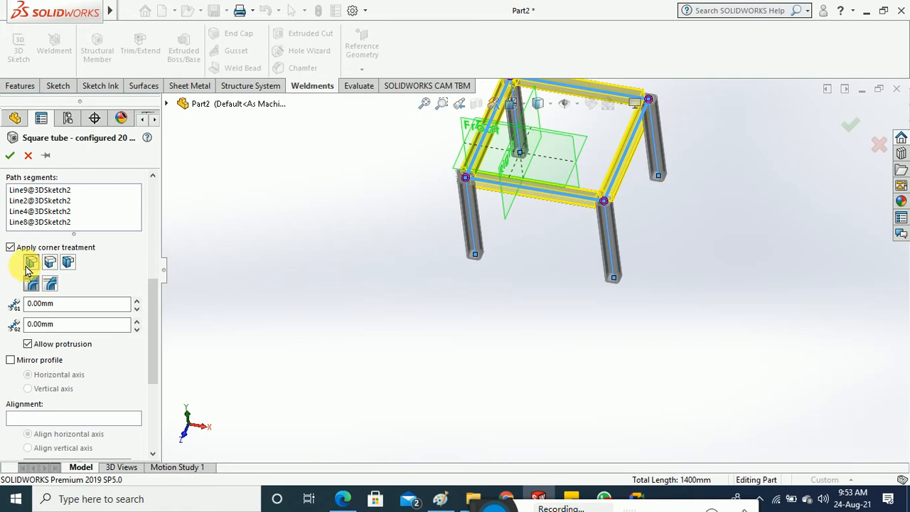
pyautogui.click(31, 263)
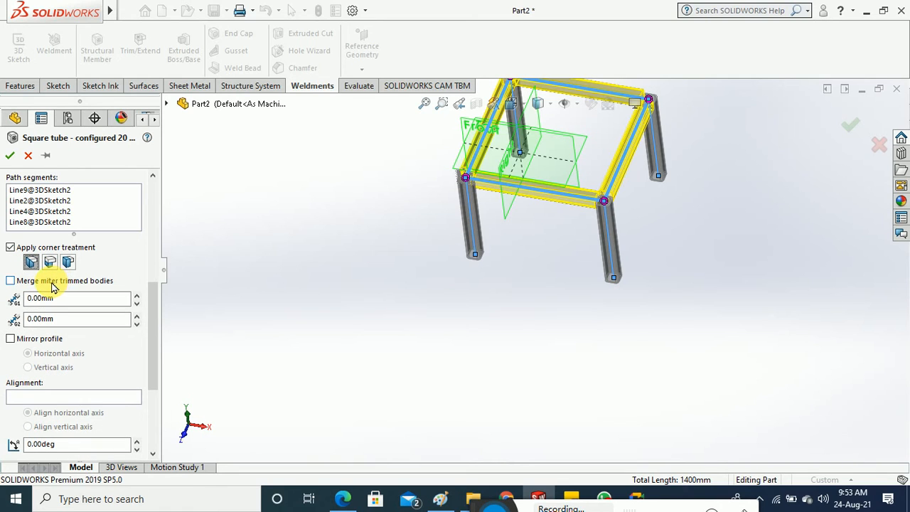
pyautogui.click(51, 285)
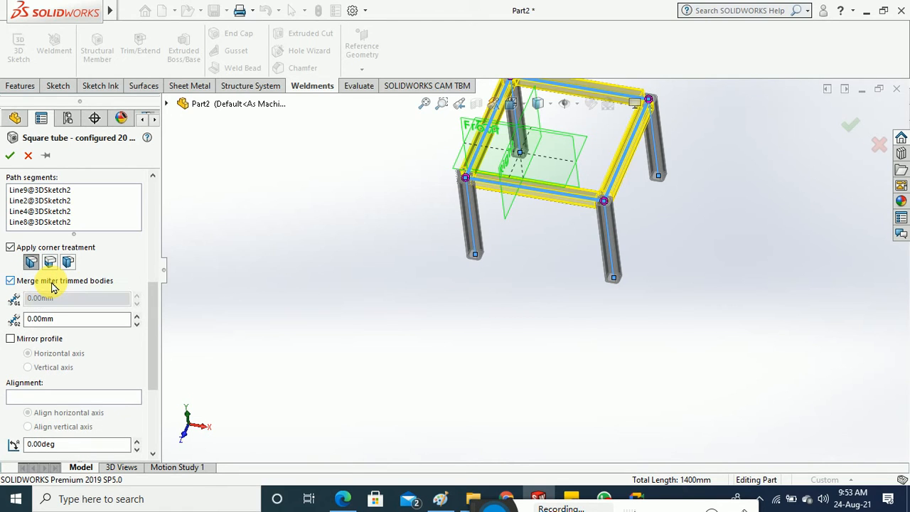
# Try a 10 mm gap (G2) between the top-edge tubes and the legs, and return it to 0 mm.
pyautogui.scroll(-10, 470, 182)
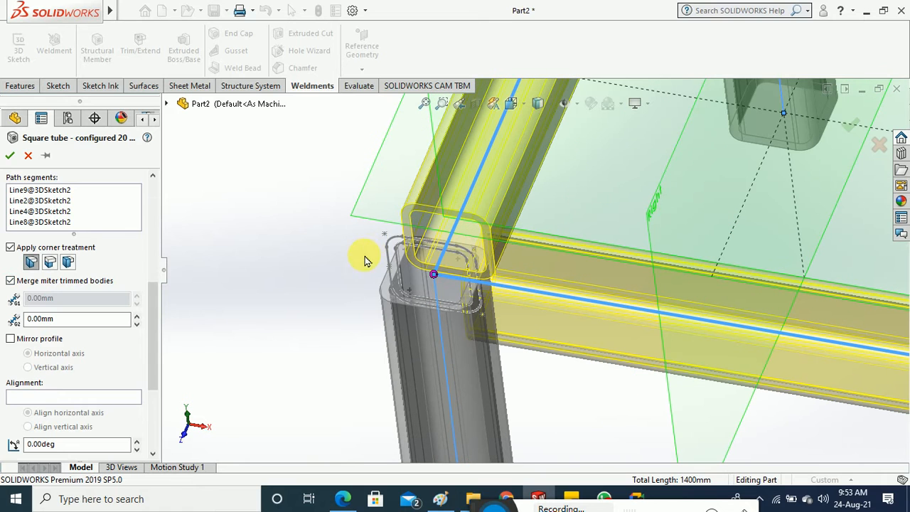
pyautogui.click(138, 316)
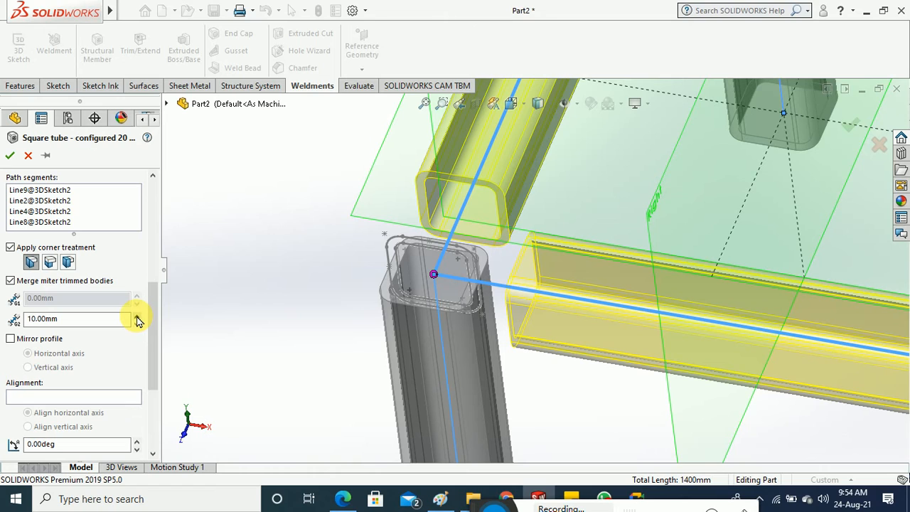
pyautogui.click(136, 325)
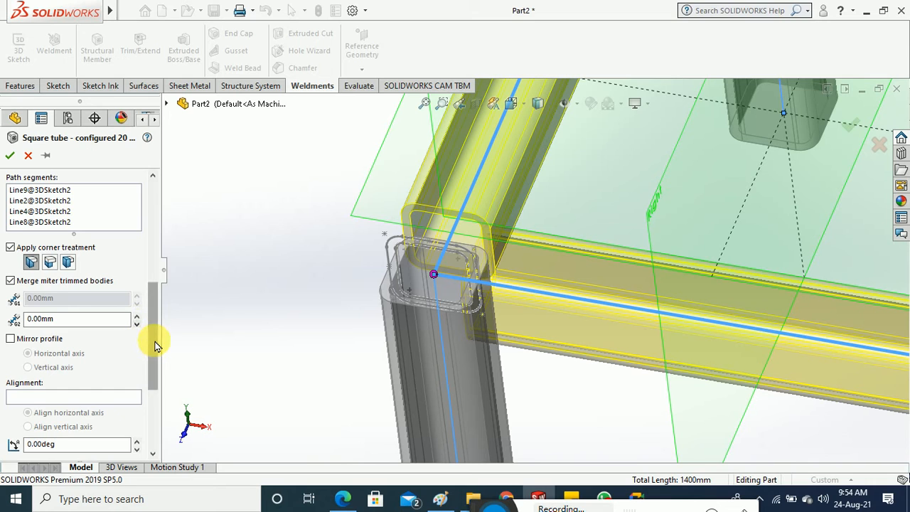
# Set the rotation angle of the top-edge group's tube profile to 30 degrees and inspect the rotated tubes at the corners.
pyautogui.moveTo(156, 346); pyautogui.dragTo(149, 403)
pyautogui.scroll(3, 221, 374)
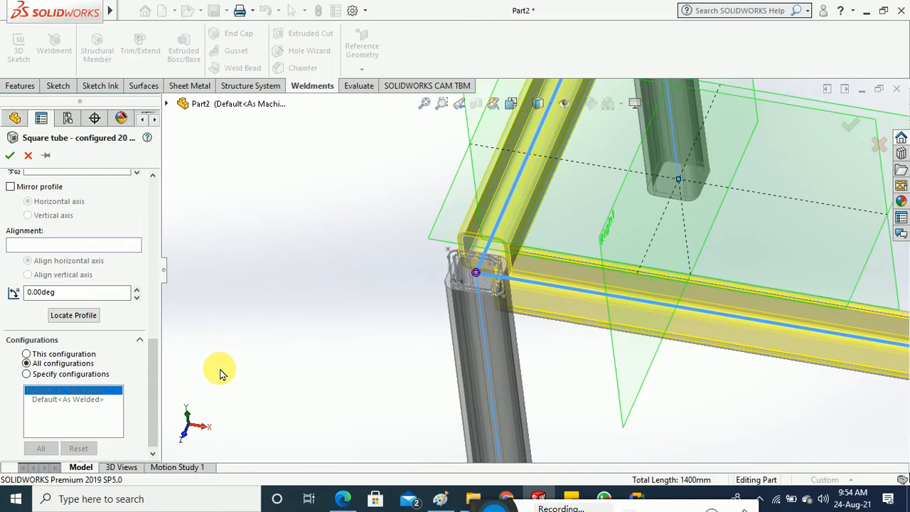
pyautogui.scroll(5, 292, 379)
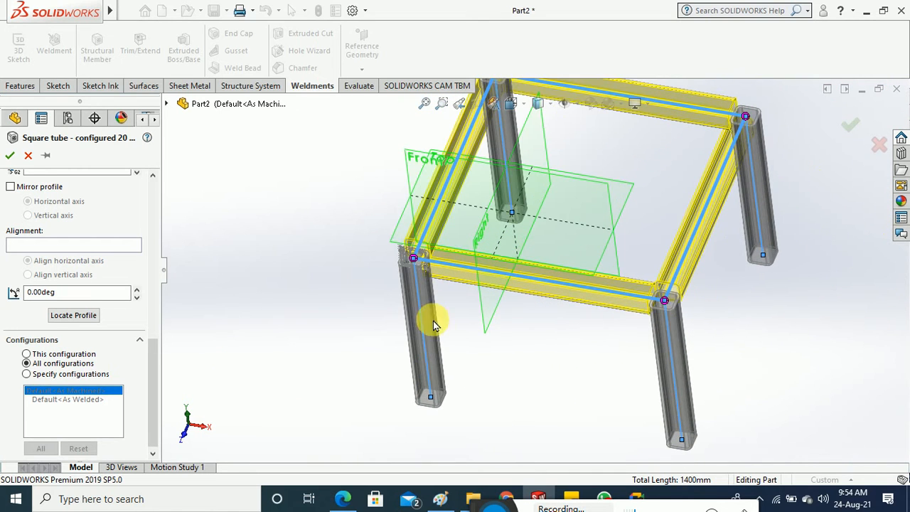
pyautogui.click(137, 290)
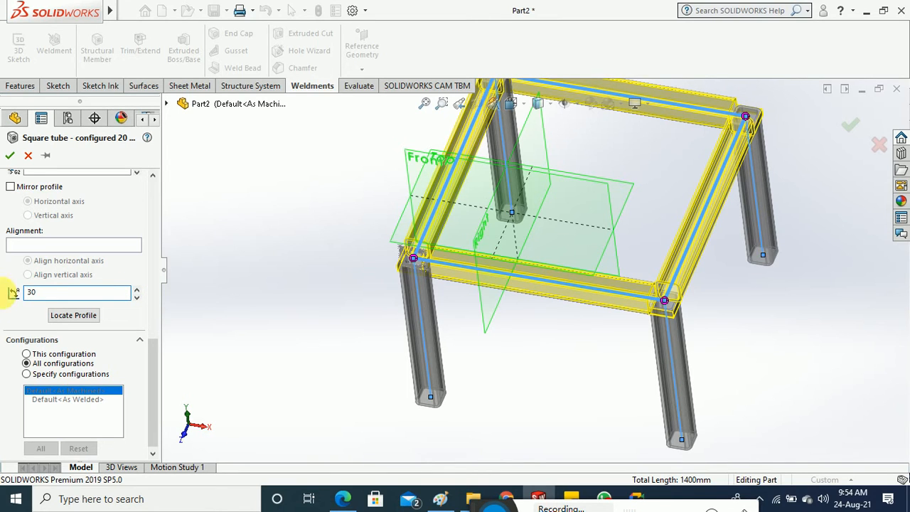
pyautogui.press('Return')
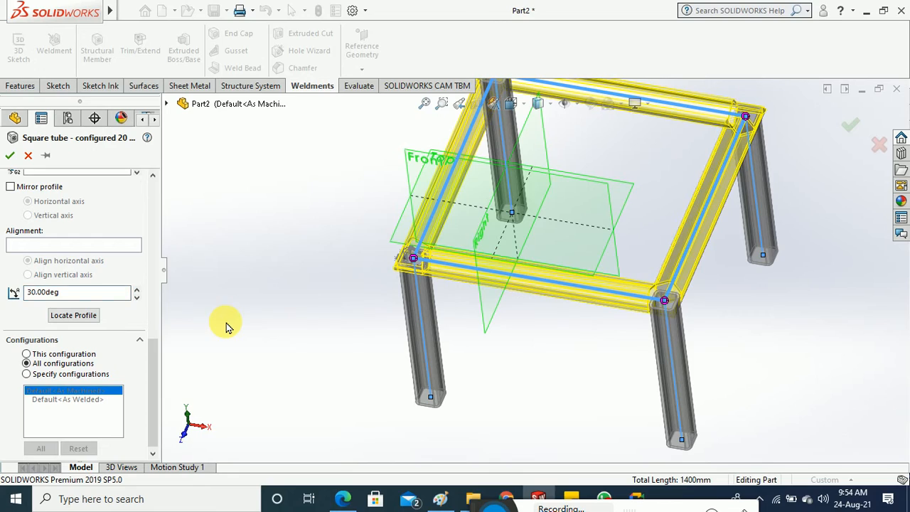
pyautogui.moveTo(246, 353)
pyautogui.mouseDown(button='middle')
pyautogui.moveTo(237, 347)
pyautogui.moveTo(246, 346)
pyautogui.mouseUp(button='middle')
pyautogui.scroll(-3, 605, 289)
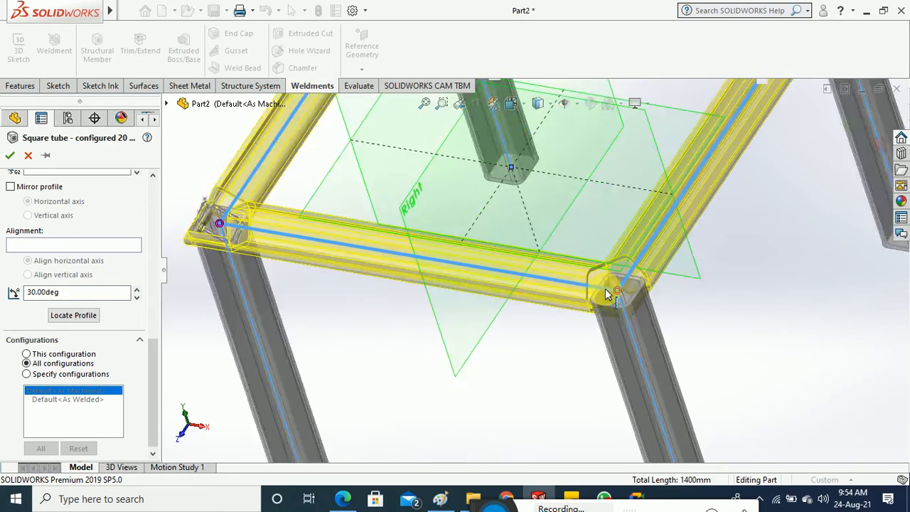
pyautogui.scroll(-3, 606, 289)
pyautogui.scroll(5, 593, 299)
pyautogui.moveTo(614, 314); pyautogui.dragTo(675, 235, button='middle')
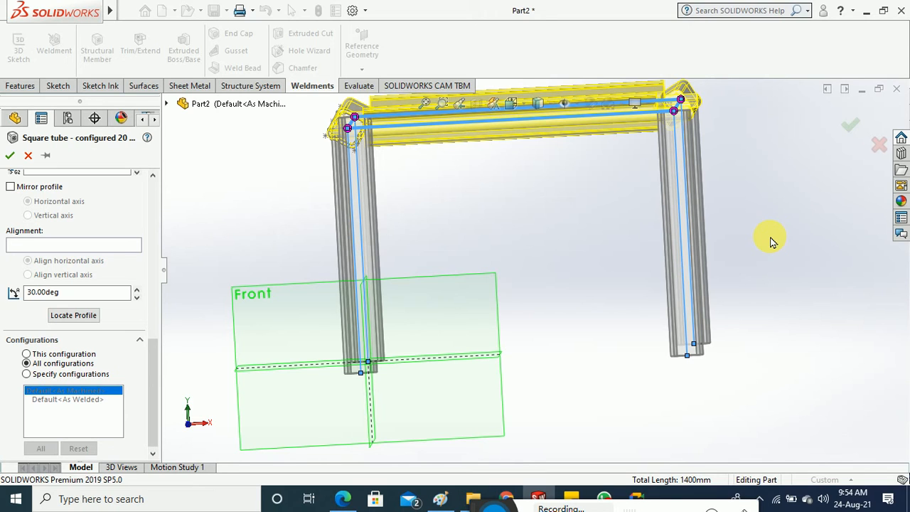
# Try rotation angles of 0 and 30 degrees for the top-edge tube group, and discard the structural member edit.
pyautogui.moveTo(89, 293); pyautogui.dragTo(4, 299)
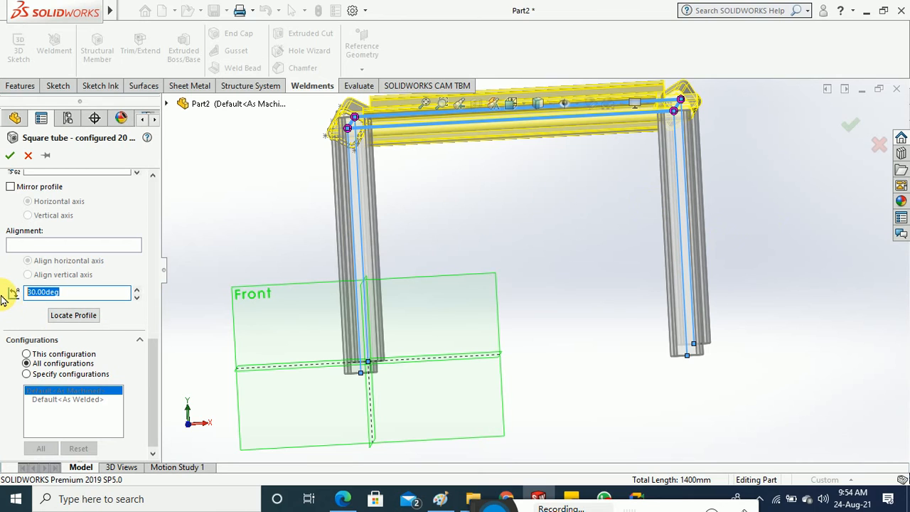
pyautogui.write('0')
pyautogui.press('Return')
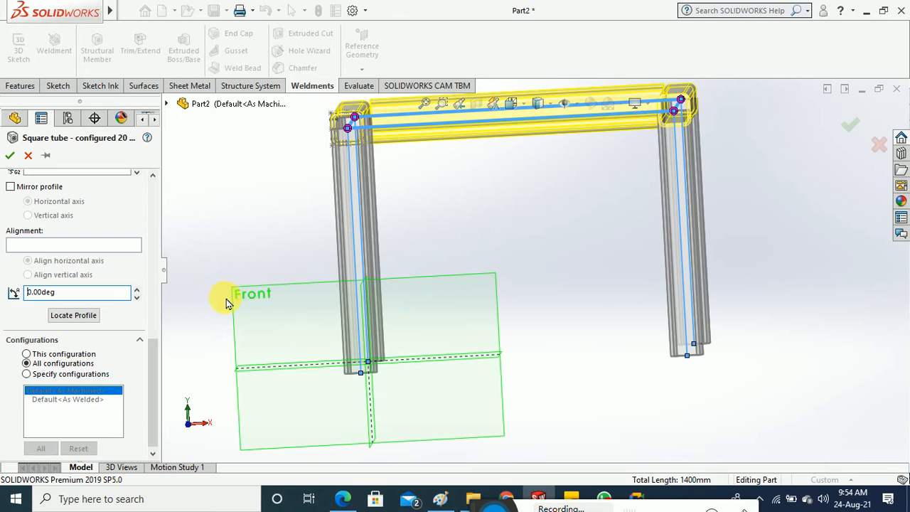
pyautogui.moveTo(97, 297); pyautogui.dragTo(12, 299)
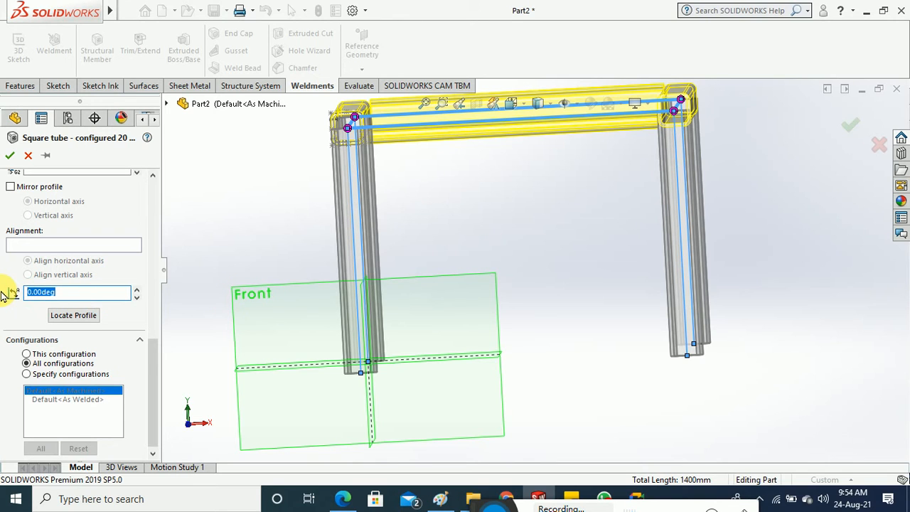
pyautogui.press('Return')
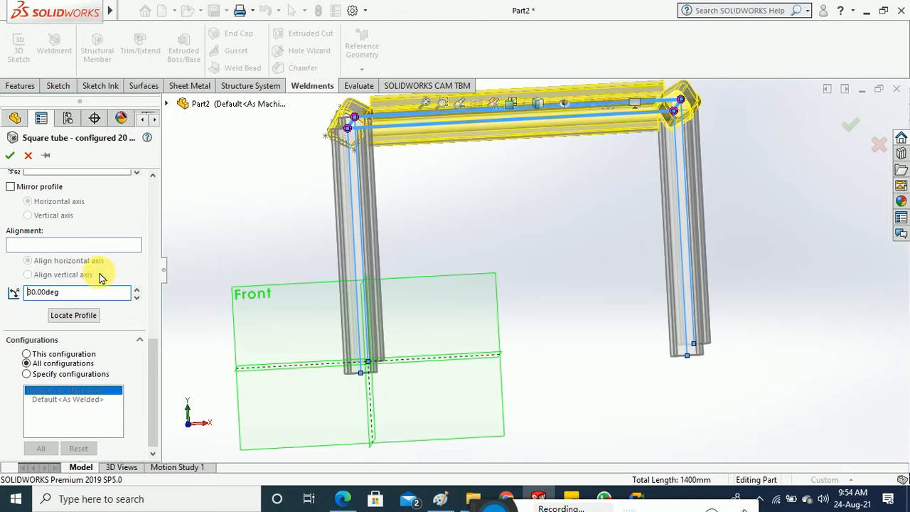
pyautogui.click(28, 155)
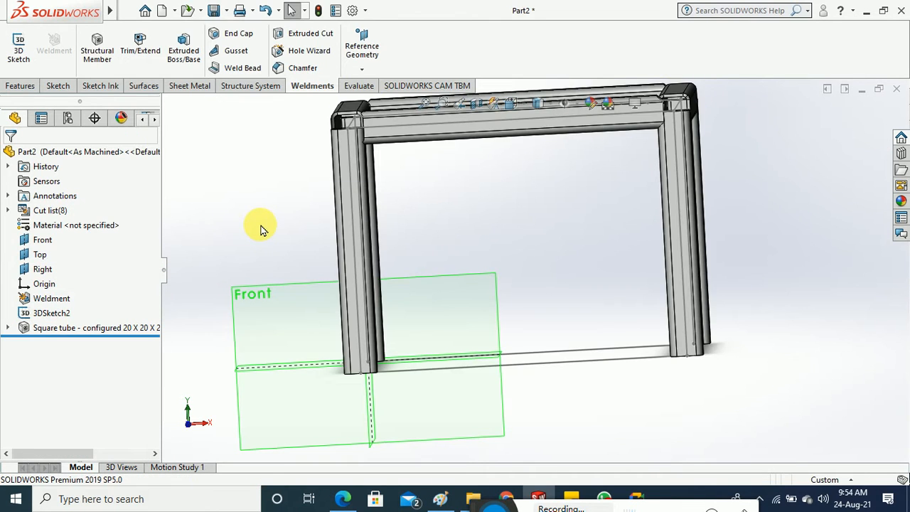
# Edit the square tube structural member, delete Group2 with the four top-edge tubes, and accept the change.
pyautogui.moveTo(260, 224); pyautogui.dragTo(254, 360, button='middle')
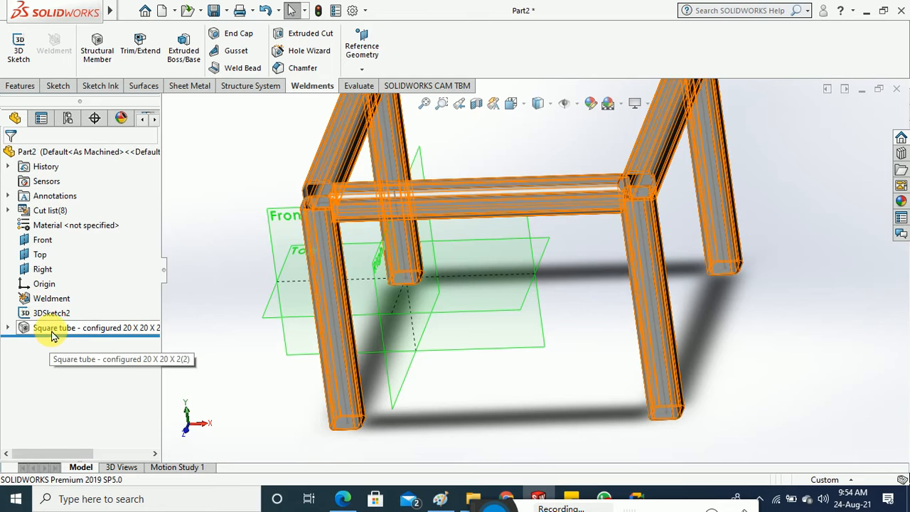
pyautogui.rightClick(51, 328)
pyautogui.click(64, 182)
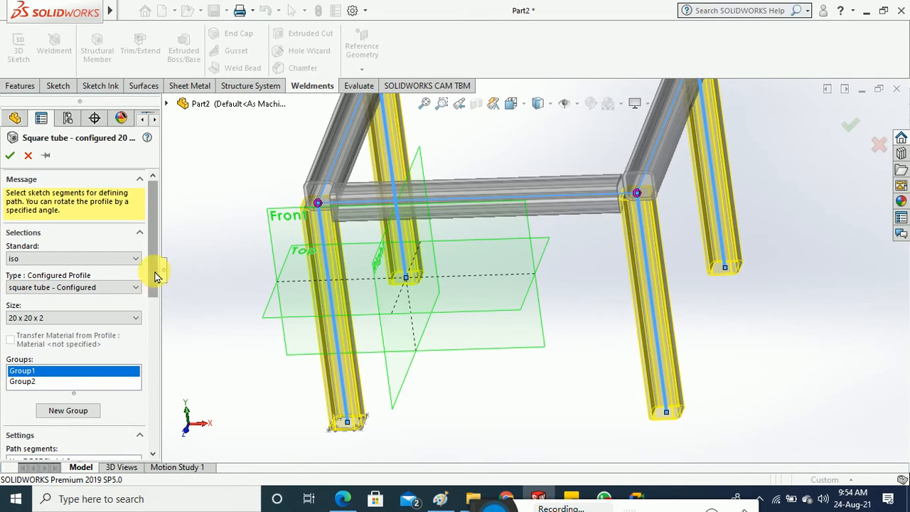
pyautogui.scroll(-3, 153, 308)
pyautogui.scroll(-1, 155, 310)
pyautogui.click(50, 280)
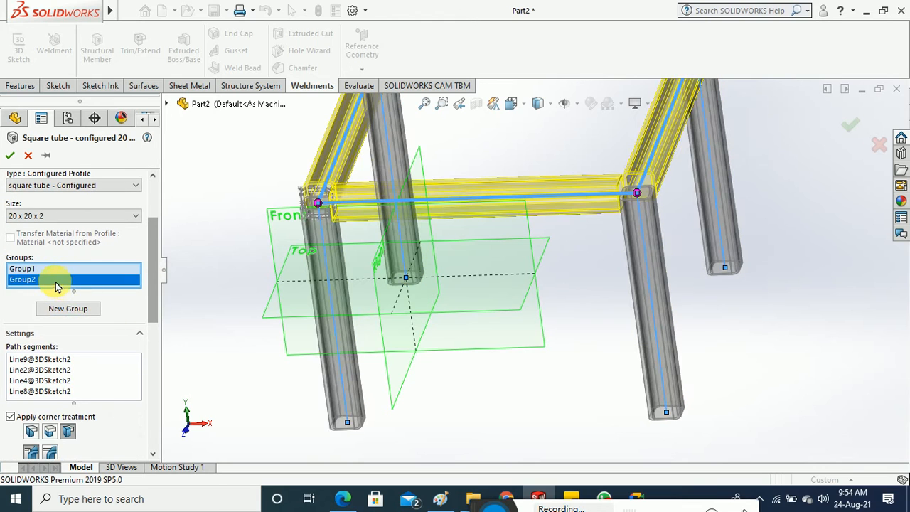
pyautogui.rightClick(51, 285)
pyautogui.click(82, 303)
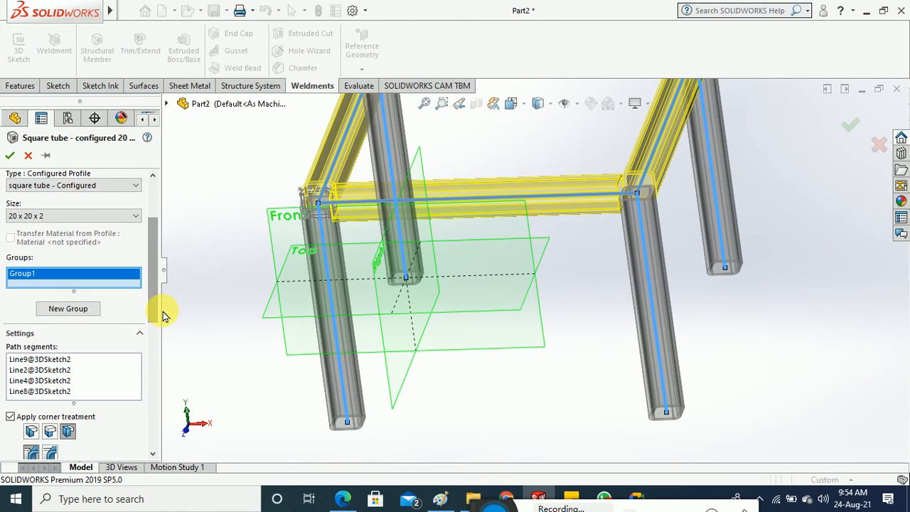
pyautogui.click(10, 159)
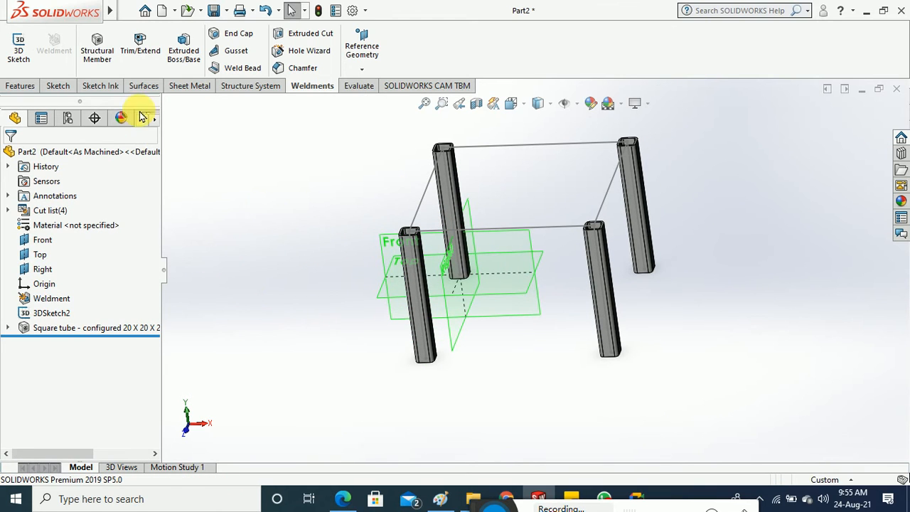
# Start a new structural member with the iso standard, the configured sb beam profile and the 80 x 6 size.
pyautogui.click(101, 62)
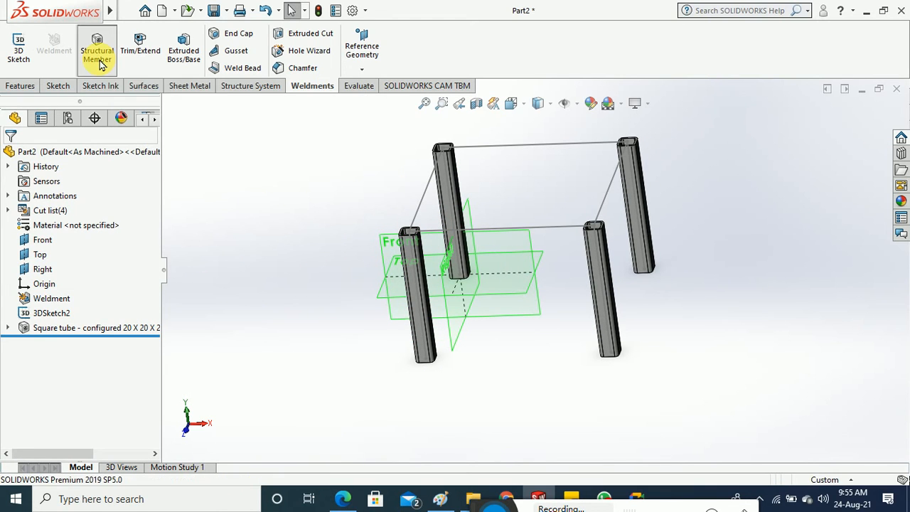
pyautogui.click(122, 271)
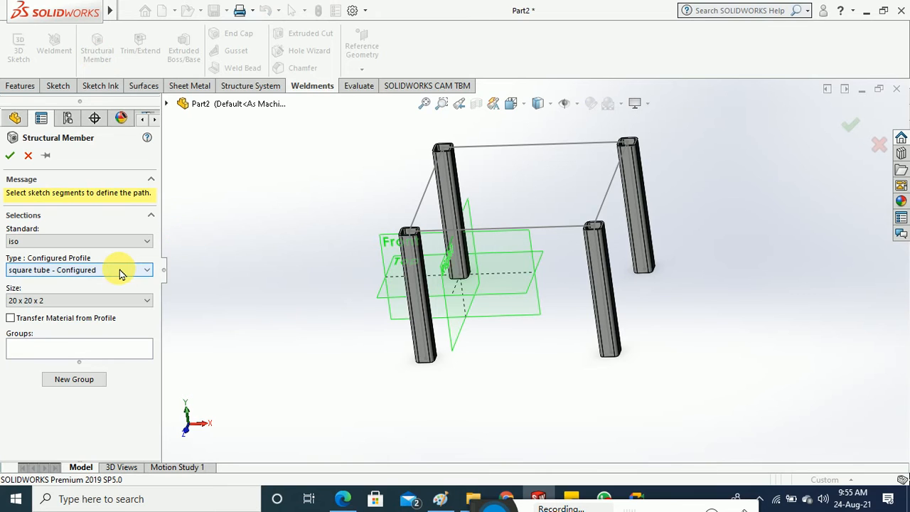
pyautogui.click(87, 317)
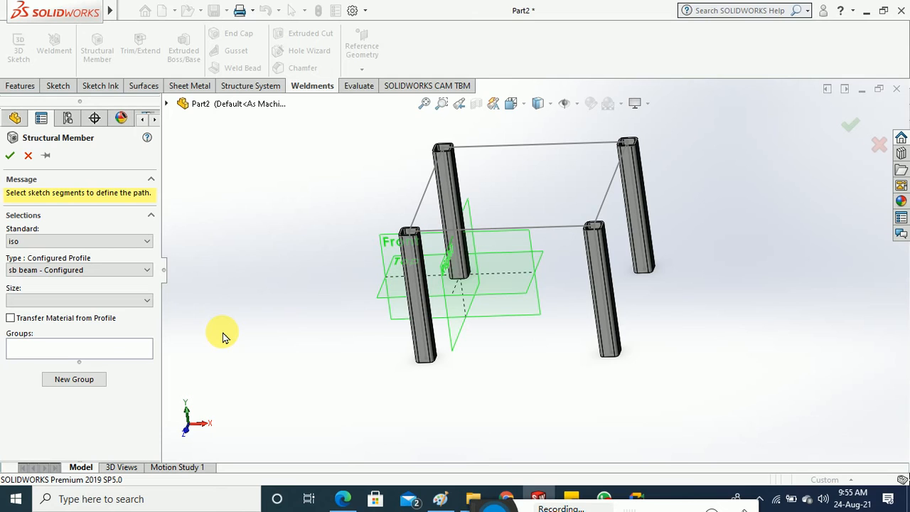
pyautogui.click(114, 304)
pyautogui.click(106, 309)
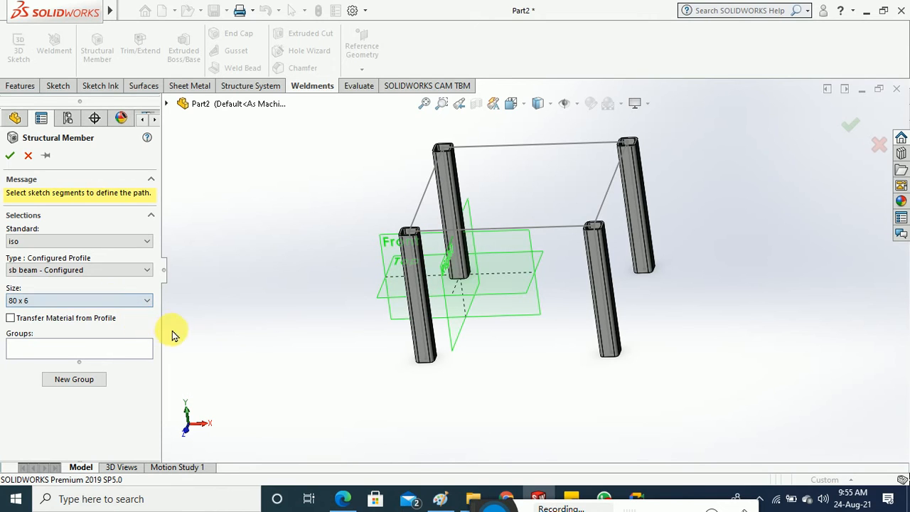
# Select the four top-edge sketch lines connecting the legs as the path segments of the sb beam's Group1.
pyautogui.click(419, 202)
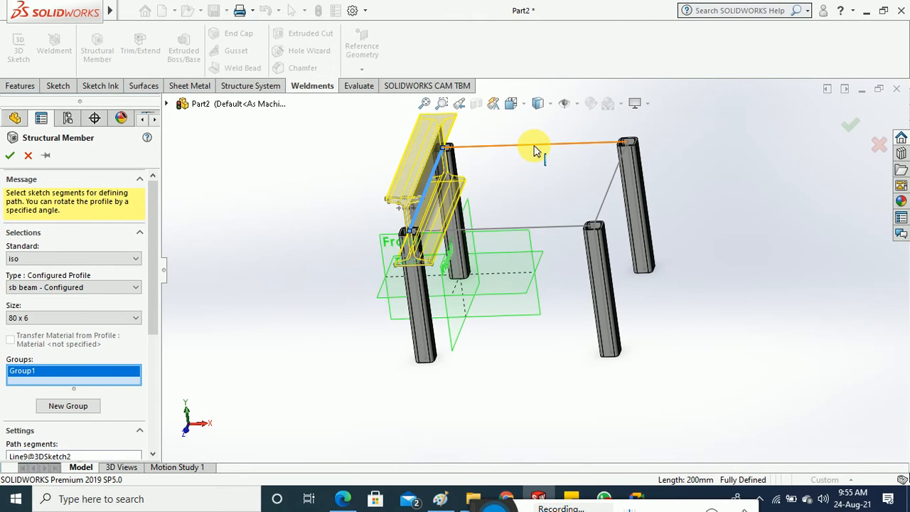
pyautogui.click(537, 149)
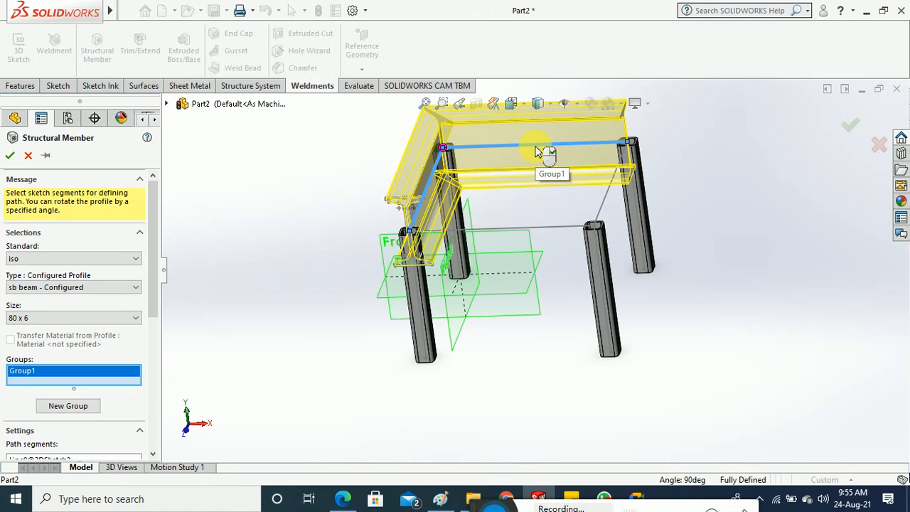
pyautogui.click(605, 204)
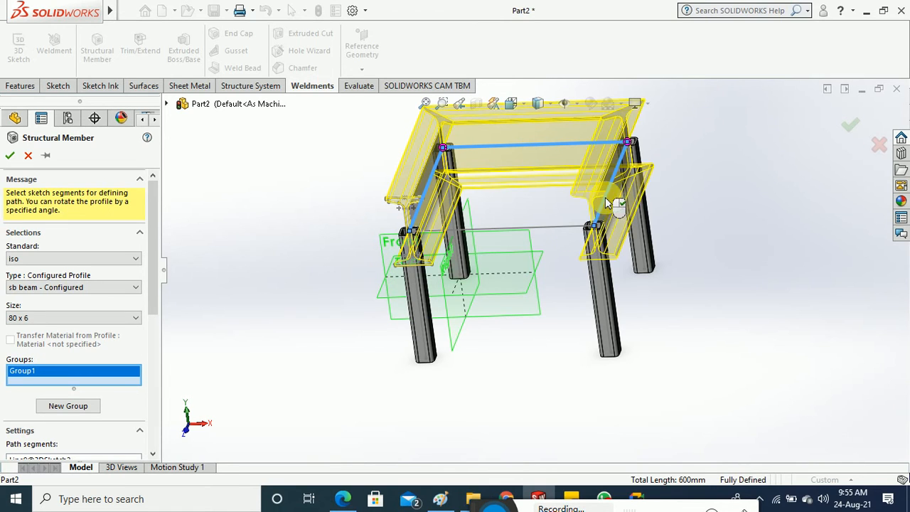
pyautogui.click(564, 235)
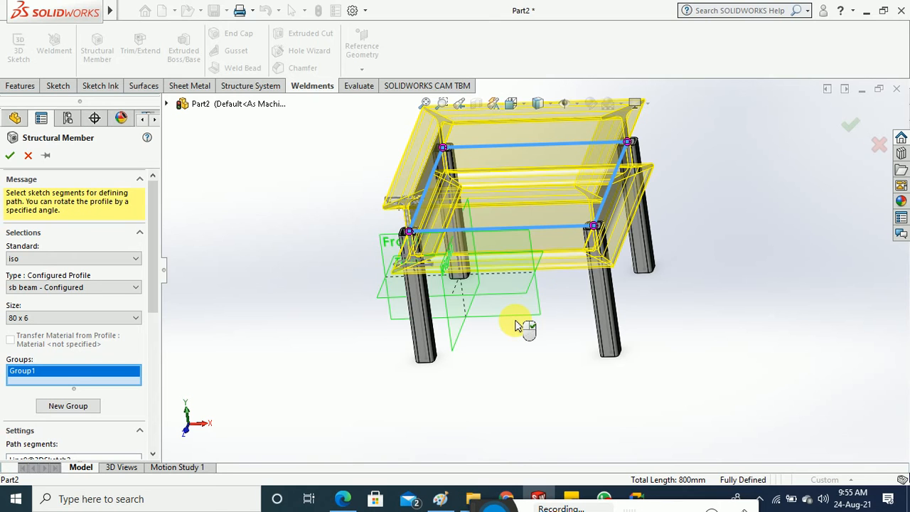
# Examine how the sb beam profile sits at the corner above the leg, and check the available beam sizes.
pyautogui.moveTo(490, 327)
pyautogui.mouseDown(button='middle')
pyautogui.moveTo(512, 389)
pyautogui.moveTo(483, 283)
pyautogui.mouseUp(button='middle')
pyautogui.scroll(-8, 482, 283)
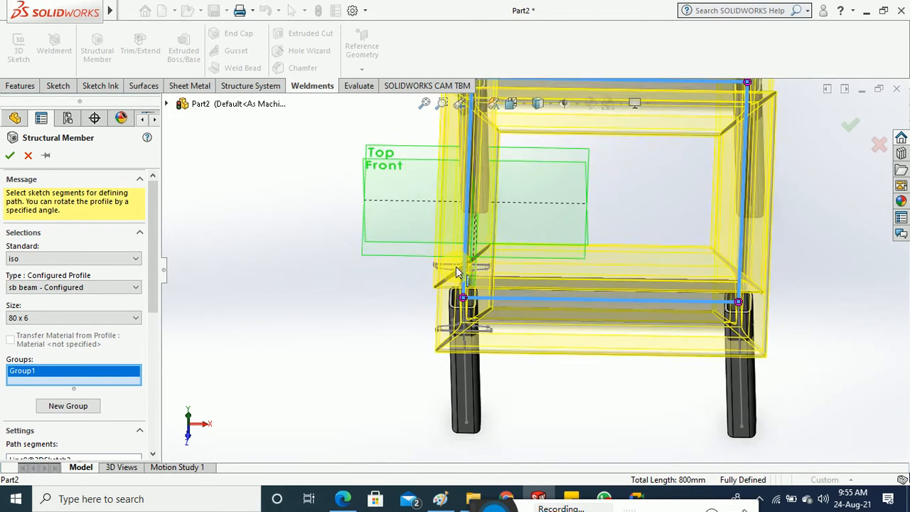
pyautogui.scroll(-2, 483, 283)
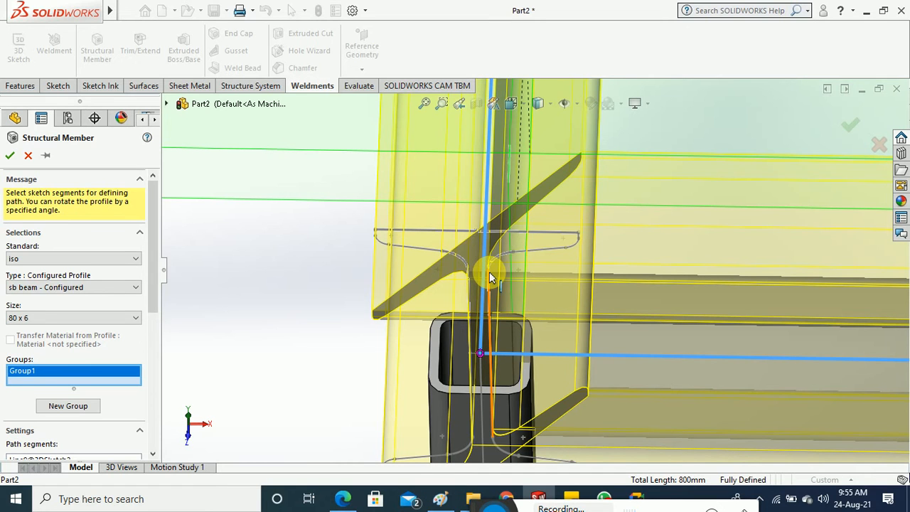
pyautogui.scroll(10, 417, 299)
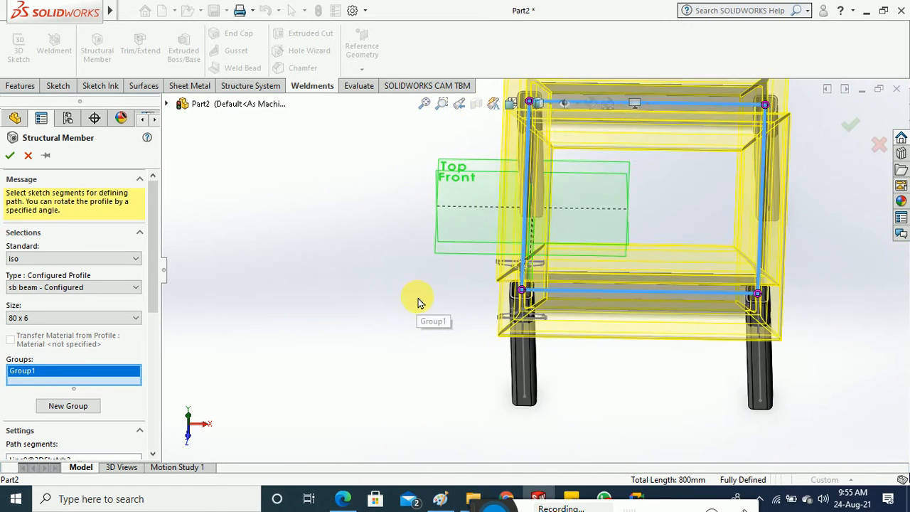
pyautogui.moveTo(417, 301); pyautogui.dragTo(244, 315, button='middle')
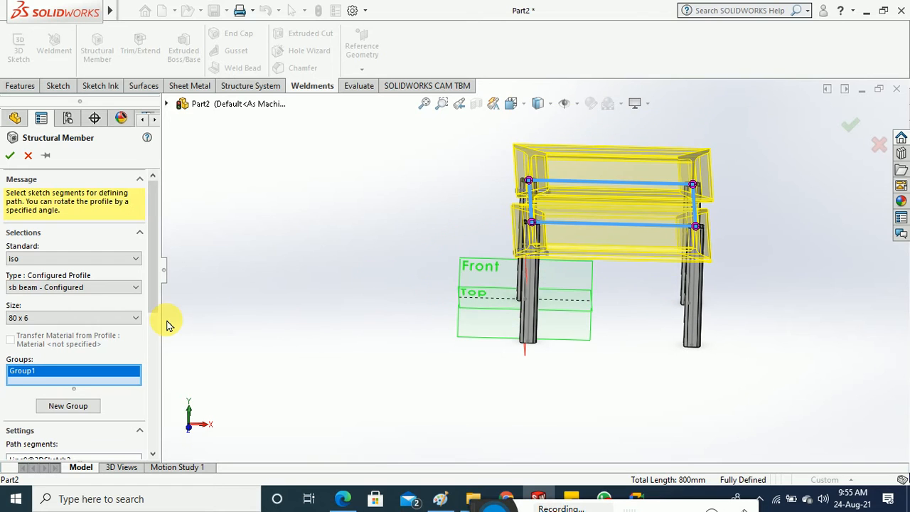
pyautogui.click(129, 319)
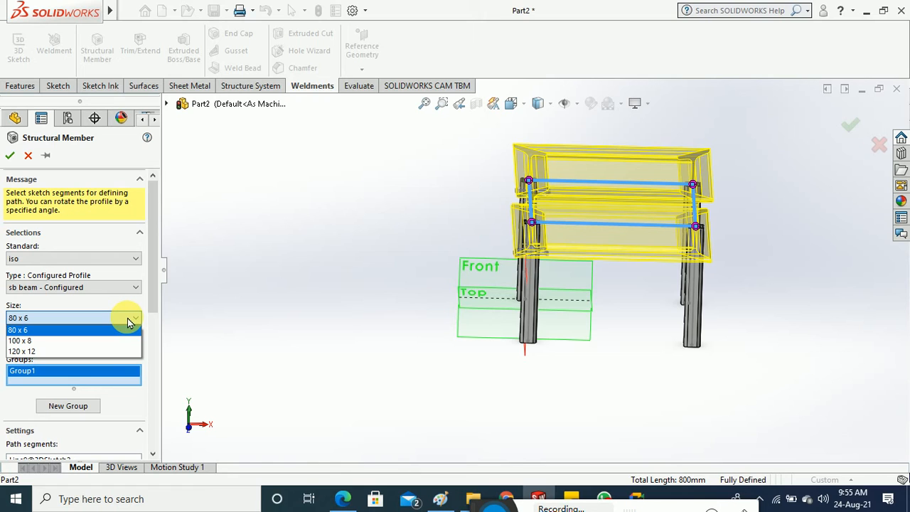
pyautogui.click(128, 317)
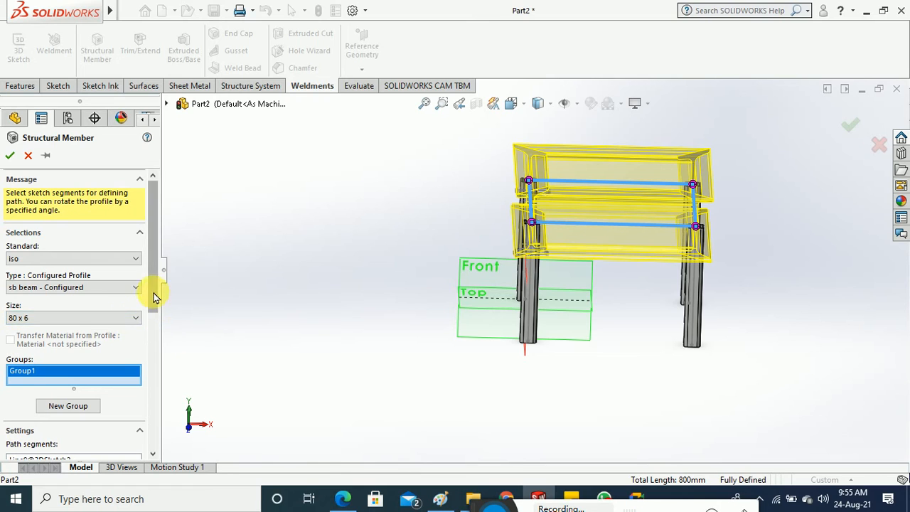
# Try the End Butt1 corner treatment on the sb beam group and inspect the beam ends above the legs.
pyautogui.moveTo(150, 290); pyautogui.dragTo(147, 386)
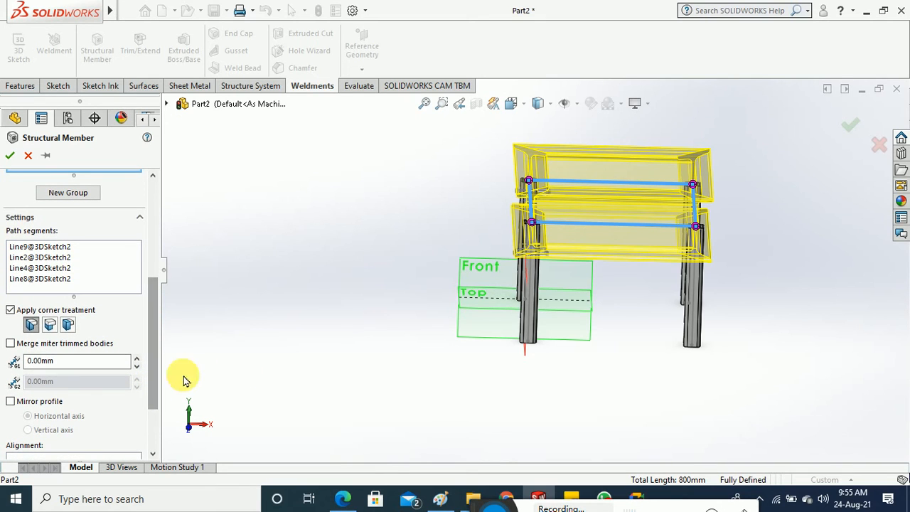
pyautogui.moveTo(572, 339); pyautogui.dragTo(578, 430, button='middle')
pyautogui.scroll(-5, 536, 284)
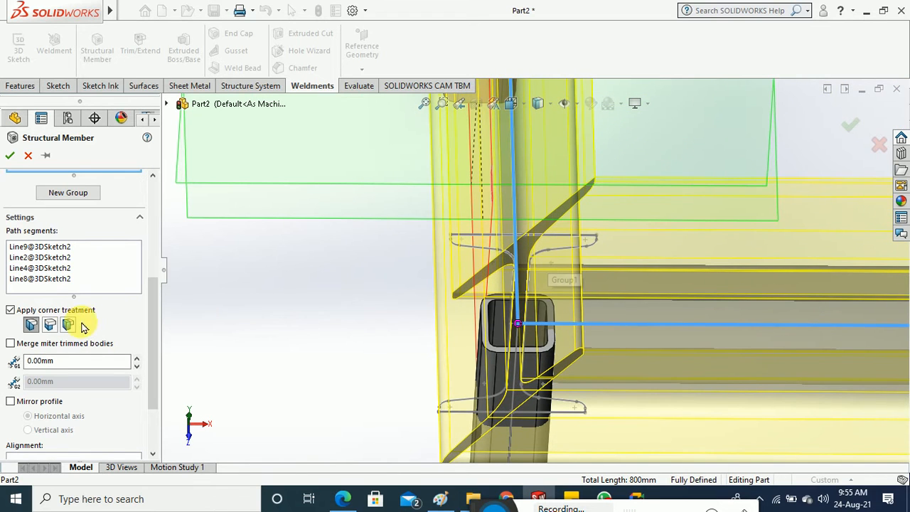
pyautogui.click(49, 327)
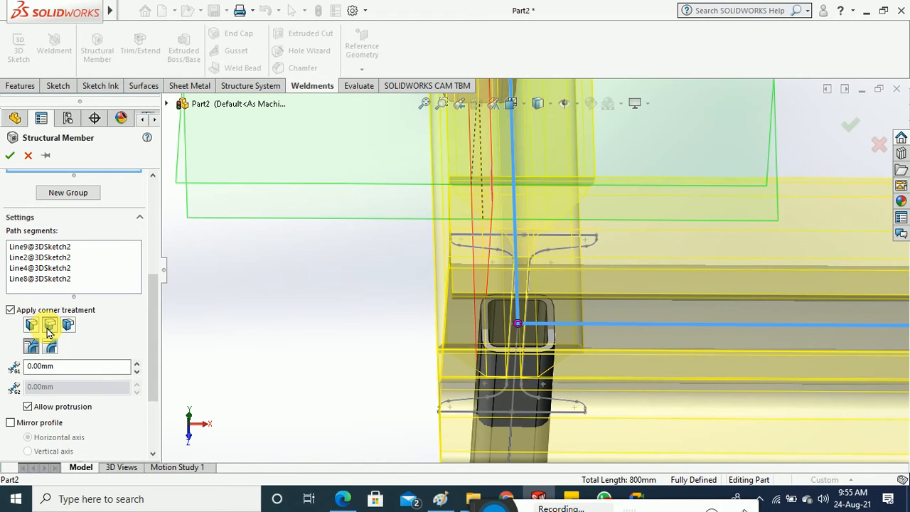
pyautogui.scroll(6, 418, 352)
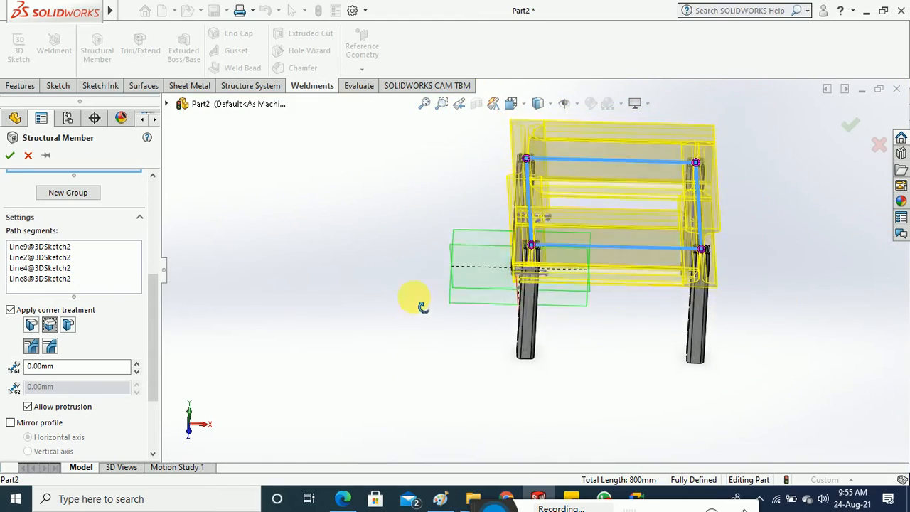
pyautogui.moveTo(422, 306); pyautogui.dragTo(398, 367, button='middle')
pyautogui.scroll(-3, 533, 296)
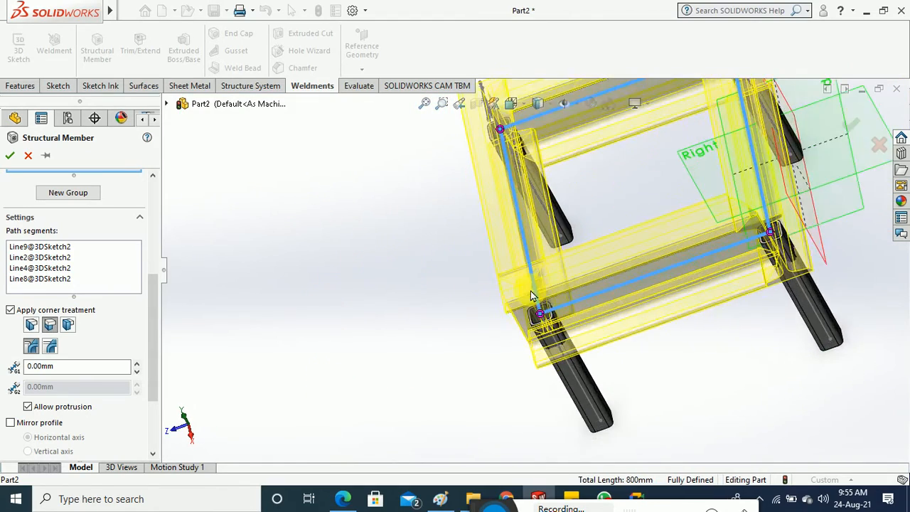
pyautogui.scroll(-4, 535, 291)
pyautogui.moveTo(373, 350); pyautogui.dragTo(381, 340, button='middle')
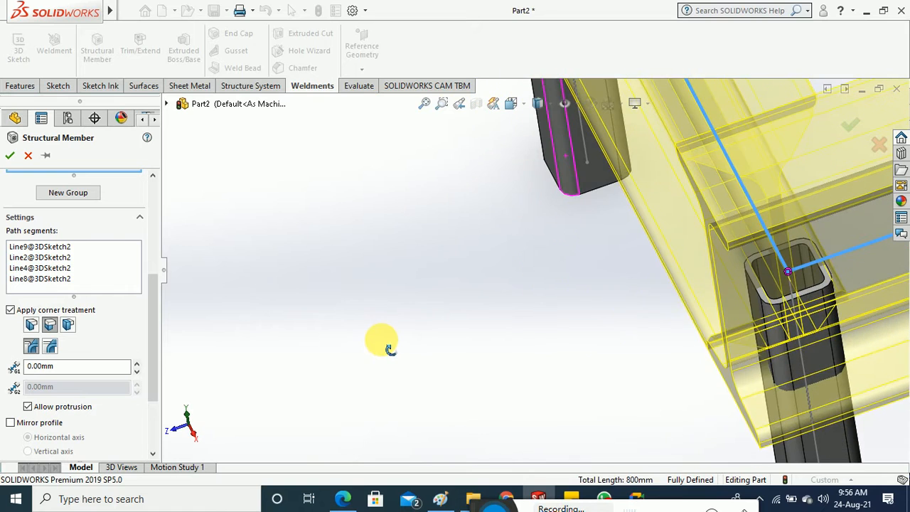
pyautogui.scroll(3, 351, 368)
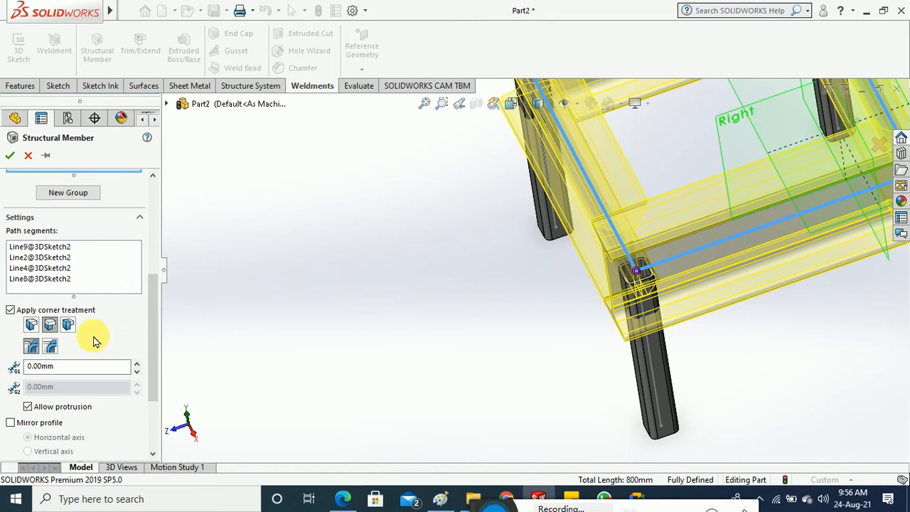
# Try the End Butt2 corner treatment on the sb beam group, inspect the corner, and return to End Miter.
pyautogui.click(69, 325)
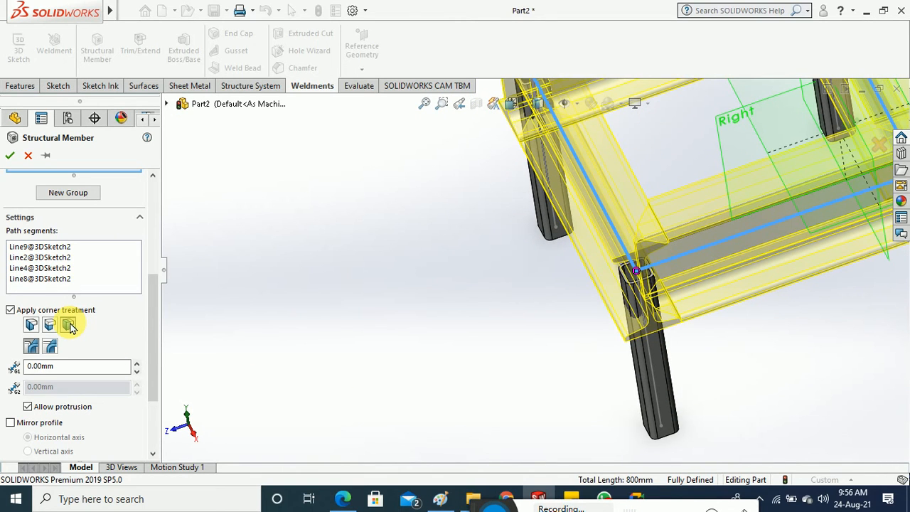
pyautogui.moveTo(446, 355); pyautogui.dragTo(465, 229, button='middle')
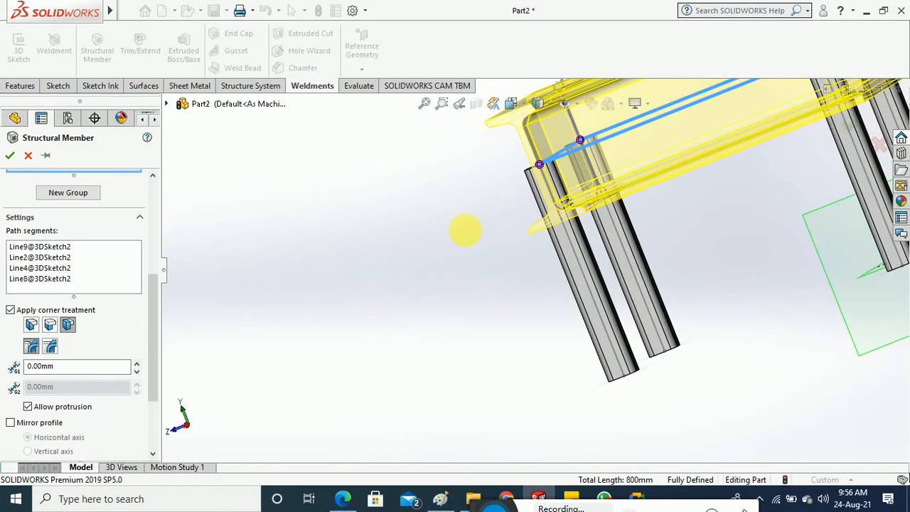
pyautogui.scroll(-5, 546, 121)
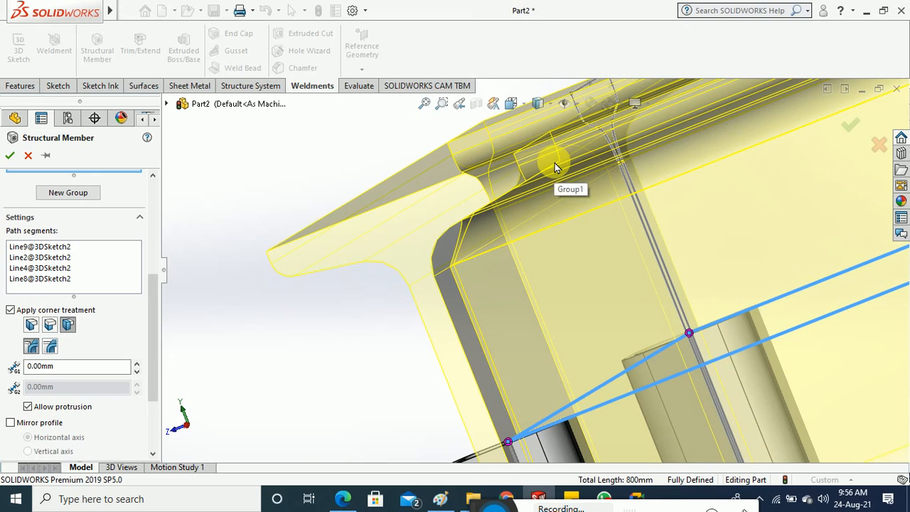
pyautogui.click(31, 325)
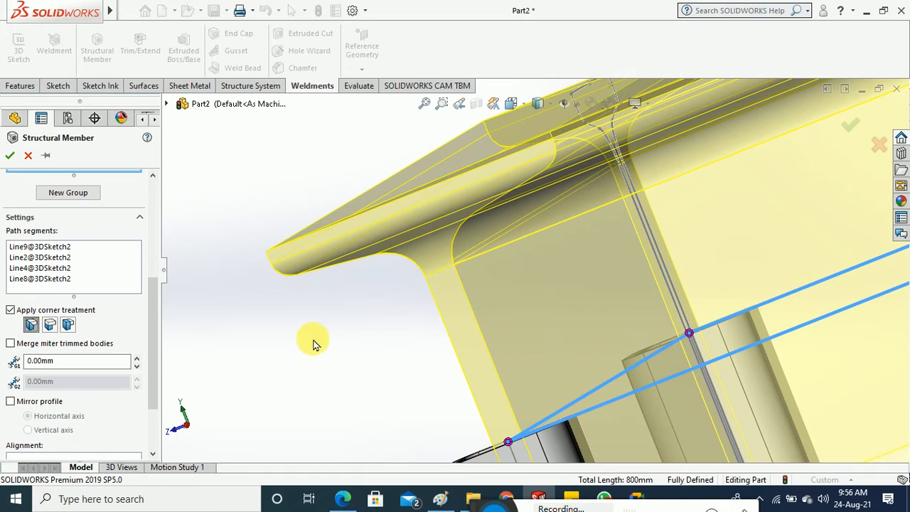
# Switch to Paint and draw an L-shaped corner of two members joined by a diagonal mitre below the handwritten words.
pyautogui.moveTo(315, 341); pyautogui.dragTo(390, 415, button='middle')
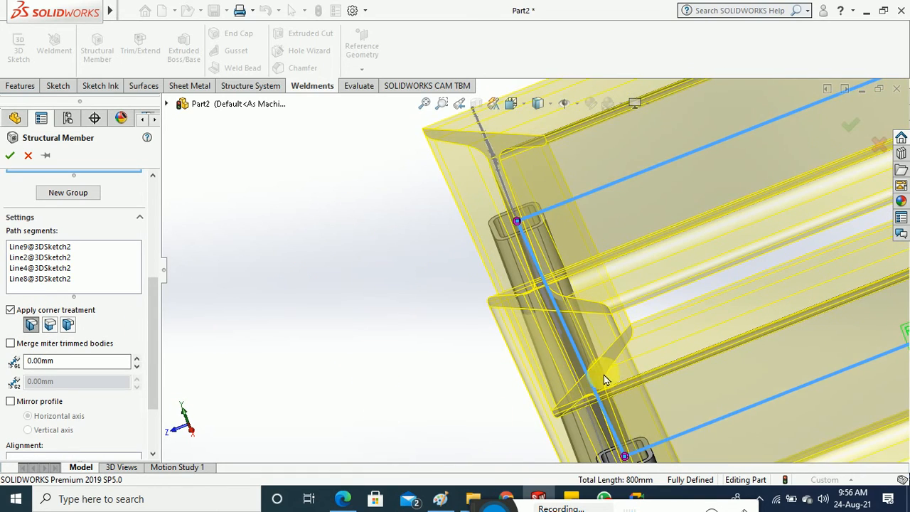
pyautogui.scroll(-3, 605, 371)
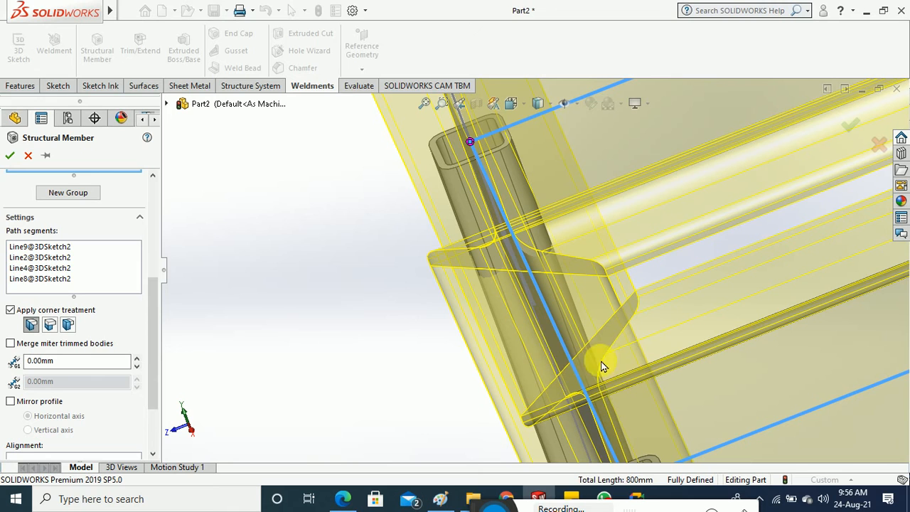
pyautogui.click(439, 500)
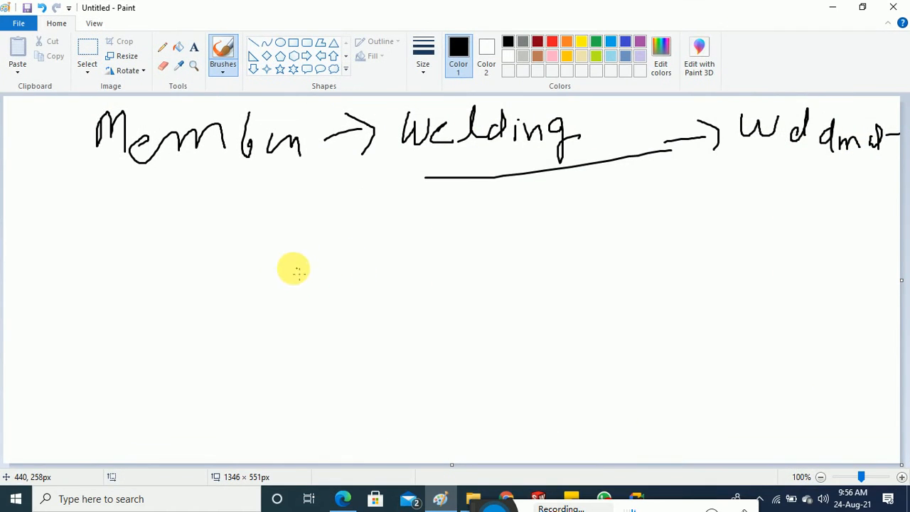
pyautogui.moveTo(223, 250); pyautogui.dragTo(367, 243)
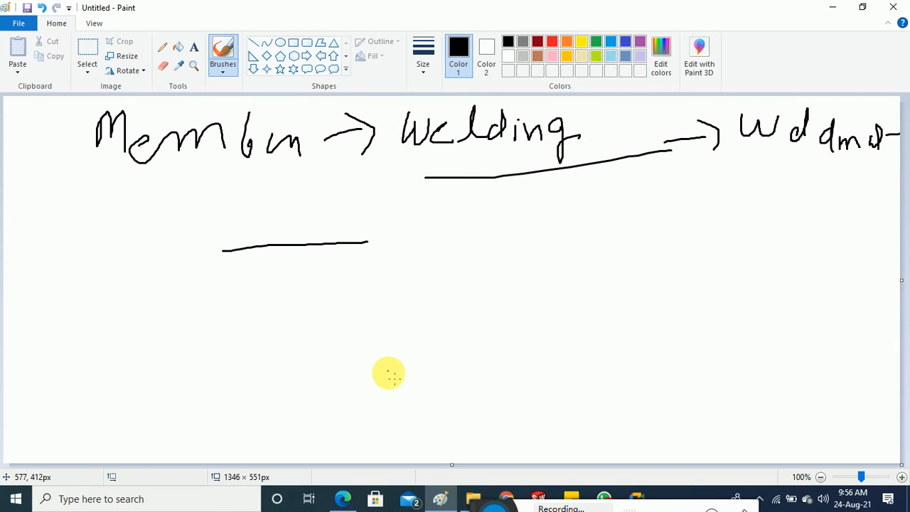
pyautogui.moveTo(390, 371)
pyautogui.mouseDown()
pyautogui.moveTo(402, 259)
pyautogui.moveTo(357, 273)
pyautogui.moveTo(384, 244)
pyautogui.moveTo(400, 244)
pyautogui.moveTo(385, 242)
pyautogui.moveTo(359, 270)
pyautogui.moveTo(358, 258)
pyautogui.moveTo(305, 275)
pyautogui.moveTo(233, 278)
pyautogui.mouseUp()
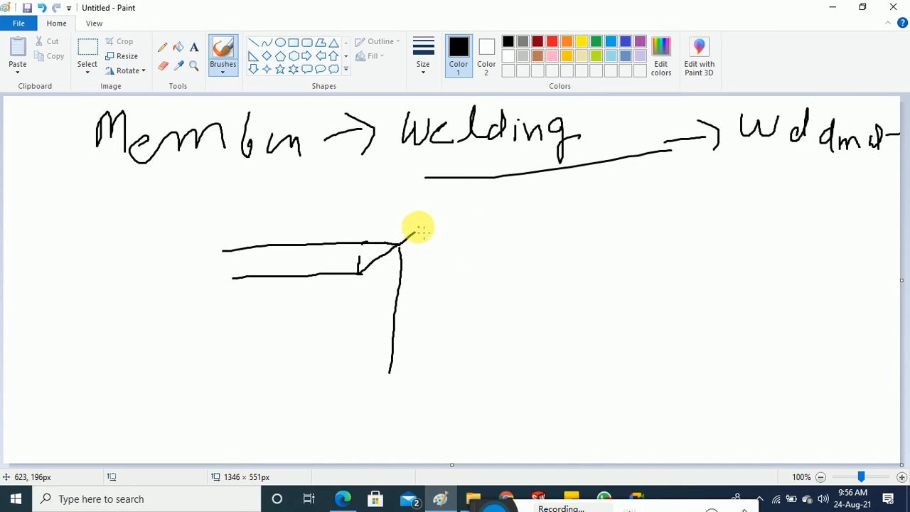
pyautogui.moveTo(420, 229)
pyautogui.mouseDown()
pyautogui.moveTo(228, 240)
pyautogui.moveTo(231, 277)
pyautogui.mouseUp()
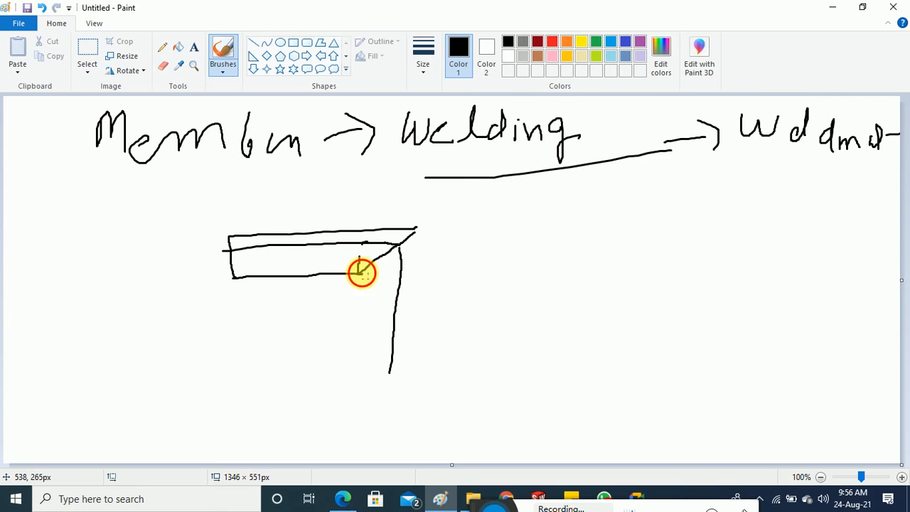
pyautogui.moveTo(362, 272); pyautogui.dragTo(362, 391)
pyautogui.moveTo(420, 227)
pyautogui.mouseDown()
pyautogui.moveTo(420, 364)
pyautogui.moveTo(376, 391)
pyautogui.moveTo(350, 390)
pyautogui.mouseUp()
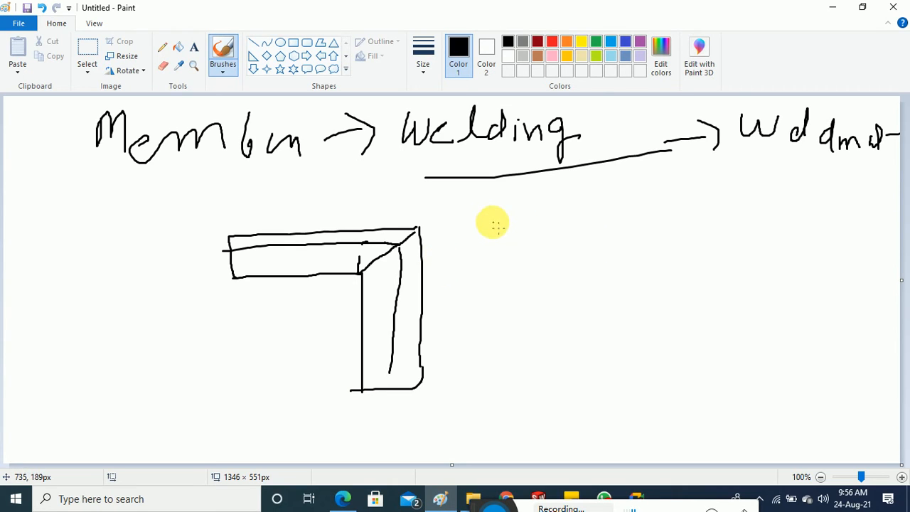
# Draw a butt joint of a horizontal bar against a tall rectangle beside the mitre drawing, and return to SOLIDWORKS.
pyautogui.moveTo(484, 220)
pyautogui.mouseDown()
pyautogui.moveTo(642, 217)
pyautogui.moveTo(654, 228)
pyautogui.moveTo(655, 253)
pyautogui.moveTo(566, 258)
pyautogui.mouseUp()
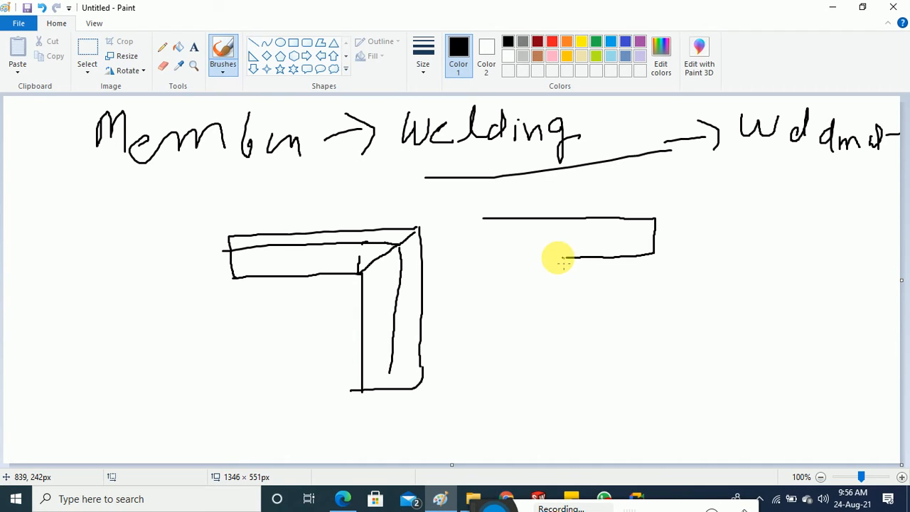
pyautogui.moveTo(480, 219)
pyautogui.mouseDown()
pyautogui.moveTo(483, 260)
pyautogui.moveTo(561, 261)
pyautogui.mouseUp()
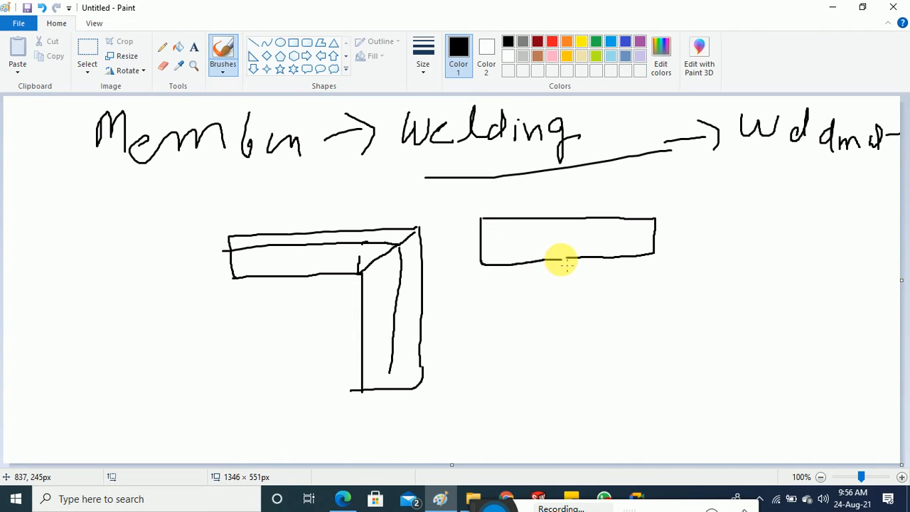
pyautogui.moveTo(662, 212); pyautogui.dragTo(653, 388)
pyautogui.moveTo(661, 212)
pyautogui.mouseDown()
pyautogui.moveTo(784, 212)
pyautogui.moveTo(785, 358)
pyautogui.moveTo(681, 406)
pyautogui.moveTo(648, 384)
pyautogui.mouseUp()
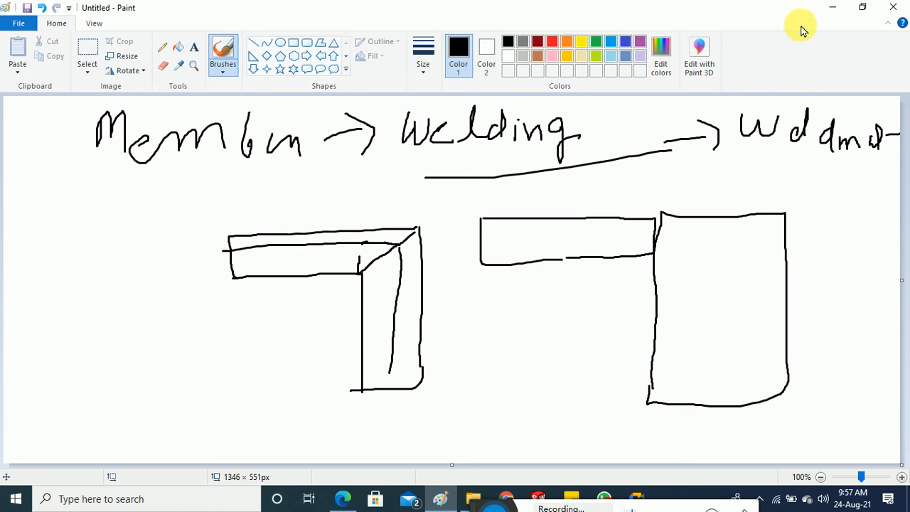
pyautogui.click(833, 7)
# Apply the End Butt2 corner treatment to the sb beam group and compare the two cut types between members.
pyautogui.scroll(3, 419, 332)
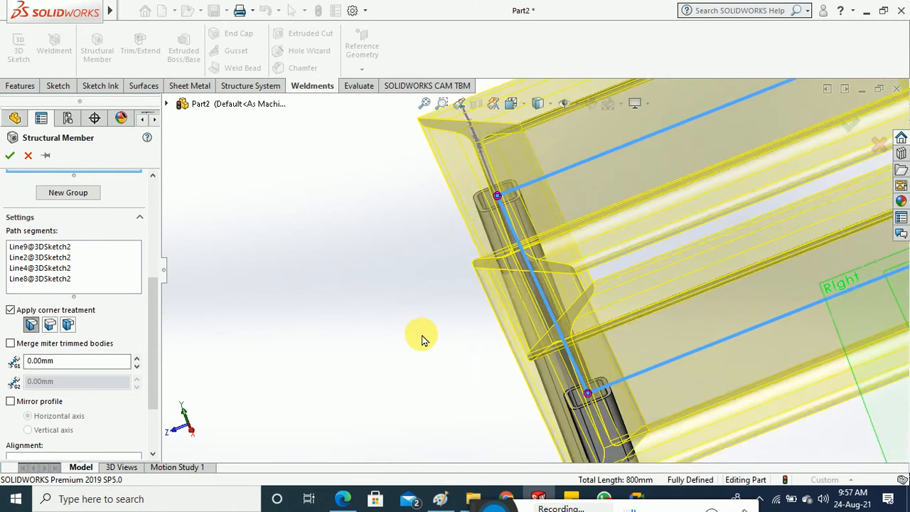
pyautogui.moveTo(419, 331); pyautogui.dragTo(489, 363, button='middle')
pyautogui.click(68, 324)
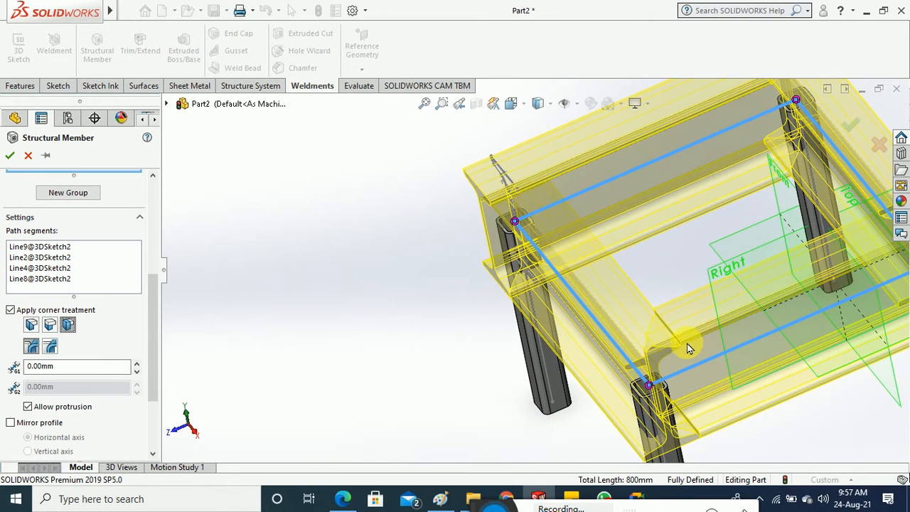
pyautogui.scroll(-5, 669, 346)
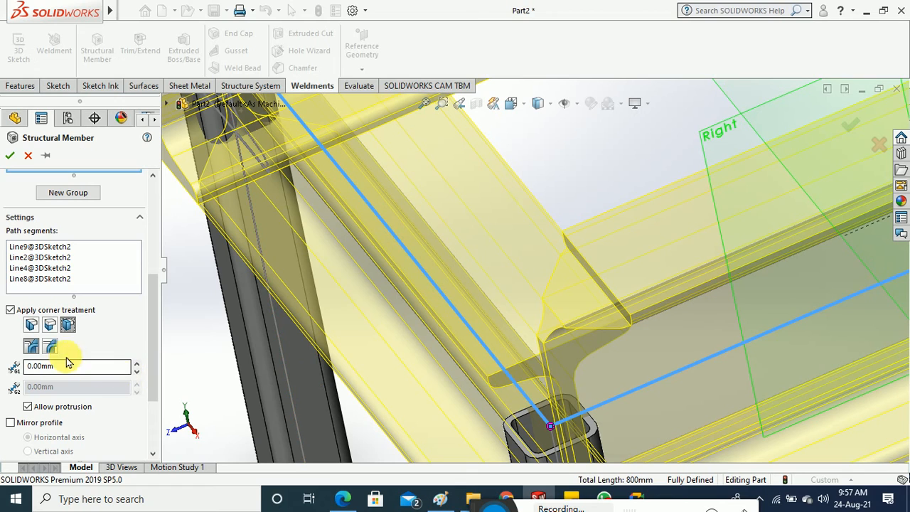
pyautogui.click(49, 347)
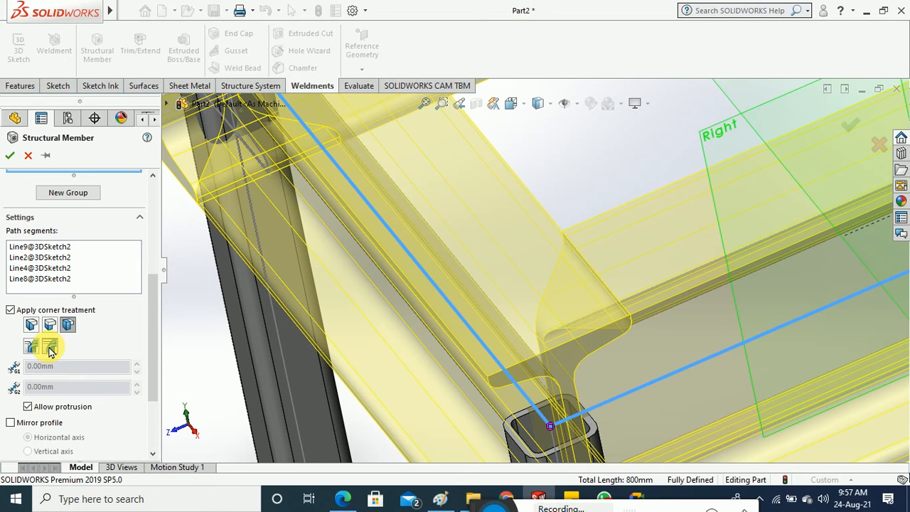
pyautogui.click(31, 349)
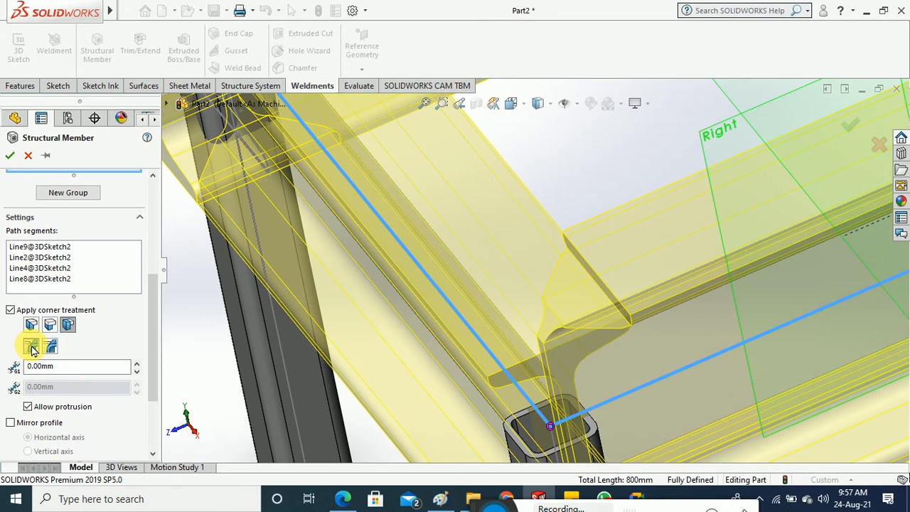
pyautogui.click(50, 347)
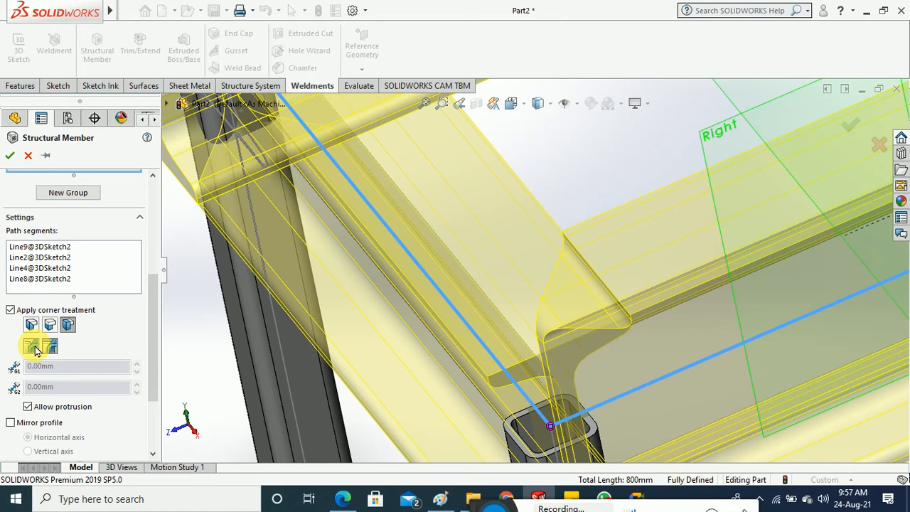
pyautogui.click(33, 349)
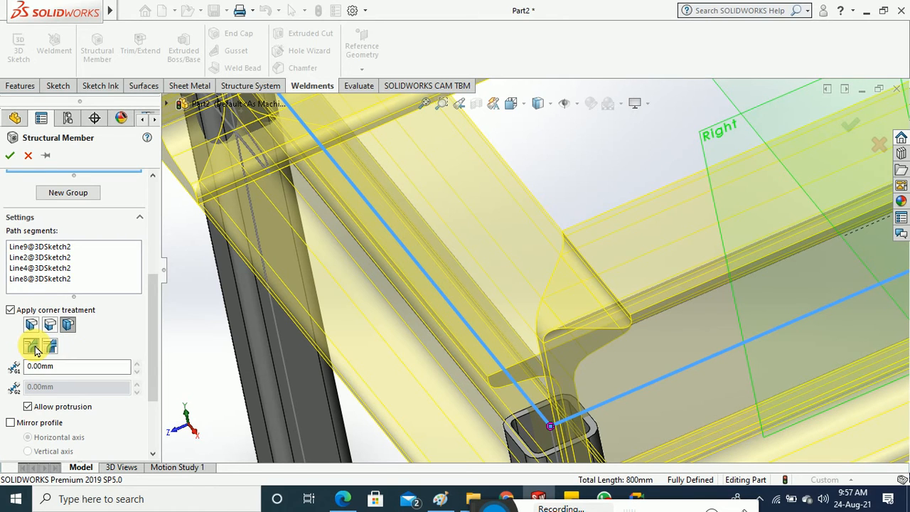
# Try gaps of 20 mm and 10 mm between the connected segments of the sb beam group.
pyautogui.click(137, 364)
pyautogui.click(137, 363)
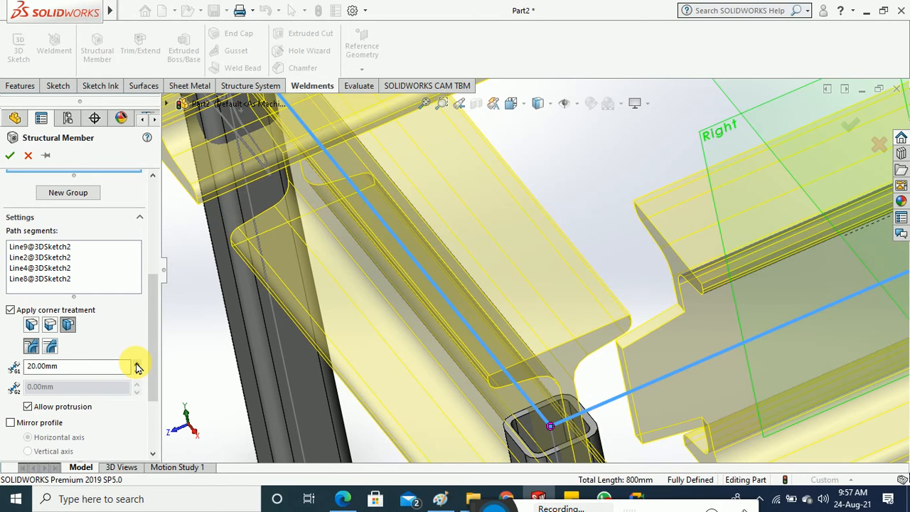
pyautogui.scroll(2, 533, 335)
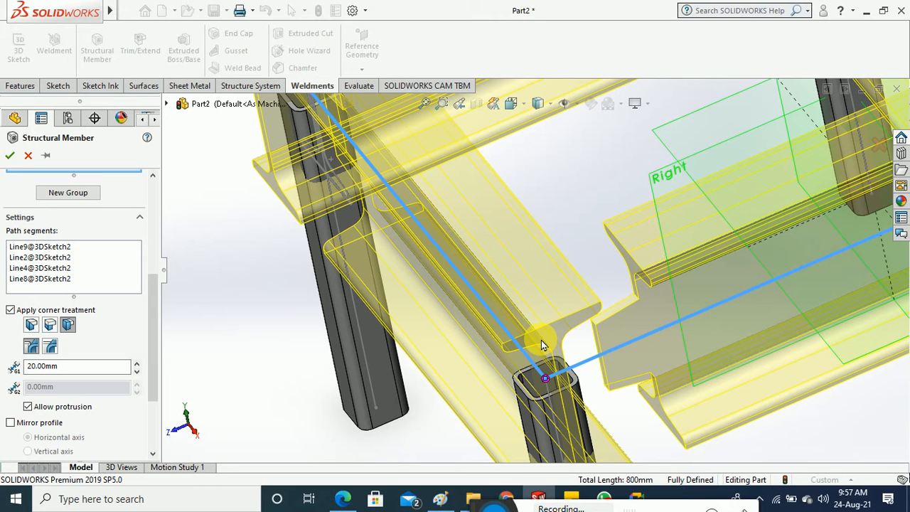
pyautogui.moveTo(101, 366); pyautogui.dragTo(11, 380)
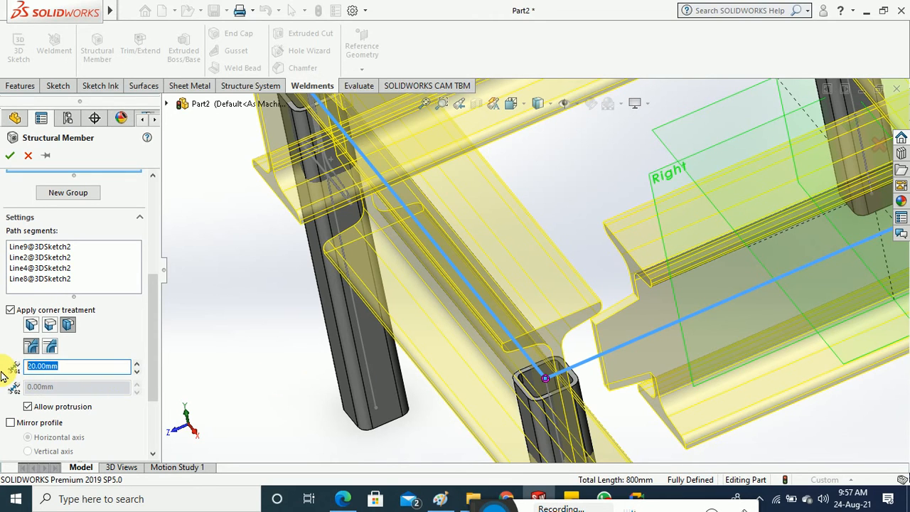
pyautogui.write('10')
pyautogui.press('Return')
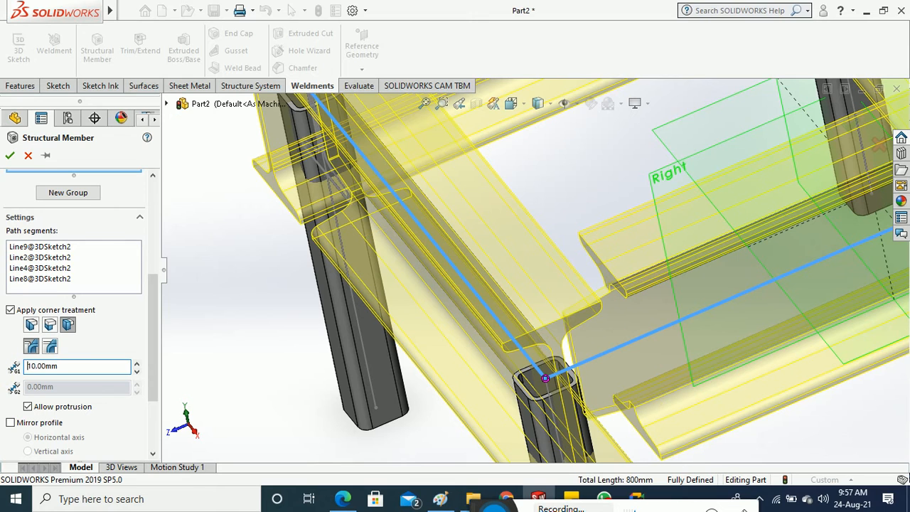
# Set the gap between connected segments to 0 mm and accept the sb beam structural member.
pyautogui.moveTo(77, 369); pyautogui.dragTo(37, 385)
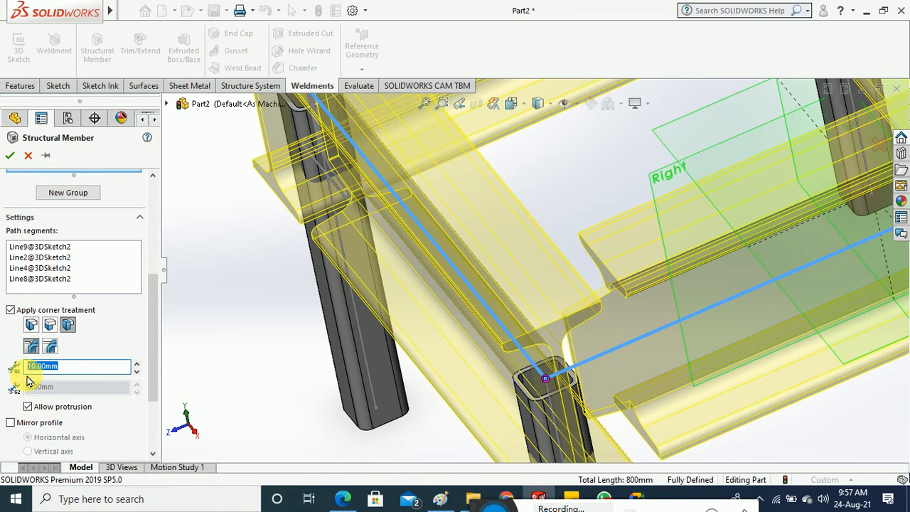
pyautogui.write('0')
pyautogui.press('Return')
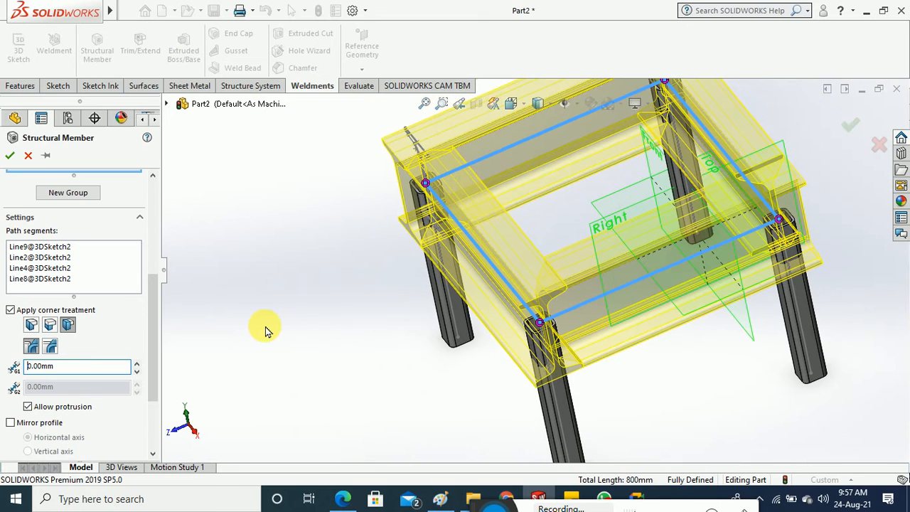
pyautogui.scroll(5, 264, 329)
pyautogui.click(10, 156)
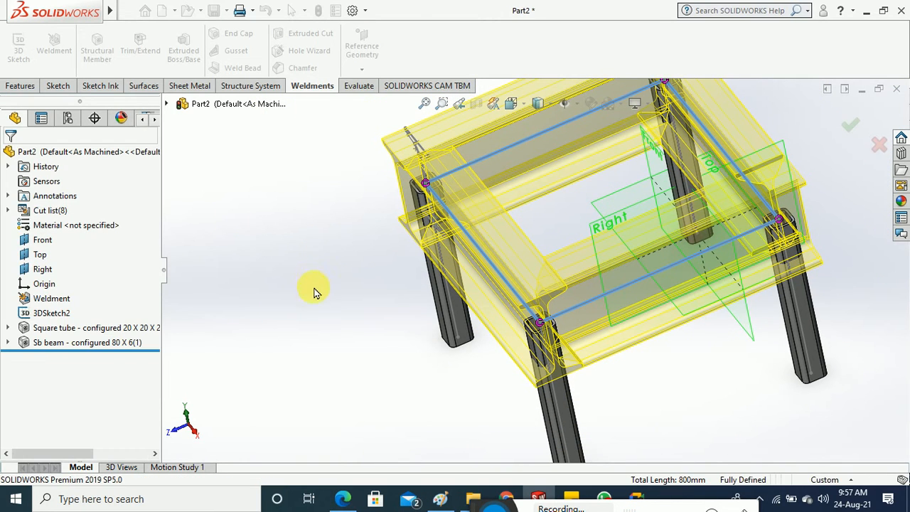
pyautogui.moveTo(315, 294); pyautogui.dragTo(341, 264, button='middle')
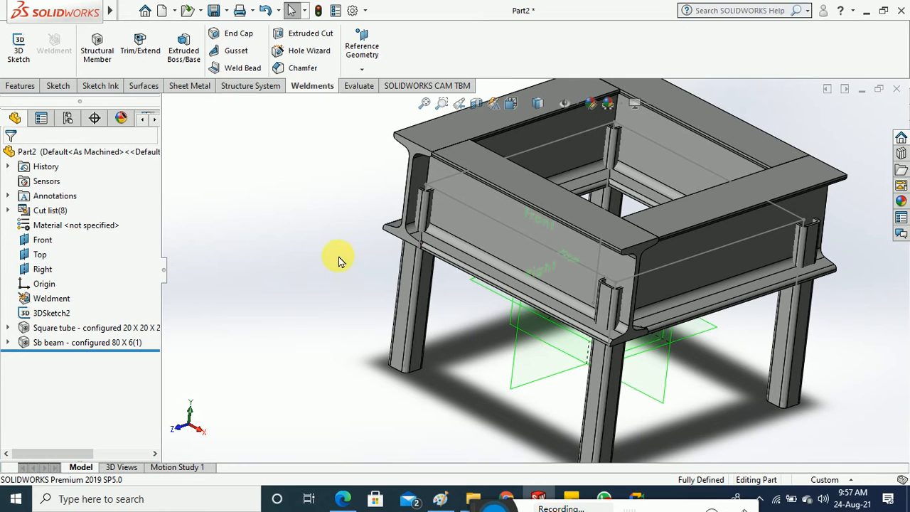
# Edit the sb beam structural member to rotate its profile by 90 degrees and accept the change.
pyautogui.click(131, 344)
pyautogui.rightClick(132, 344)
pyautogui.click(141, 175)
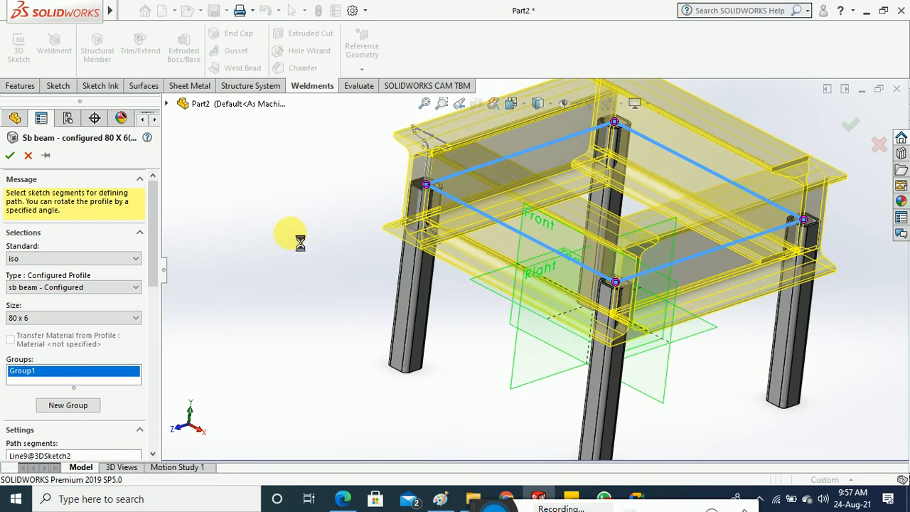
pyautogui.moveTo(154, 209); pyautogui.dragTo(166, 398)
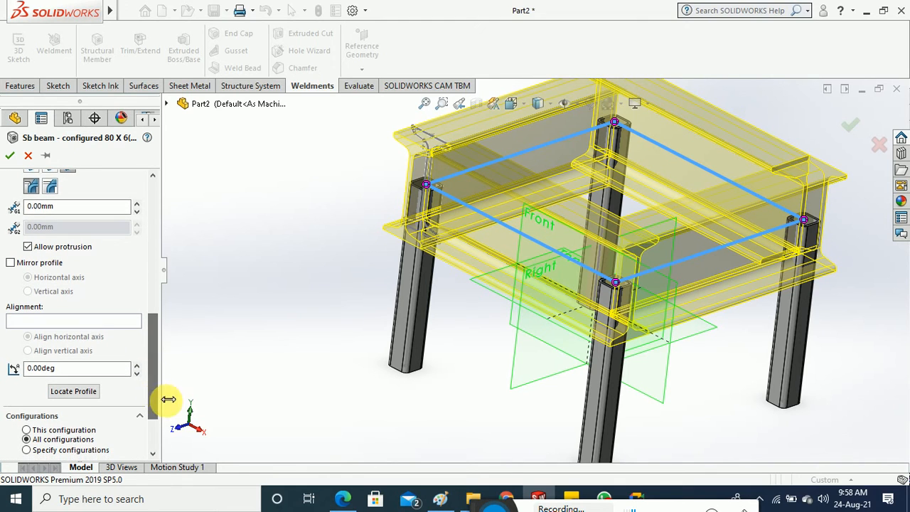
pyautogui.click(138, 369)
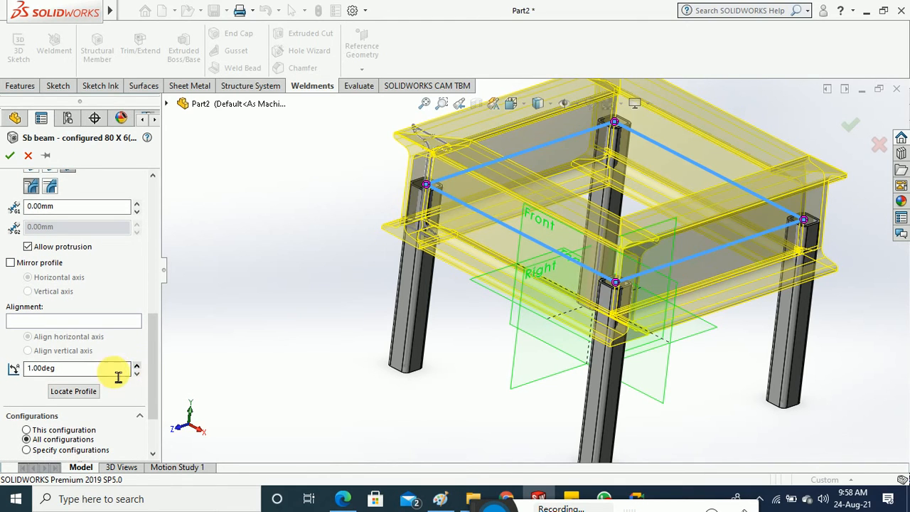
pyautogui.moveTo(118, 372); pyautogui.dragTo(10, 378)
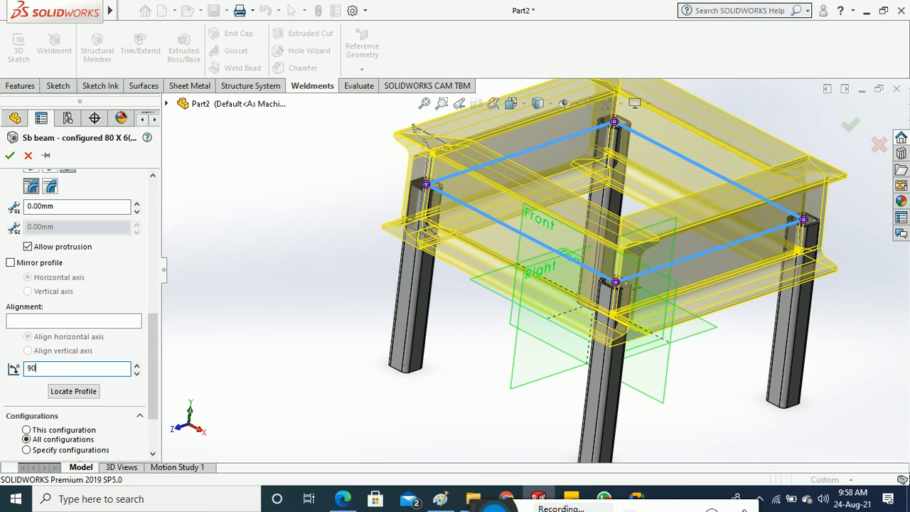
pyautogui.write('90')
pyautogui.press('Return')
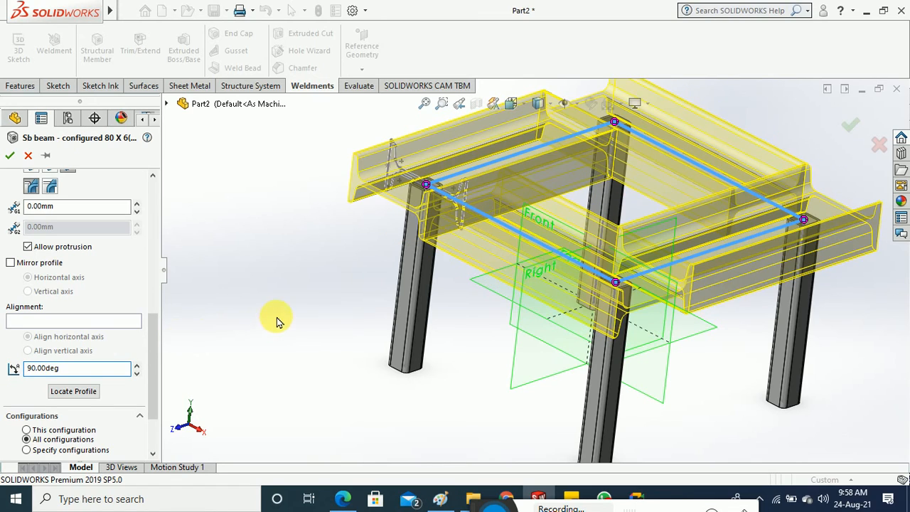
pyautogui.click(279, 361)
pyautogui.moveTo(282, 364)
pyautogui.mouseDown(button='middle')
pyautogui.moveTo(276, 417)
pyautogui.moveTo(275, 366)
pyautogui.mouseUp(button='middle')
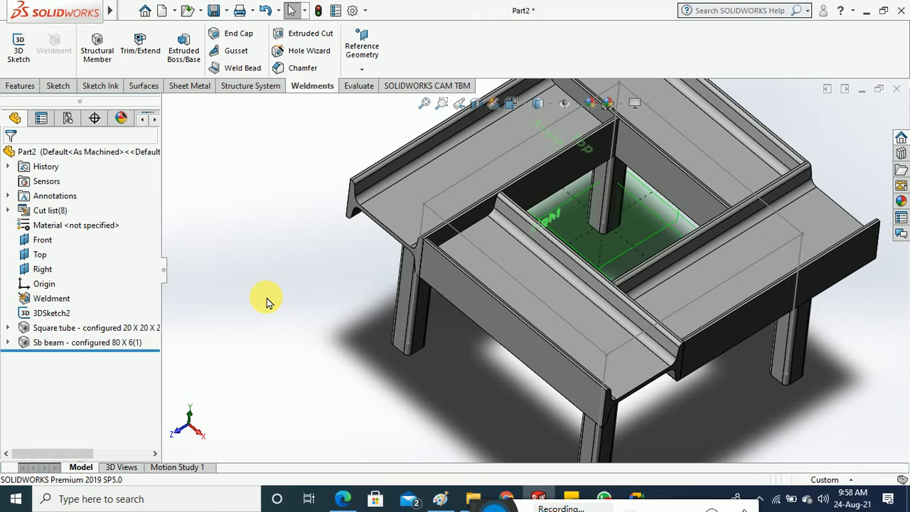
# Delete the 80 x 6 sb beam structural member from the part.
pyautogui.click(107, 343)
pyautogui.rightClick(106, 343)
pyautogui.click(142, 276)
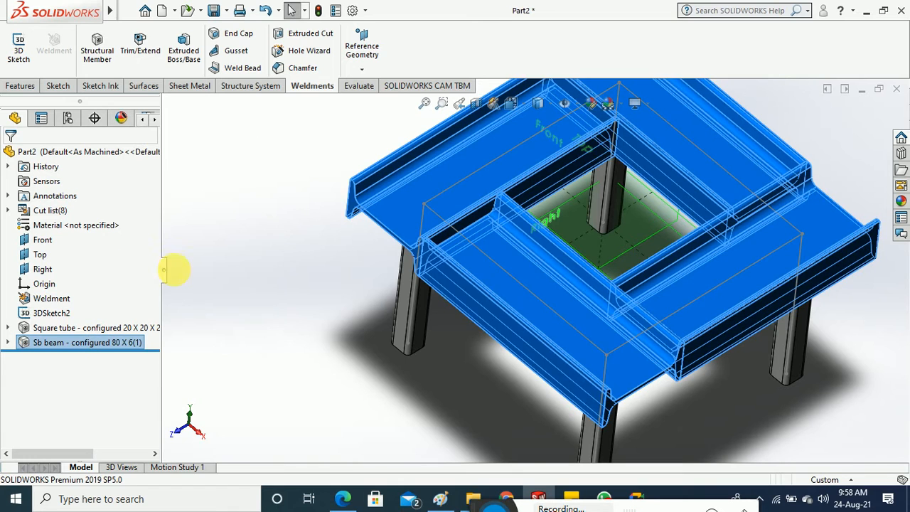
pyautogui.click(504, 163)
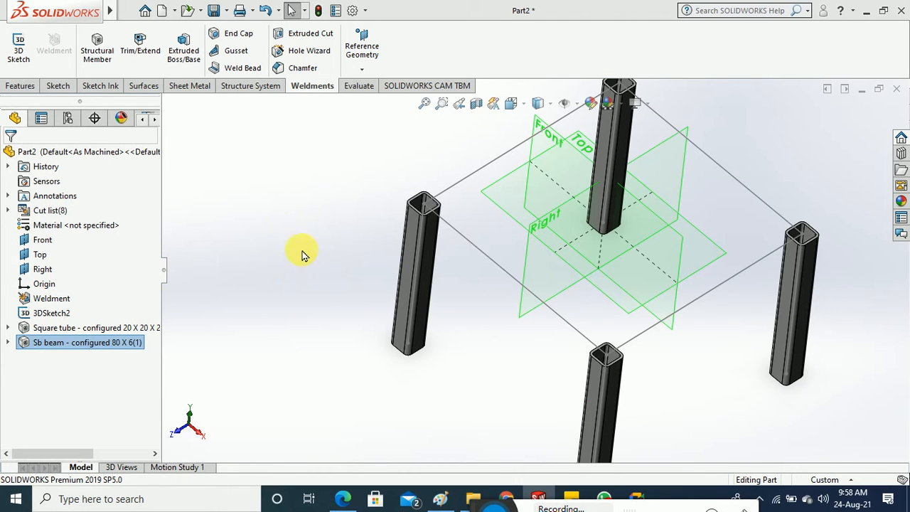
# Add an iso rectangular tube structural member of size 50 x 30 x 2.6 along the four top edges of the 3D sketch.
pyautogui.click(97, 49)
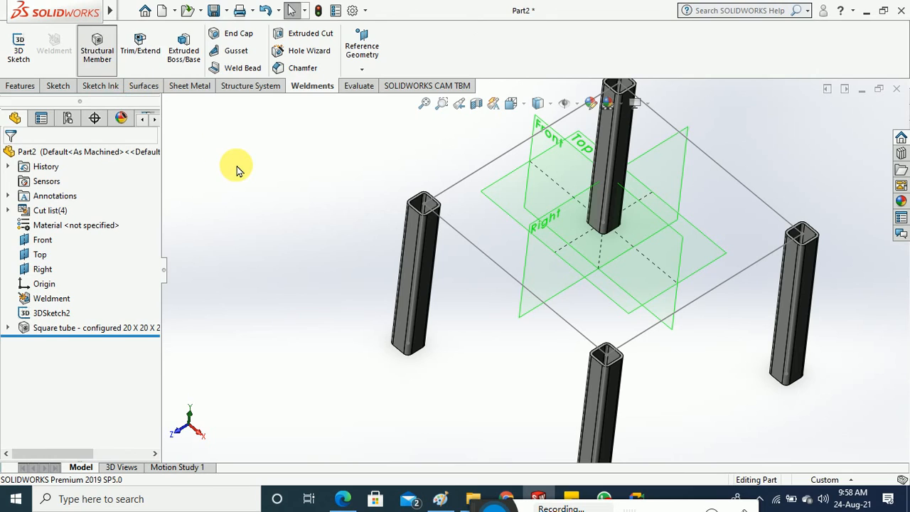
pyautogui.click(106, 270)
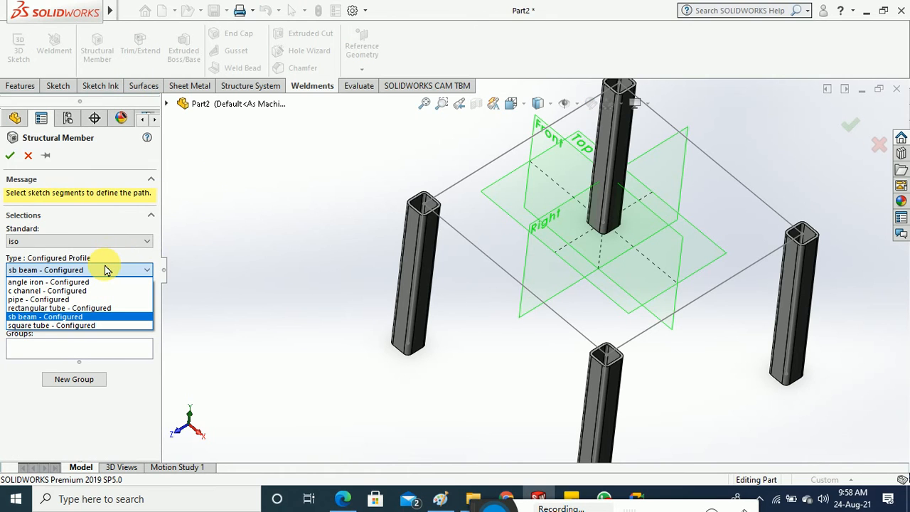
pyautogui.click(103, 309)
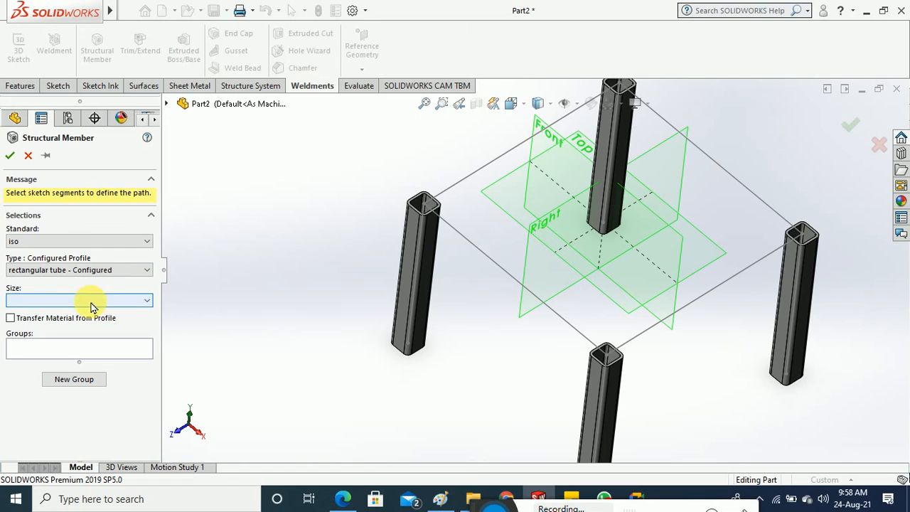
pyautogui.click(91, 301)
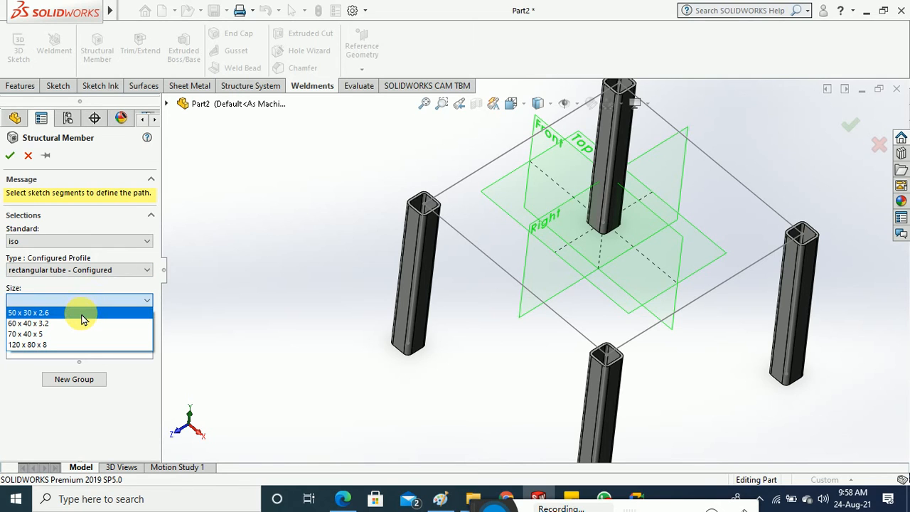
pyautogui.click(81, 318)
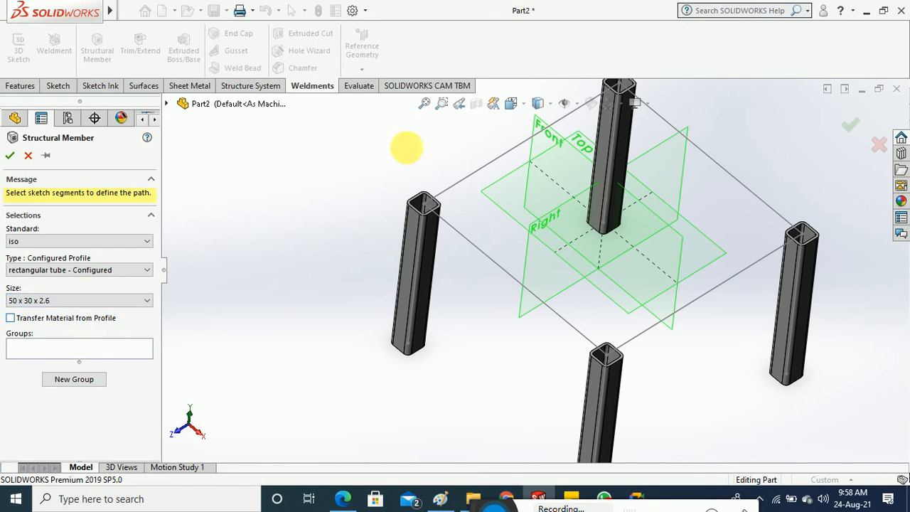
pyautogui.click(515, 144)
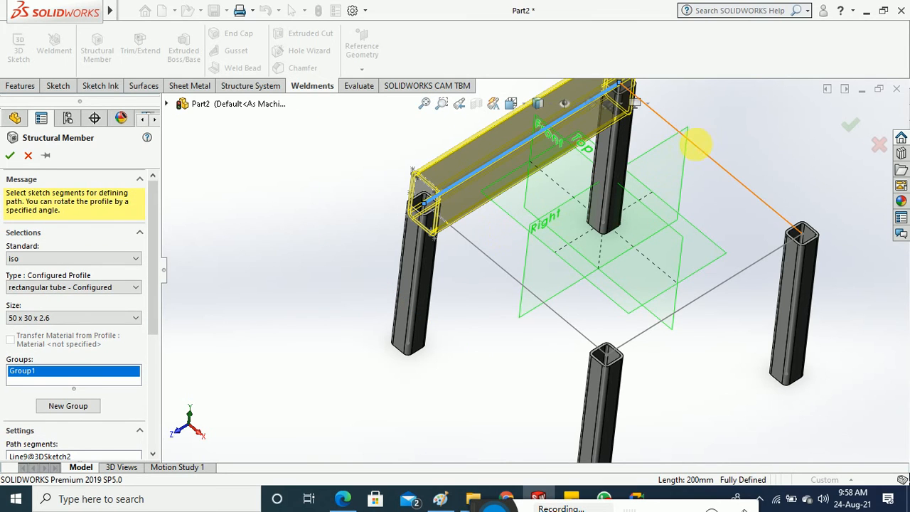
pyautogui.click(698, 146)
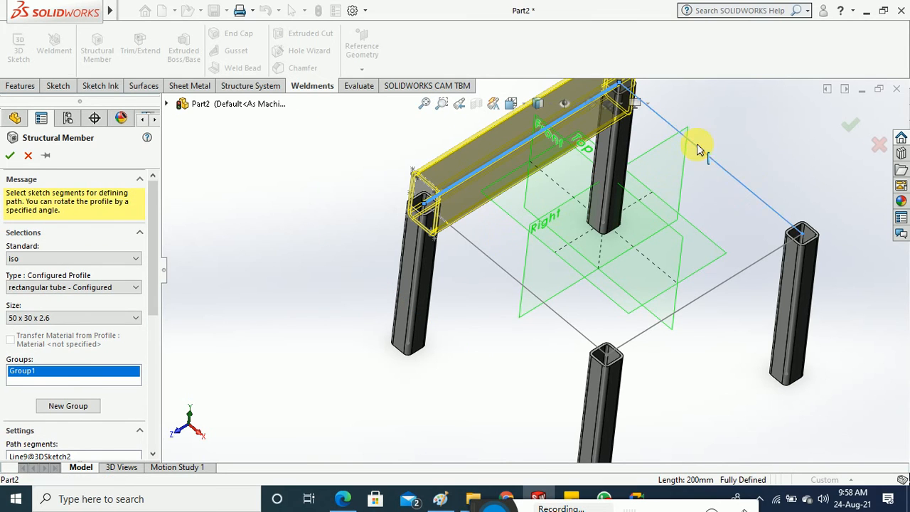
pyautogui.click(646, 328)
pyautogui.click(533, 298)
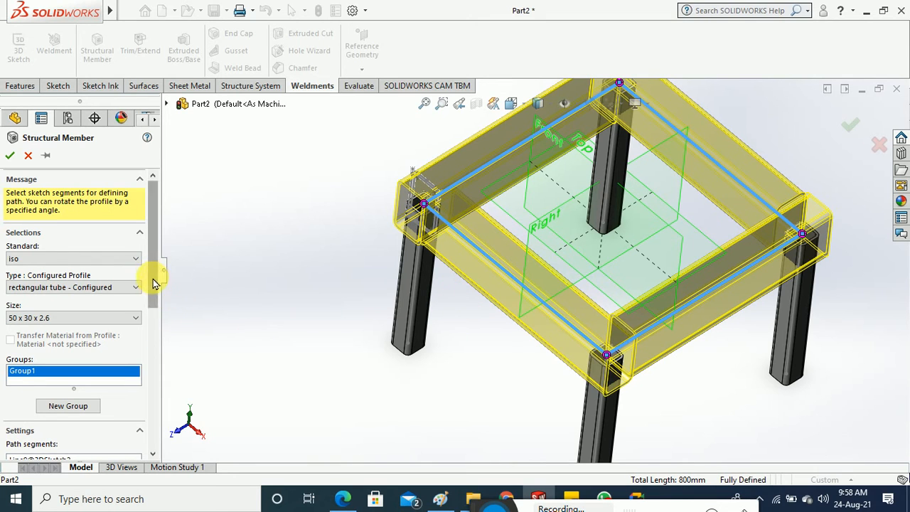
# Compare the end miter and both end butt corner treatments on the rectangular tube group, settling on End Butt2.
pyautogui.scroll(-5, 152, 284)
pyautogui.click(32, 386)
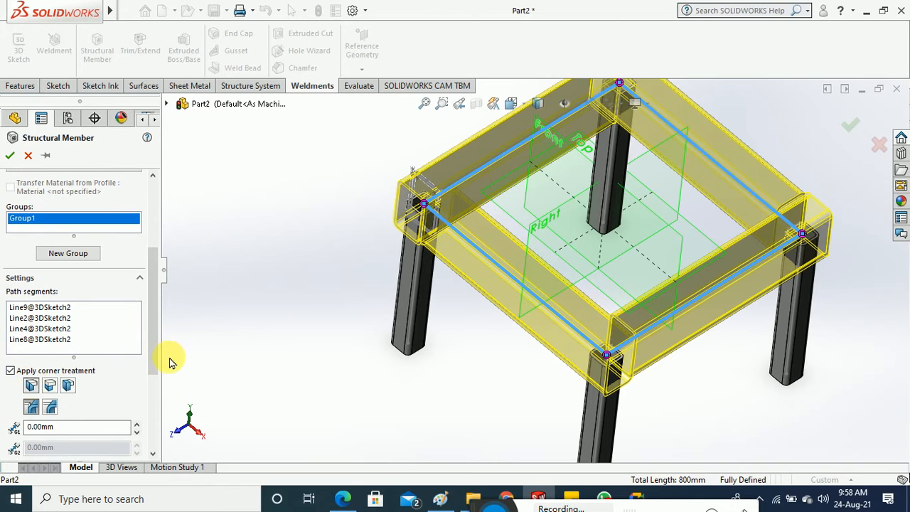
pyautogui.moveTo(301, 262); pyautogui.dragTo(305, 367, button='middle')
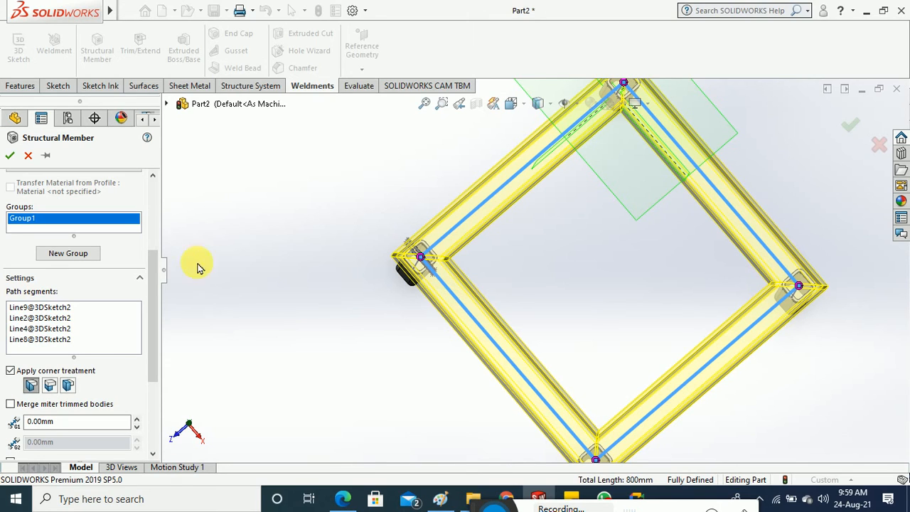
pyautogui.click(51, 385)
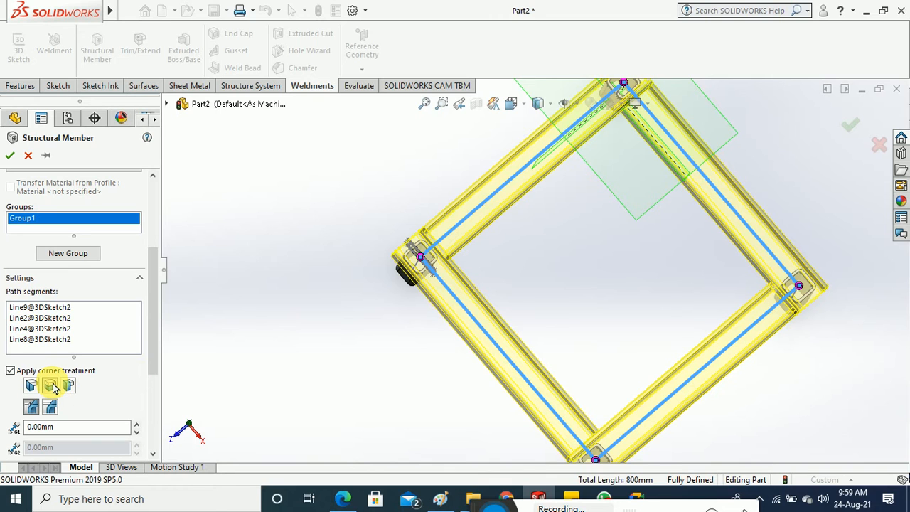
pyautogui.click(68, 386)
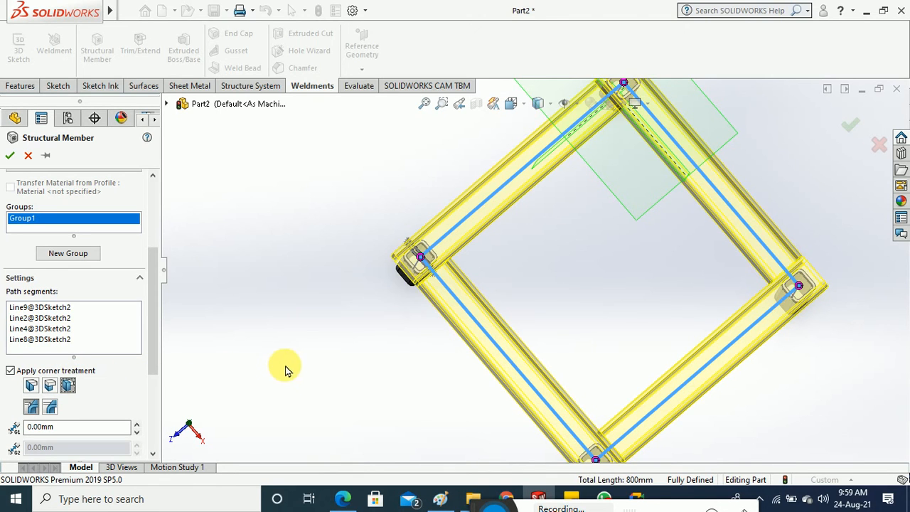
pyautogui.moveTo(296, 357); pyautogui.dragTo(299, 325, button='middle')
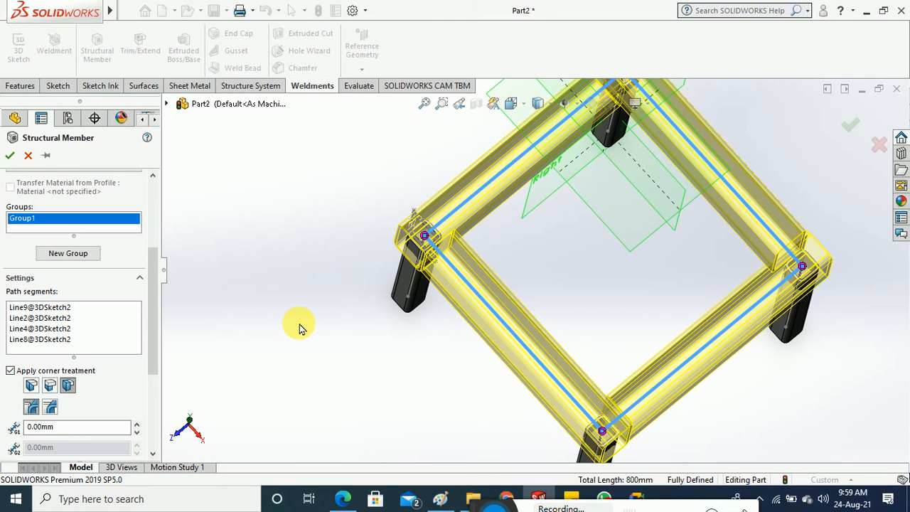
pyautogui.moveTo(392, 361); pyautogui.dragTo(441, 313, button='middle')
pyautogui.scroll(4, 524, 313)
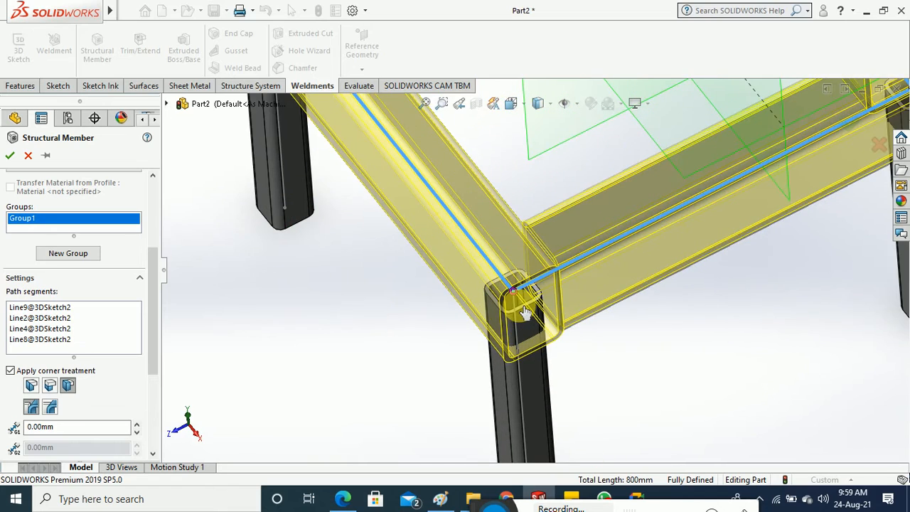
pyautogui.scroll(-4, 525, 313)
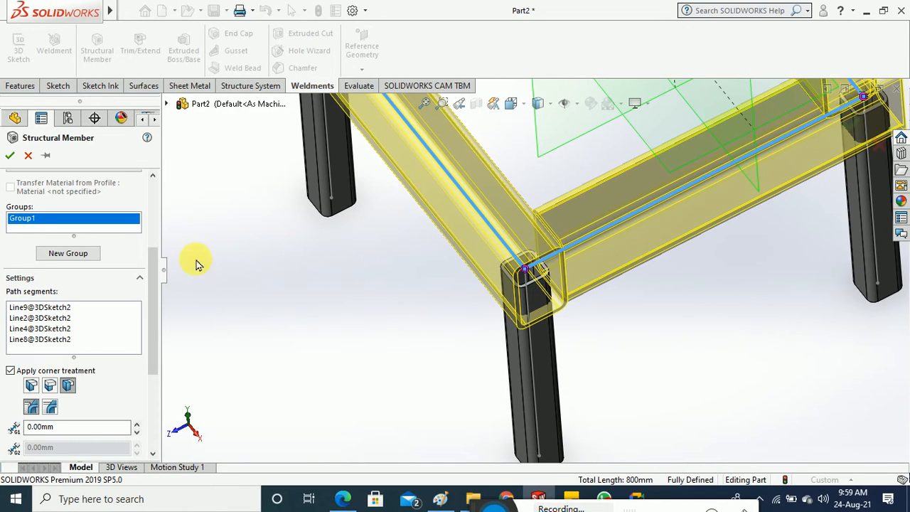
# Try a 10 mm gap between the connected segments, set it back to 0 mm and accept the rectangular tube structural member.
pyautogui.moveTo(154, 313); pyautogui.dragTo(165, 366)
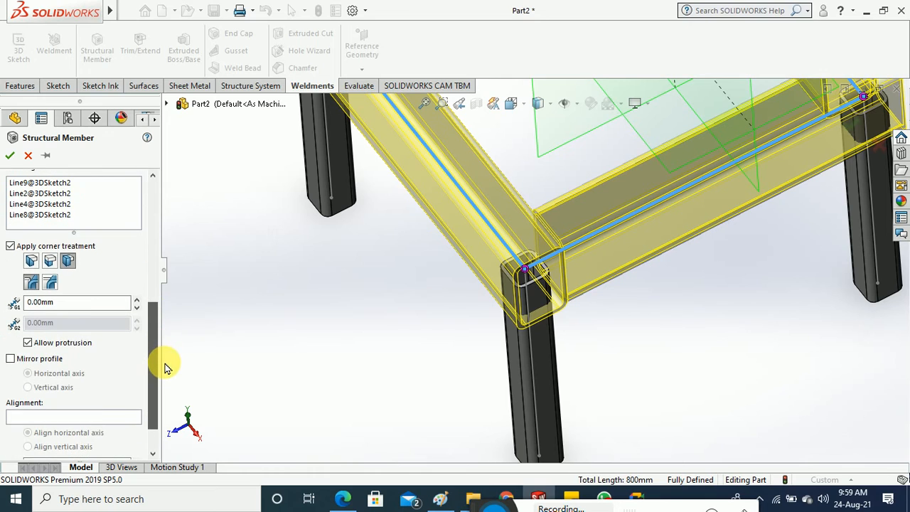
pyautogui.click(138, 300)
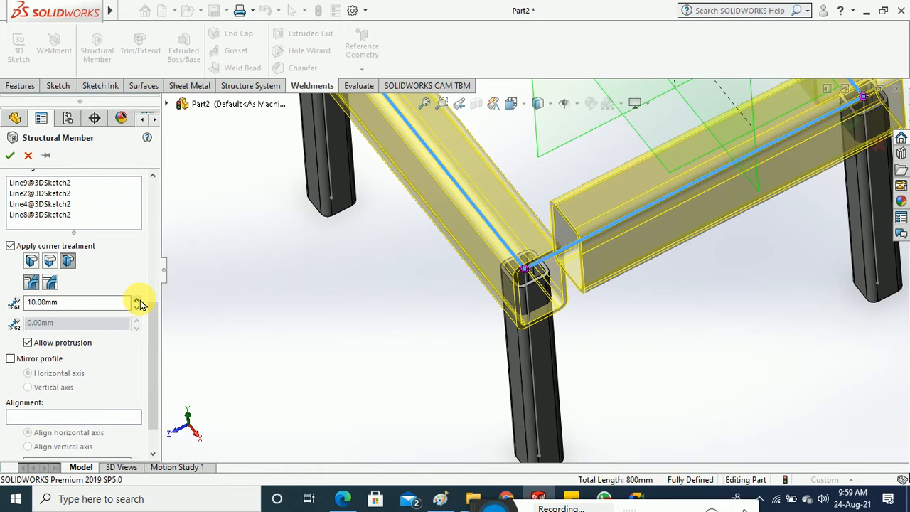
pyautogui.click(137, 309)
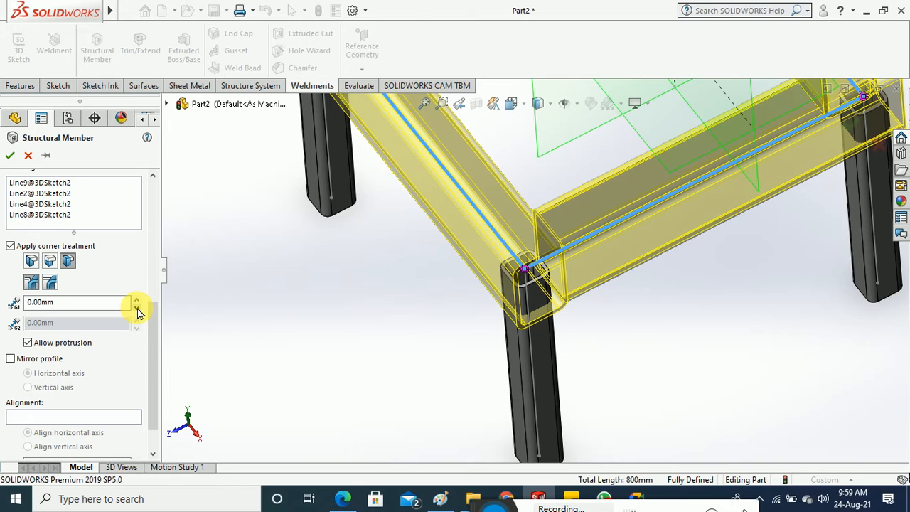
pyautogui.moveTo(156, 342); pyautogui.dragTo(157, 387)
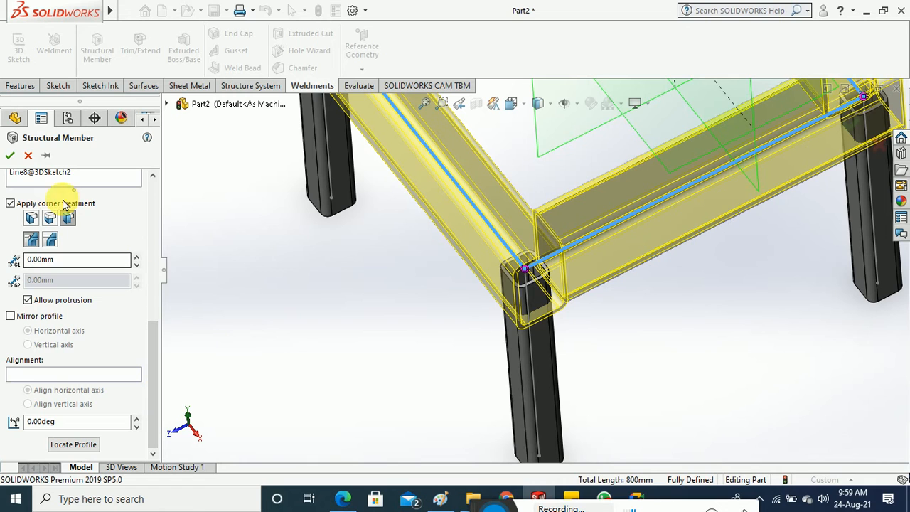
pyautogui.click(10, 155)
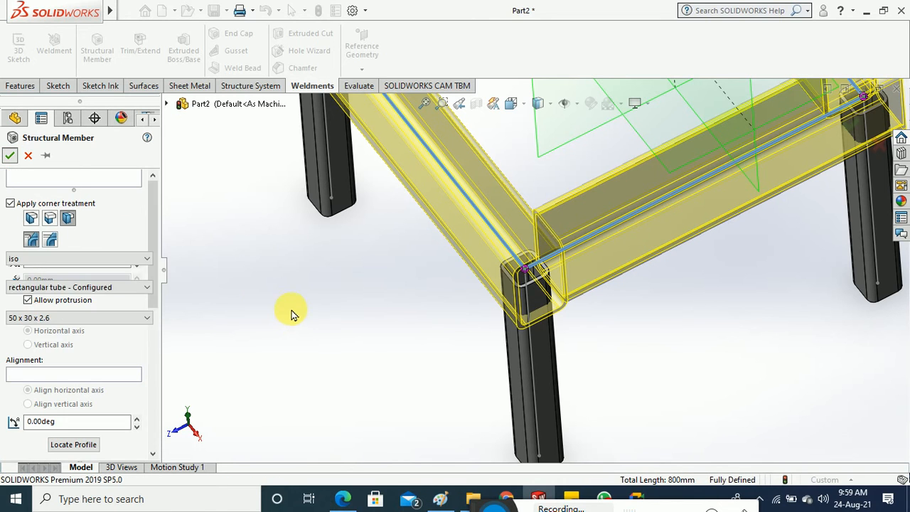
# Start a Trim/Extend at the front corner with only the rectangular tube whose open end meets the leg as the body to trim.
pyautogui.scroll(5, 306, 315)
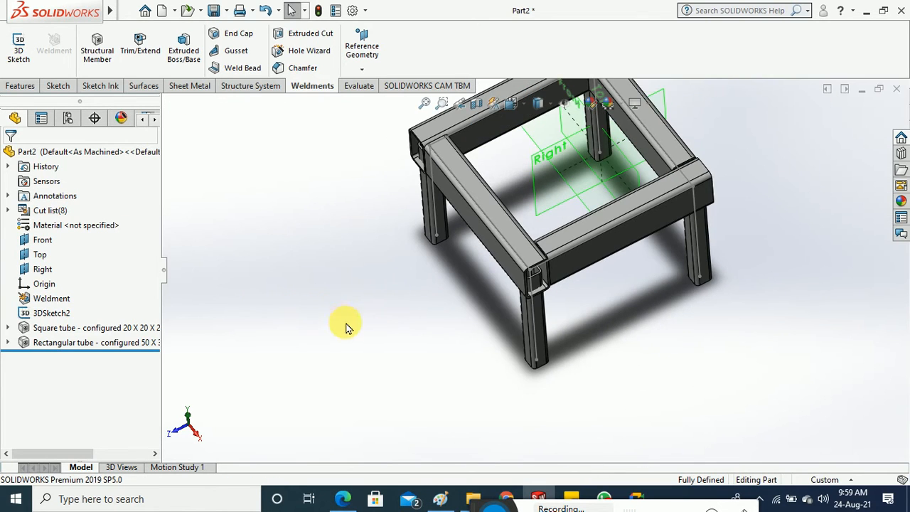
pyautogui.moveTo(349, 325); pyautogui.dragTo(348, 246, button='middle')
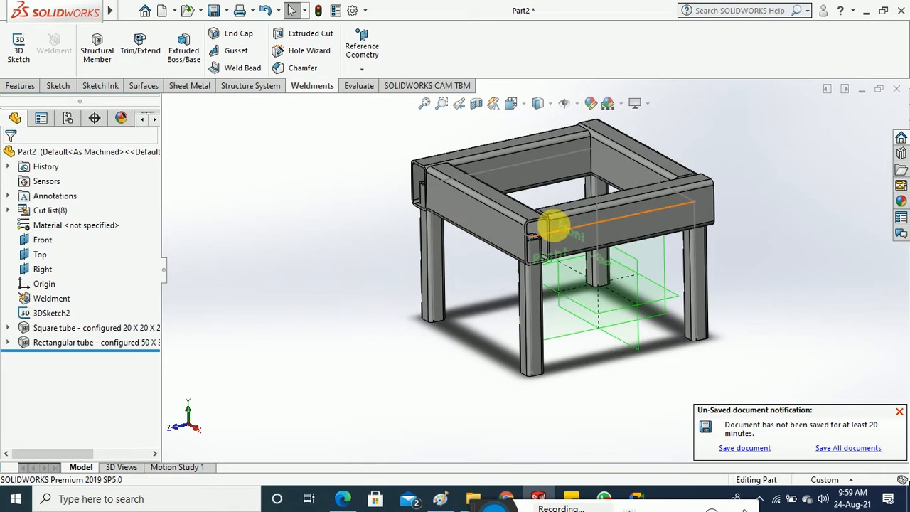
pyautogui.scroll(-5, 556, 241)
pyautogui.moveTo(432, 321); pyautogui.dragTo(398, 298, button='middle')
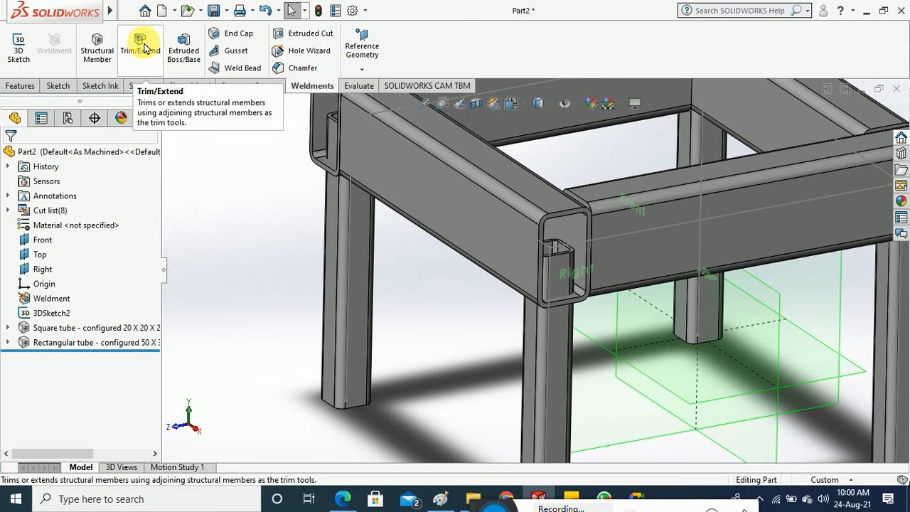
pyautogui.click(144, 48)
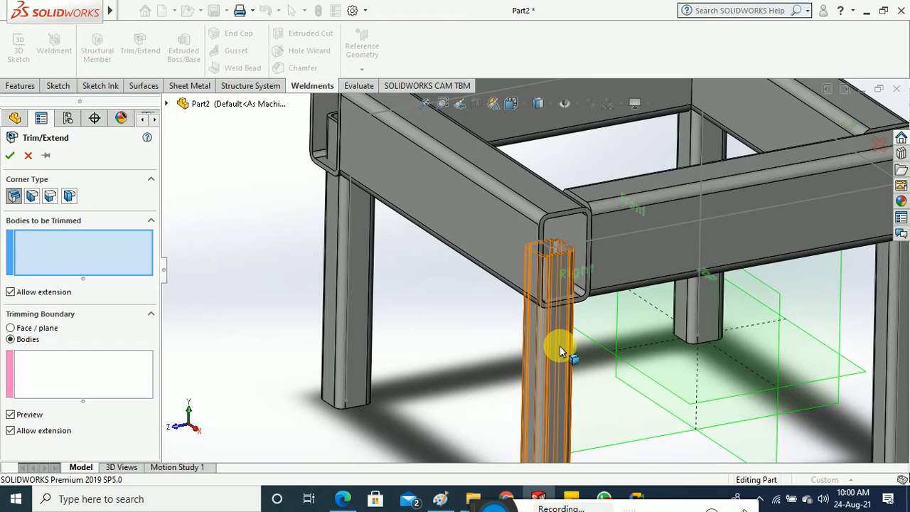
pyautogui.click(502, 246)
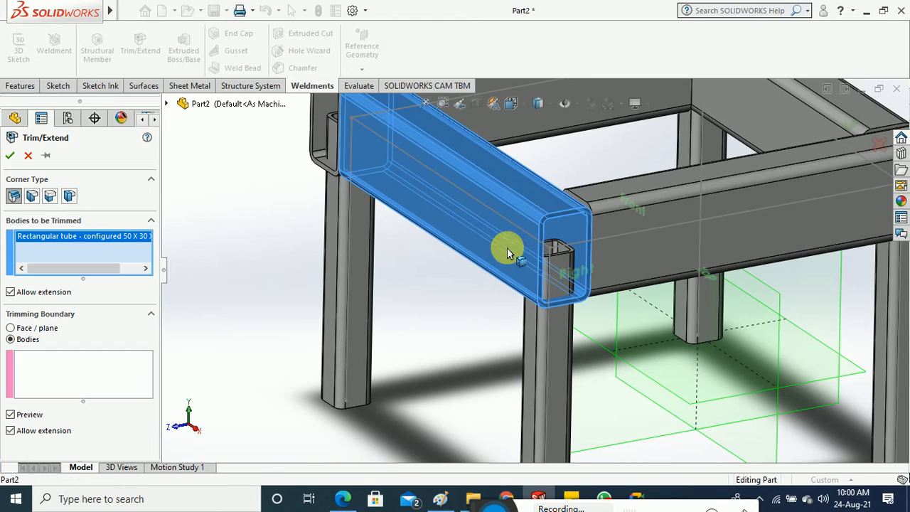
pyautogui.click(549, 363)
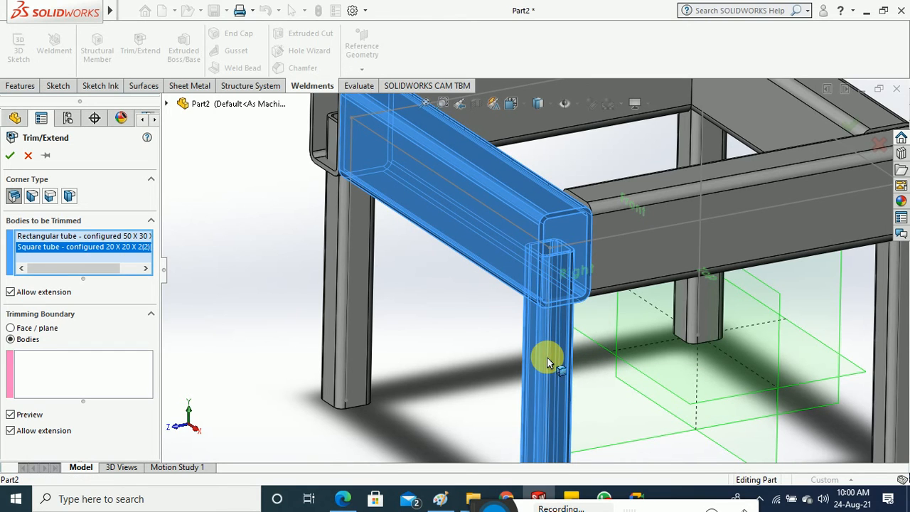
pyautogui.rightClick(108, 252)
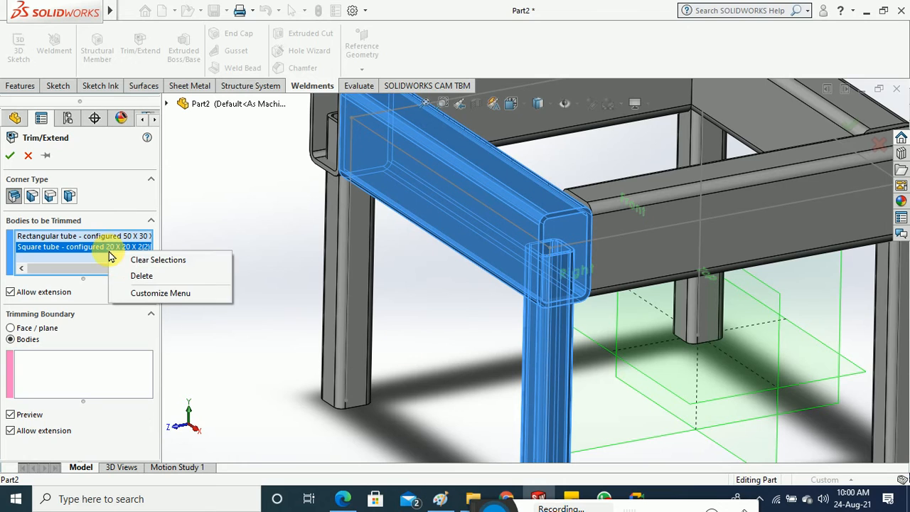
pyautogui.click(141, 278)
# Use the square tube leg at that corner as the trimming boundary body and accept the Trim/Extend.
pyautogui.click(103, 375)
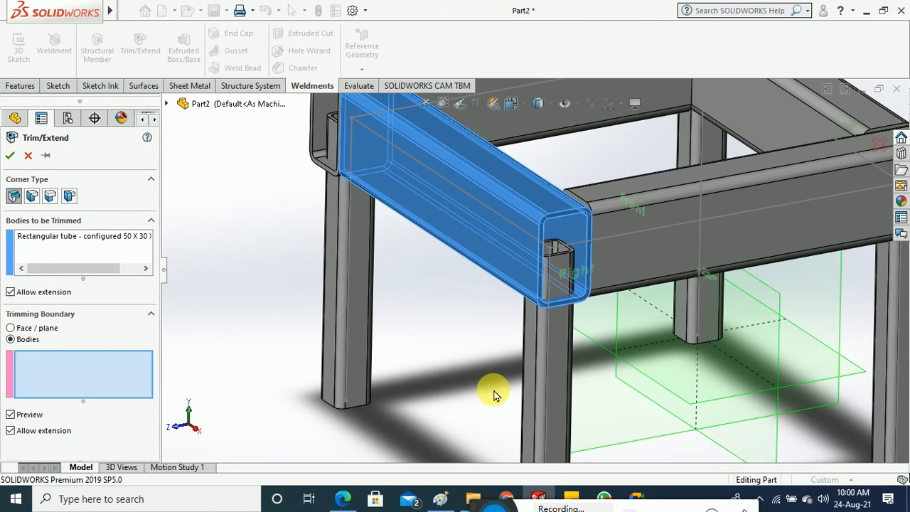
pyautogui.click(538, 362)
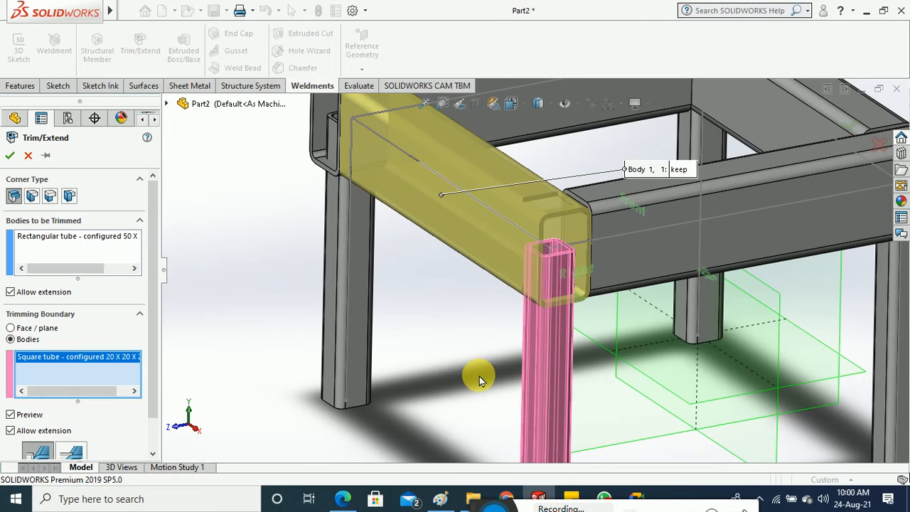
pyautogui.moveTo(479, 376)
pyautogui.mouseDown(button='middle')
pyautogui.moveTo(466, 372)
pyautogui.moveTo(483, 384)
pyautogui.mouseUp(button='middle')
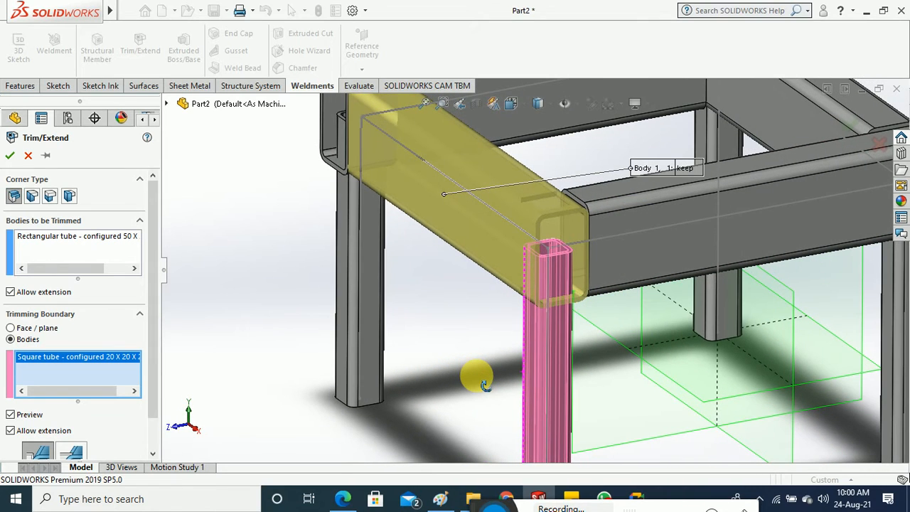
pyautogui.moveTo(155, 355); pyautogui.dragTo(150, 336)
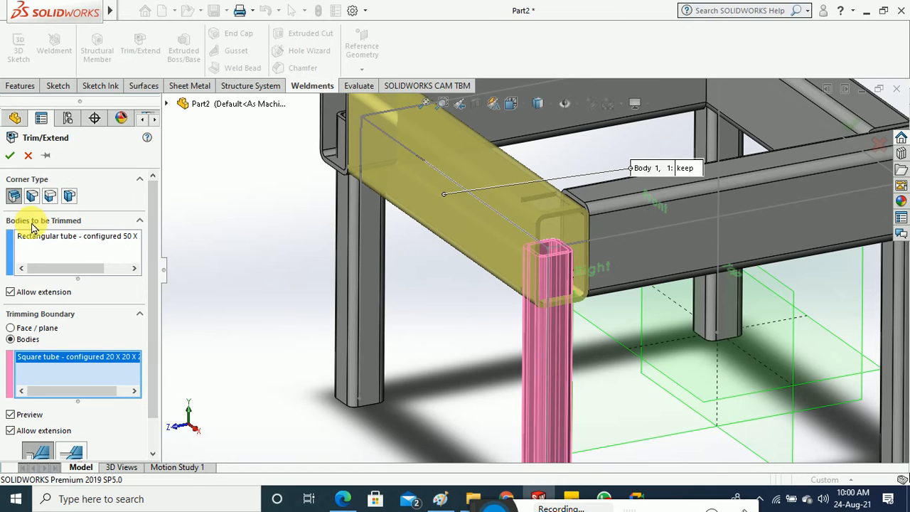
pyautogui.click(10, 156)
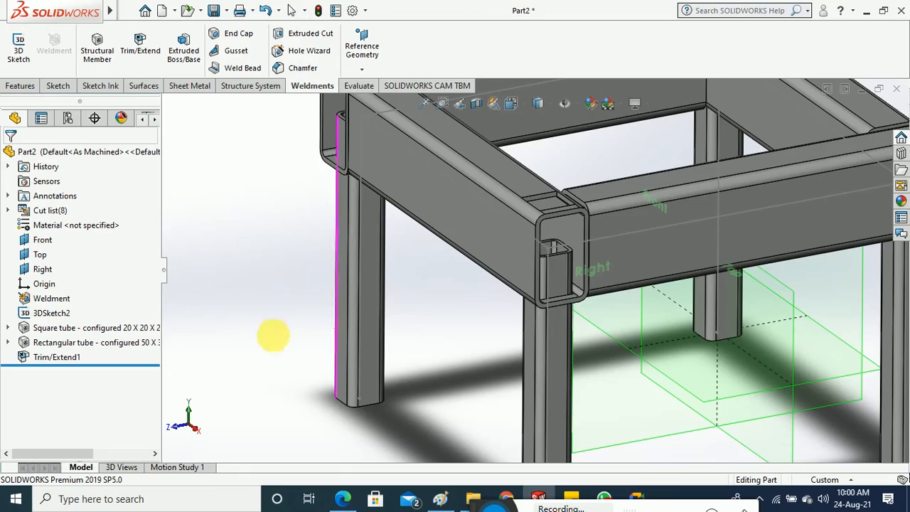
# Delete the Trim/Extend1 feature that cuts the rectangular tube around the front corner leg.
pyautogui.moveTo(270, 335); pyautogui.dragTo(255, 349, button='middle')
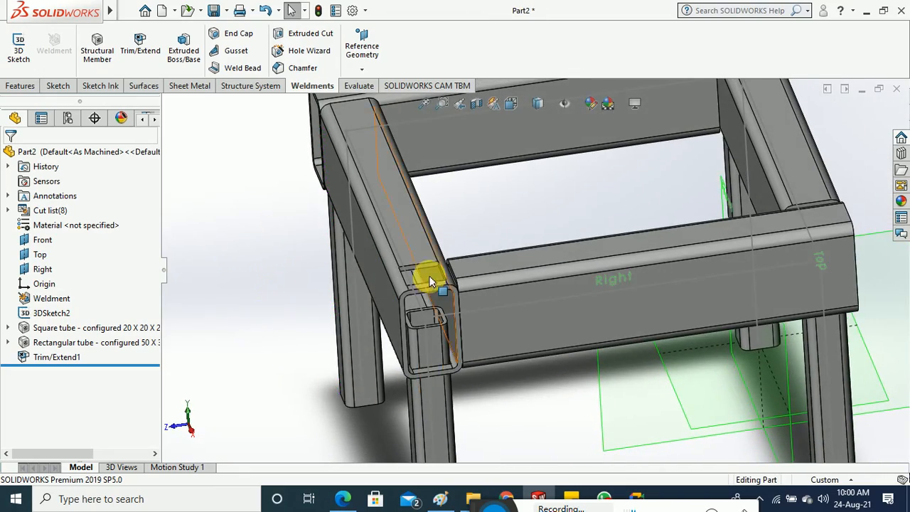
pyautogui.scroll(-5, 426, 281)
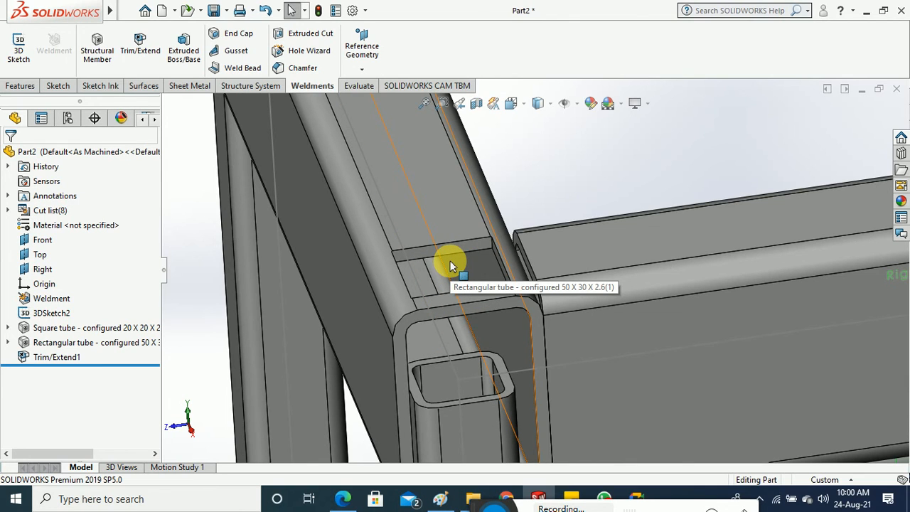
pyautogui.rightClick(57, 362)
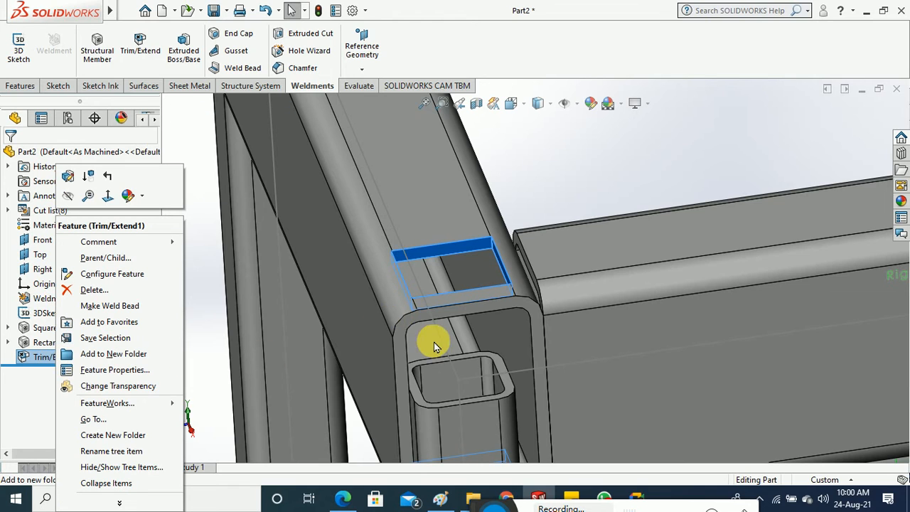
pyautogui.scroll(2, 434, 342)
pyautogui.click(275, 330)
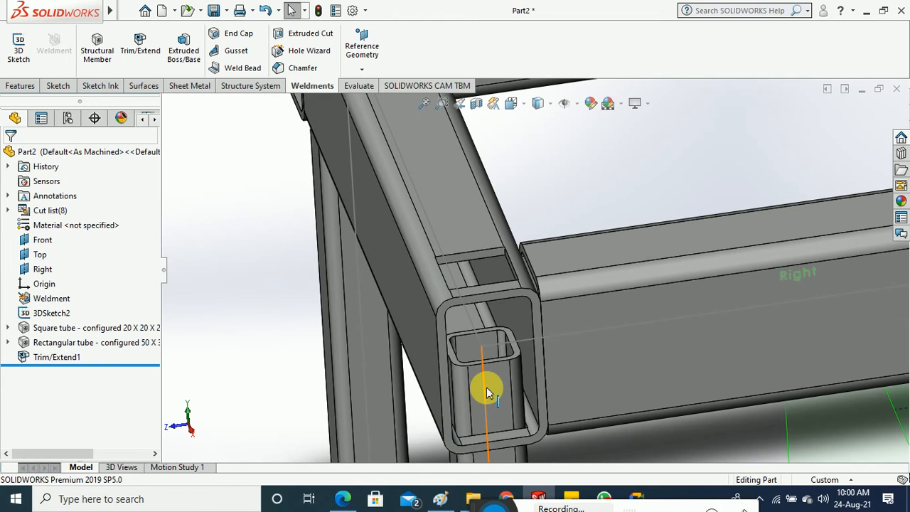
pyautogui.scroll(3, 483, 389)
pyautogui.scroll(-2, 523, 357)
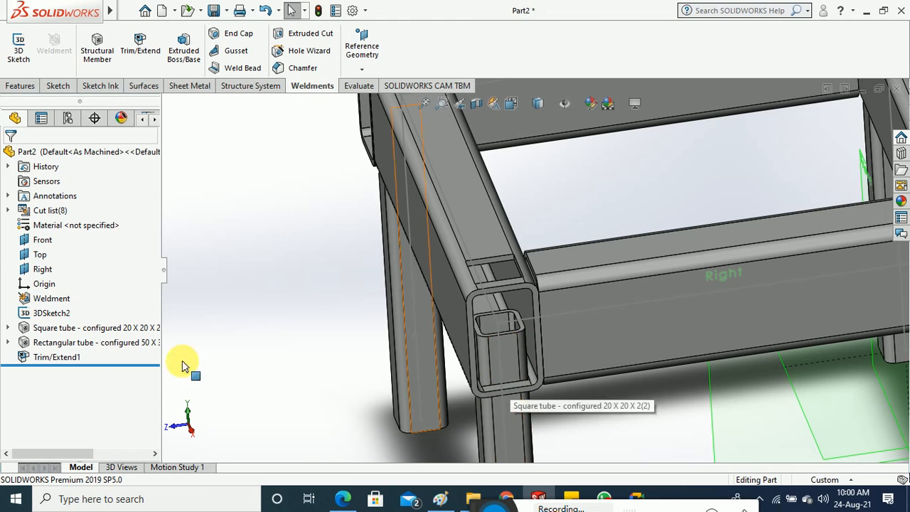
pyautogui.click(67, 359)
pyautogui.rightClick(67, 359)
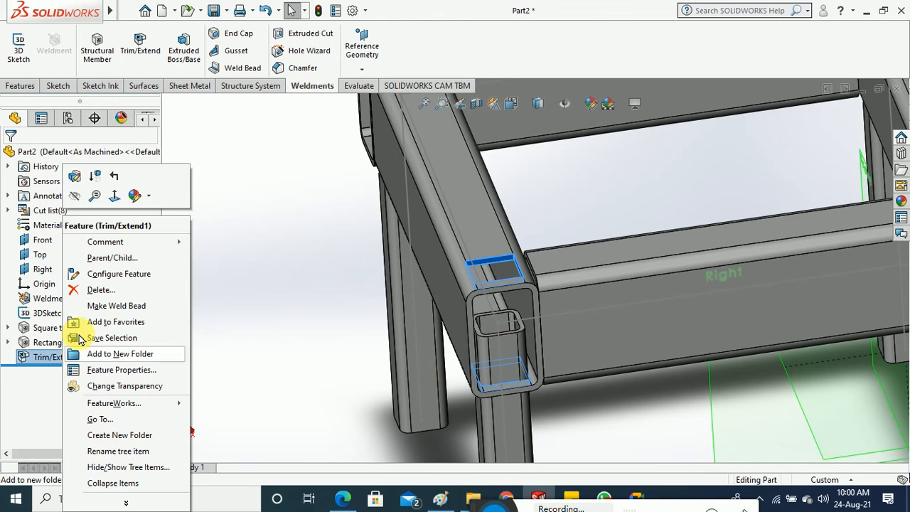
pyautogui.click(99, 289)
pyautogui.click(502, 163)
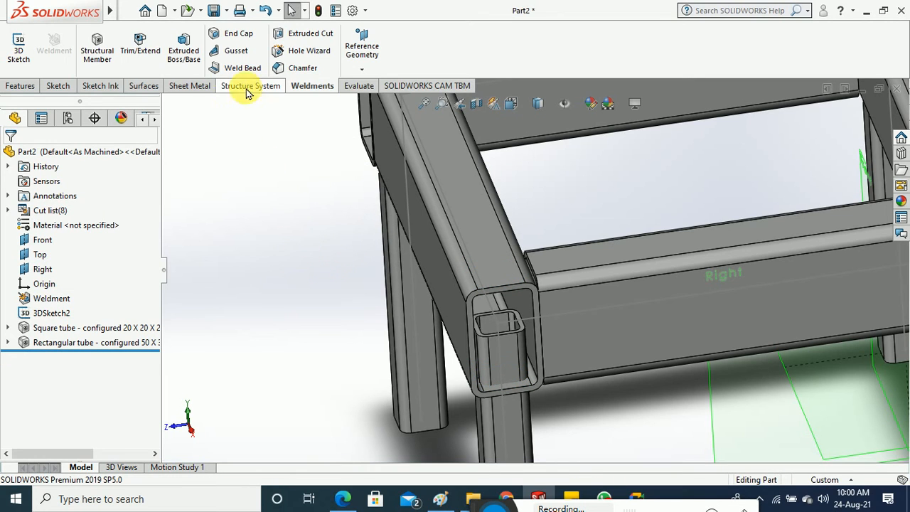
# Trim the open-ended rectangular tube at the front corner with Trim/Extend, using that corner's square tube leg as the boundary body.
pyautogui.click(140, 44)
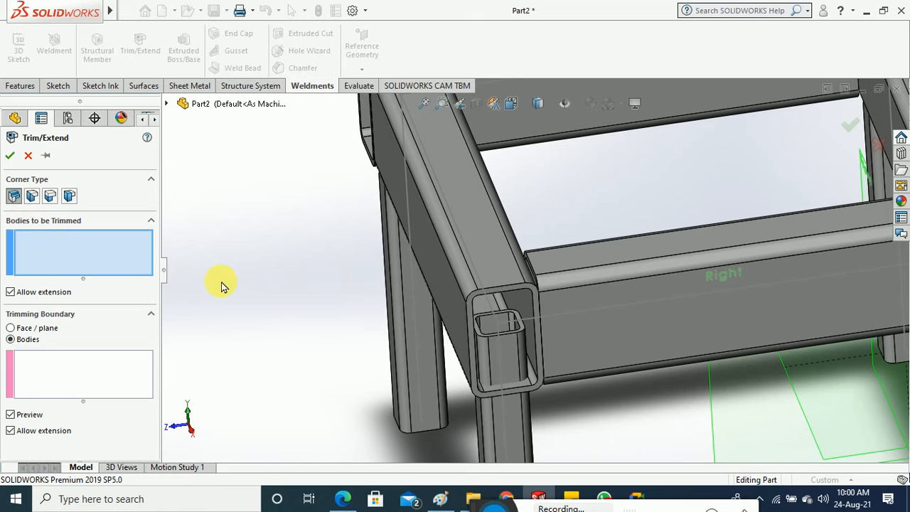
pyautogui.click(457, 299)
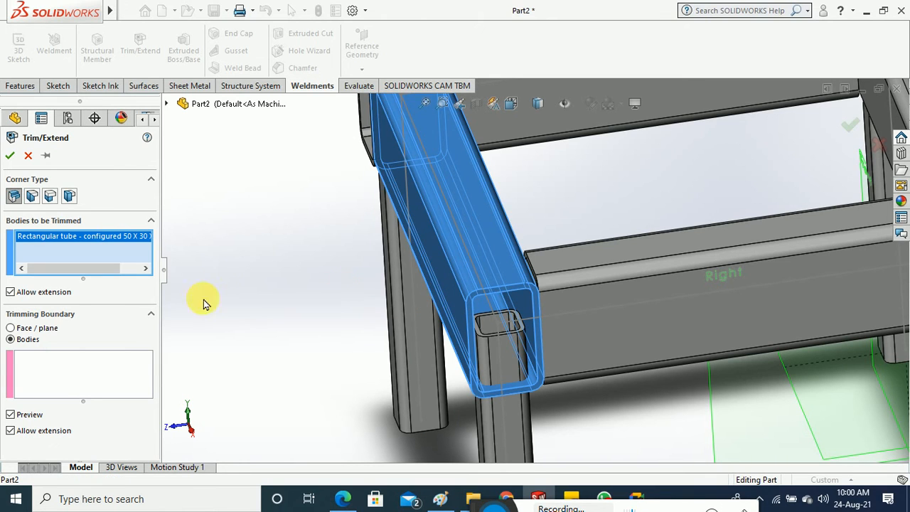
pyautogui.click(102, 370)
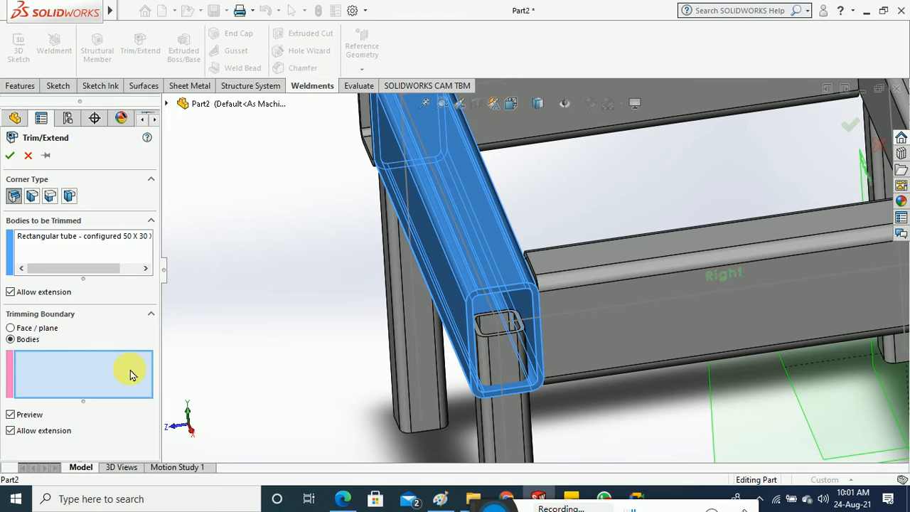
pyautogui.click(490, 425)
pyautogui.scroll(3, 450, 364)
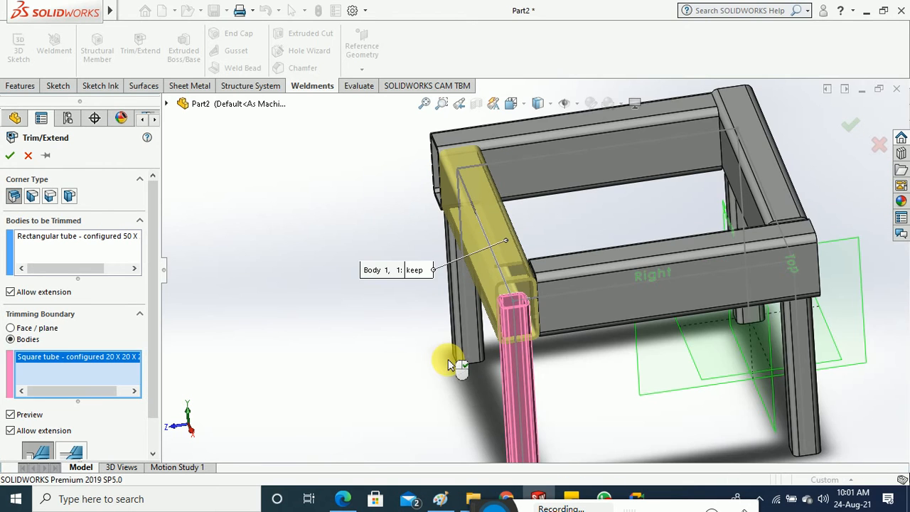
pyautogui.moveTo(416, 372); pyautogui.dragTo(433, 353, button='middle')
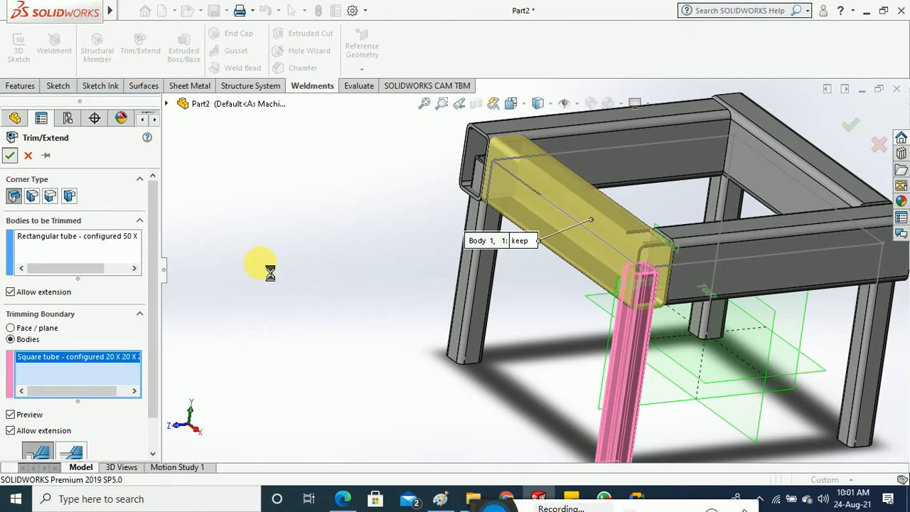
pyautogui.moveTo(281, 271); pyautogui.dragTo(371, 320, button='middle')
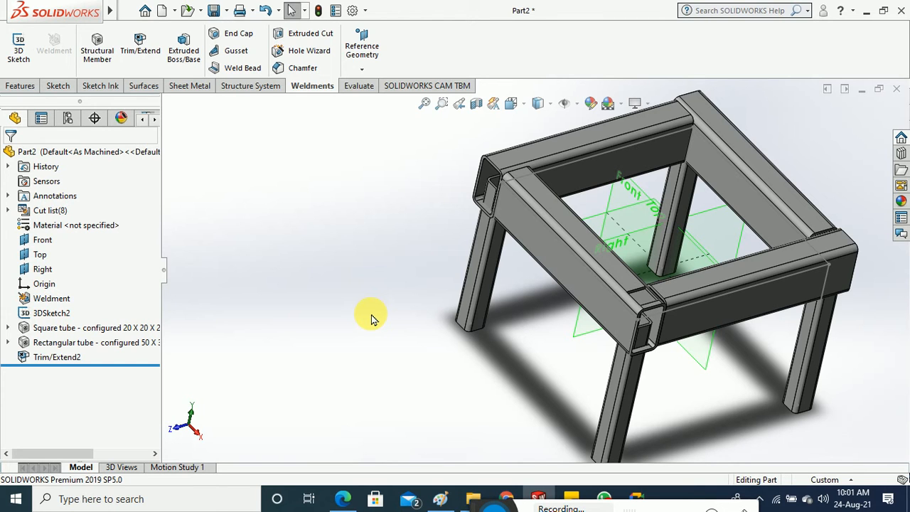
# Trim the adjoining rectangular tube at the neighbouring corner with another Trim/Extend, using the square tube leg there as the boundary body.
pyautogui.moveTo(372, 238); pyautogui.dragTo(402, 245, button='middle')
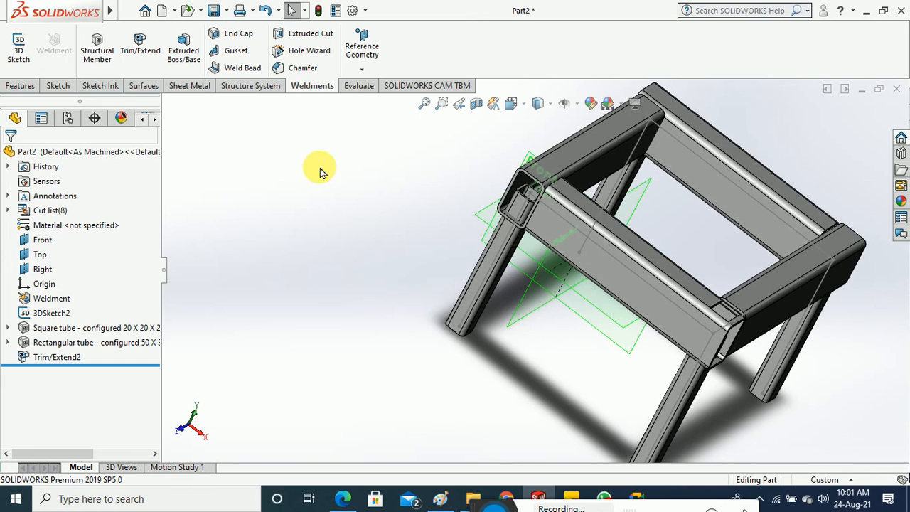
pyautogui.click(138, 44)
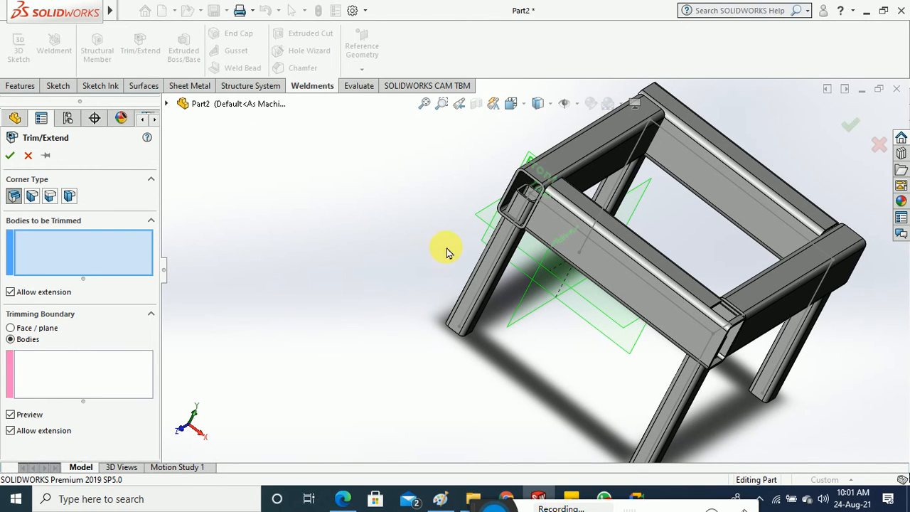
pyautogui.click(563, 164)
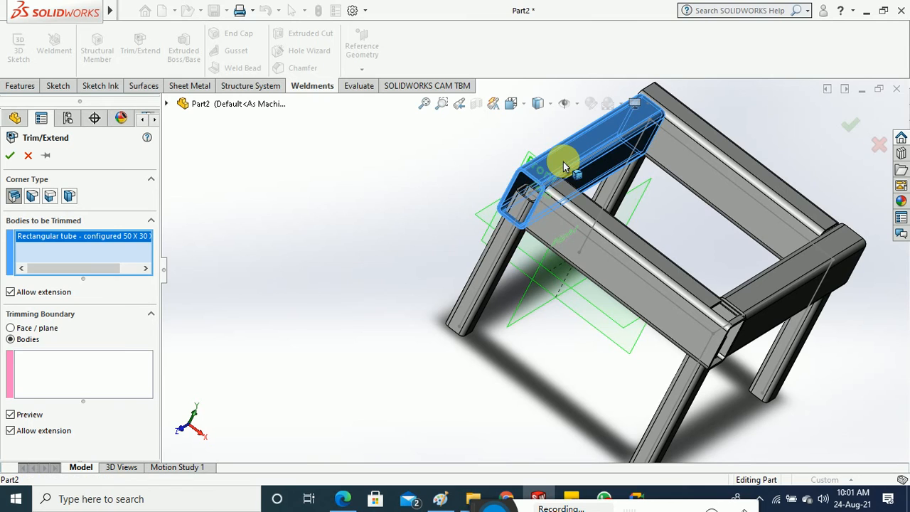
pyautogui.click(121, 357)
pyautogui.click(496, 274)
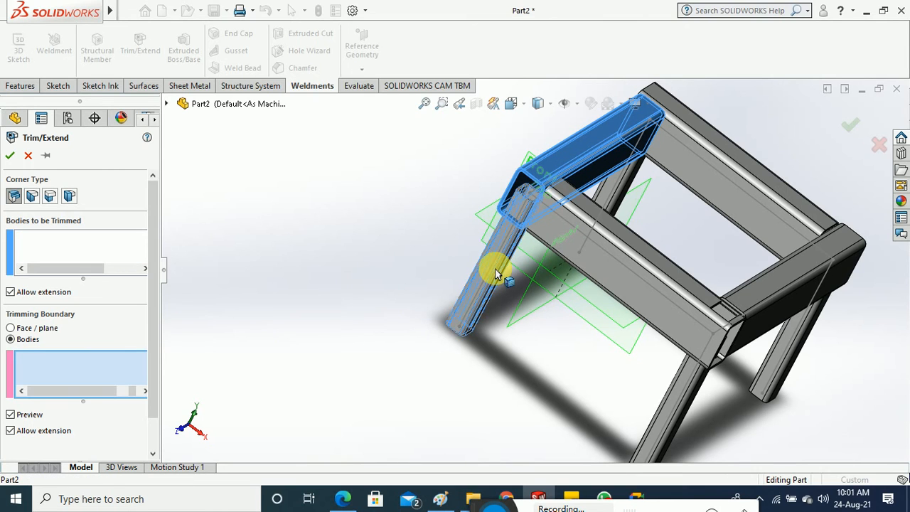
pyautogui.click(10, 155)
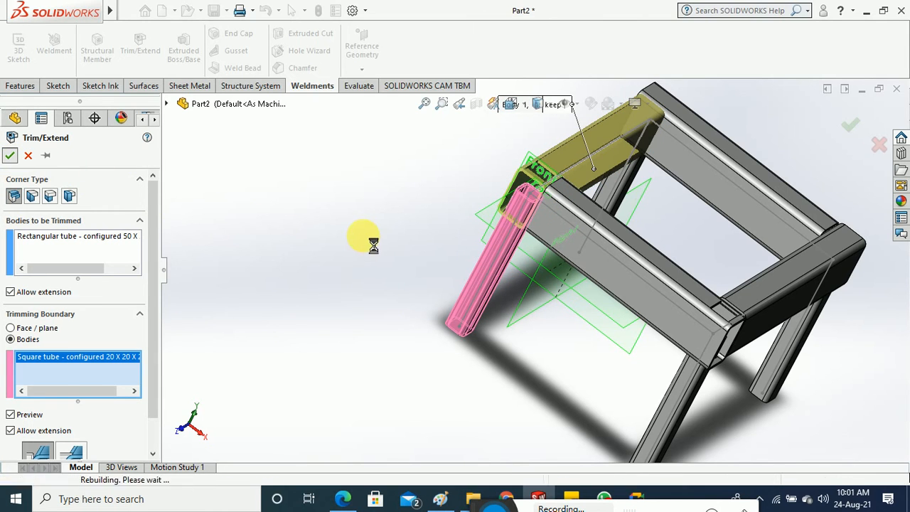
# Examine from below and all around how the trimmed rectangular tubes meet the square tube legs.
pyautogui.moveTo(406, 234); pyautogui.dragTo(417, 126, button='middle')
pyautogui.scroll(-4, 688, 251)
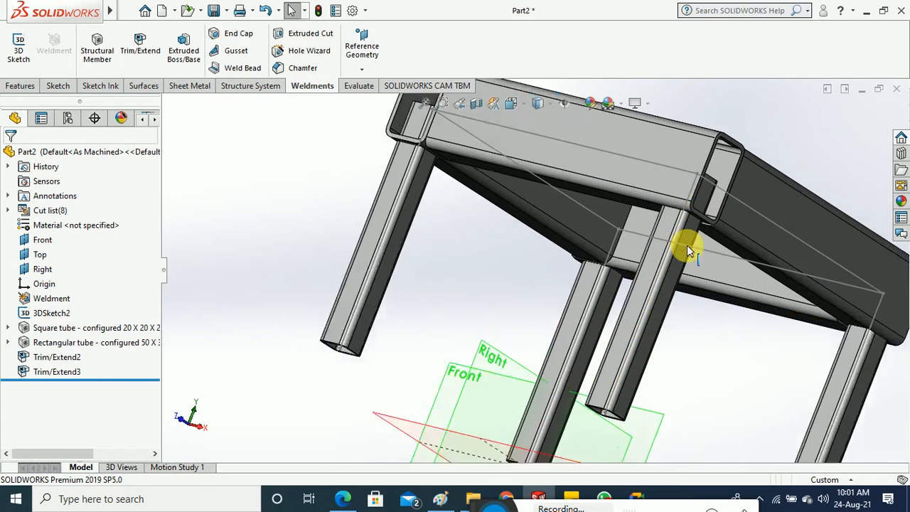
pyautogui.scroll(-2, 688, 251)
pyautogui.moveTo(671, 244); pyautogui.dragTo(682, 237, button='middle')
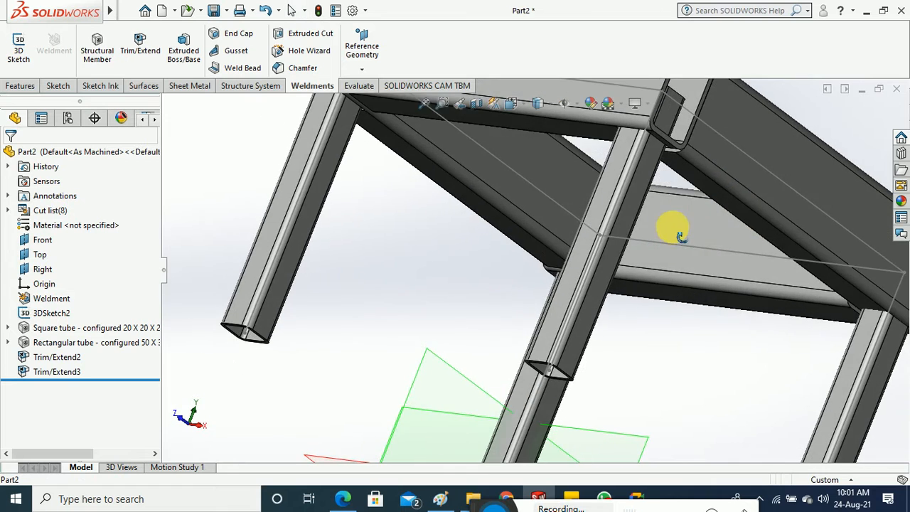
pyautogui.scroll(-2, 666, 143)
pyautogui.scroll(-5, 601, 235)
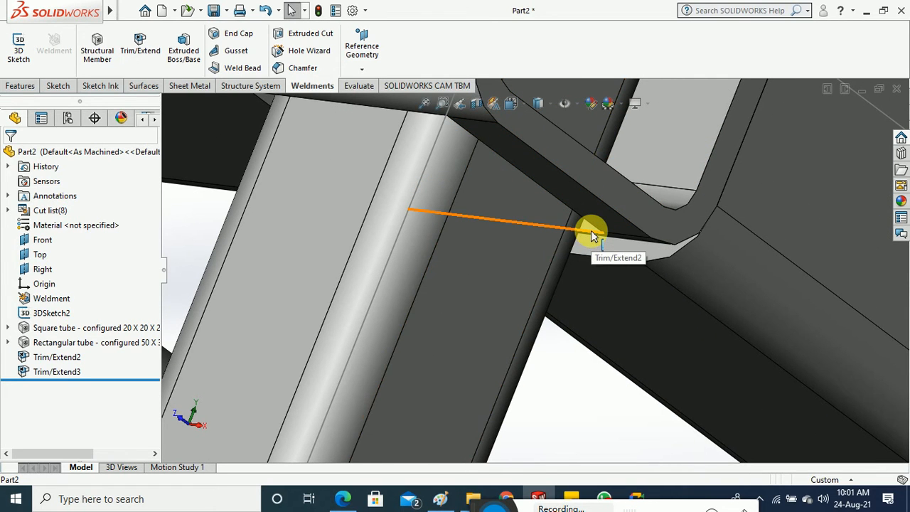
pyautogui.scroll(10, 602, 280)
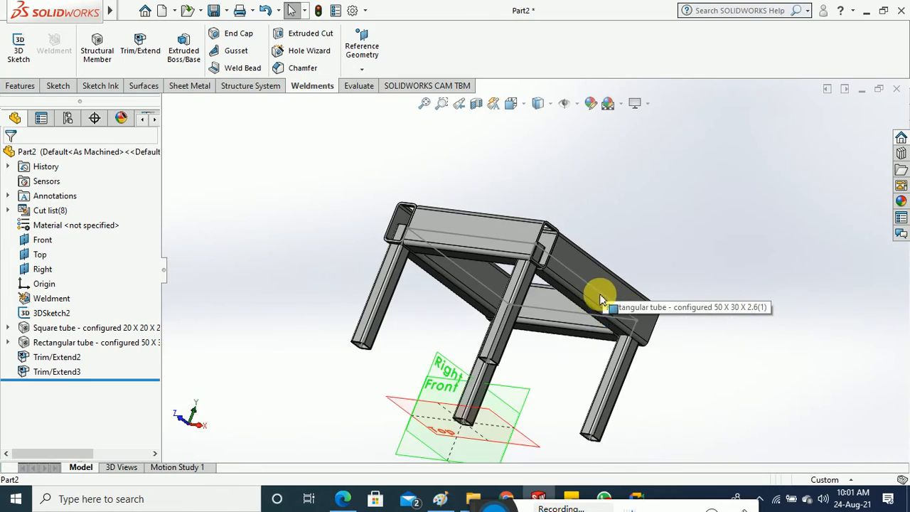
pyautogui.moveTo(601, 299); pyautogui.dragTo(381, 259, button='middle')
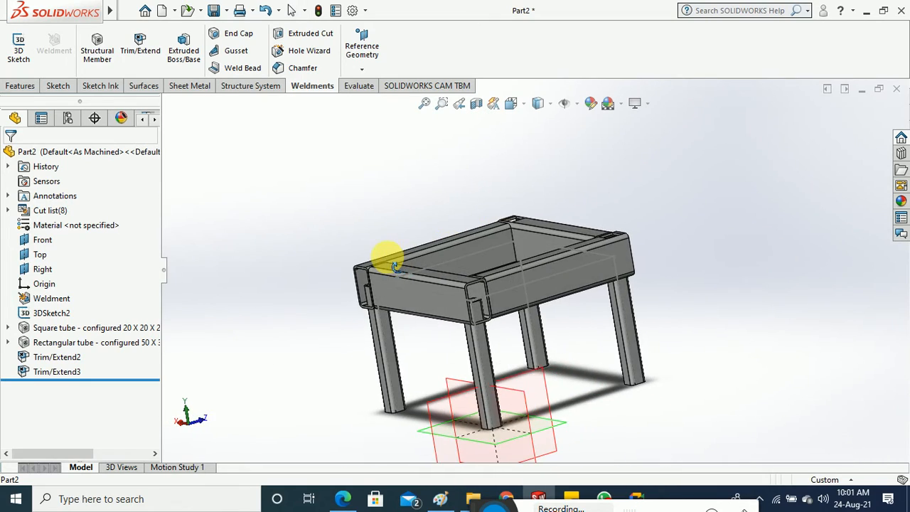
# Delete the Trim/Extend3 and Trim/Extend2 features from the frame.
pyautogui.click(65, 371)
pyautogui.rightClick(65, 371)
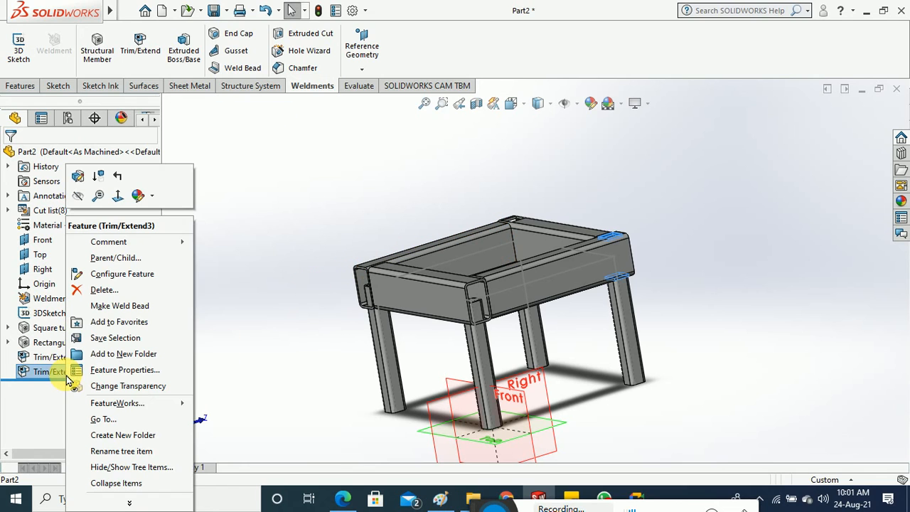
pyautogui.click(101, 290)
pyautogui.click(498, 167)
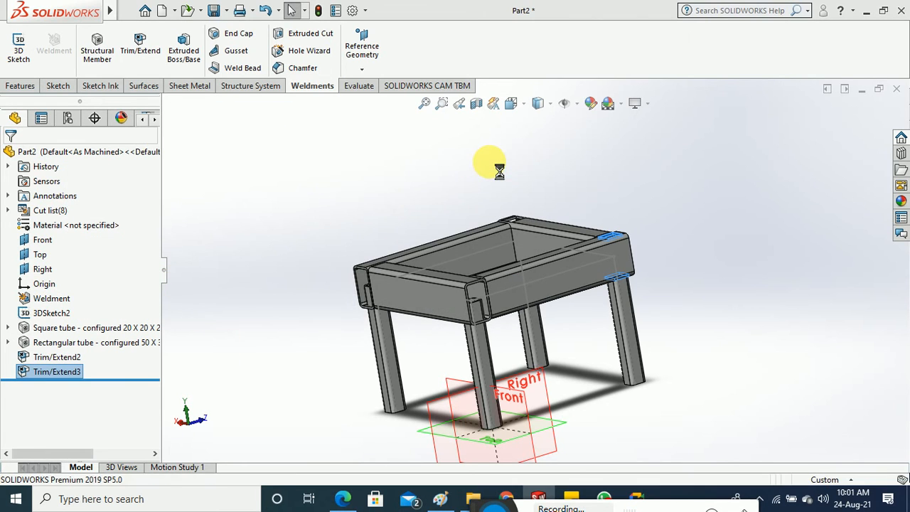
pyautogui.click(76, 363)
pyautogui.rightClick(76, 362)
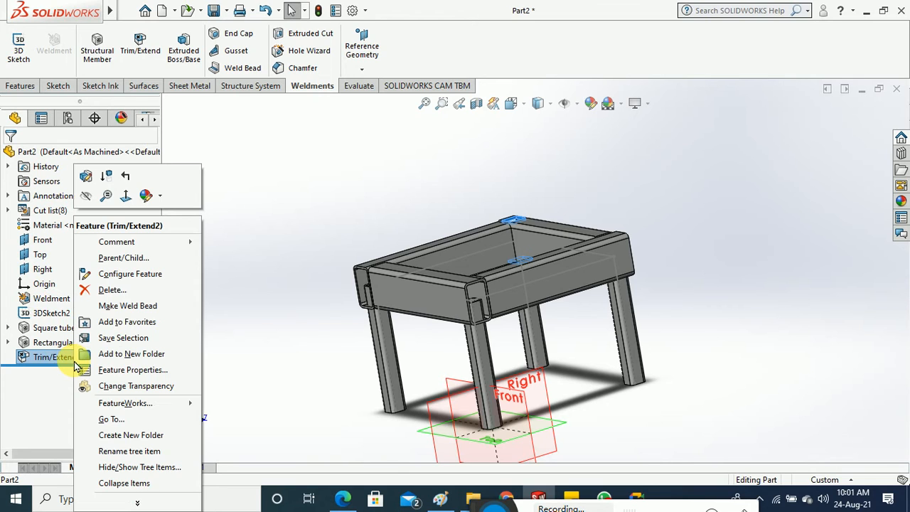
pyautogui.click(102, 290)
pyautogui.click(502, 167)
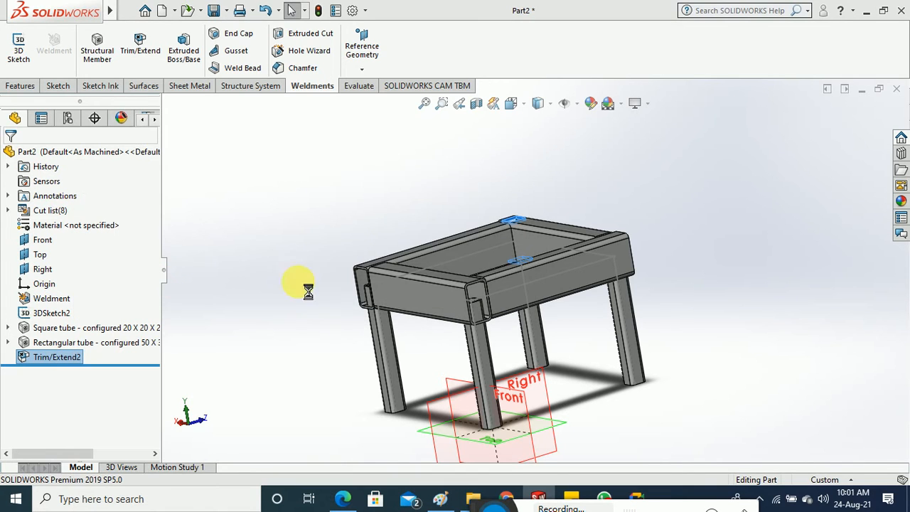
# Inspect the overlap of leg and rectangular tube at the front corner and start a Trim/Extend with bodies as the boundary type.
pyautogui.moveTo(362, 372); pyautogui.dragTo(476, 376, button='middle')
pyautogui.scroll(-3, 459, 352)
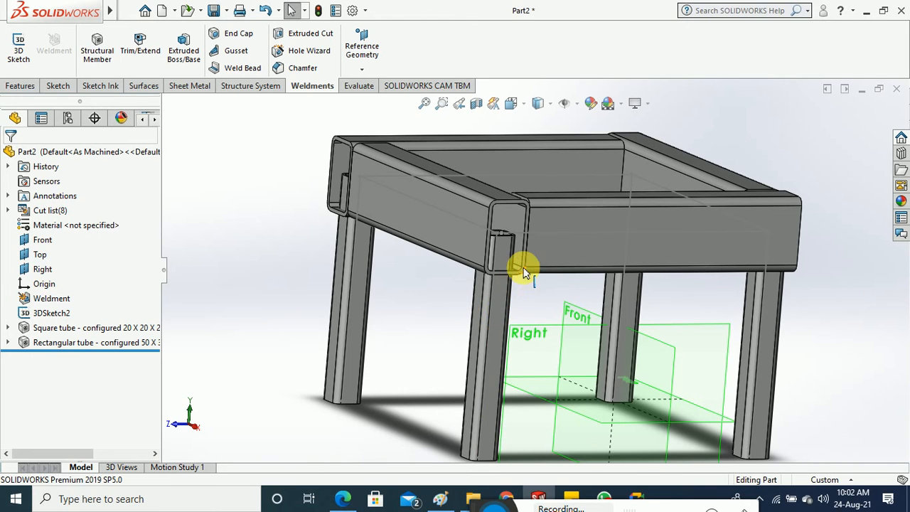
pyautogui.scroll(-3, 472, 256)
pyautogui.scroll(-2, 495, 265)
pyautogui.scroll(-1, 501, 274)
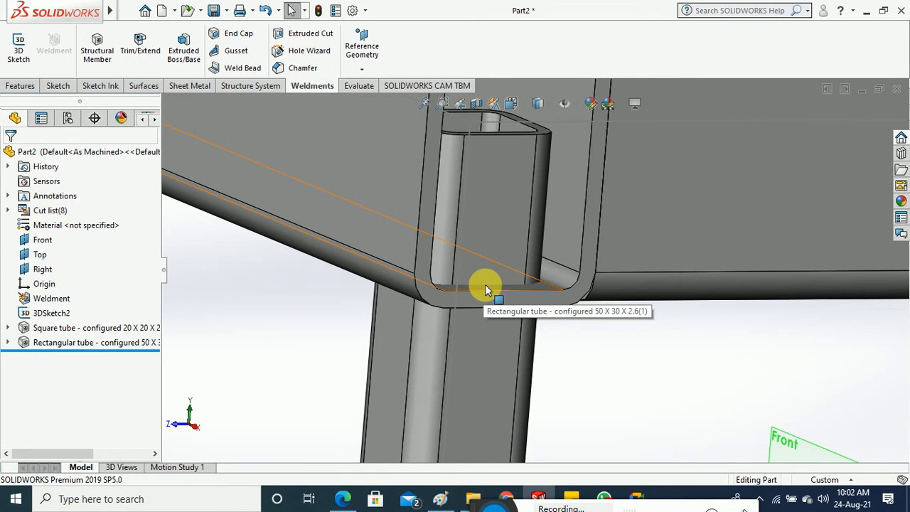
pyautogui.scroll(4, 487, 287)
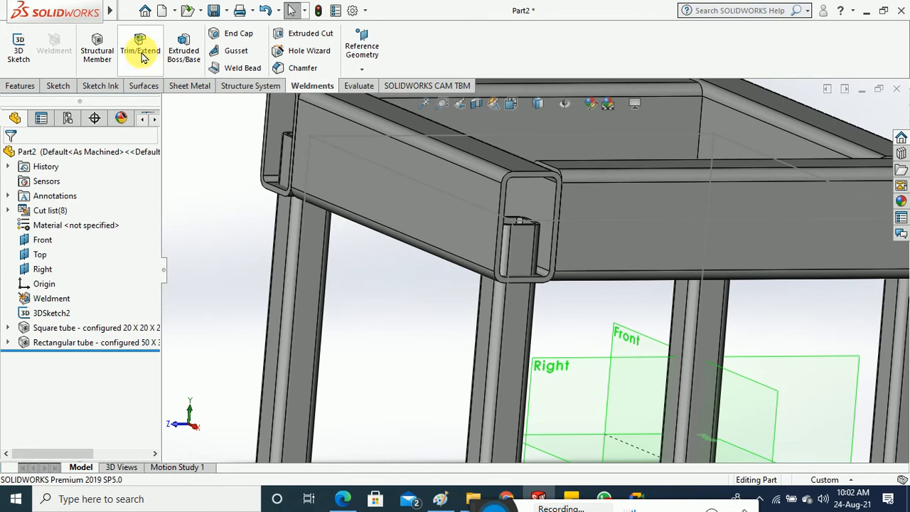
pyautogui.click(143, 57)
pyautogui.click(11, 339)
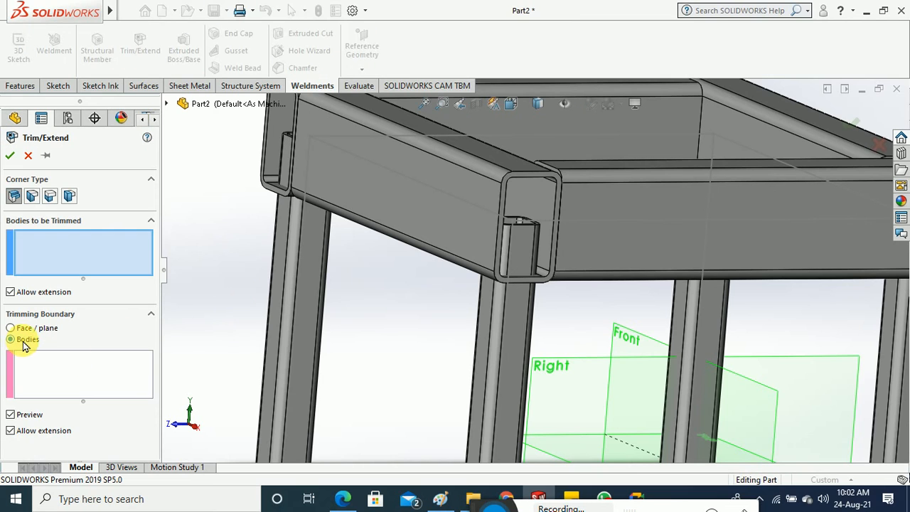
pyautogui.click(503, 357)
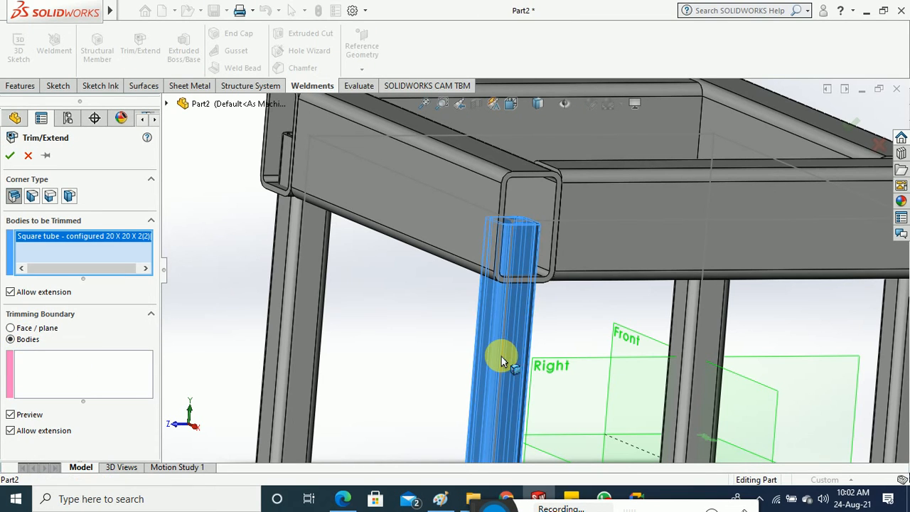
pyautogui.click(86, 368)
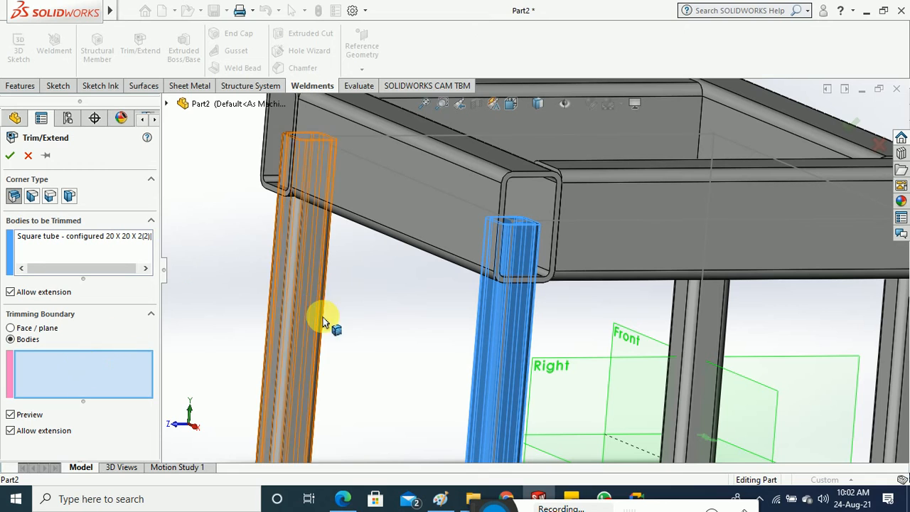
pyautogui.rightClick(69, 239)
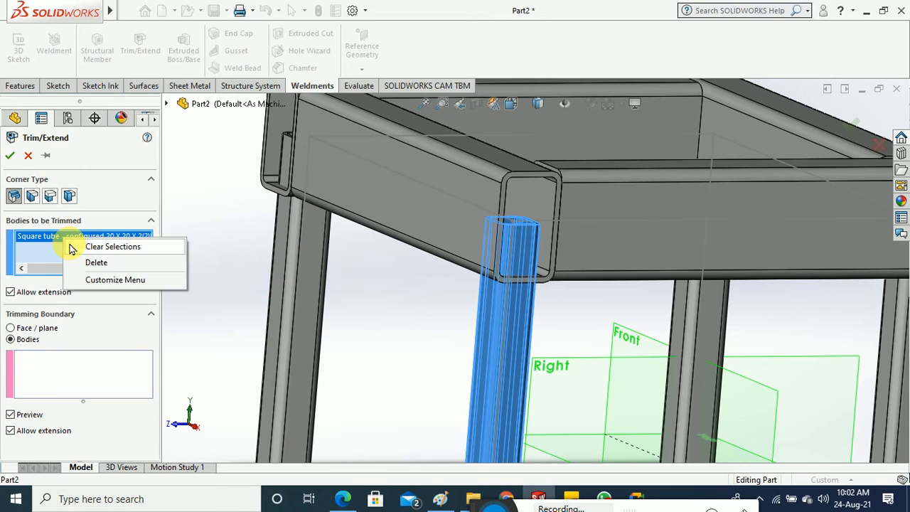
pyautogui.click(76, 247)
# Trim the open-ended rectangular tube at the front corner, with the square tube leg inside it as the boundary body.
pyautogui.click(498, 217)
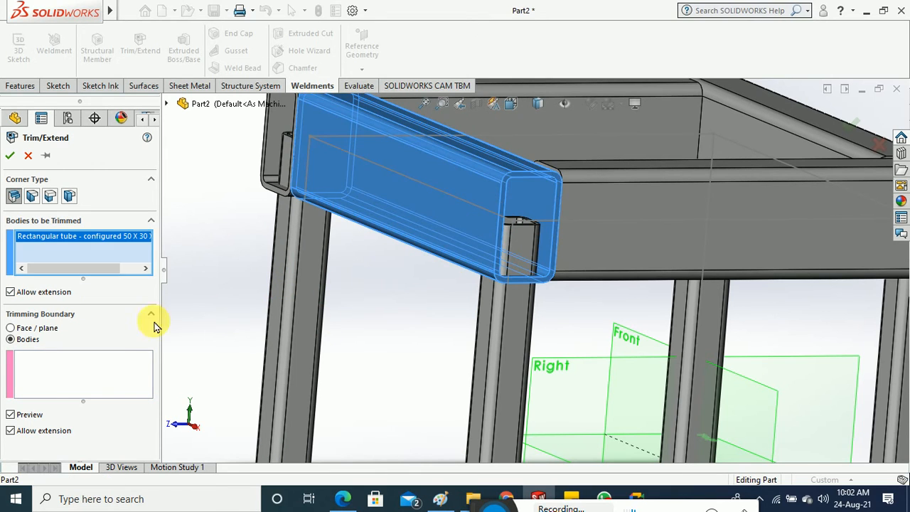
pyautogui.click(63, 366)
pyautogui.click(509, 364)
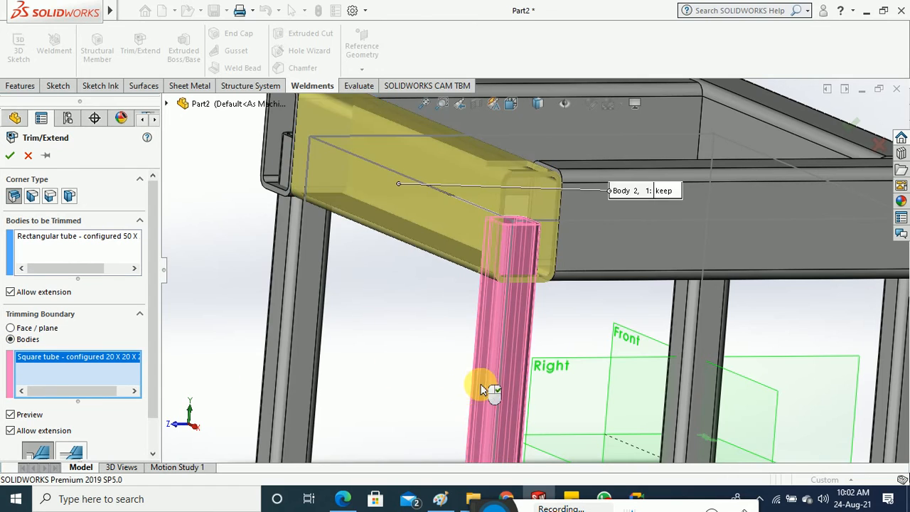
pyautogui.scroll(3, 469, 388)
pyautogui.moveTo(462, 389); pyautogui.dragTo(463, 433, button='middle')
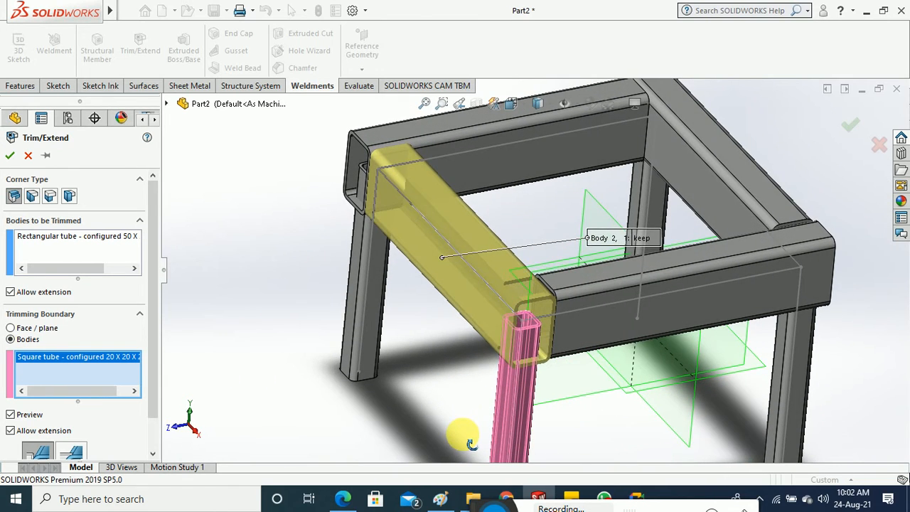
pyautogui.scroll(-3, 532, 343)
pyautogui.scroll(-2, 532, 343)
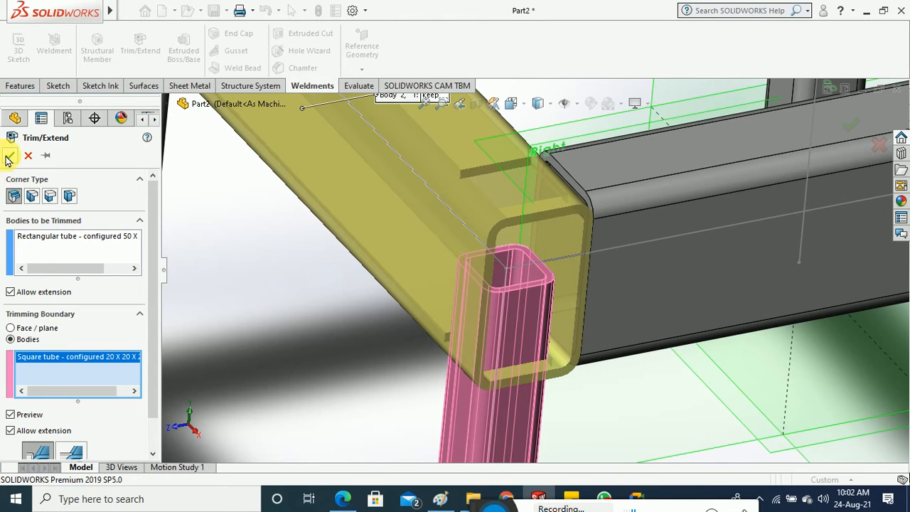
# Trim the rectangular tube against the square tube leg using a body as the trimming boundary.
pyautogui.scroll(3, 372, 362)
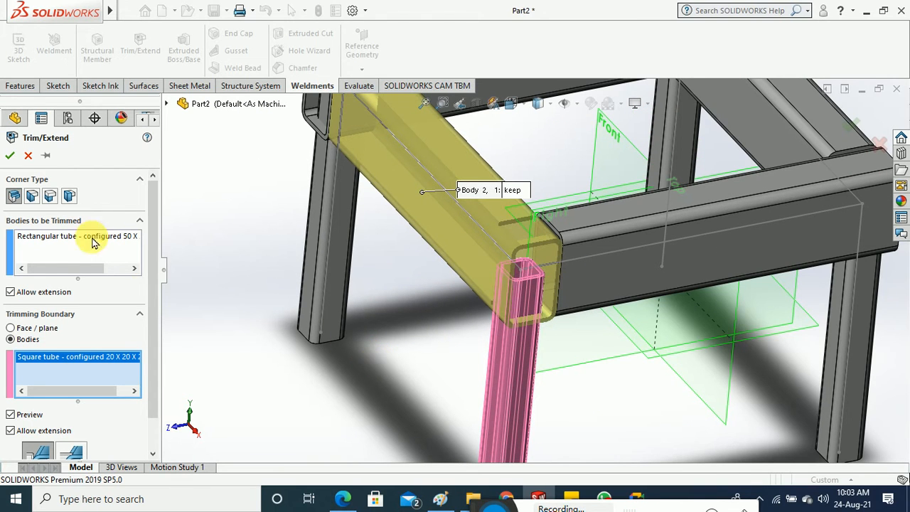
pyautogui.click(10, 155)
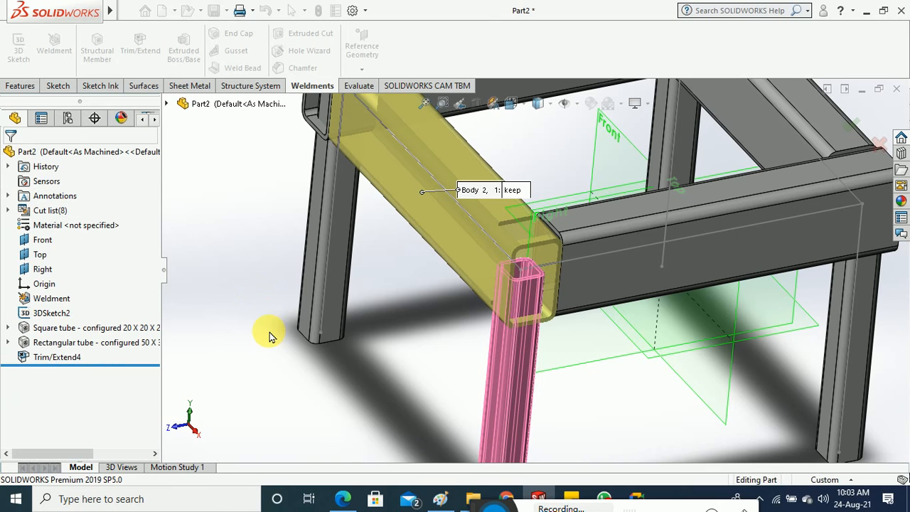
# Examine the cut at the corner where the rectangular tube meets the leg, from above and inside the tube.
pyautogui.moveTo(278, 341); pyautogui.dragTo(352, 353, button='middle')
pyautogui.scroll(-10, 526, 277)
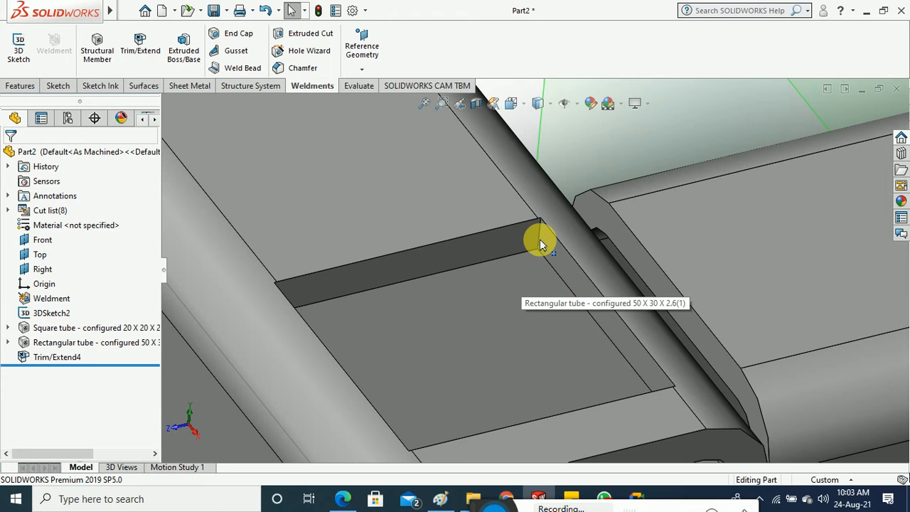
pyautogui.scroll(5, 541, 244)
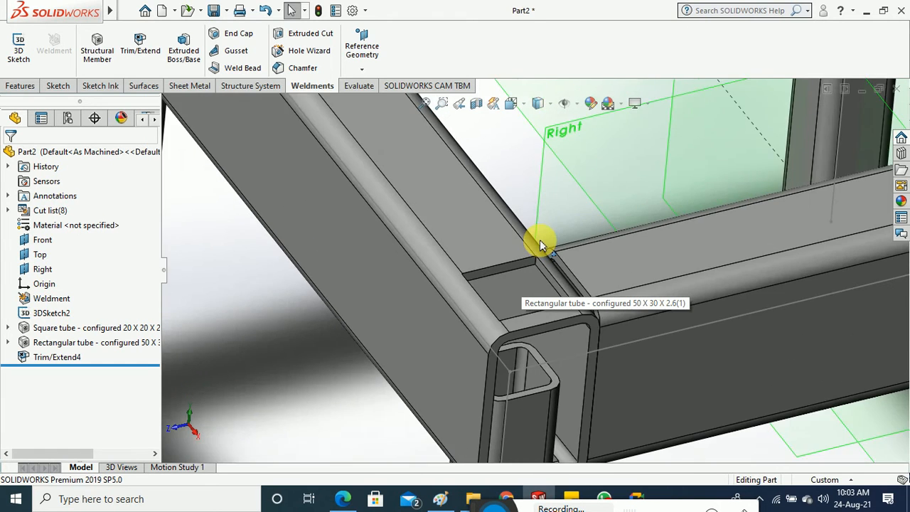
pyautogui.scroll(-6, 559, 431)
pyautogui.scroll(-8, 543, 365)
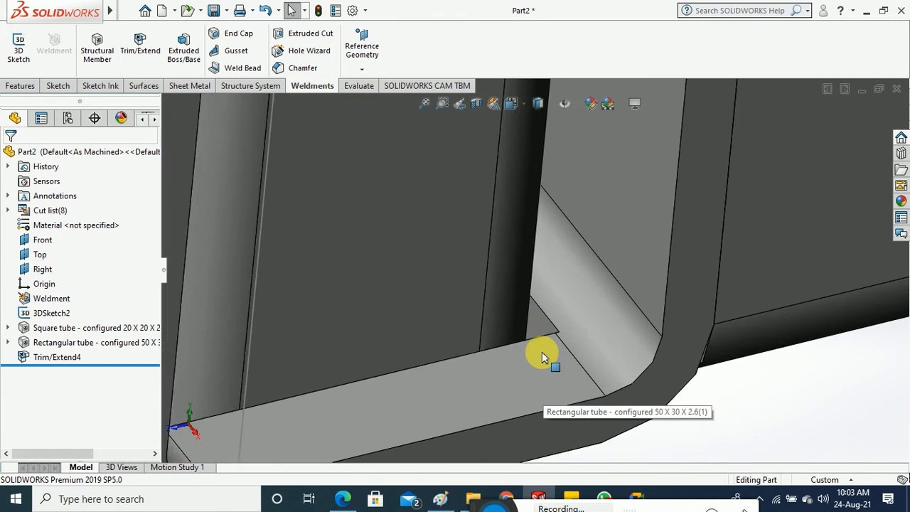
pyautogui.scroll(-2, 540, 305)
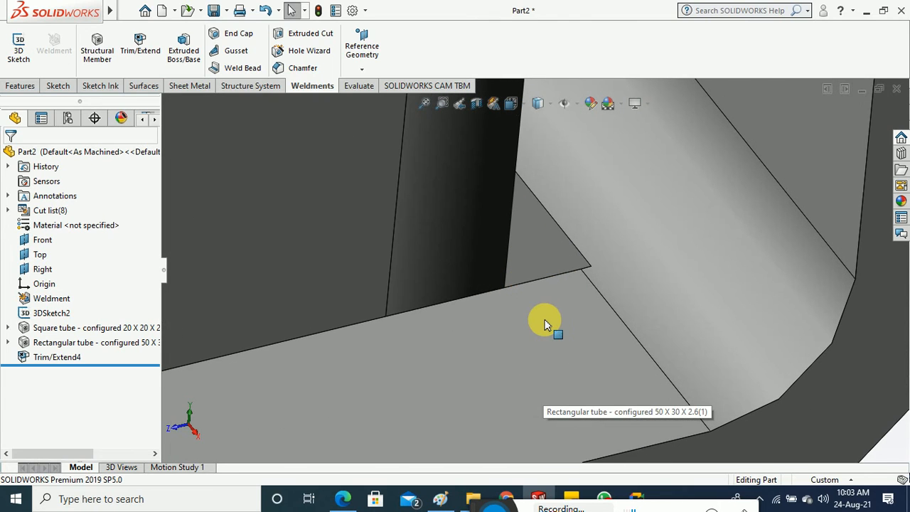
pyautogui.click(544, 321)
pyautogui.moveTo(544, 321); pyautogui.dragTo(551, 416, button='middle')
pyautogui.press('Escape')
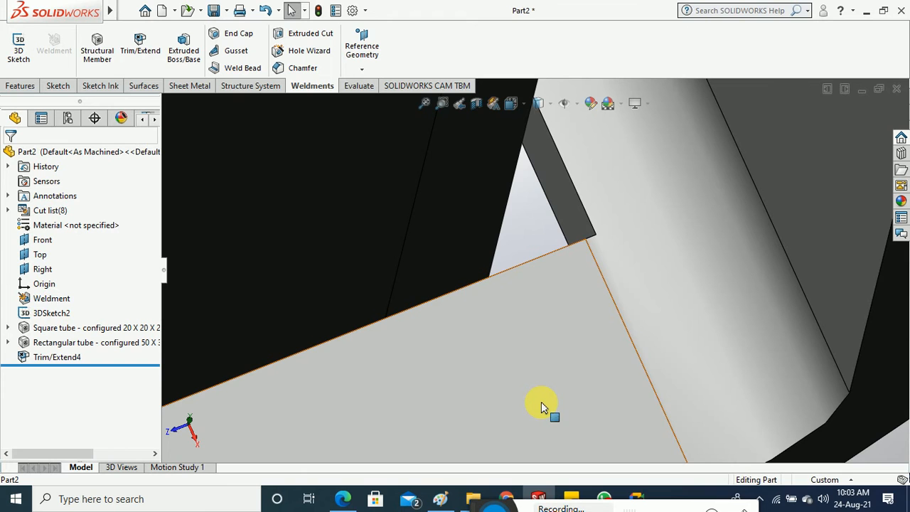
pyautogui.scroll(6, 542, 407)
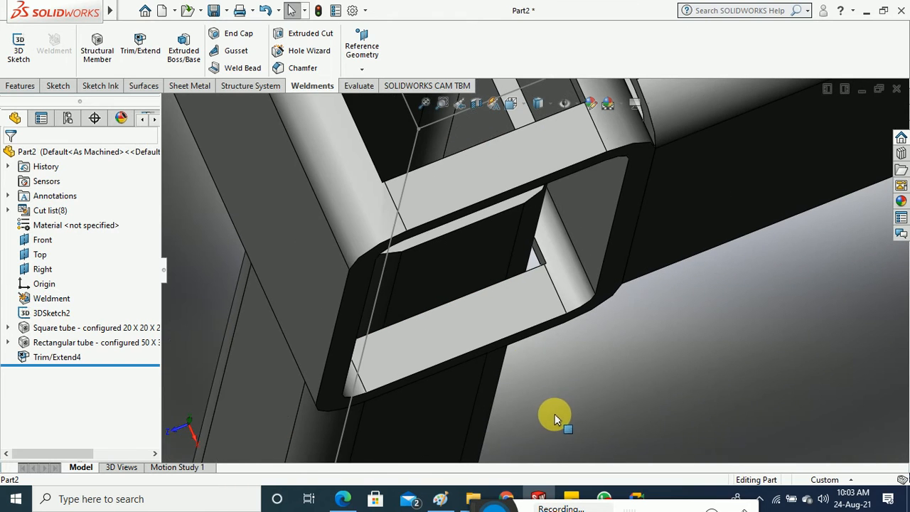
# Delete the Trim/Extend4 feature from the part.
pyautogui.click(49, 360)
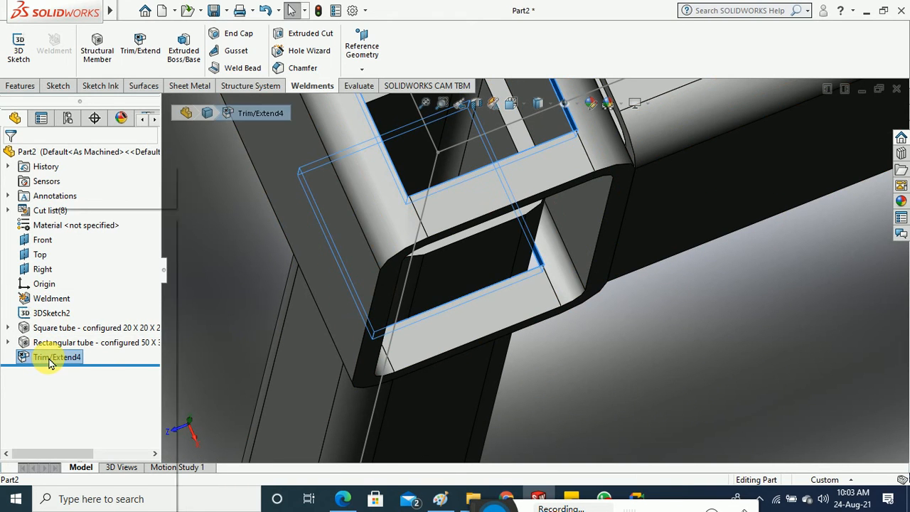
pyautogui.rightClick(50, 362)
pyautogui.click(90, 289)
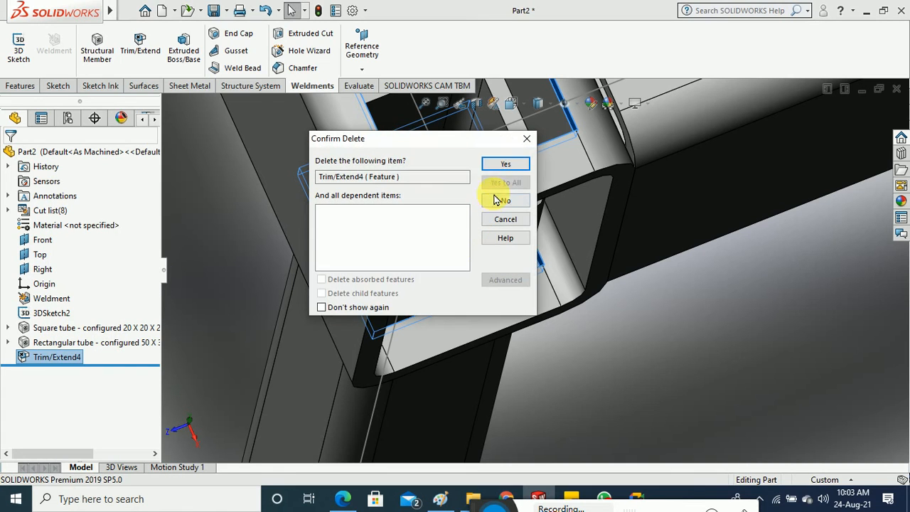
pyautogui.click(503, 165)
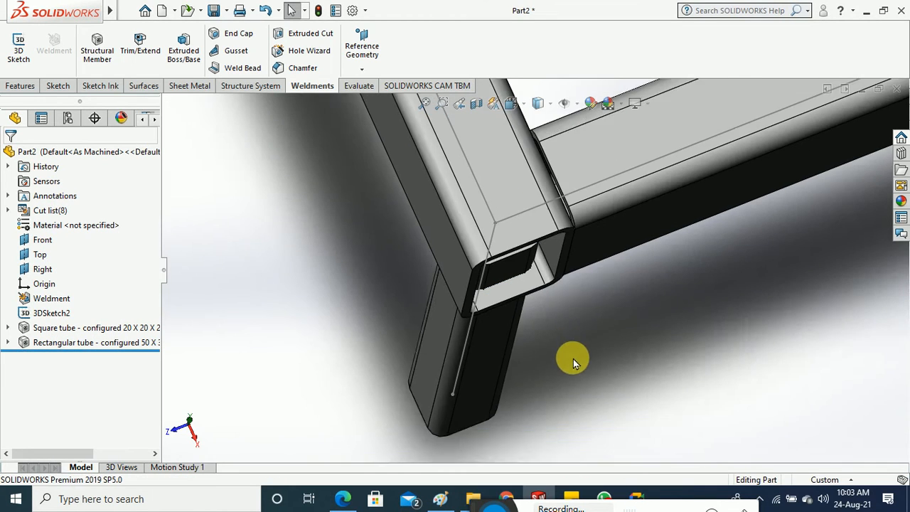
# Trim the front corner square tube leg with the Face / plane boundary, using the underside face of the adjoining rectangular tube.
pyautogui.scroll(3, 573, 358)
pyautogui.moveTo(571, 367); pyautogui.dragTo(407, 264, button='middle')
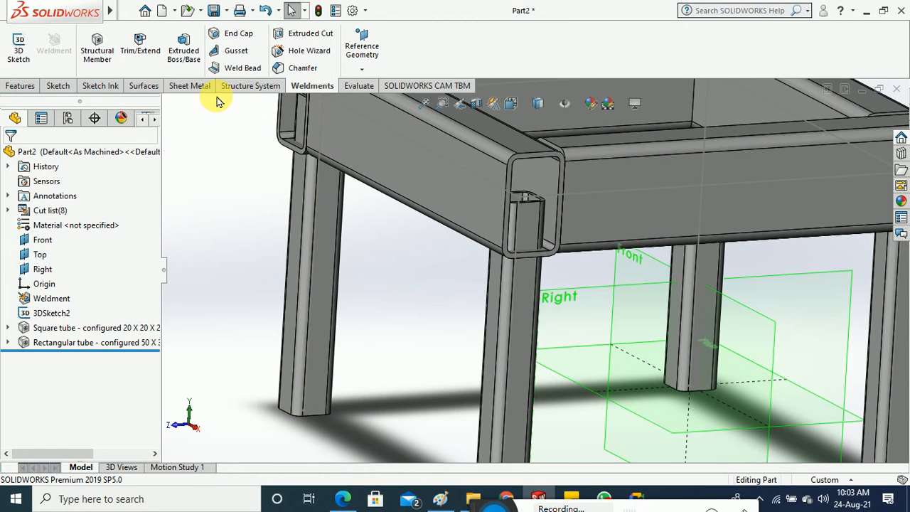
pyautogui.click(151, 51)
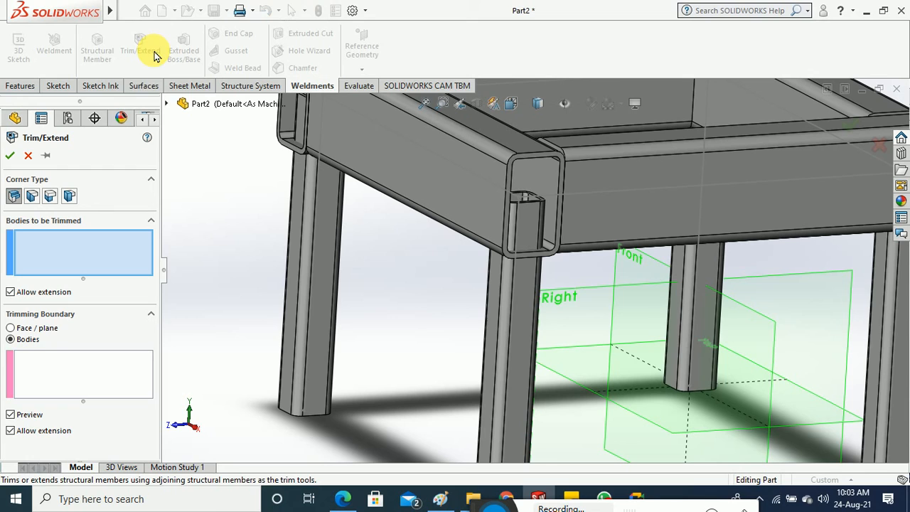
pyautogui.click(47, 329)
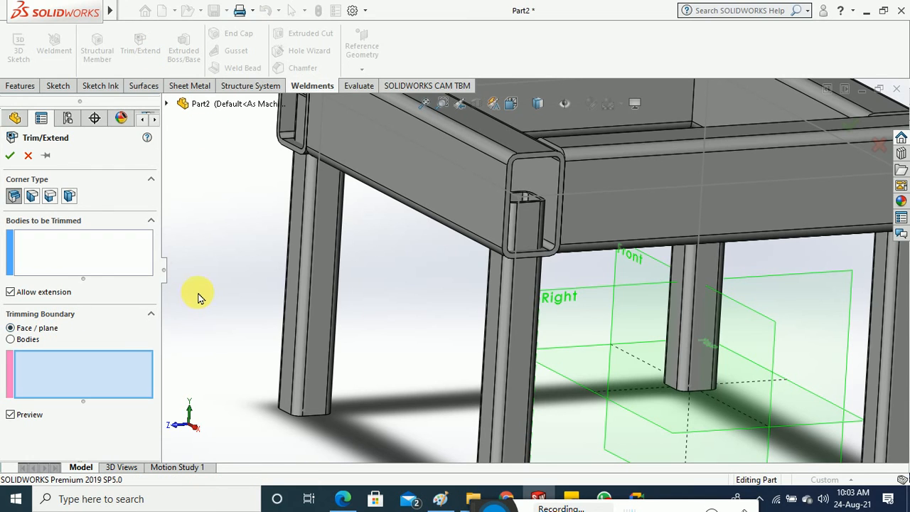
pyautogui.click(76, 249)
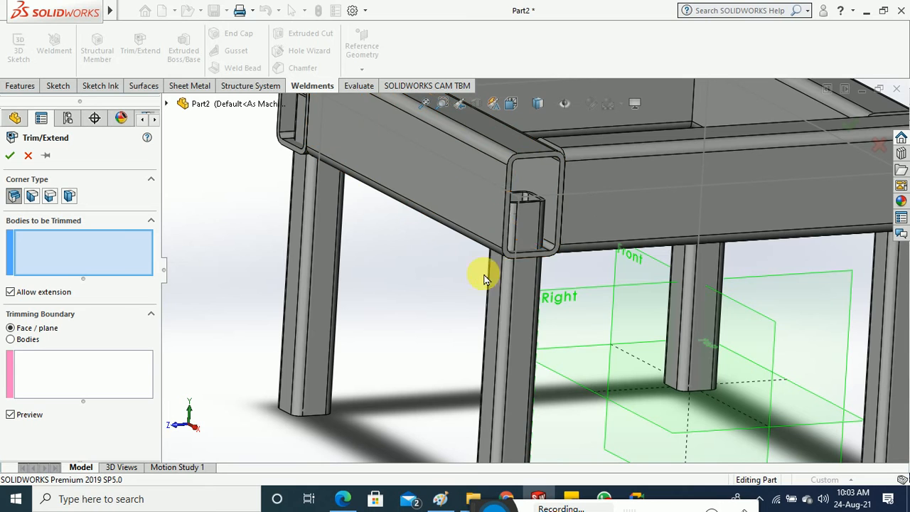
pyautogui.click(501, 313)
pyautogui.click(105, 373)
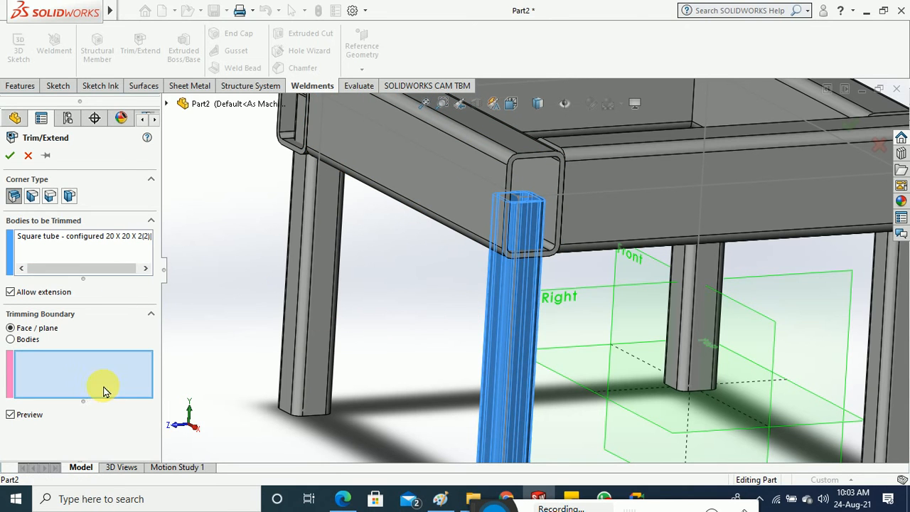
pyautogui.moveTo(372, 337); pyautogui.dragTo(417, 258, button='middle')
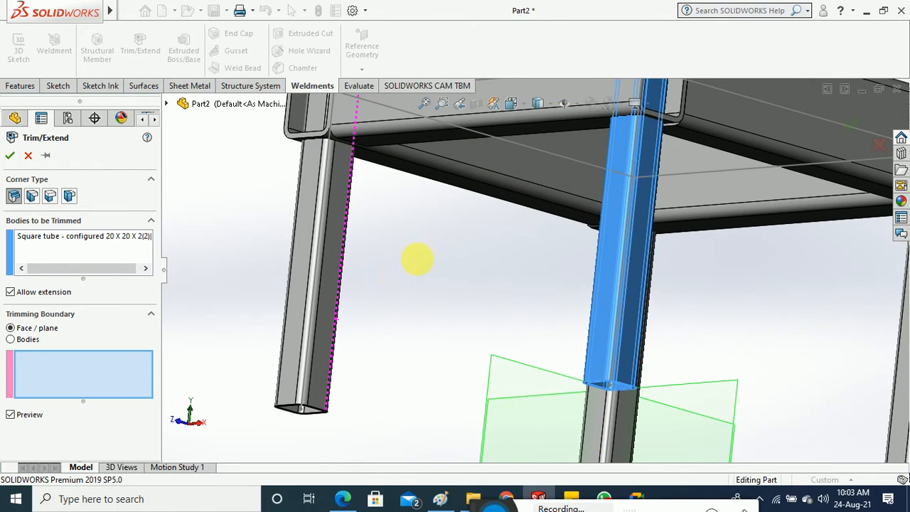
pyautogui.click(562, 126)
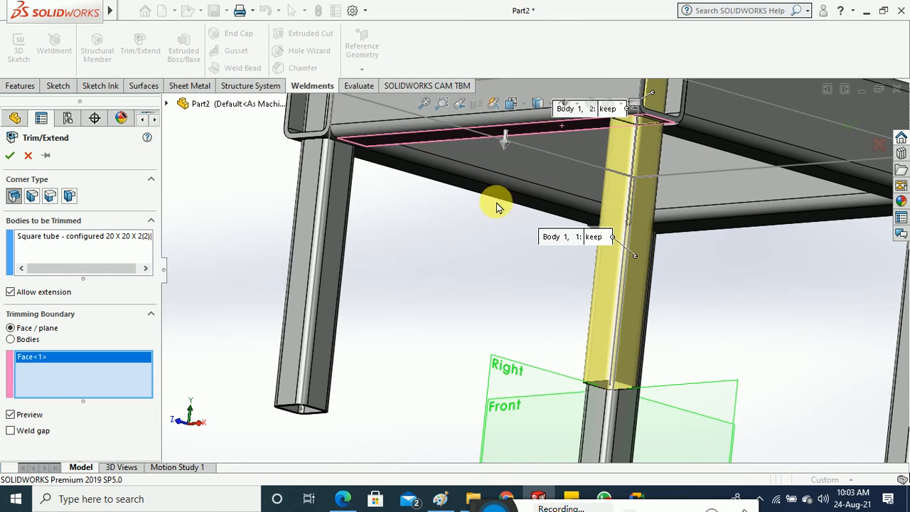
pyautogui.moveTo(498, 203); pyautogui.dragTo(472, 266, button='middle')
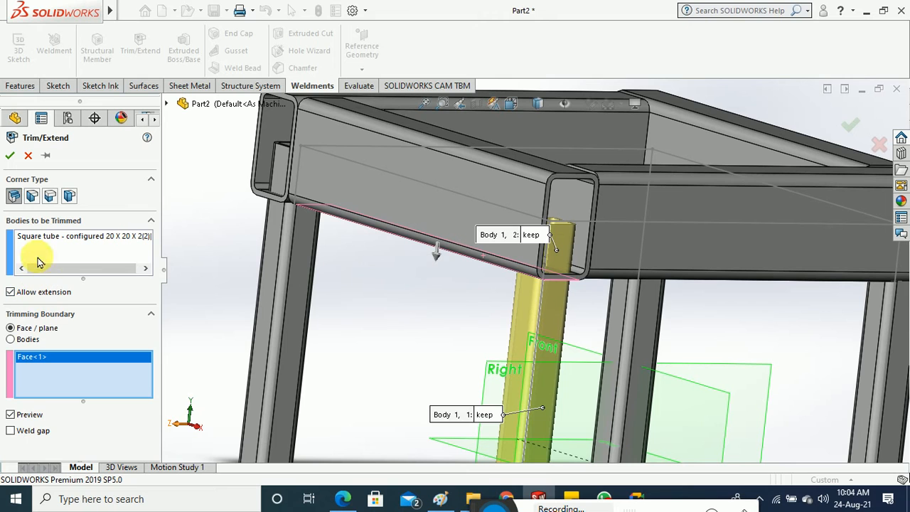
pyautogui.click(10, 155)
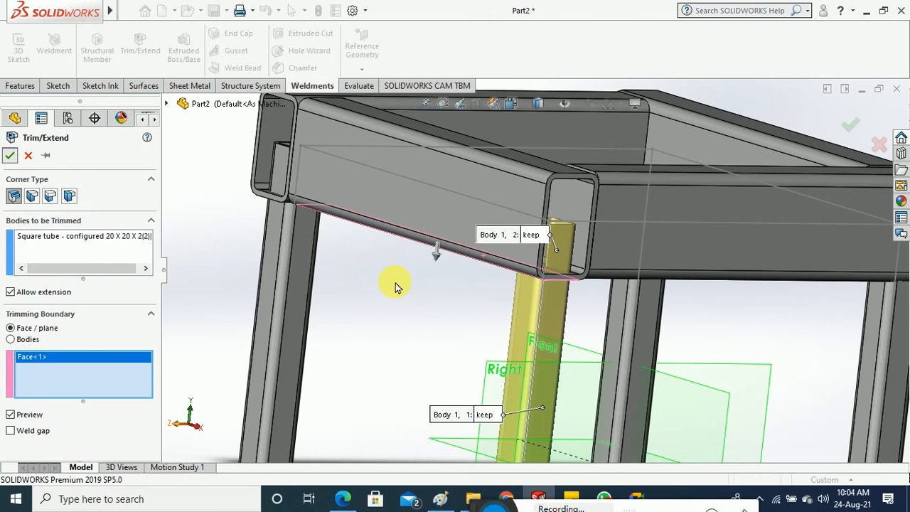
# Inspect the split in the trimmed corner leg by selecting its faces above and below the rectangular tube's underside.
pyautogui.moveTo(407, 299); pyautogui.dragTo(457, 322, button='middle')
pyautogui.scroll(-4, 534, 292)
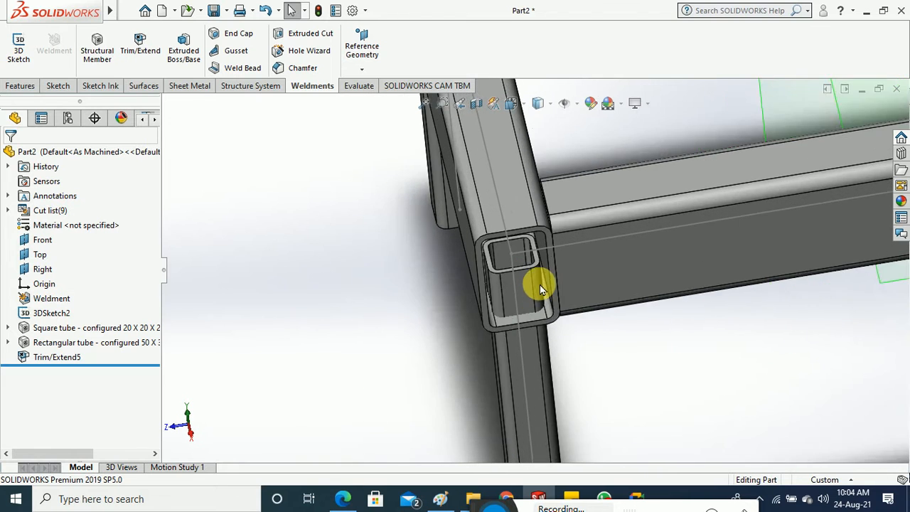
pyautogui.scroll(2, 490, 260)
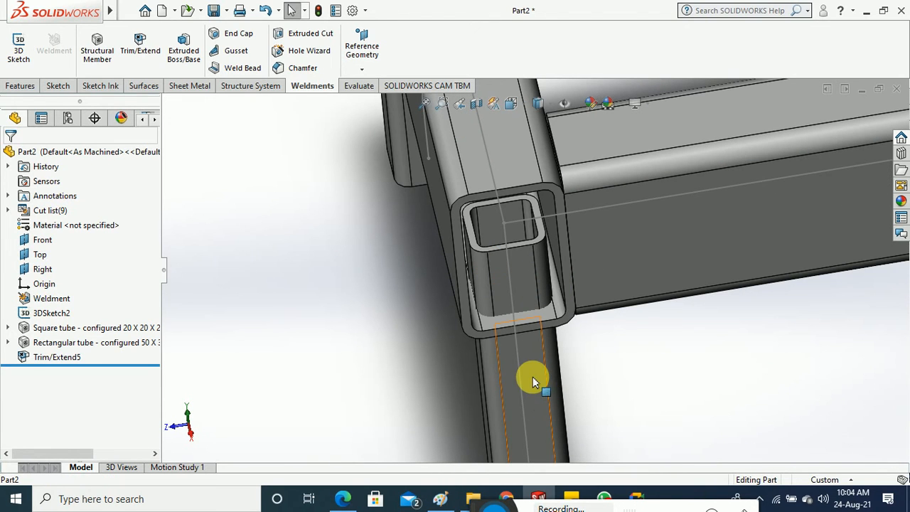
pyautogui.click(533, 378)
pyautogui.click(521, 275)
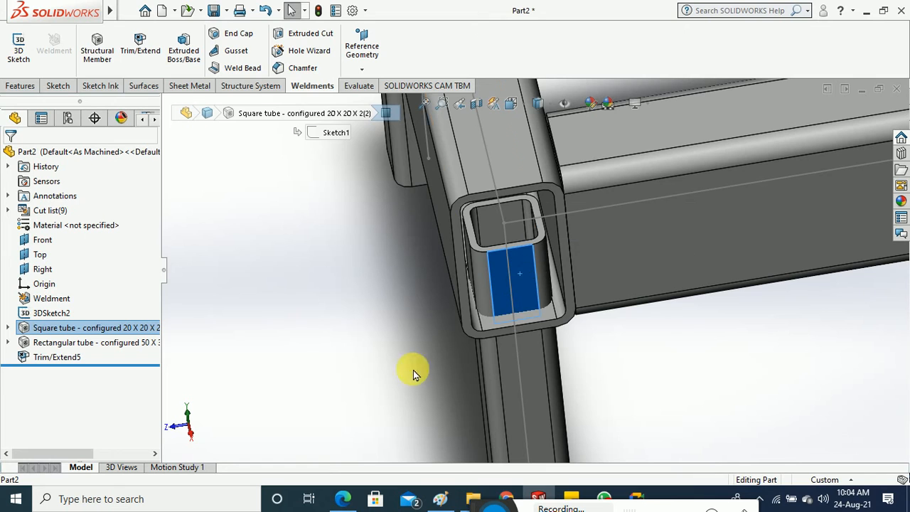
pyautogui.moveTo(412, 372); pyautogui.dragTo(412, 338, button='middle')
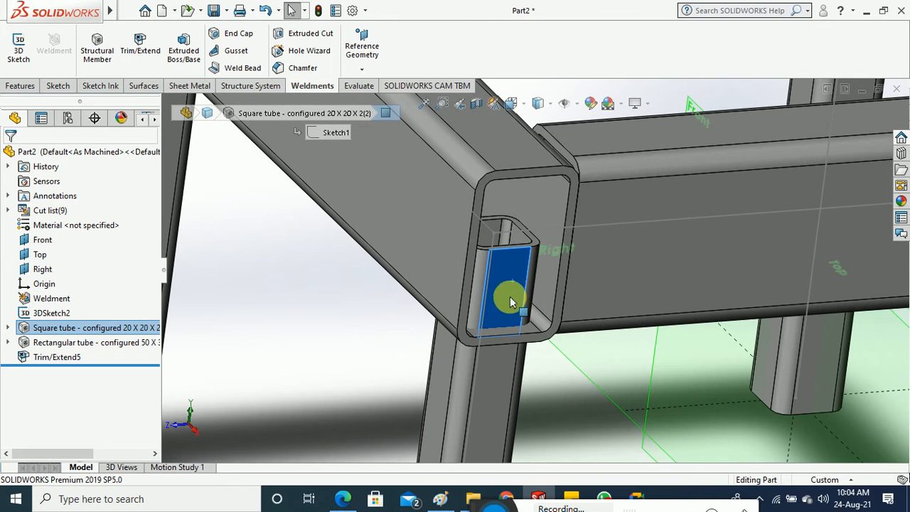
pyautogui.click(502, 382)
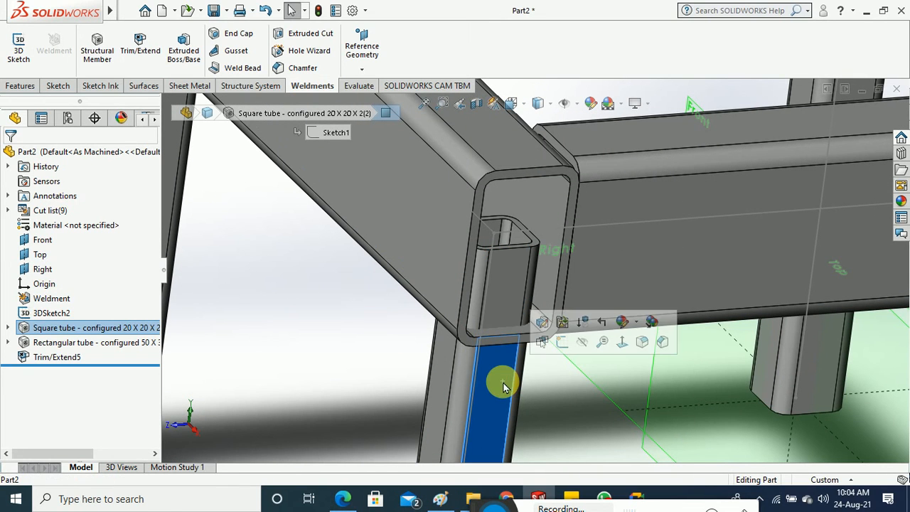
# Open the Trim/Extend5 feature of the corner leg for editing.
pyautogui.click(69, 360)
pyautogui.rightClick(69, 361)
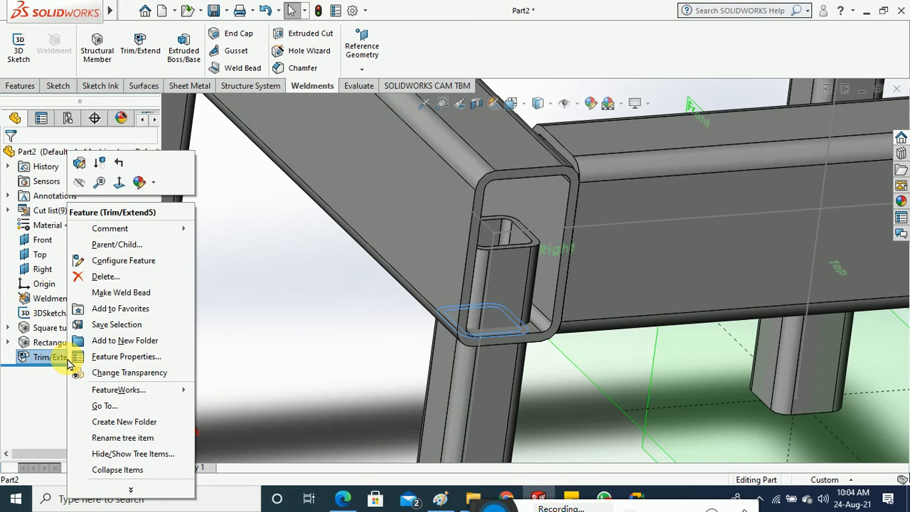
pyautogui.click(71, 175)
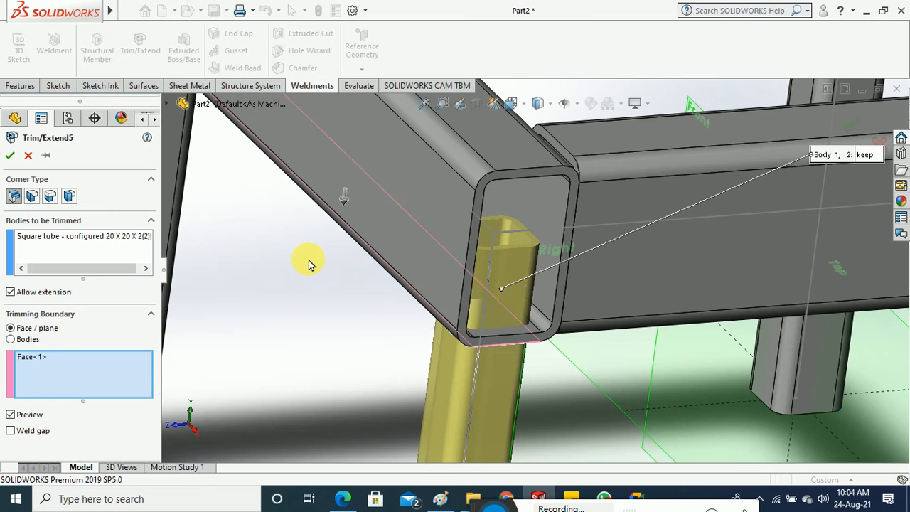
pyautogui.moveTo(305, 261); pyautogui.dragTo(354, 315, button='middle')
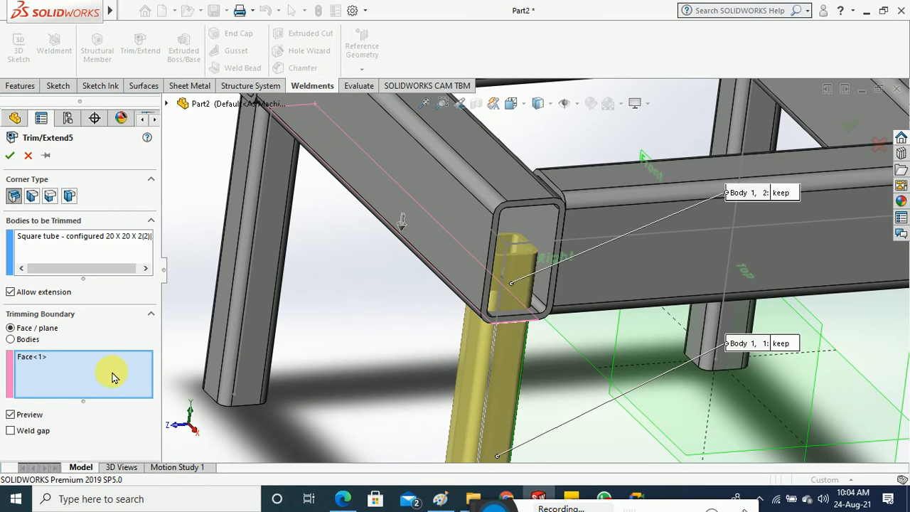
# Turn on the weld gap option for the leg trim, check its gap setting, and turn it off again.
pyautogui.click(44, 430)
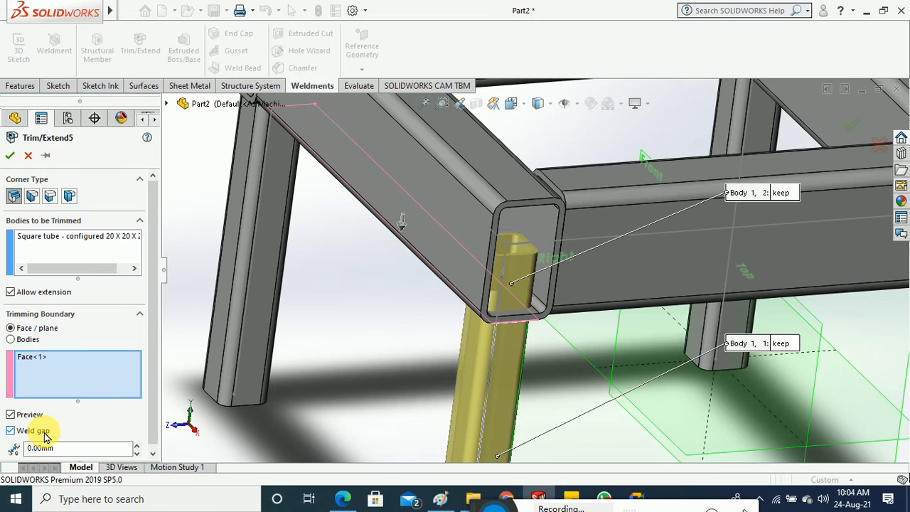
pyautogui.scroll(-1, 152, 418)
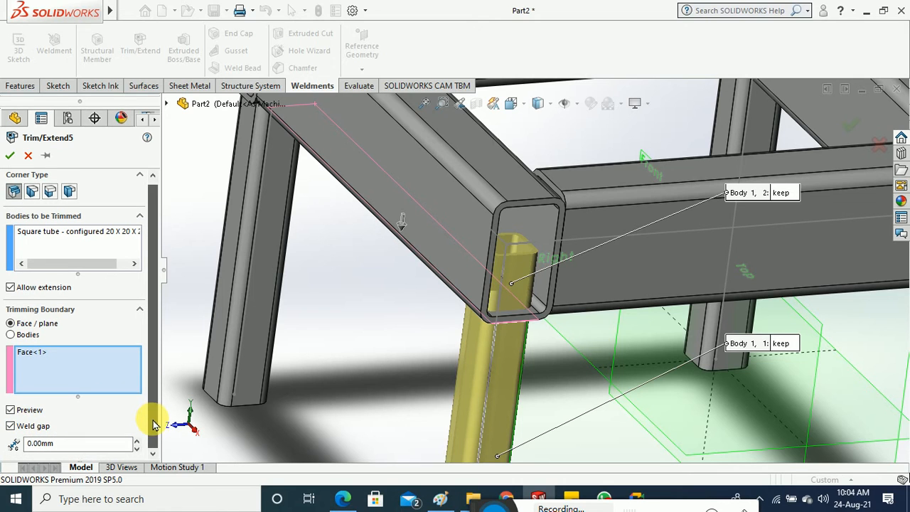
pyautogui.click(27, 425)
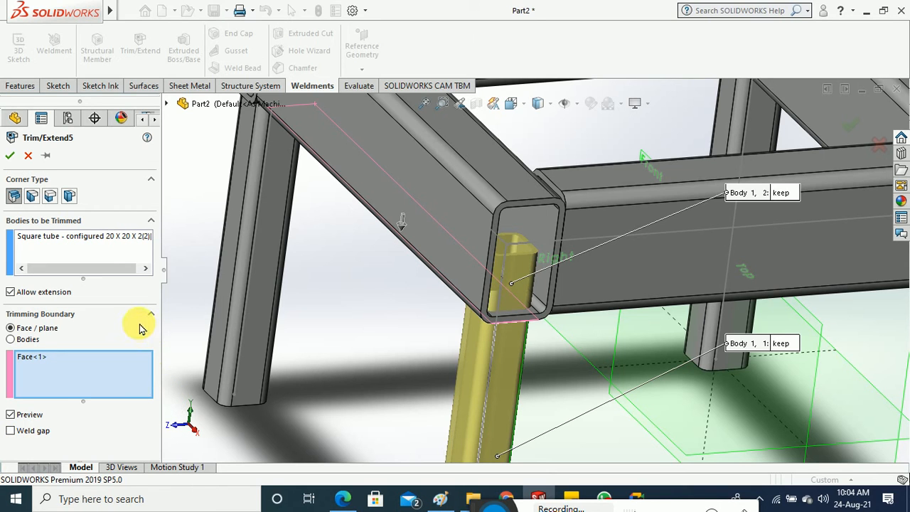
# Try the End Butt1 corner type in Trim/Extend5 with the corner leg and adjoining rectangular tube, switch back to End Trim, and discard the edit.
pyautogui.moveTo(356, 357); pyautogui.dragTo(373, 216, button='middle')
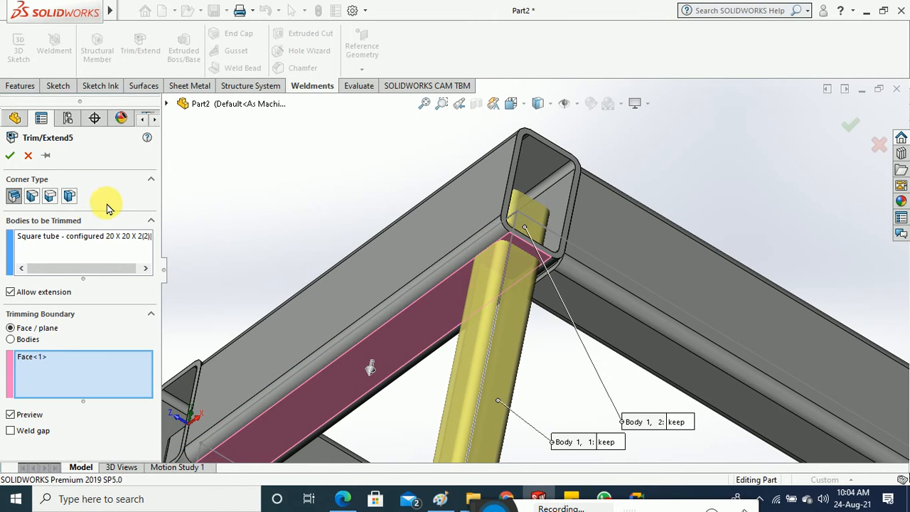
pyautogui.click(55, 200)
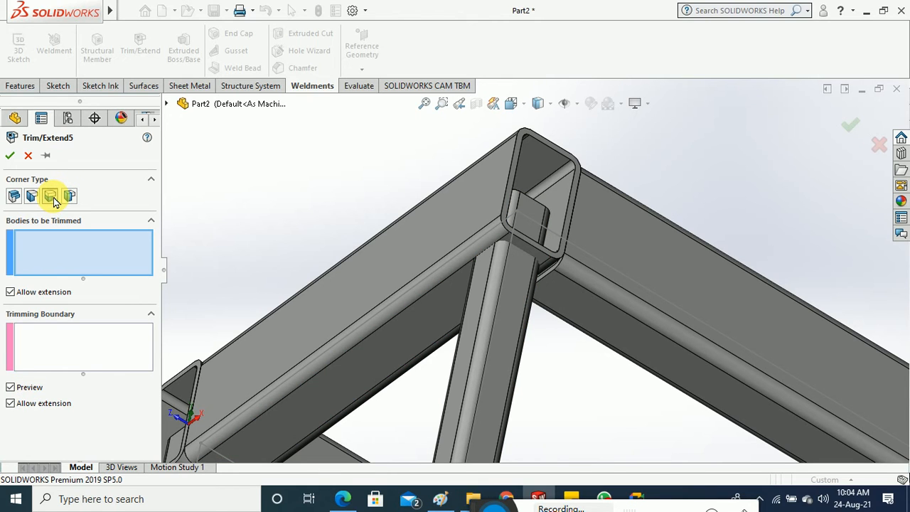
pyautogui.click(471, 301)
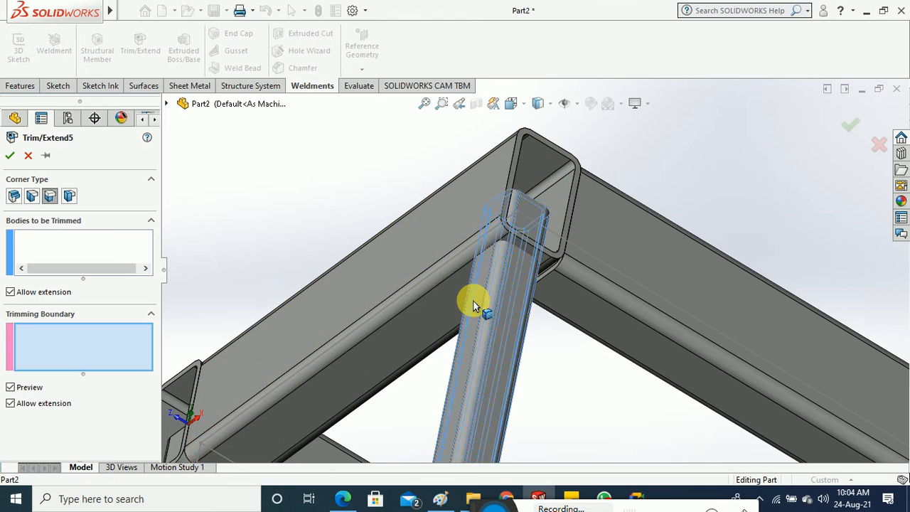
pyautogui.click(434, 311)
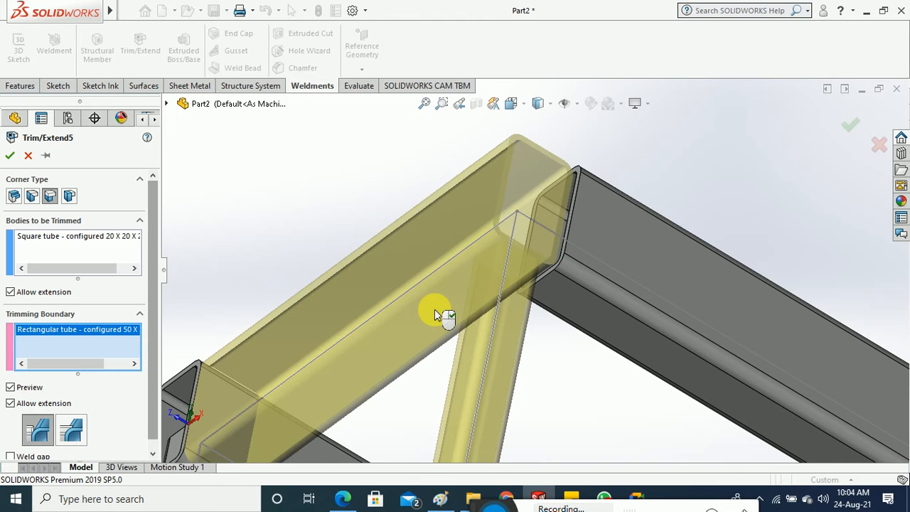
pyautogui.moveTo(436, 314); pyautogui.dragTo(430, 417, button='middle')
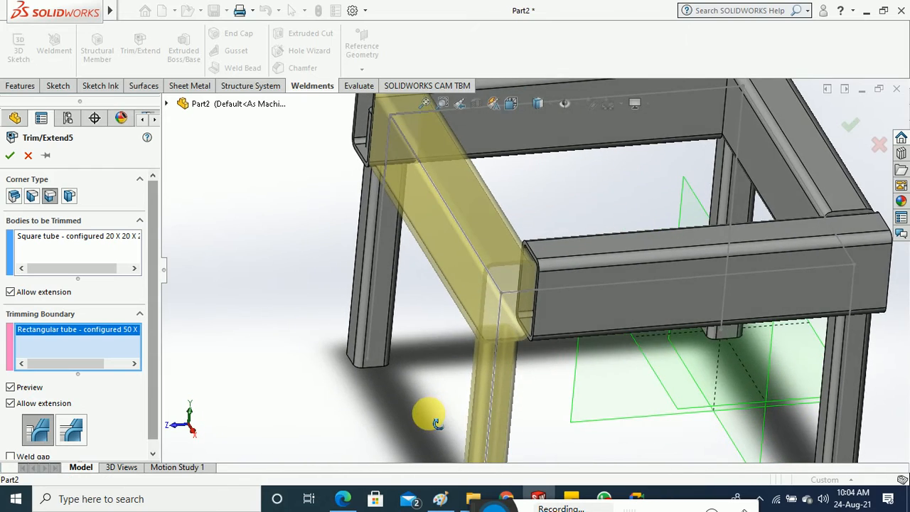
pyautogui.scroll(-3, 496, 334)
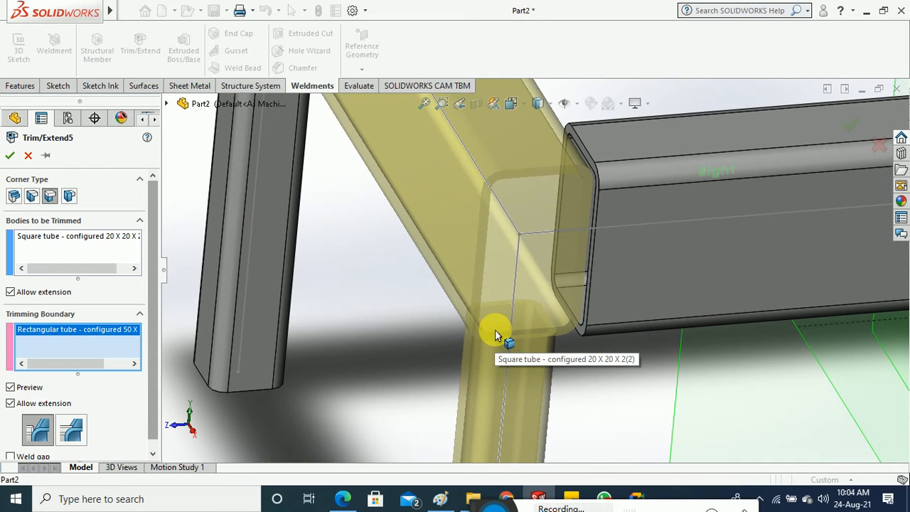
pyautogui.click(19, 198)
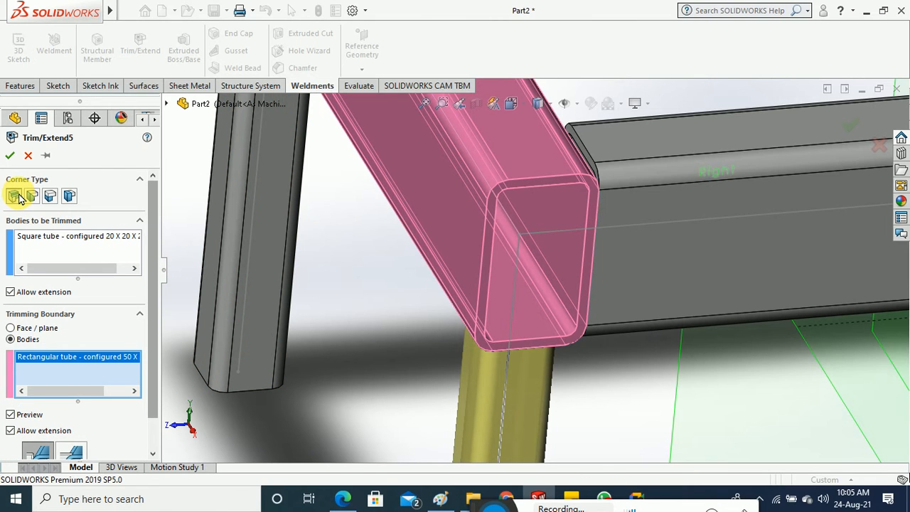
pyautogui.click(28, 155)
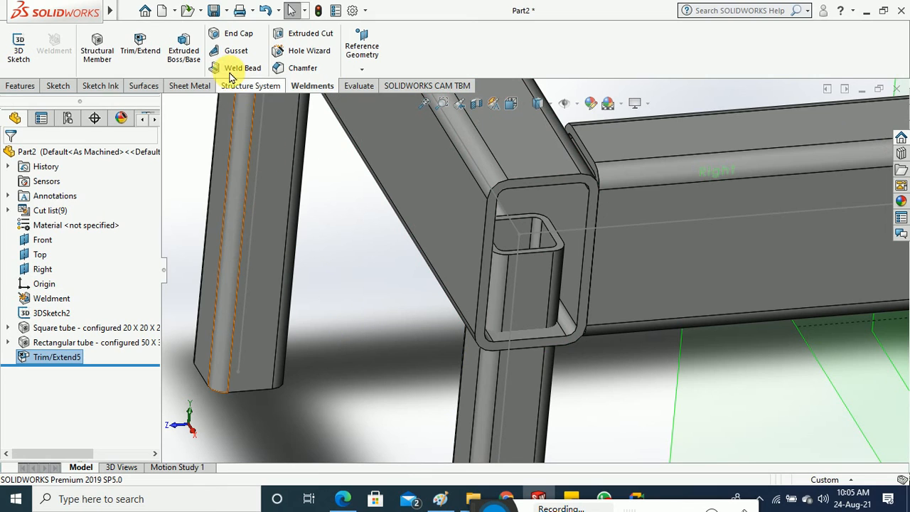
pyautogui.click(140, 44)
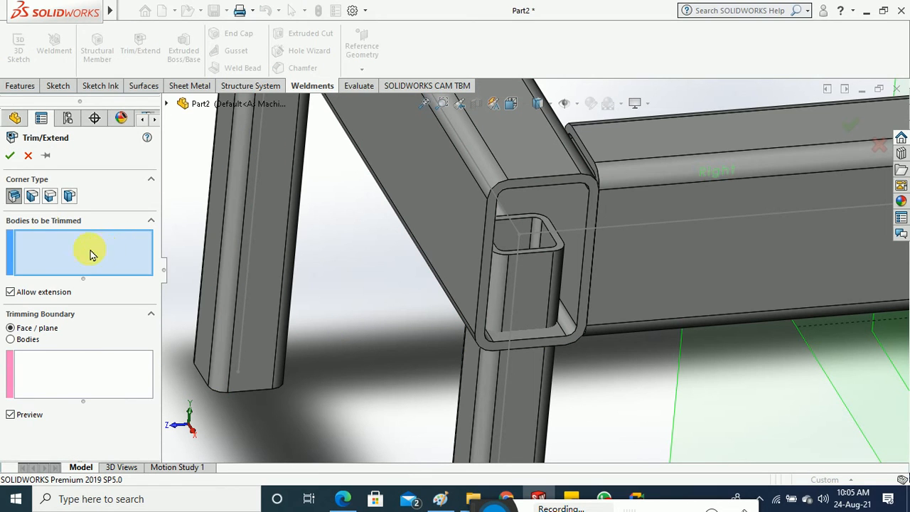
pyautogui.click(14, 196)
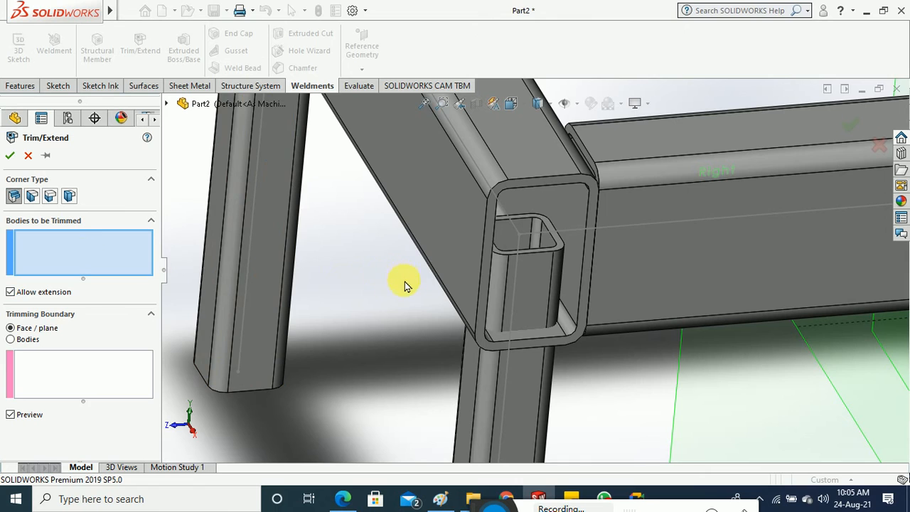
pyautogui.click(496, 373)
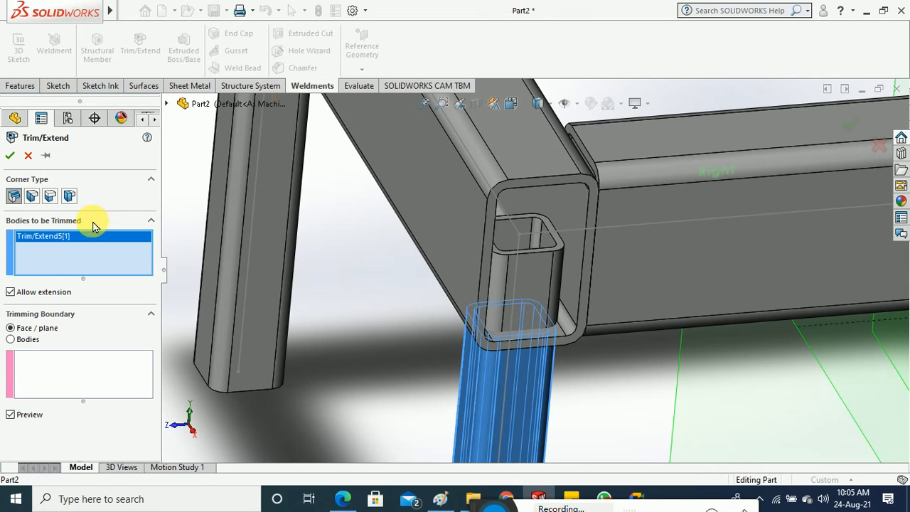
pyautogui.click(28, 155)
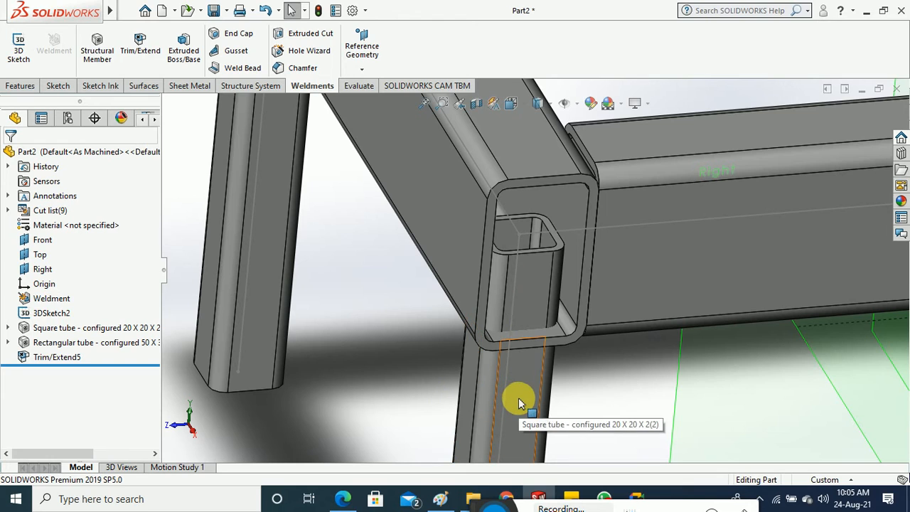
# Inspect the split corner leg by selecting its faces inside and below the rectangular tube, plus the tube's underside face.
pyautogui.click(528, 350)
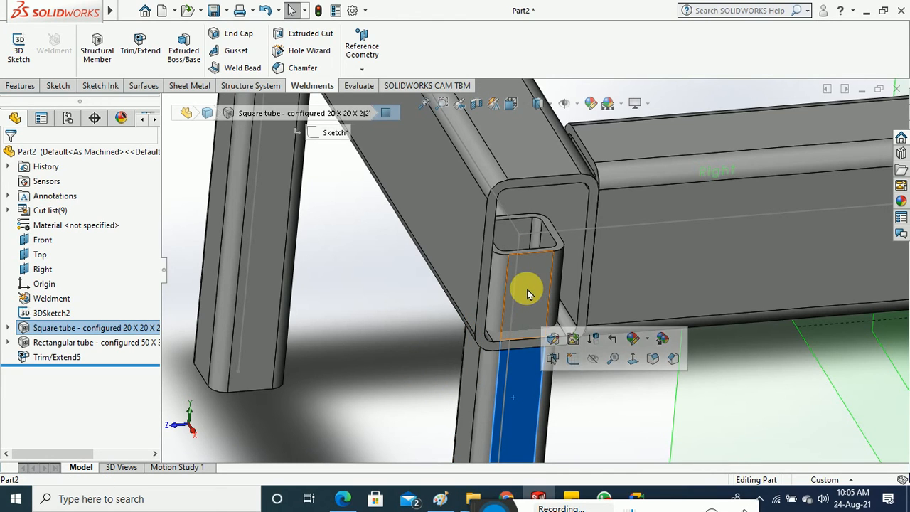
pyautogui.click(526, 293)
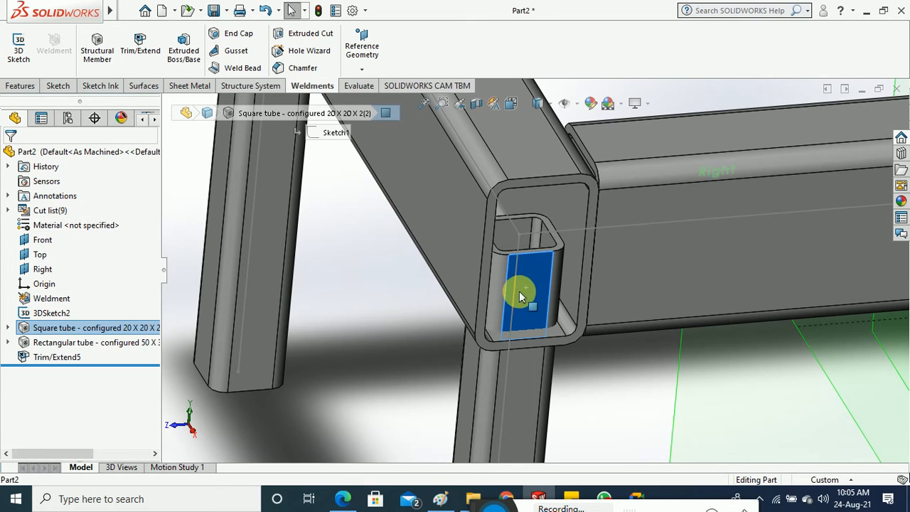
pyautogui.click(507, 405)
pyautogui.moveTo(451, 402); pyautogui.dragTo(439, 341, button='middle')
pyautogui.click(435, 341)
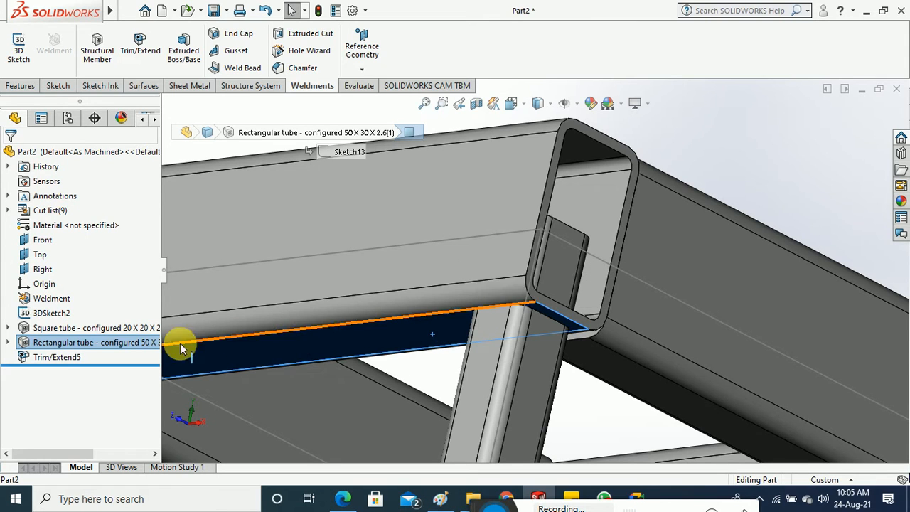
# Delete the Trim/Extend5 feature and check the corner leg by selecting its outer face.
pyautogui.rightClick(60, 357)
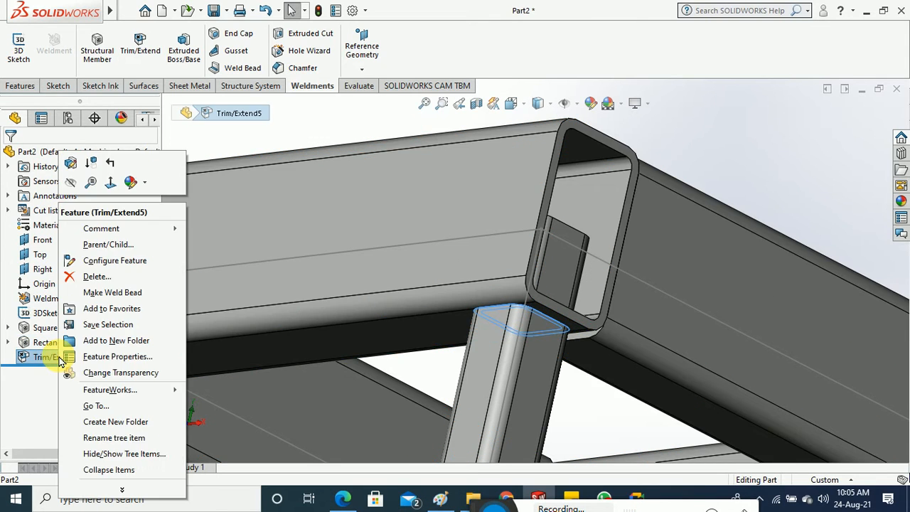
pyautogui.click(94, 276)
pyautogui.click(497, 164)
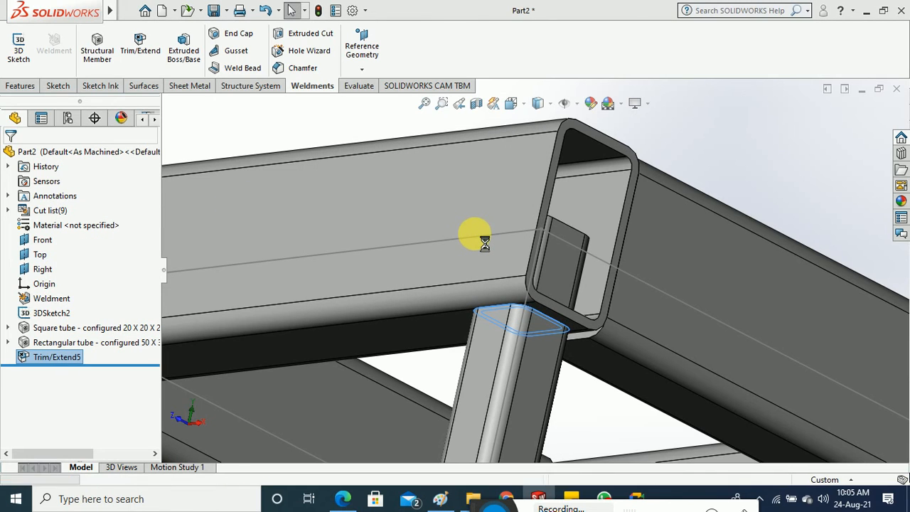
pyautogui.scroll(3, 517, 359)
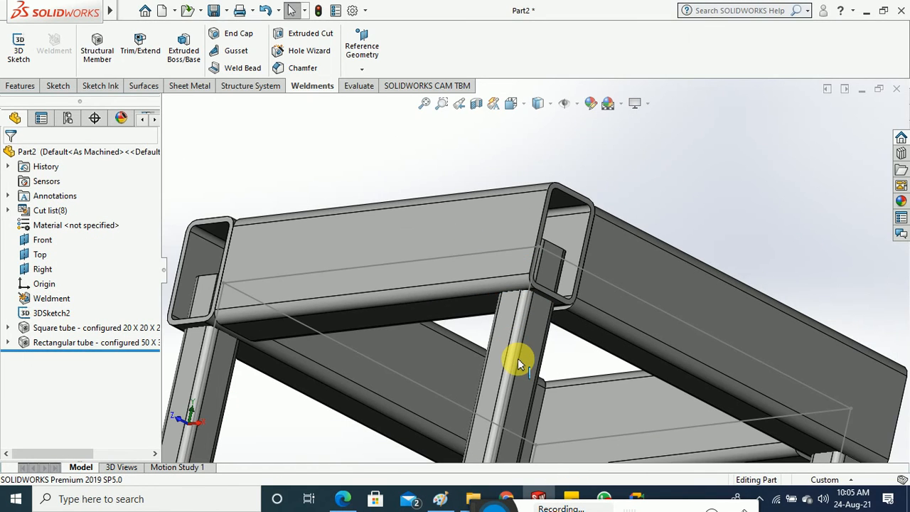
pyautogui.click(527, 363)
pyautogui.moveTo(526, 363); pyautogui.dragTo(504, 418, button='middle')
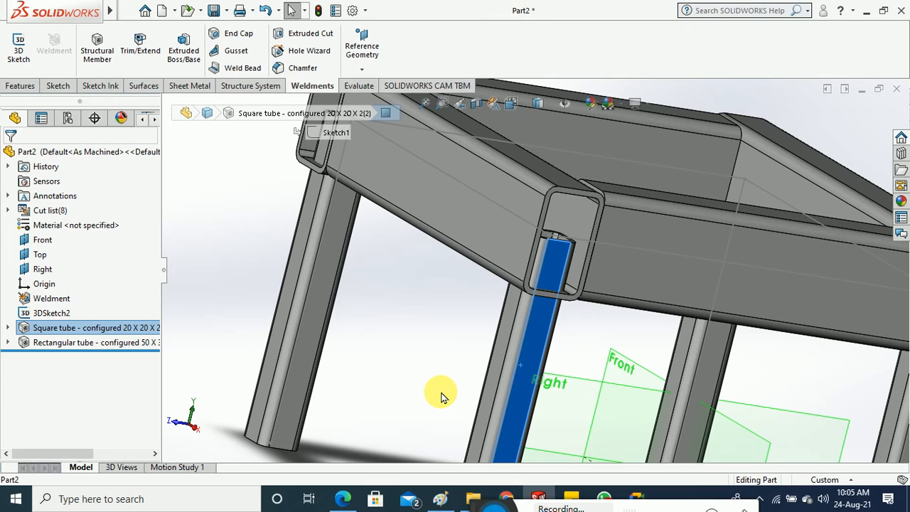
pyautogui.click(210, 208)
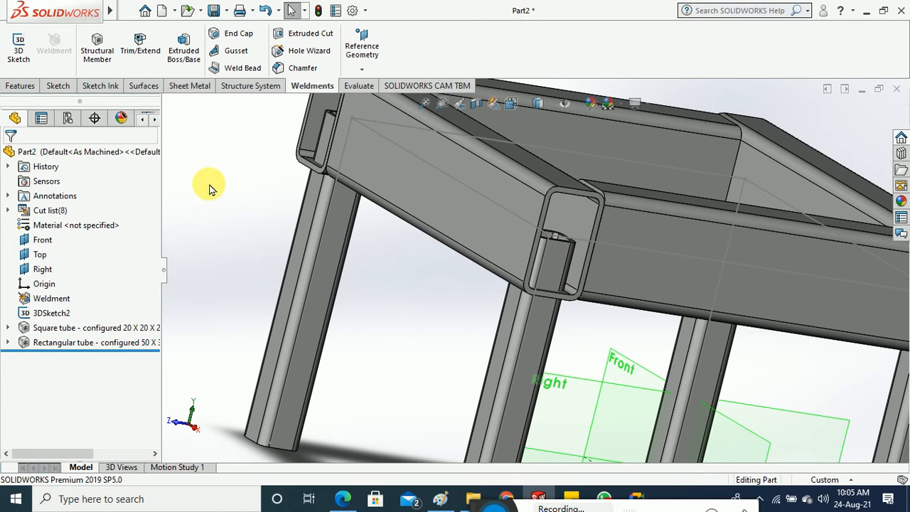
# Trim the front corner square tube leg again with the Face / plane boundary, using the underside face of the rectangular tube.
pyautogui.click(139, 43)
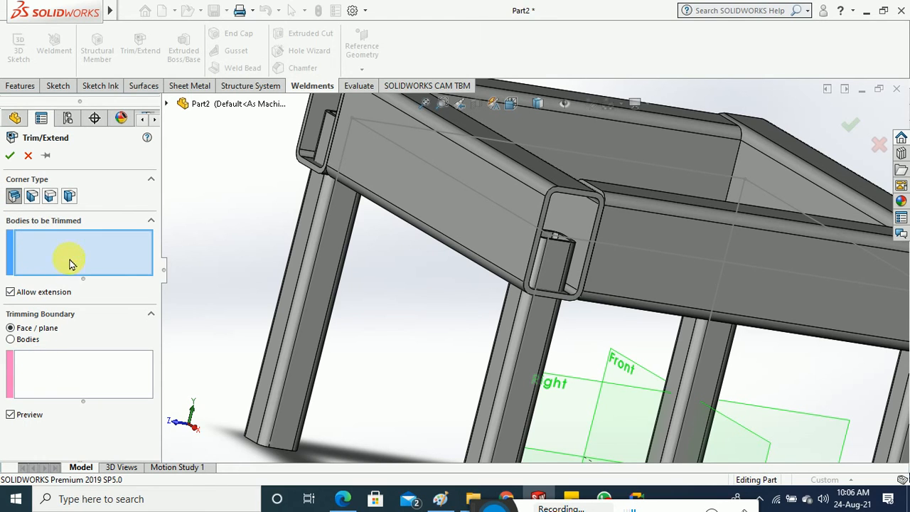
pyautogui.click(508, 376)
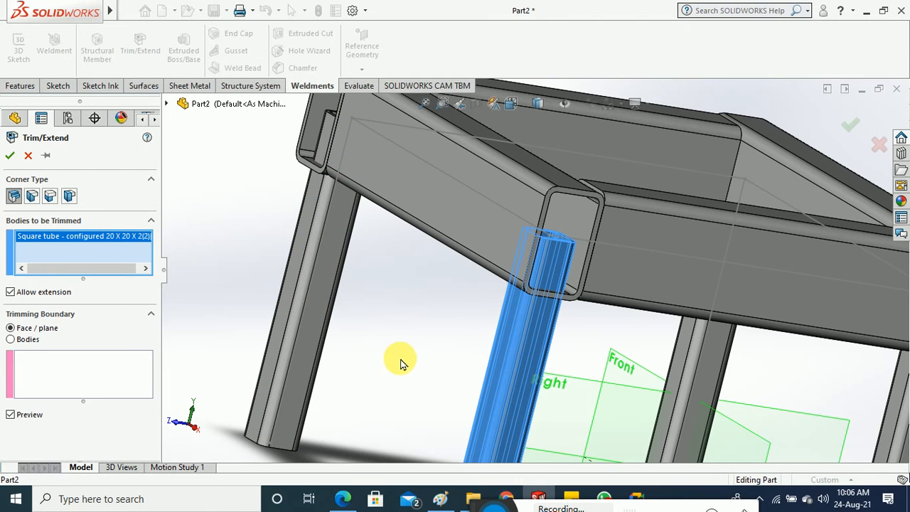
pyautogui.click(39, 369)
pyautogui.moveTo(301, 374); pyautogui.dragTo(354, 315, button='middle')
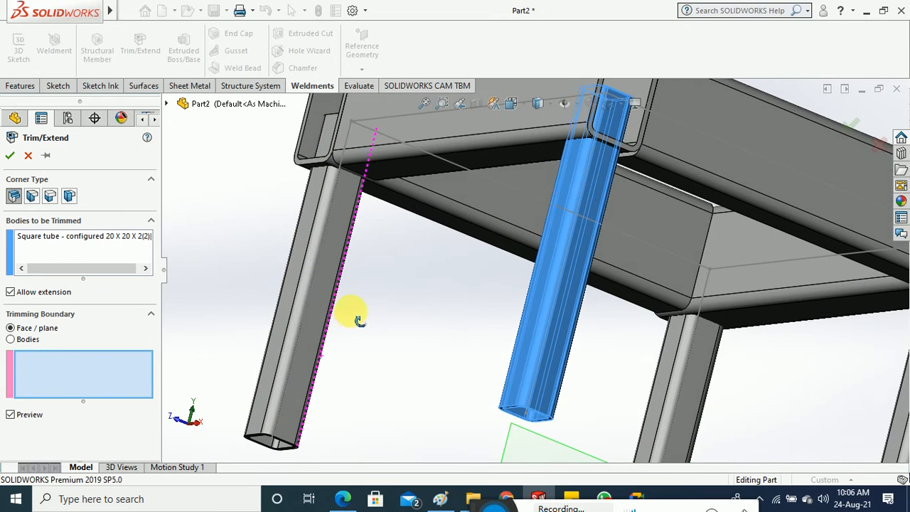
pyautogui.click(453, 162)
pyautogui.moveTo(423, 238); pyautogui.dragTo(426, 270, button='middle')
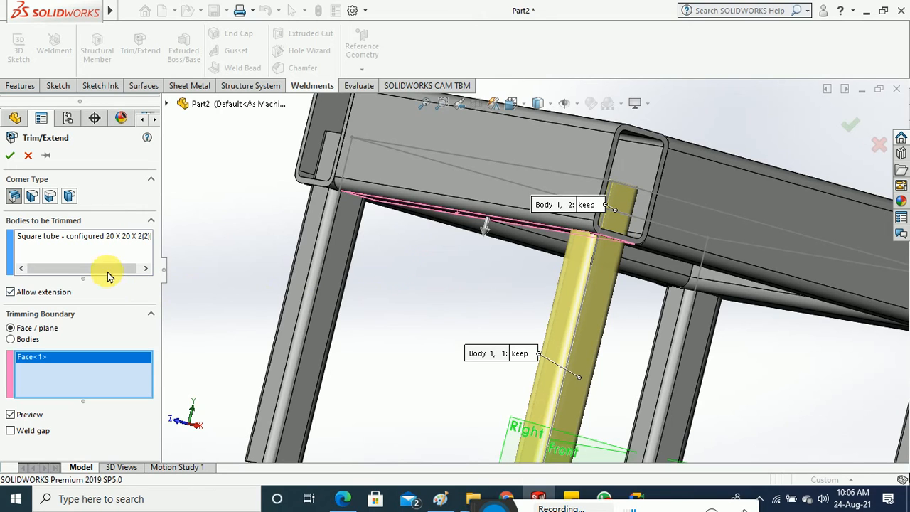
pyautogui.click(10, 158)
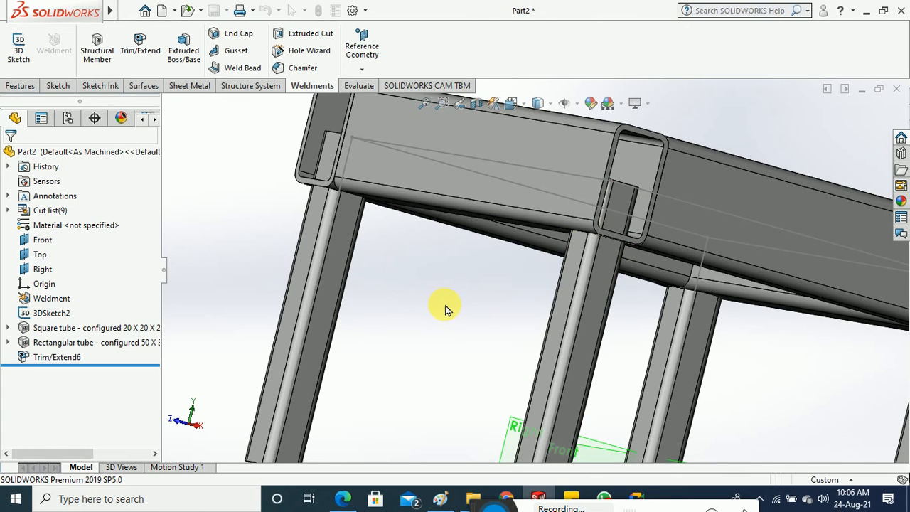
# Try deleting the piece of the corner leg inside the rectangular tube, and undo the deletion.
pyautogui.moveTo(445, 309); pyautogui.dragTo(494, 315, button='middle')
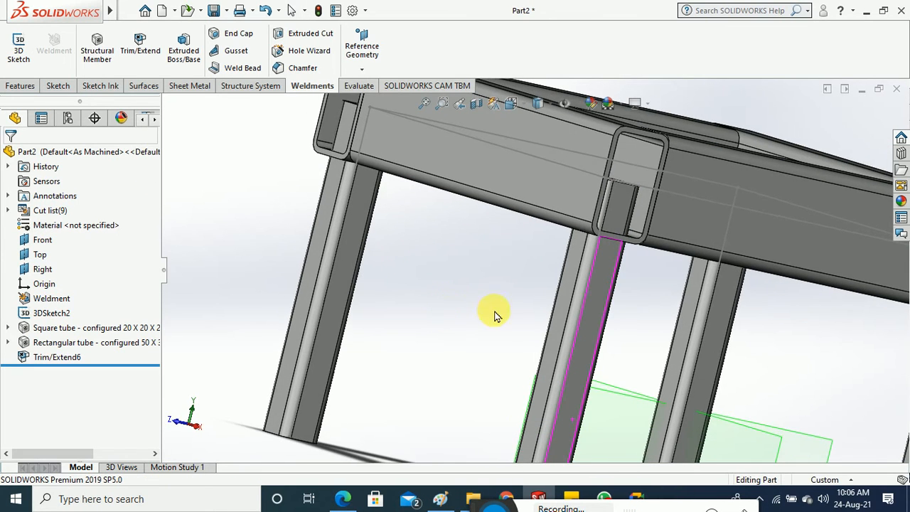
pyautogui.click(596, 315)
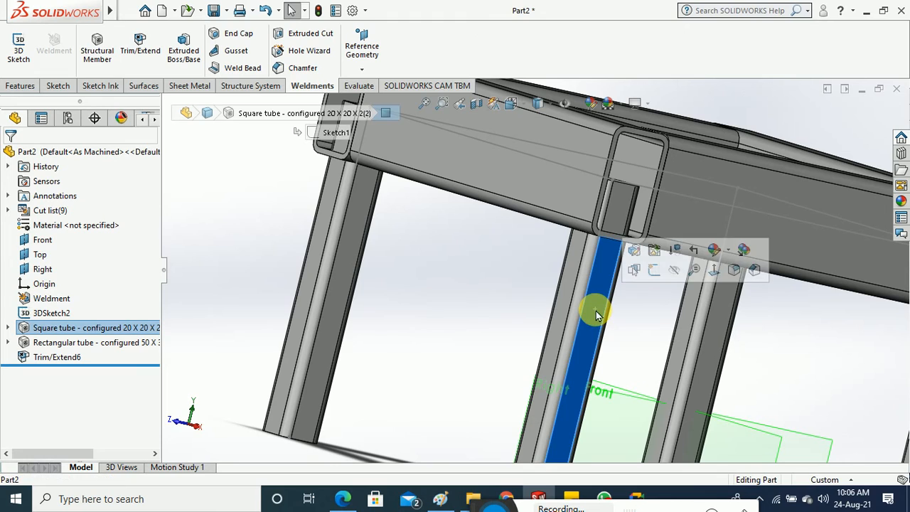
pyautogui.click(620, 215)
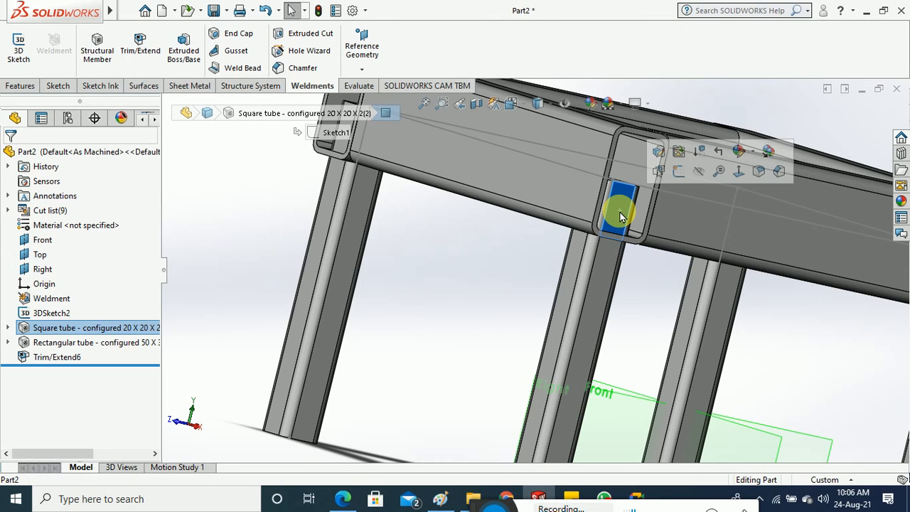
pyautogui.rightClick(620, 215)
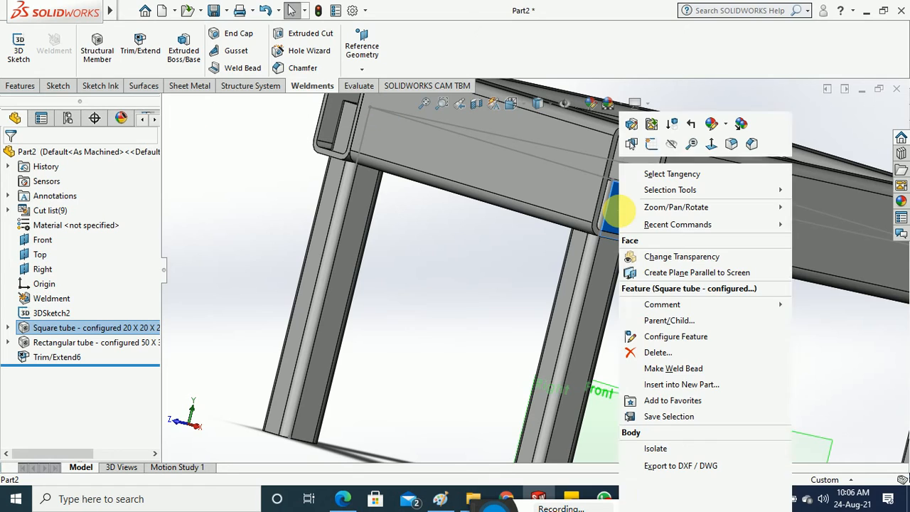
pyautogui.click(681, 353)
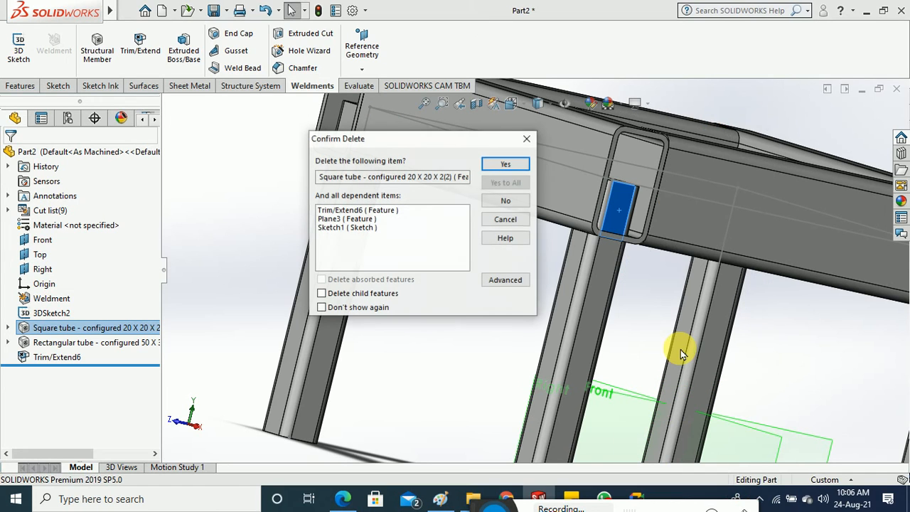
pyautogui.click(515, 168)
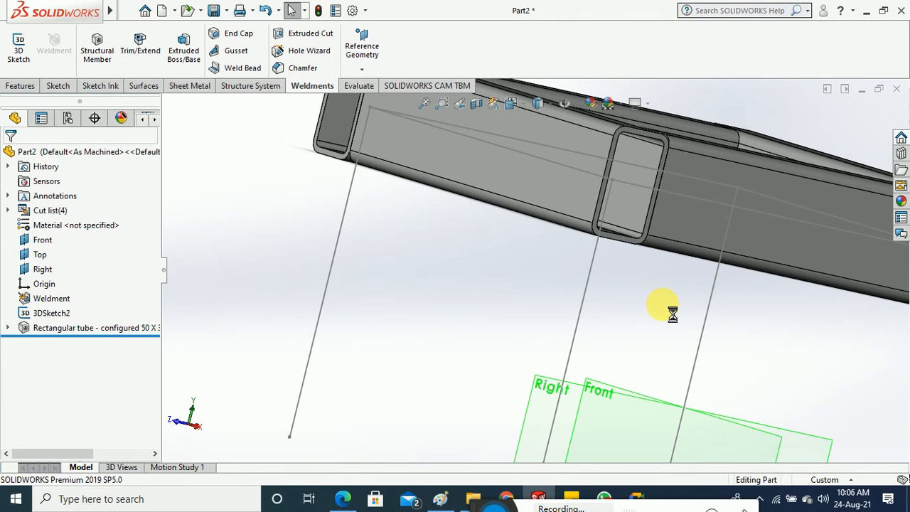
pyautogui.hotkey('ctrl', 'z')
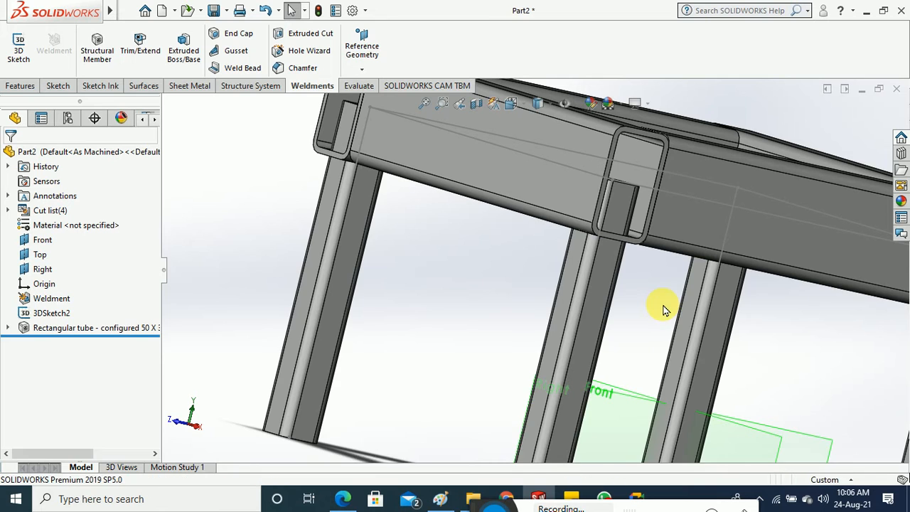
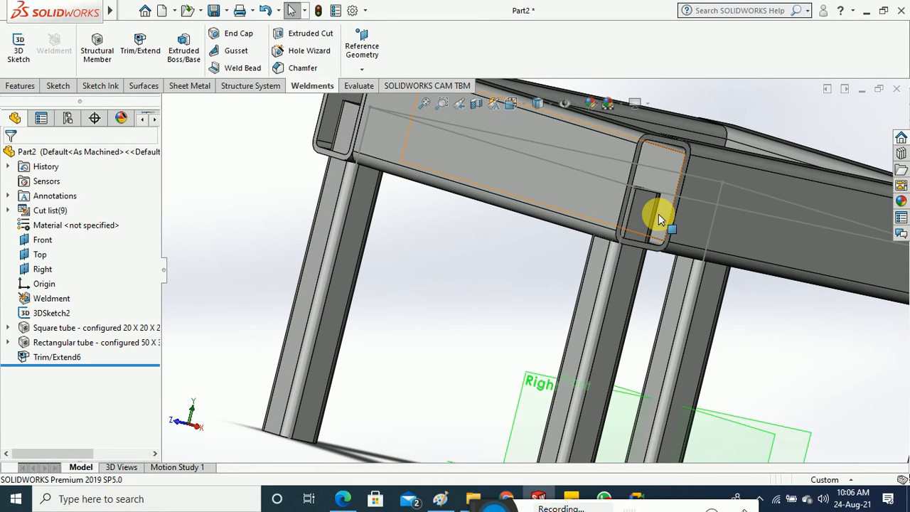
pyautogui.rightClick(68, 367)
pyautogui.click(78, 161)
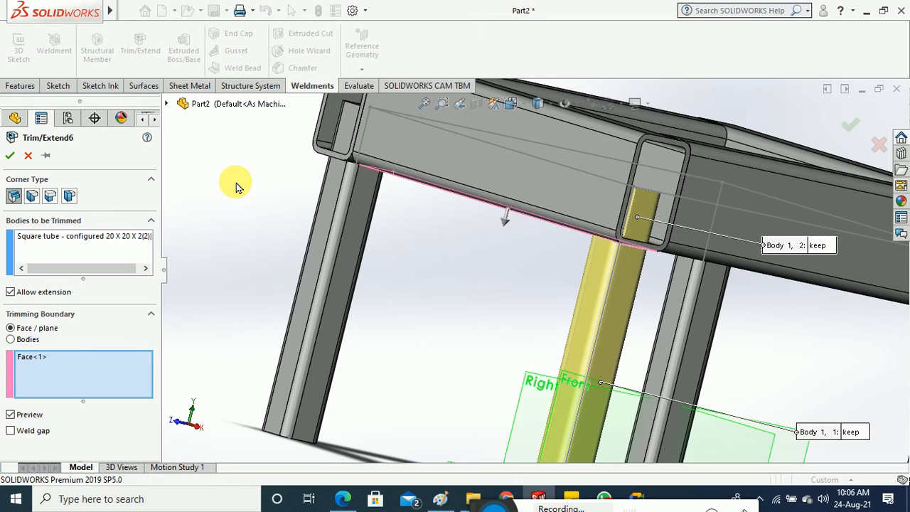
pyautogui.click(32, 197)
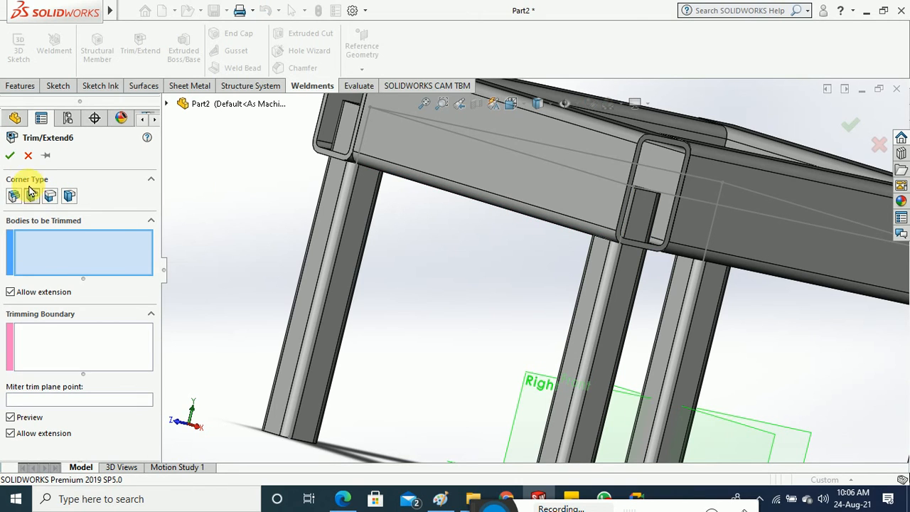
pyautogui.press('Return')
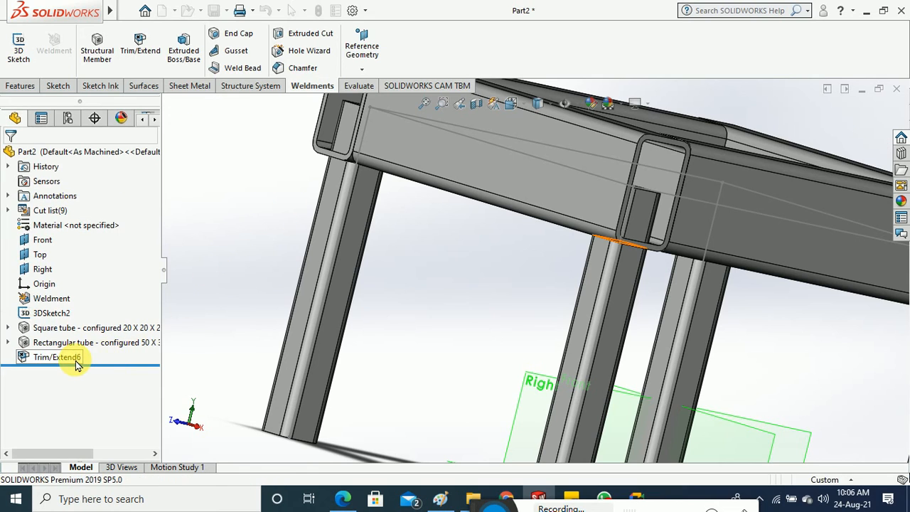
# Delete the Trim/Extend6 feature.
pyautogui.click(77, 360)
pyautogui.rightClick(77, 359)
pyautogui.click(122, 275)
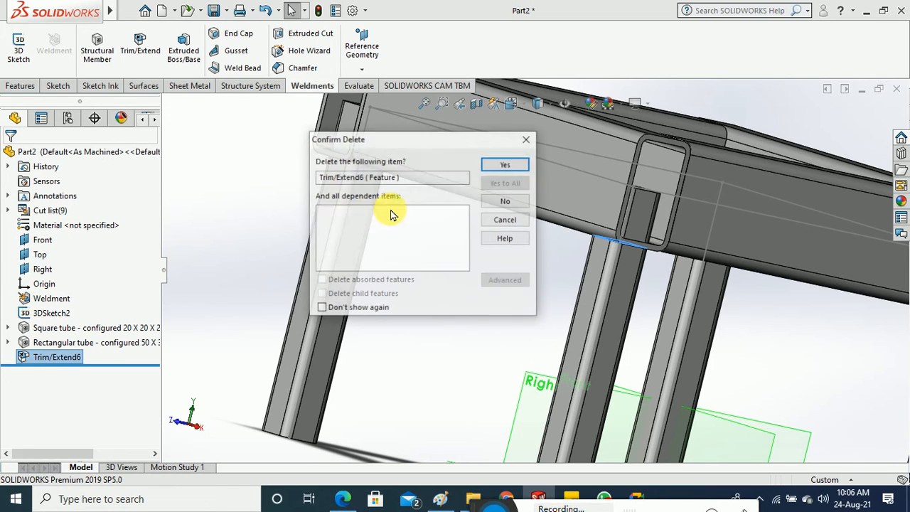
pyautogui.click(496, 166)
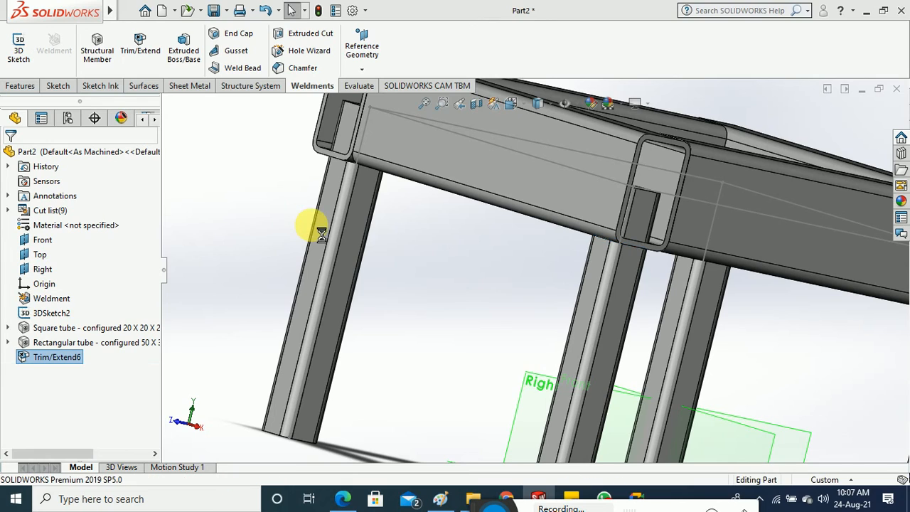
# Try trimming the front corner square tube leg against the rectangular tube with the End Miter corner type and inspect the corner.
pyautogui.click(141, 51)
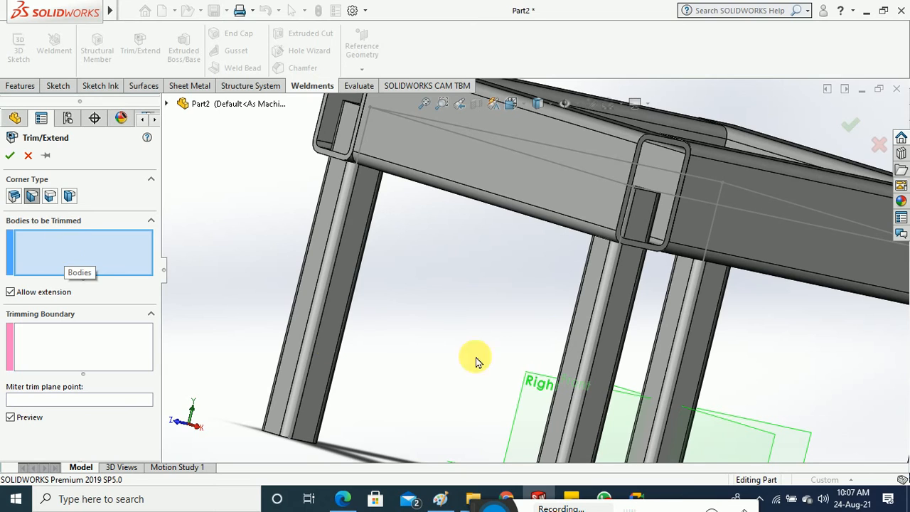
pyautogui.click(584, 332)
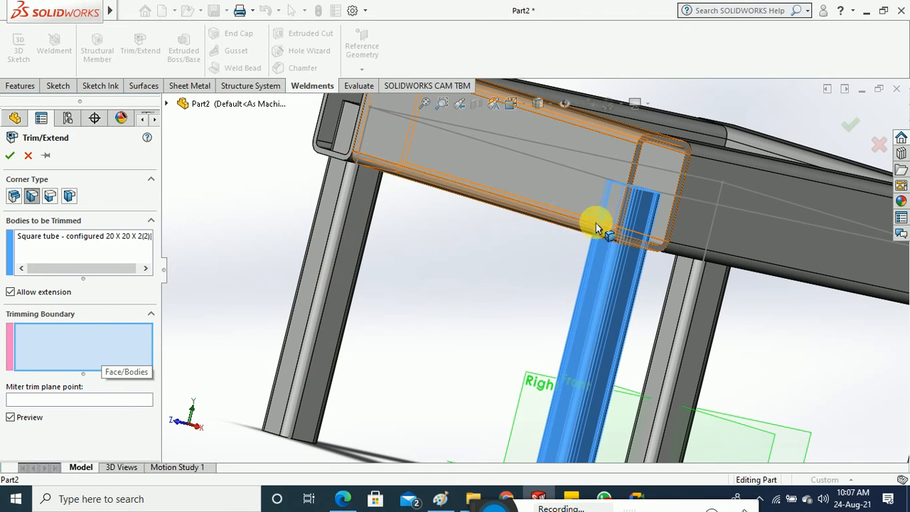
pyautogui.click(554, 206)
pyautogui.moveTo(538, 239); pyautogui.dragTo(490, 320, button='middle')
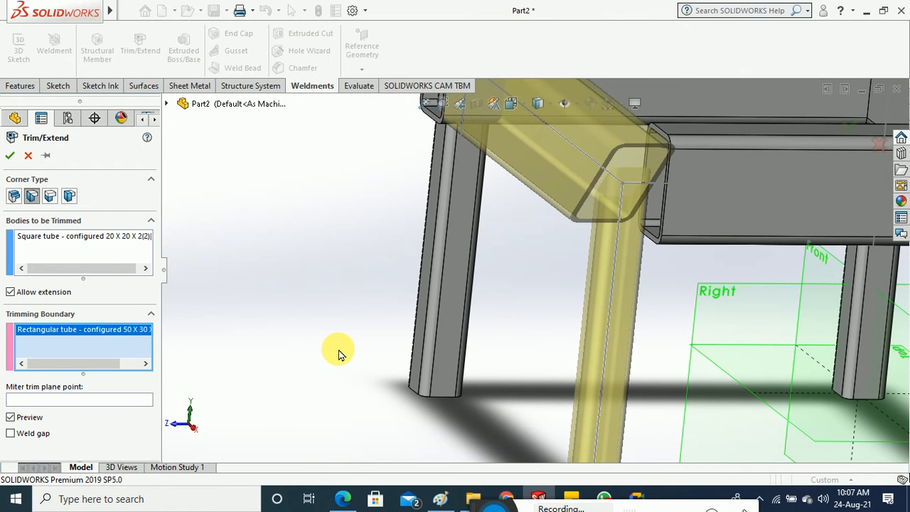
pyautogui.moveTo(339, 353); pyautogui.dragTo(366, 366, button='middle')
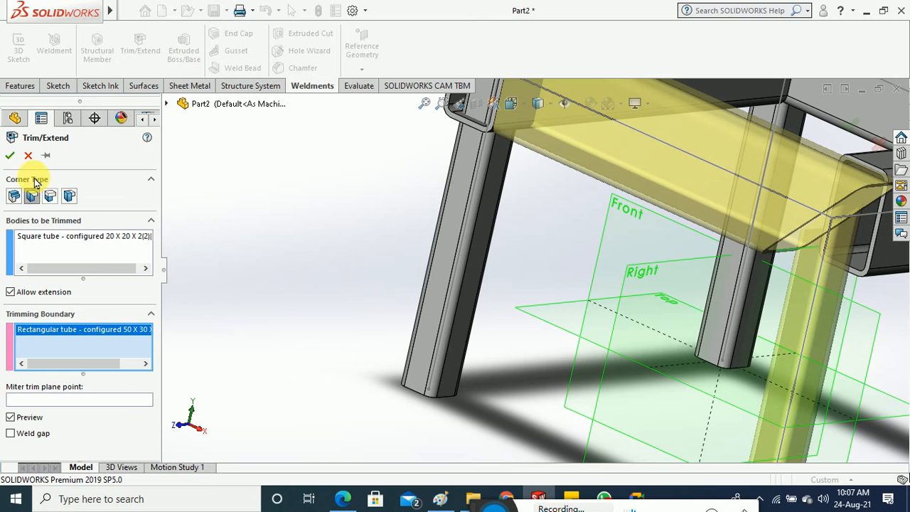
pyautogui.click(10, 158)
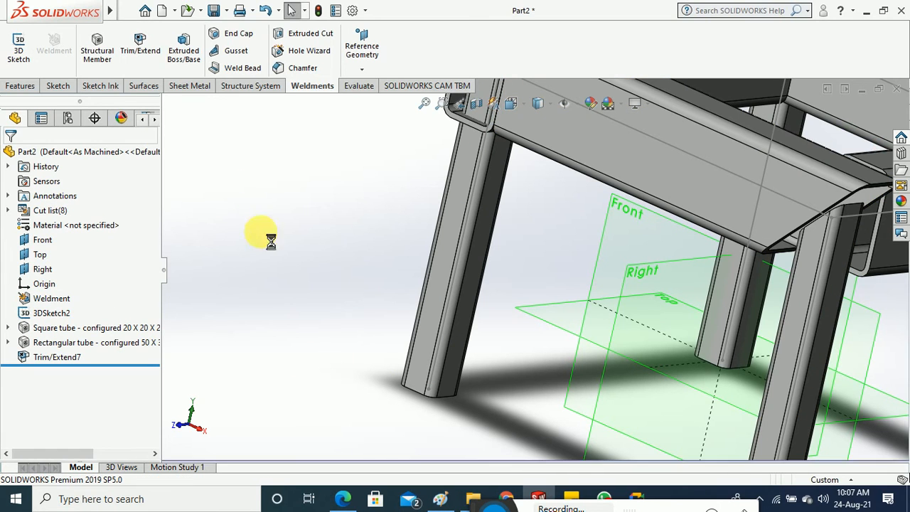
pyautogui.moveTo(284, 272); pyautogui.dragTo(309, 311, button='middle')
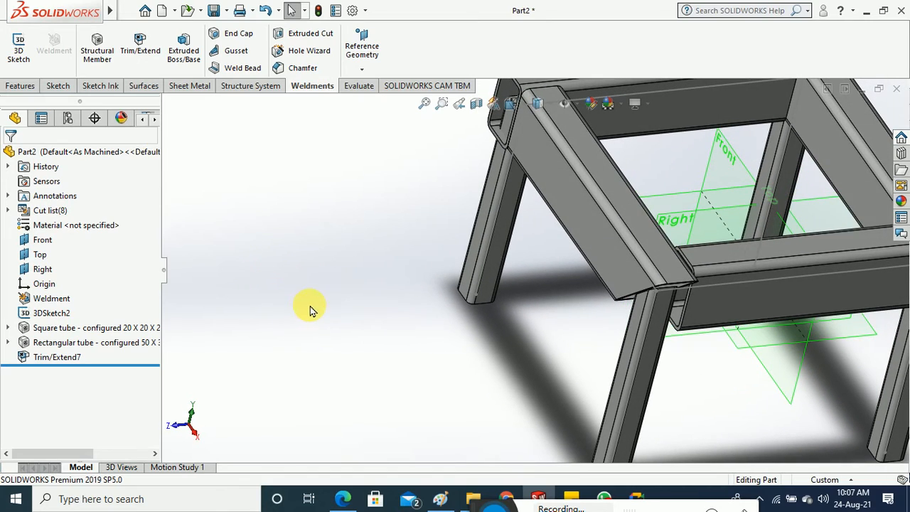
# Delete the Trim/Extend7 feature.
pyautogui.click(45, 357)
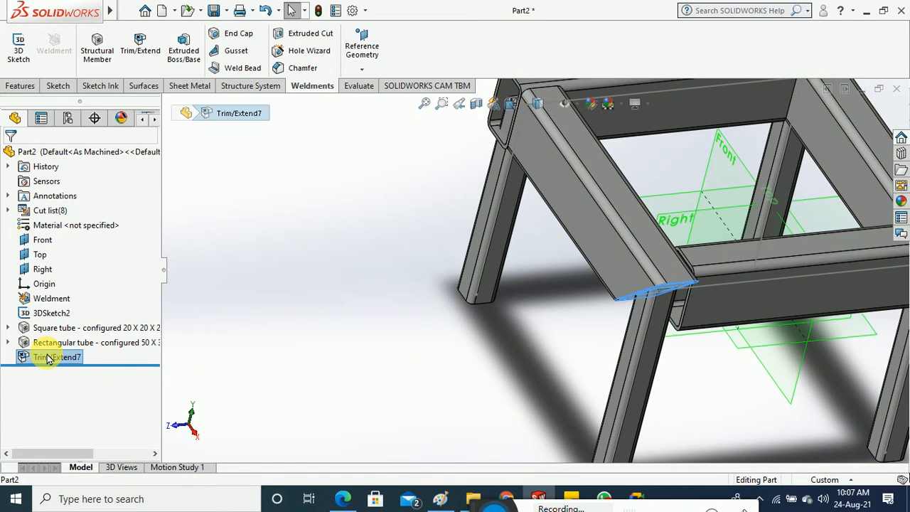
pyautogui.rightClick(47, 357)
pyautogui.click(80, 276)
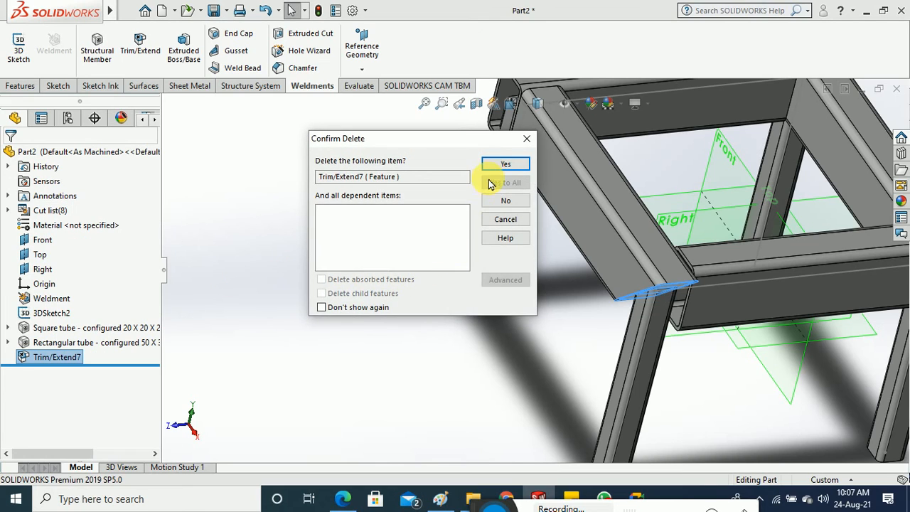
pyautogui.press('Return')
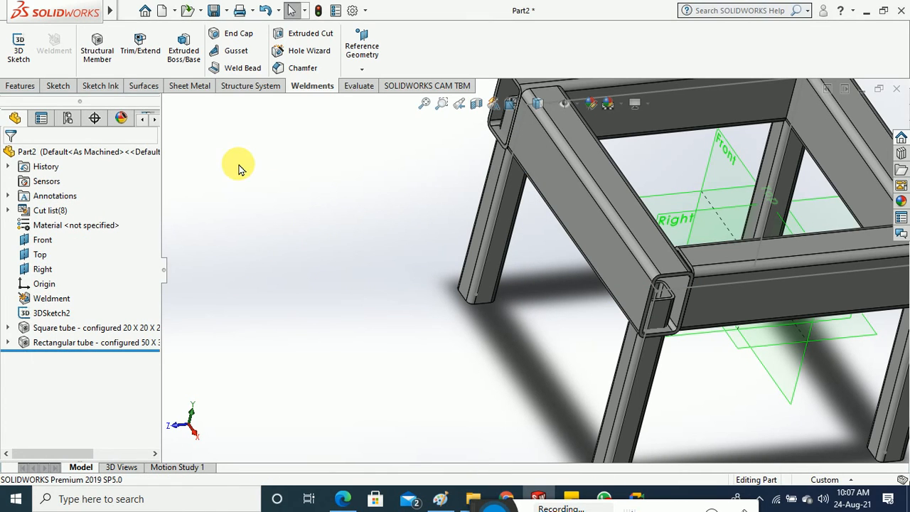
# Set up an End Miter trim of the rectangular tube on the +Z side, with the +X side tube as the trimming boundary.
pyautogui.click(140, 46)
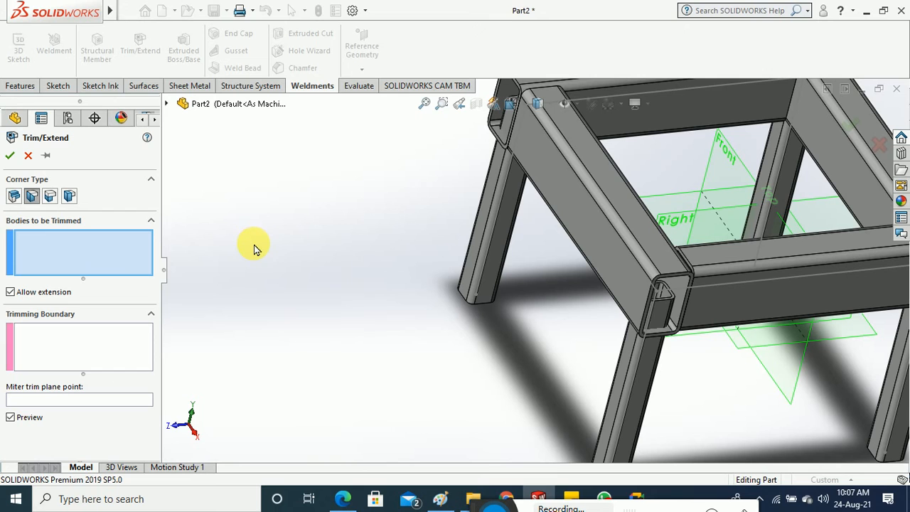
pyautogui.click(619, 229)
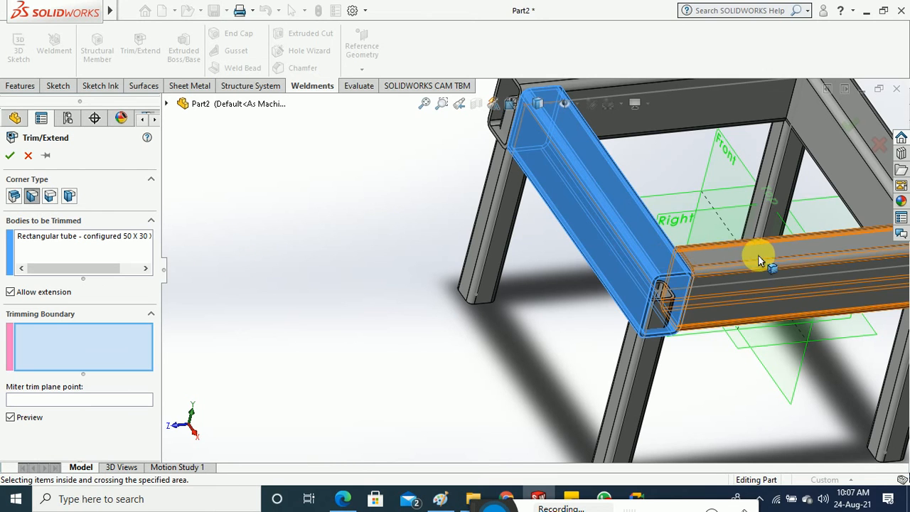
pyautogui.click(762, 263)
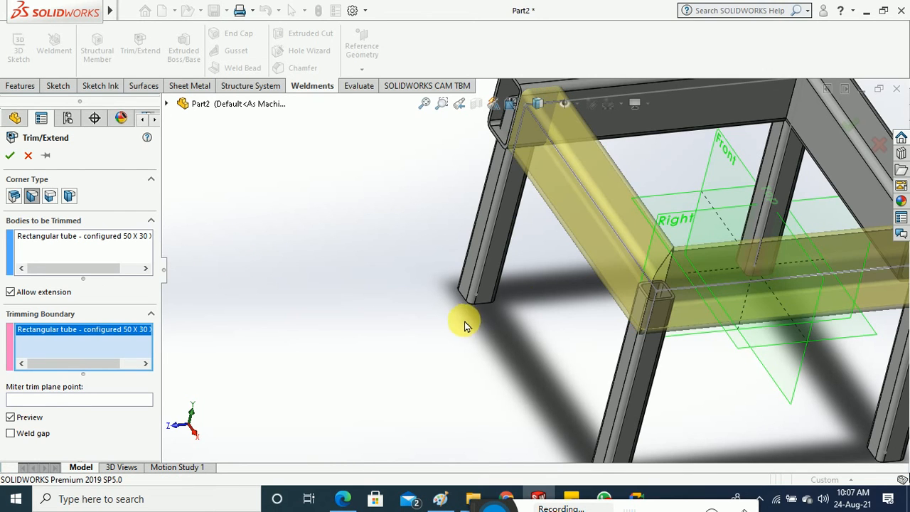
pyautogui.moveTo(465, 323); pyautogui.dragTo(460, 363, button='middle')
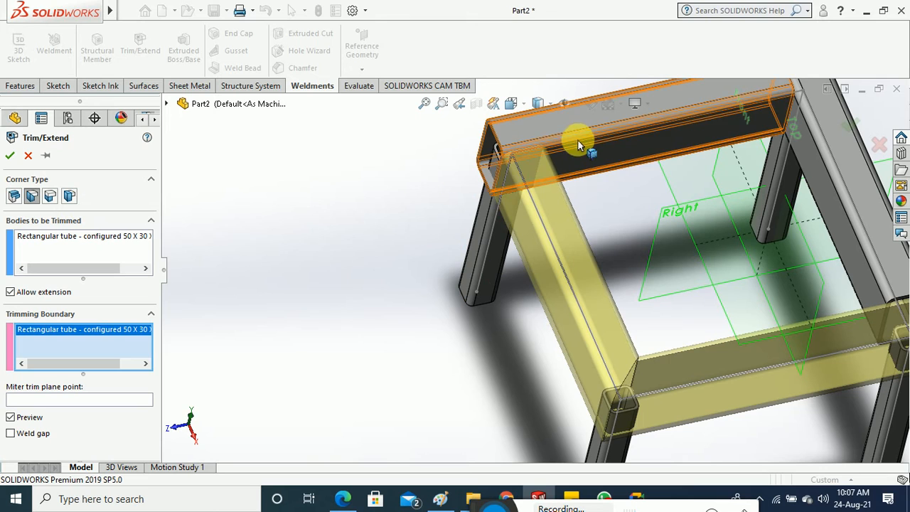
# Replace the trimming boundary with the −X side rectangular tube and apply the end miter to the +Z side tube.
pyautogui.click(99, 257)
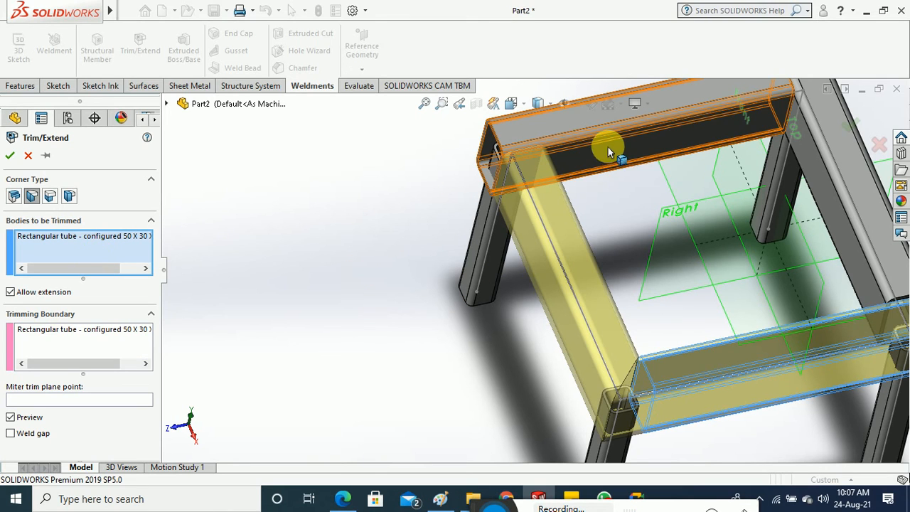
pyautogui.click(133, 337)
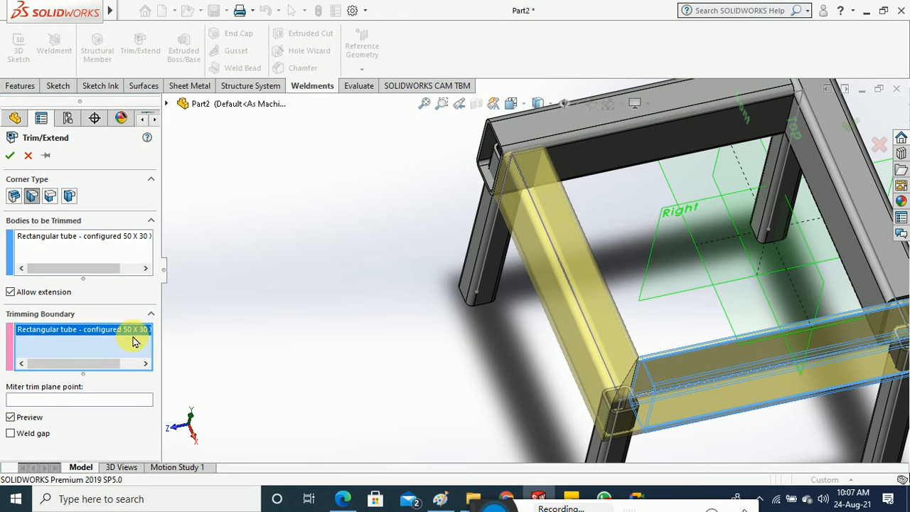
pyautogui.click(573, 143)
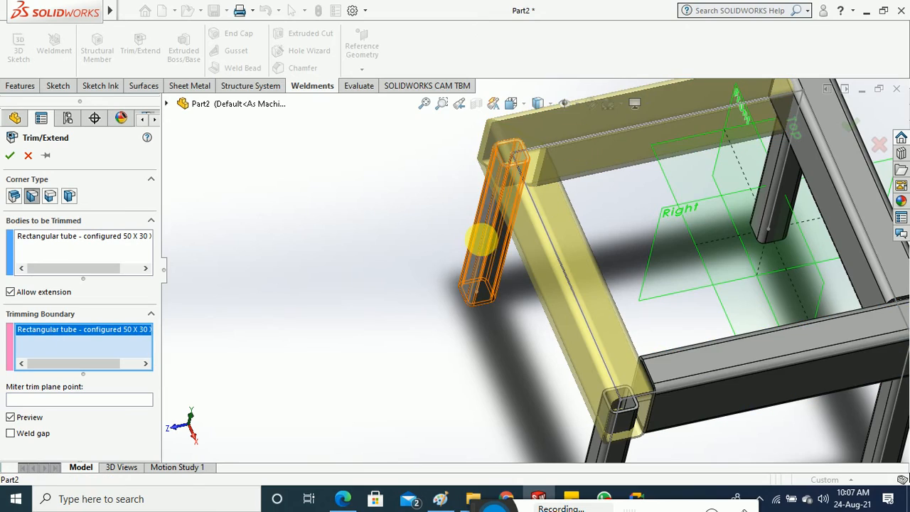
pyautogui.moveTo(480, 237); pyautogui.dragTo(537, 231, button='middle')
pyautogui.scroll(-3, 526, 235)
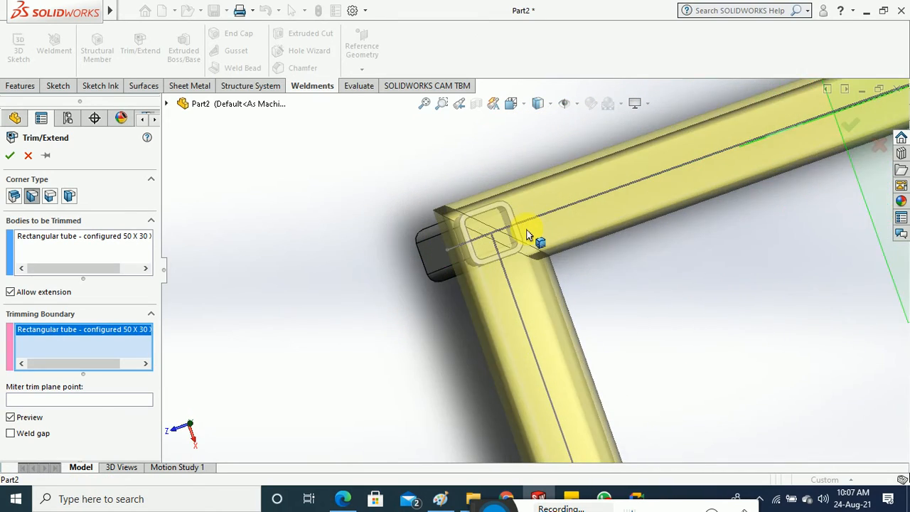
pyautogui.scroll(3, 524, 240)
pyautogui.scroll(3, 524, 241)
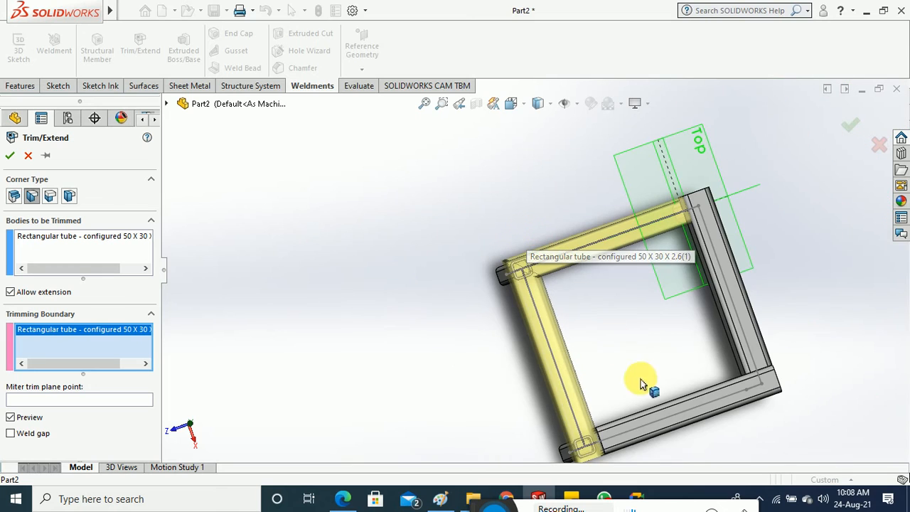
pyautogui.scroll(-1, 573, 234)
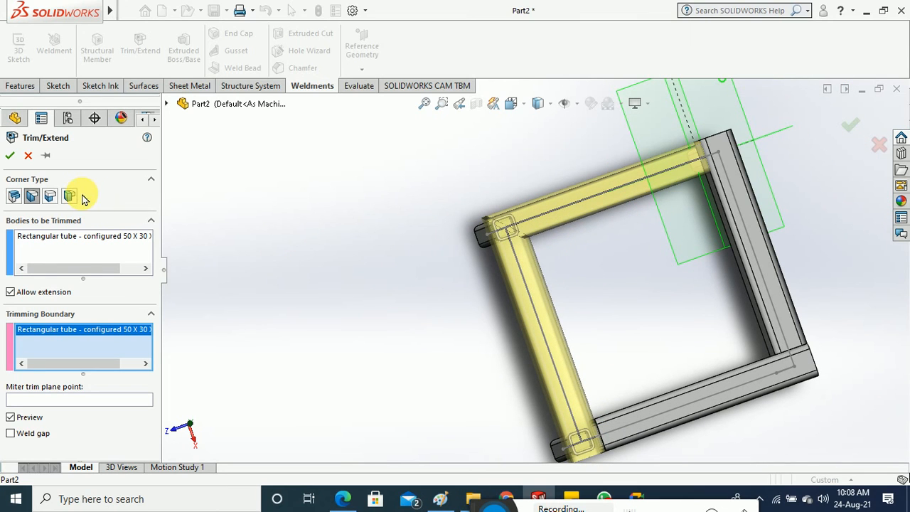
pyautogui.click(10, 157)
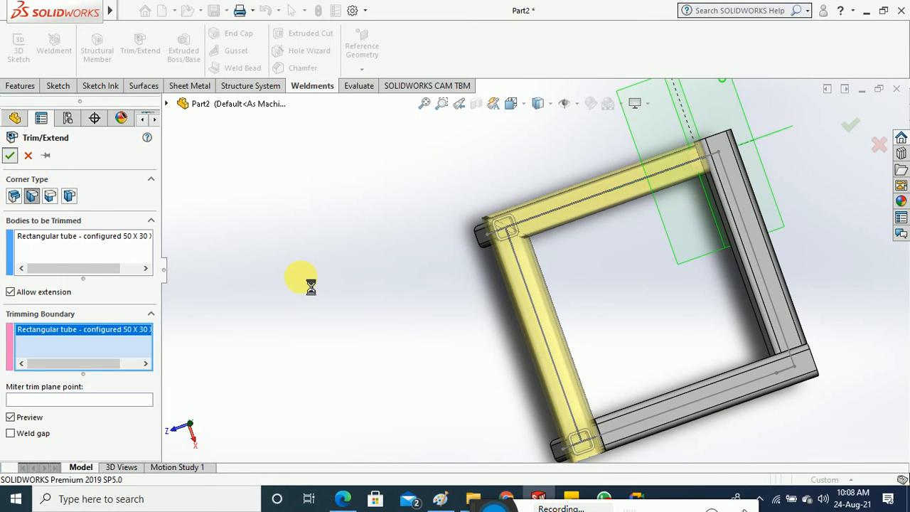
pyautogui.moveTo(361, 332); pyautogui.dragTo(358, 244, button='middle')
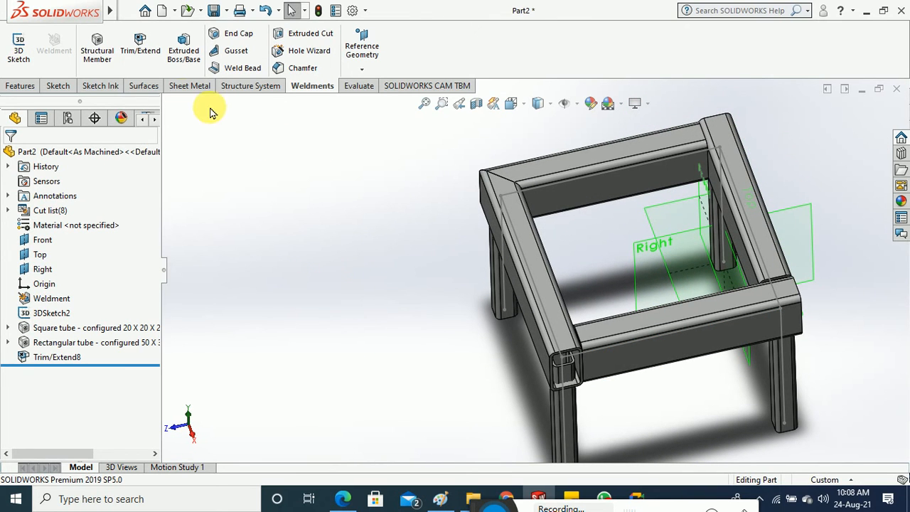
# End-miter the +Z side rectangular tube with the +X side tube at their shared frame corner.
pyautogui.click(132, 61)
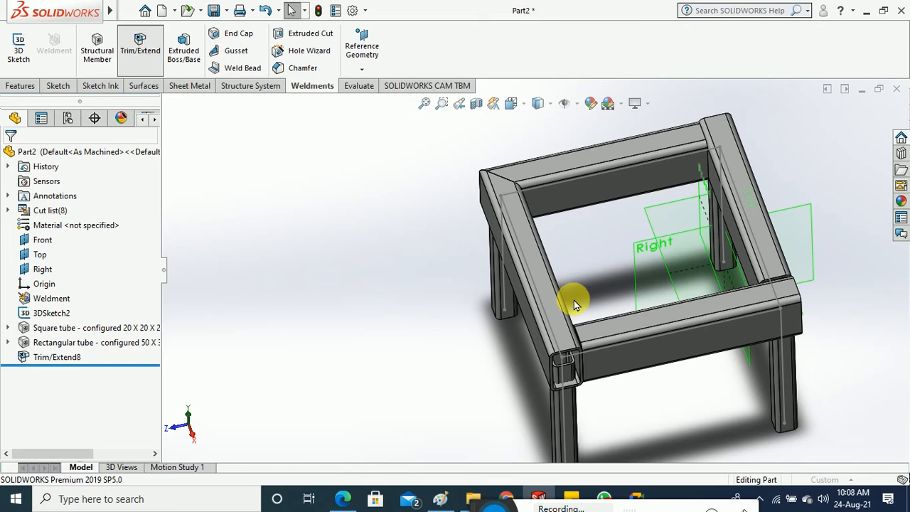
pyautogui.click(558, 303)
pyautogui.click(634, 343)
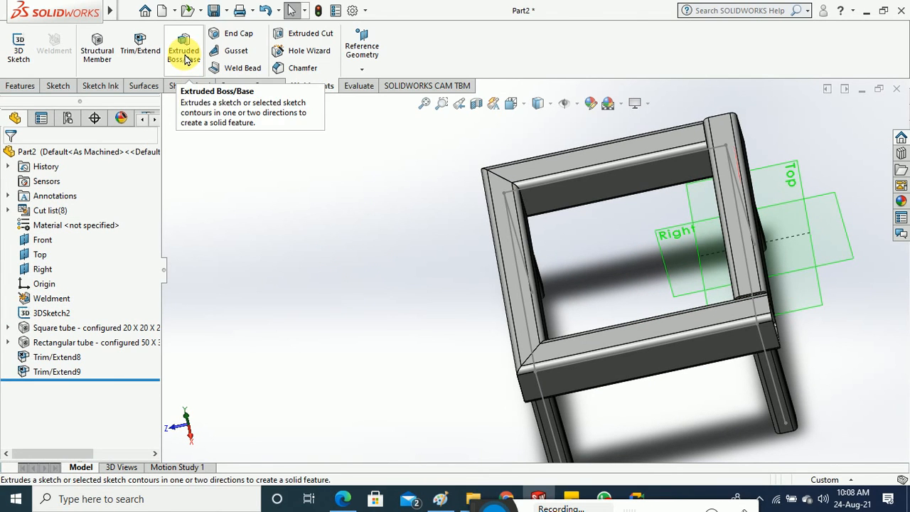
# End-miter the +X side rectangular tube with the −Z side tube at their shared frame corner.
pyautogui.click(140, 50)
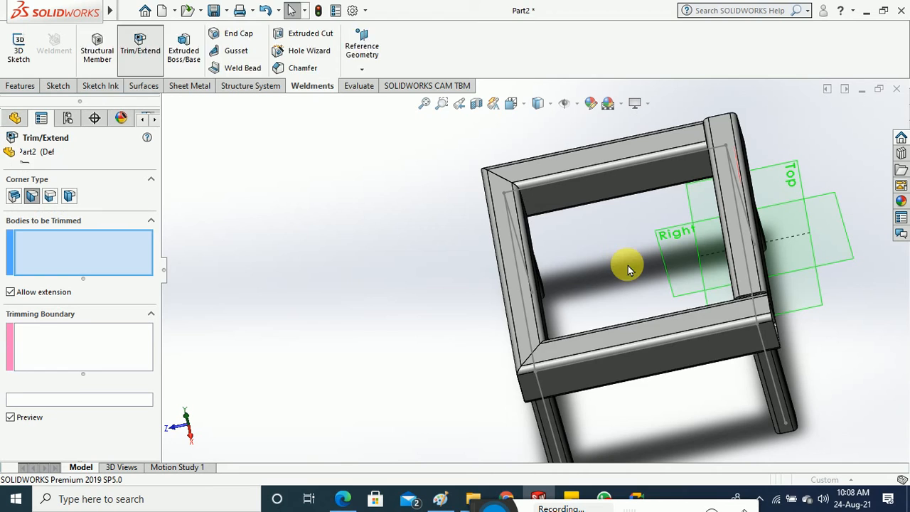
pyautogui.click(686, 327)
pyautogui.click(764, 285)
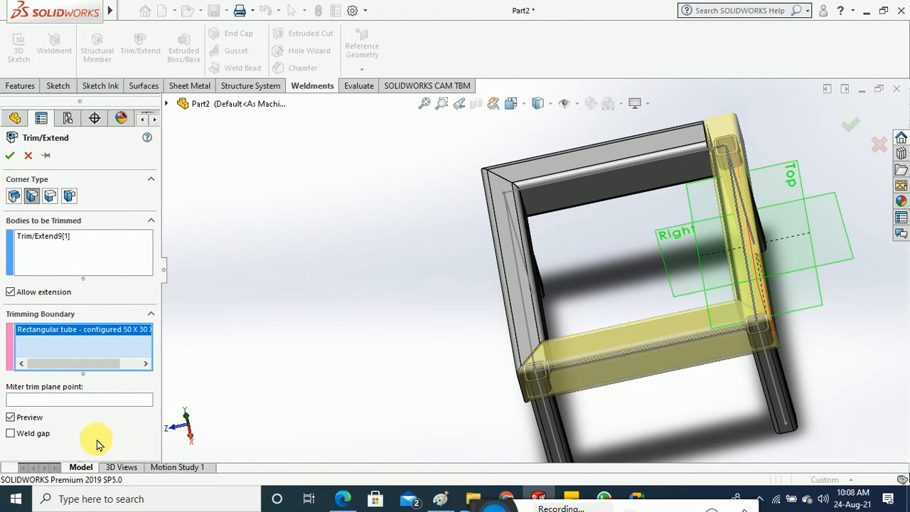
pyautogui.moveTo(310, 286); pyautogui.dragTo(328, 337, button='middle')
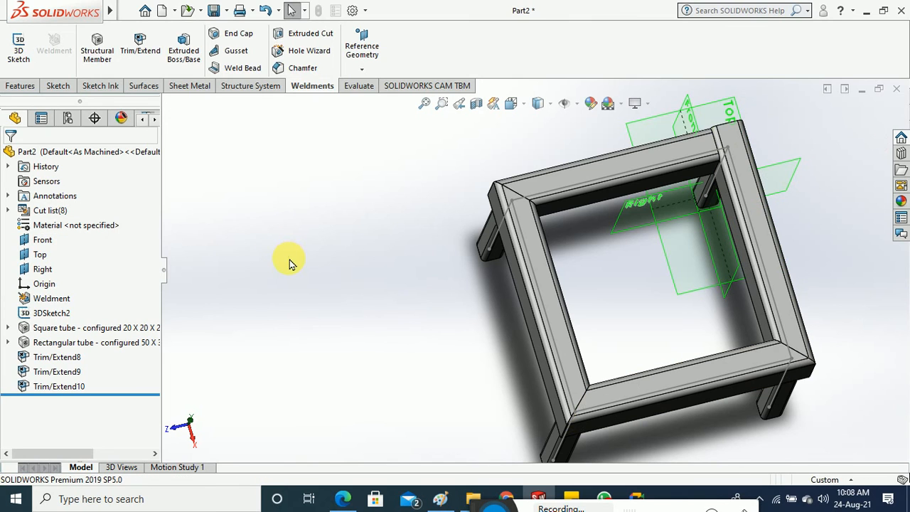
# End-miter the −X side rectangular tube with the −Z side tube at the remaining frame corner, and select that trim feature.
pyautogui.click(140, 54)
pyautogui.click(702, 165)
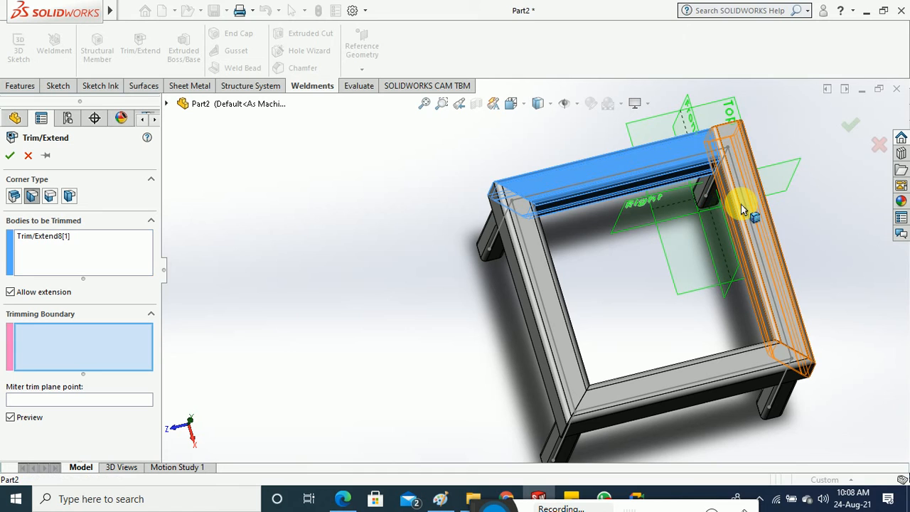
pyautogui.click(782, 236)
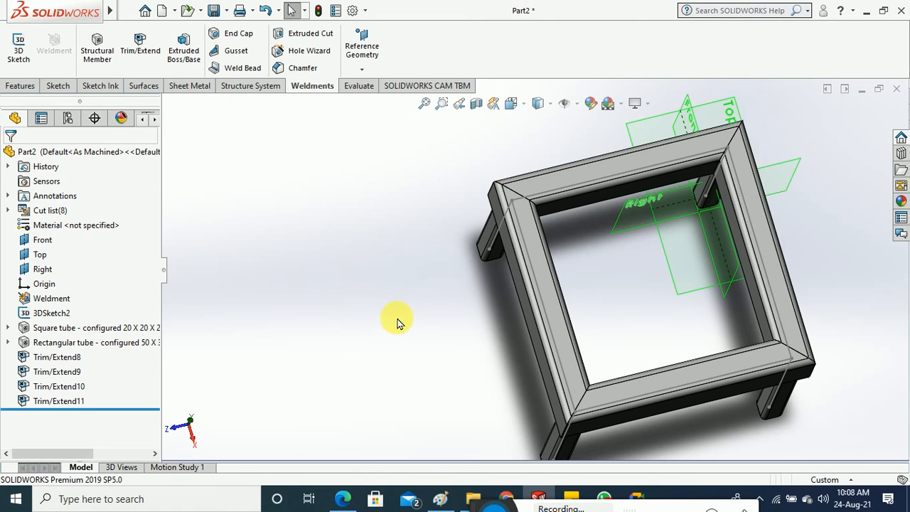
pyautogui.moveTo(397, 322); pyautogui.dragTo(522, 381, button='middle')
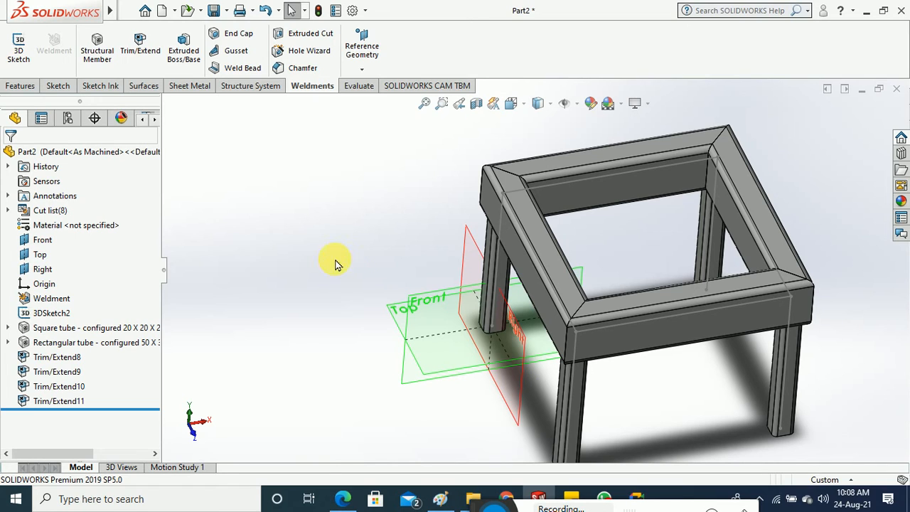
pyautogui.click(82, 403)
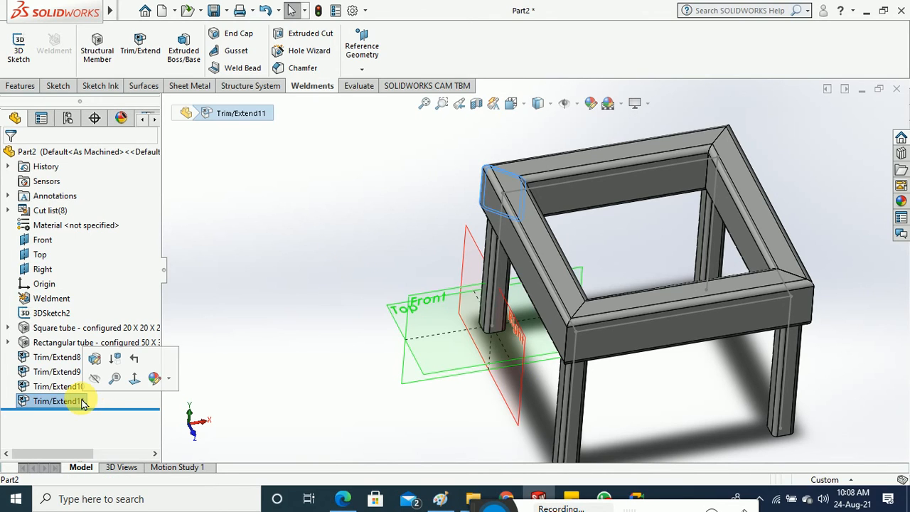
# Delete the four end-miter trim features, Trim/Extend8 through Trim/Extend11, from the top frame corners.
pyautogui.keyDown('ctrl'); pyautogui.click(74, 388); pyautogui.keyUp('ctrl')
pyautogui.keyDown('ctrl'); pyautogui.click(68, 370); pyautogui.keyUp('ctrl')
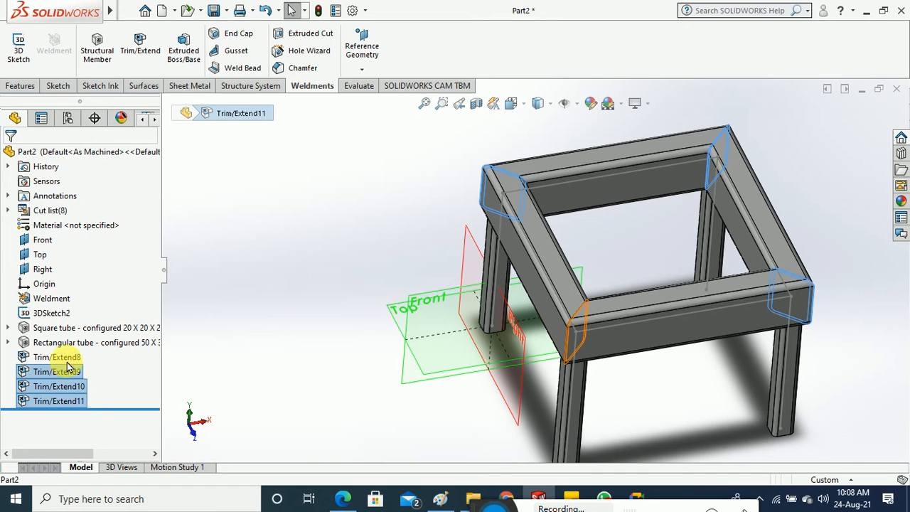
pyautogui.rightClick(68, 363)
pyautogui.click(78, 307)
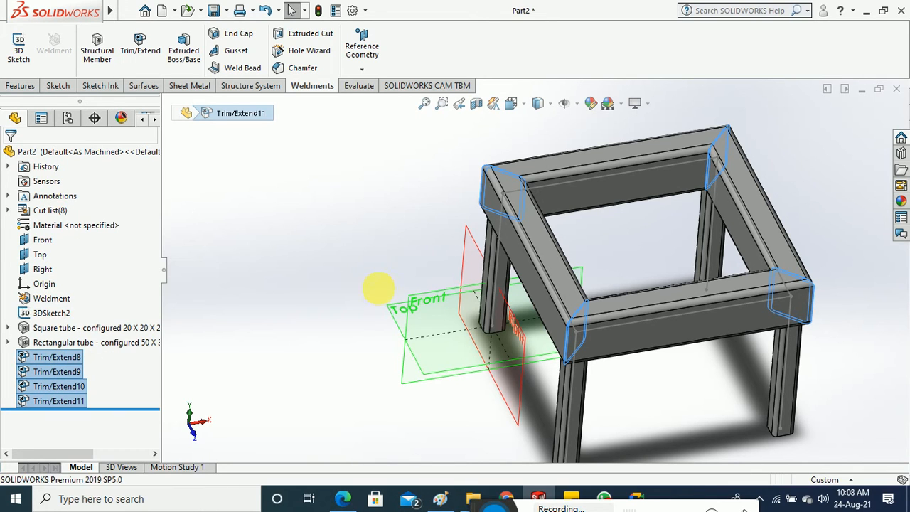
pyautogui.click(513, 170)
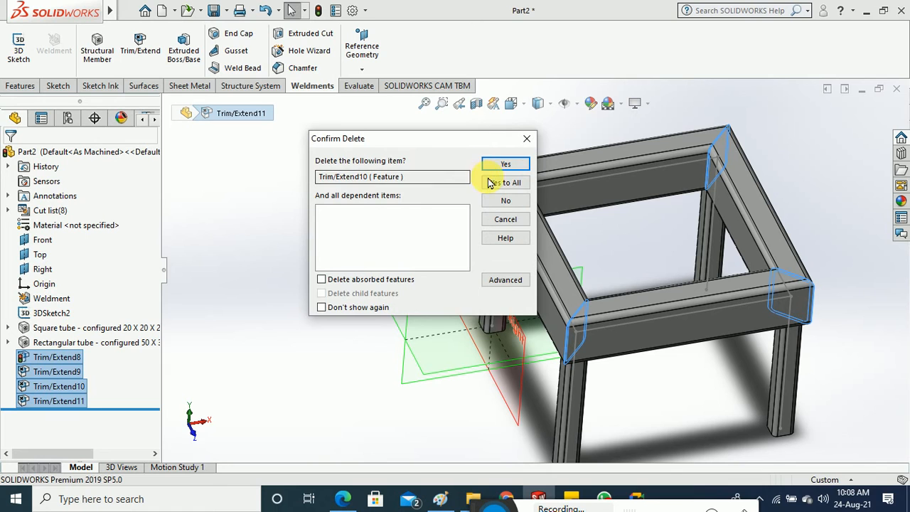
pyautogui.click(490, 183)
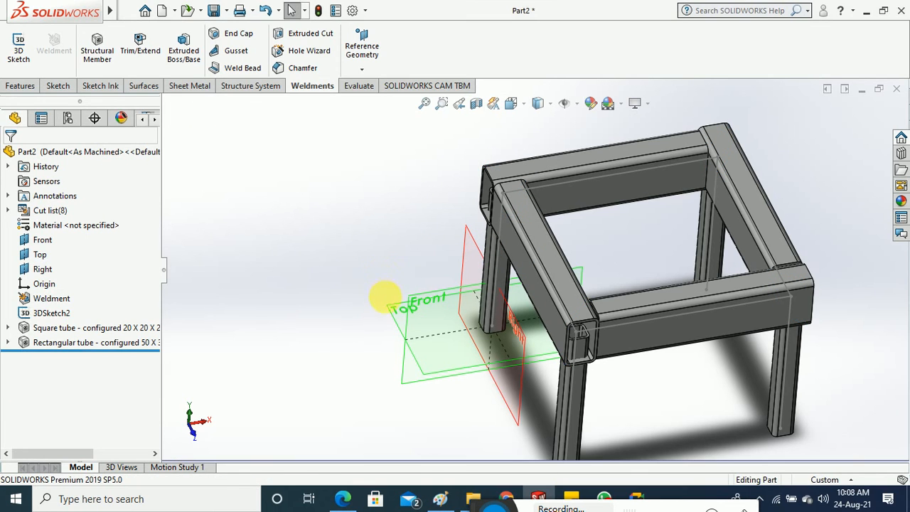
# Trim the square tube leg at the −X/+Z corner against the −X side rectangular tube with the End Butt1 corner type.
pyautogui.moveTo(385, 297); pyautogui.dragTo(392, 244, button='middle')
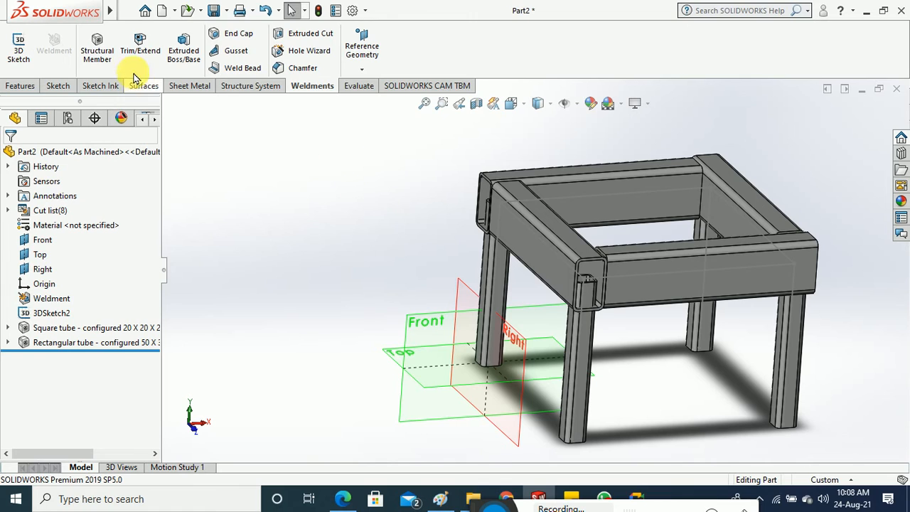
pyautogui.click(140, 42)
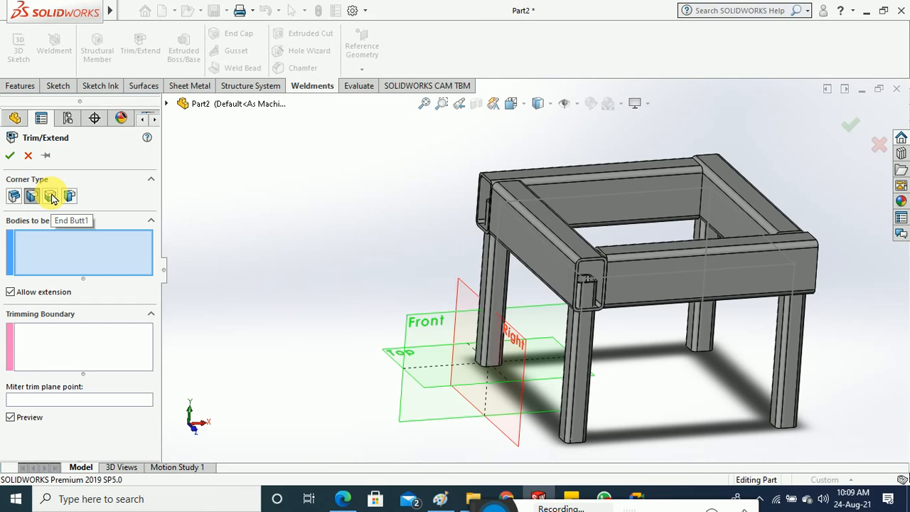
pyautogui.click(51, 197)
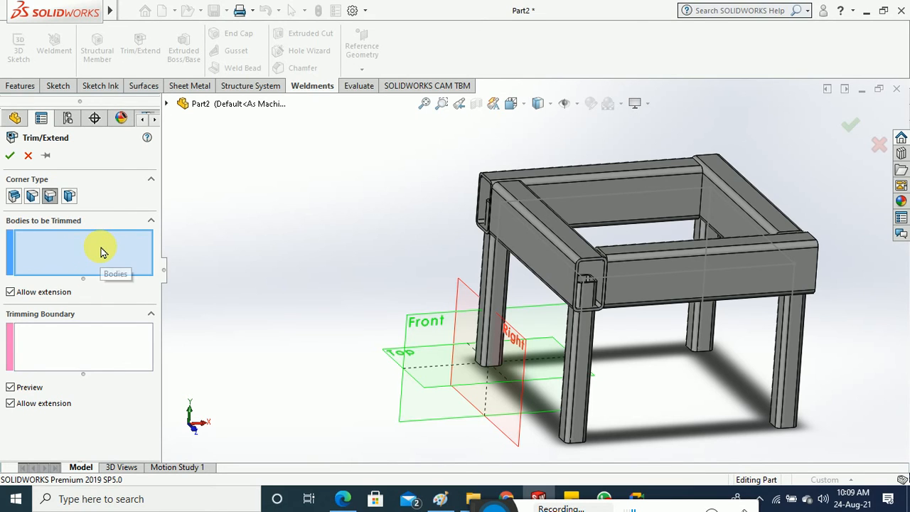
pyautogui.click(588, 401)
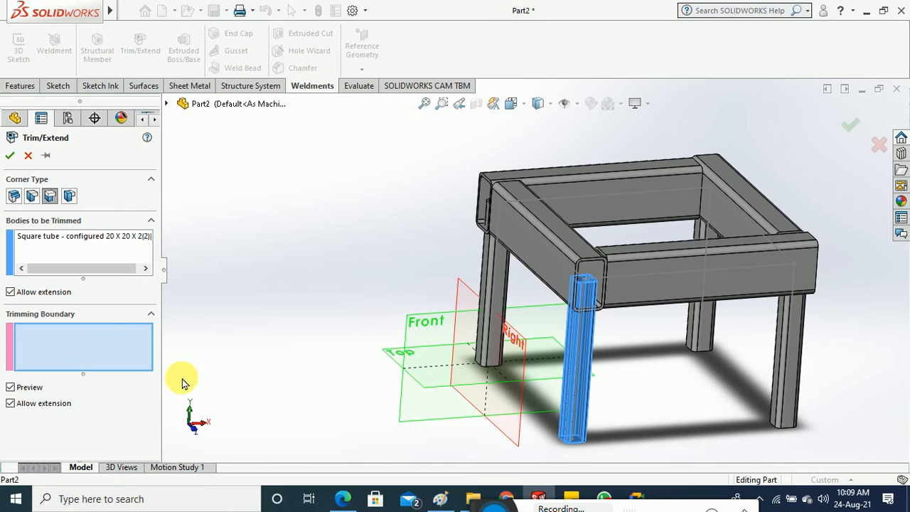
pyautogui.click(556, 267)
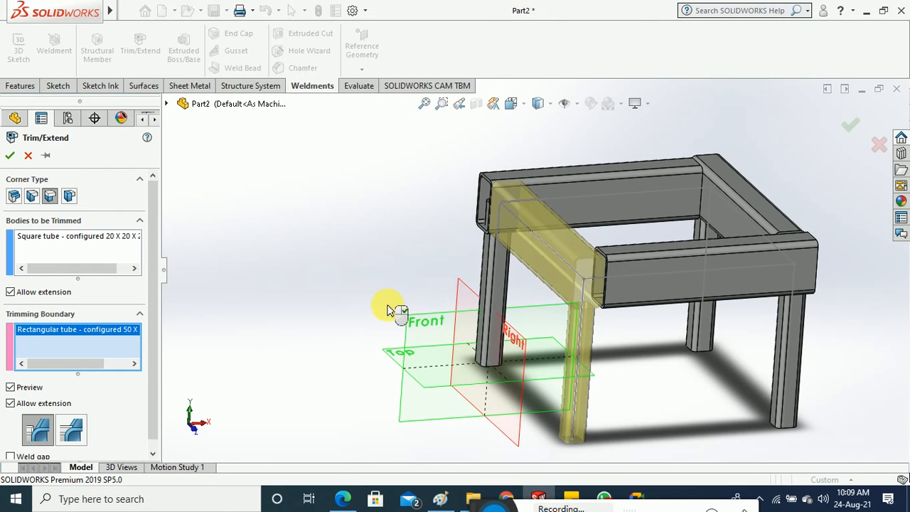
pyautogui.moveTo(345, 299)
pyautogui.mouseDown(button='middle')
pyautogui.moveTo(332, 295)
pyautogui.moveTo(339, 307)
pyautogui.mouseUp(button='middle')
pyautogui.scroll(-5, 567, 313)
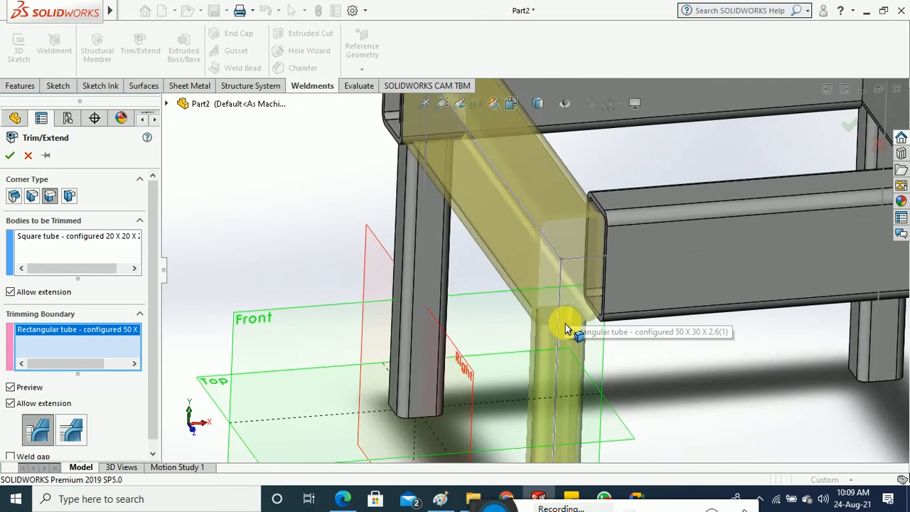
pyautogui.click(10, 155)
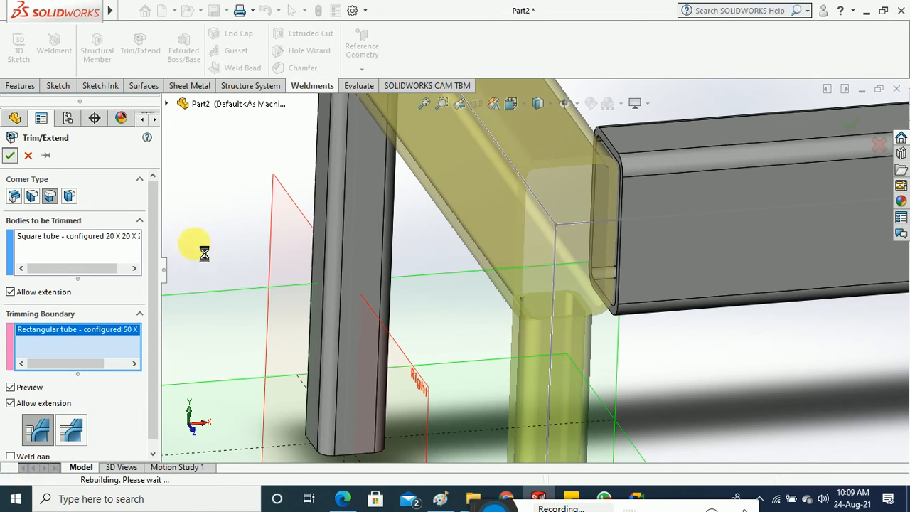
# Trim the square tube leg at the −X/−Z corner against the −Z side rectangular tube with the End Butt1 corner type.
pyautogui.moveTo(433, 349); pyautogui.dragTo(635, 364, button='middle')
pyautogui.moveTo(577, 349); pyautogui.dragTo(457, 304, button='middle')
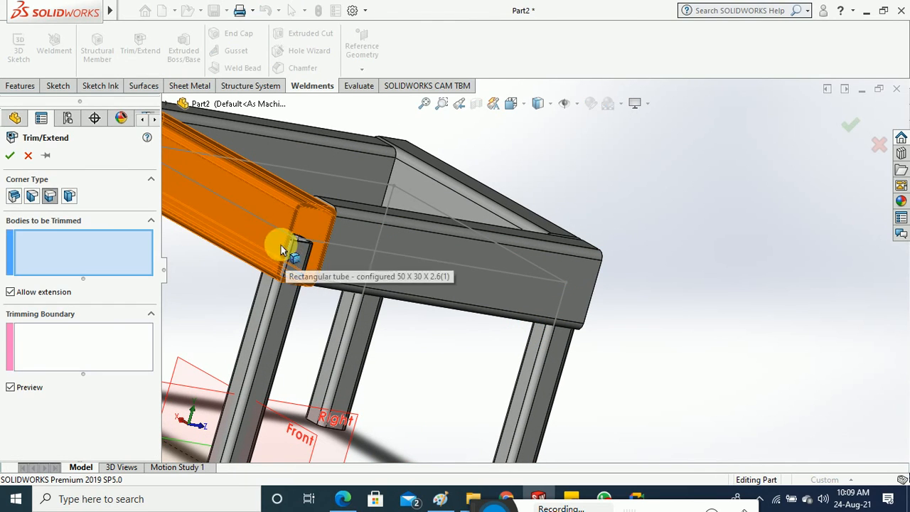
pyautogui.click(249, 334)
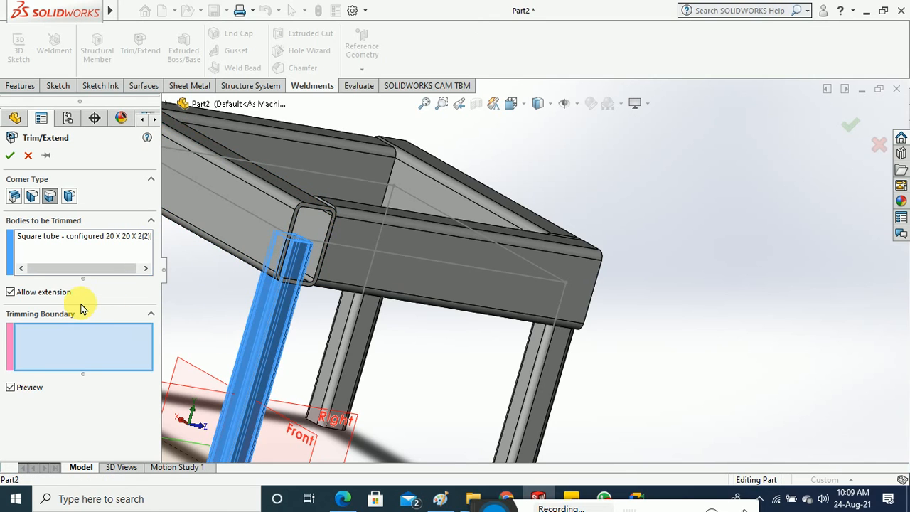
pyautogui.click(260, 212)
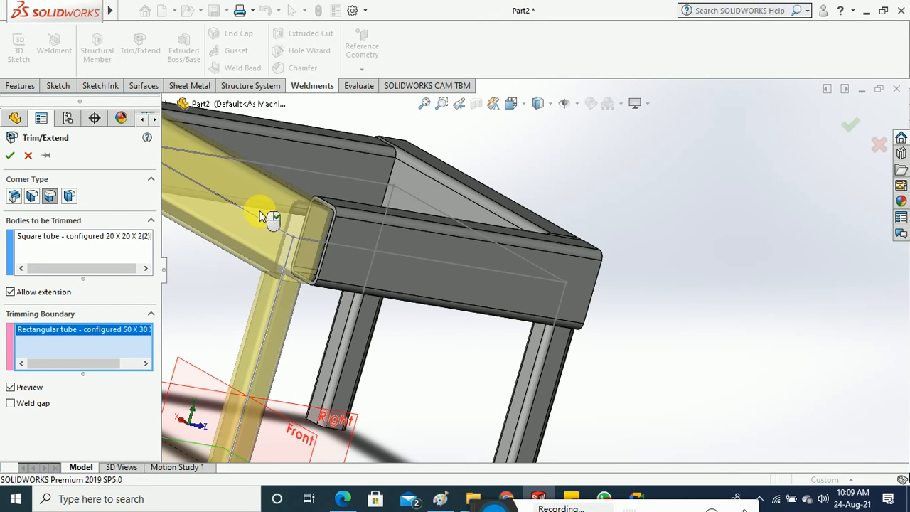
pyautogui.click(10, 158)
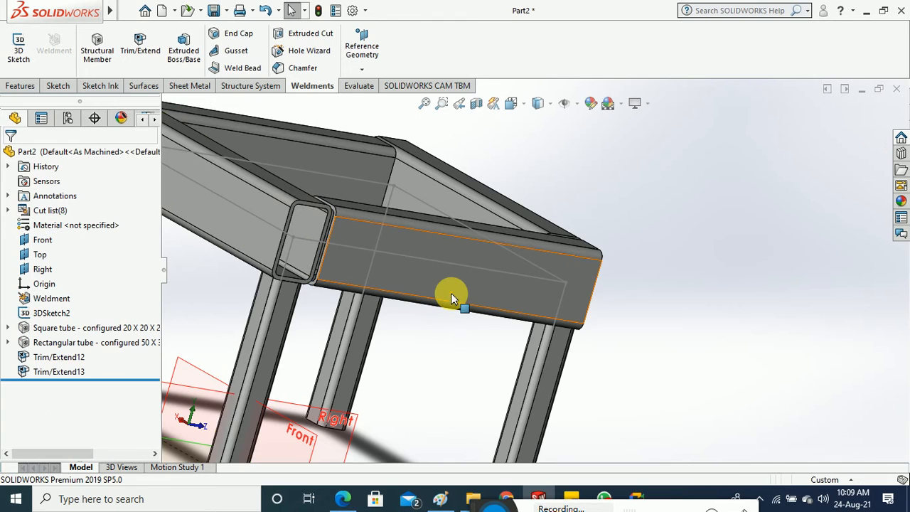
# Trim the square tube leg at the +X/−Z corner against the +X side rectangular tube with the End Butt1 corner type.
pyautogui.scroll(3, 452, 298)
pyautogui.scroll(2, 451, 299)
pyautogui.moveTo(460, 310); pyautogui.dragTo(535, 340, button='middle')
pyautogui.scroll(-3, 441, 258)
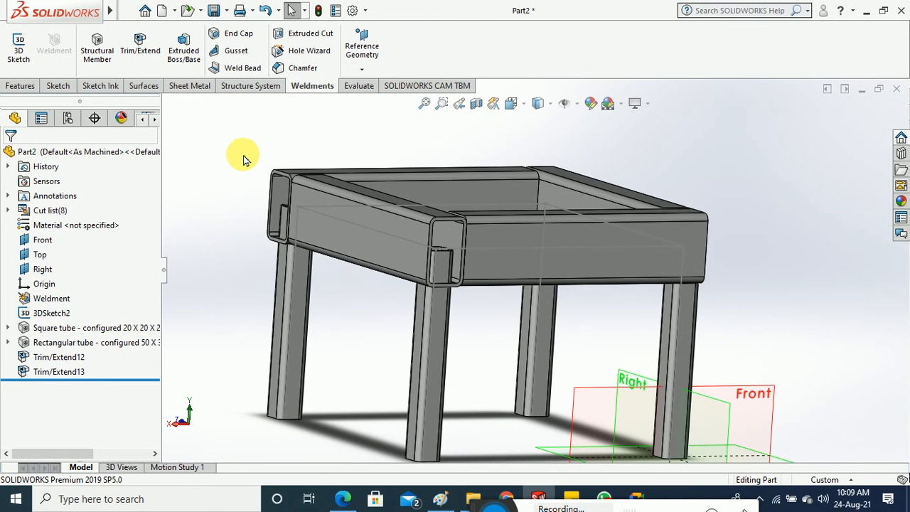
pyautogui.click(140, 47)
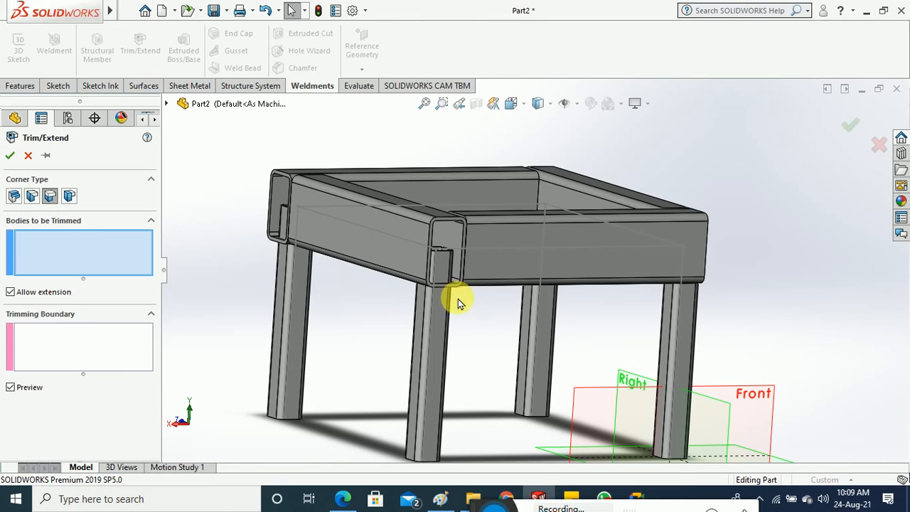
pyautogui.click(438, 342)
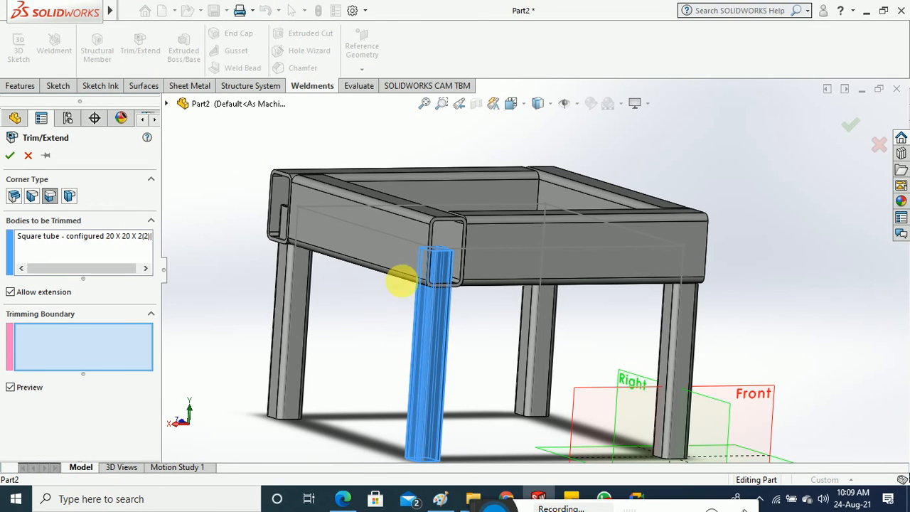
pyautogui.click(386, 264)
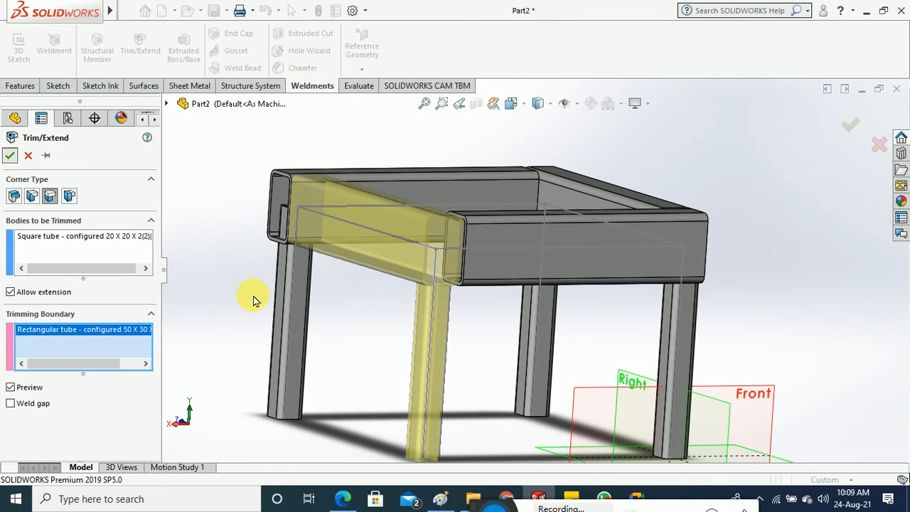
pyautogui.press('Return')
pyautogui.moveTo(256, 301); pyautogui.dragTo(335, 319, button='middle')
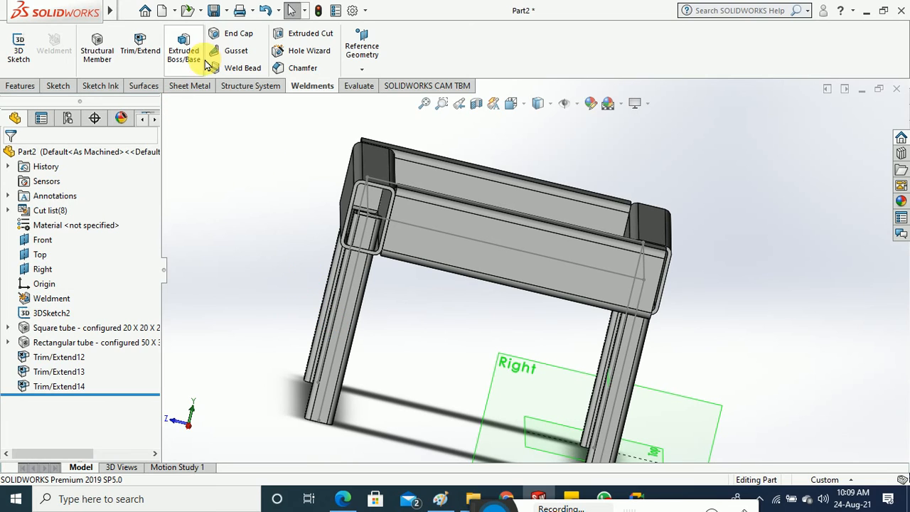
pyautogui.click(140, 49)
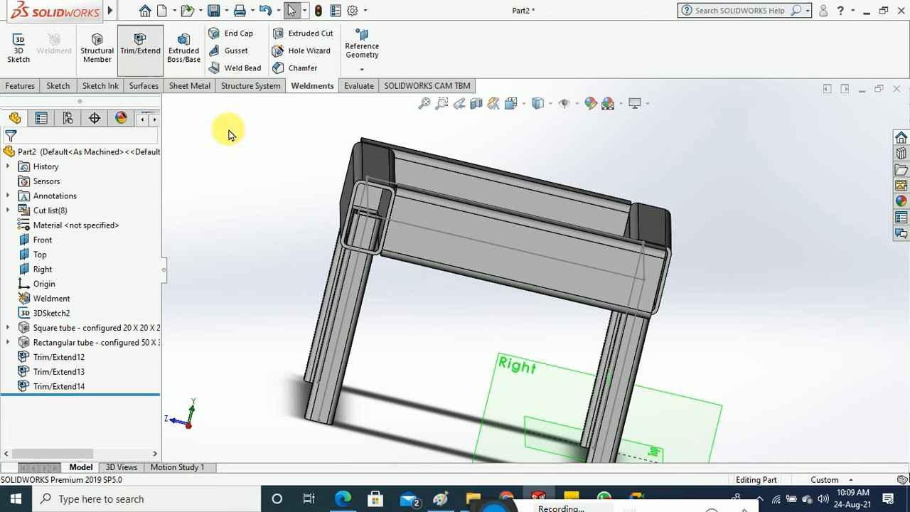
pyautogui.click(344, 249)
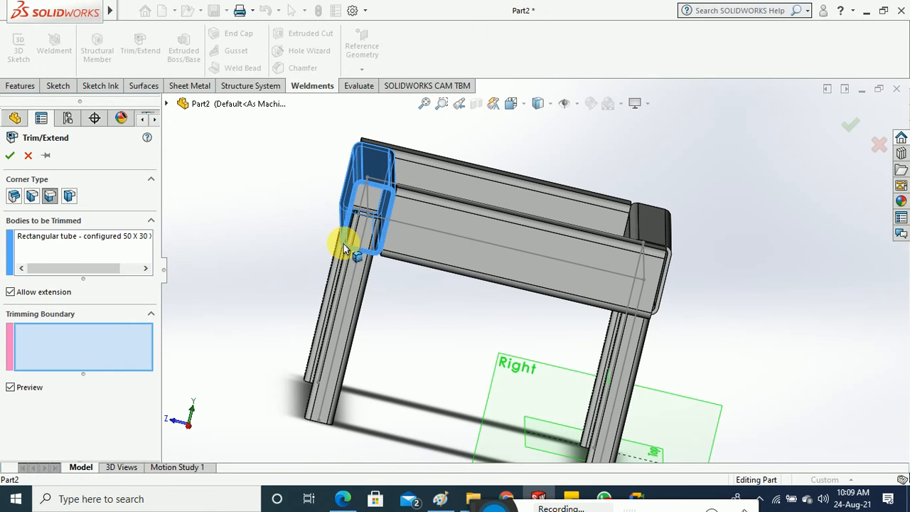
pyautogui.click(345, 319)
pyautogui.moveTo(298, 336); pyautogui.dragTo(252, 319, button='middle')
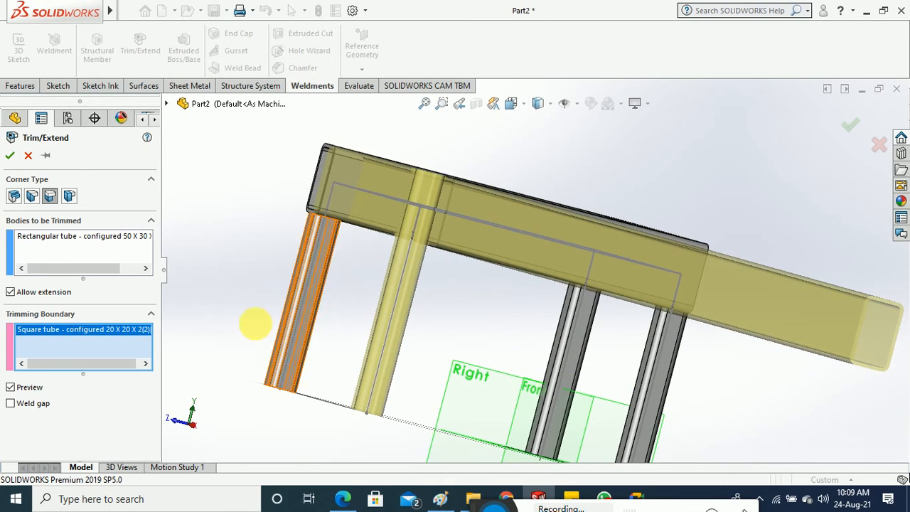
pyautogui.click(11, 155)
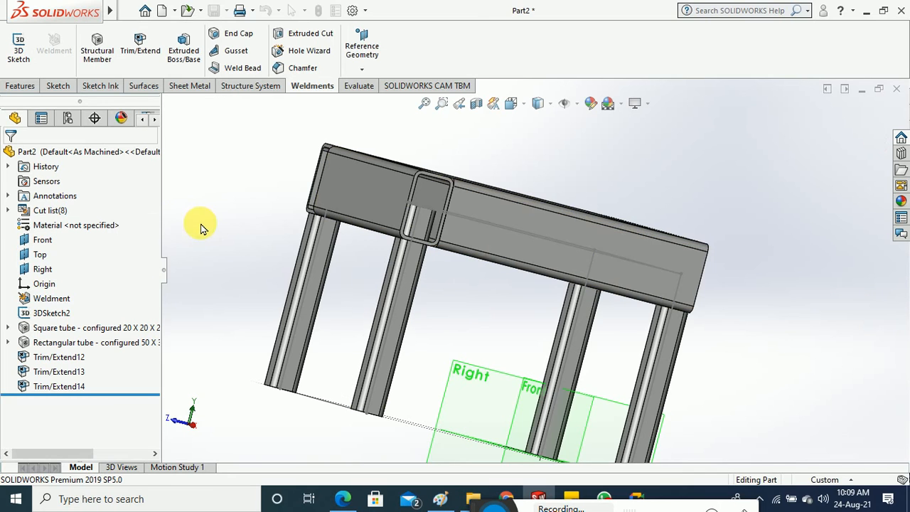
# Trim the square tube leg at the +X/+Z corner against the +Z side rectangular tube with the End Butt1 corner type.
pyautogui.moveTo(203, 223); pyautogui.dragTo(204, 142, button='middle')
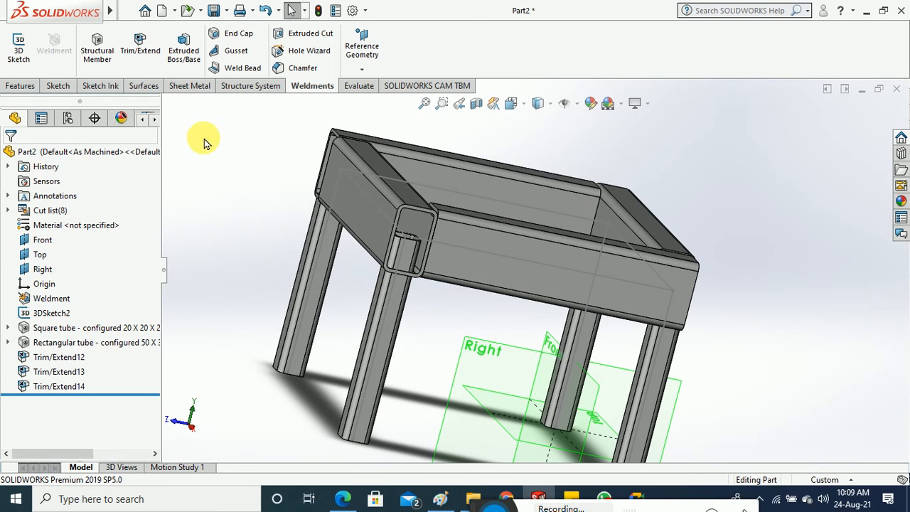
pyautogui.click(142, 51)
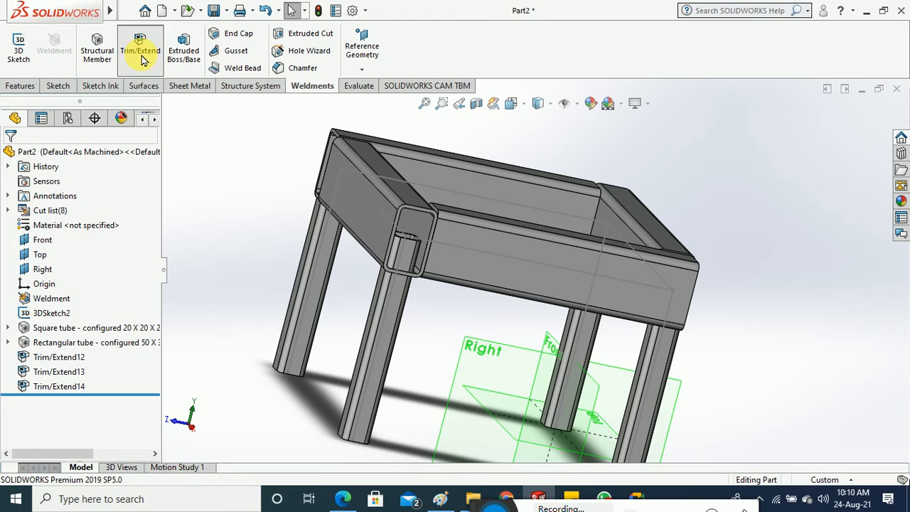
pyautogui.click(392, 331)
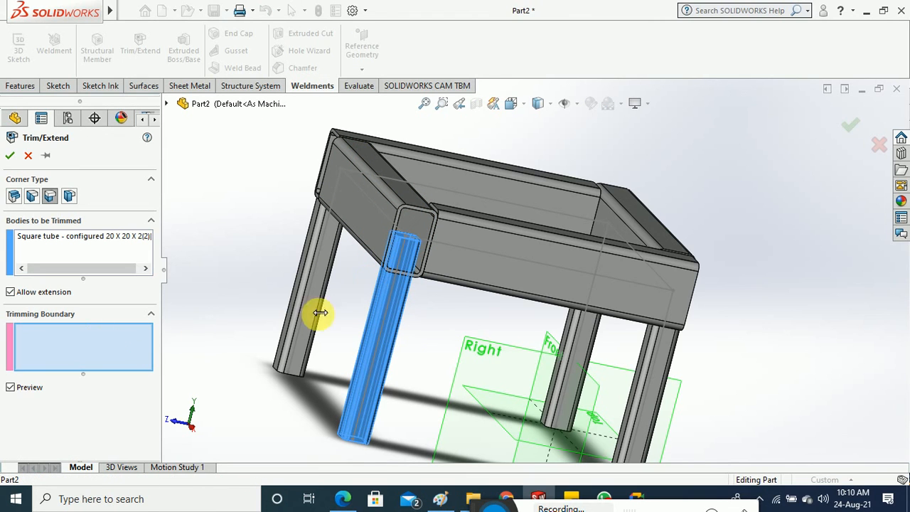
pyautogui.click(386, 248)
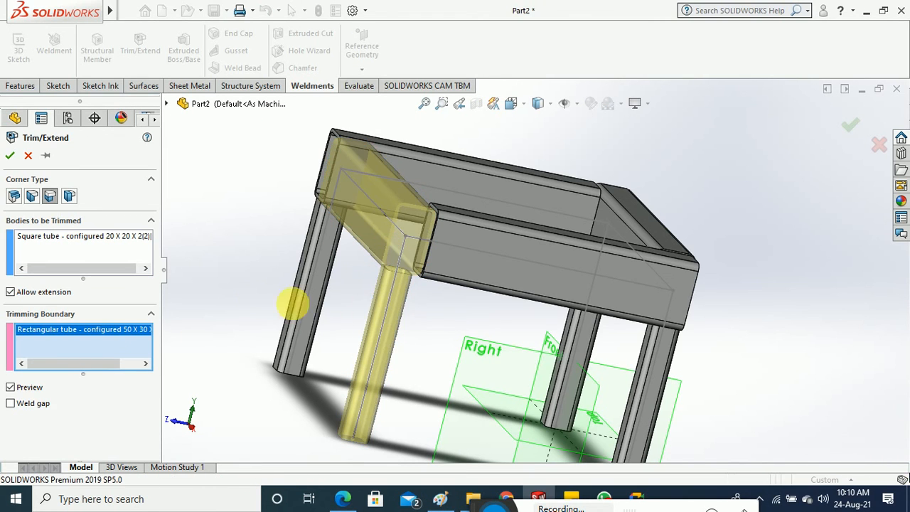
pyautogui.click(9, 157)
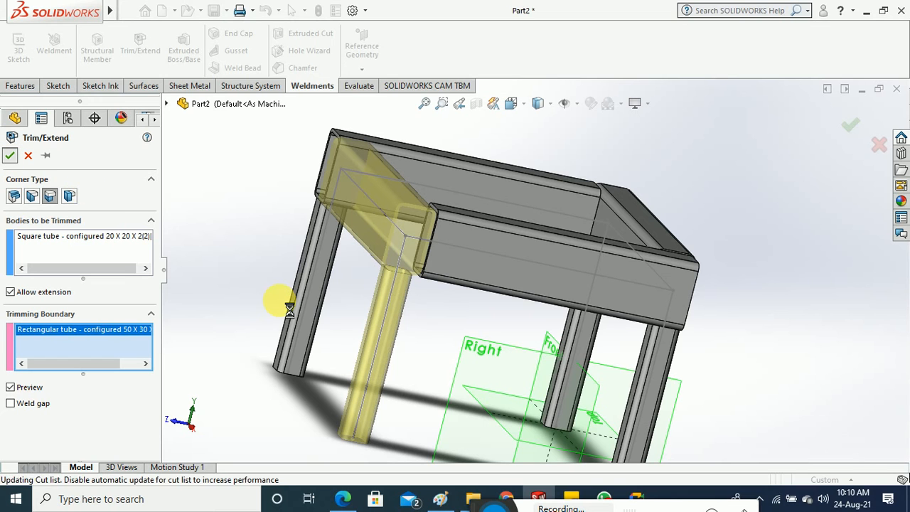
# End-miter the −X side rectangular tube with the +Z side tube at their shared frame corner.
pyautogui.moveTo(285, 294); pyautogui.dragTo(294, 453, button='middle')
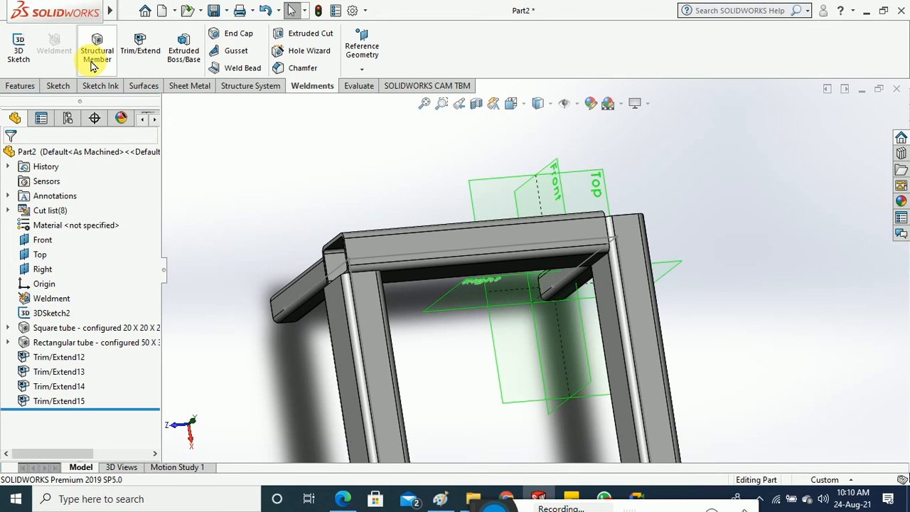
pyautogui.click(141, 43)
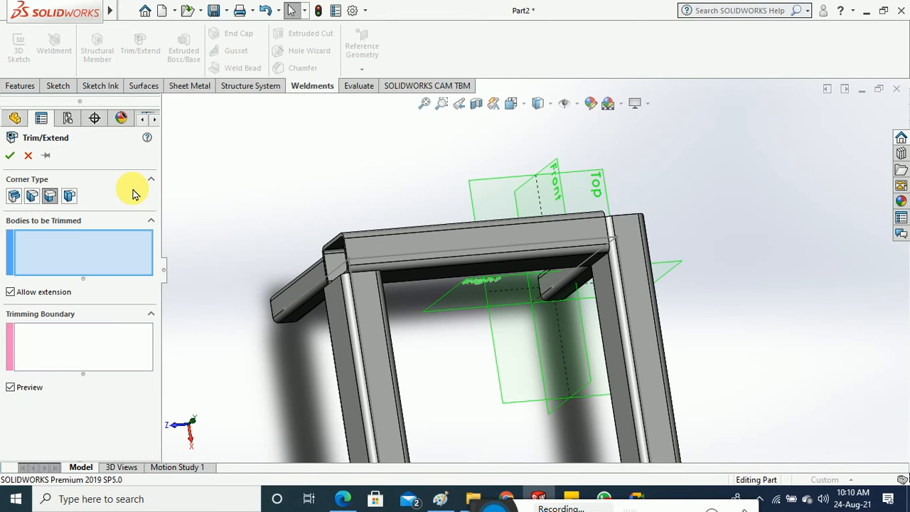
pyautogui.click(32, 196)
pyautogui.click(392, 277)
pyautogui.click(364, 317)
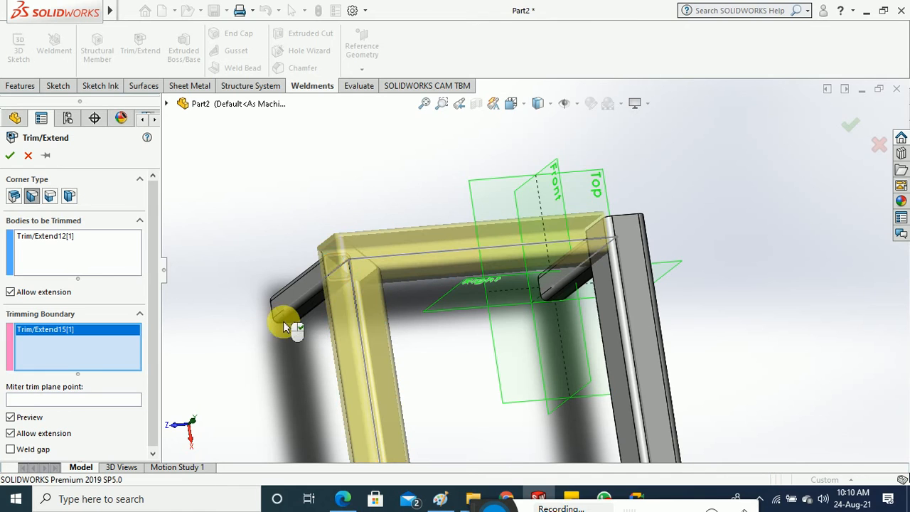
pyautogui.click(10, 155)
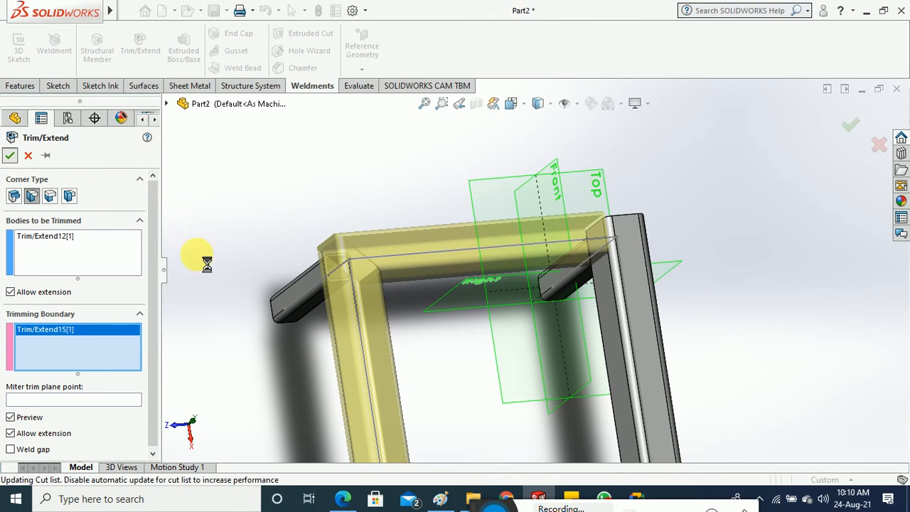
# End-miter the −X side rectangular tube with the −Z side tube at their shared frame corner.
pyautogui.scroll(1, 696, 294)
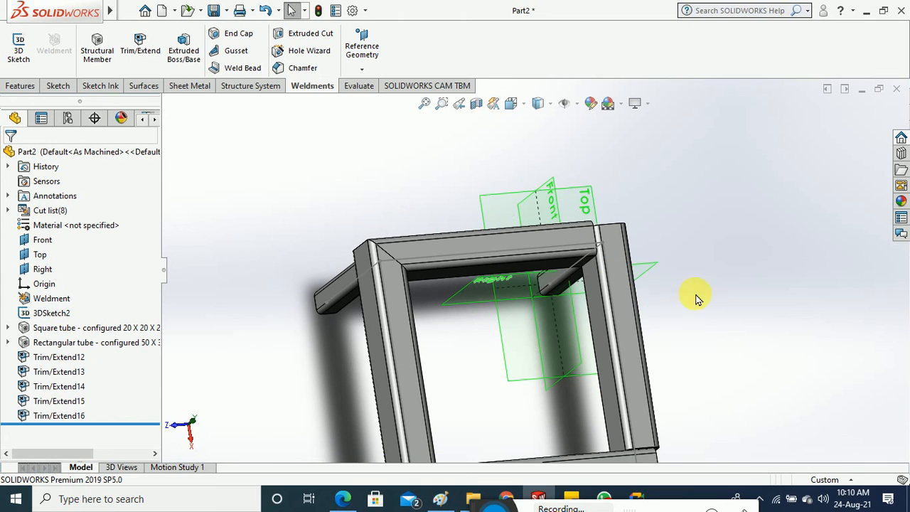
pyautogui.click(141, 58)
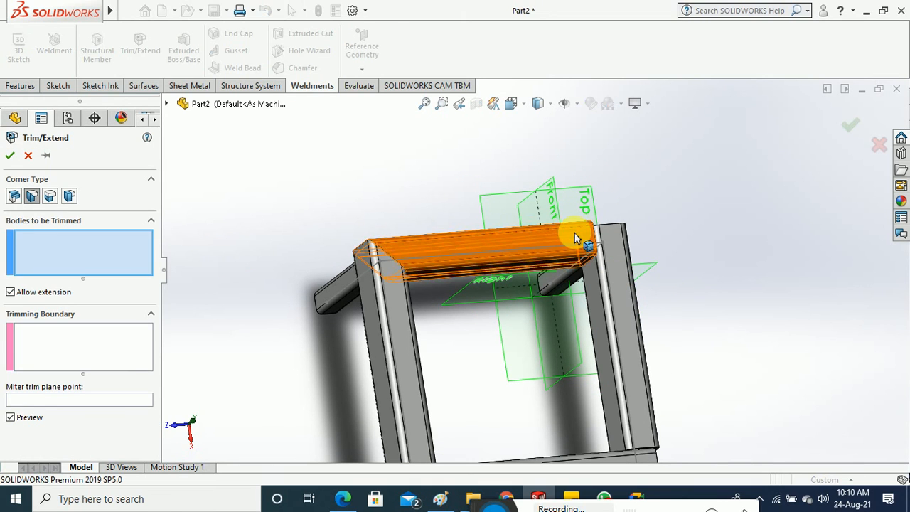
pyautogui.click(575, 238)
pyautogui.click(318, 295)
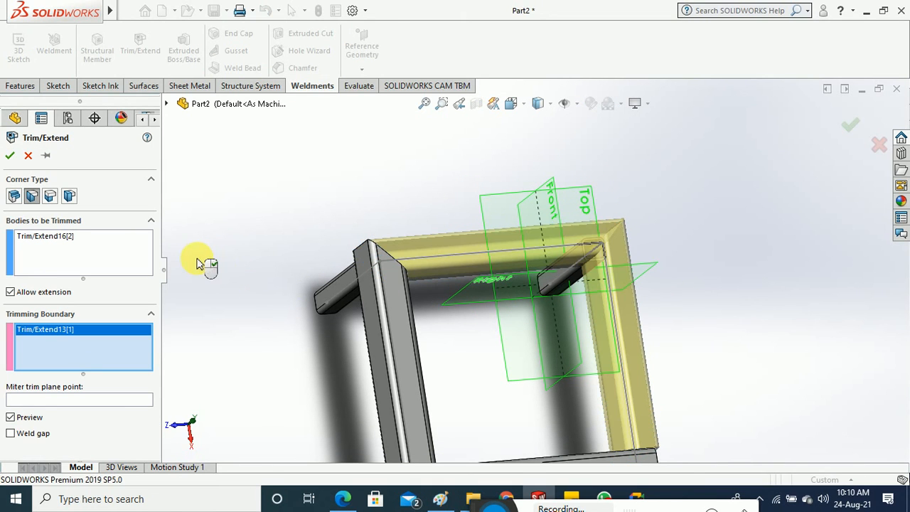
pyautogui.click(10, 155)
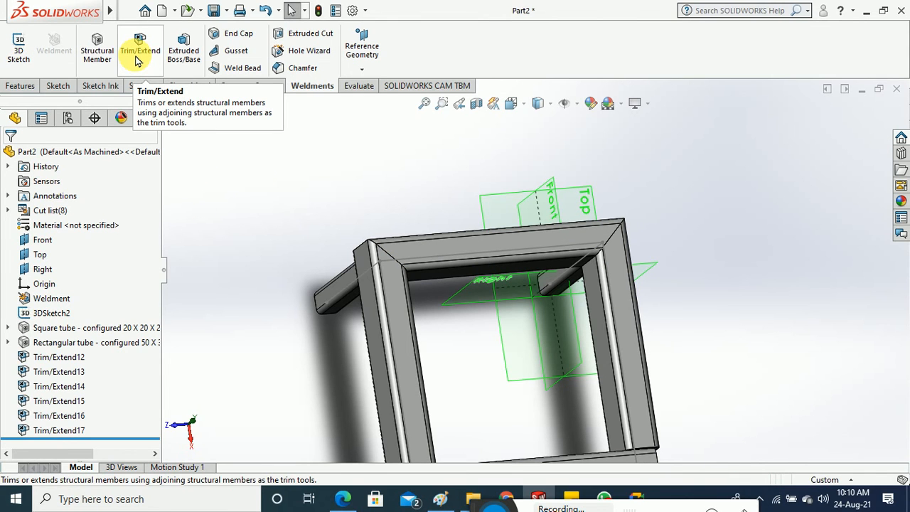
# End-miter the +X side rectangular tube with the +Z side tube at their shared frame corner.
pyautogui.click(139, 57)
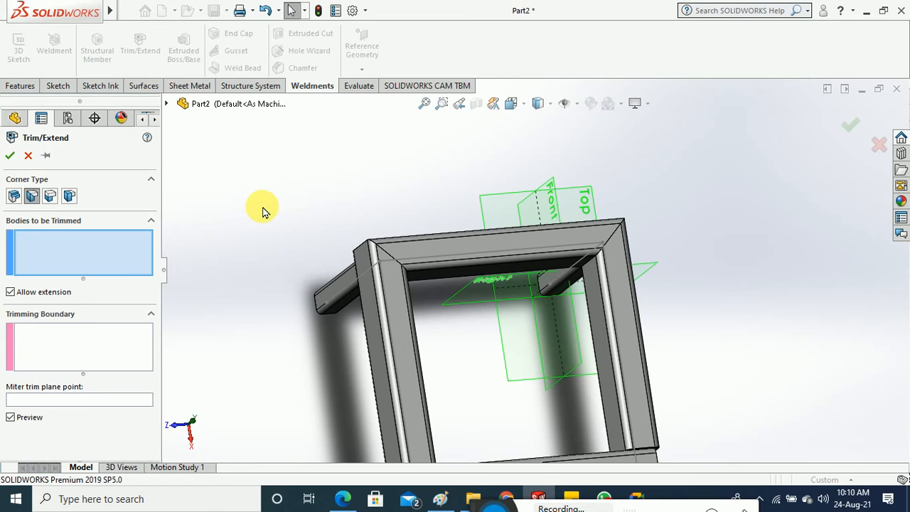
pyautogui.scroll(-5, 262, 209)
pyautogui.scroll(-3, 537, 356)
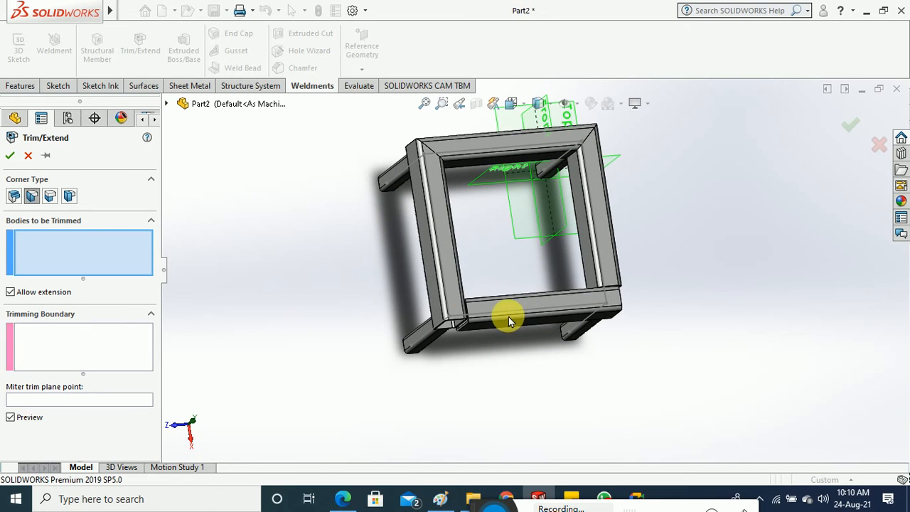
pyautogui.click(508, 317)
pyautogui.click(452, 279)
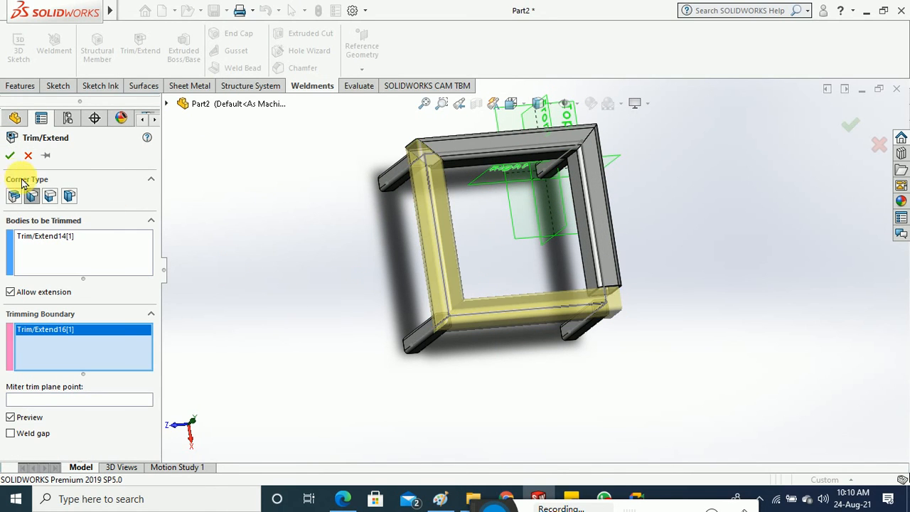
pyautogui.click(9, 157)
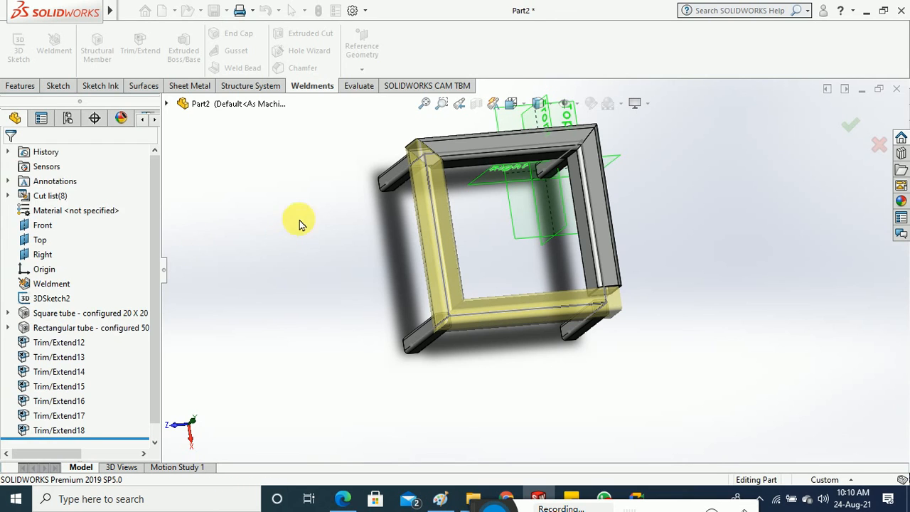
# End-miter the +X side rectangular tube with the −Z side tube, and check the leg joint under the frame.
pyautogui.click(135, 41)
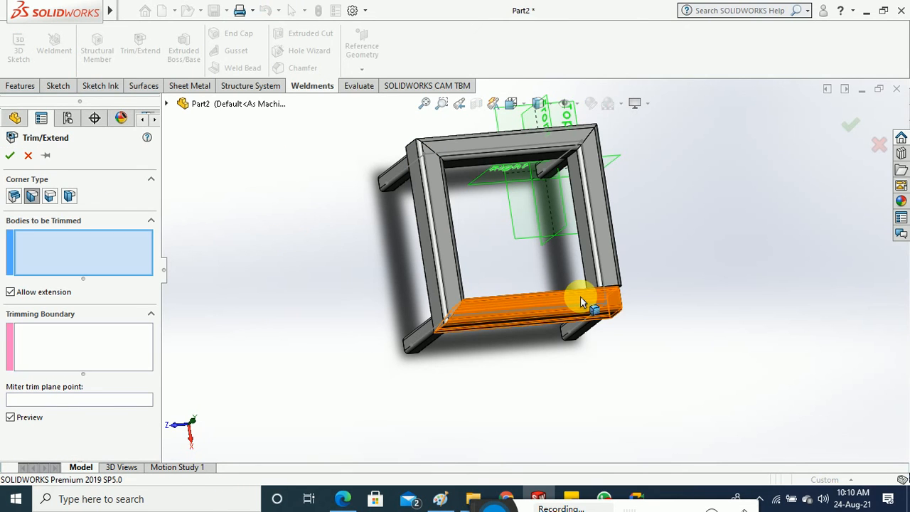
pyautogui.click(590, 301)
pyautogui.click(596, 264)
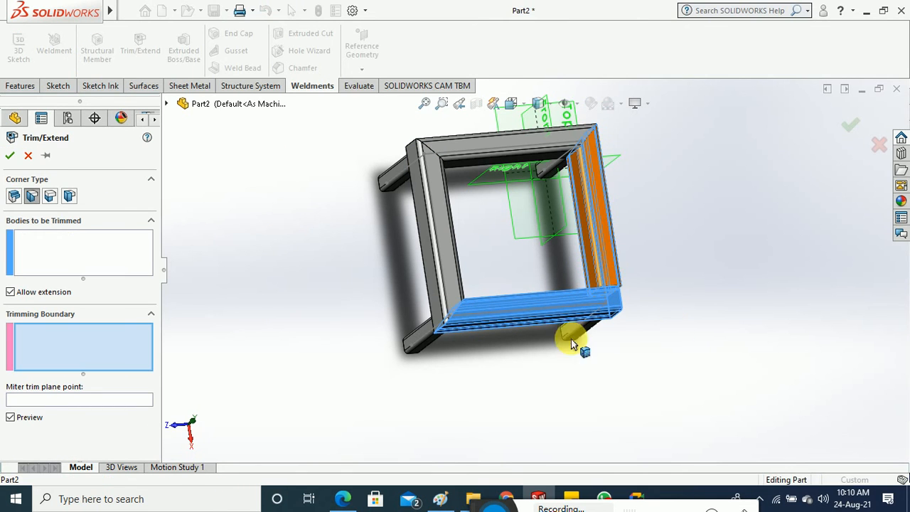
pyautogui.click(15, 157)
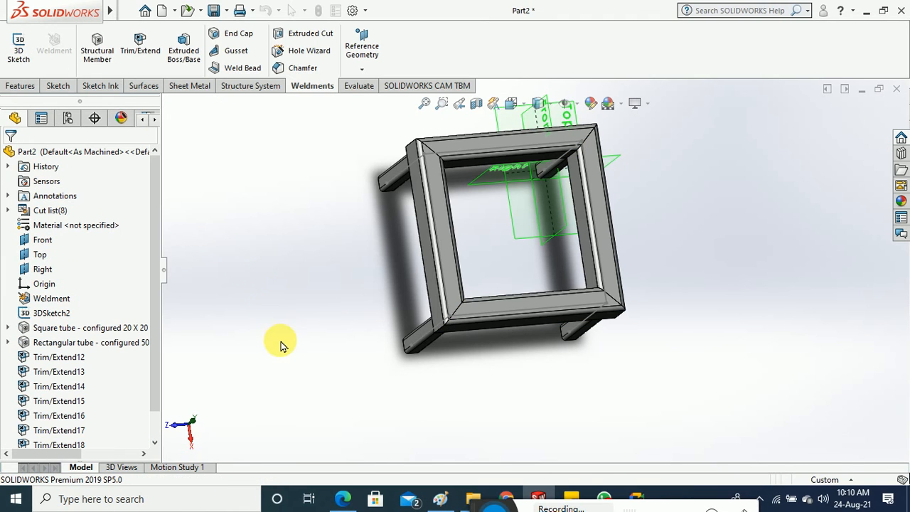
pyautogui.moveTo(280, 344); pyautogui.dragTo(451, 189, button='middle')
pyautogui.scroll(-3, 459, 199)
pyautogui.scroll(-5, 342, 248)
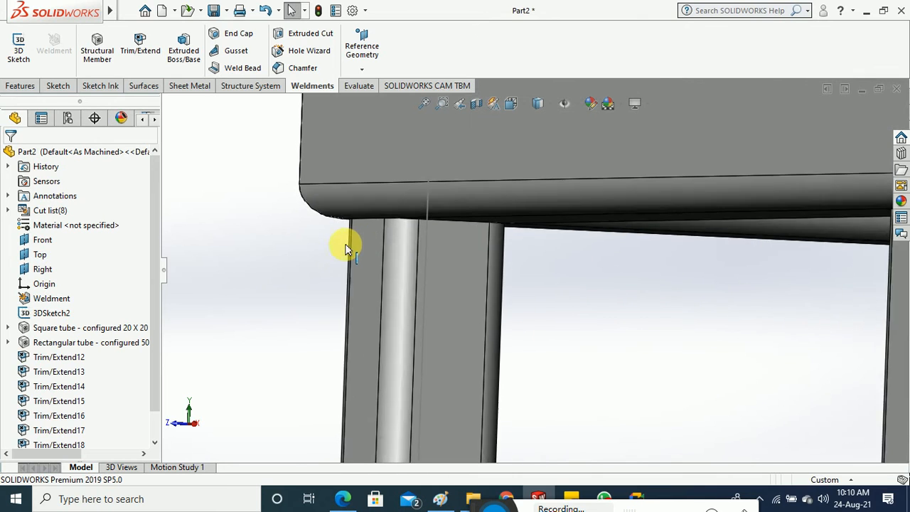
pyautogui.scroll(10, 306, 251)
pyautogui.moveTo(448, 291); pyautogui.dragTo(420, 269, button='middle')
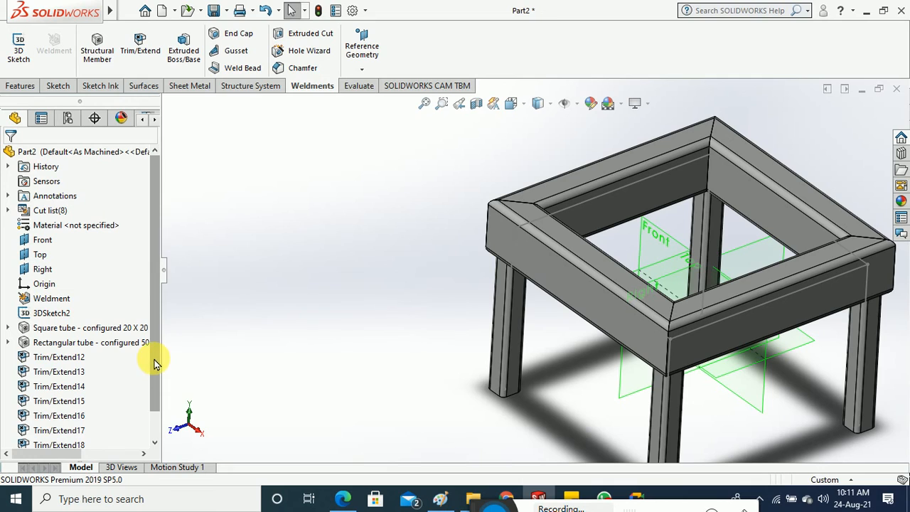
# Delete all the trim features from Trim/Extend12 through Trim/Extend19.
pyautogui.moveTo(152, 356); pyautogui.dragTo(152, 417)
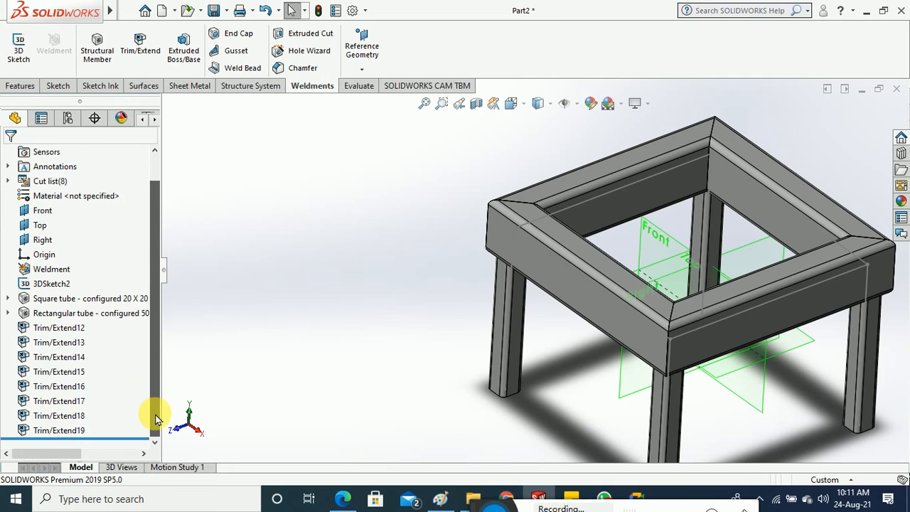
pyautogui.click(81, 430)
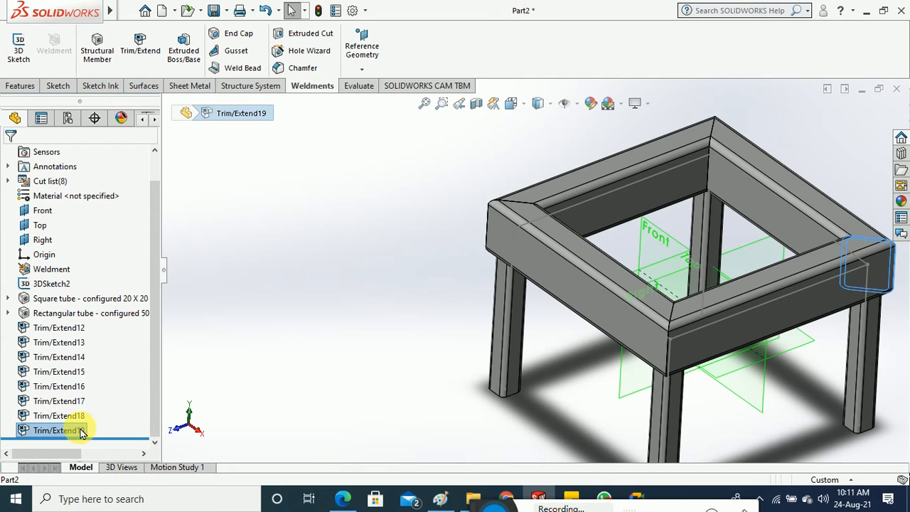
pyautogui.keyDown('ctrl'); pyautogui.click(71, 415); pyautogui.keyUp('ctrl')
pyautogui.keyDown('ctrl'); pyautogui.click(69, 401); pyautogui.keyUp('ctrl')
pyautogui.keyDown('ctrl'); pyautogui.click(66, 388); pyautogui.keyUp('ctrl')
pyautogui.keyDown('ctrl'); pyautogui.click(65, 372); pyautogui.keyUp('ctrl')
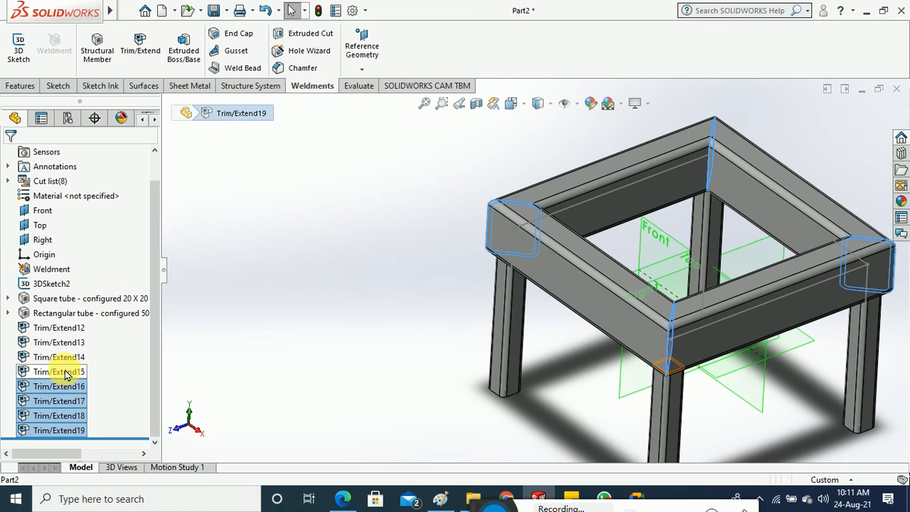
pyautogui.keyDown('ctrl'); pyautogui.click(65, 358); pyautogui.keyUp('ctrl')
pyautogui.keyDown('ctrl'); pyautogui.click(66, 343); pyautogui.keyUp('ctrl')
pyautogui.keyDown('ctrl'); pyautogui.click(65, 329); pyautogui.keyUp('ctrl')
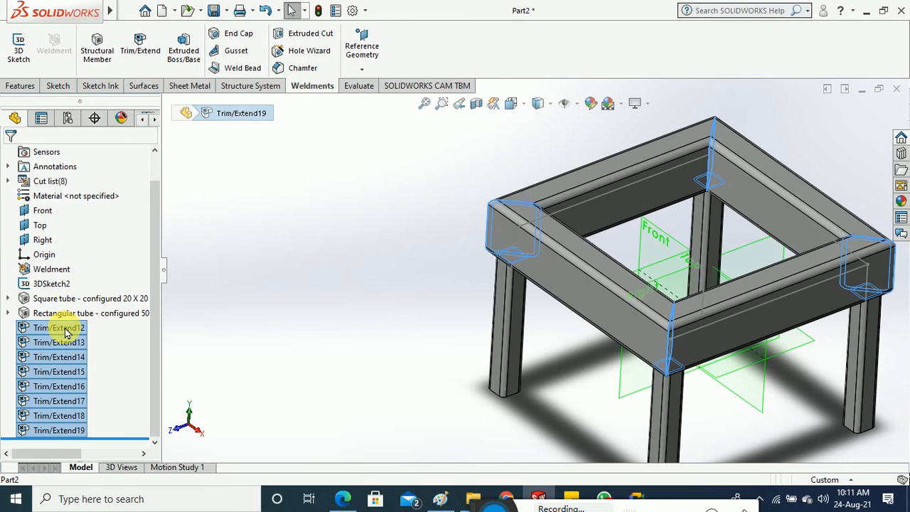
pyautogui.rightClick(65, 333)
pyautogui.click(102, 306)
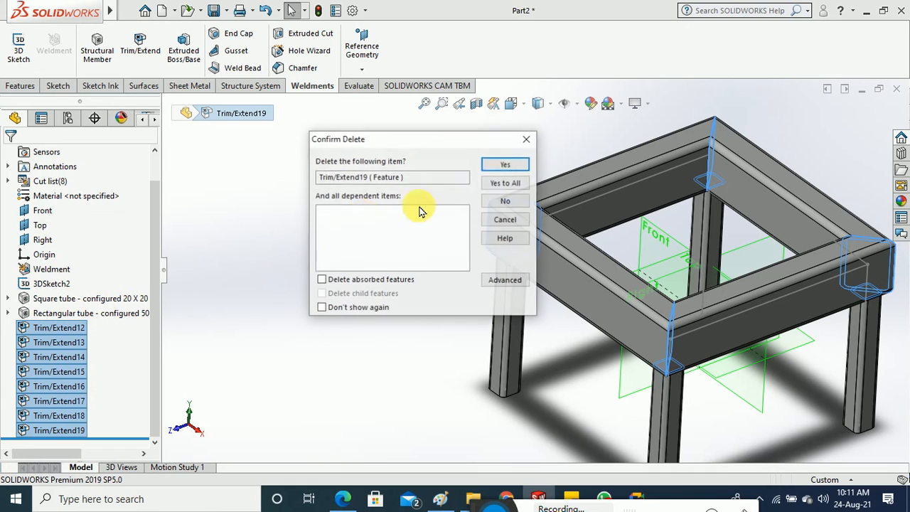
pyautogui.click(501, 182)
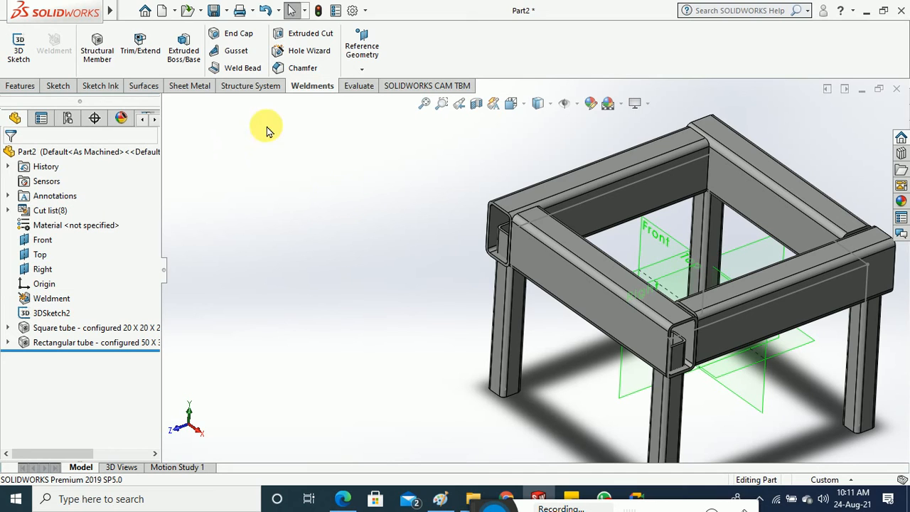
pyautogui.click(138, 43)
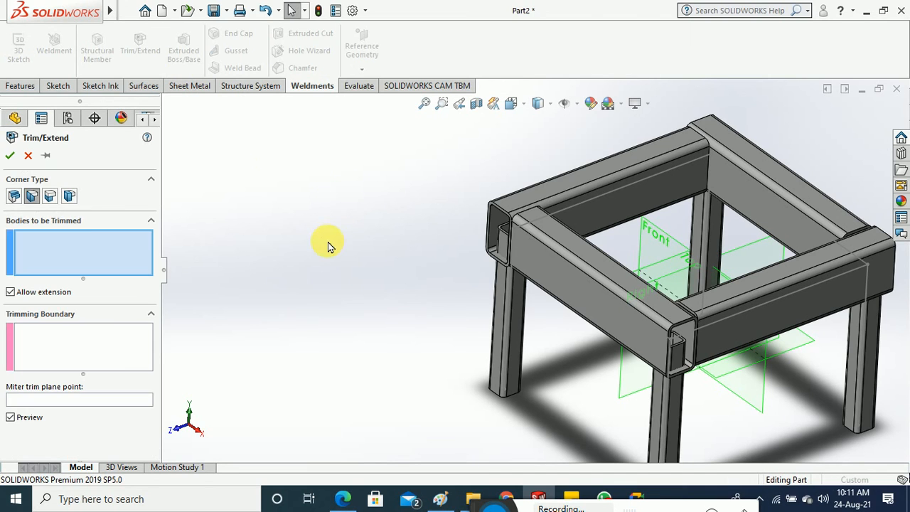
pyautogui.click(69, 196)
pyautogui.moveTo(291, 335); pyautogui.dragTo(290, 305, button='middle')
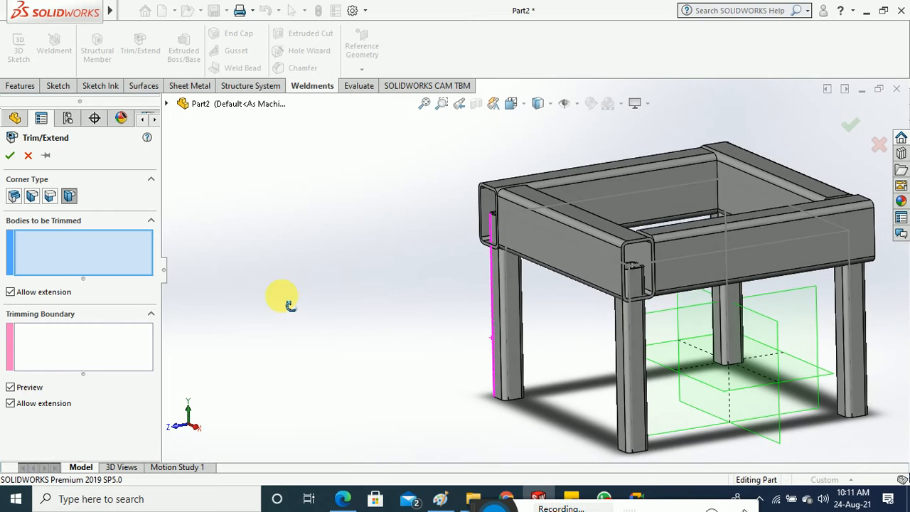
pyautogui.click(634, 372)
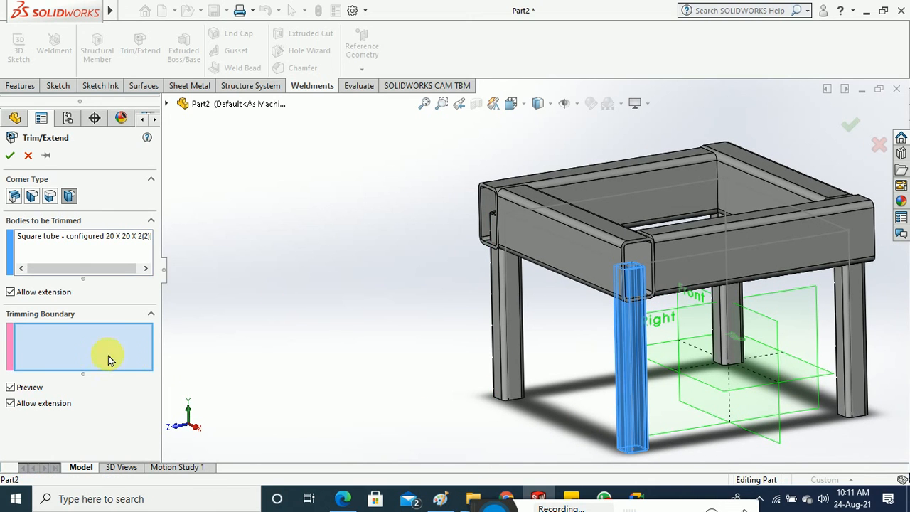
pyautogui.click(577, 270)
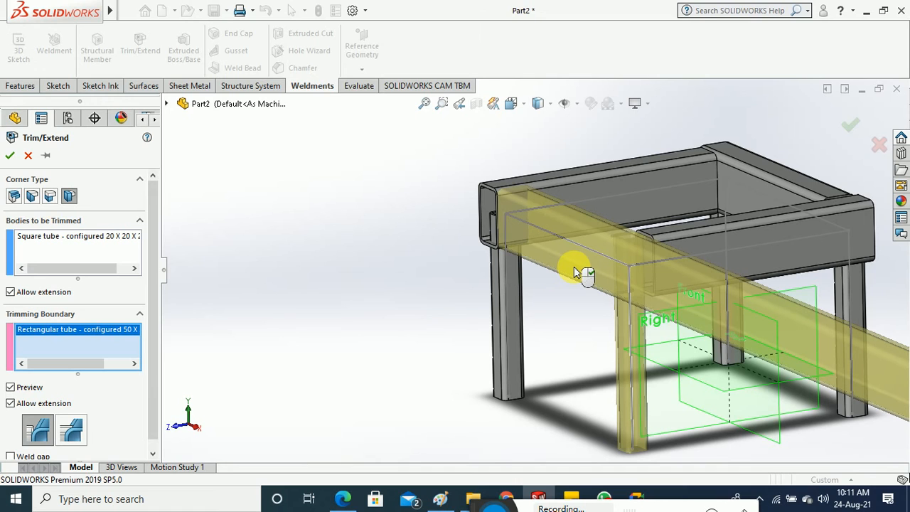
pyautogui.click(27, 156)
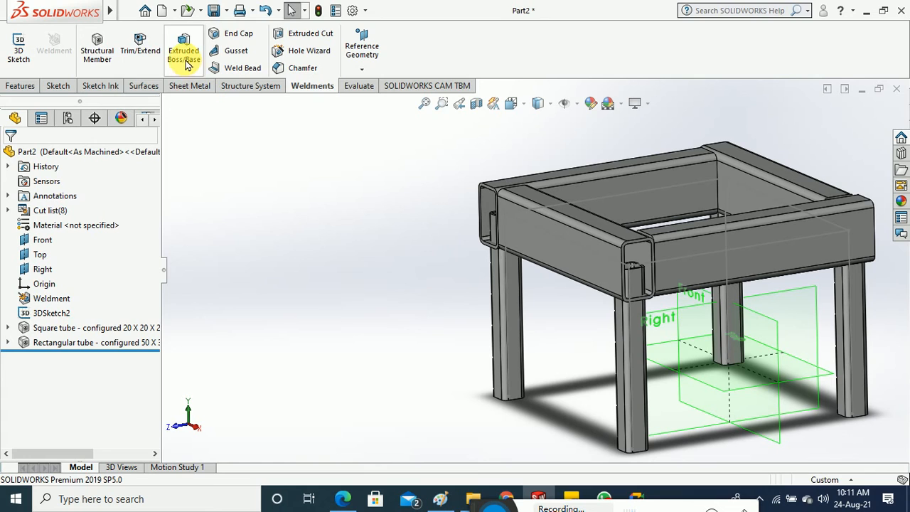
# Trim the square tube leg at the +X/+Z corner against the +Z side rectangular tube with the End Butt2 corner type.
pyautogui.click(141, 44)
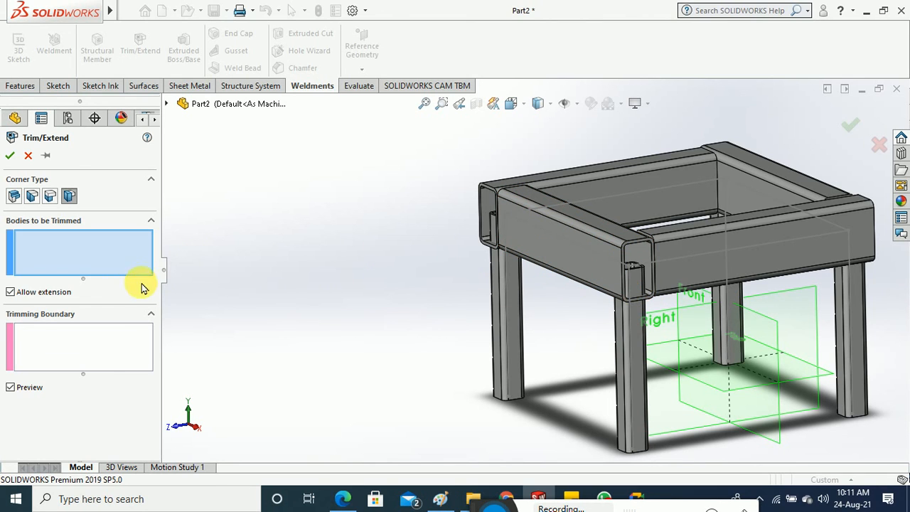
pyautogui.click(636, 364)
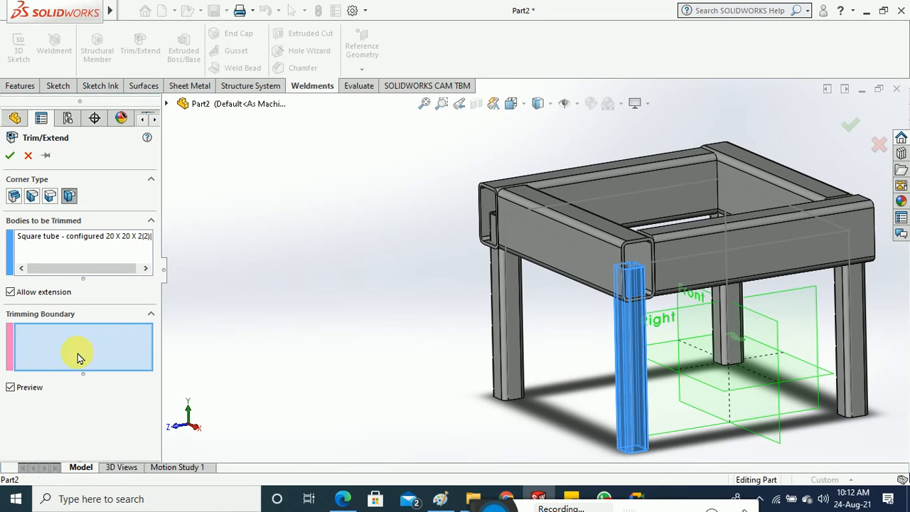
pyautogui.click(572, 279)
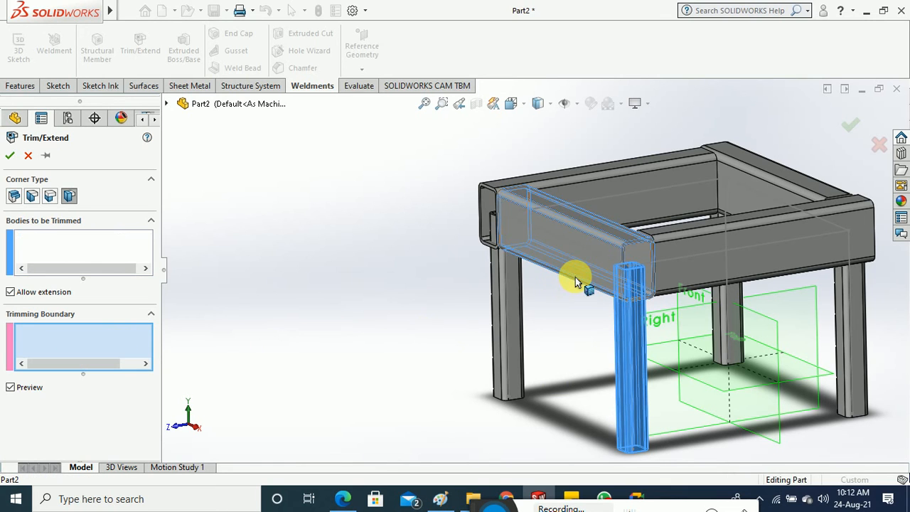
pyautogui.press('z')
pyautogui.press('z')
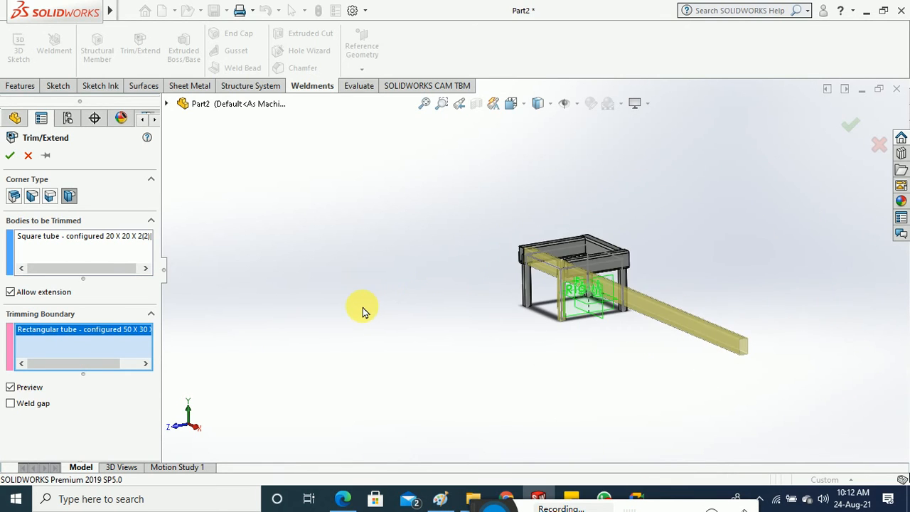
pyautogui.moveTo(588, 327); pyautogui.dragTo(650, 362, button='middle')
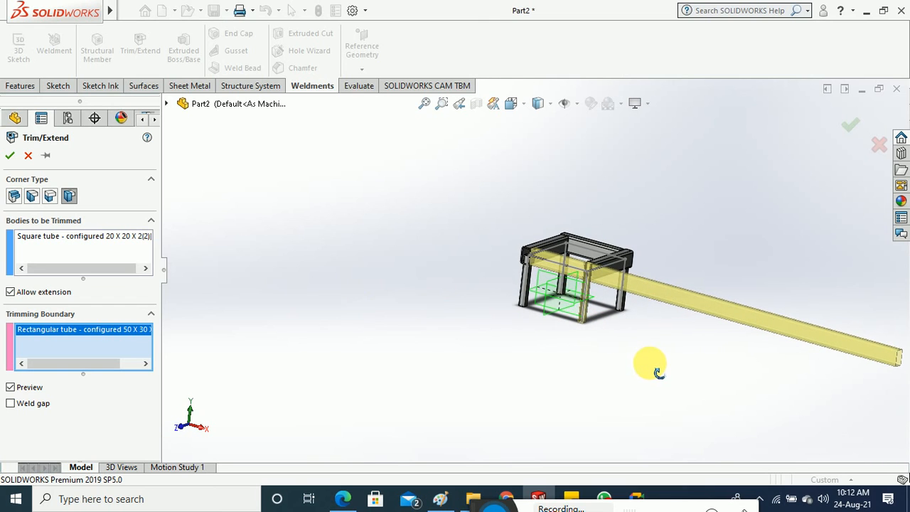
pyautogui.scroll(-8, 457, 230)
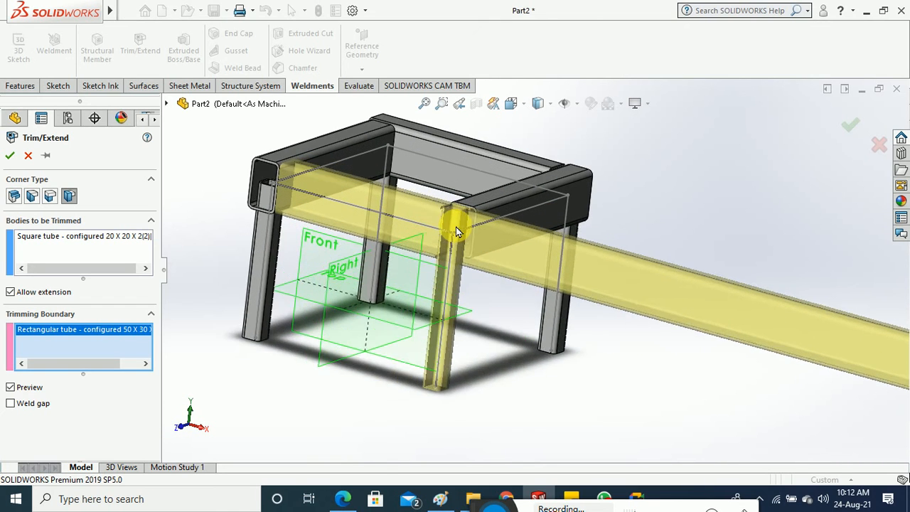
pyautogui.scroll(-3, 457, 233)
pyautogui.scroll(6, 463, 246)
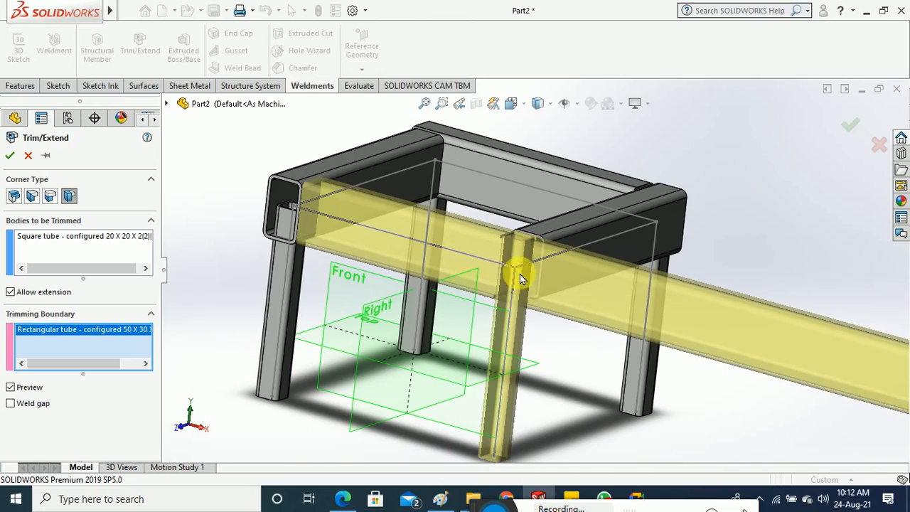
pyautogui.moveTo(518, 275); pyautogui.dragTo(541, 325, button='middle')
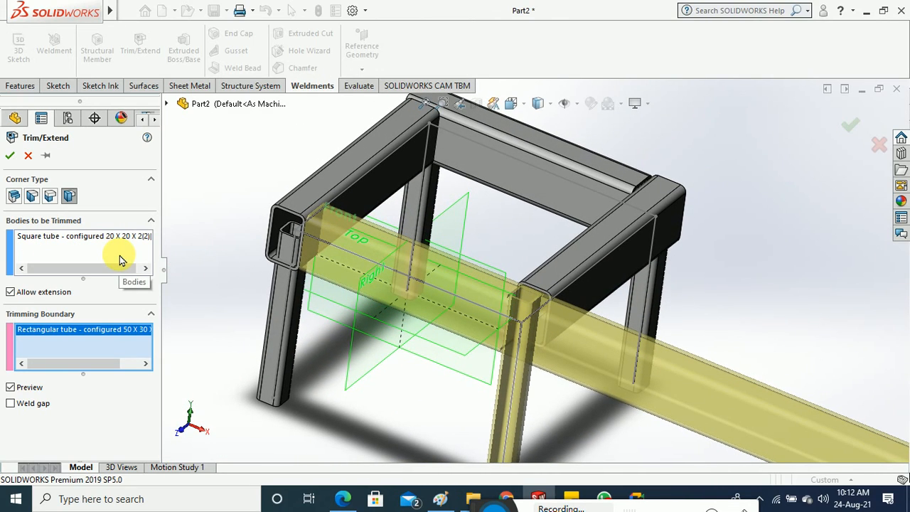
pyautogui.click(10, 155)
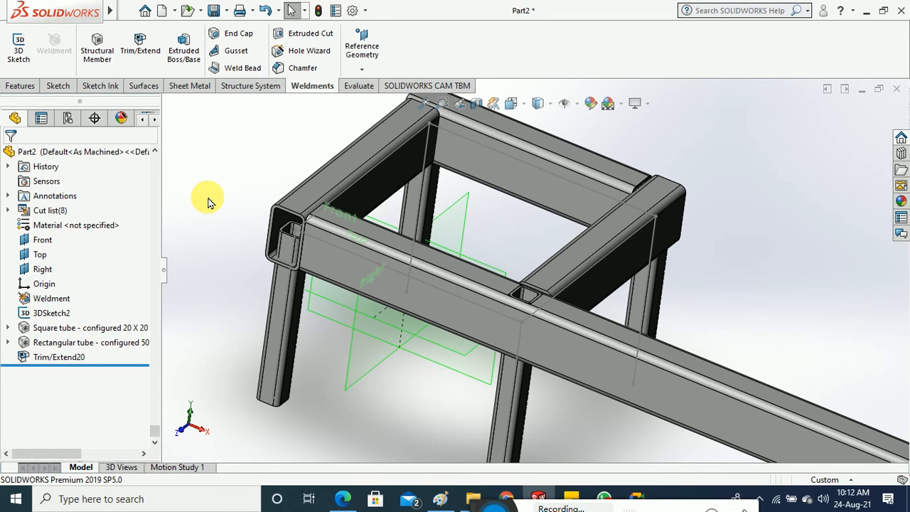
# Examine the End Butt2 joint at the +X/+Z leg and the full length of the +Z side rectangular tube.
pyautogui.scroll(2, 209, 198)
pyautogui.scroll(1, 519, 335)
pyautogui.scroll(1, 544, 349)
pyautogui.scroll(1, 690, 375)
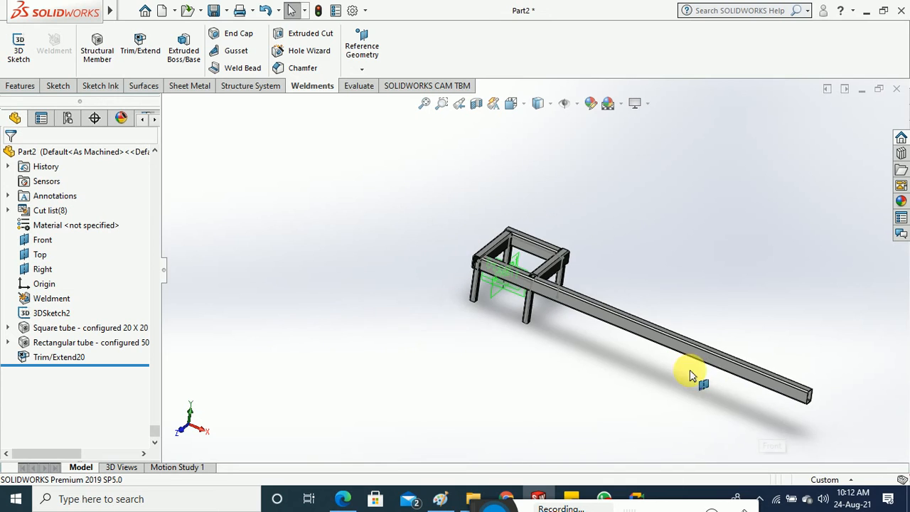
pyautogui.scroll(-2, 744, 380)
pyautogui.scroll(-3, 417, 225)
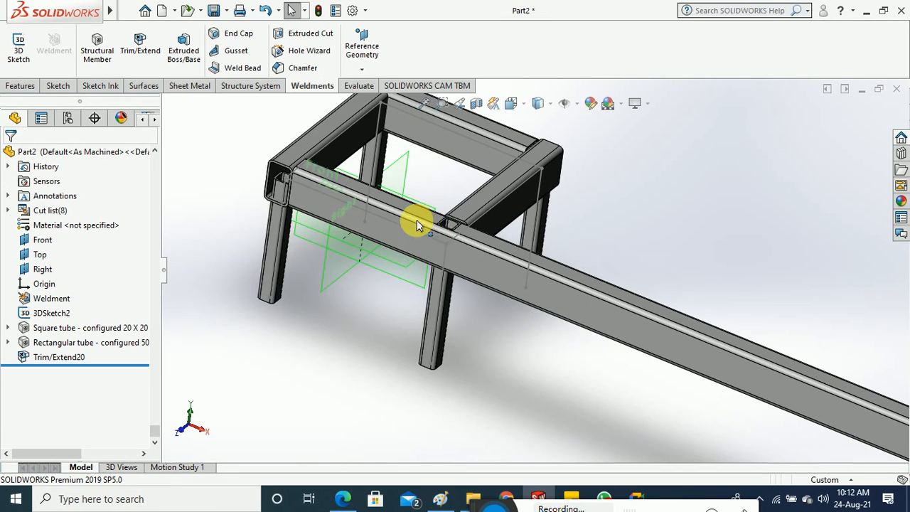
# Delete the Trim/Extend20 feature that trims the +X/+Z leg against the rectangular tube.
pyautogui.scroll(-2, 418, 225)
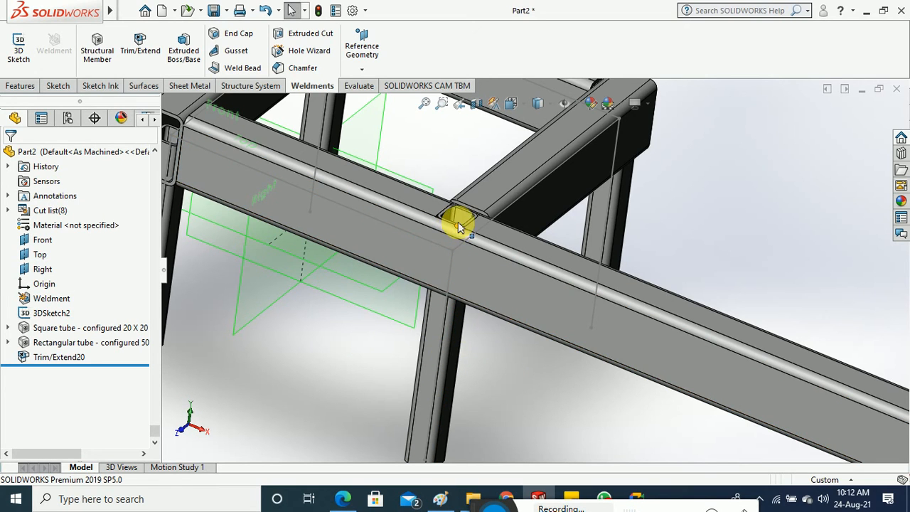
pyautogui.scroll(-4, 462, 226)
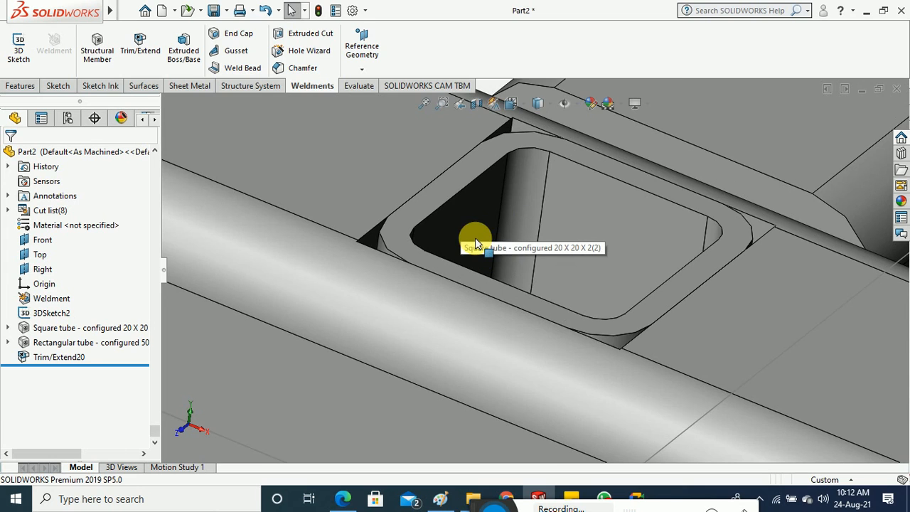
pyautogui.scroll(5, 475, 244)
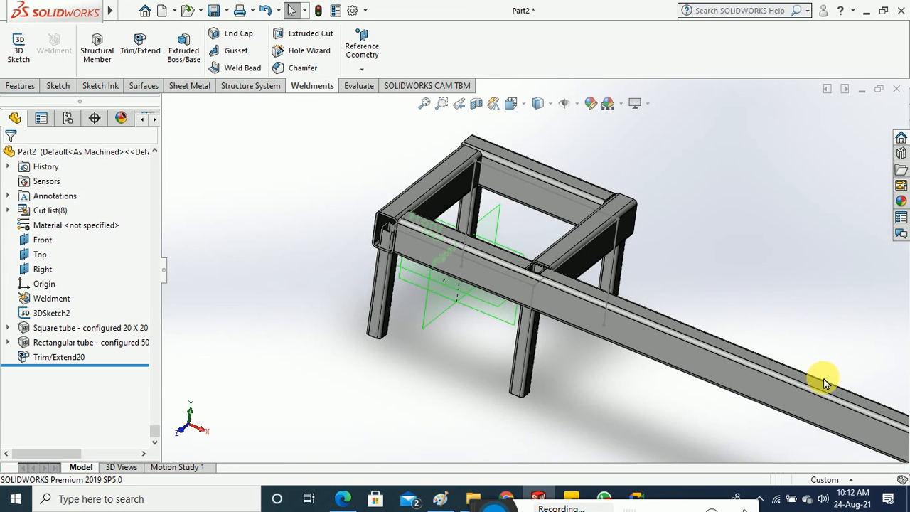
pyautogui.scroll(3, 640, 349)
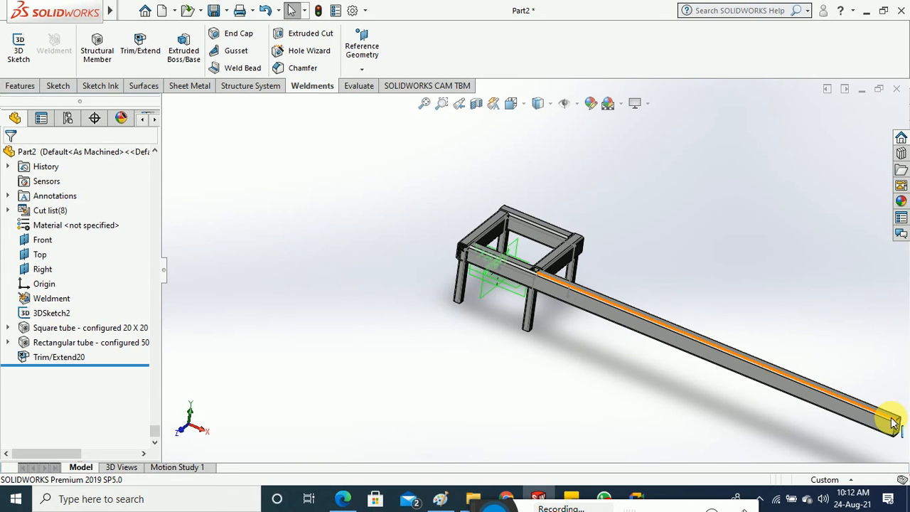
pyautogui.click(55, 358)
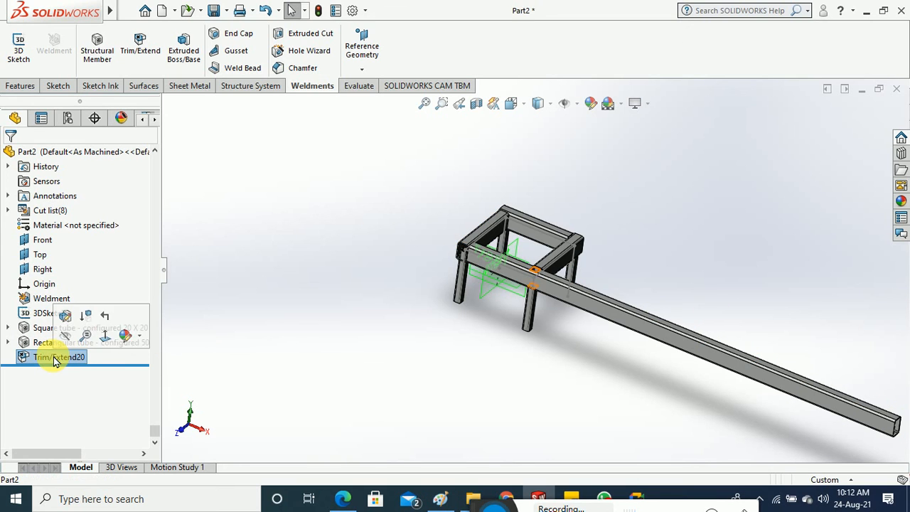
pyautogui.rightClick(55, 358)
pyautogui.click(89, 276)
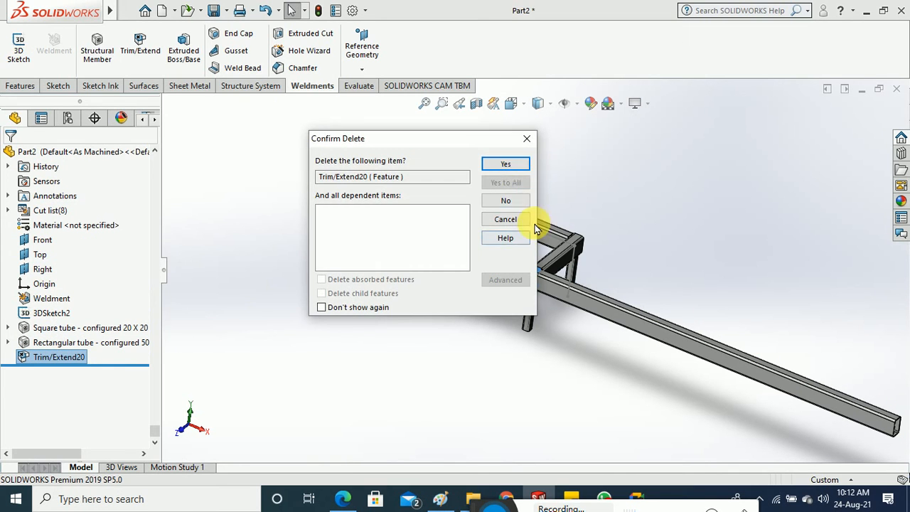
pyautogui.click(505, 164)
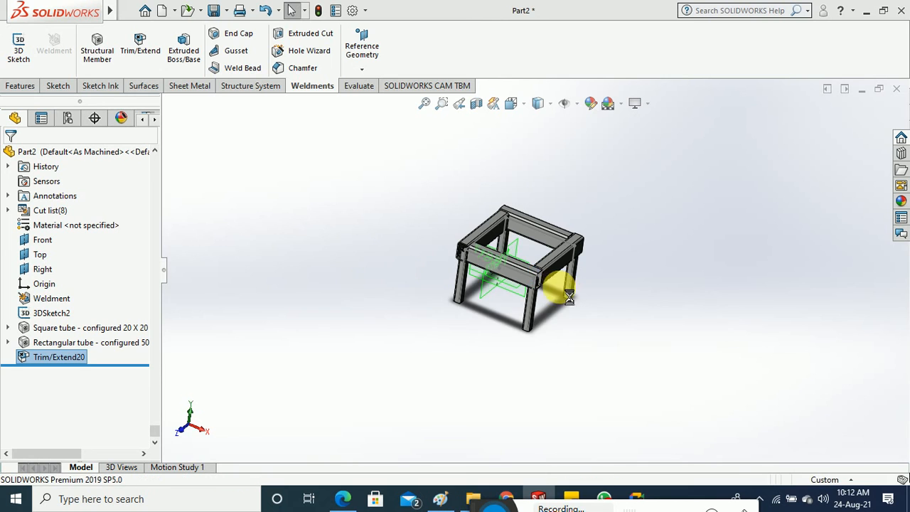
# Trim the +Z side rectangular tube against the square tube leg at the +X/+Z corner with the End Butt2 corner type.
pyautogui.scroll(-10, 550, 284)
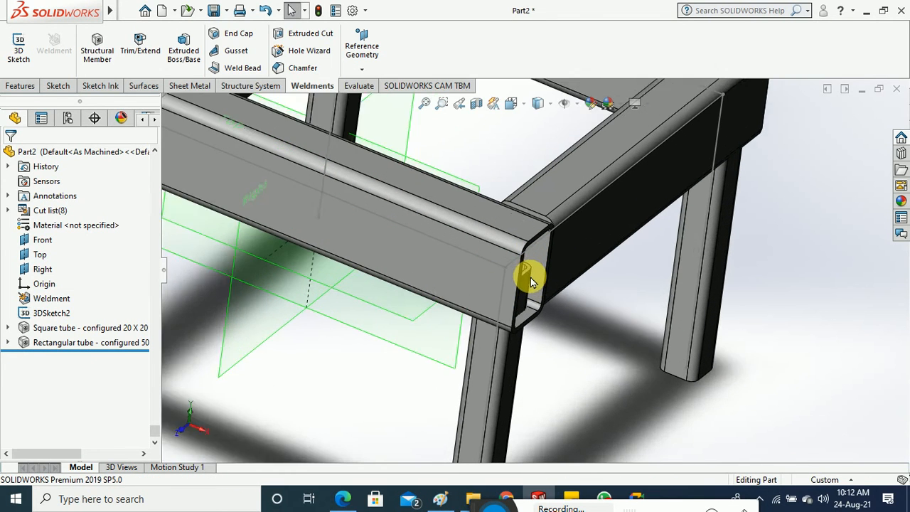
pyautogui.scroll(5, 527, 342)
pyautogui.scroll(-4, 524, 325)
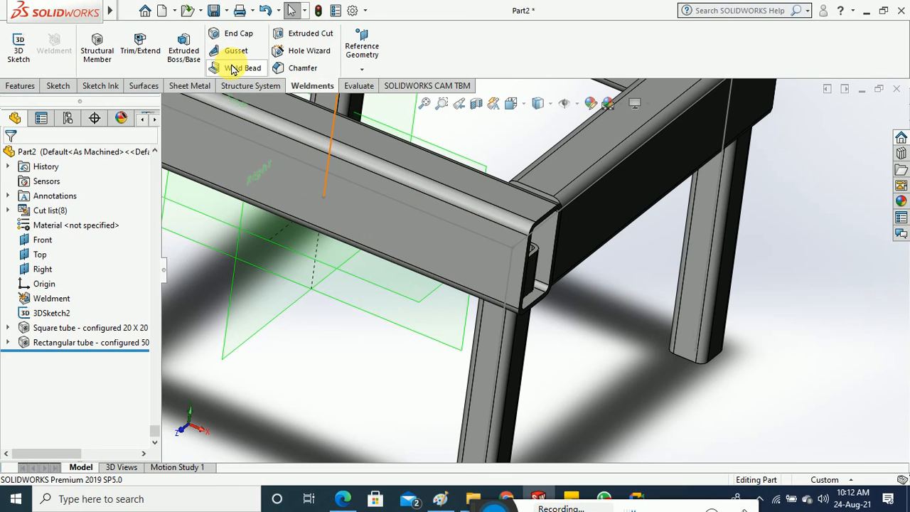
pyautogui.click(152, 62)
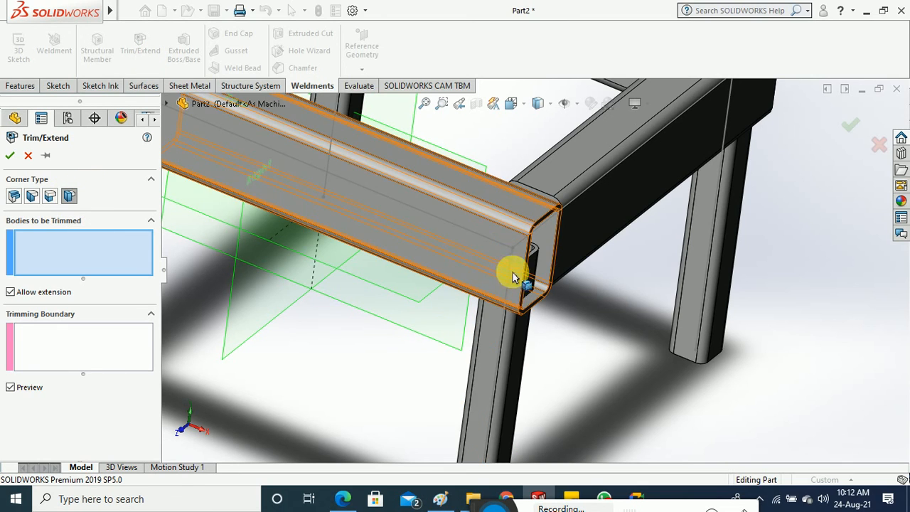
pyautogui.click(489, 254)
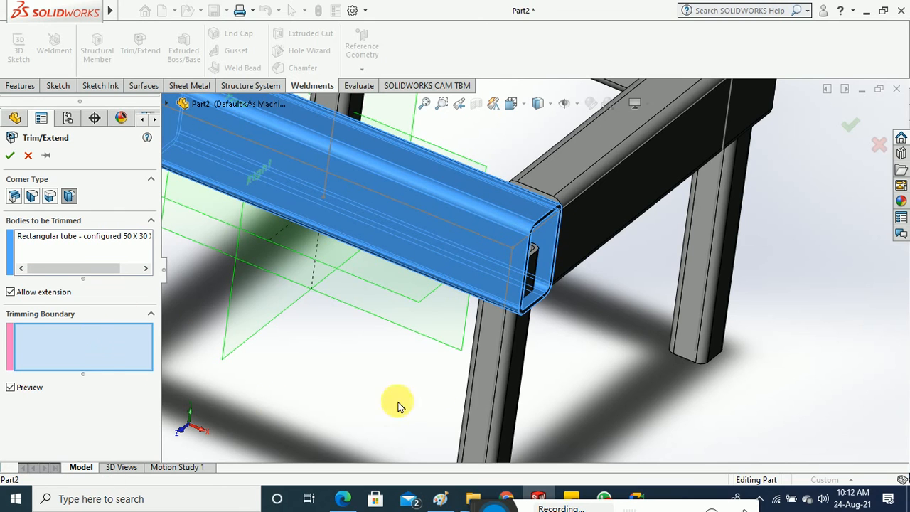
pyautogui.click(498, 365)
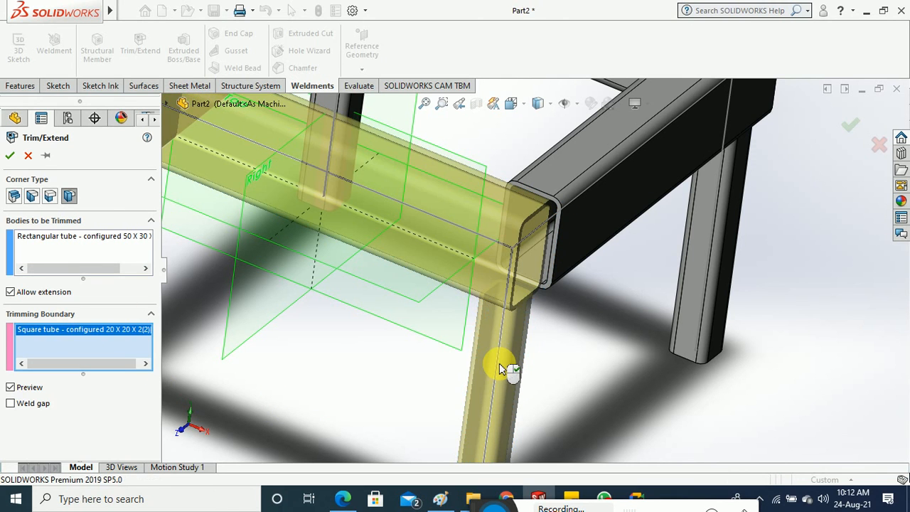
pyautogui.moveTo(501, 369)
pyautogui.mouseDown(button='middle')
pyautogui.moveTo(552, 369)
pyautogui.moveTo(512, 371)
pyautogui.mouseUp(button='middle')
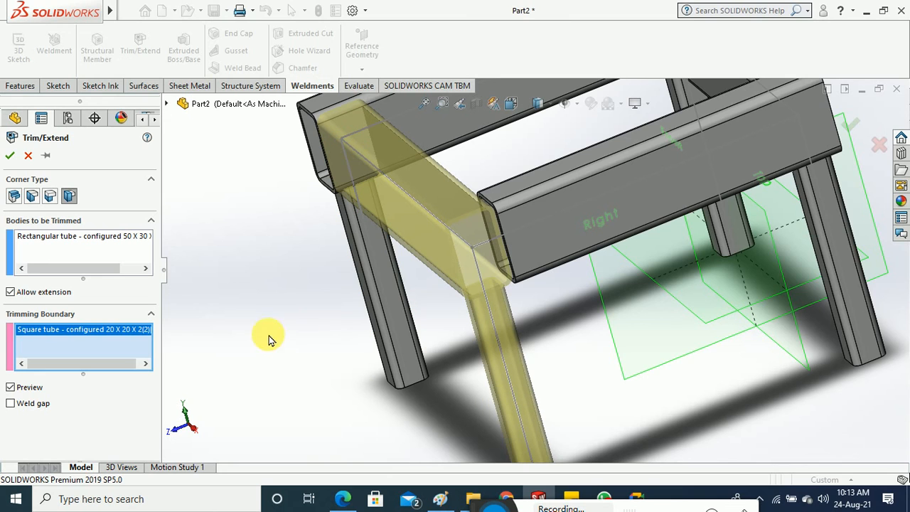
pyautogui.rightClick(125, 339)
pyautogui.click(144, 342)
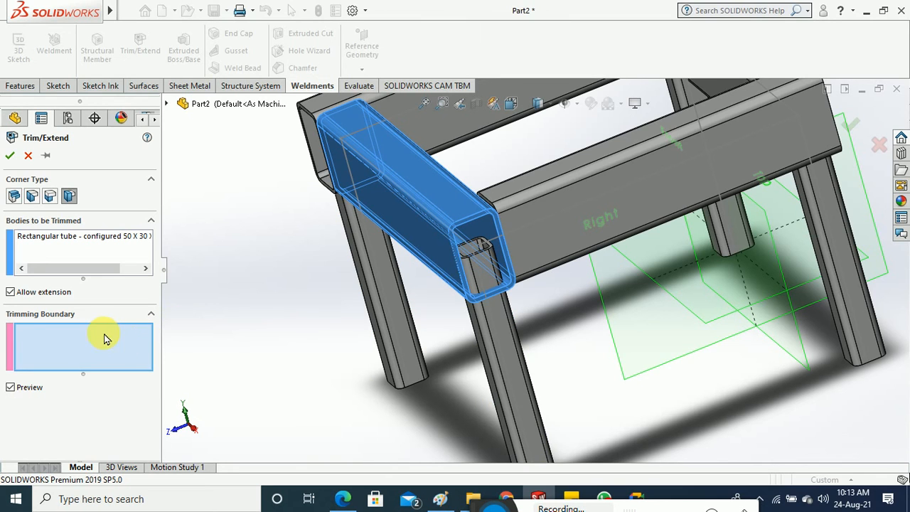
pyautogui.click(475, 271)
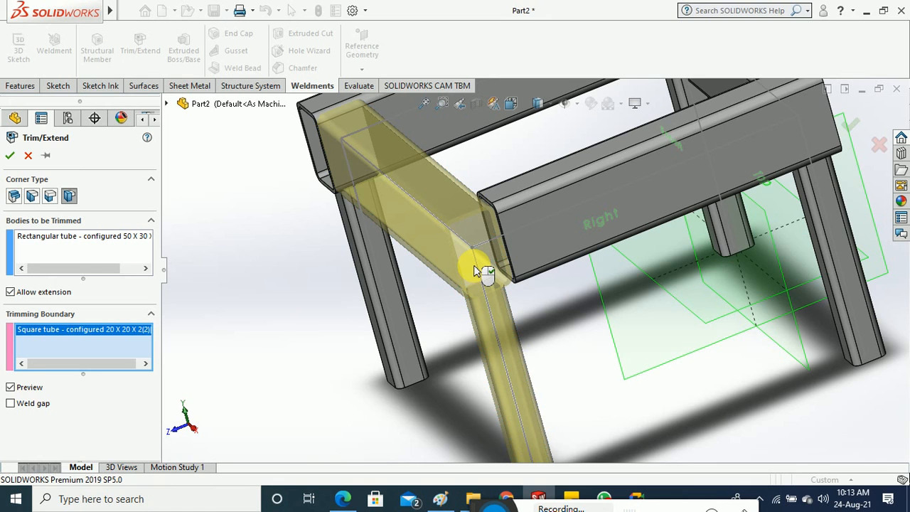
pyautogui.moveTo(502, 306); pyautogui.dragTo(519, 293, button='middle')
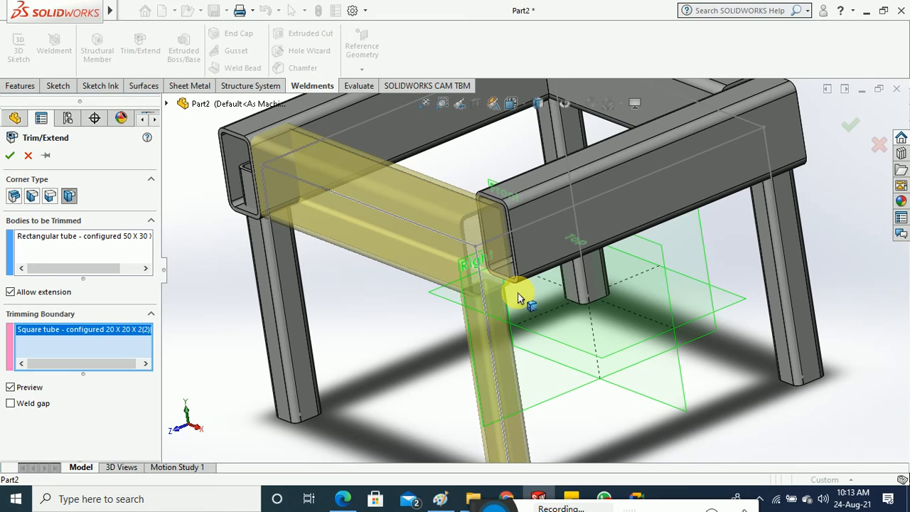
pyautogui.moveTo(368, 338)
pyautogui.mouseDown(button='middle')
pyautogui.moveTo(394, 337)
pyautogui.moveTo(382, 341)
pyautogui.mouseUp(button='middle')
pyautogui.scroll(-8, 491, 303)
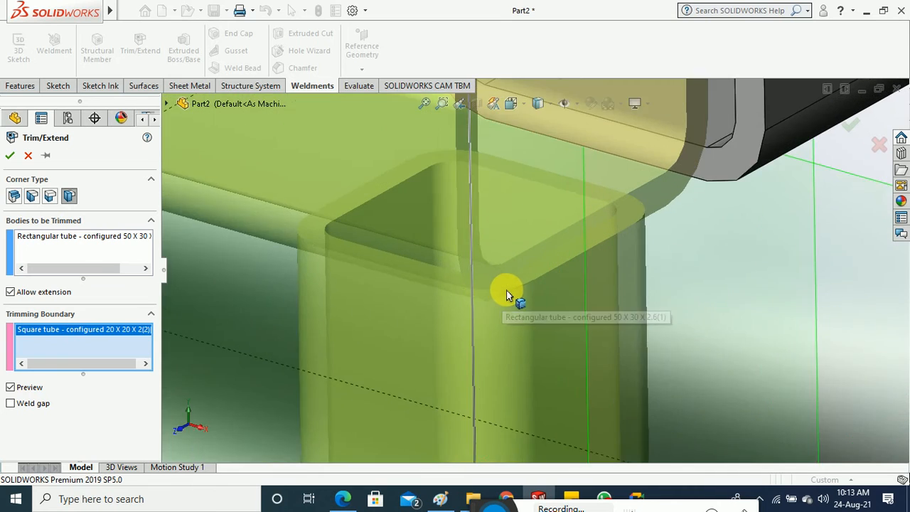
pyautogui.scroll(10, 507, 294)
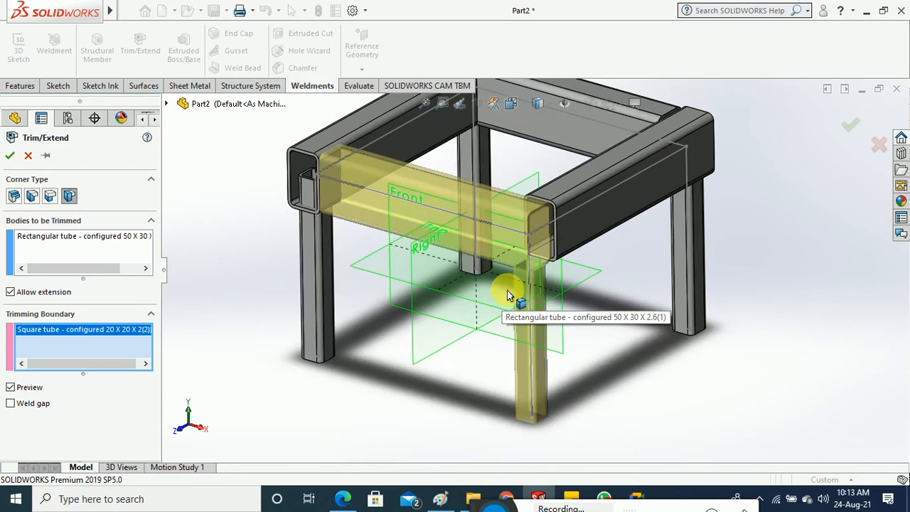
pyautogui.click(10, 157)
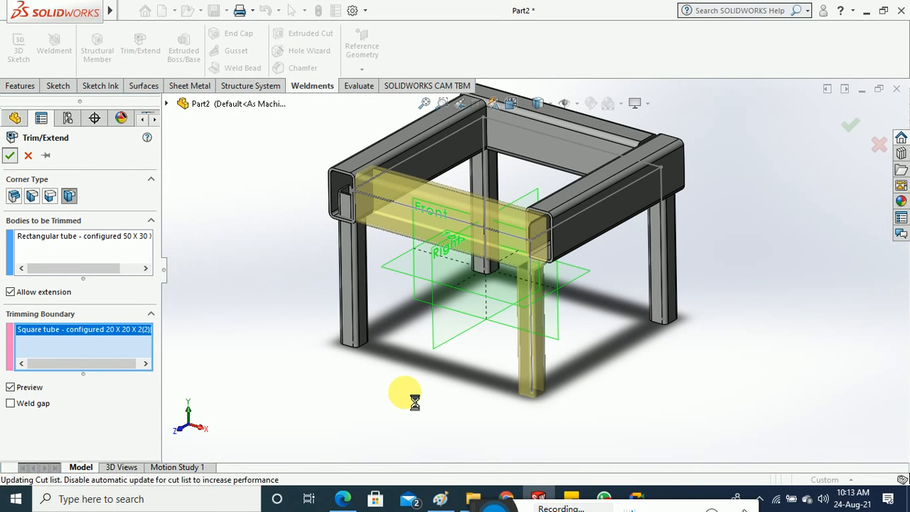
# Examine the leg joint under the frame at the +X/+Z corner and delete the Trim/Extend21 feature.
pyautogui.moveTo(427, 406); pyautogui.dragTo(455, 320, button='middle')
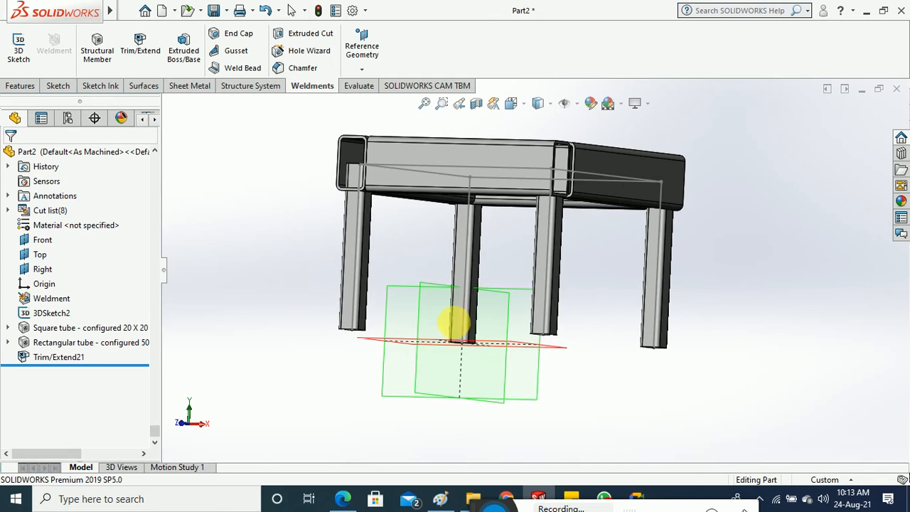
pyautogui.scroll(-8, 544, 206)
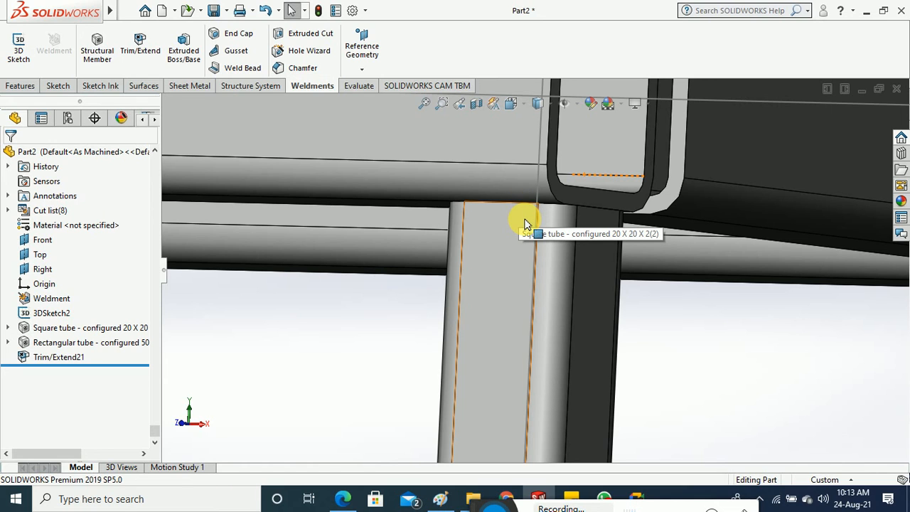
pyautogui.scroll(3, 524, 227)
pyautogui.scroll(3, 550, 290)
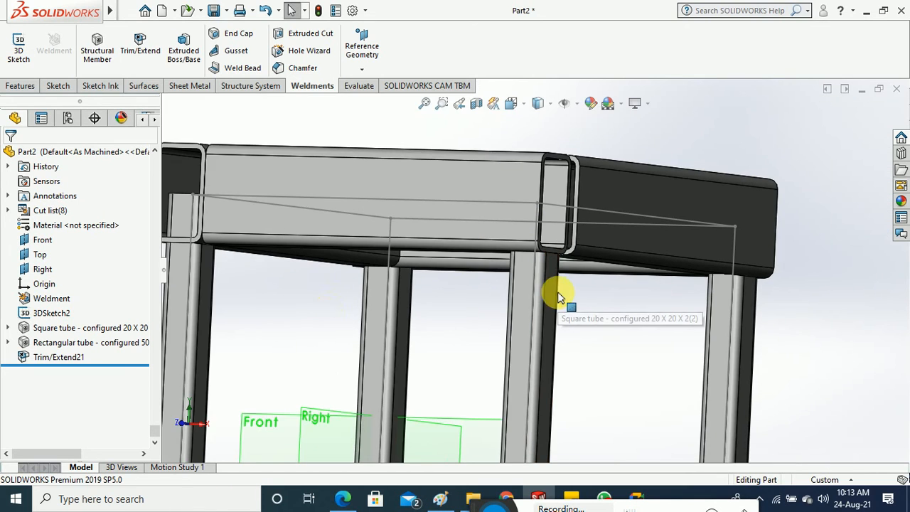
pyautogui.rightClick(79, 358)
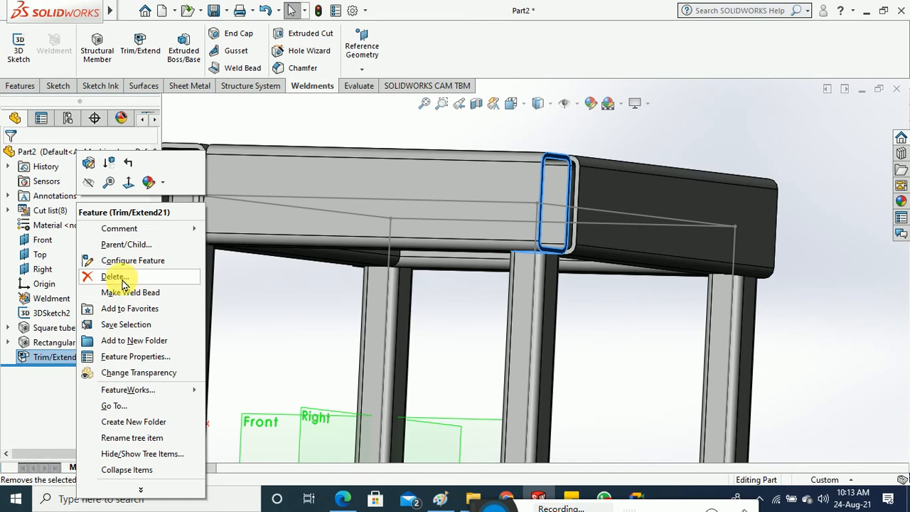
pyautogui.click(214, 278)
pyautogui.click(517, 167)
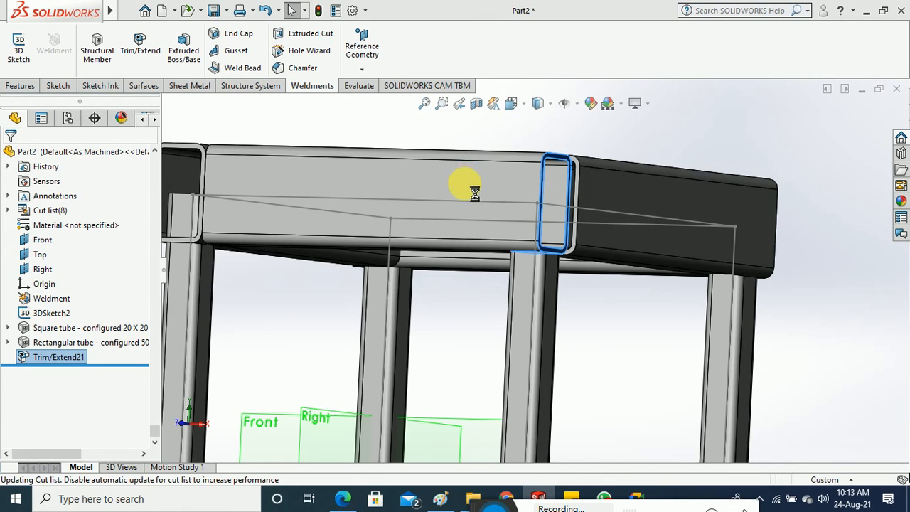
# Edit the rectangular tube structural member and set the gap between connected segments in the same group to 30 mm.
pyautogui.moveTo(465, 204); pyautogui.dragTo(465, 254, button='middle')
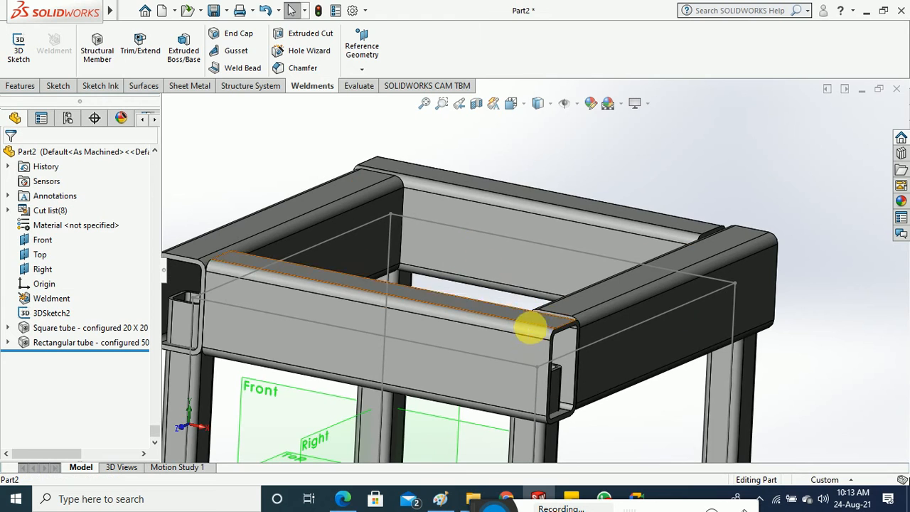
pyautogui.scroll(5, 517, 337)
pyautogui.click(106, 344)
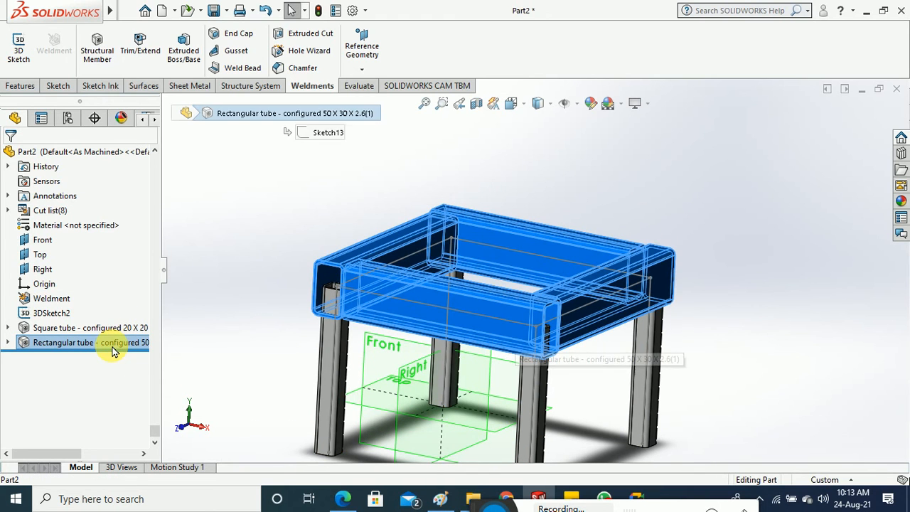
pyautogui.rightClick(112, 348)
pyautogui.click(124, 163)
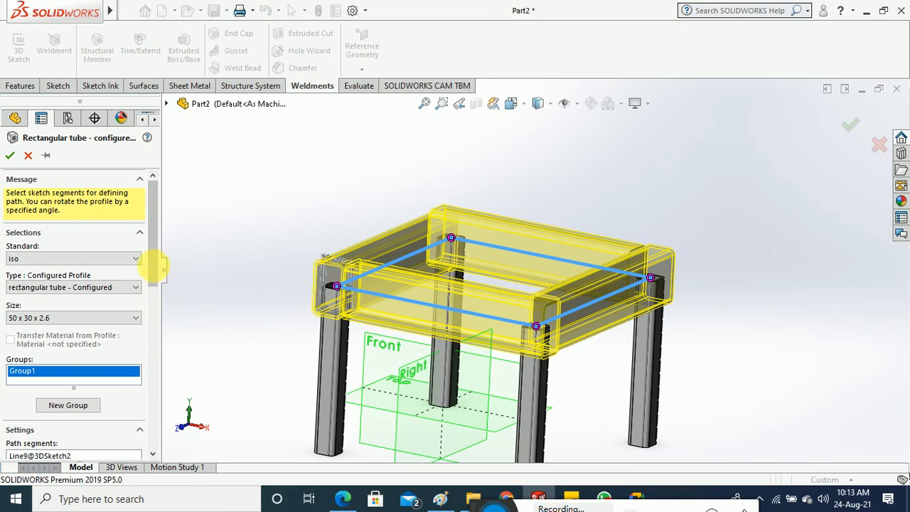
pyautogui.moveTo(160, 267); pyautogui.dragTo(159, 369)
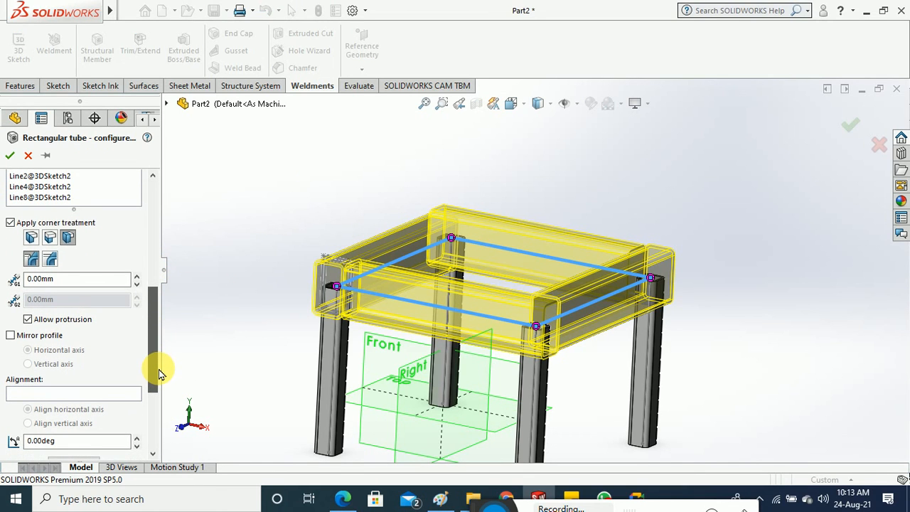
pyautogui.click(137, 276)
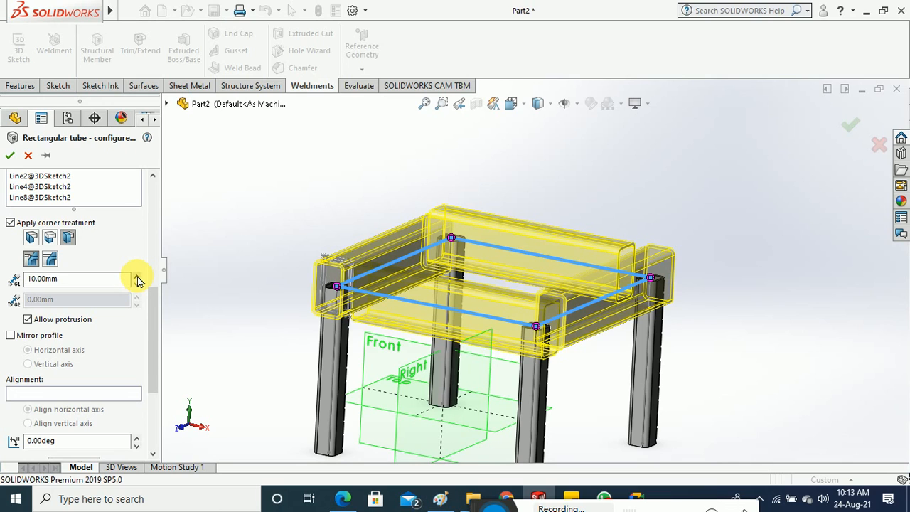
pyautogui.click(138, 276)
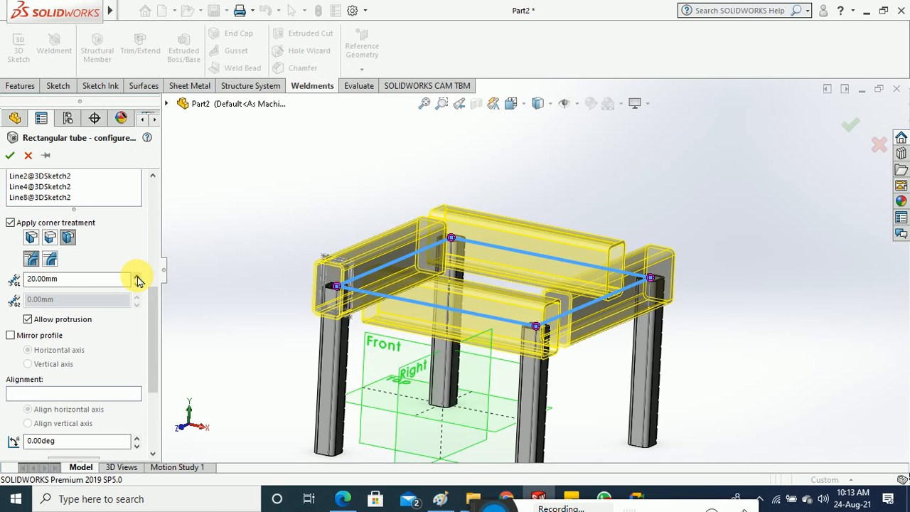
pyautogui.click(137, 276)
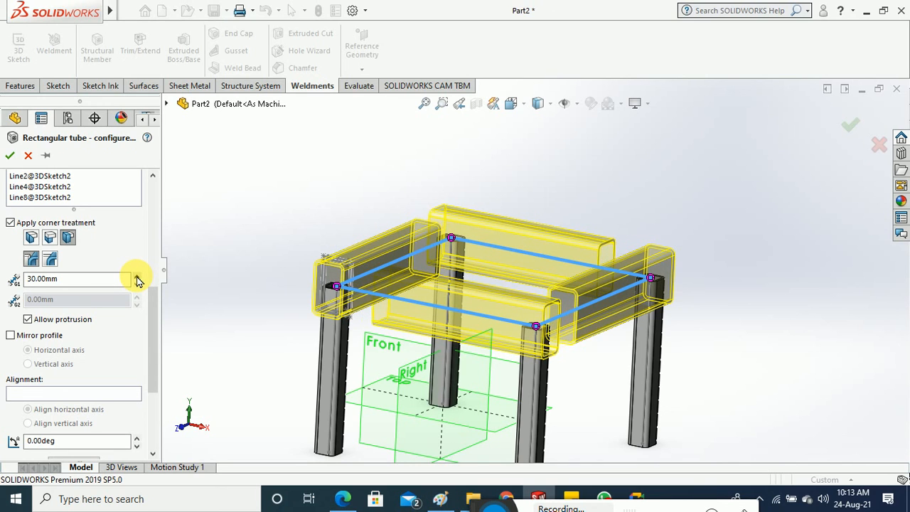
# Switch the rectangular tube frame's corner treatment to End Butt1 and set the gap between connected segments to 20 mm.
pyautogui.click(49, 241)
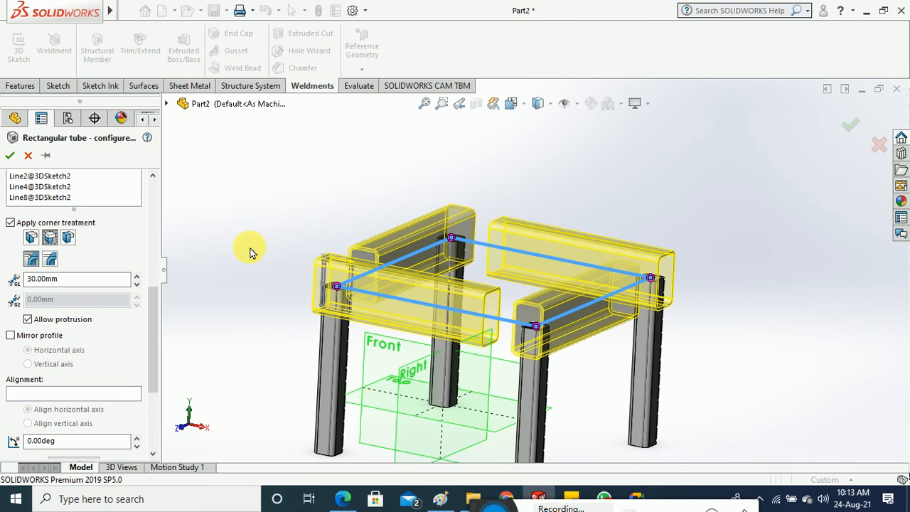
pyautogui.moveTo(251, 252); pyautogui.dragTo(260, 346, button='middle')
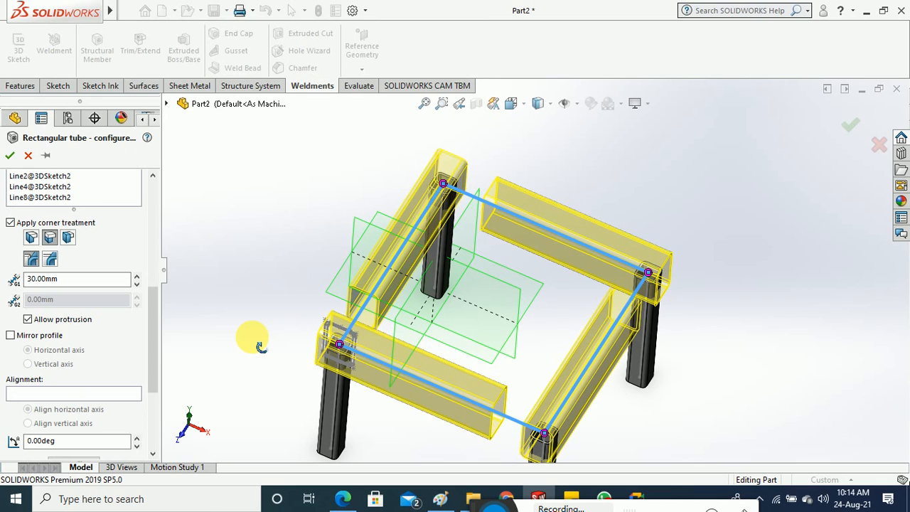
pyautogui.click(137, 276)
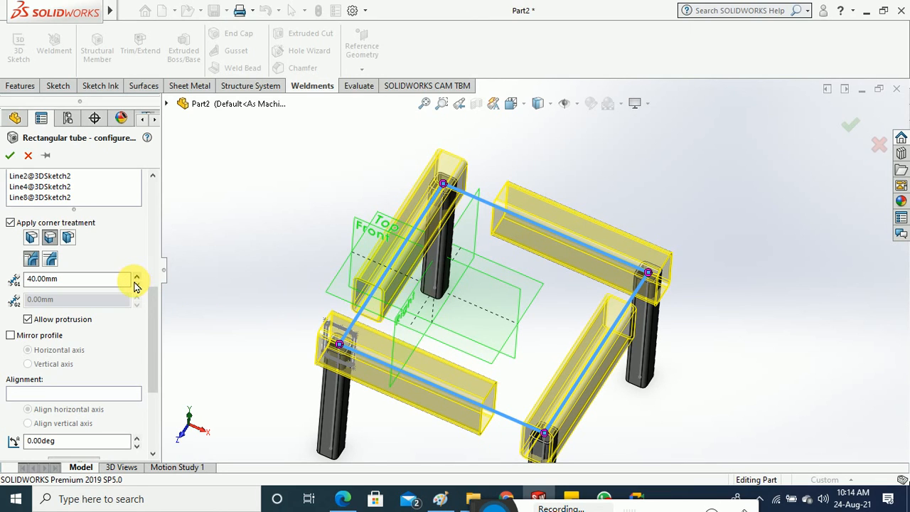
pyautogui.click(137, 284)
pyautogui.click(138, 285)
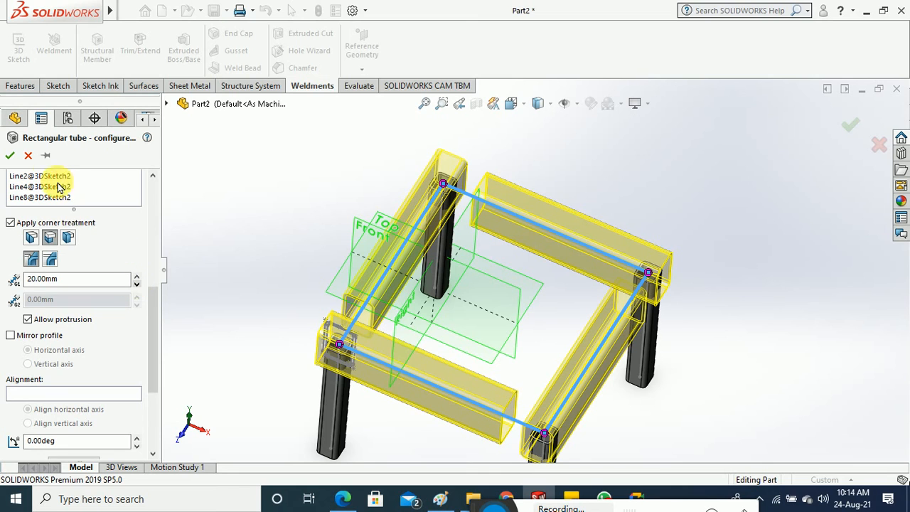
# Accept the rectangular tube edit and look over the gapped frame corners.
pyautogui.click(10, 155)
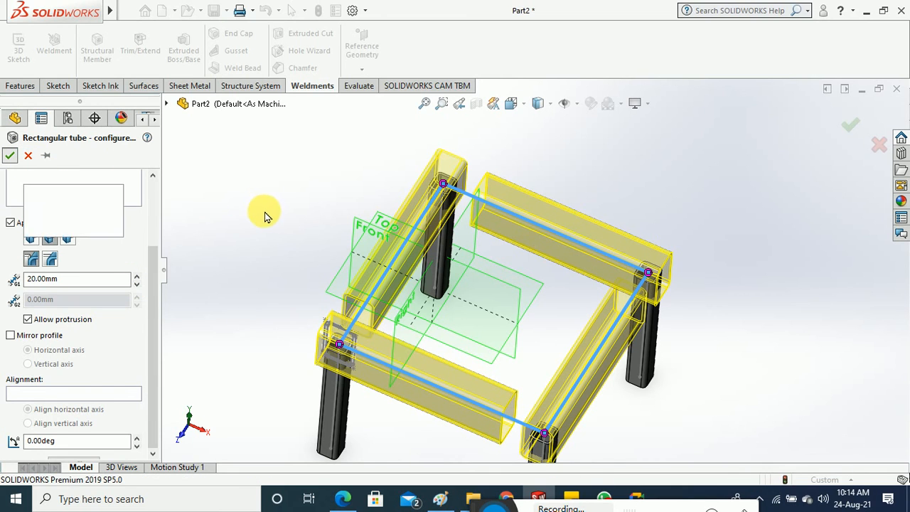
pyautogui.moveTo(266, 237); pyautogui.dragTo(612, 371, button='middle')
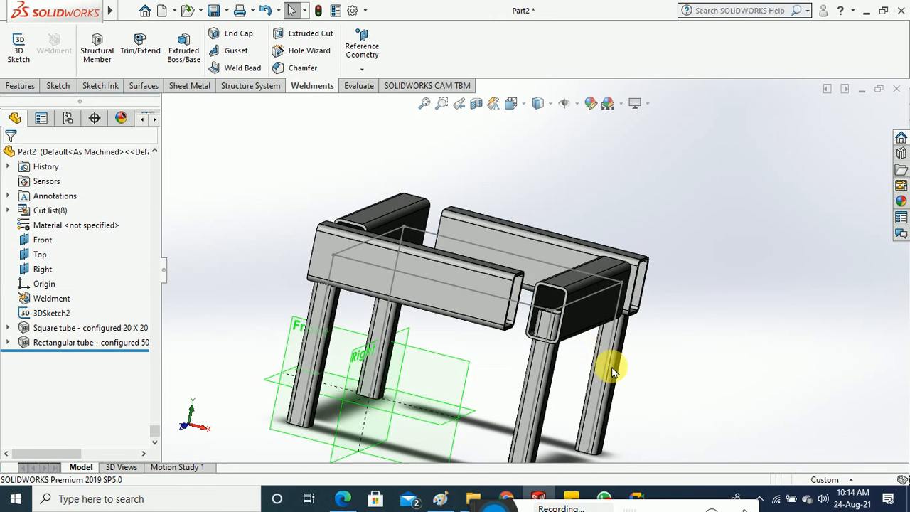
pyautogui.moveTo(662, 302); pyautogui.dragTo(541, 270, button='middle')
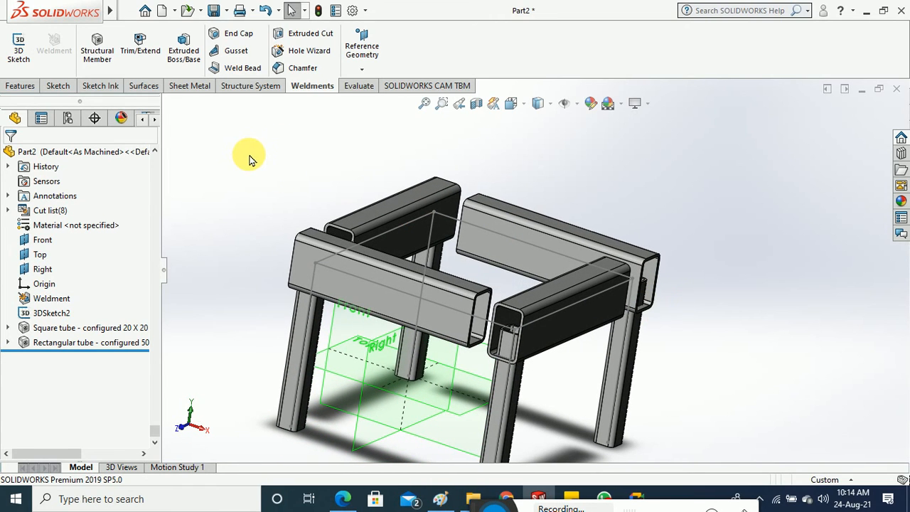
# Trim the +Z side rectangular tube against the square tube leg at the +X/+Z corner with End Butt2 and a simple cut.
pyautogui.click(140, 44)
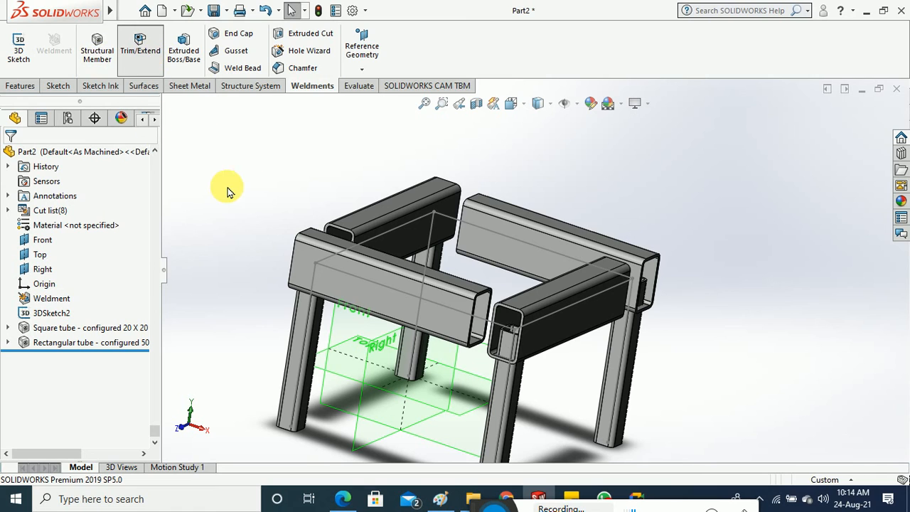
pyautogui.click(70, 197)
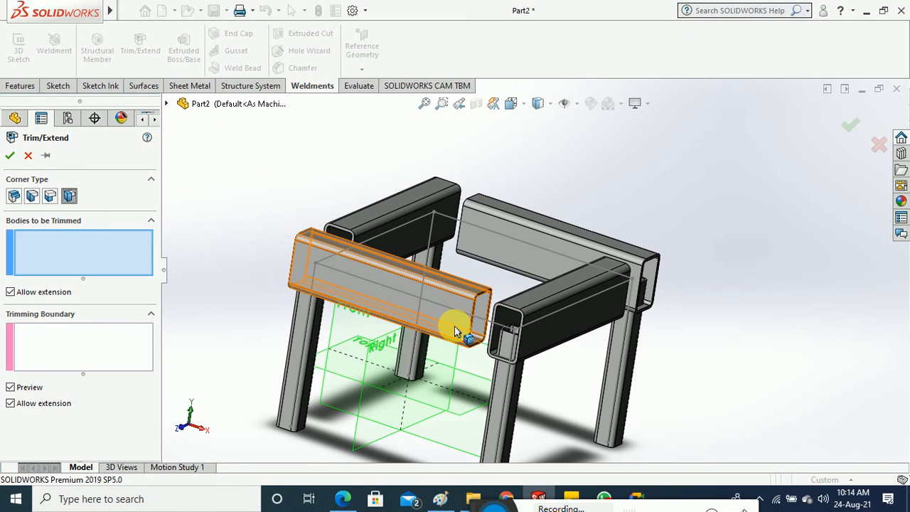
pyautogui.click(434, 329)
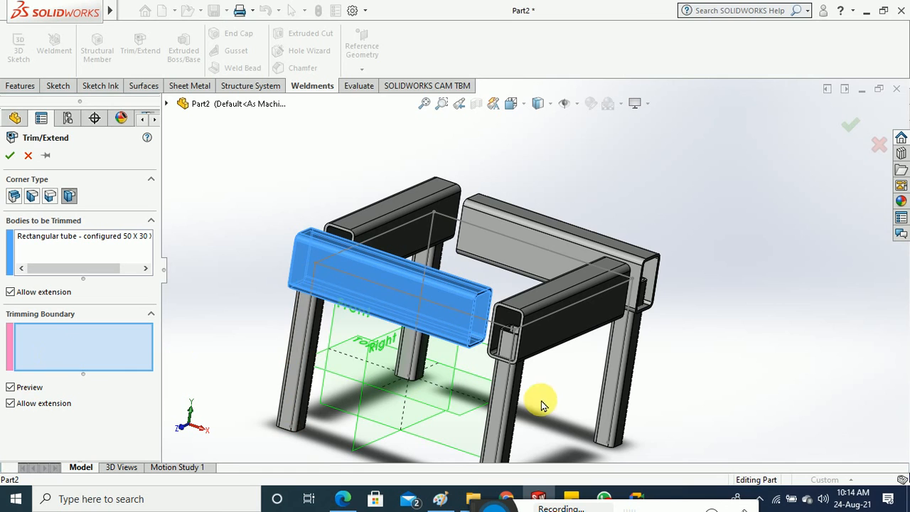
pyautogui.click(508, 402)
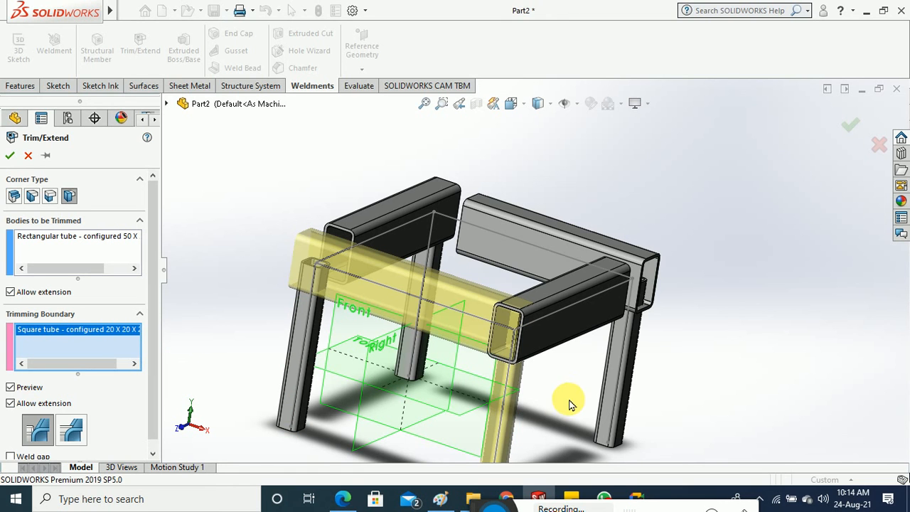
pyautogui.moveTo(569, 403); pyautogui.dragTo(626, 272, button='middle')
pyautogui.scroll(-5, 573, 373)
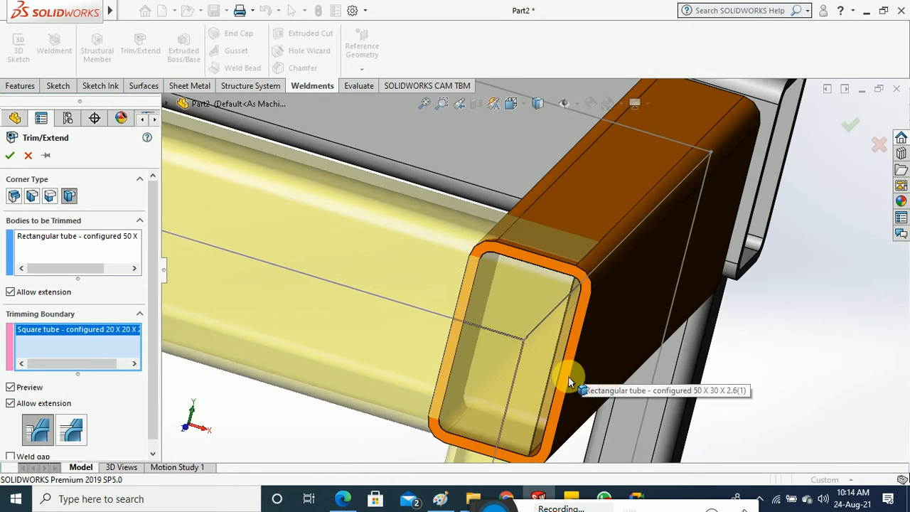
pyautogui.scroll(-1, 568, 376)
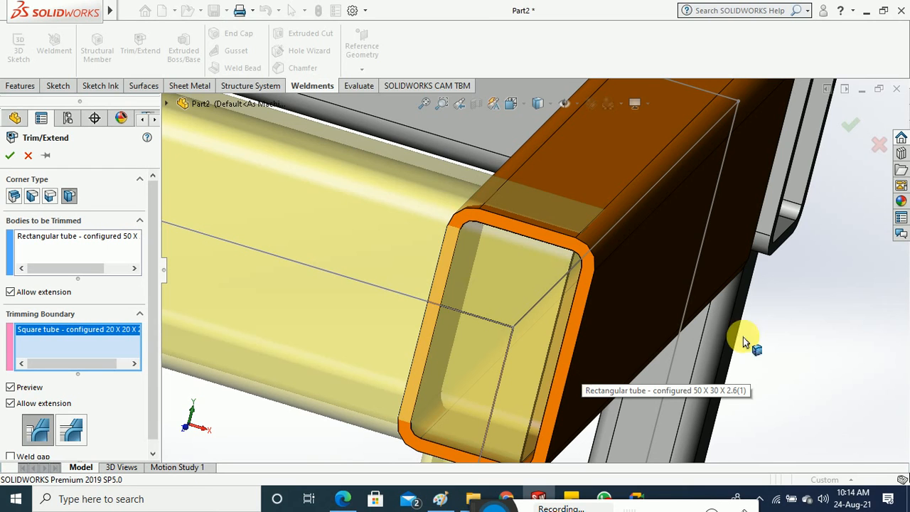
pyautogui.scroll(6, 704, 342)
pyautogui.moveTo(704, 343); pyautogui.dragTo(645, 315, button='middle')
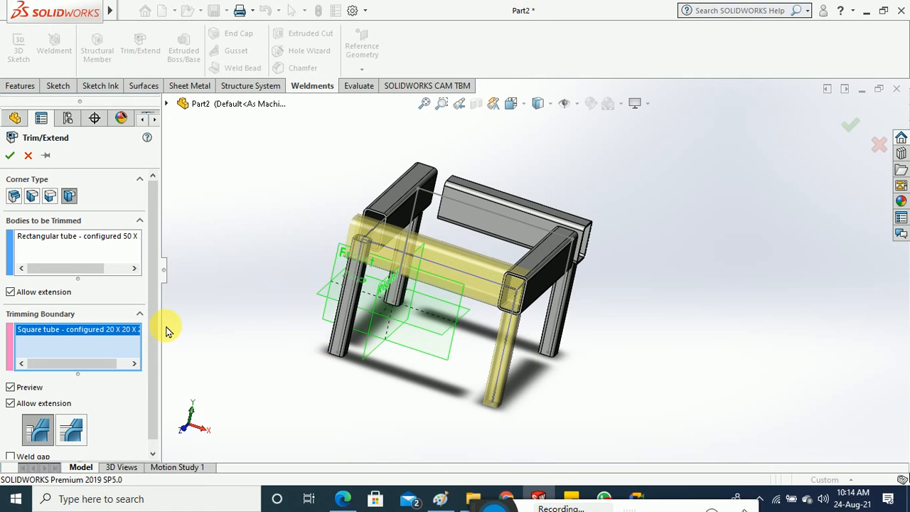
pyautogui.click(37, 430)
pyautogui.click(11, 157)
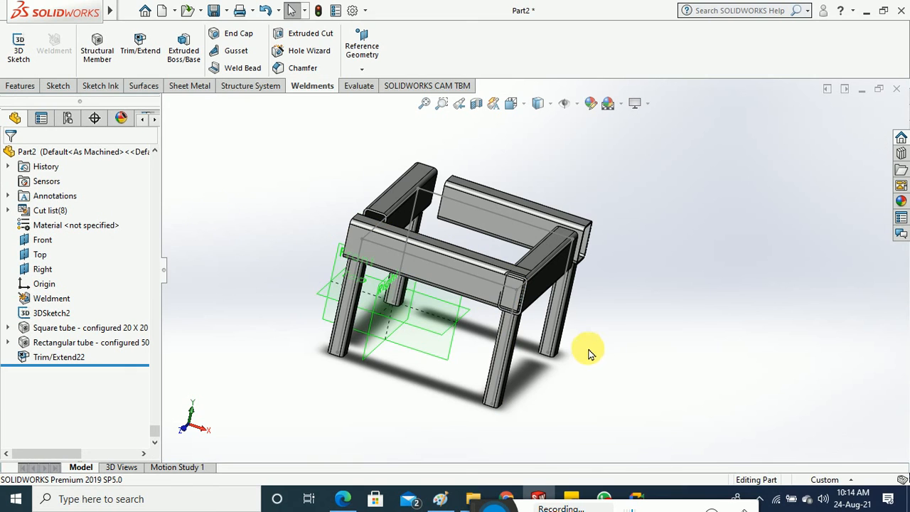
# Examine the trimmed tube end at the +X/+Z corner and delete the Trim/Extend22 feature.
pyautogui.moveTo(589, 351); pyautogui.dragTo(616, 339, button='middle')
pyautogui.scroll(-5, 569, 302)
pyautogui.scroll(-5, 569, 298)
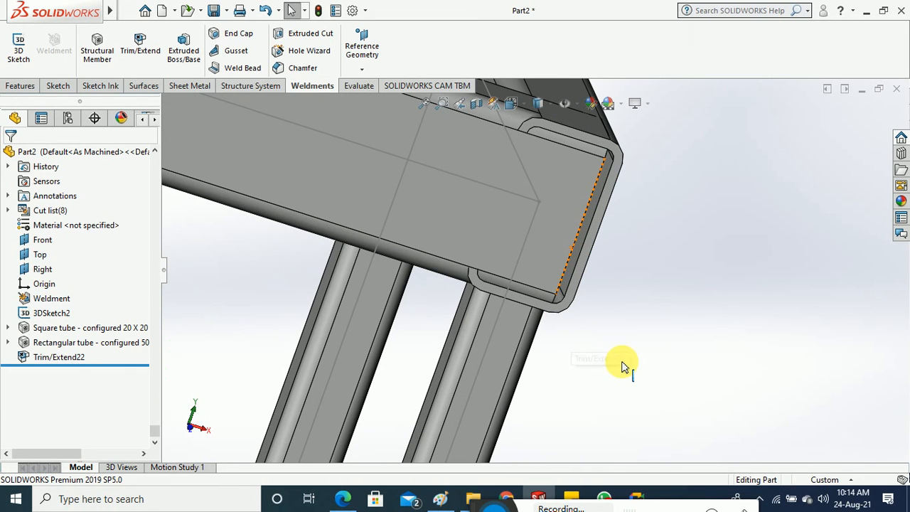
pyautogui.scroll(10, 622, 367)
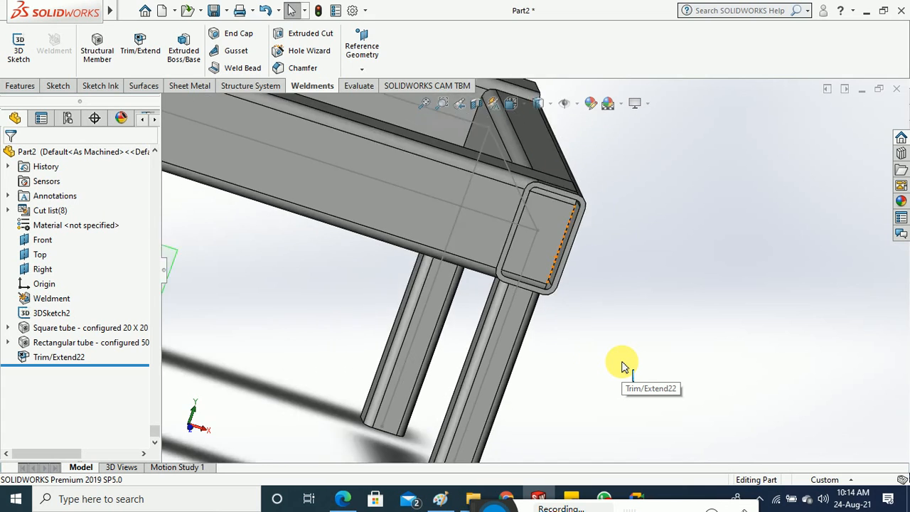
pyautogui.rightClick(79, 362)
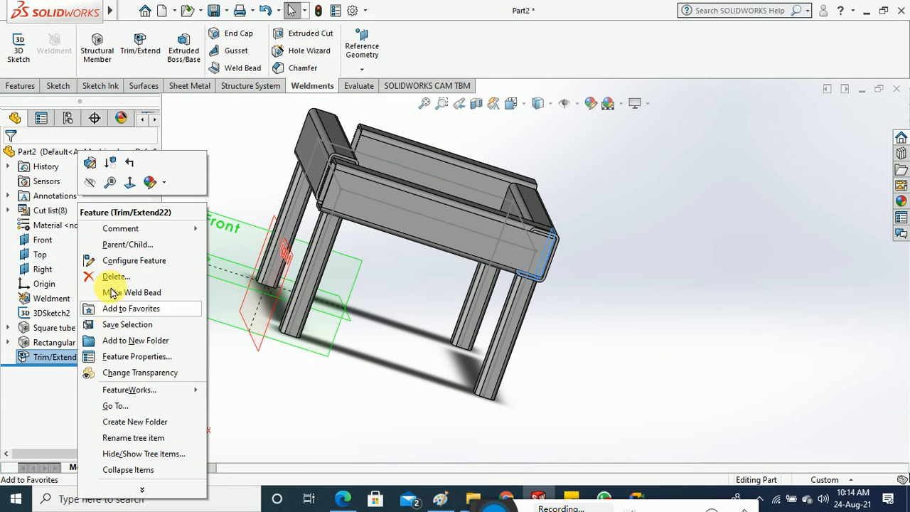
pyautogui.click(125, 279)
pyautogui.click(506, 164)
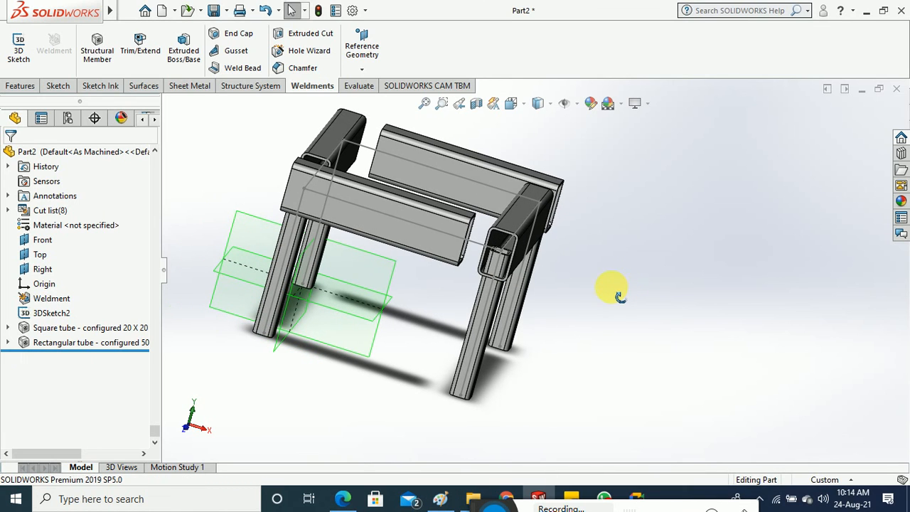
# Try to trim the square tube leg at the +X/+Z corner against the +Z side rectangular tube with End Butt1 and a simple cut.
pyautogui.click(142, 57)
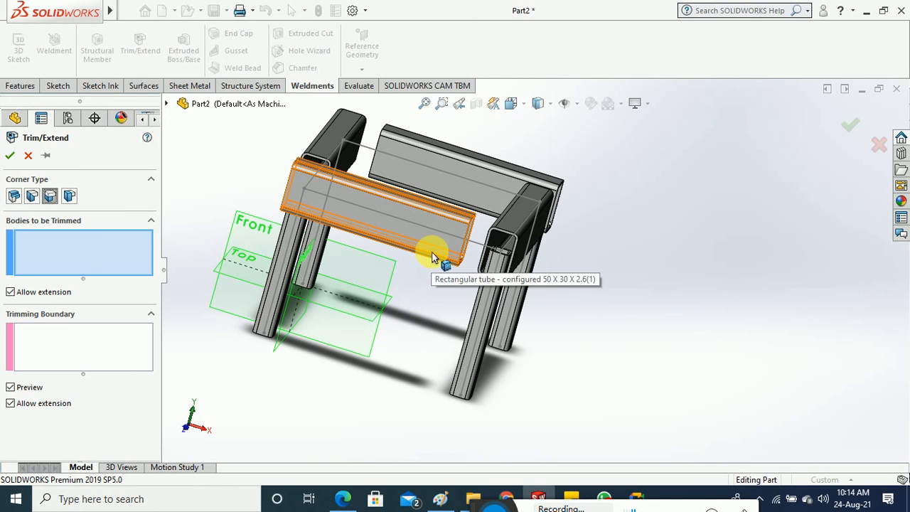
pyautogui.click(473, 329)
pyautogui.click(441, 259)
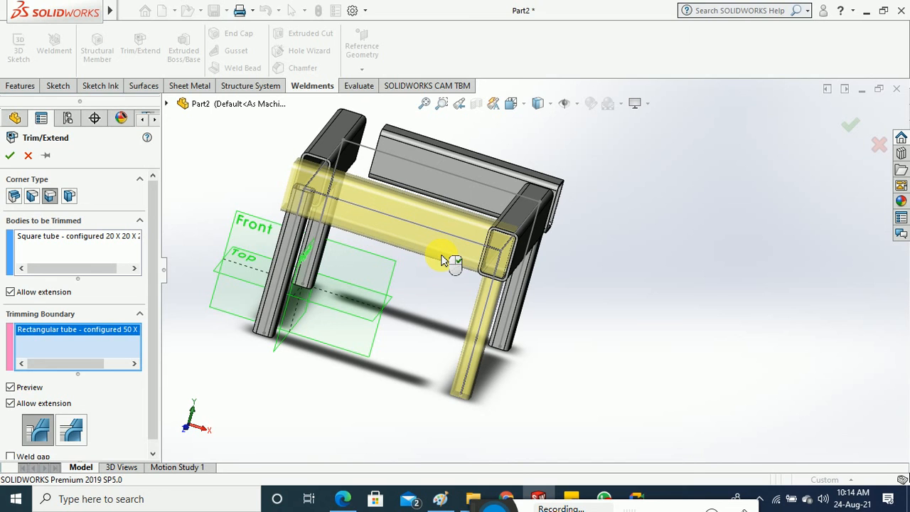
pyautogui.moveTo(561, 315); pyautogui.dragTo(589, 310, button='middle')
pyautogui.scroll(-10, 569, 284)
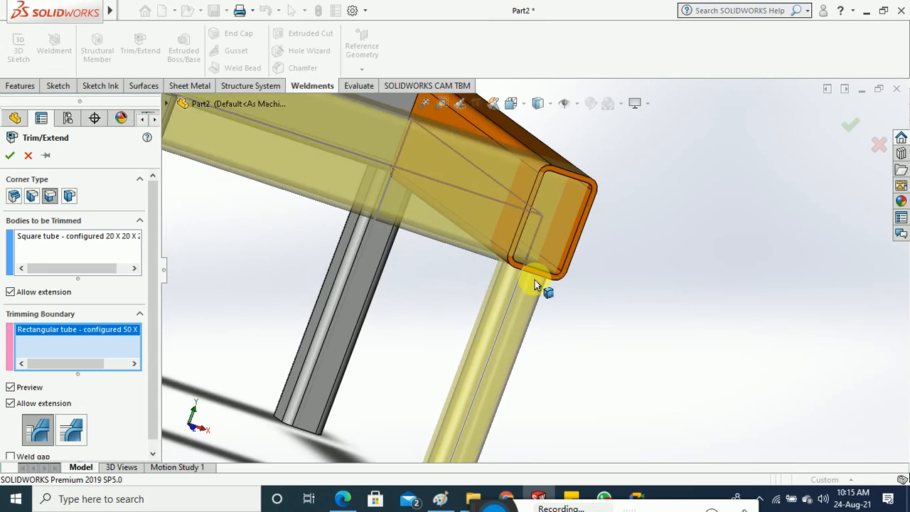
pyautogui.scroll(10, 580, 354)
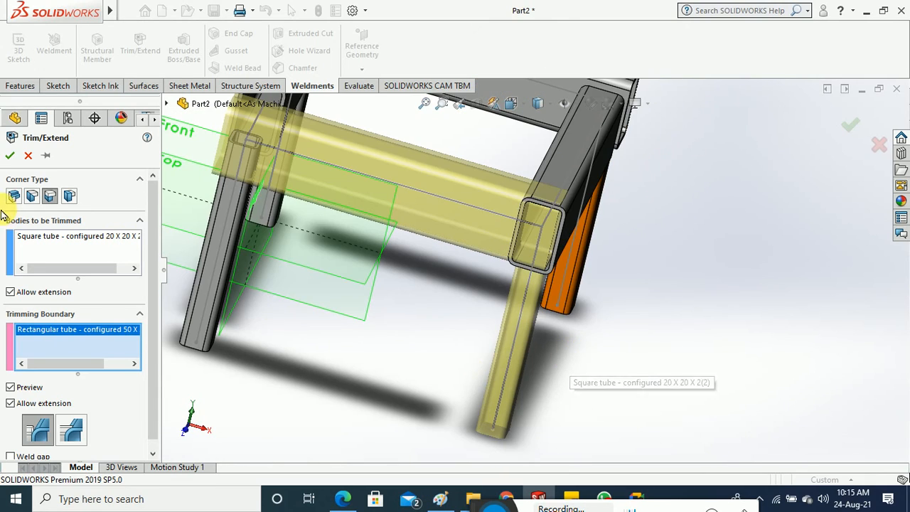
pyautogui.click(10, 155)
pyautogui.moveTo(617, 349); pyautogui.dragTo(613, 334, button='middle')
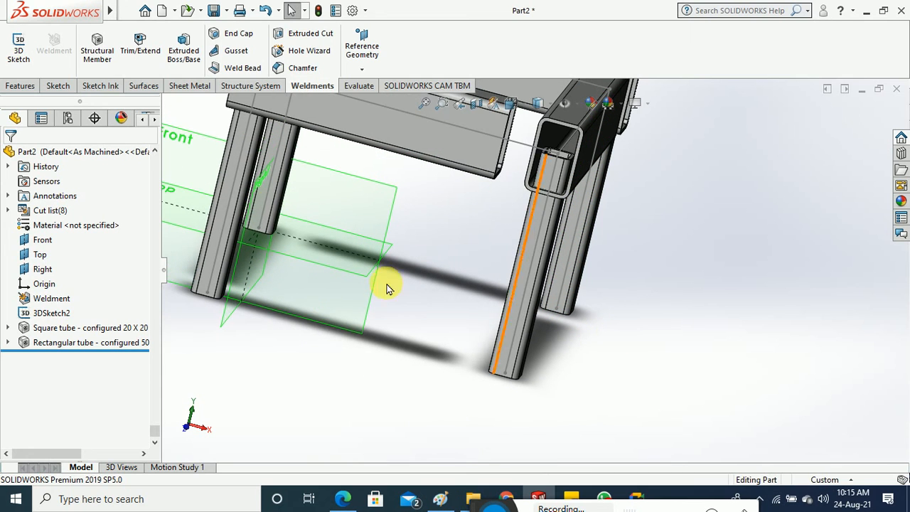
# Trim the +X/+Z corner leg with the End Butt1 corner type, using the +Z side rectangular tube as trimming boundary.
pyautogui.click(140, 44)
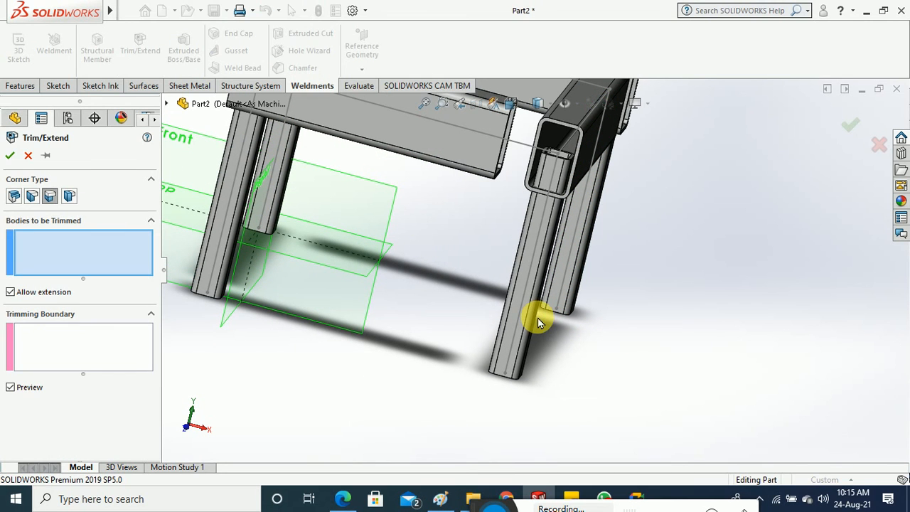
pyautogui.moveTo(576, 319); pyautogui.dragTo(562, 317, button='middle')
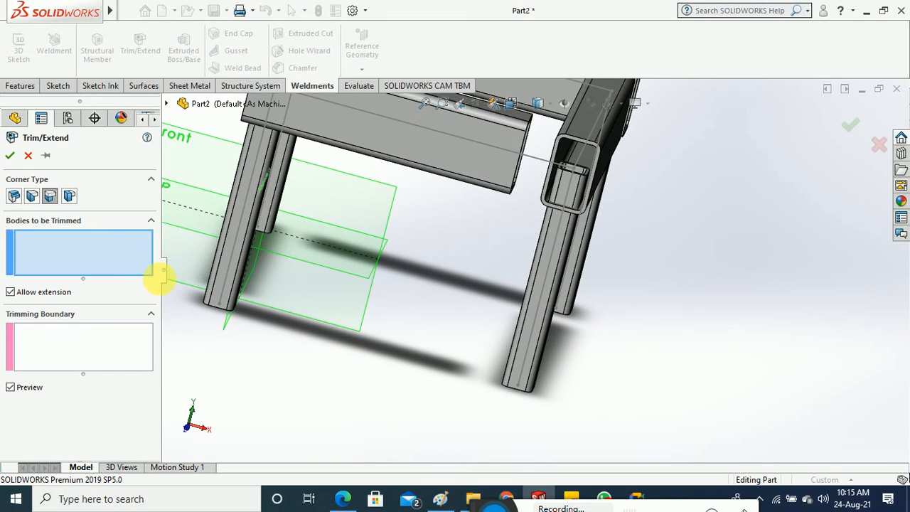
pyautogui.click(554, 267)
pyautogui.click(480, 172)
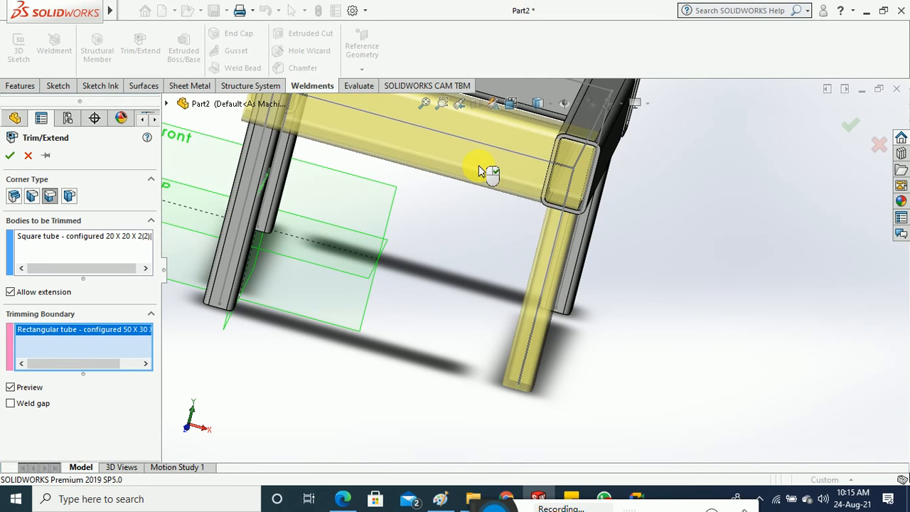
pyautogui.scroll(-2, 569, 193)
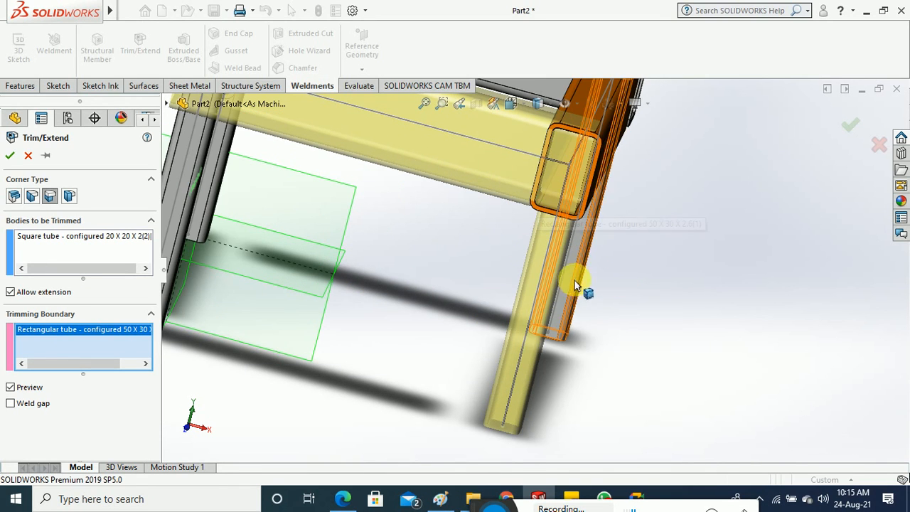
pyautogui.moveTo(604, 283); pyautogui.dragTo(599, 243, button='middle')
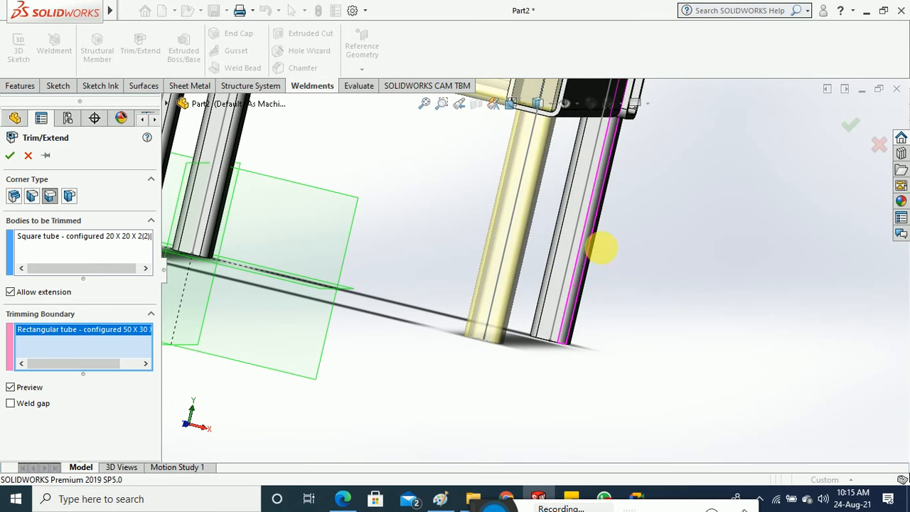
pyautogui.click(9, 155)
pyautogui.scroll(3, 614, 368)
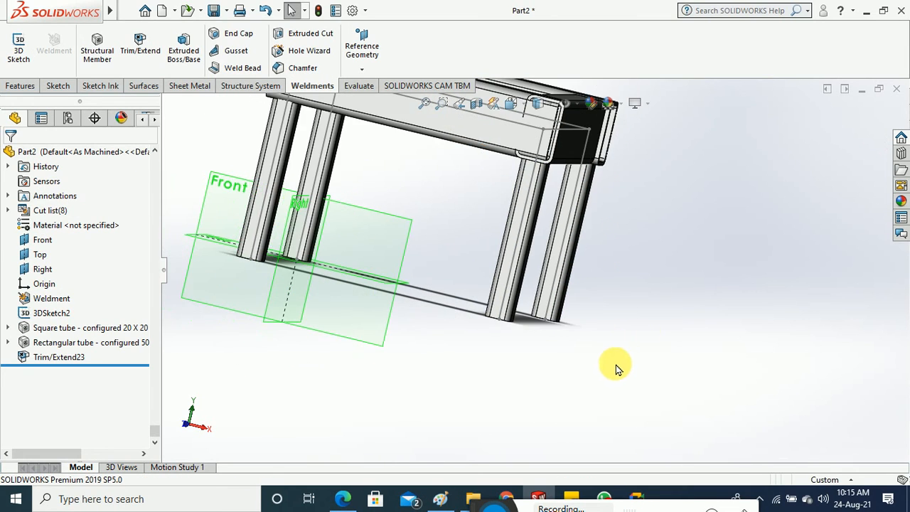
# Show the table in wireframe and inspect the joint between the leg and frame at the +X/+Z corner.
pyautogui.moveTo(650, 328); pyautogui.dragTo(552, 239, button='middle')
pyautogui.scroll(3, 585, 309)
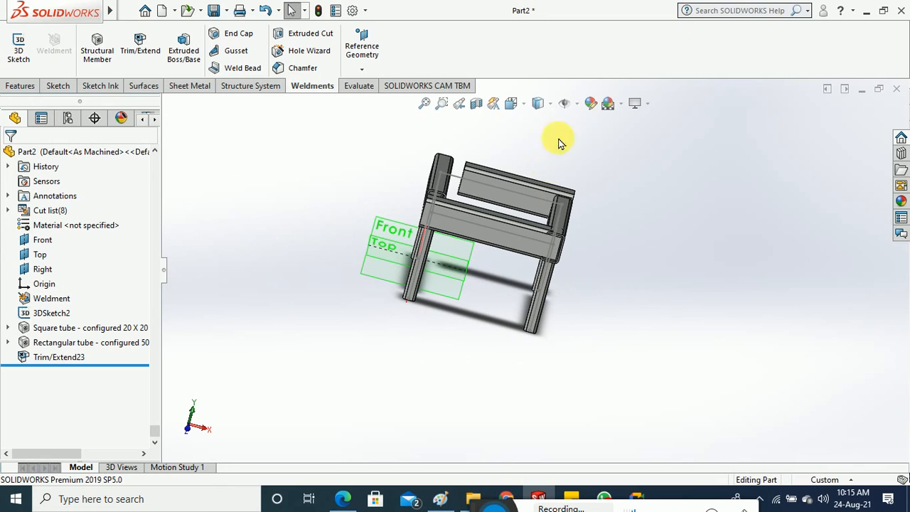
pyautogui.click(552, 104)
pyautogui.click(540, 183)
pyautogui.moveTo(548, 199); pyautogui.dragTo(616, 242, button='middle')
pyautogui.scroll(-5, 529, 235)
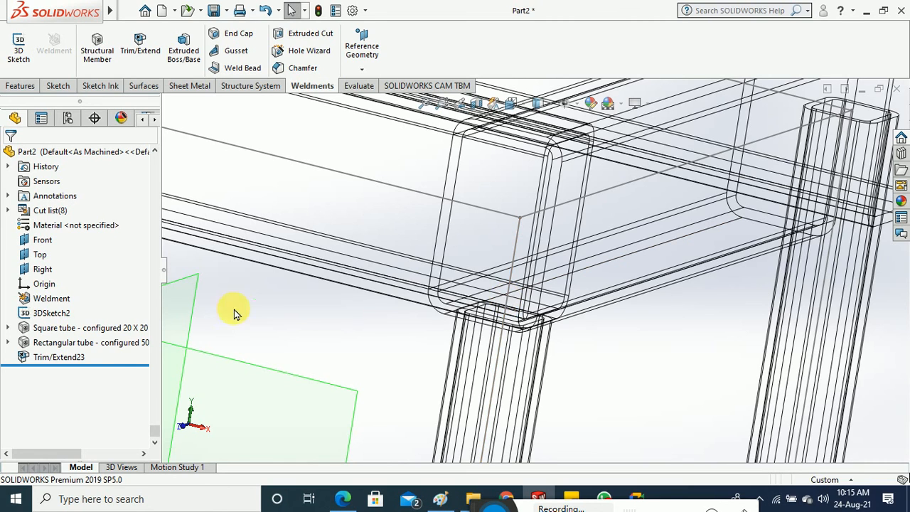
# Delete the Trim/Extend23 feature.
pyautogui.rightClick(70, 357)
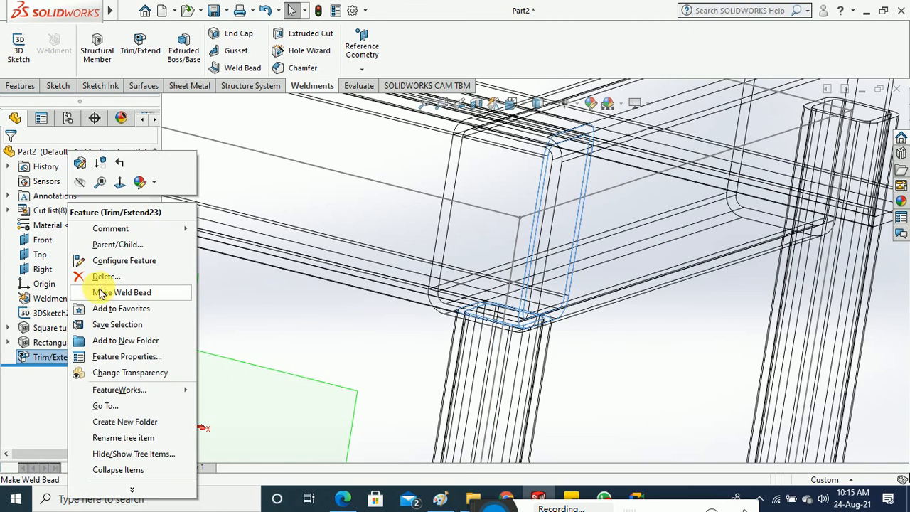
pyautogui.click(181, 276)
pyautogui.click(506, 164)
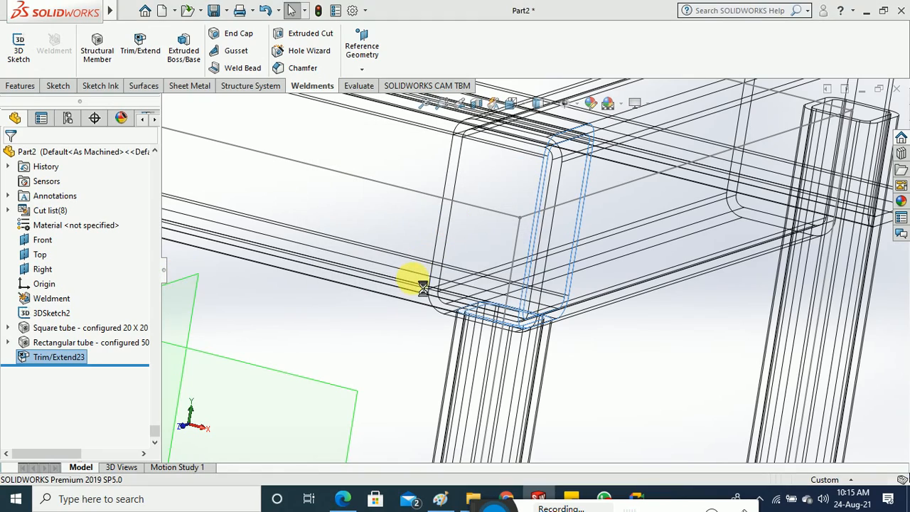
pyautogui.scroll(4, 414, 284)
pyautogui.scroll(3, 416, 287)
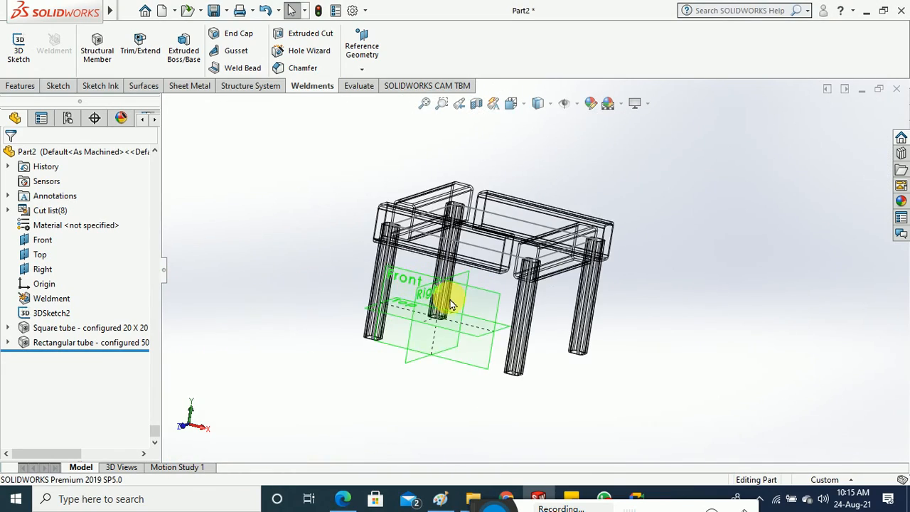
# Edit the rectangular tube structural member and set the gap between connected segments in the same group to 0 mm.
pyautogui.moveTo(451, 301); pyautogui.dragTo(433, 360, button='middle')
pyautogui.rightClick(95, 343)
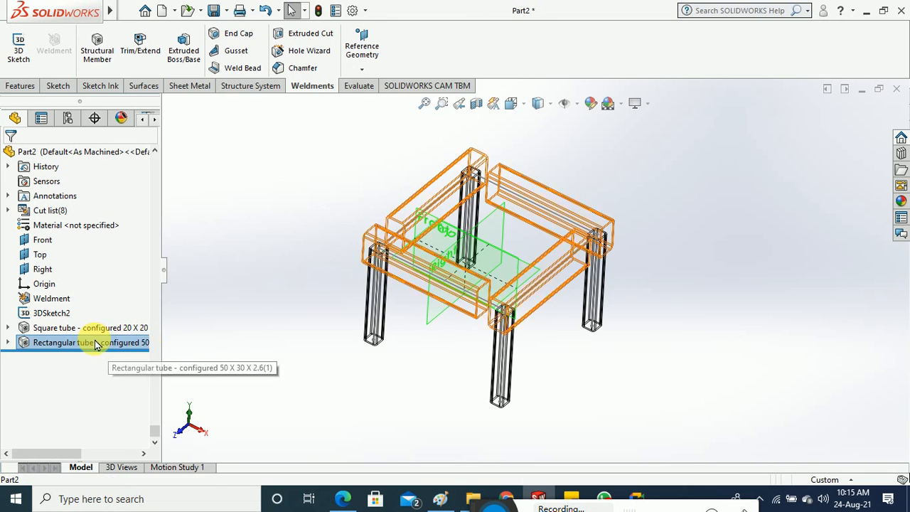
pyautogui.click(106, 163)
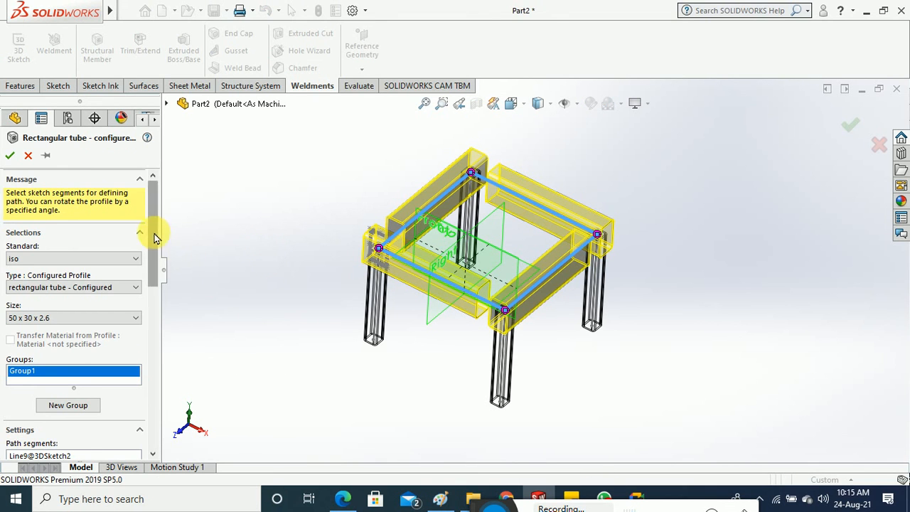
pyautogui.moveTo(157, 238); pyautogui.dragTo(11, 349)
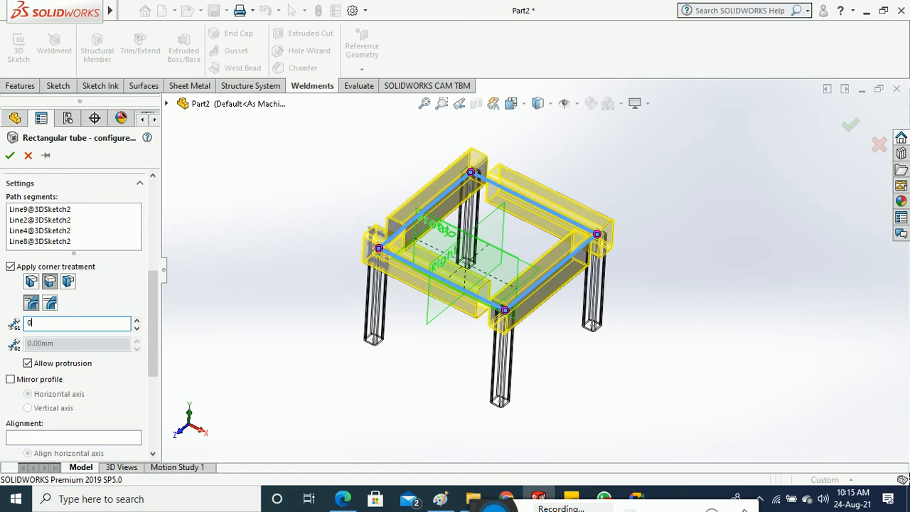
pyautogui.press('Return')
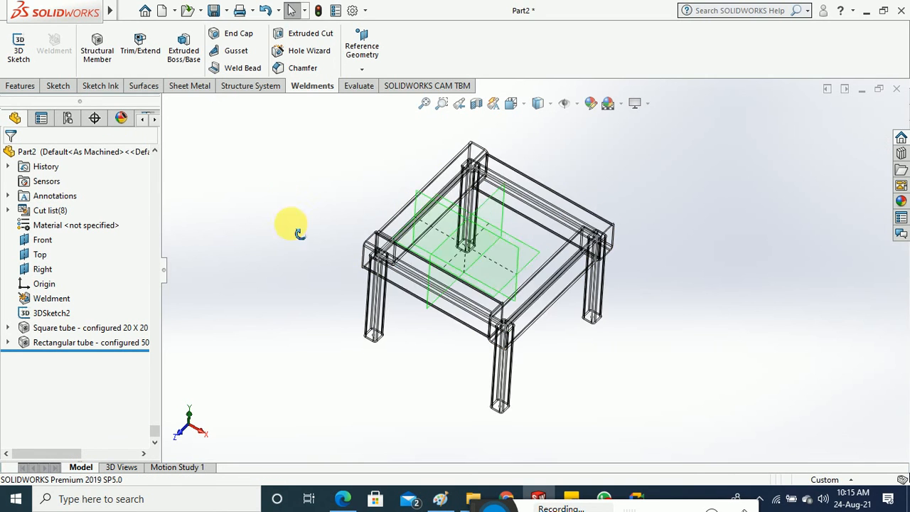
pyautogui.moveTo(298, 233); pyautogui.dragTo(301, 223, button='middle')
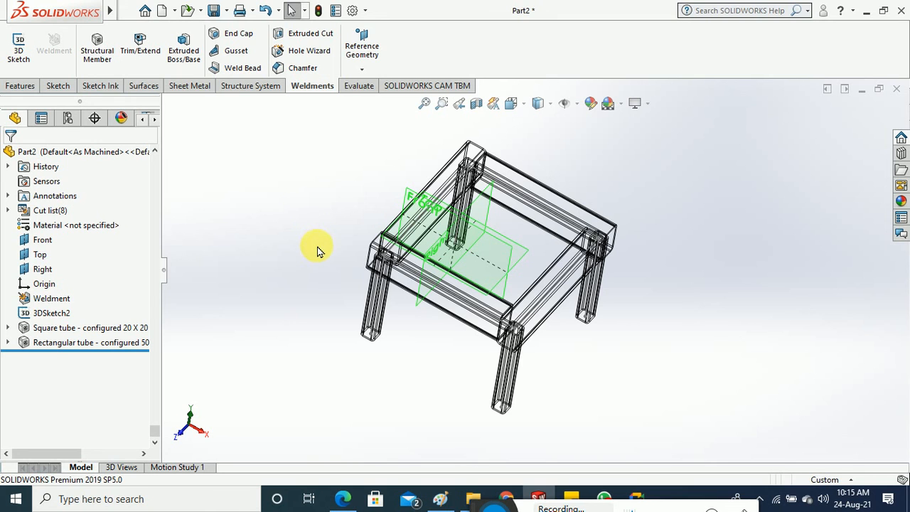
pyautogui.moveTo(324, 270)
pyautogui.mouseDown(button='middle')
pyautogui.moveTo(325, 279)
pyautogui.moveTo(327, 264)
pyautogui.mouseUp(button='middle')
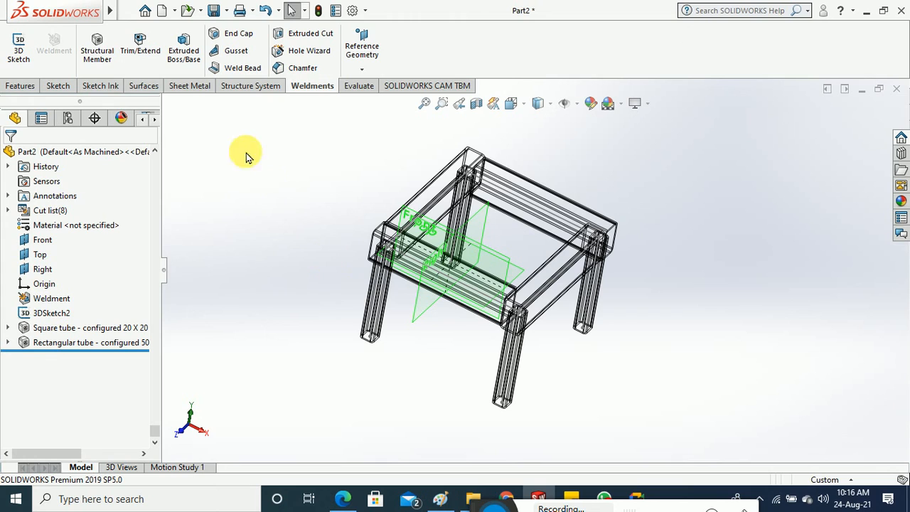
pyautogui.click(141, 44)
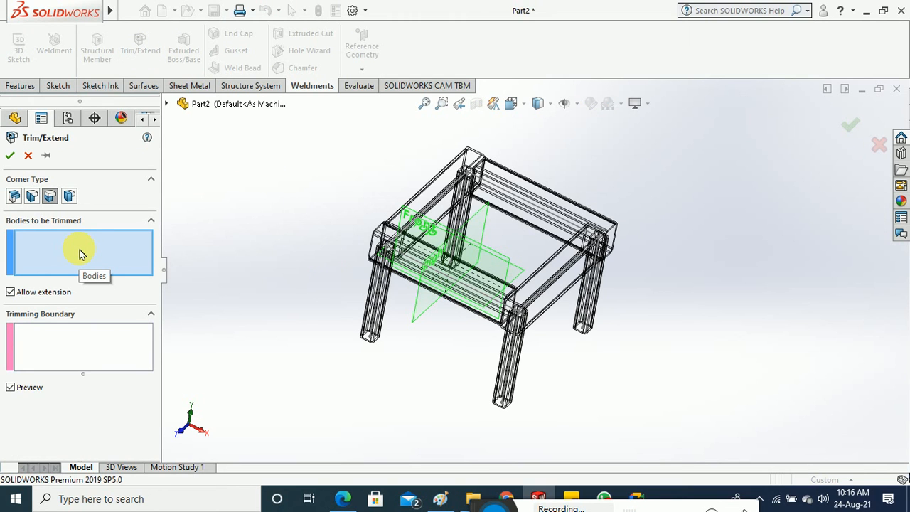
pyautogui.click(502, 386)
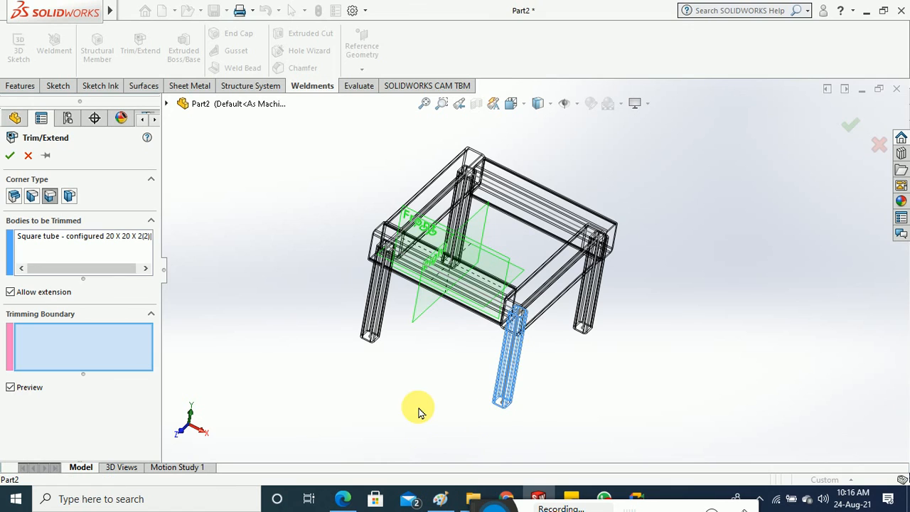
pyautogui.click(479, 318)
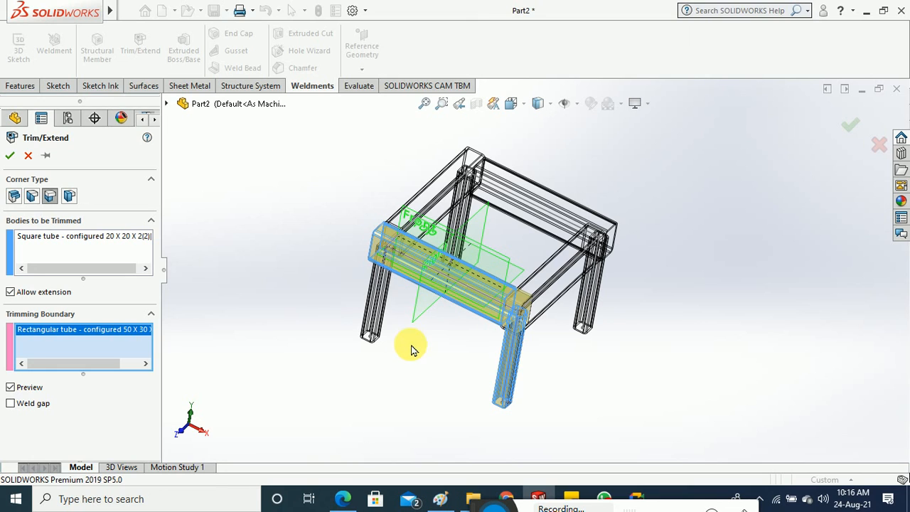
pyautogui.click(29, 162)
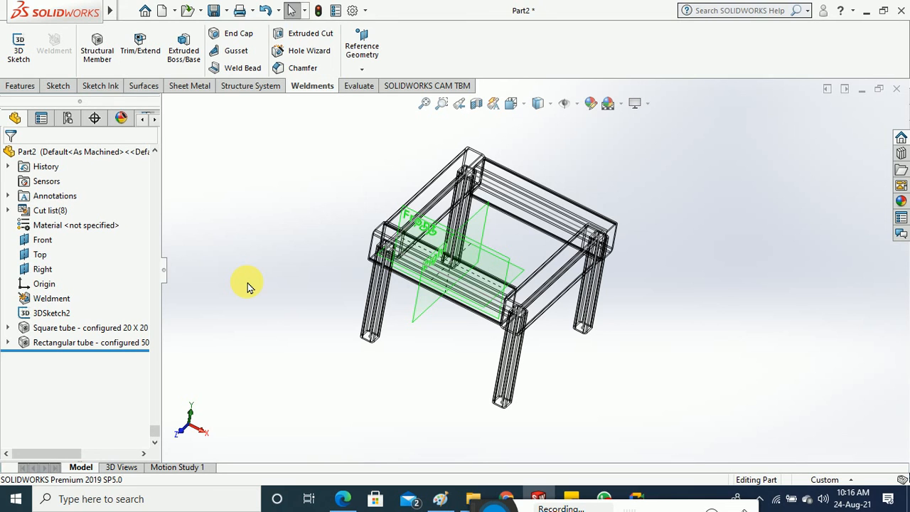
# Switch the table's display from wireframe to shaded with edges.
pyautogui.click(124, 344)
pyautogui.click(234, 233)
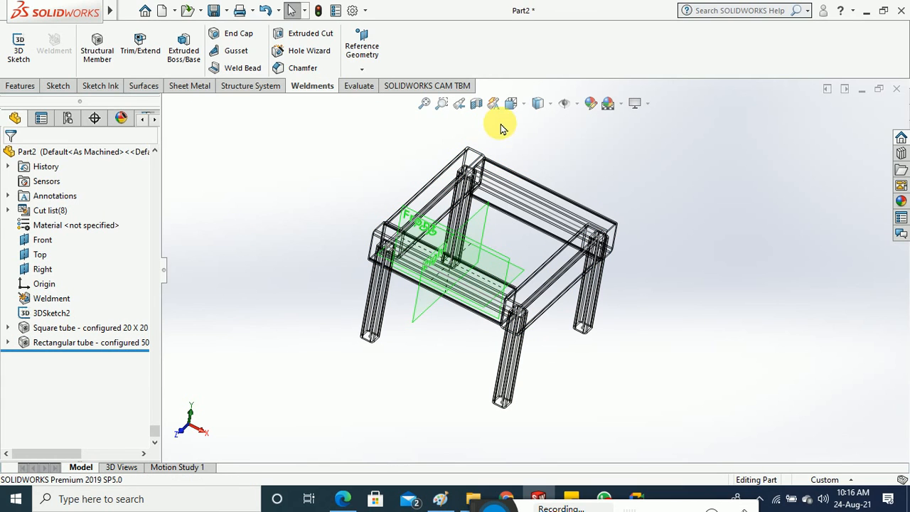
pyautogui.click(545, 103)
pyautogui.click(539, 118)
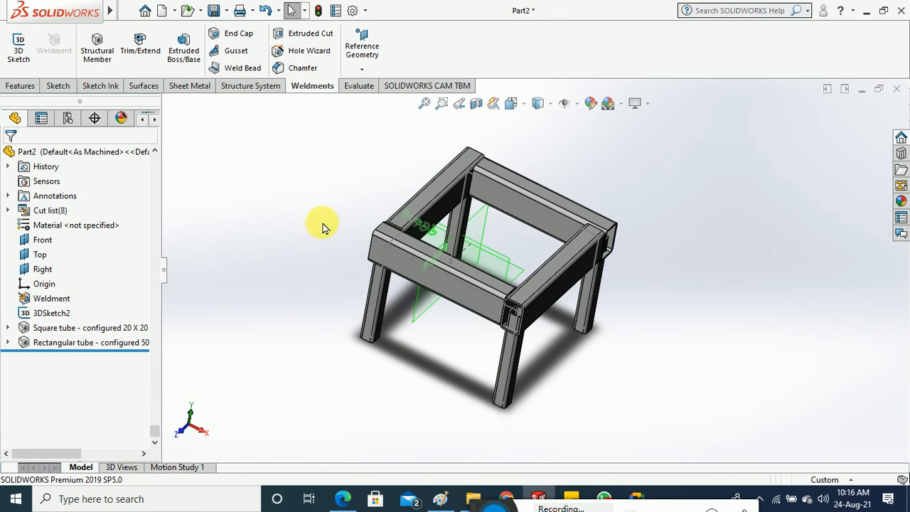
# Trim the +X/+Z corner leg with the End Butt1 corner type and extension disallowed, using the +Z side rectangular tube as trimming boundary.
pyautogui.moveTo(322, 228); pyautogui.dragTo(294, 202, button='middle')
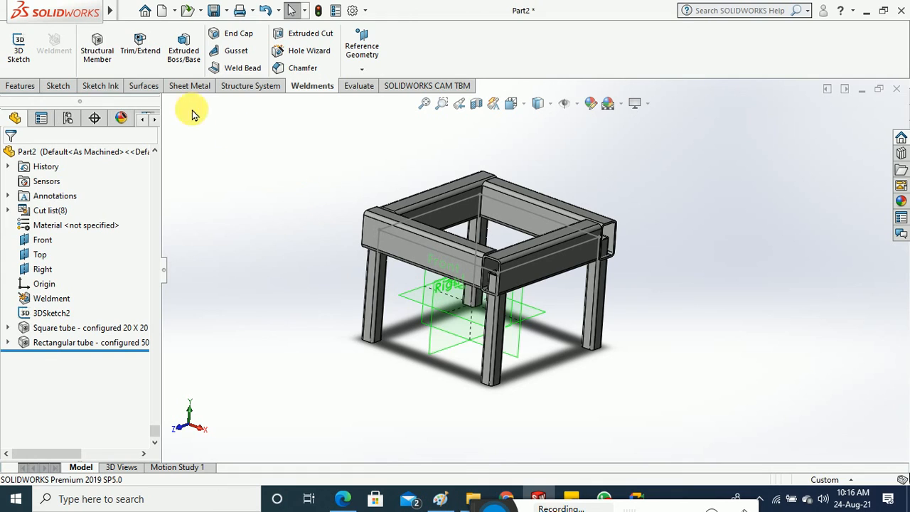
pyautogui.click(140, 46)
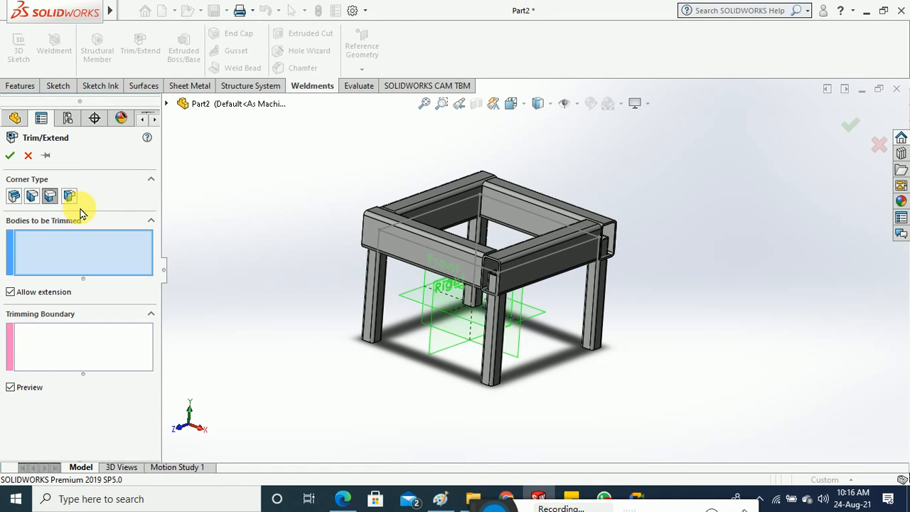
pyautogui.click(31, 295)
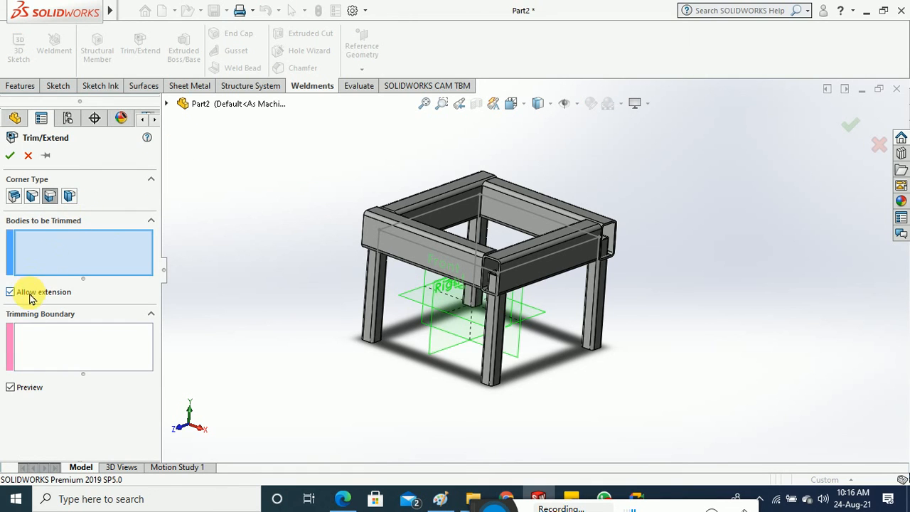
pyautogui.moveTo(237, 348); pyautogui.dragTo(274, 365, button='middle')
pyautogui.scroll(-3, 555, 313)
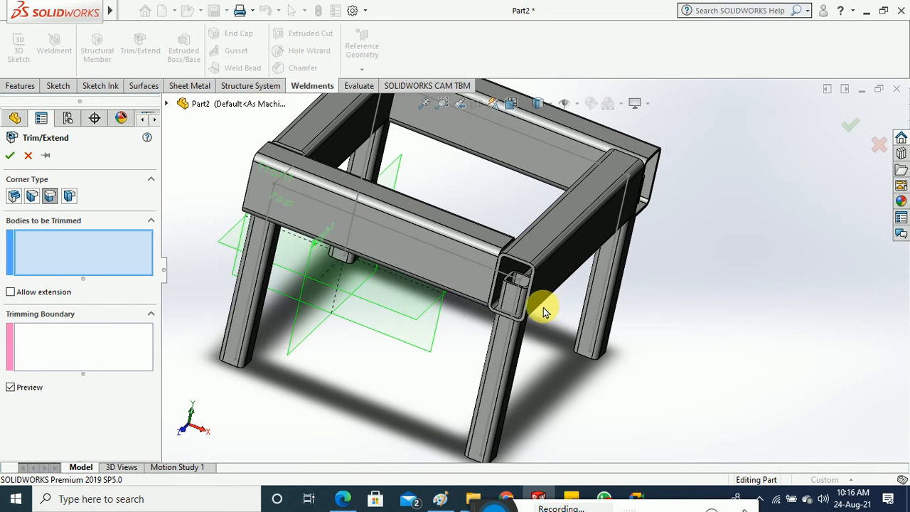
pyautogui.click(497, 402)
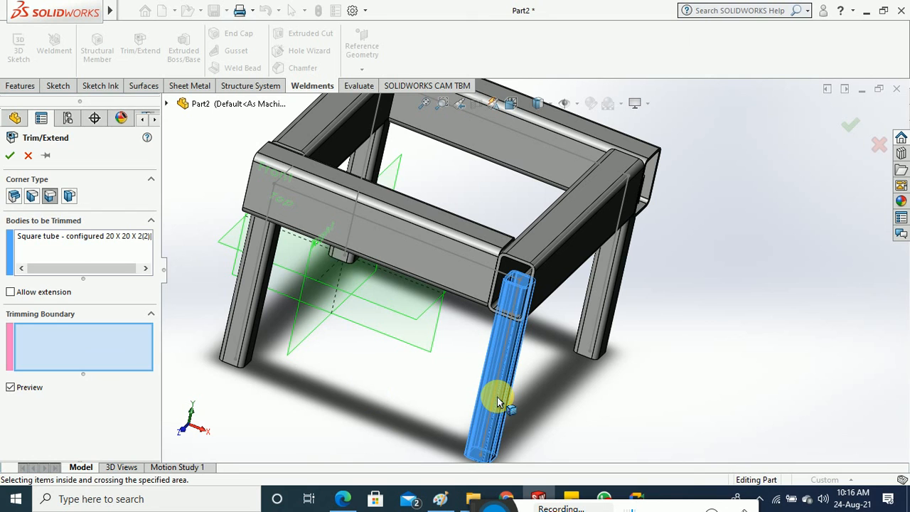
pyautogui.click(457, 254)
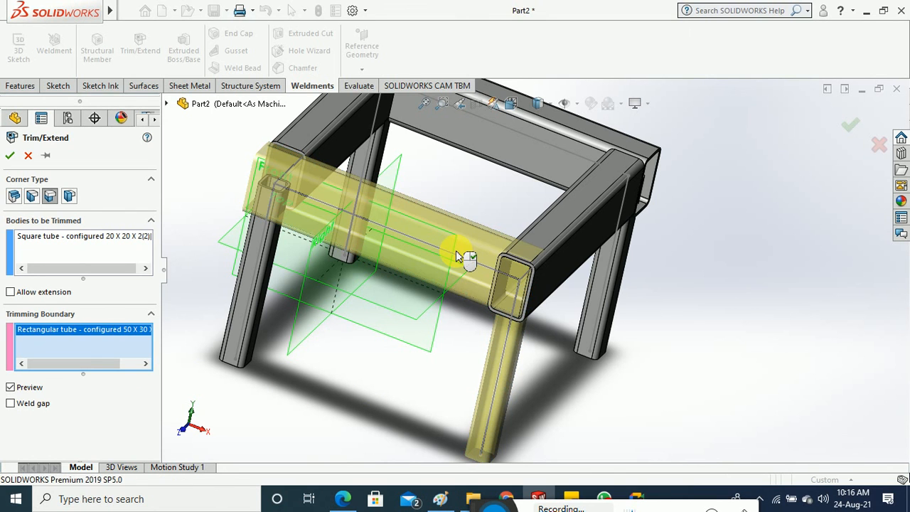
pyautogui.scroll(-8, 508, 288)
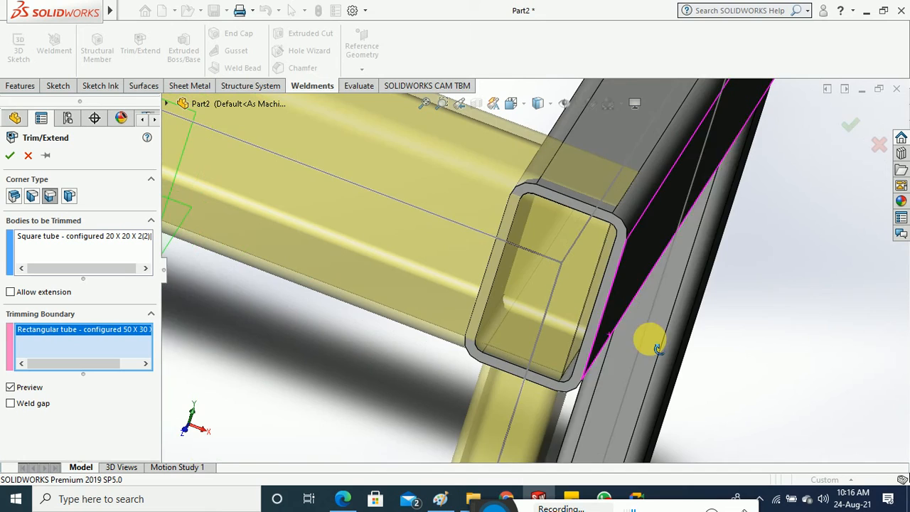
pyautogui.moveTo(658, 348); pyautogui.dragTo(621, 345, button='middle')
pyautogui.scroll(-3, 596, 327)
pyautogui.scroll(4, 596, 326)
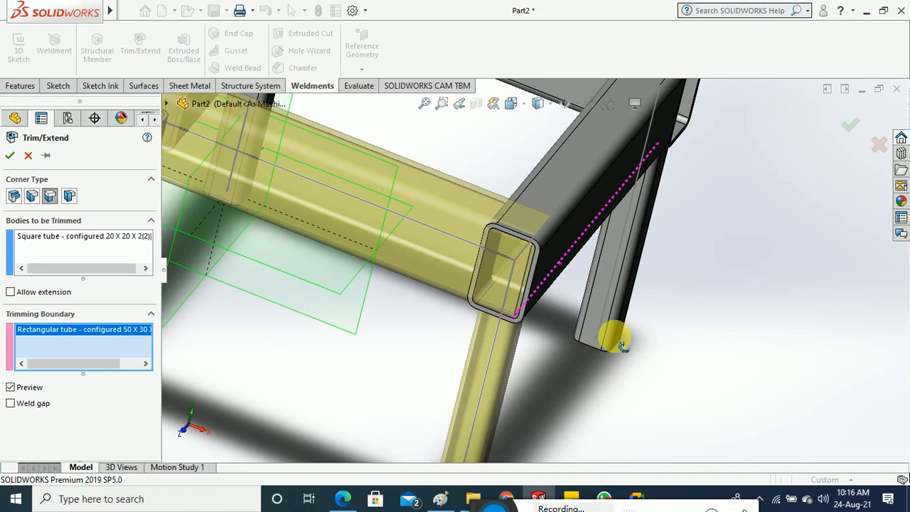
pyautogui.click(11, 156)
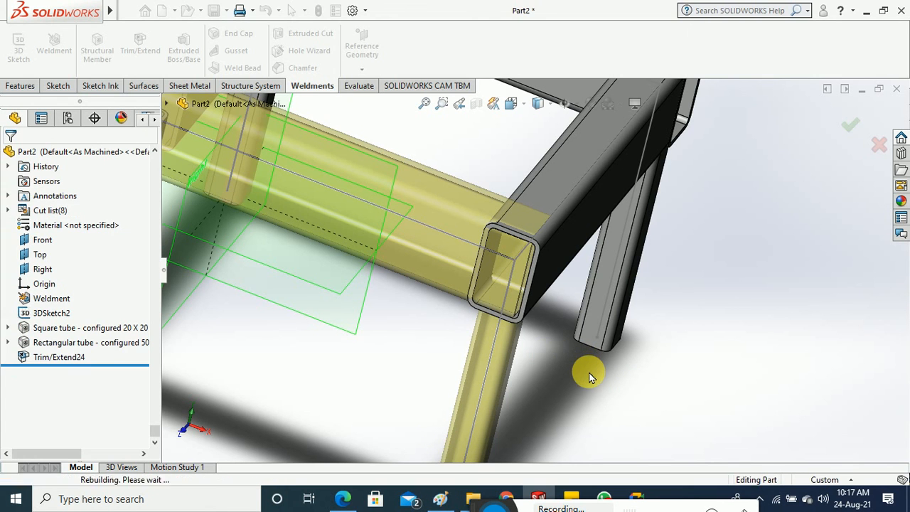
# Delete the Trim/Extend24 feature.
pyautogui.moveTo(588, 371); pyautogui.dragTo(601, 348, button='middle')
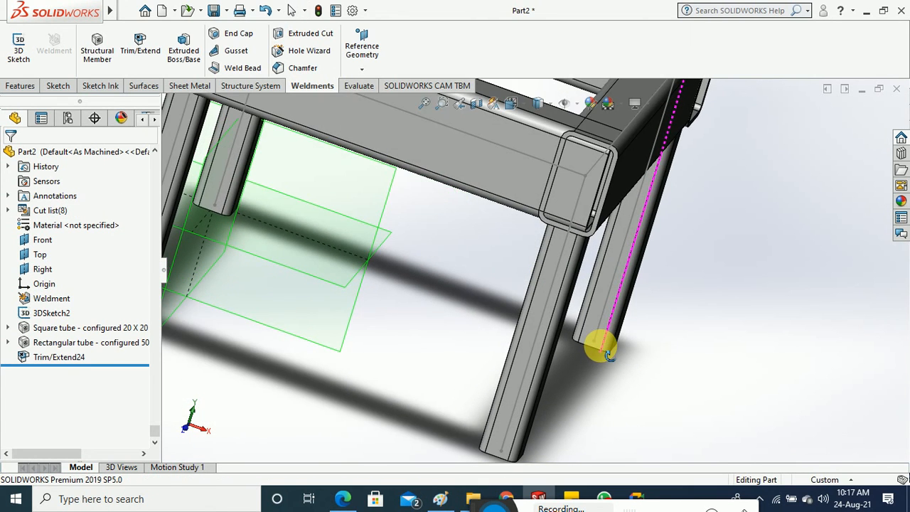
pyautogui.scroll(-2, 600, 352)
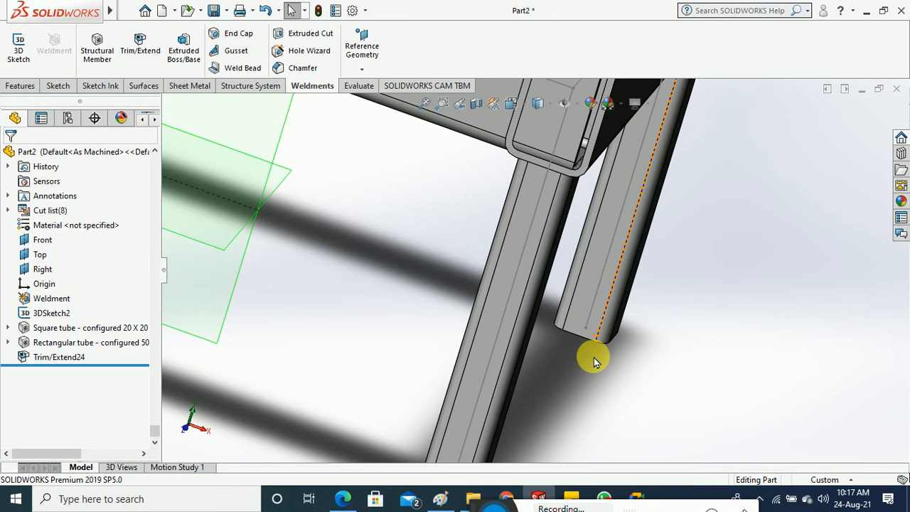
pyautogui.rightClick(71, 358)
pyautogui.click(114, 276)
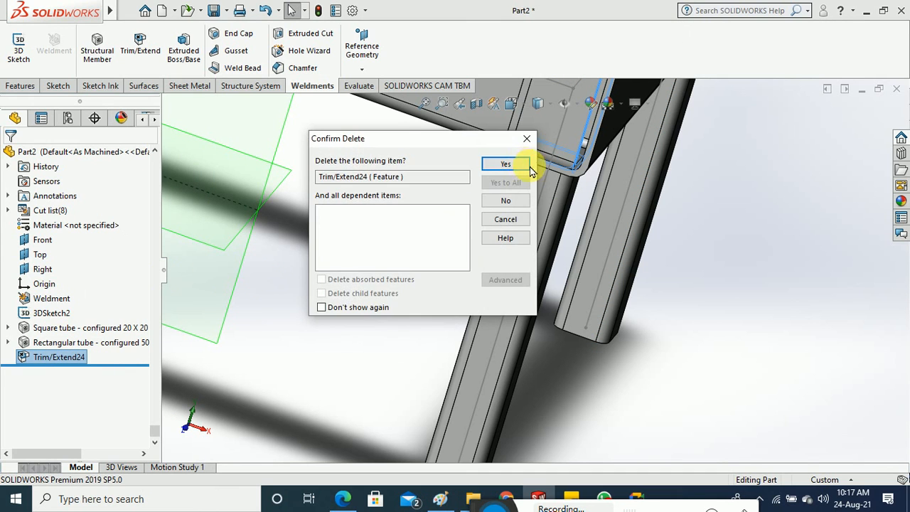
pyautogui.click(502, 164)
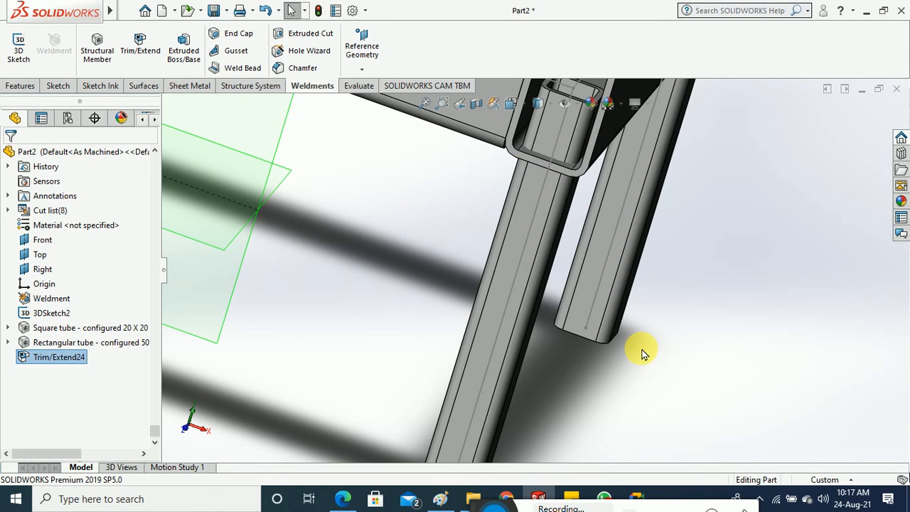
pyautogui.scroll(3, 645, 349)
pyautogui.scroll(2, 644, 348)
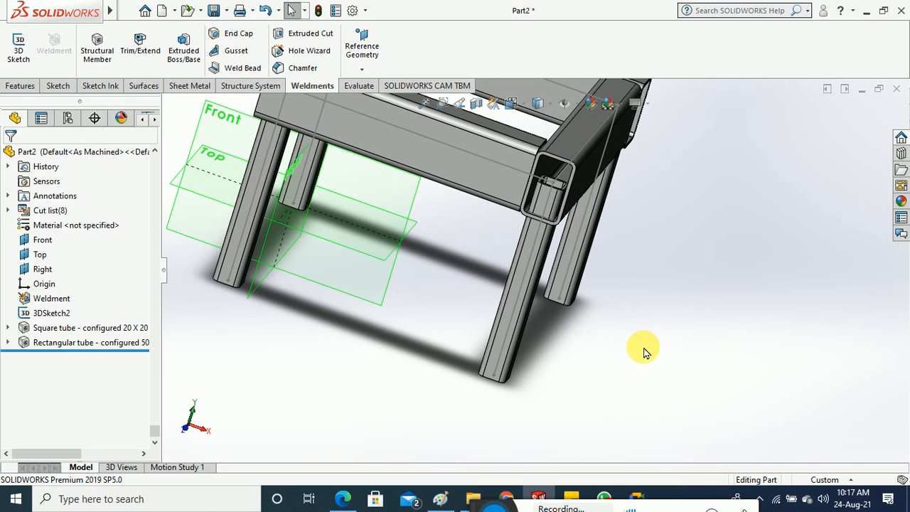
# Start an extruded boss sketch on the bottom end face of a table leg and show the model in the Bottom view.
pyautogui.click(191, 63)
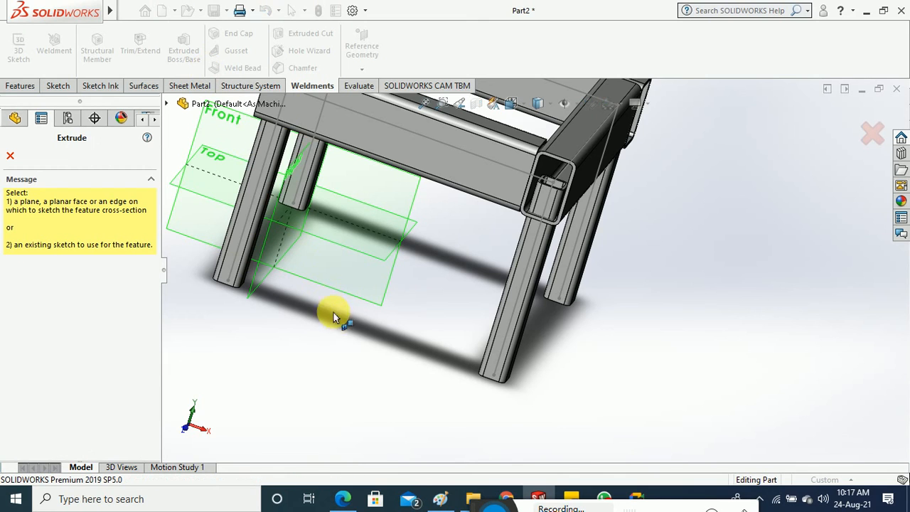
pyautogui.moveTo(377, 352); pyautogui.dragTo(432, 158, button='middle')
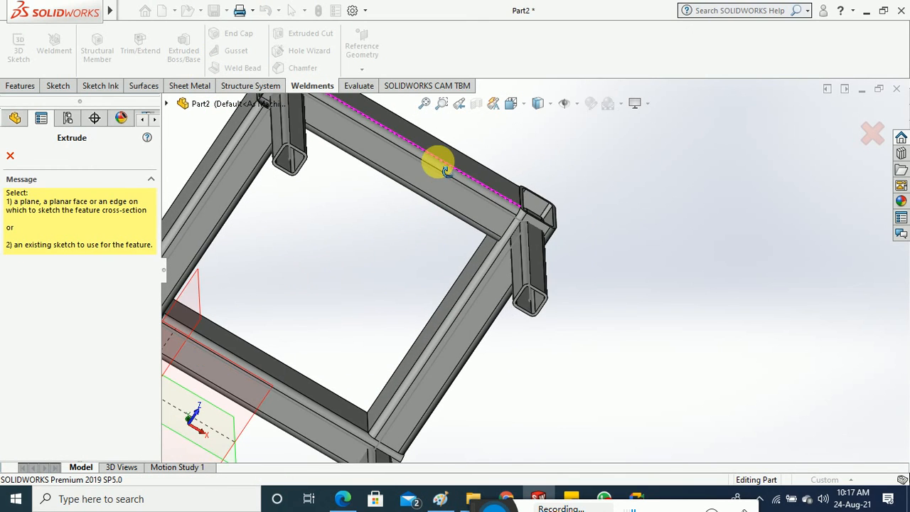
pyautogui.scroll(-6, 524, 299)
pyautogui.click(510, 295)
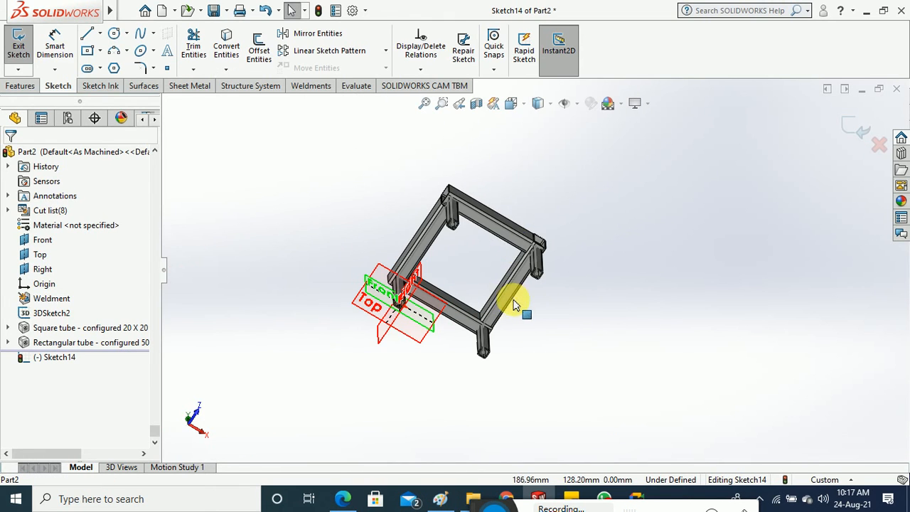
pyautogui.click(515, 106)
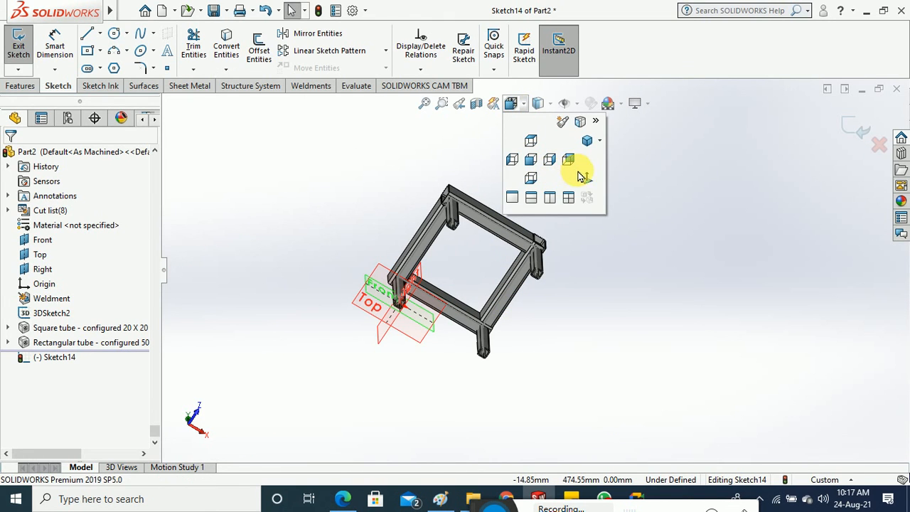
pyautogui.click(580, 175)
pyautogui.scroll(3, 471, 298)
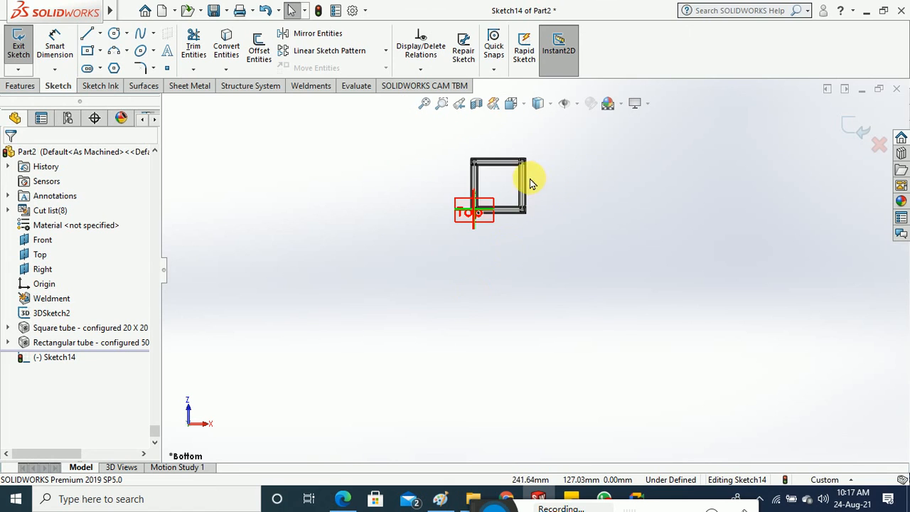
pyautogui.scroll(-5, 524, 177)
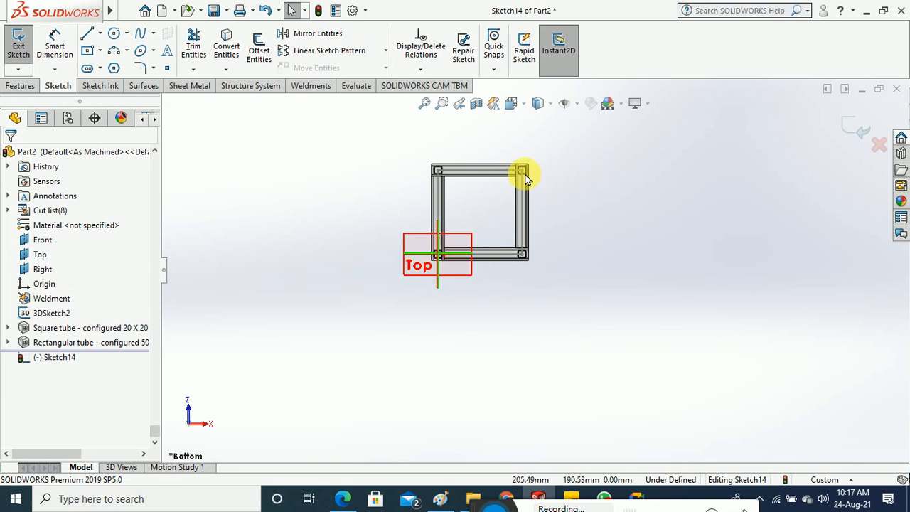
# Sketch a center rectangle from the middle of the table frame, extending beyond all four frame sides.
pyautogui.click(87, 50)
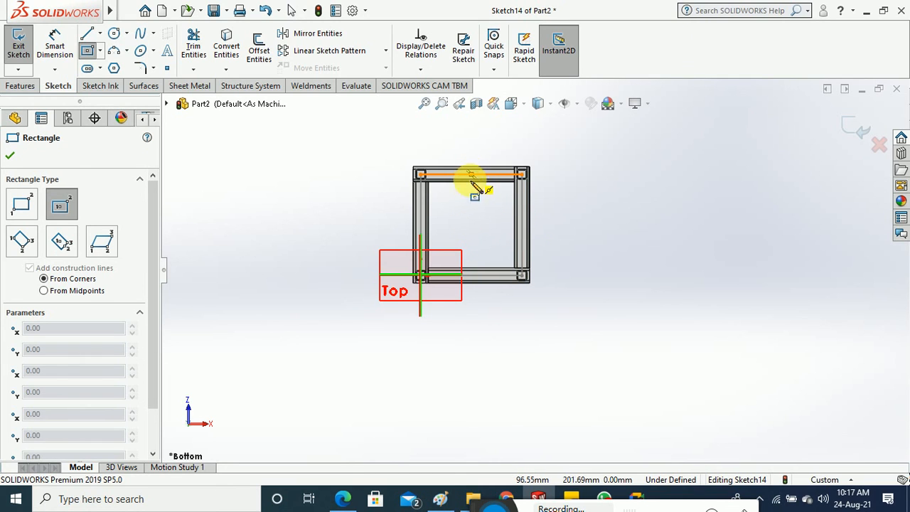
pyautogui.click(471, 224)
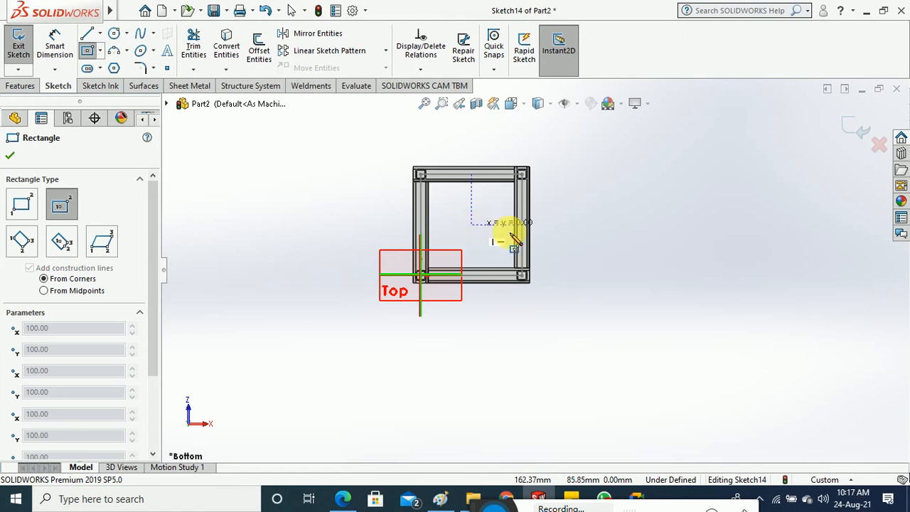
pyautogui.click(544, 297)
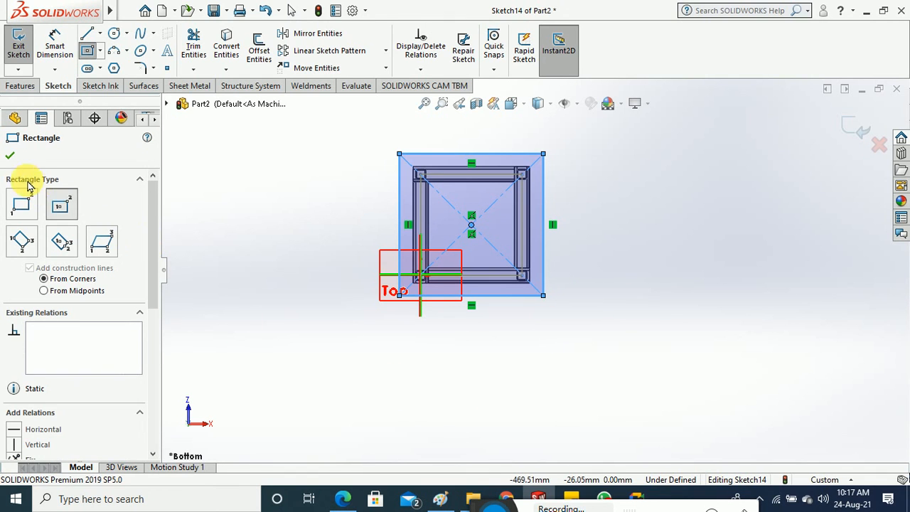
pyautogui.press('Escape')
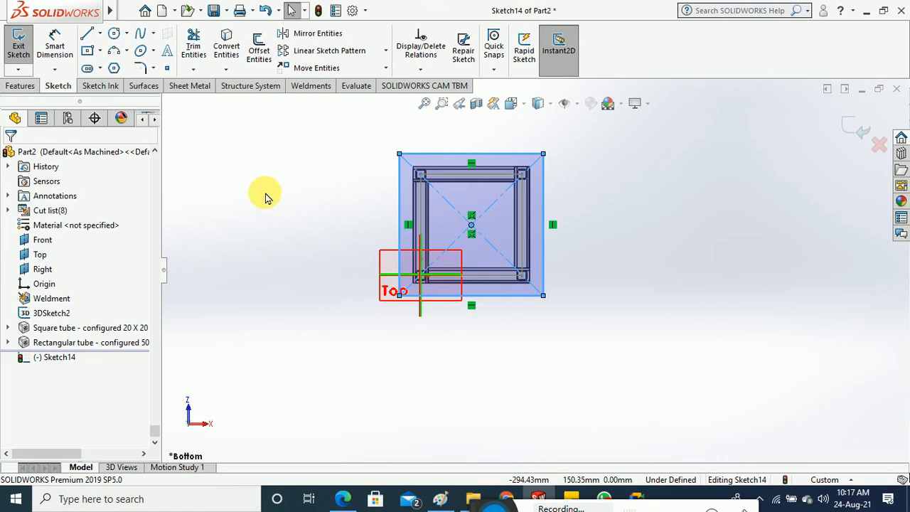
# Extrude the rectangle 10 mm Blind beneath the table legs with merging of the result turned off.
pyautogui.click(28, 58)
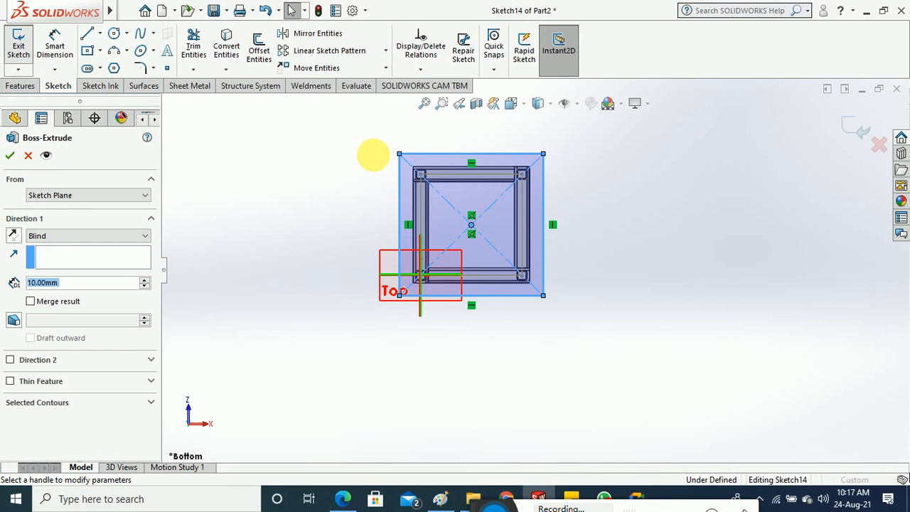
pyautogui.moveTo(376, 237); pyautogui.dragTo(359, 377, button='middle')
pyautogui.scroll(-4, 491, 297)
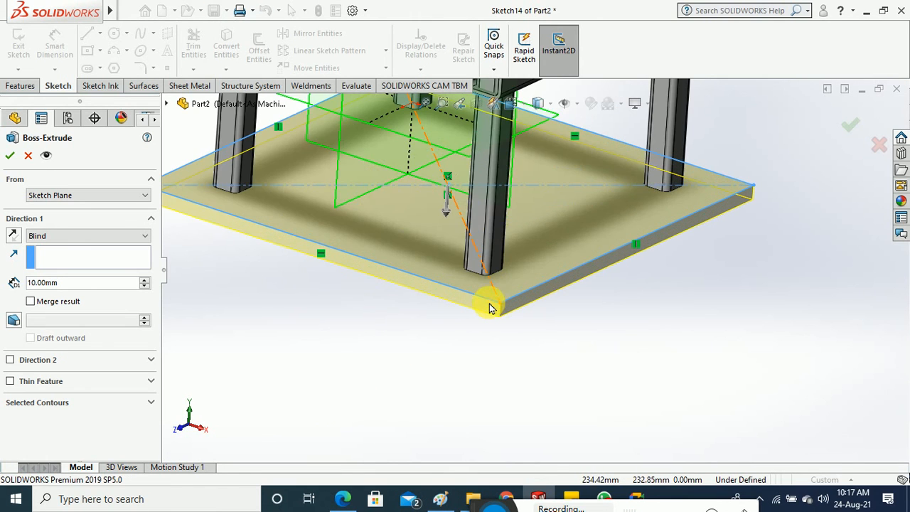
pyautogui.scroll(-1, 467, 362)
pyautogui.scroll(1, 467, 364)
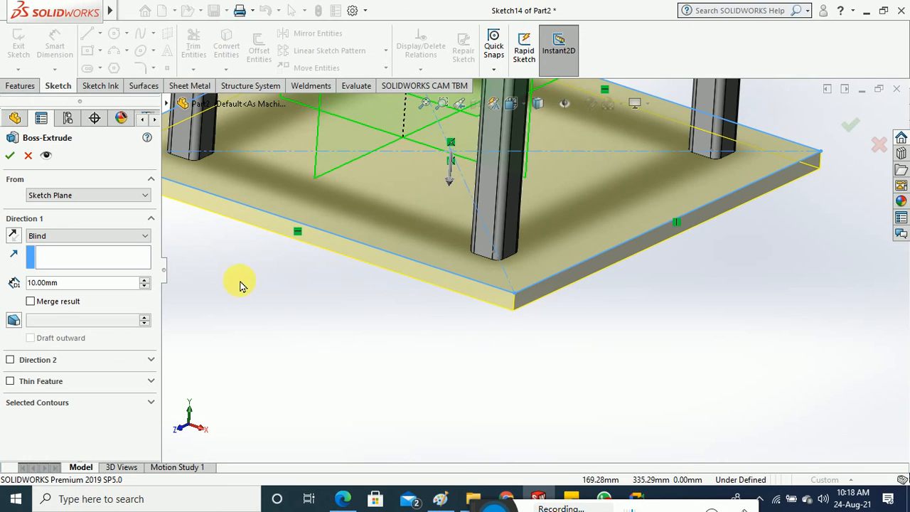
pyautogui.click(10, 155)
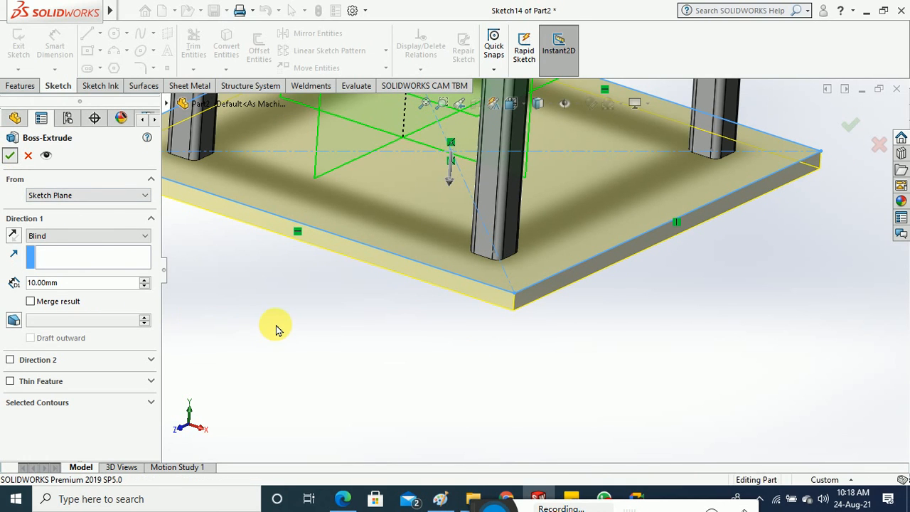
pyautogui.scroll(5, 396, 346)
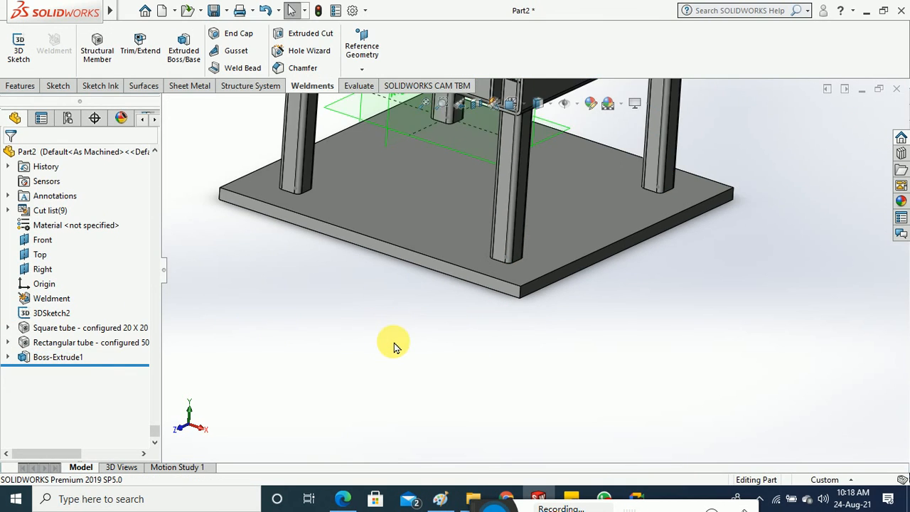
# Edit the base plate extrusion to merge its result with the table legs.
pyautogui.click(71, 359)
pyautogui.rightClick(71, 356)
pyautogui.click(82, 178)
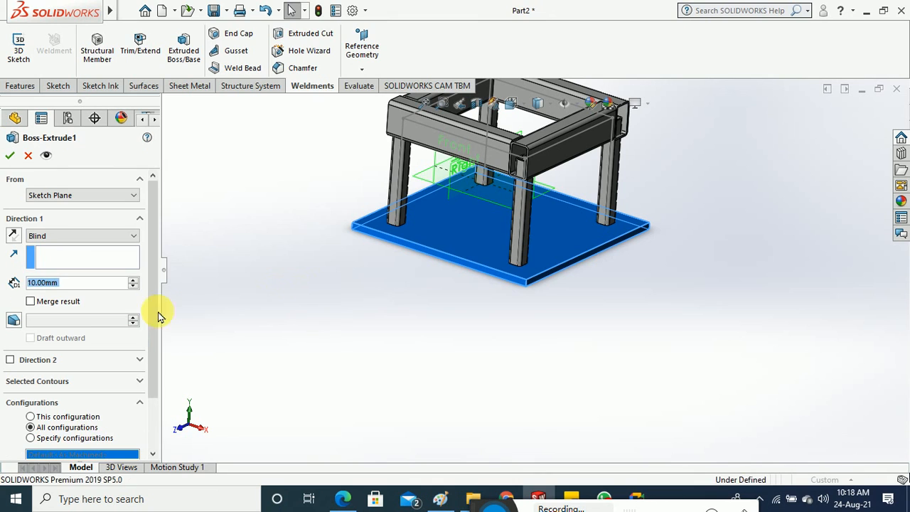
pyautogui.click(74, 301)
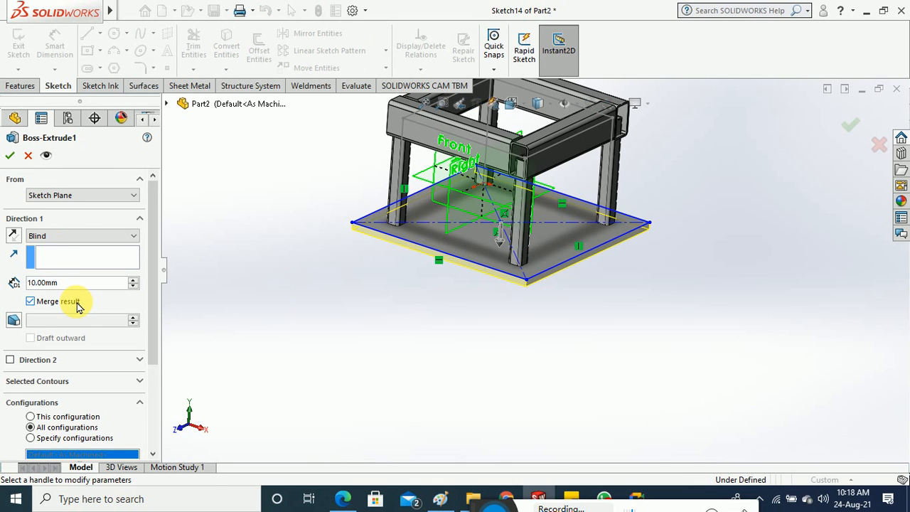
pyautogui.click(10, 156)
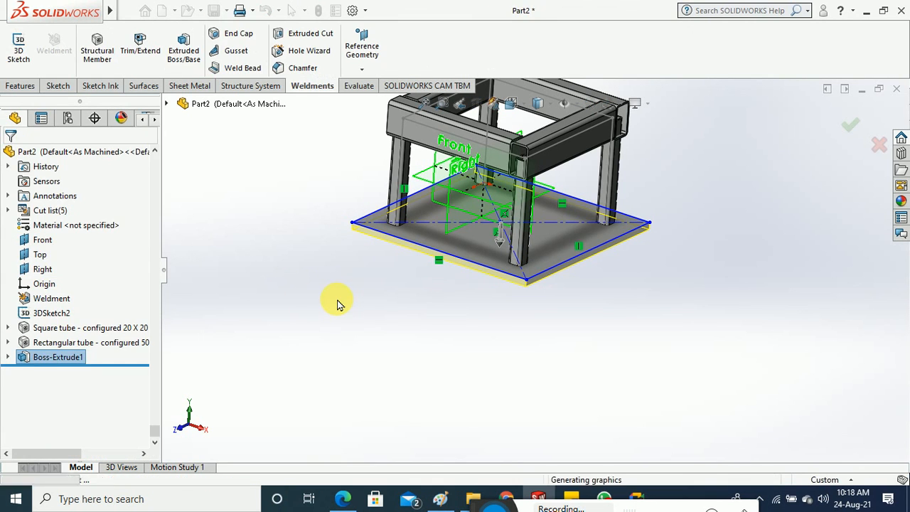
pyautogui.moveTo(386, 299); pyautogui.dragTo(368, 364, button='middle')
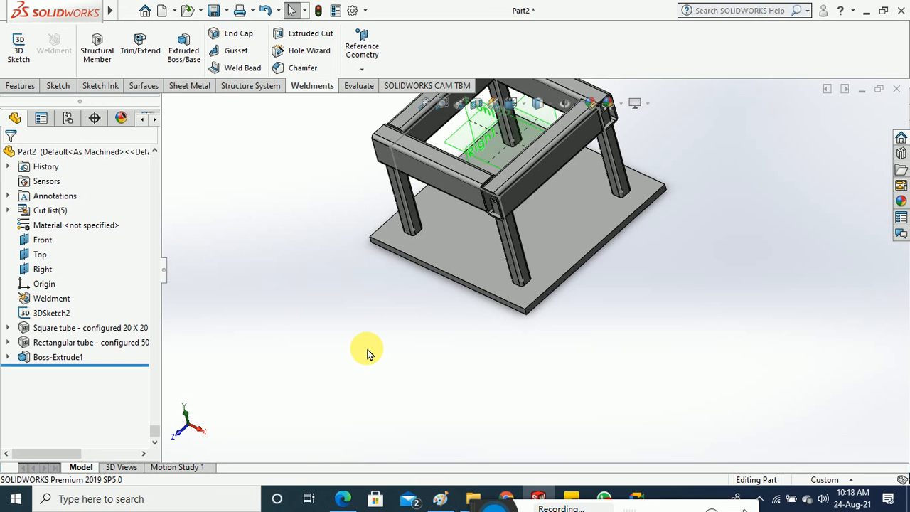
# Delete the base plate extrusion together with its leftover rectangle sketch.
pyautogui.click(63, 358)
pyautogui.rightClick(54, 361)
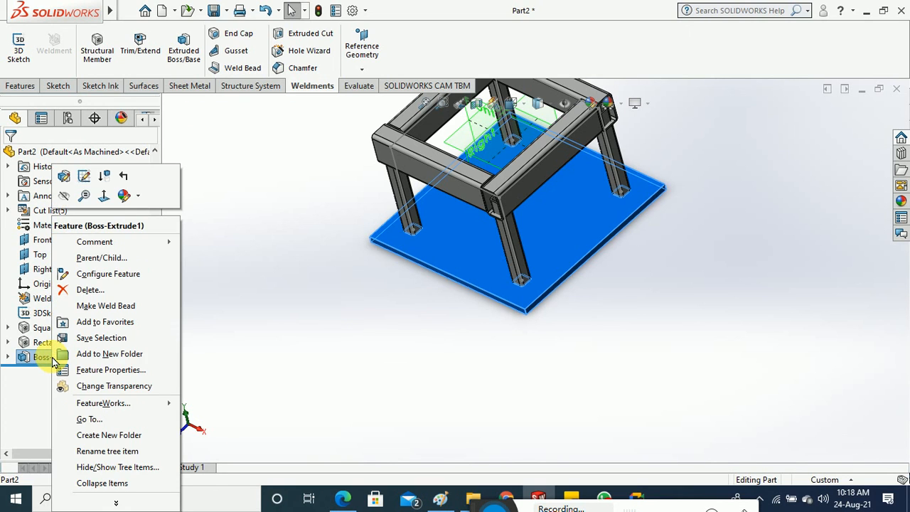
pyautogui.click(90, 289)
pyautogui.click(507, 165)
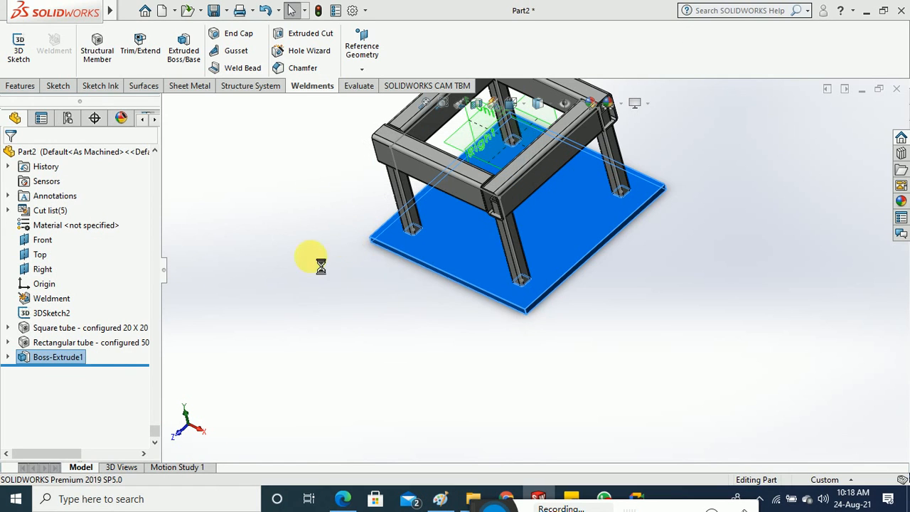
pyautogui.press('f')
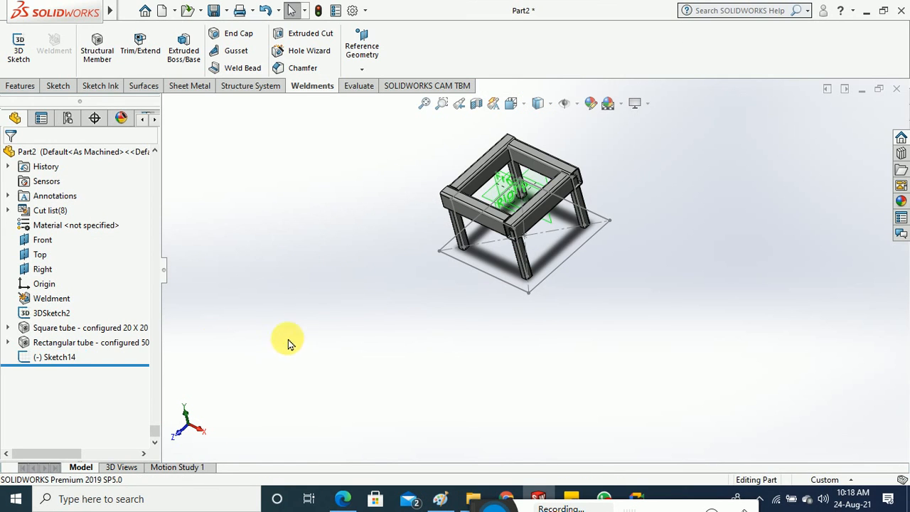
pyautogui.rightClick(57, 357)
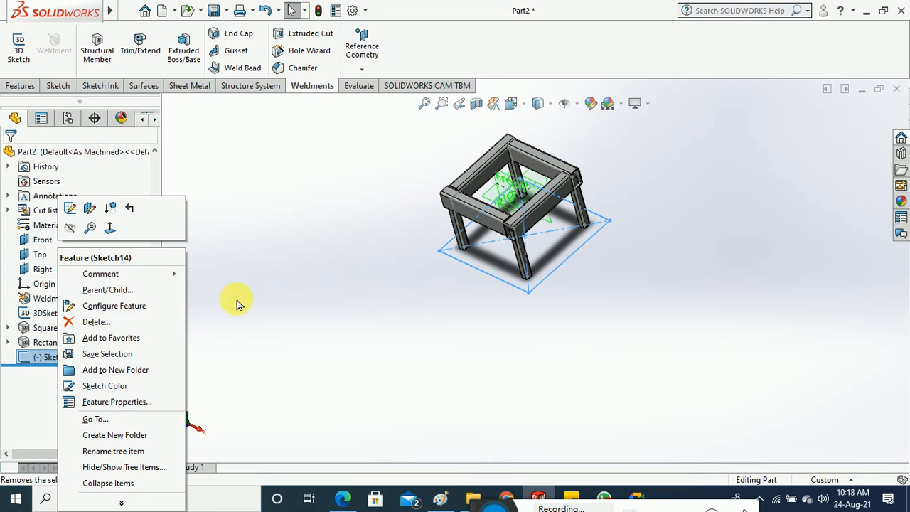
pyautogui.click(128, 327)
pyautogui.click(506, 160)
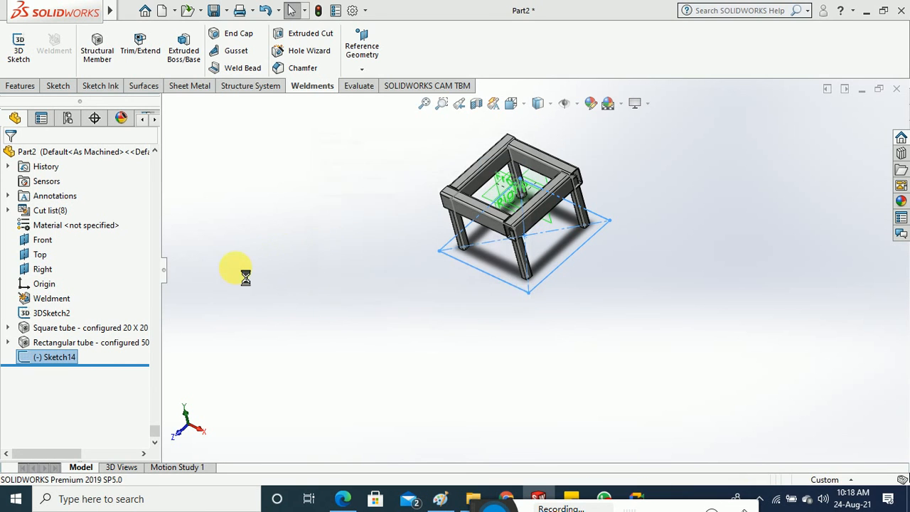
# Start a new sketch on the top face of the table frame's -X side tube and view it face-on.
pyautogui.click(58, 86)
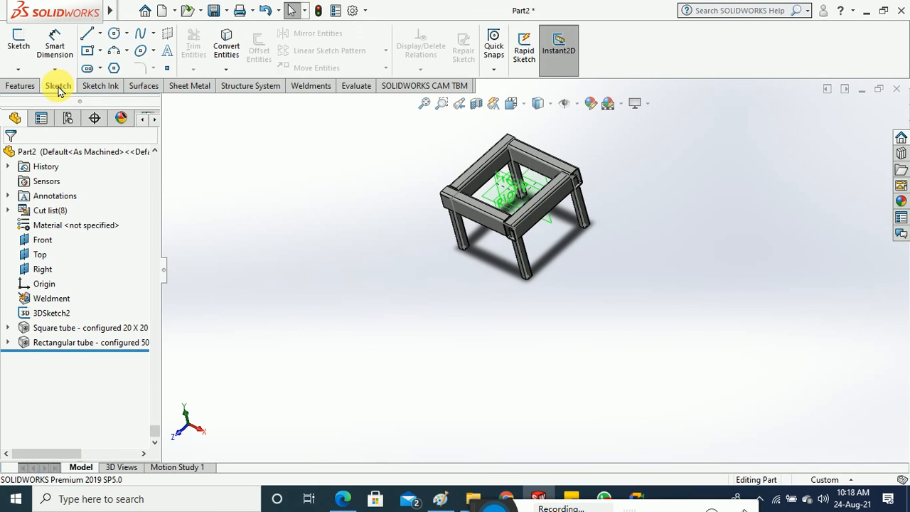
pyautogui.scroll(-8, 463, 203)
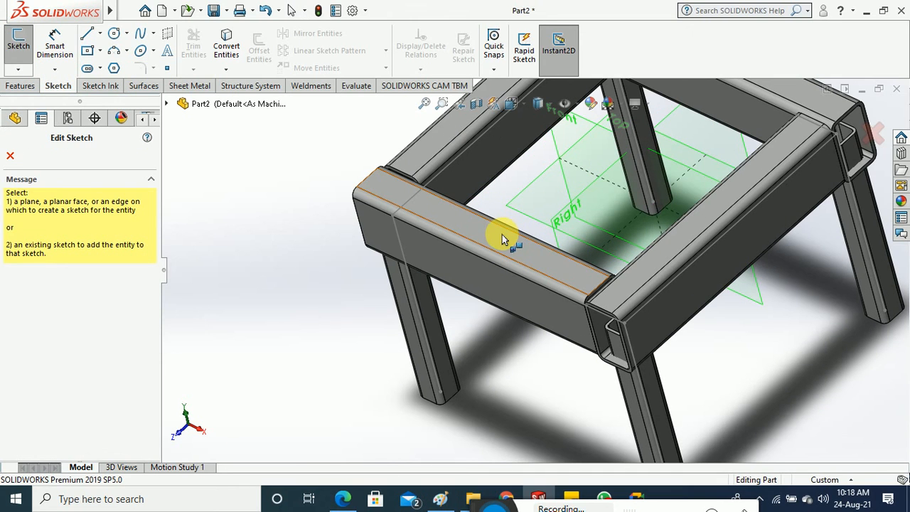
pyautogui.click(501, 241)
pyautogui.scroll(8, 382, 329)
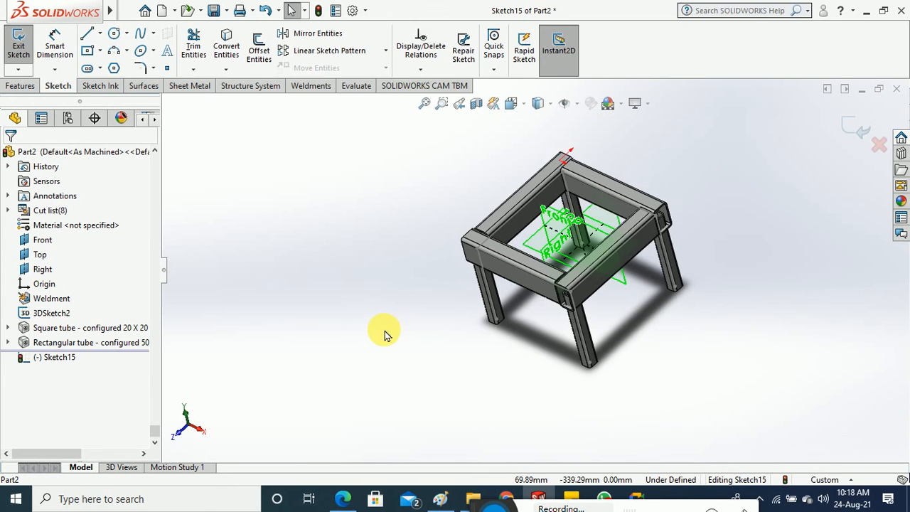
pyautogui.click(512, 103)
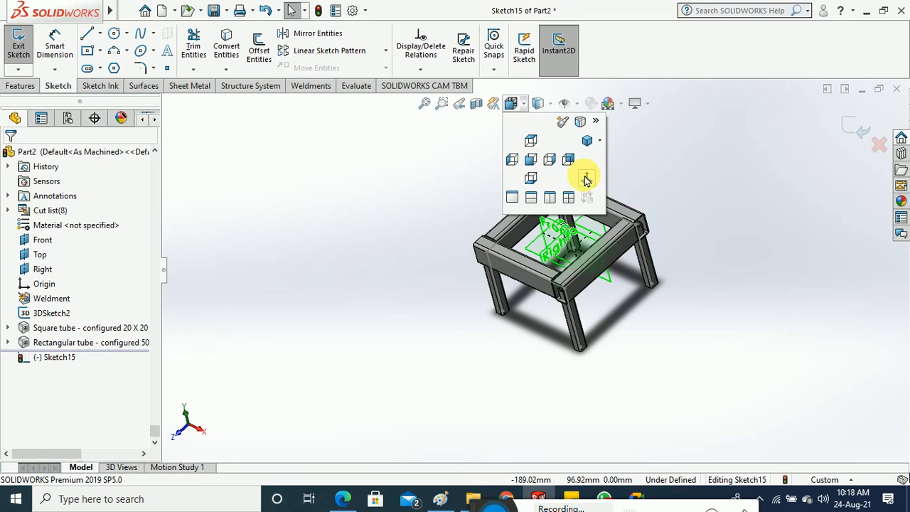
pyautogui.hotkey('ctrl', '8')
pyautogui.scroll(-4, 601, 353)
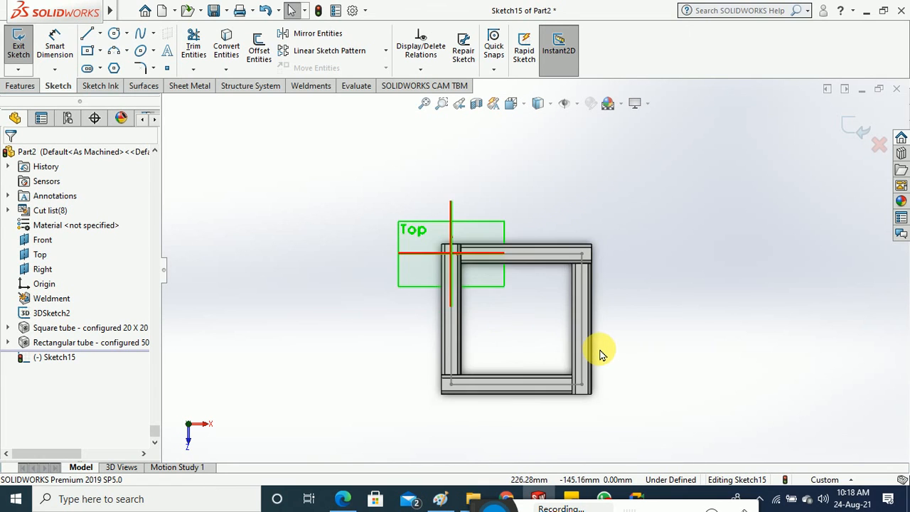
# Sketch a horizontal infinite-length centerline through the midpoint of the frame's +X side layout line.
pyautogui.click(91, 51)
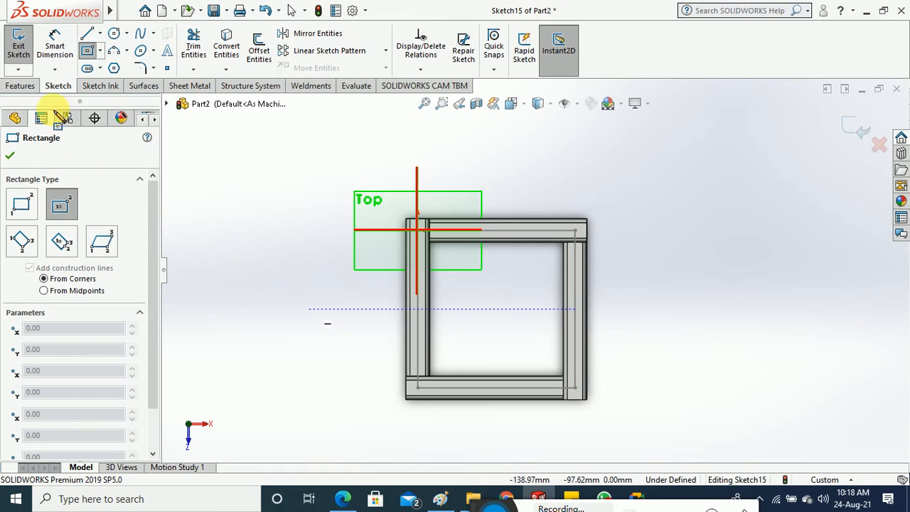
pyautogui.click(100, 34)
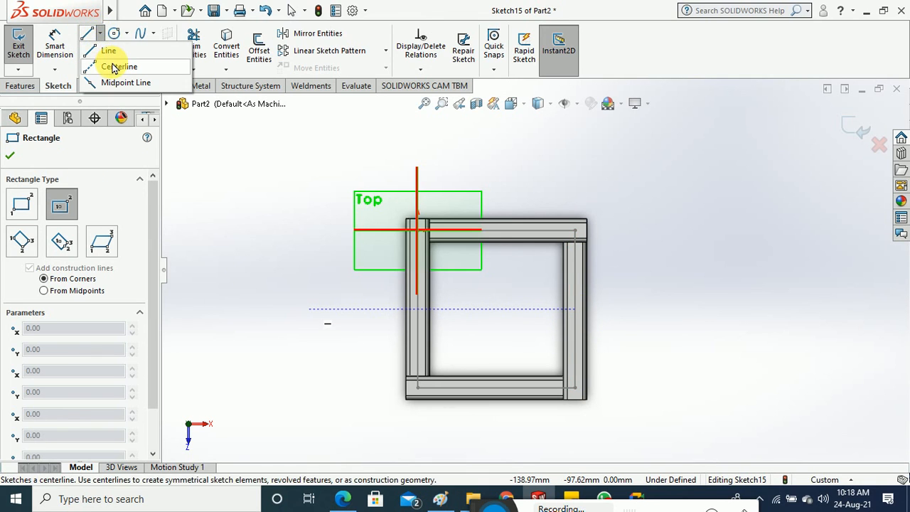
pyautogui.click(114, 68)
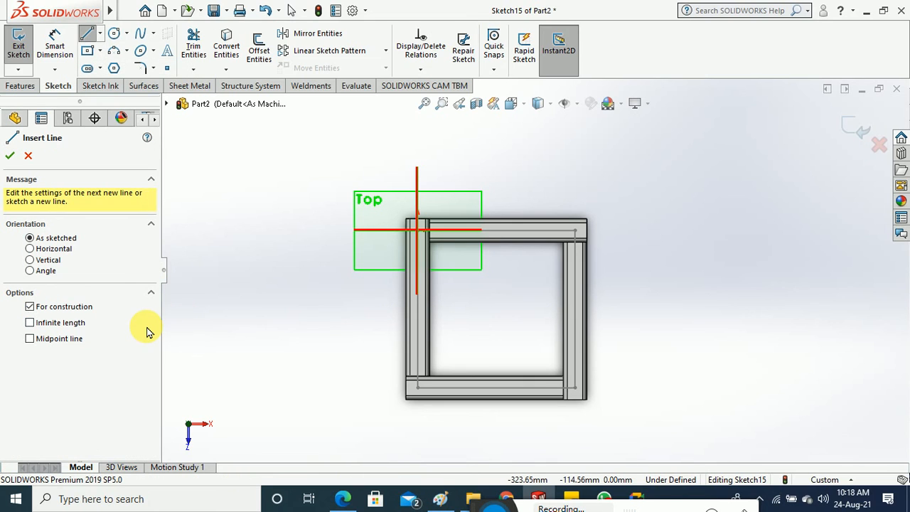
pyautogui.click(73, 323)
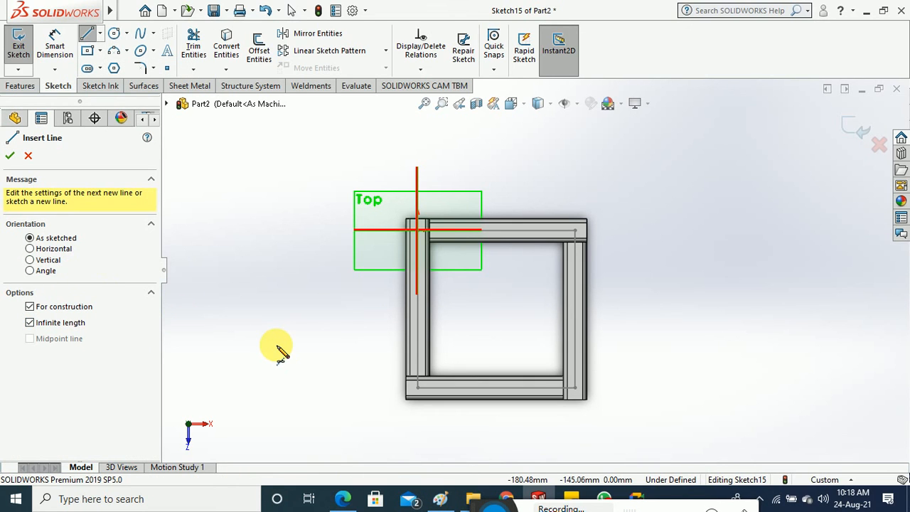
pyautogui.click(575, 309)
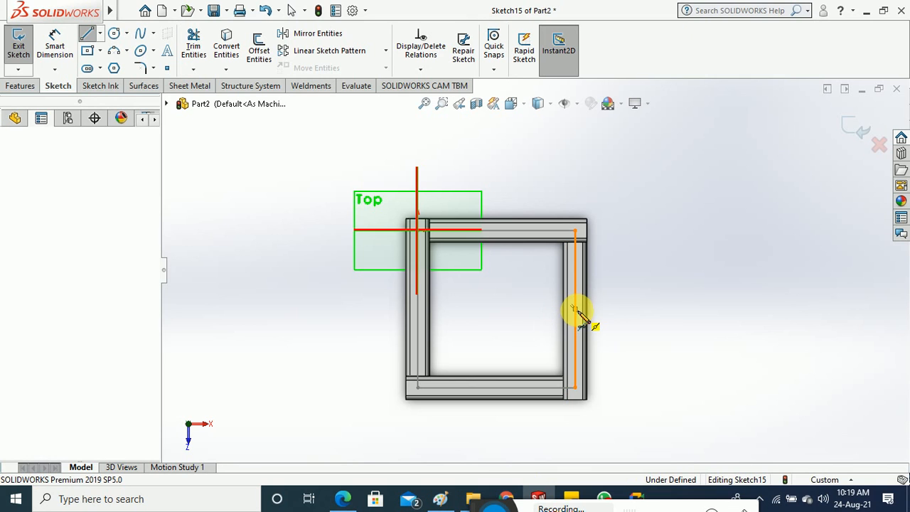
pyautogui.click(576, 310)
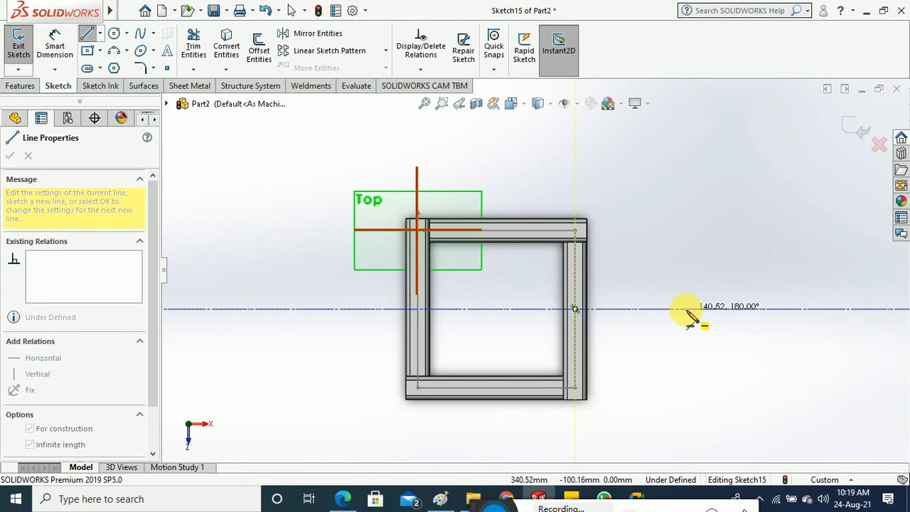
pyautogui.click(689, 312)
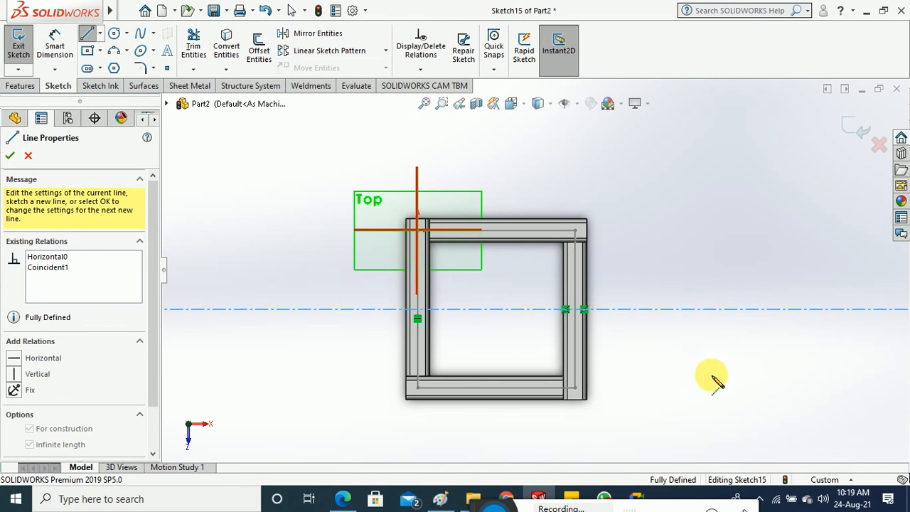
pyautogui.click(11, 158)
pyautogui.click(10, 155)
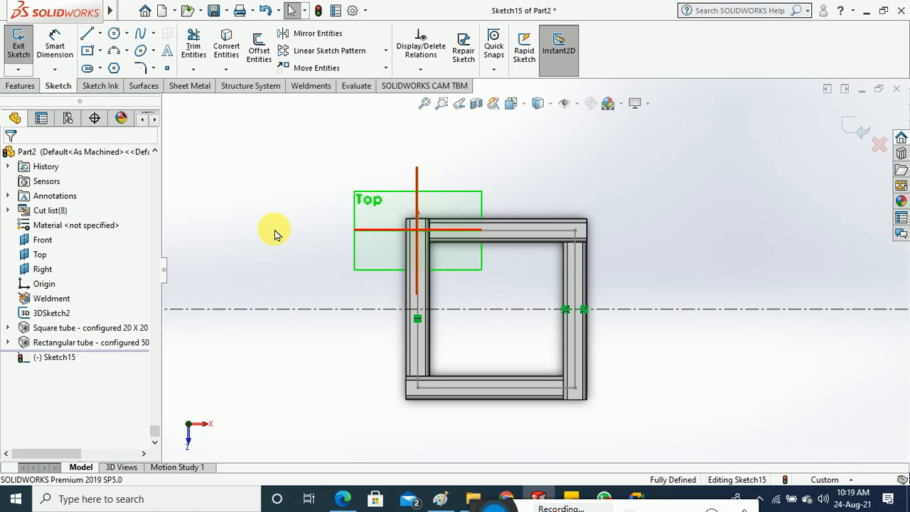
# Sketch a vertical infinite-length centerline through the midpoint of the frame's -Z side layout line.
pyautogui.click(101, 35)
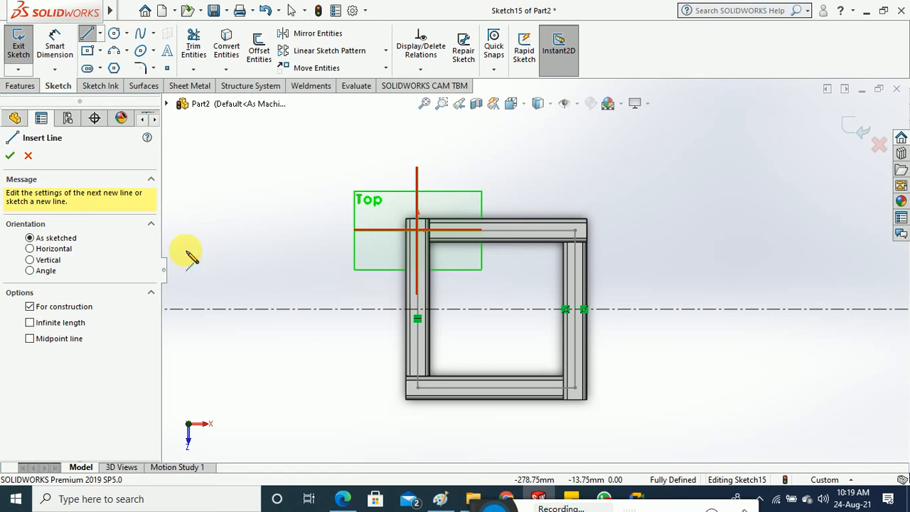
pyautogui.click(499, 230)
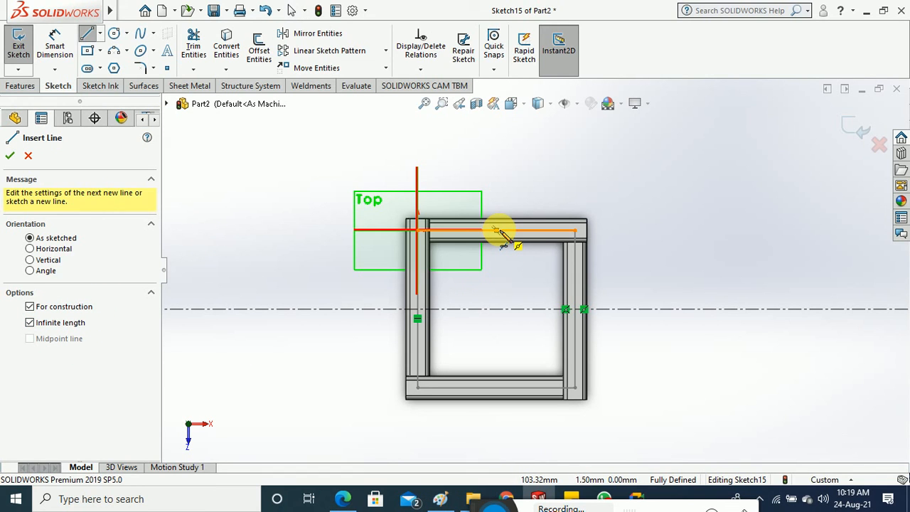
pyautogui.moveTo(499, 231); pyautogui.dragTo(497, 311)
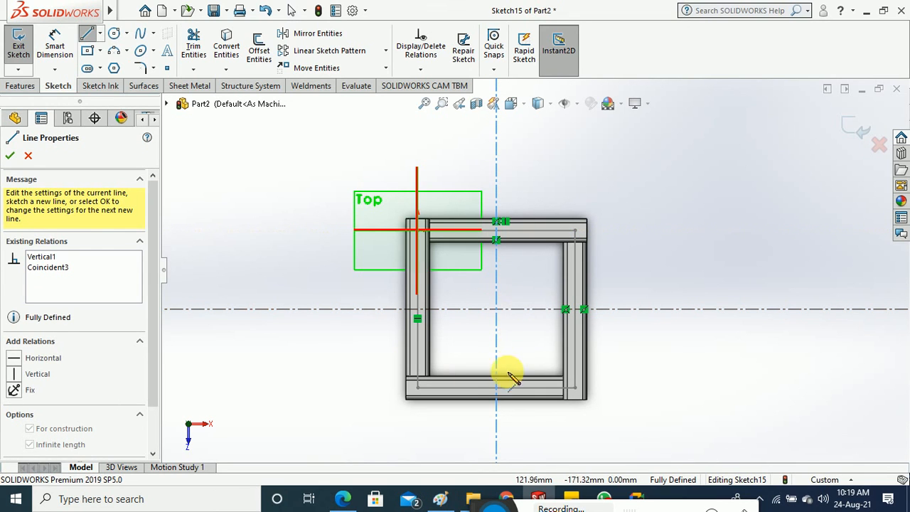
pyautogui.click(11, 158)
pyautogui.click(12, 158)
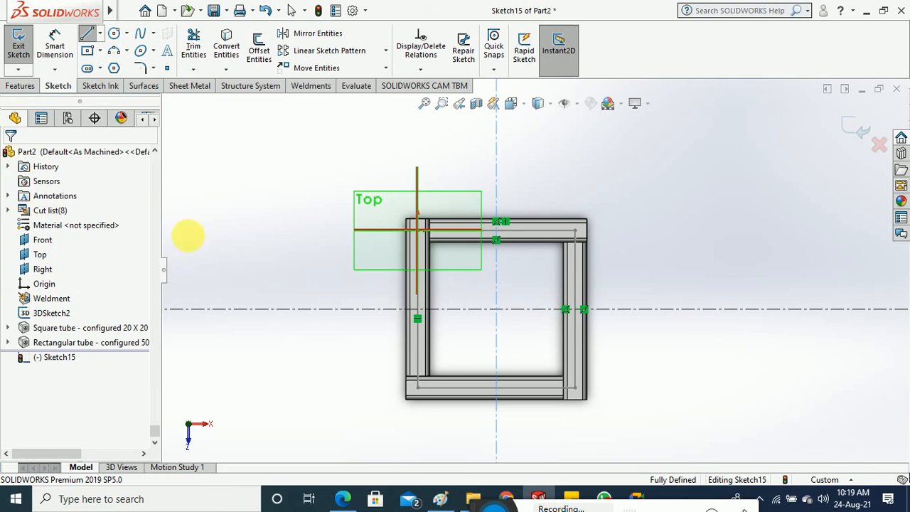
# Sketch a center rectangle about 360 × 285 mm from the intersection of the two centerlines, extending beyond the frame.
pyautogui.scroll(-1, 552, 341)
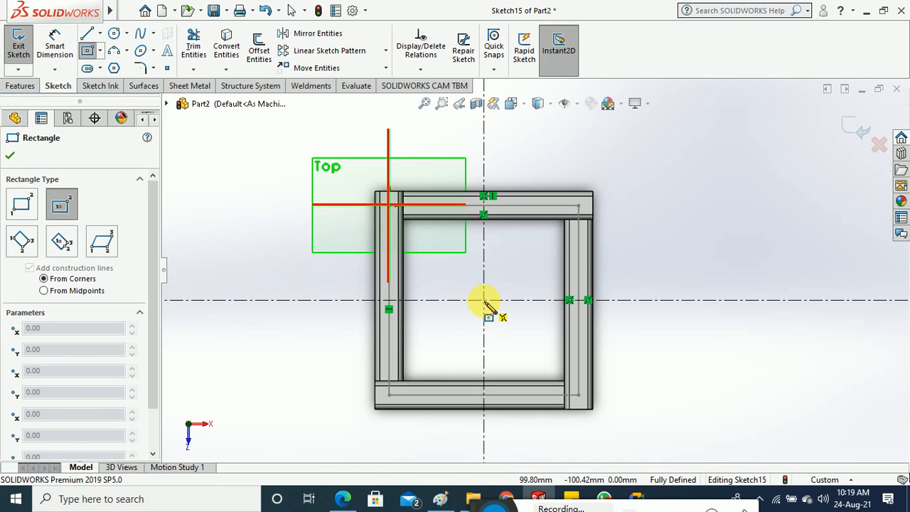
pyautogui.click(484, 300)
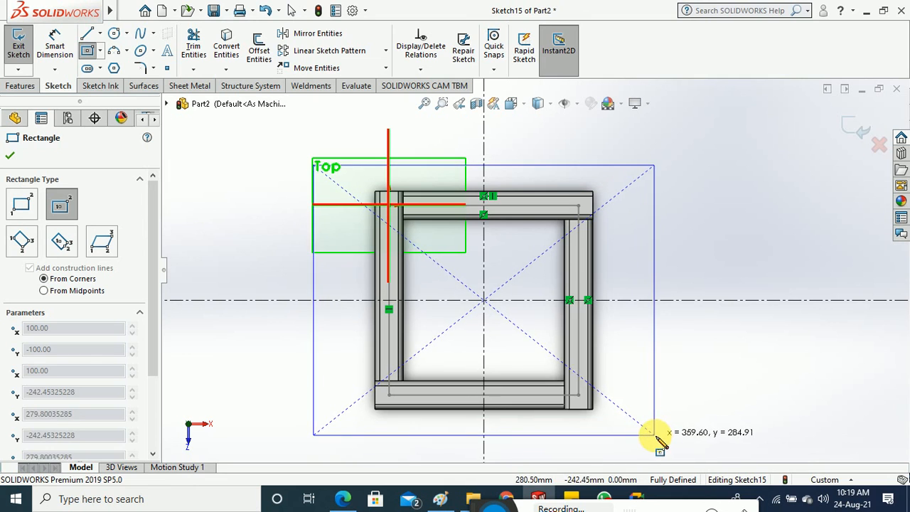
pyautogui.click(655, 434)
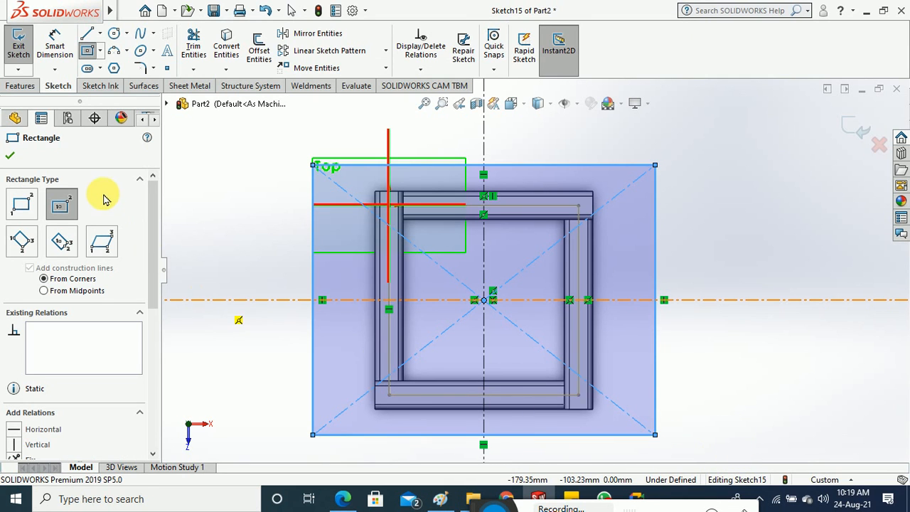
pyautogui.click(10, 155)
# Dimension the width and height of the tabletop rectangle, keeping the sizes as drawn.
pyautogui.click(55, 44)
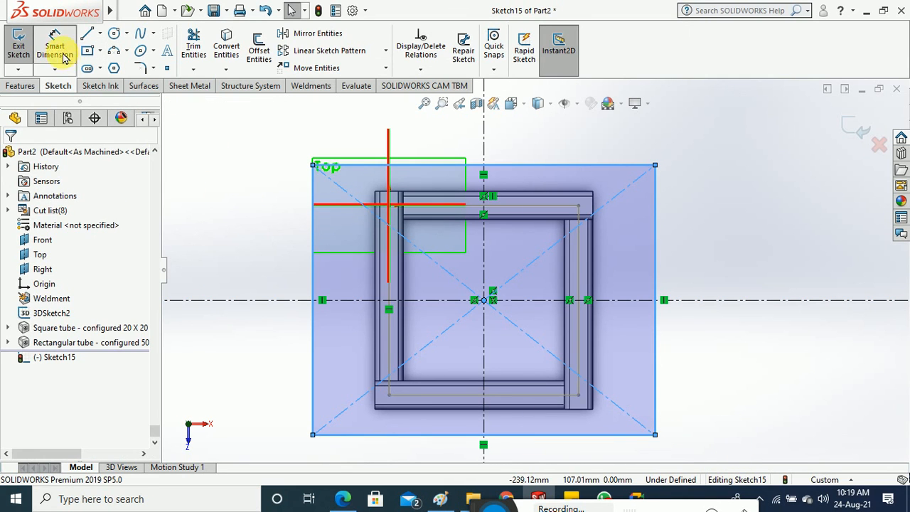
pyautogui.click(524, 166)
pyautogui.click(524, 141)
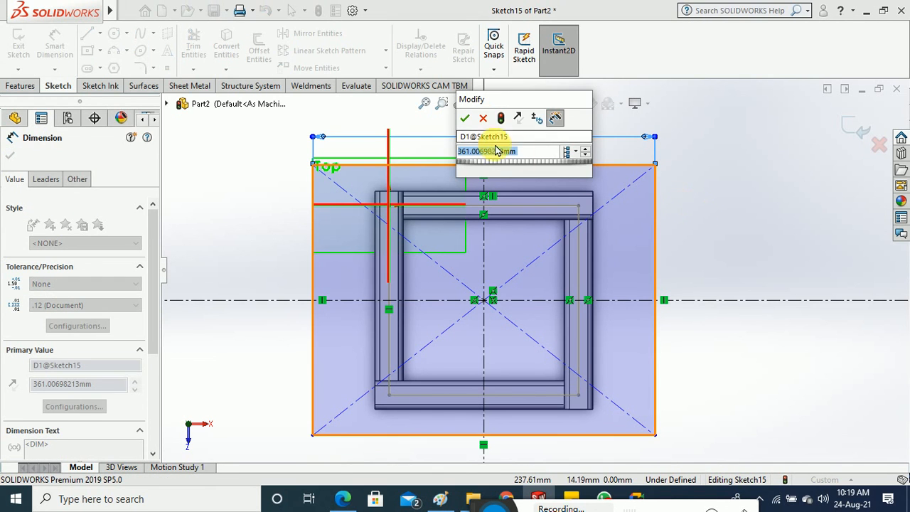
pyautogui.press('Return')
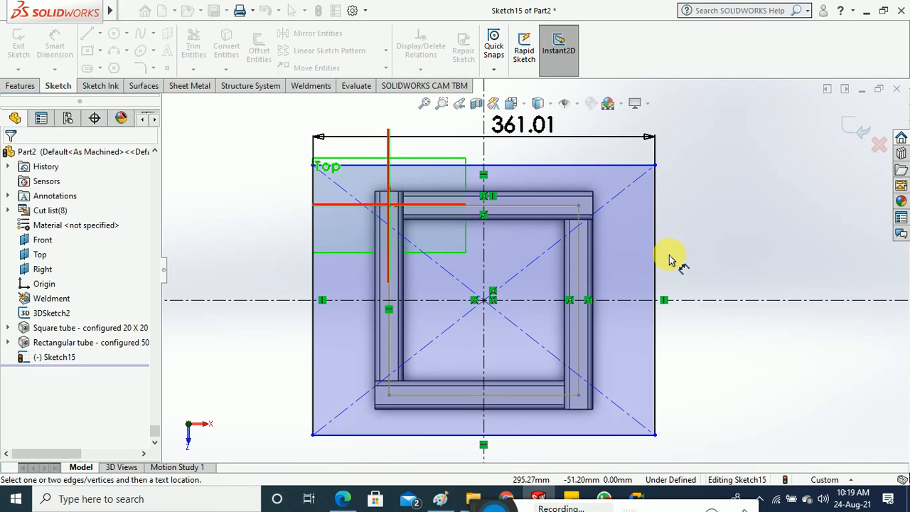
pyautogui.click(675, 255)
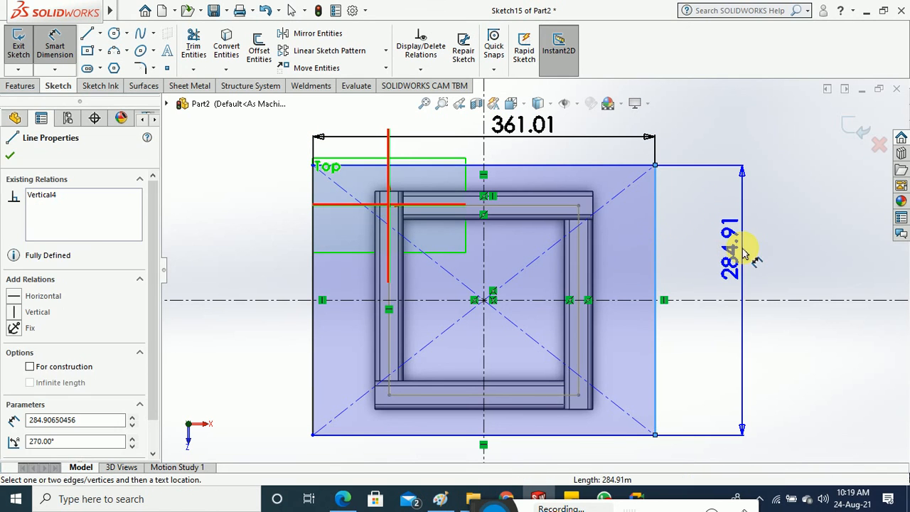
pyautogui.click(747, 256)
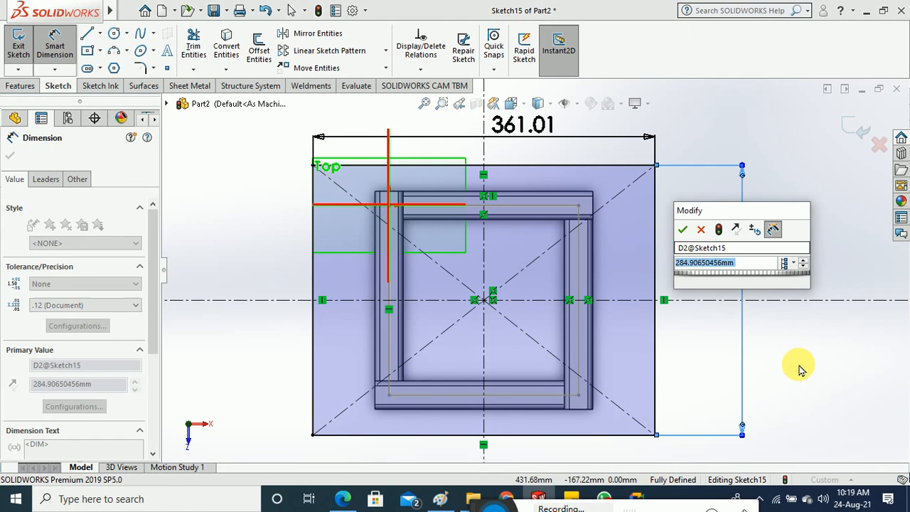
pyautogui.press('Return')
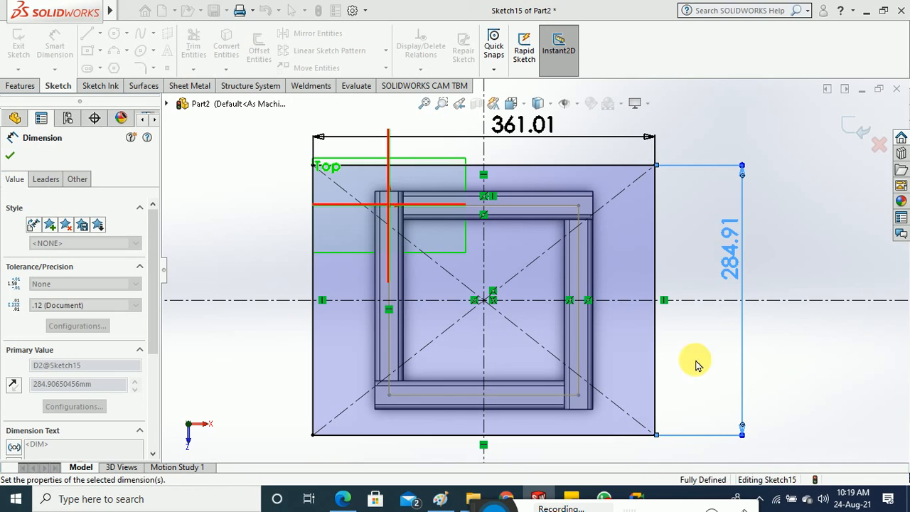
# Exit the sketch and extrude the tabletop rectangle 10 mm blind upward, without merging it with the frame.
pyautogui.click(22, 47)
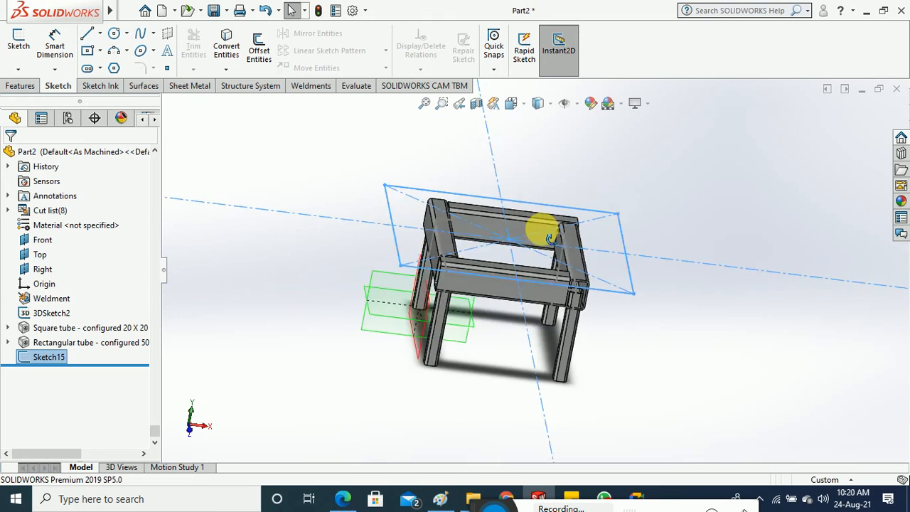
pyautogui.click(20, 86)
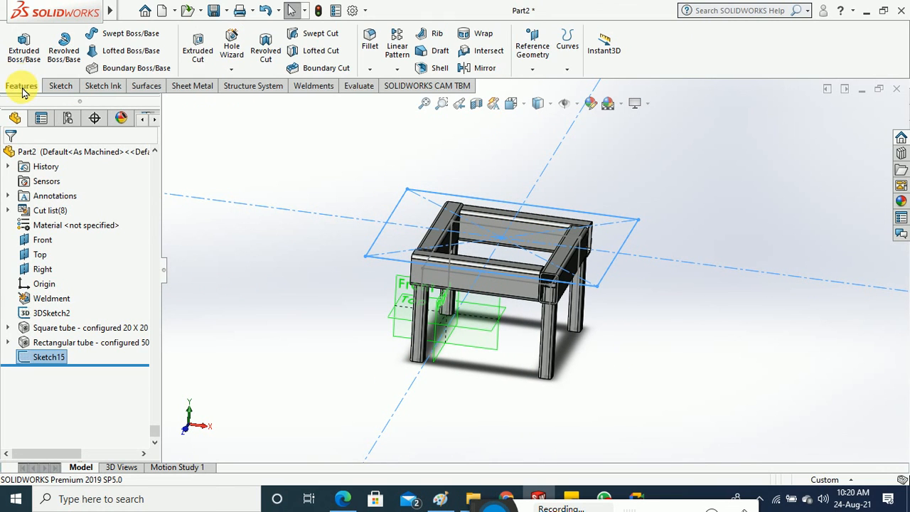
pyautogui.click(23, 46)
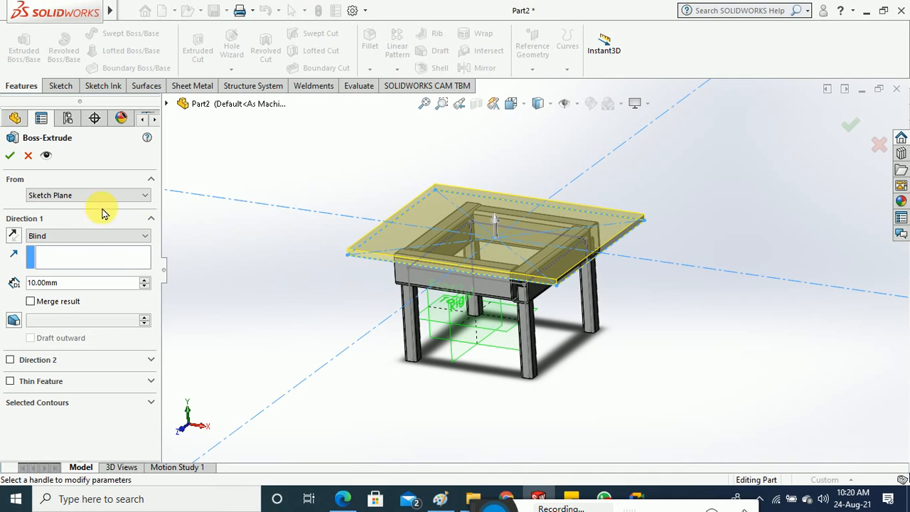
pyautogui.click(10, 156)
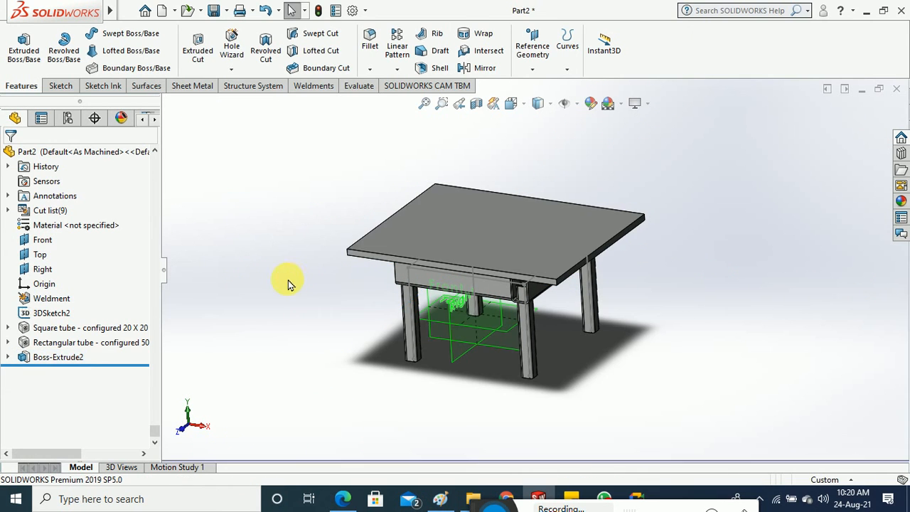
# Apply a glass appearance from the appearances library to the whole tabletop body.
pyautogui.moveTo(290, 284); pyautogui.dragTo(299, 350, button='middle')
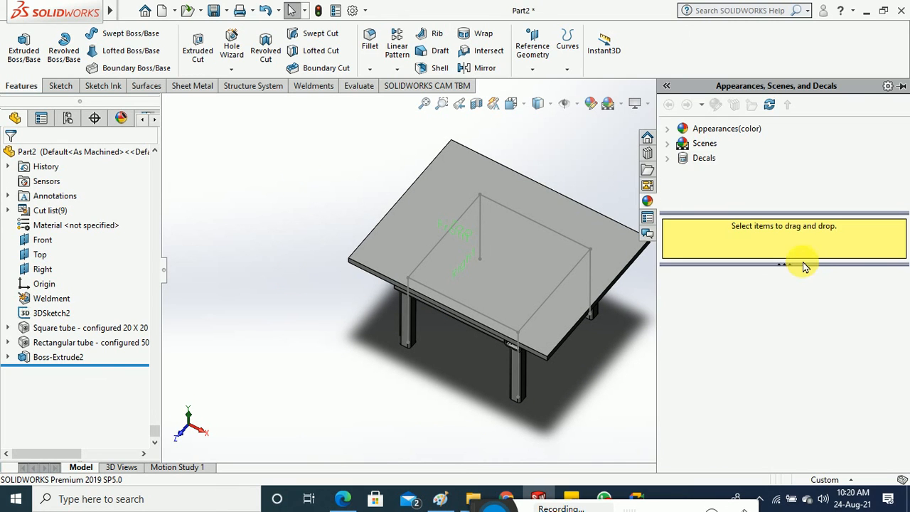
pyautogui.click(717, 131)
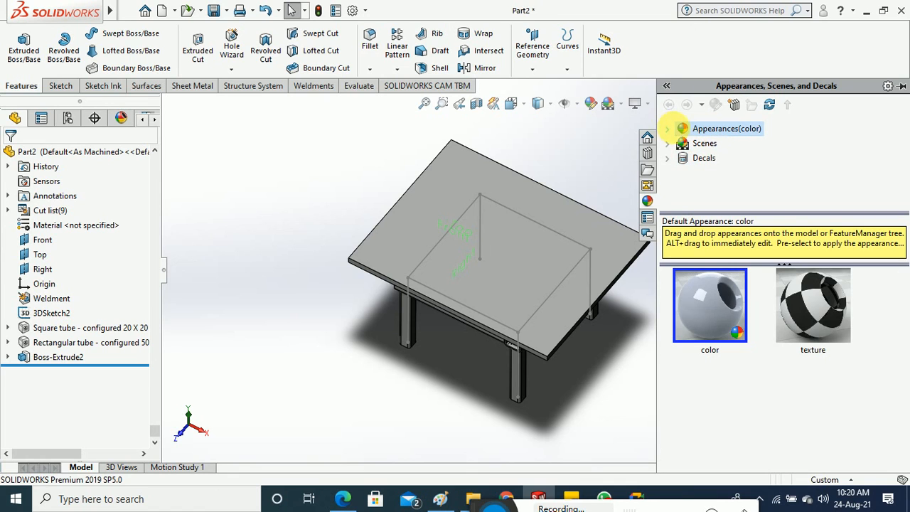
pyautogui.click(667, 128)
pyautogui.scroll(-2, 736, 178)
pyautogui.scroll(2, 728, 186)
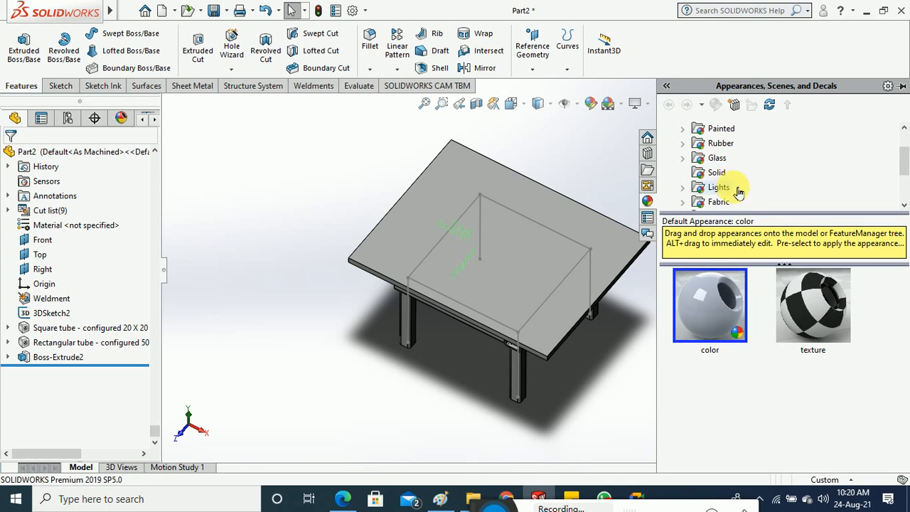
pyautogui.click(722, 160)
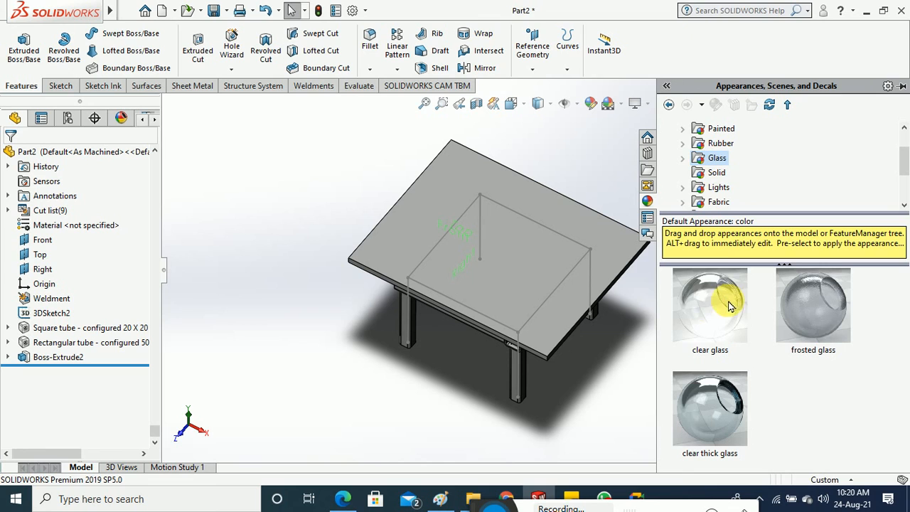
pyautogui.click(719, 393)
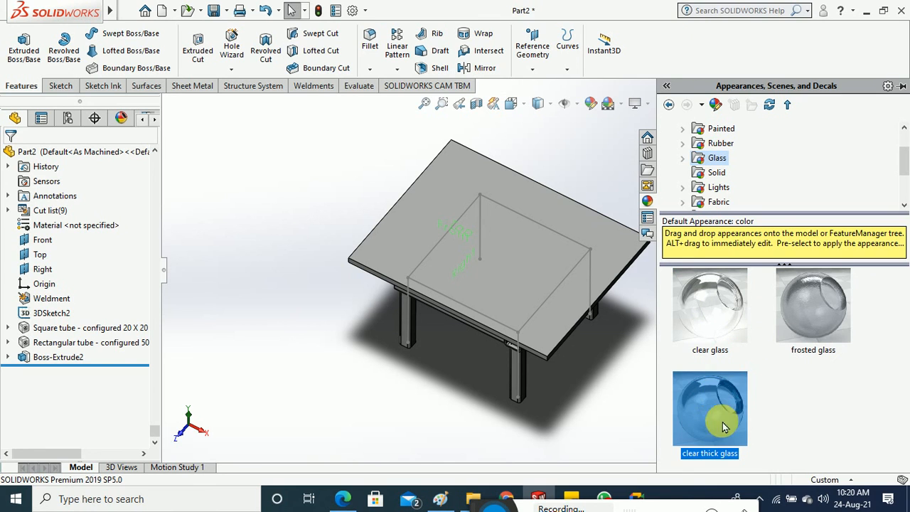
pyautogui.moveTo(722, 306); pyautogui.dragTo(612, 244)
pyautogui.click(612, 244)
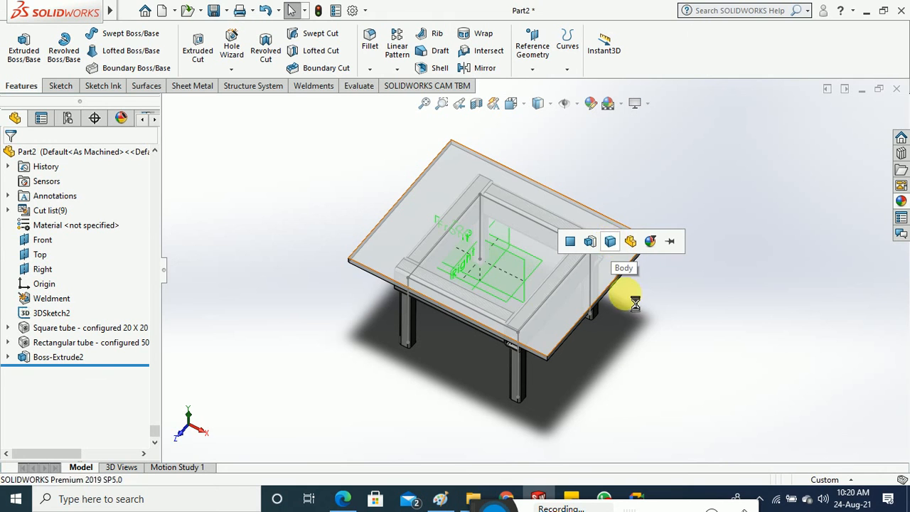
# Examine the glass tabletop and the frame beneath it, dismissing the unsaved-document notification.
pyautogui.moveTo(575, 414); pyautogui.dragTo(534, 271, button='middle')
pyautogui.scroll(-6, 574, 315)
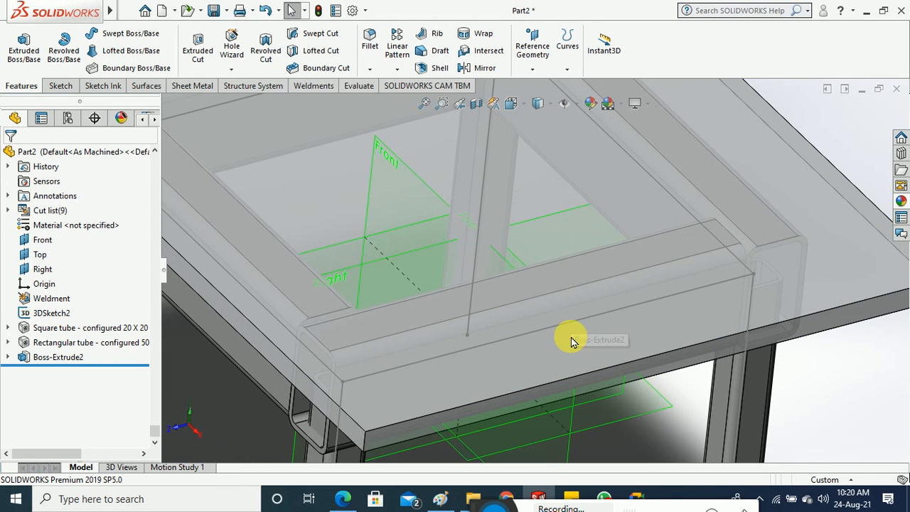
pyautogui.scroll(8, 613, 360)
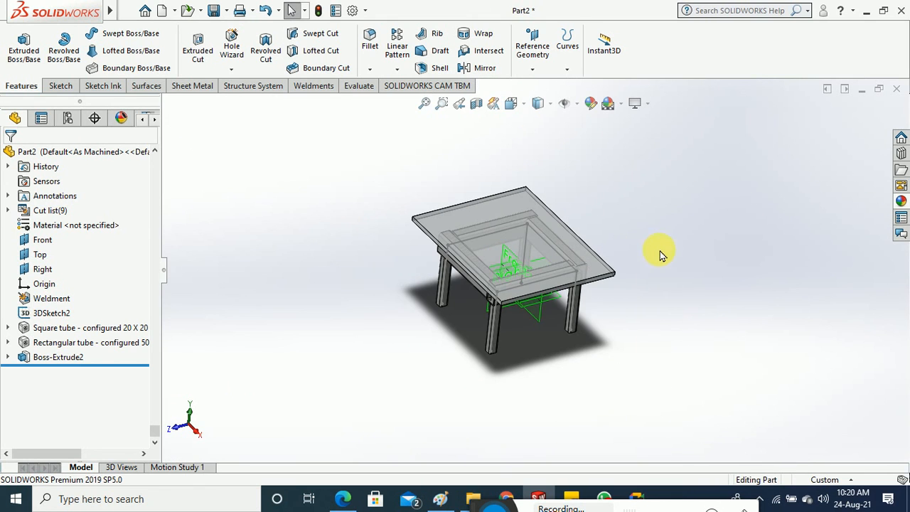
pyautogui.moveTo(656, 250); pyautogui.dragTo(675, 265, button='middle')
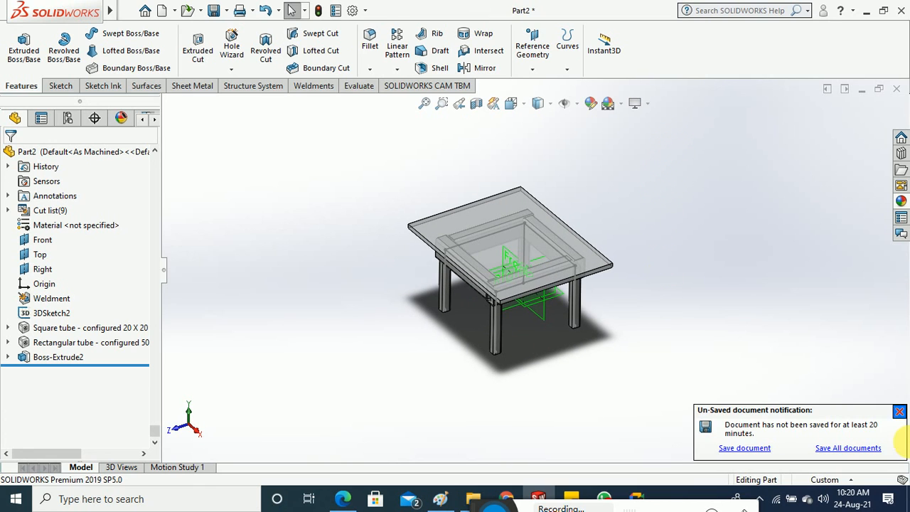
pyautogui.click(899, 413)
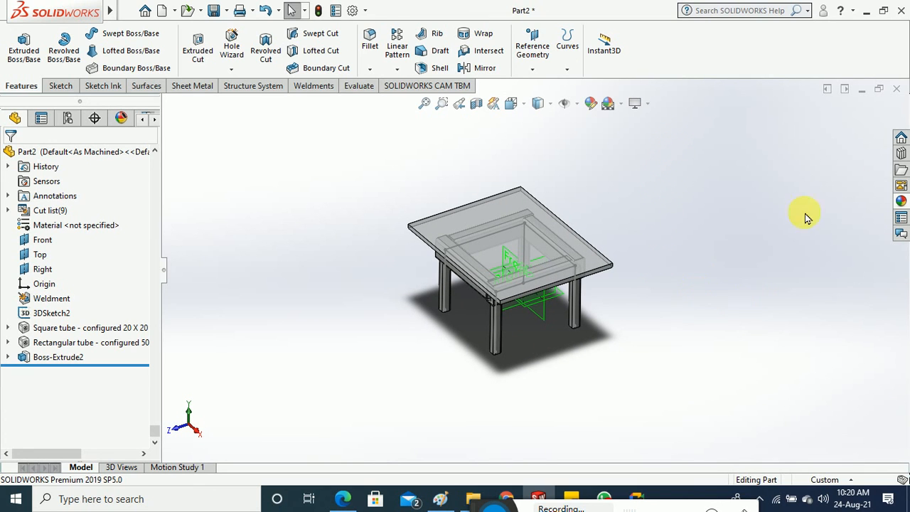
# Delete the tabletop extrusion and its leftover sketch from the part.
pyautogui.moveTo(332, 276); pyautogui.dragTo(342, 222, button='middle')
pyautogui.rightClick(63, 359)
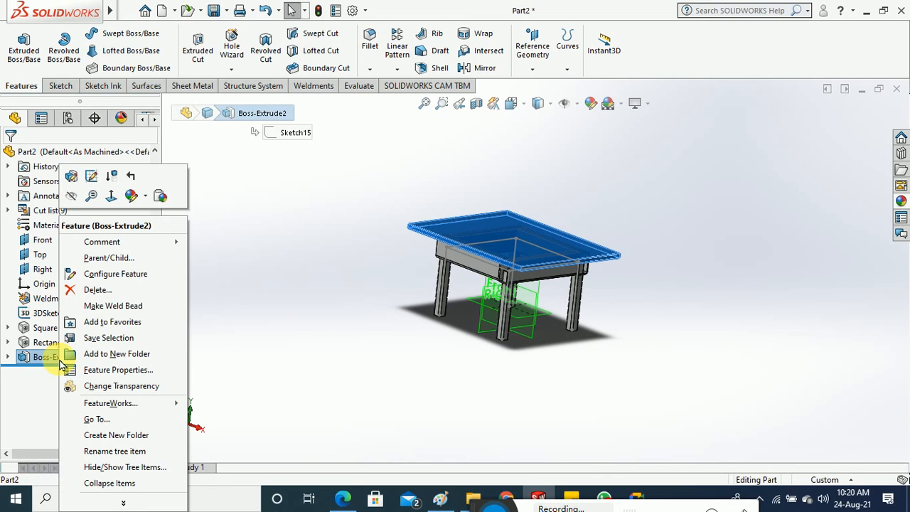
pyautogui.click(92, 290)
pyautogui.click(503, 164)
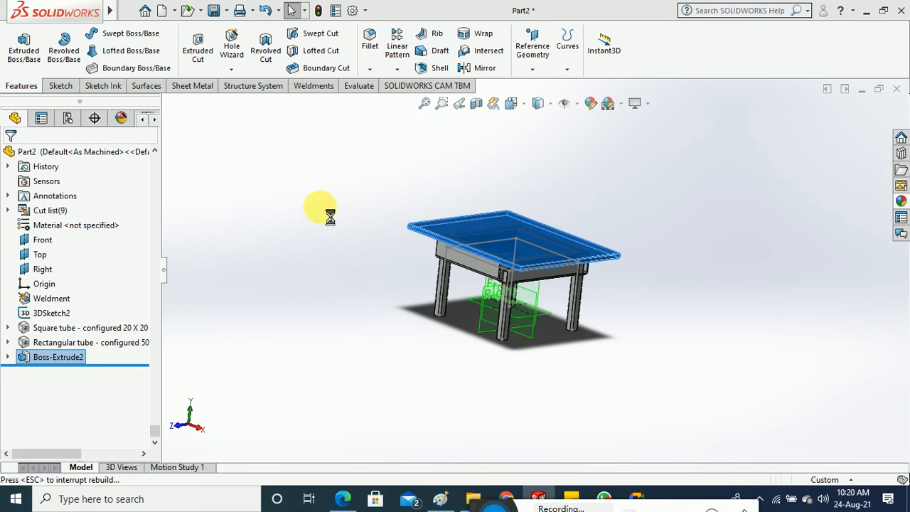
pyautogui.click(48, 357)
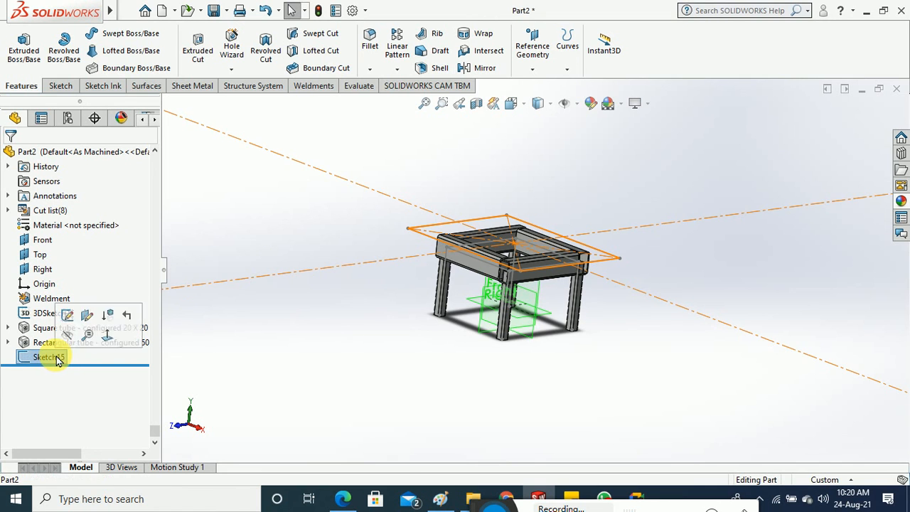
pyautogui.rightClick(51, 356)
pyautogui.click(92, 319)
pyautogui.click(506, 164)
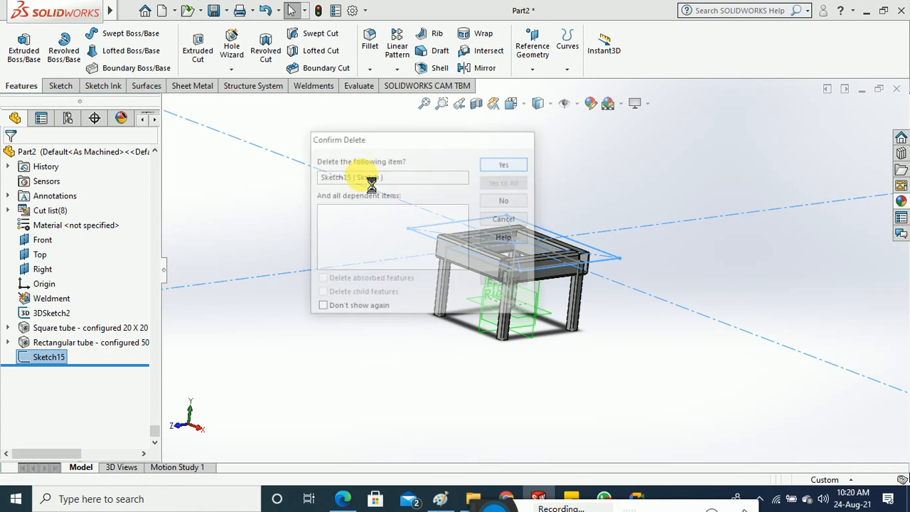
# Set up a 5 mm thick End Cap with a 0.5 thickness ratio on the open lower end face of a square-tube leg.
pyautogui.moveTo(295, 258); pyautogui.dragTo(297, 314, button='middle')
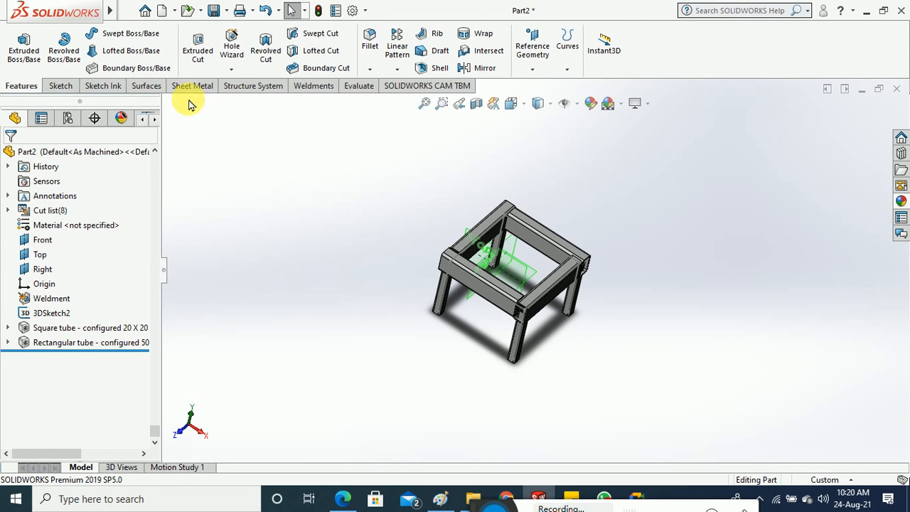
pyautogui.click(311, 88)
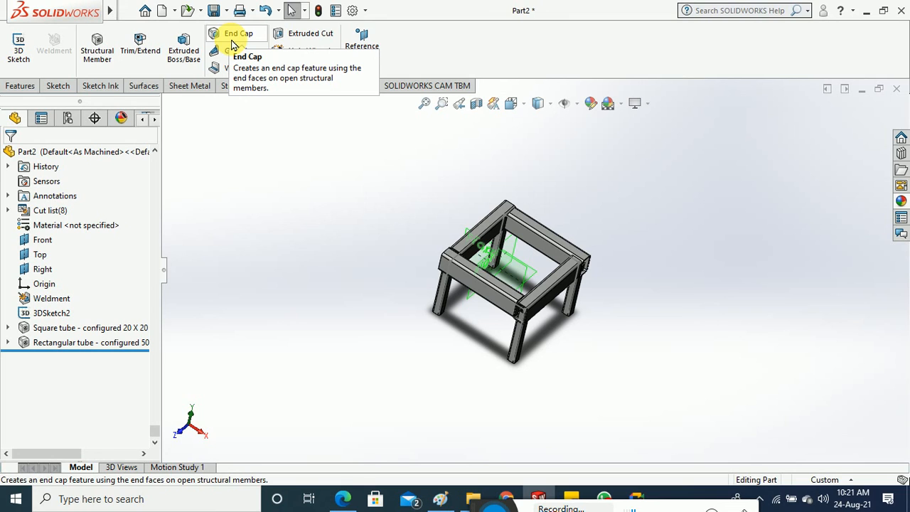
pyautogui.moveTo(431, 341); pyautogui.dragTo(535, 229, button='middle')
pyautogui.scroll(-10, 534, 229)
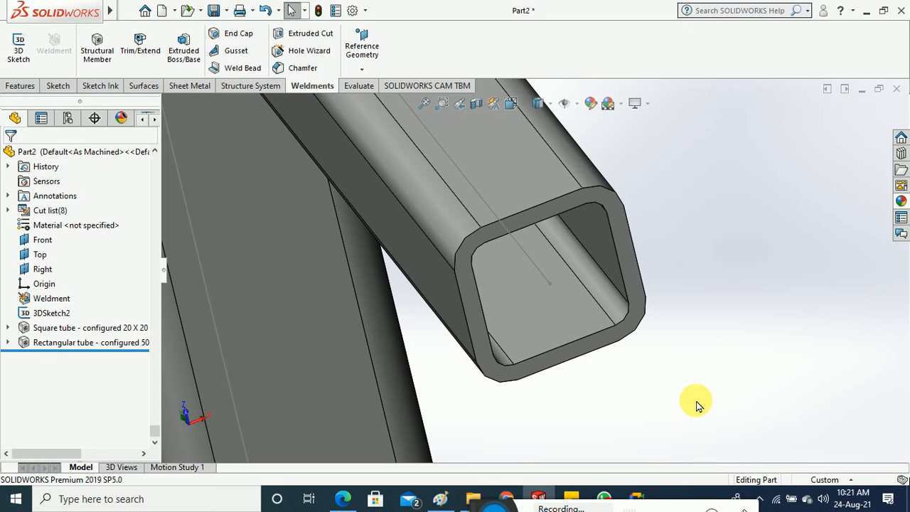
pyautogui.click(238, 33)
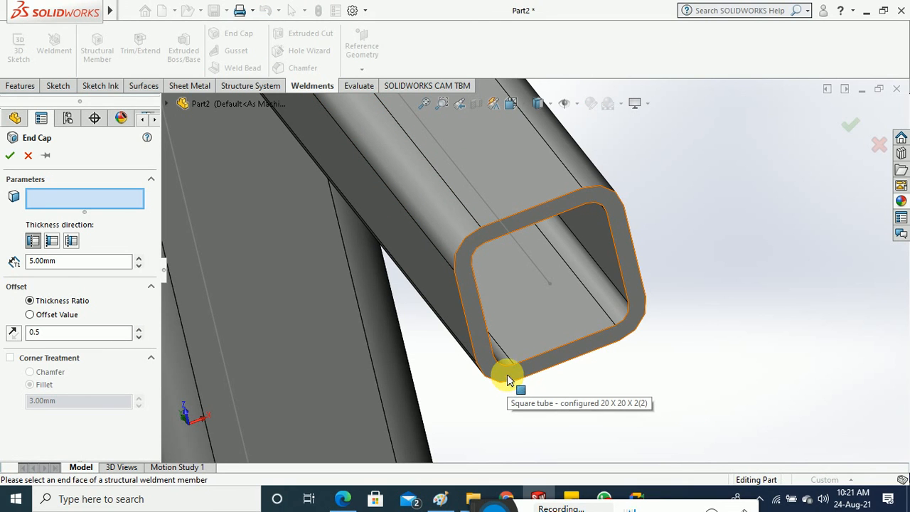
pyautogui.click(508, 380)
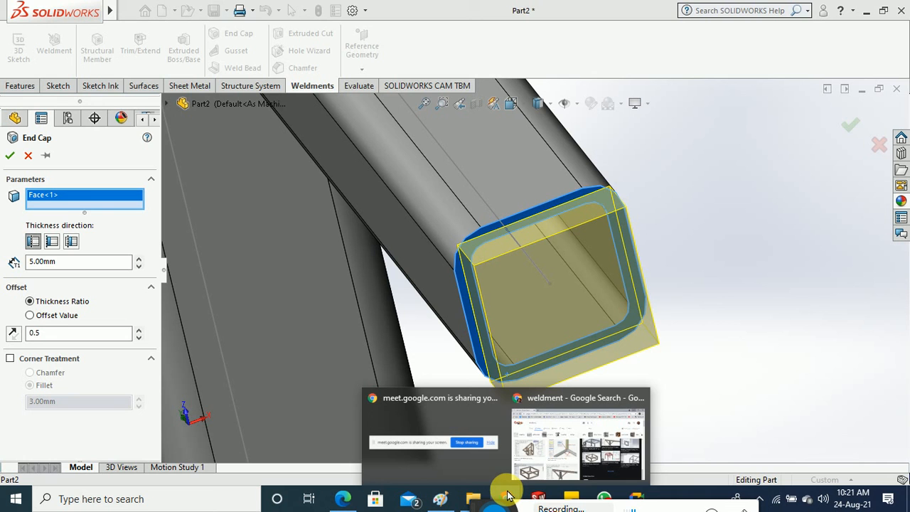
# Switch to the Google Meet window and mute the microphone.
pyautogui.click(635, 497)
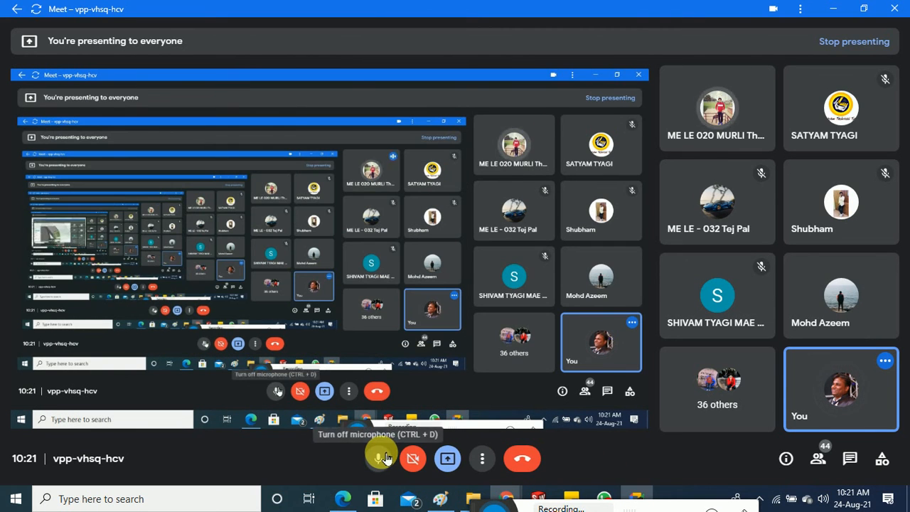
pyautogui.click(385, 457)
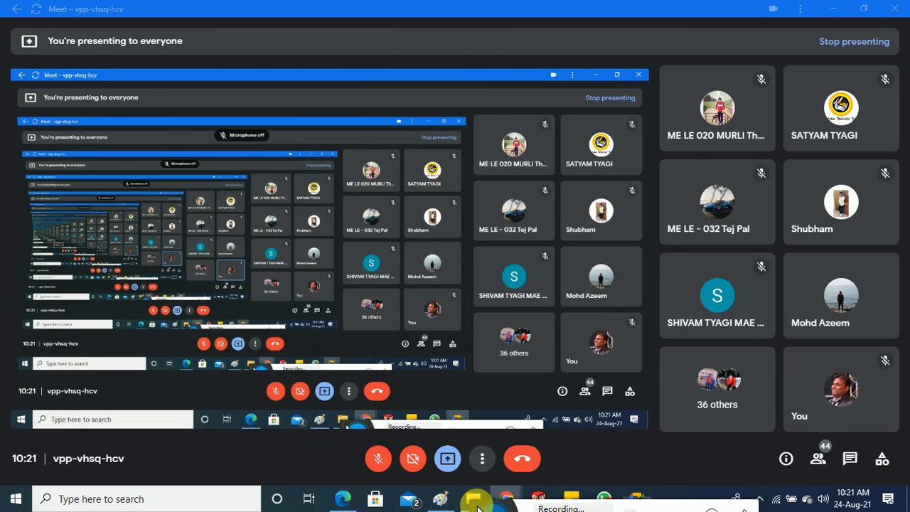
pyautogui.moveTo(476, 498); pyautogui.dragTo(455, 343)
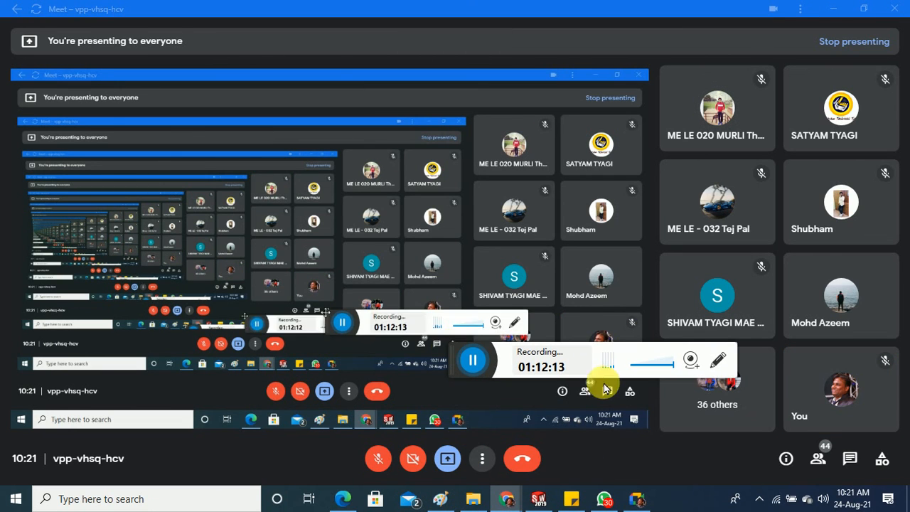